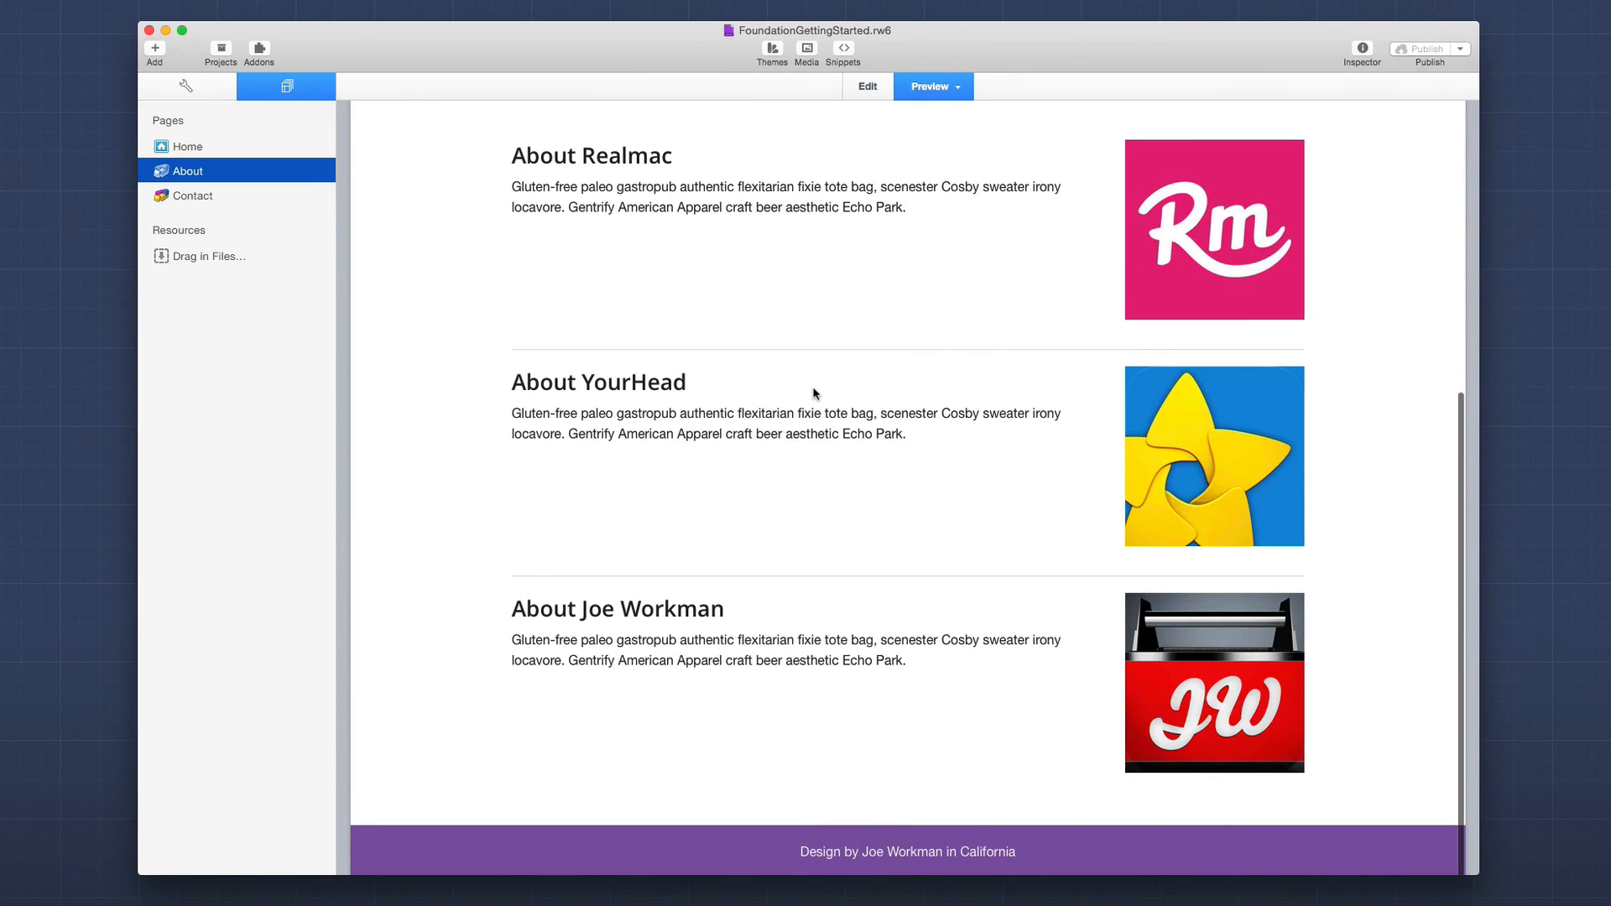
# Review the finished About page and the Contact page with its form in the preview.
pyautogui.scroll(10, 812, 395)
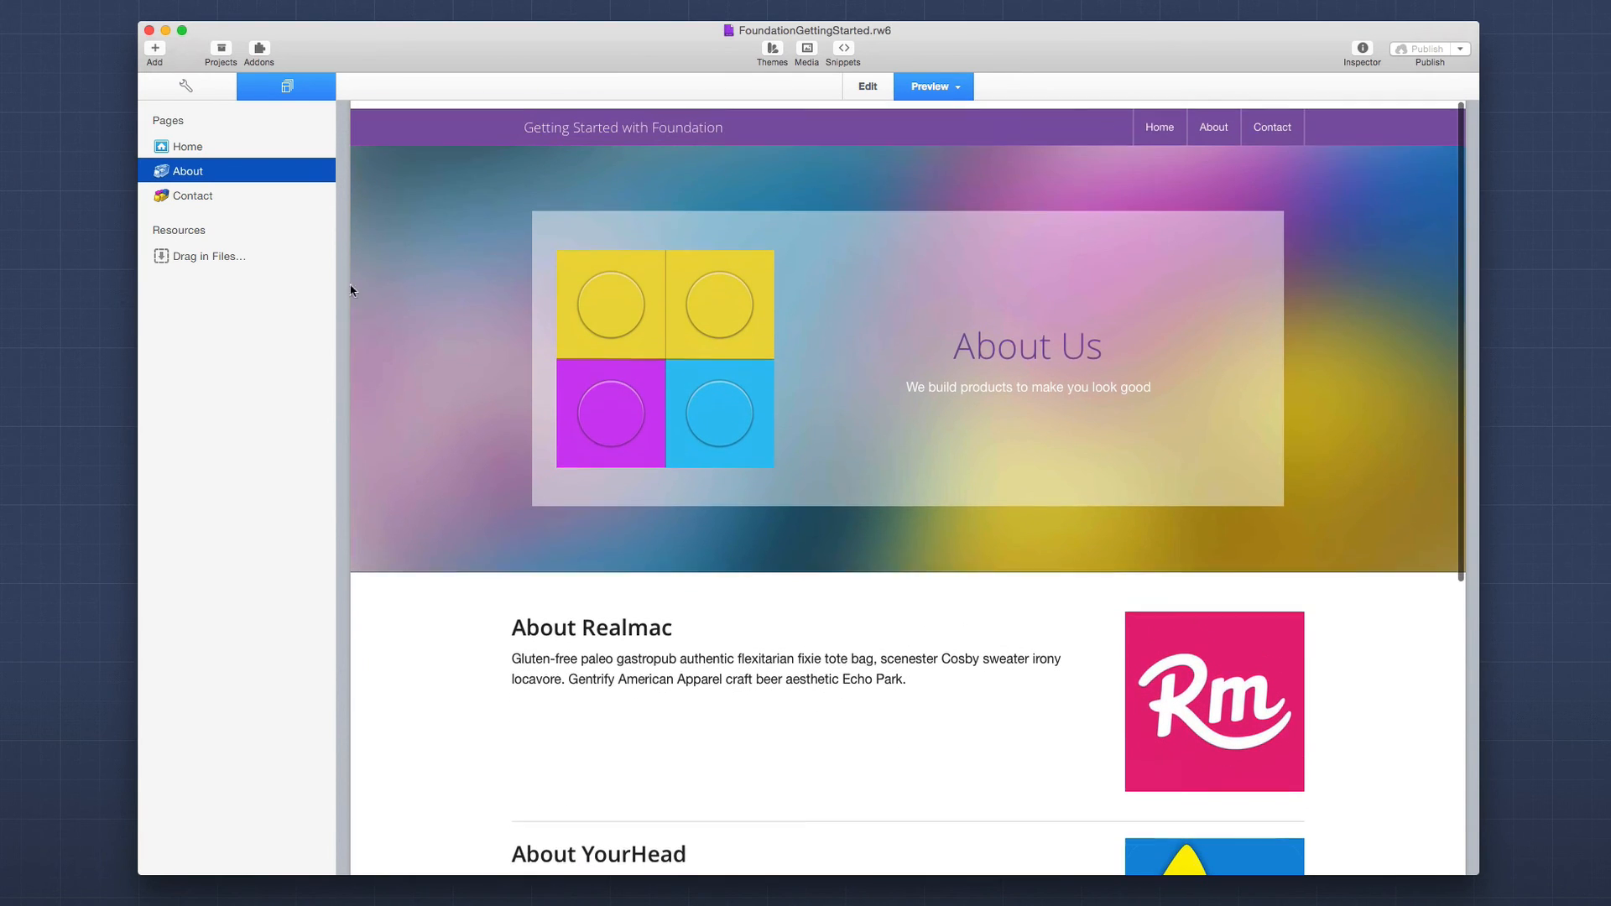
pyautogui.click(214, 196)
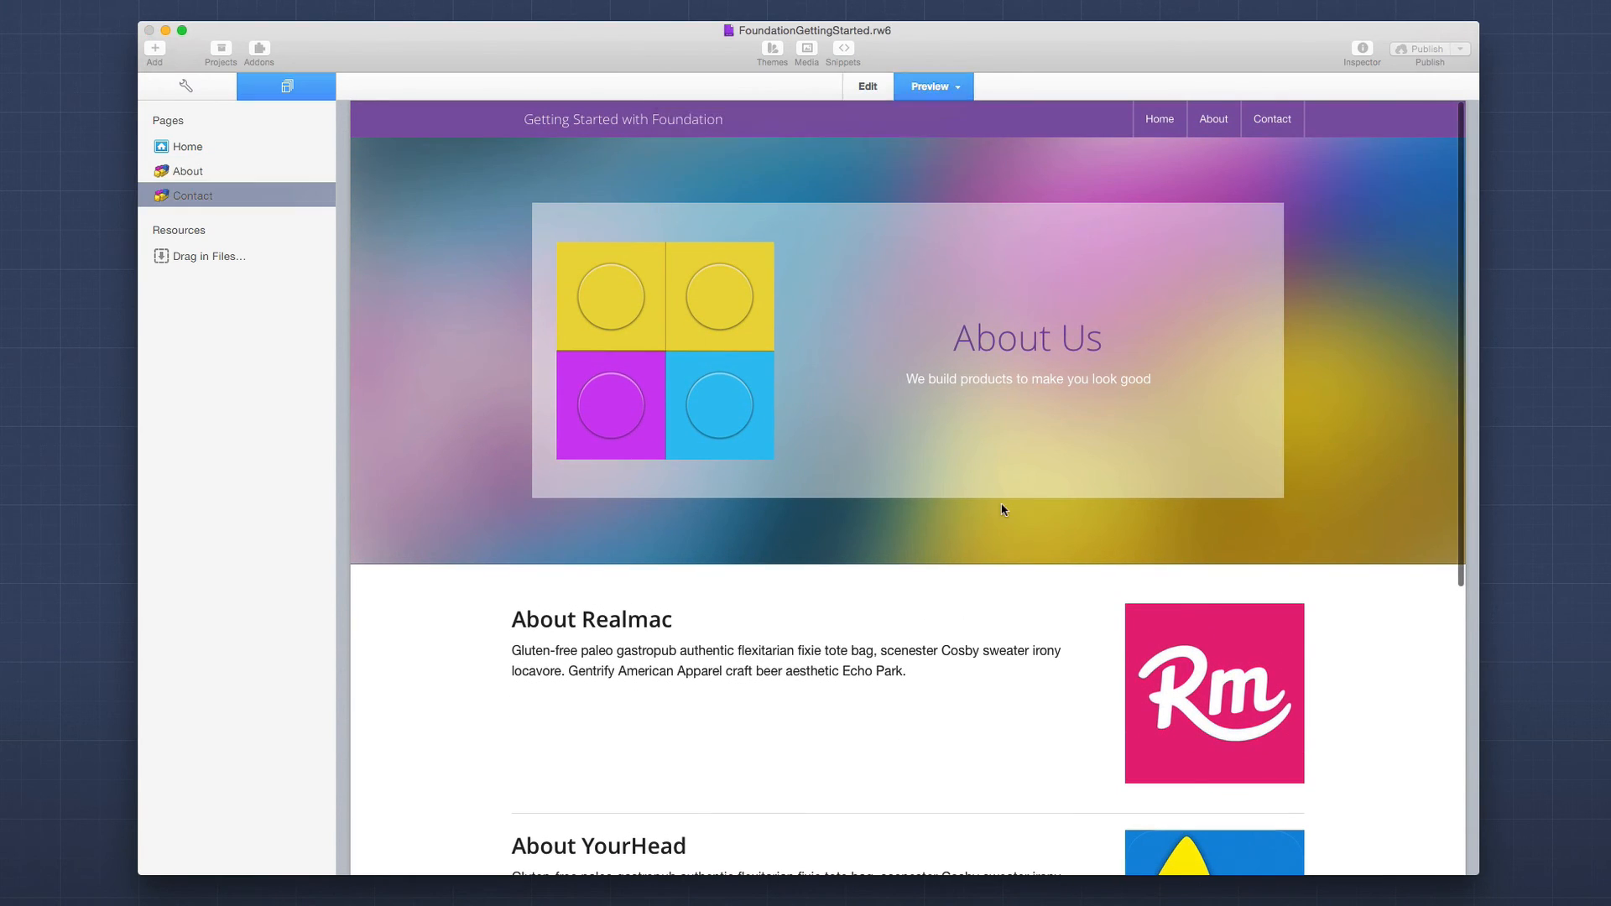
pyautogui.scroll(-4, 901, 520)
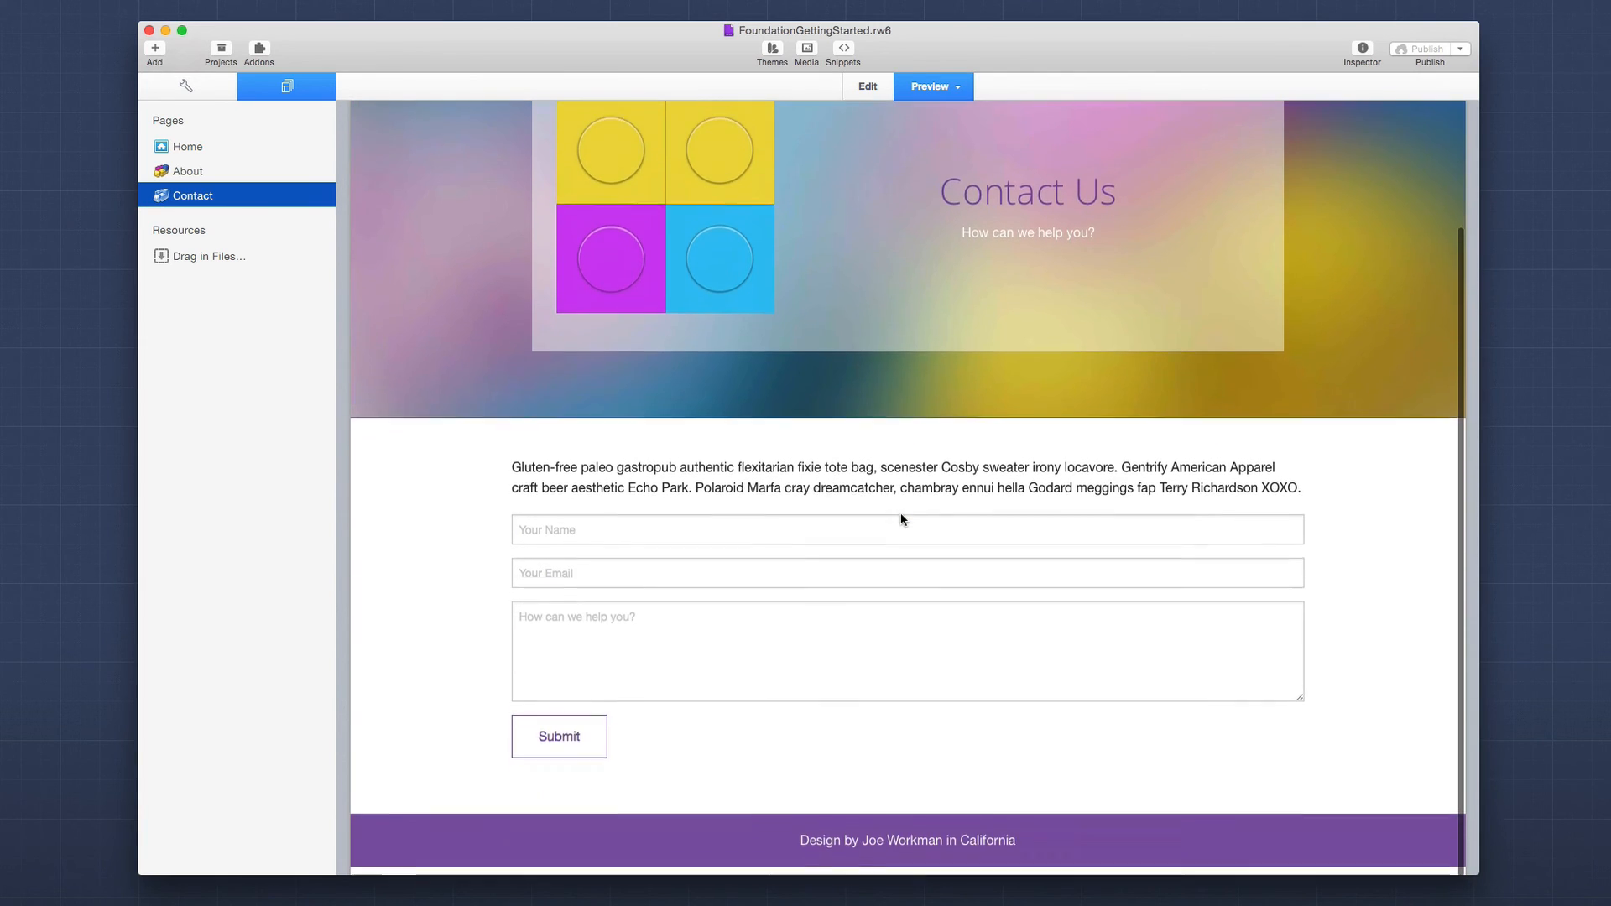
pyautogui.scroll(4, 901, 520)
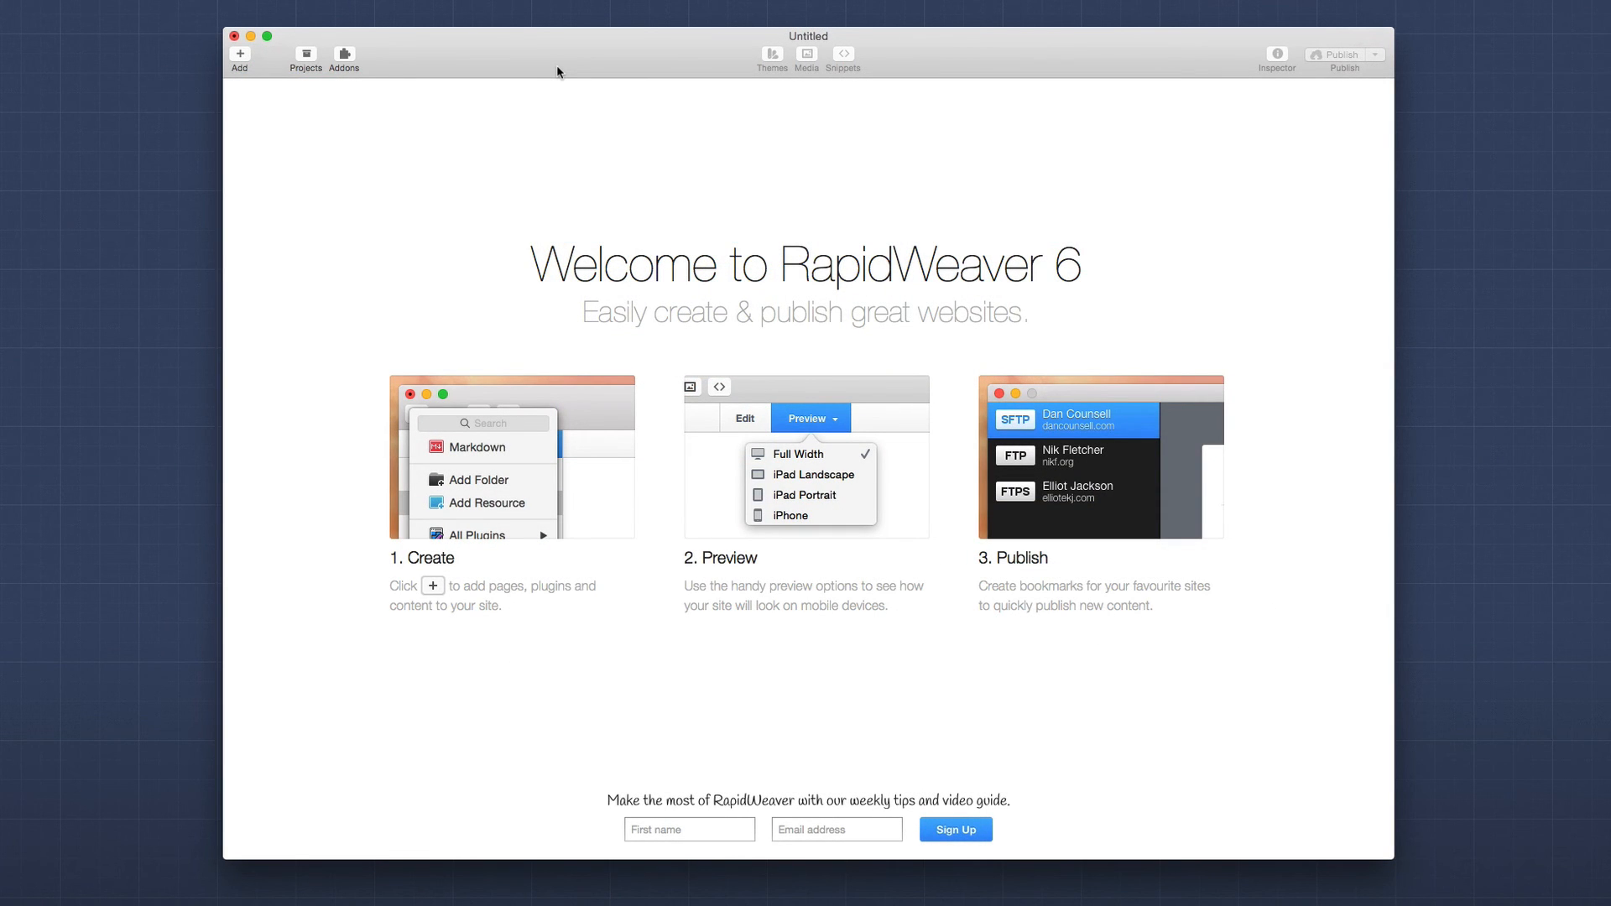
# Add a Stacks page to the new project and name it Home.
pyautogui.press('super+shift+a')
pyautogui.press('Down')
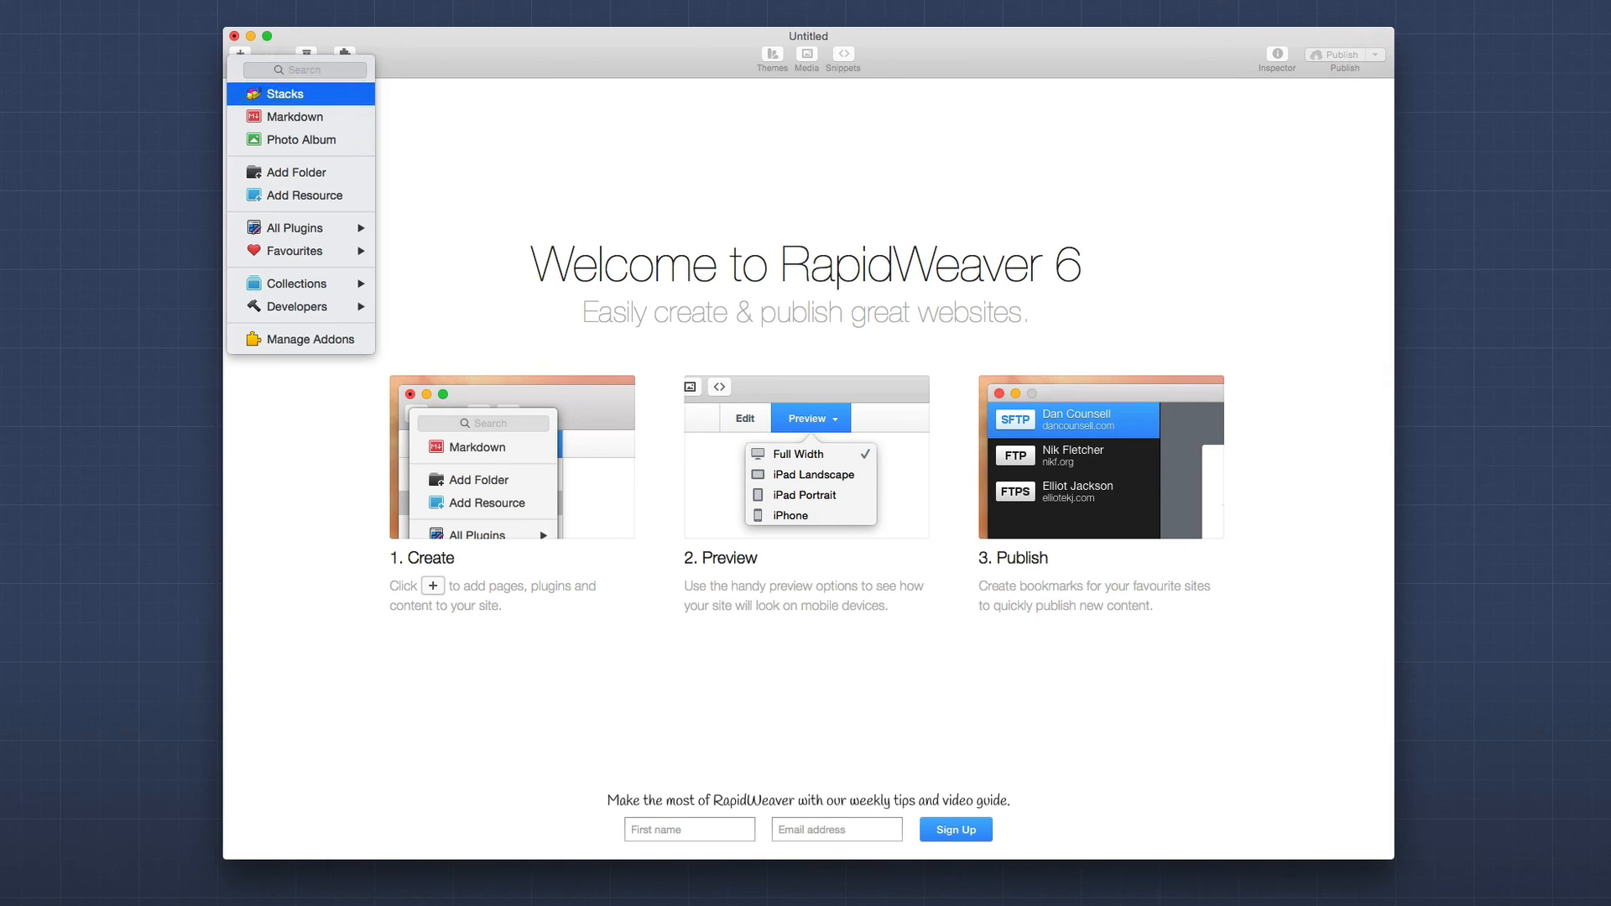
pyautogui.press('Return')
pyautogui.write('H')
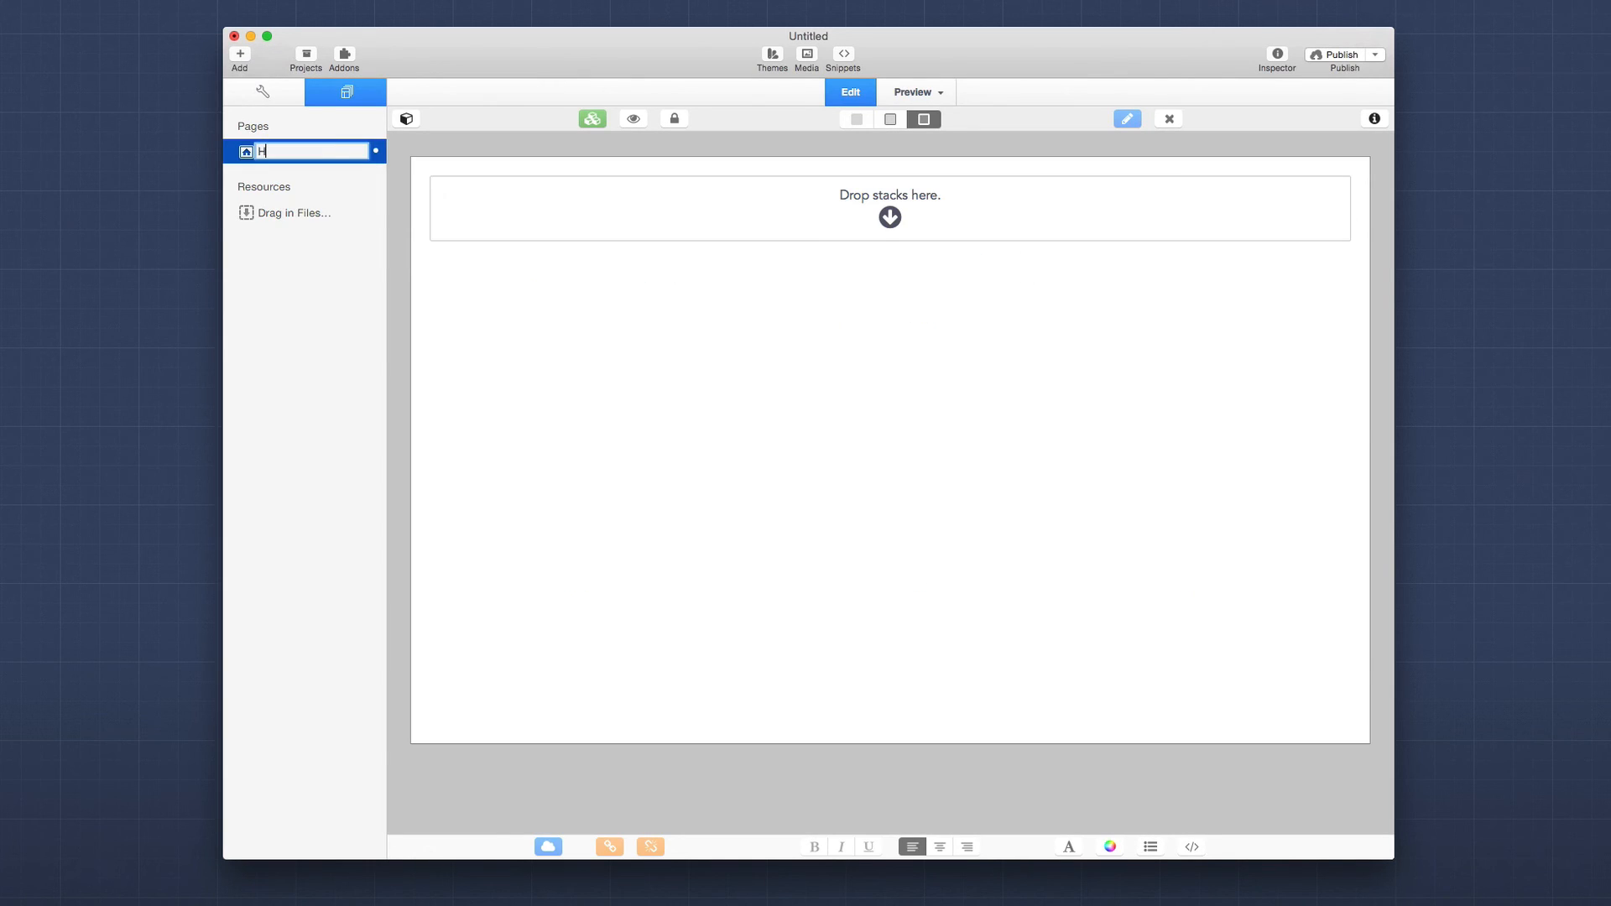
pyautogui.write('ome')
pyautogui.press('Return')
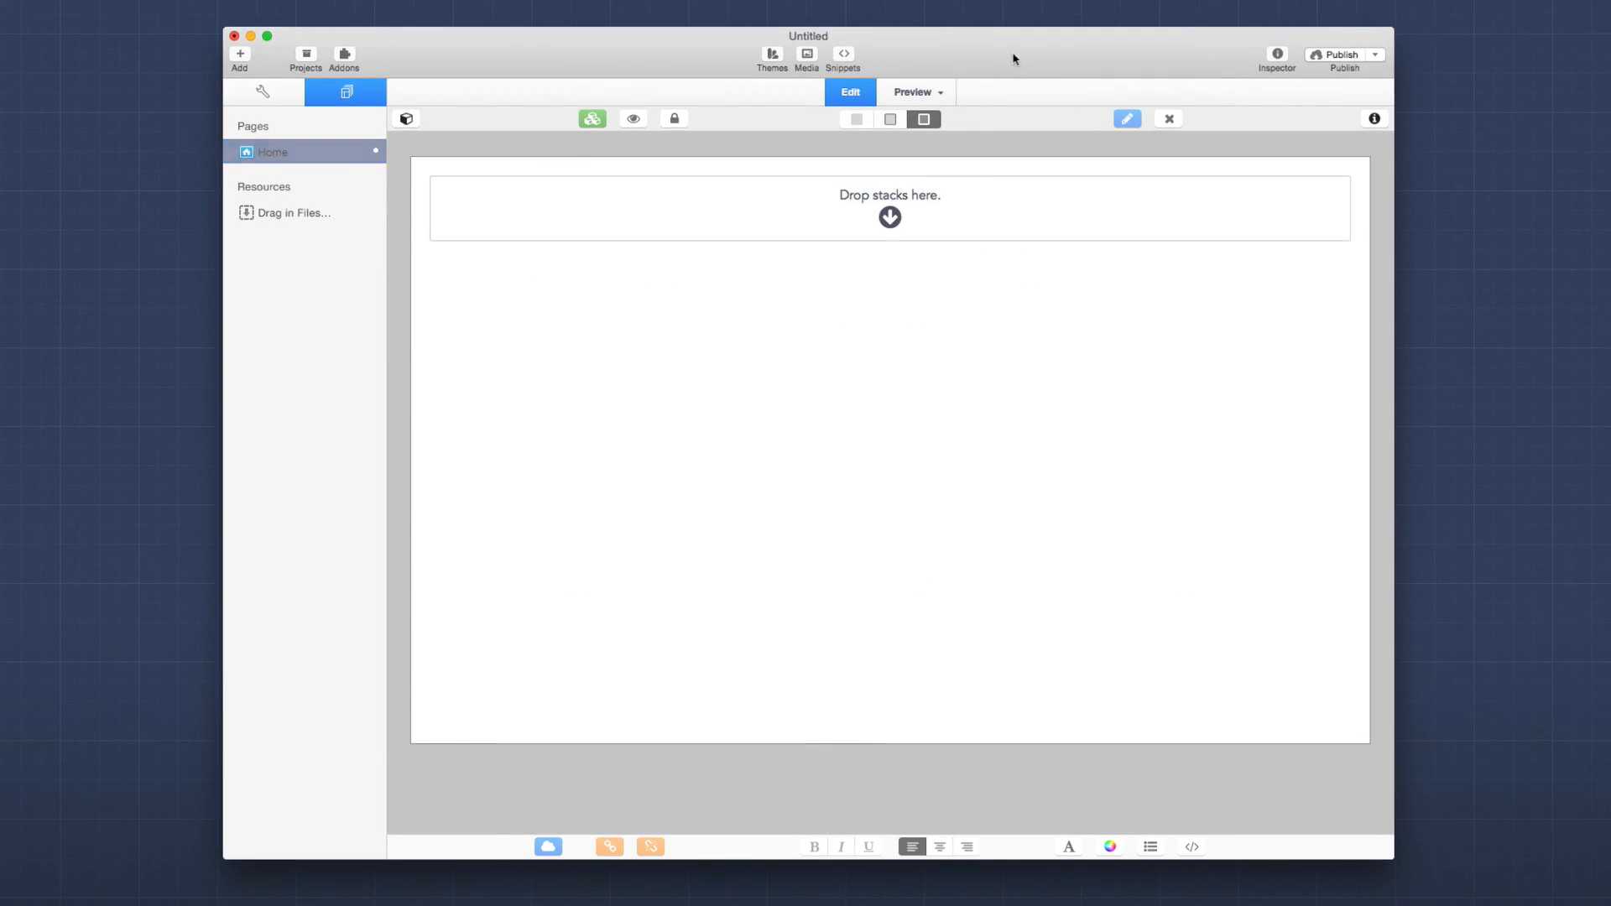
# Apply the Foundation theme to the project from the favourite themes.
pyautogui.click(767, 58)
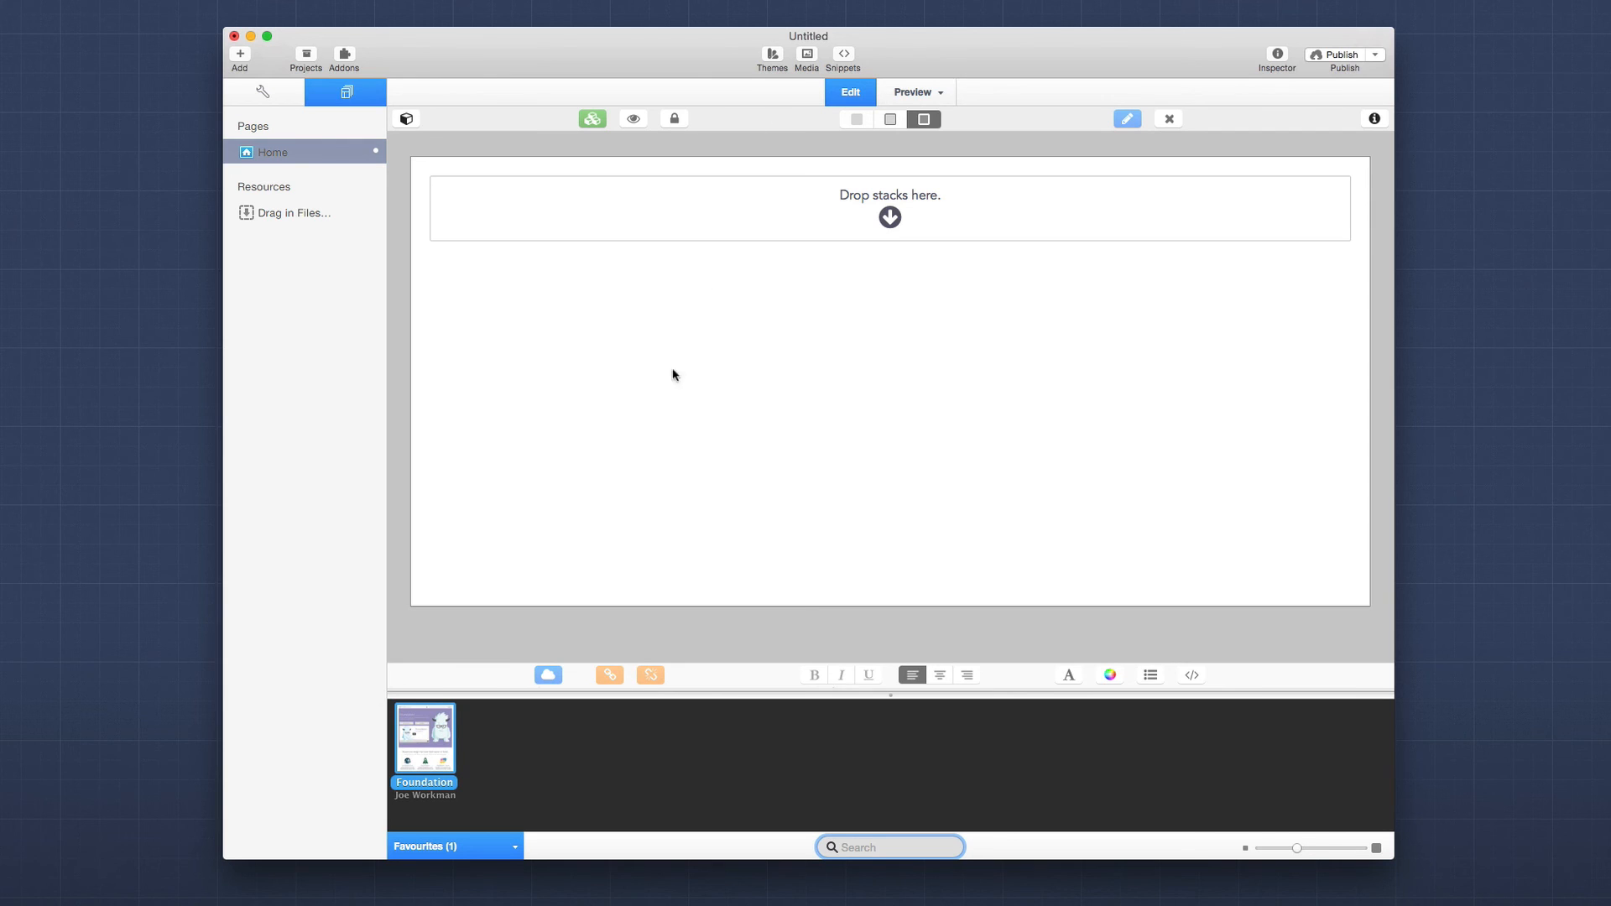
pyautogui.click(426, 747)
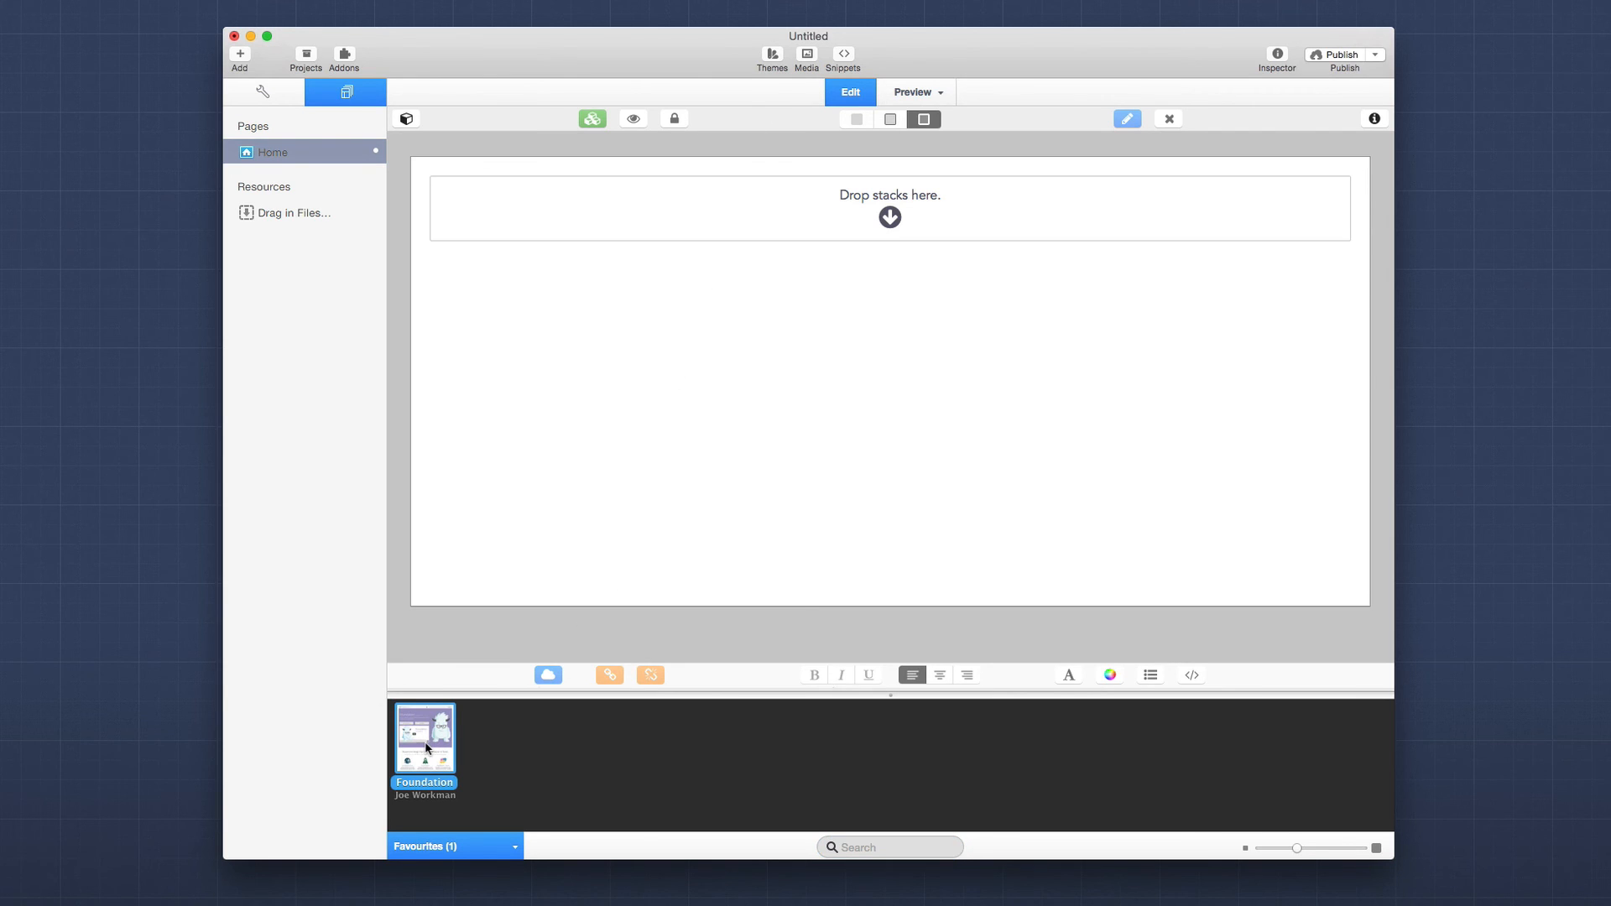
pyautogui.click(773, 55)
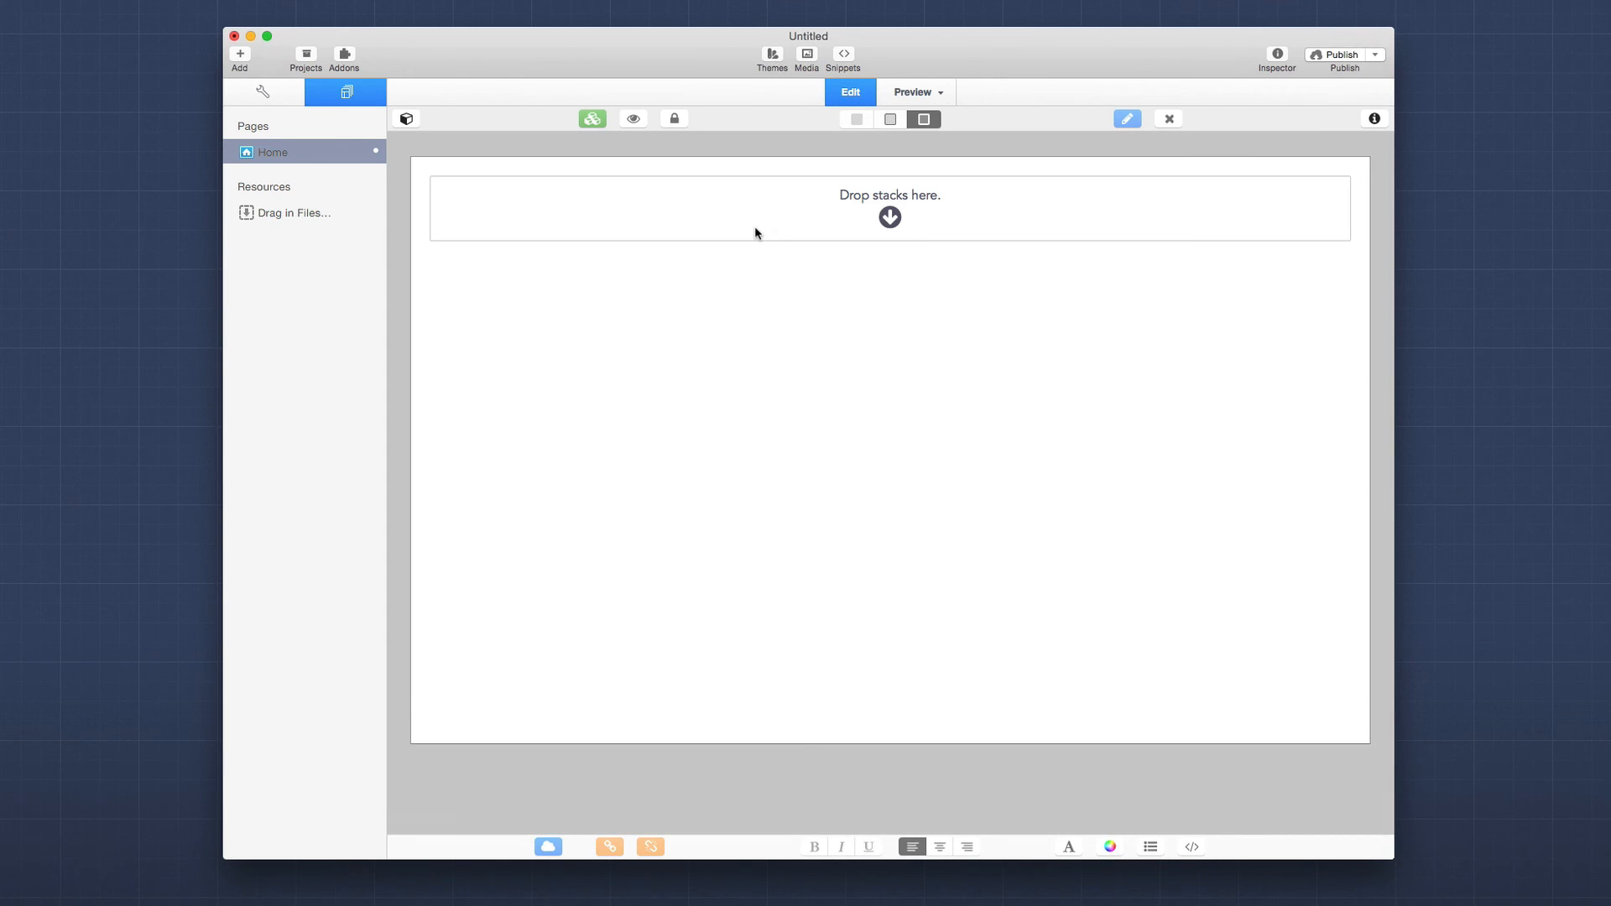
# Add a Site Styles stack to the empty Home page from the Foundation stack library.
pyautogui.click(406, 119)
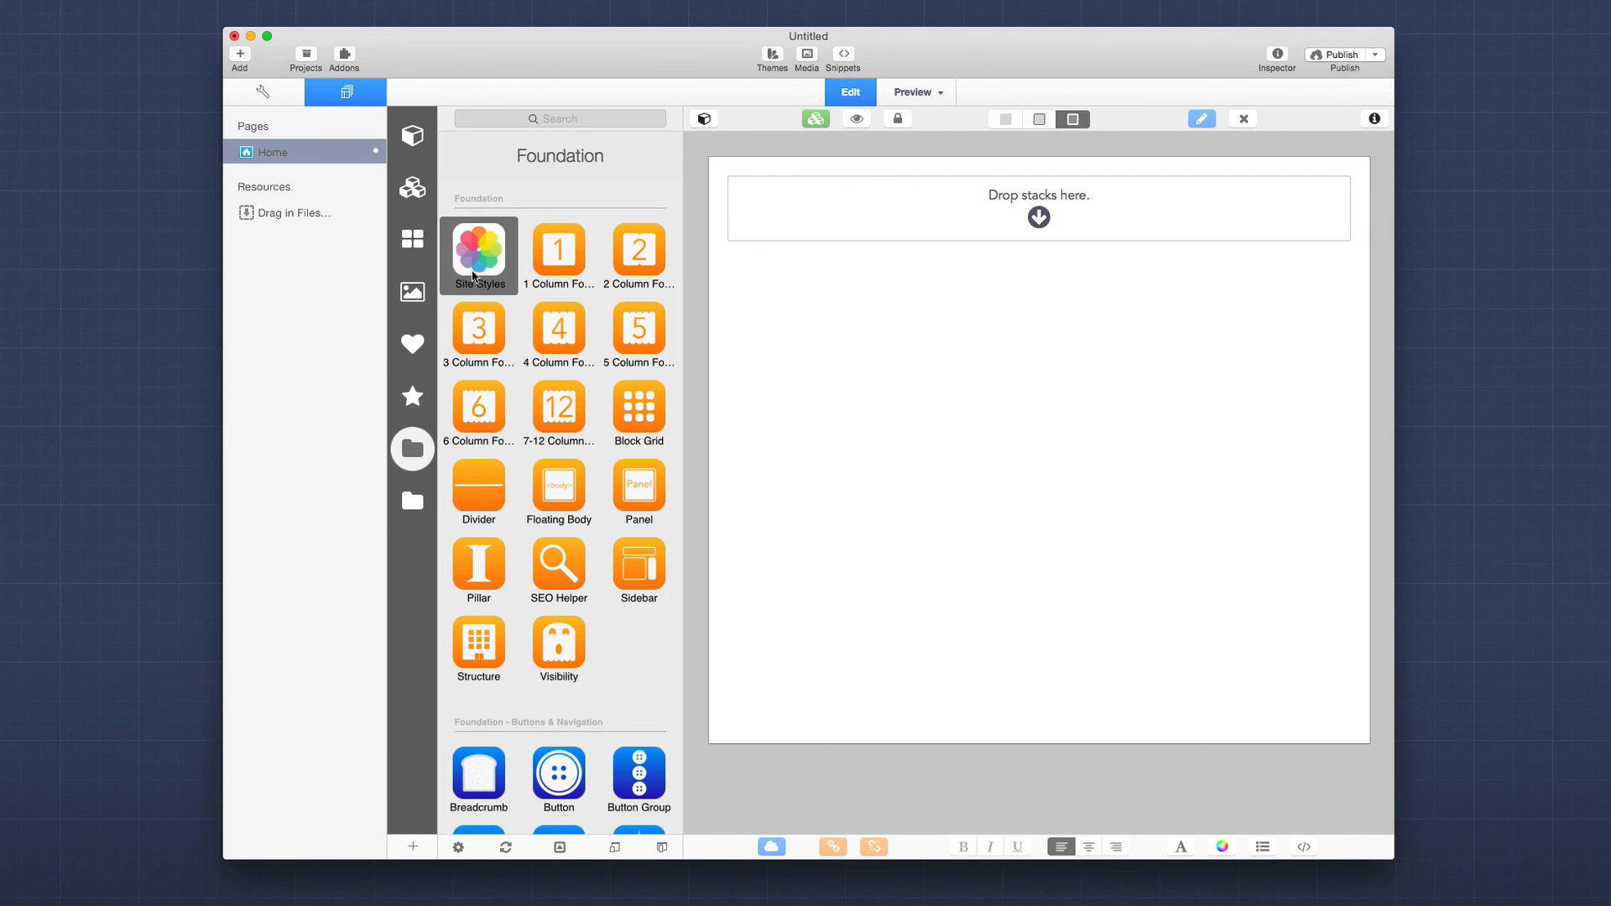
pyautogui.click(474, 276)
pyautogui.moveTo(475, 254); pyautogui.dragTo(902, 216)
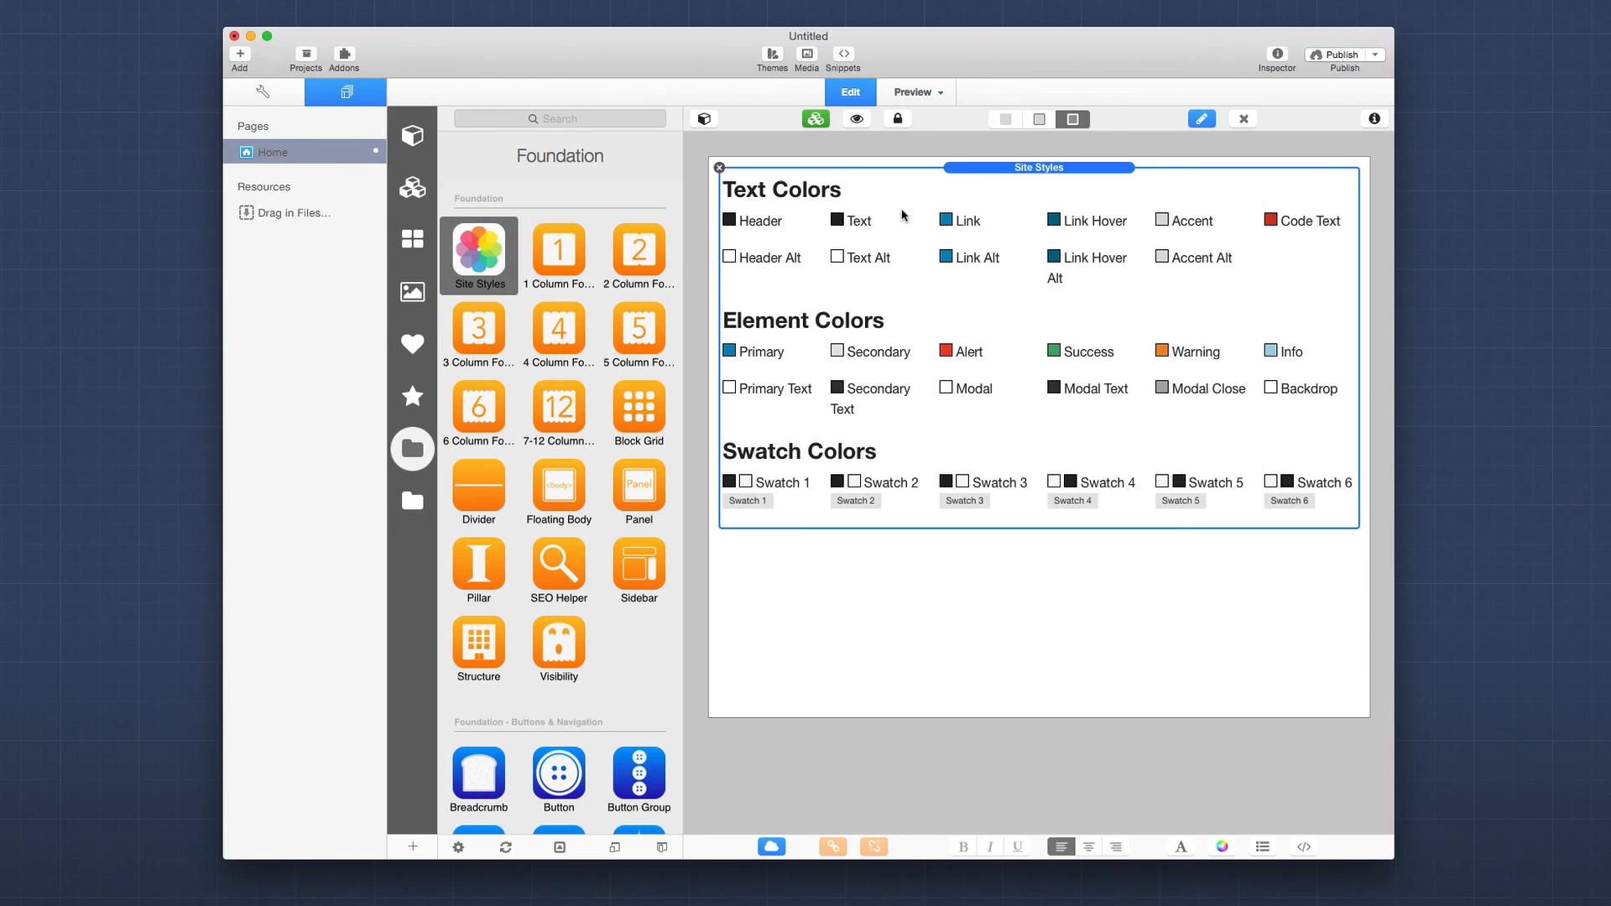
pyautogui.click(704, 119)
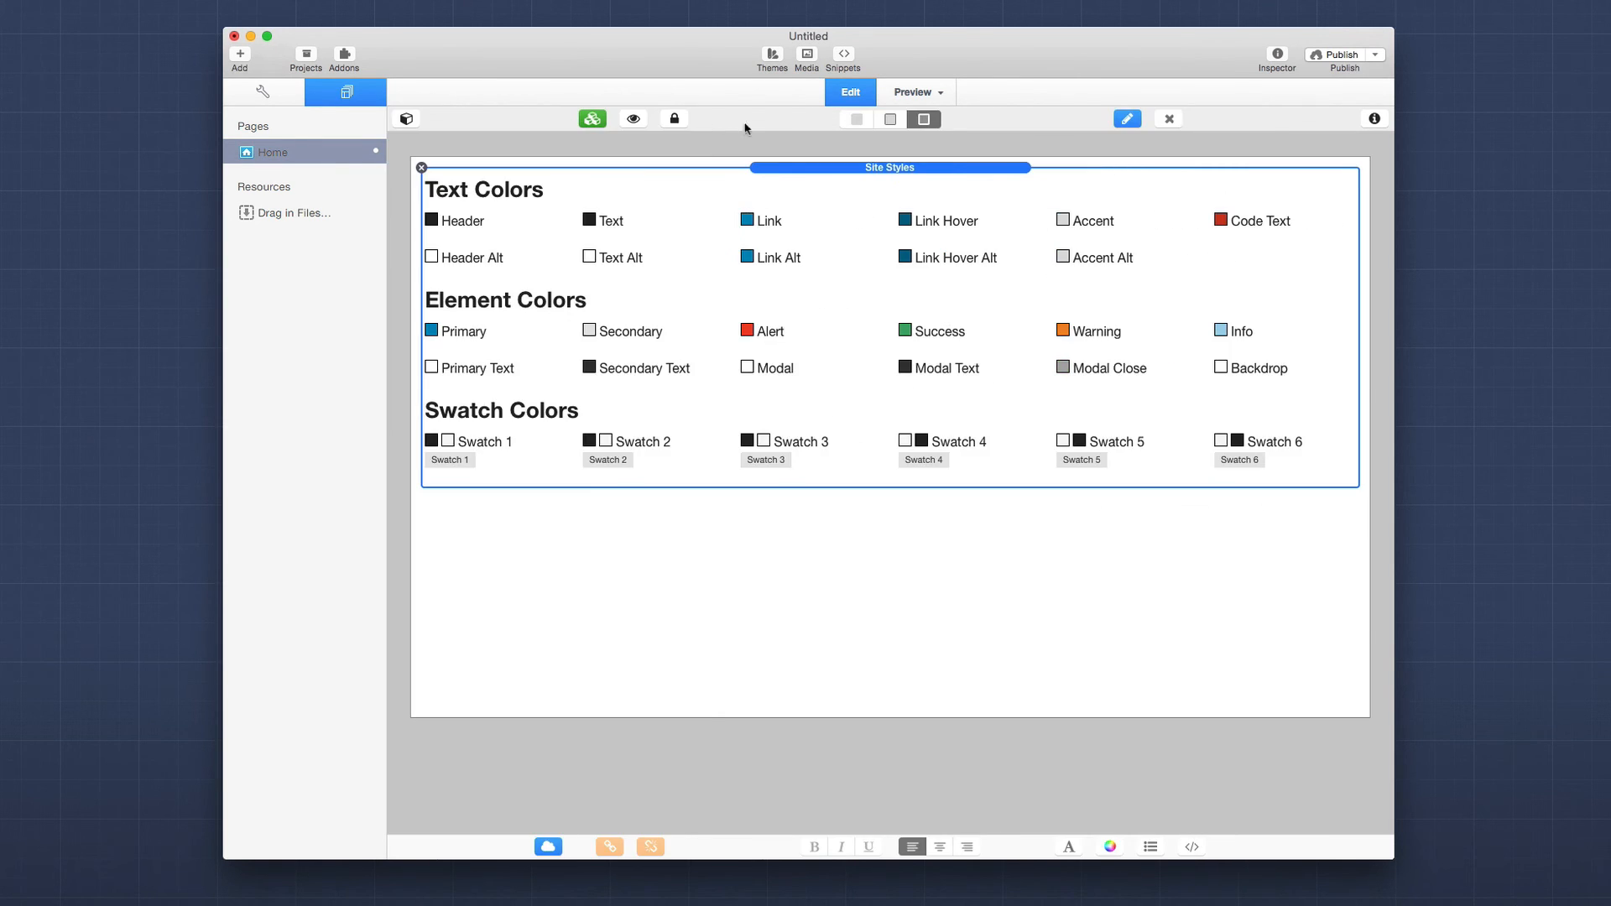
# Examine the Site Styles settings, including the fonts, text colors, text sizing, element styles and swatches.
pyautogui.click(1377, 121)
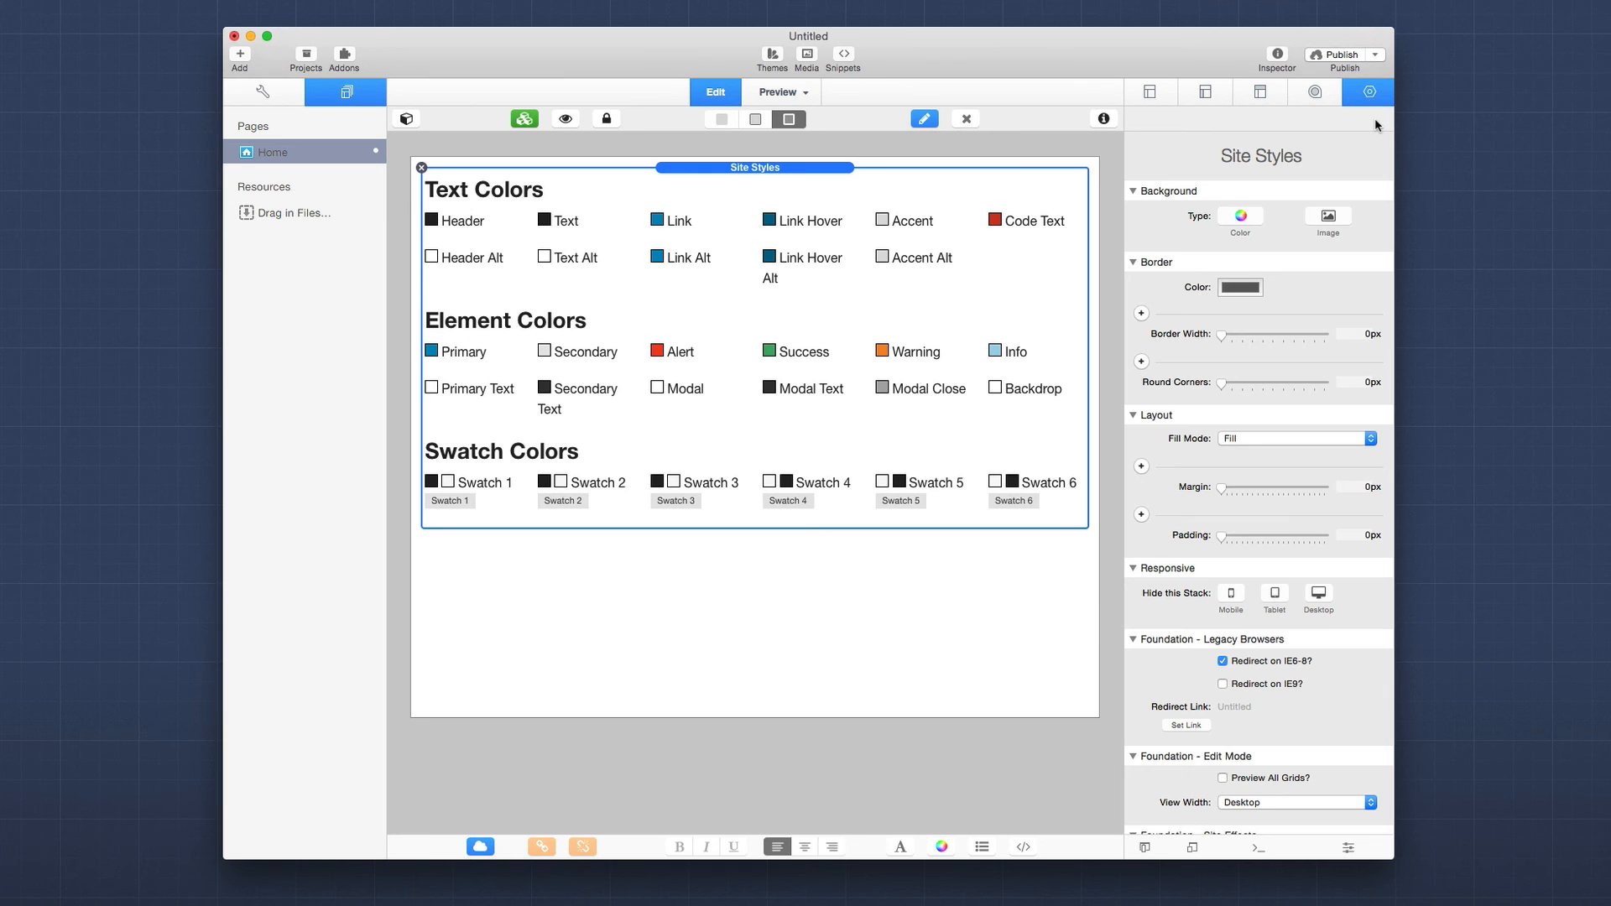
pyautogui.scroll(-15, 1251, 516)
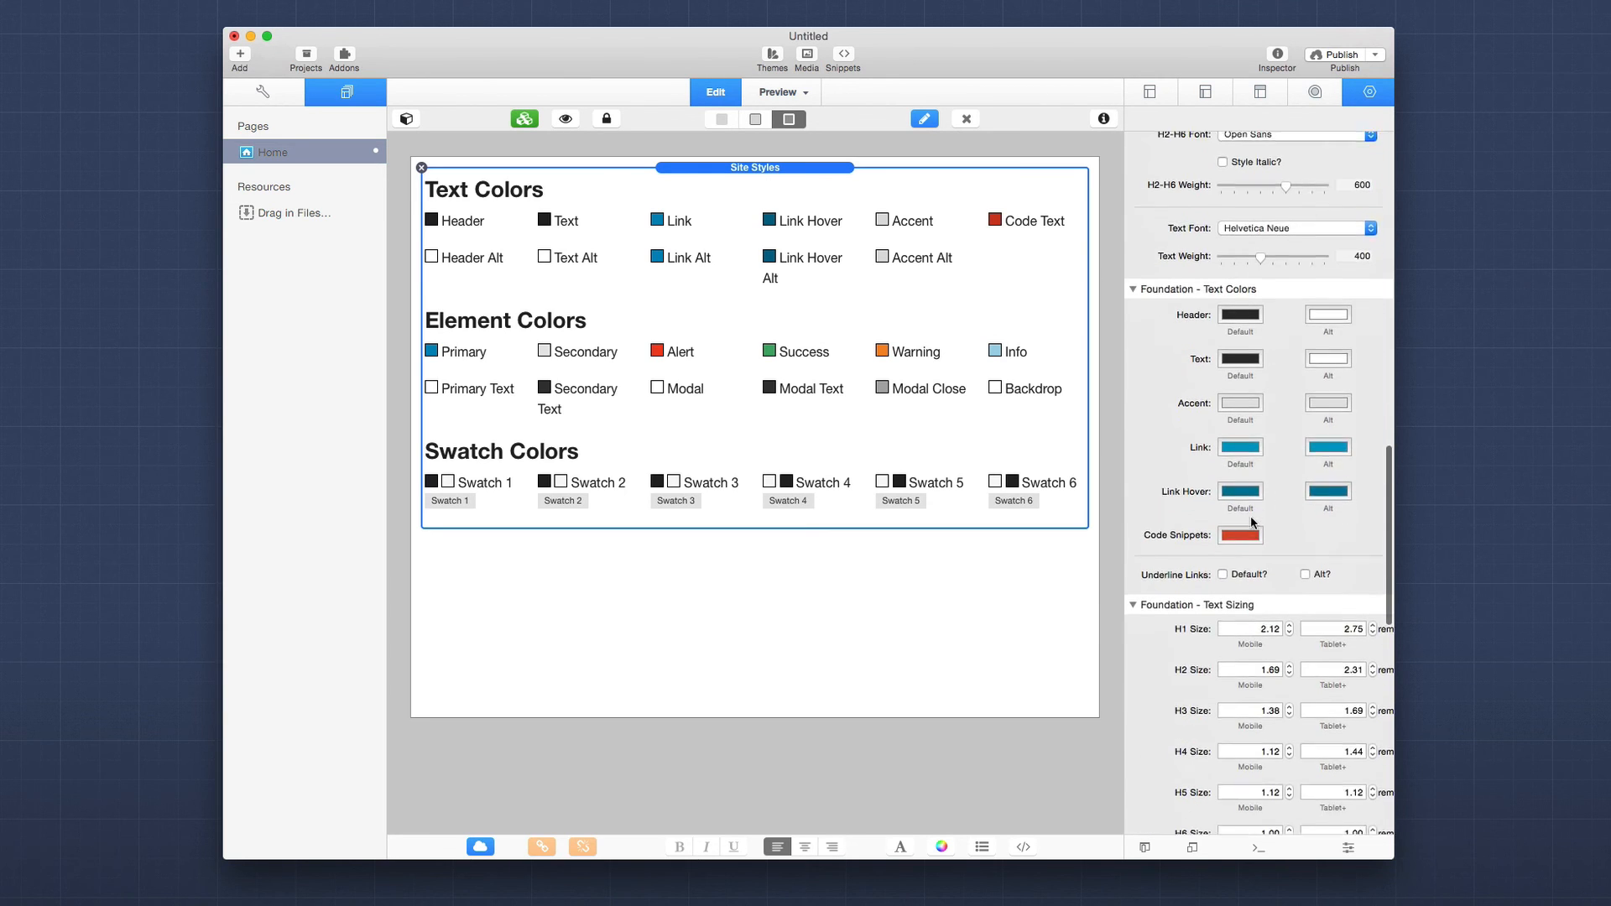
pyautogui.scroll(-5, 1251, 519)
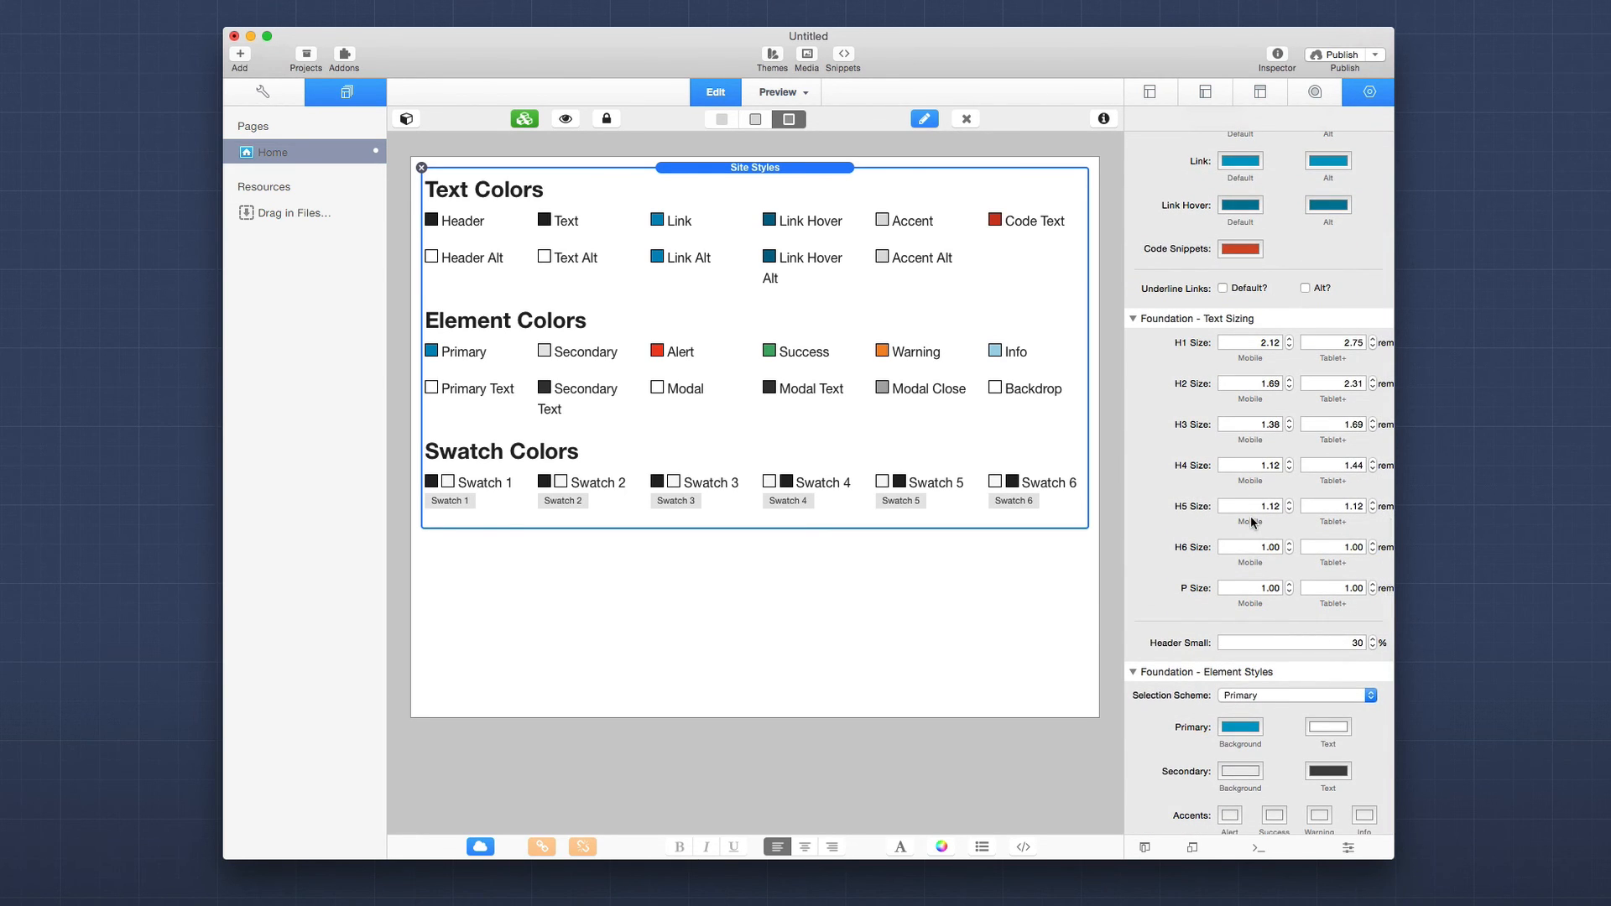
pyautogui.scroll(-2, 1251, 521)
pyautogui.scroll(1, 1250, 520)
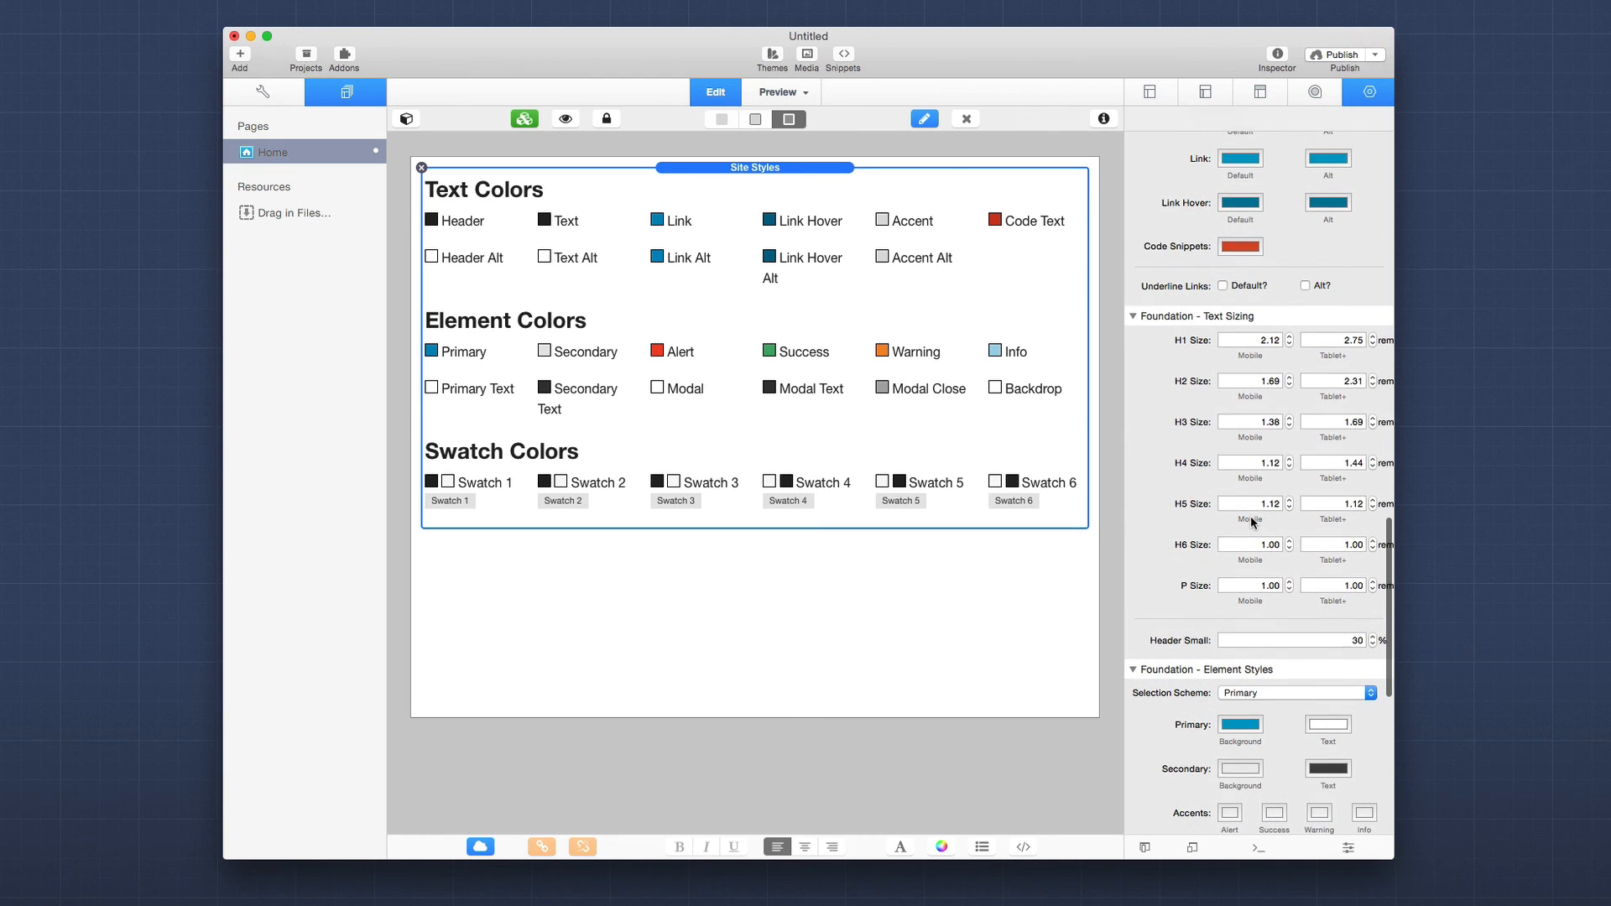
pyautogui.scroll(-5, 1251, 520)
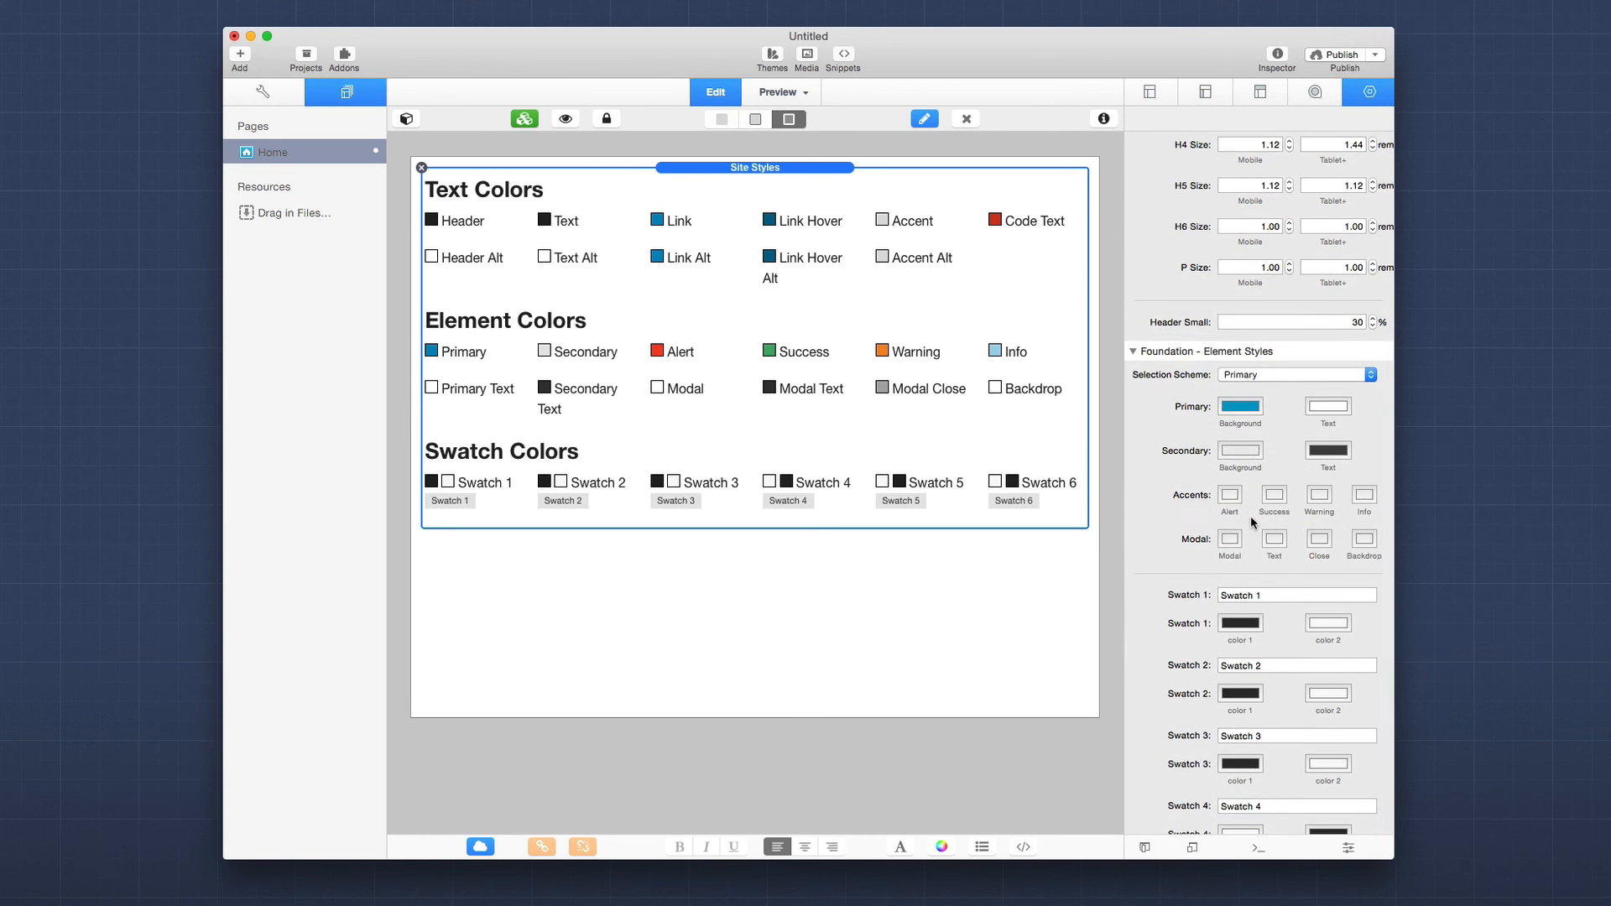
pyautogui.scroll(15, 1250, 516)
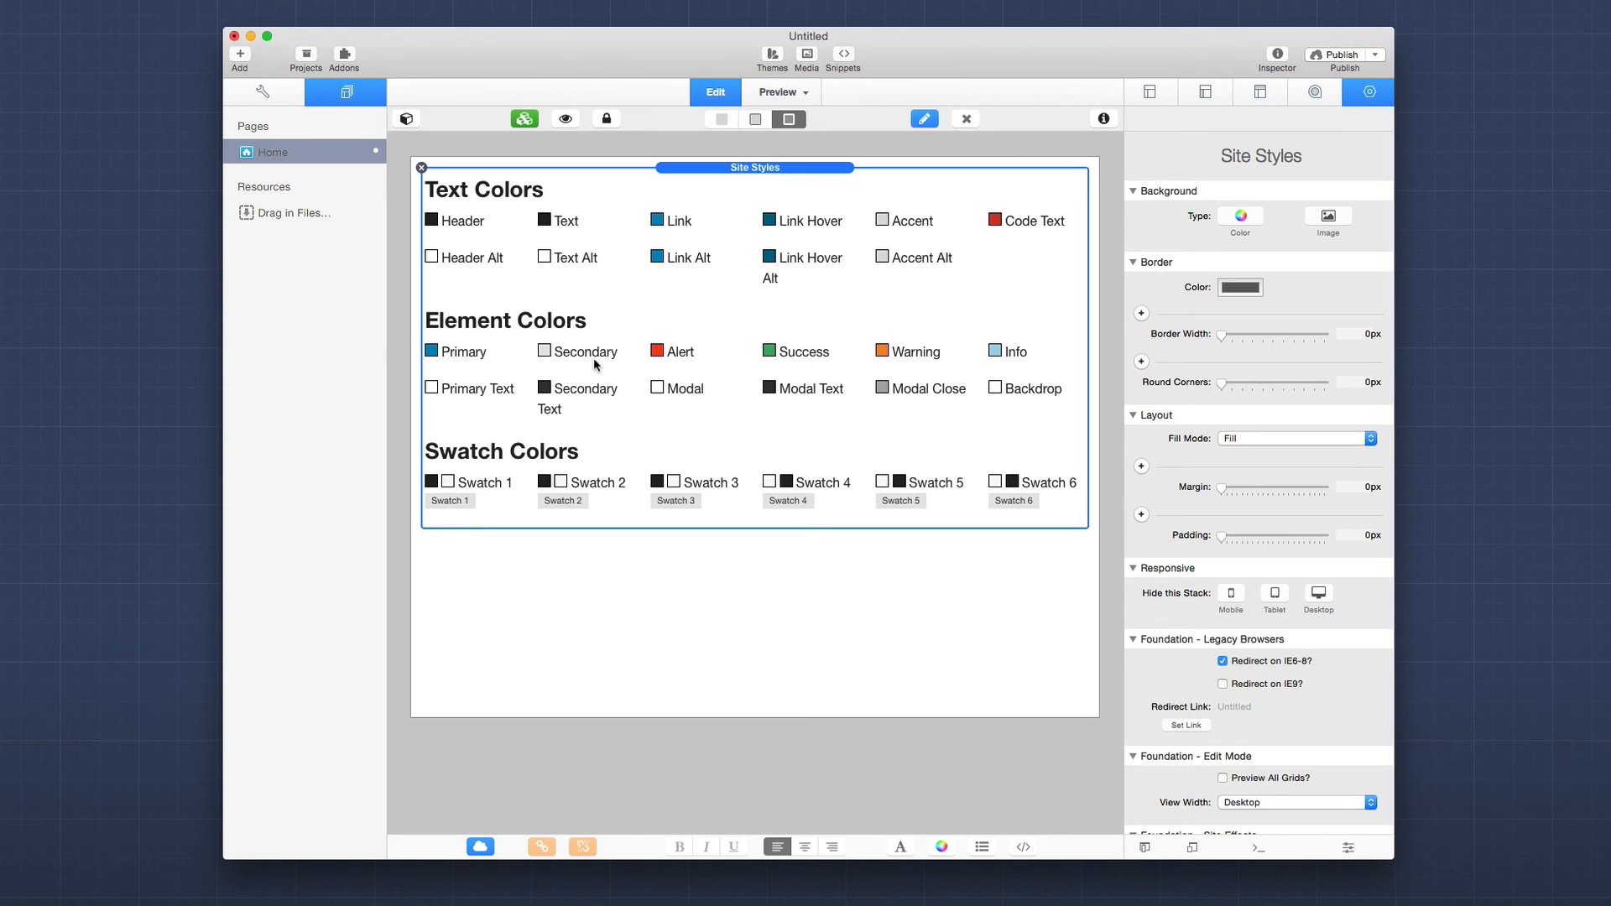
# Add a 1 Column Foundation below Site Styles, nest a second one inside it, and put a 2 Column Foundation inside that.
pyautogui.click(406, 118)
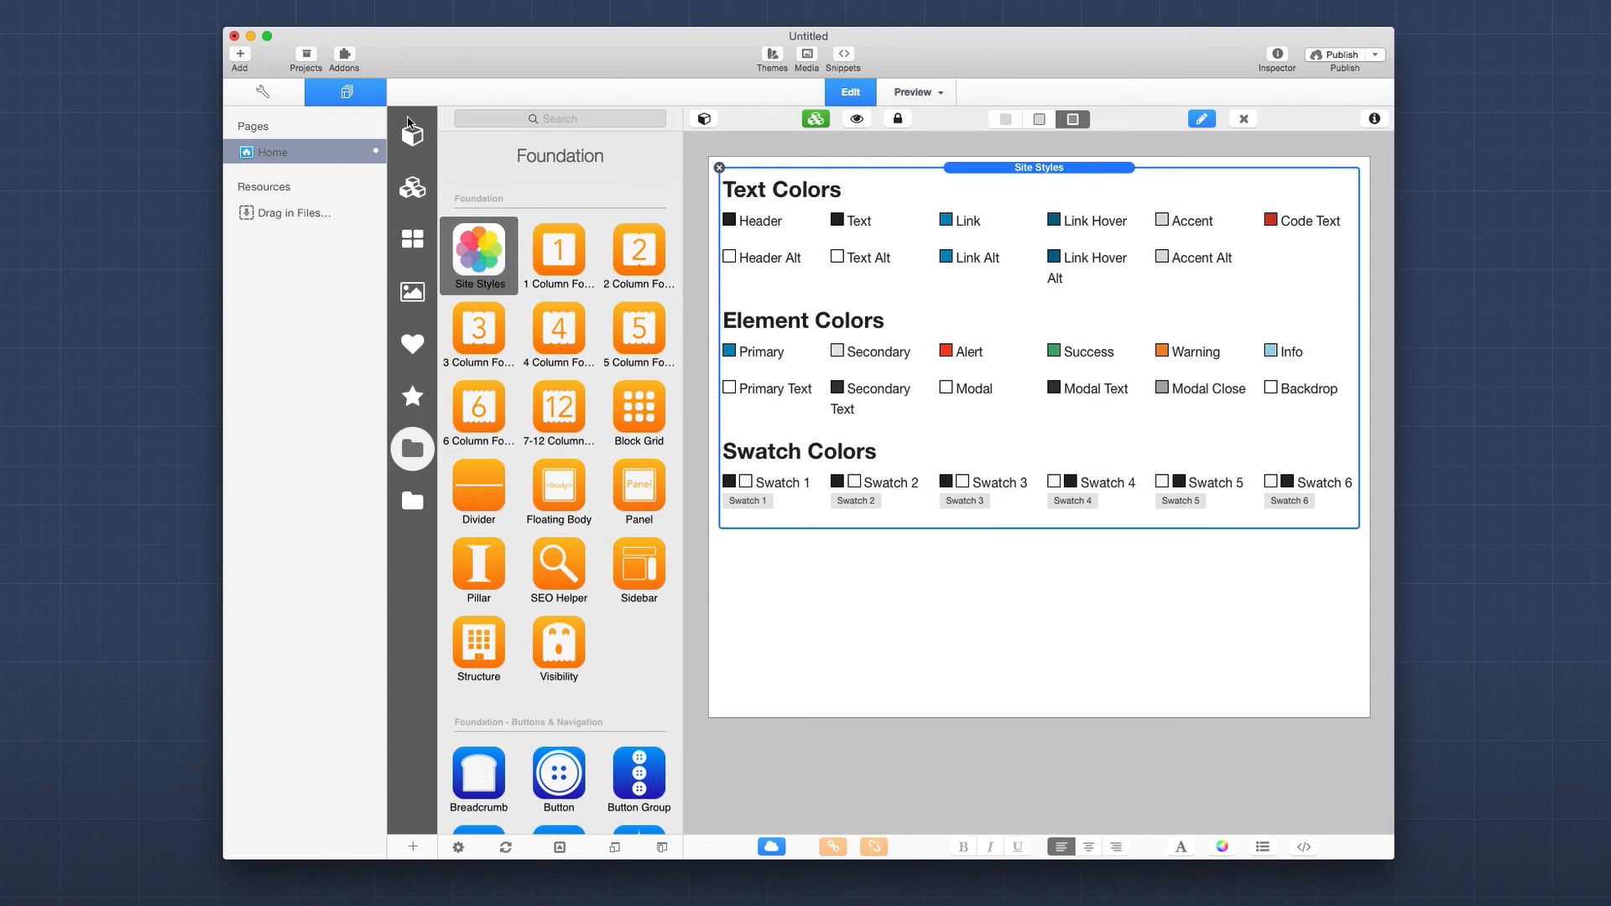
pyautogui.click(565, 260)
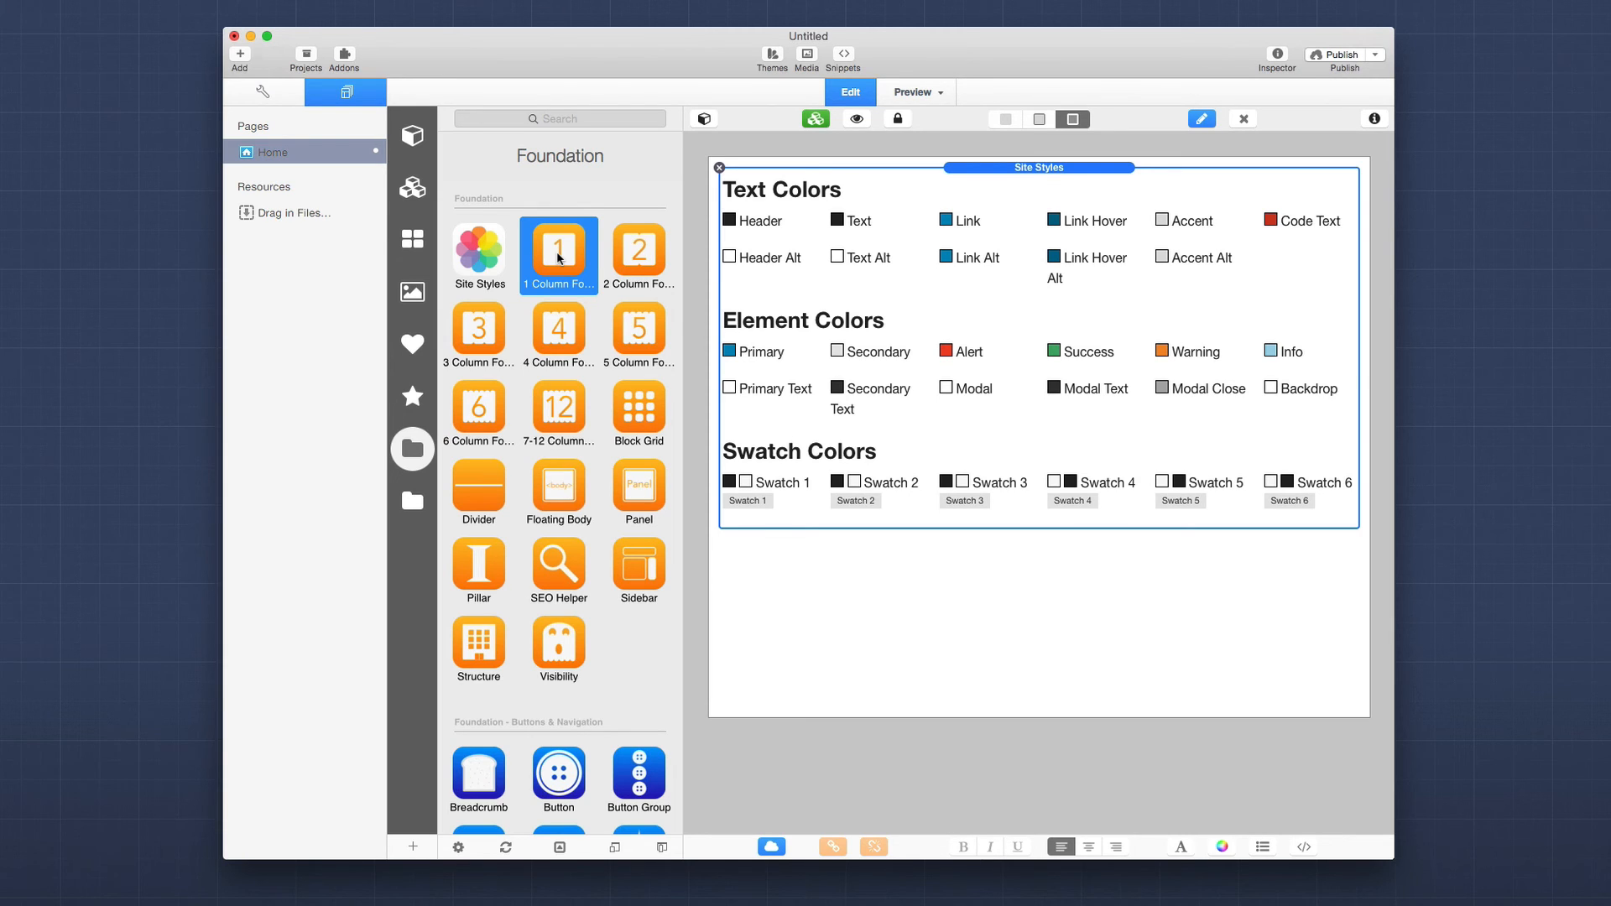
pyautogui.moveTo(559, 257); pyautogui.dragTo(977, 526)
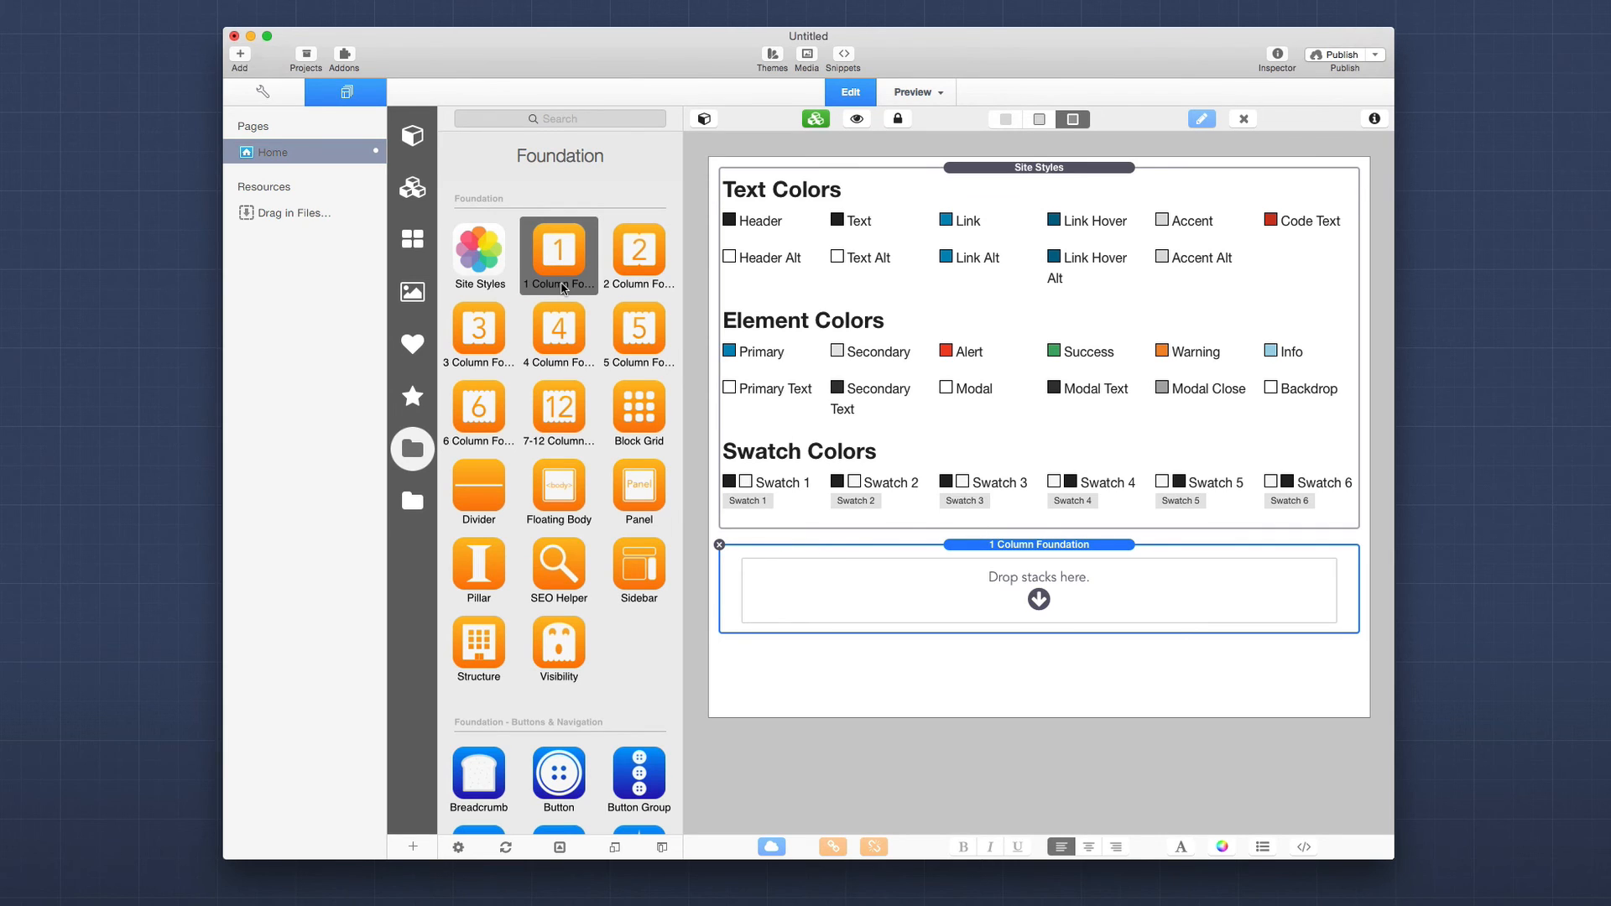
pyautogui.click(552, 241)
pyautogui.moveTo(552, 241); pyautogui.dragTo(1040, 587)
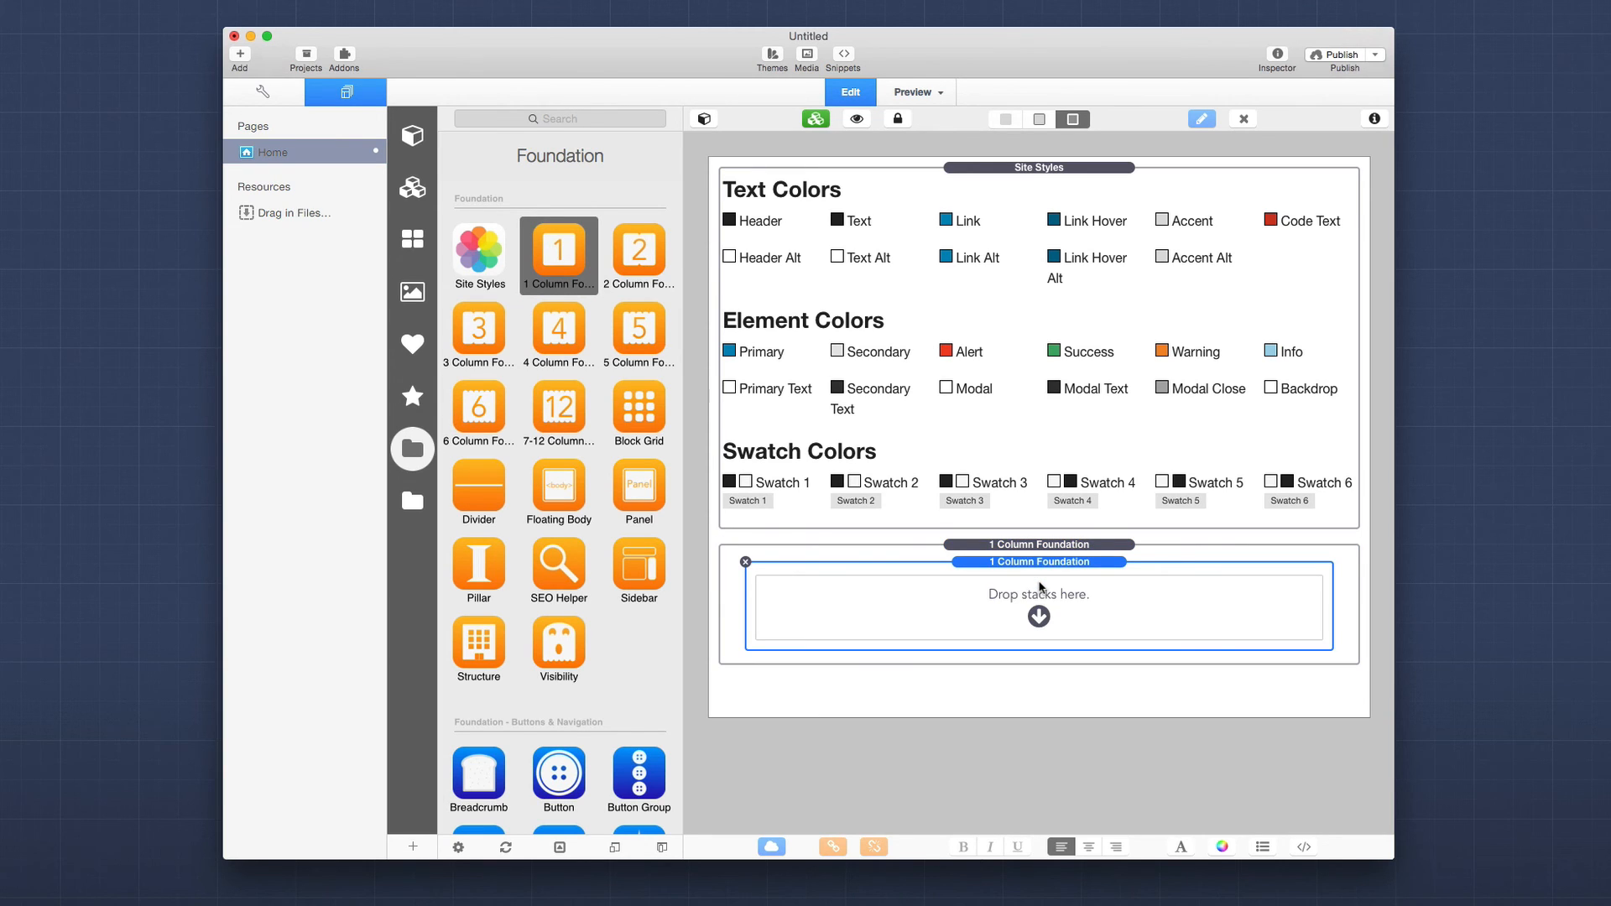
pyautogui.click(637, 255)
pyautogui.moveTo(765, 388); pyautogui.dragTo(879, 617)
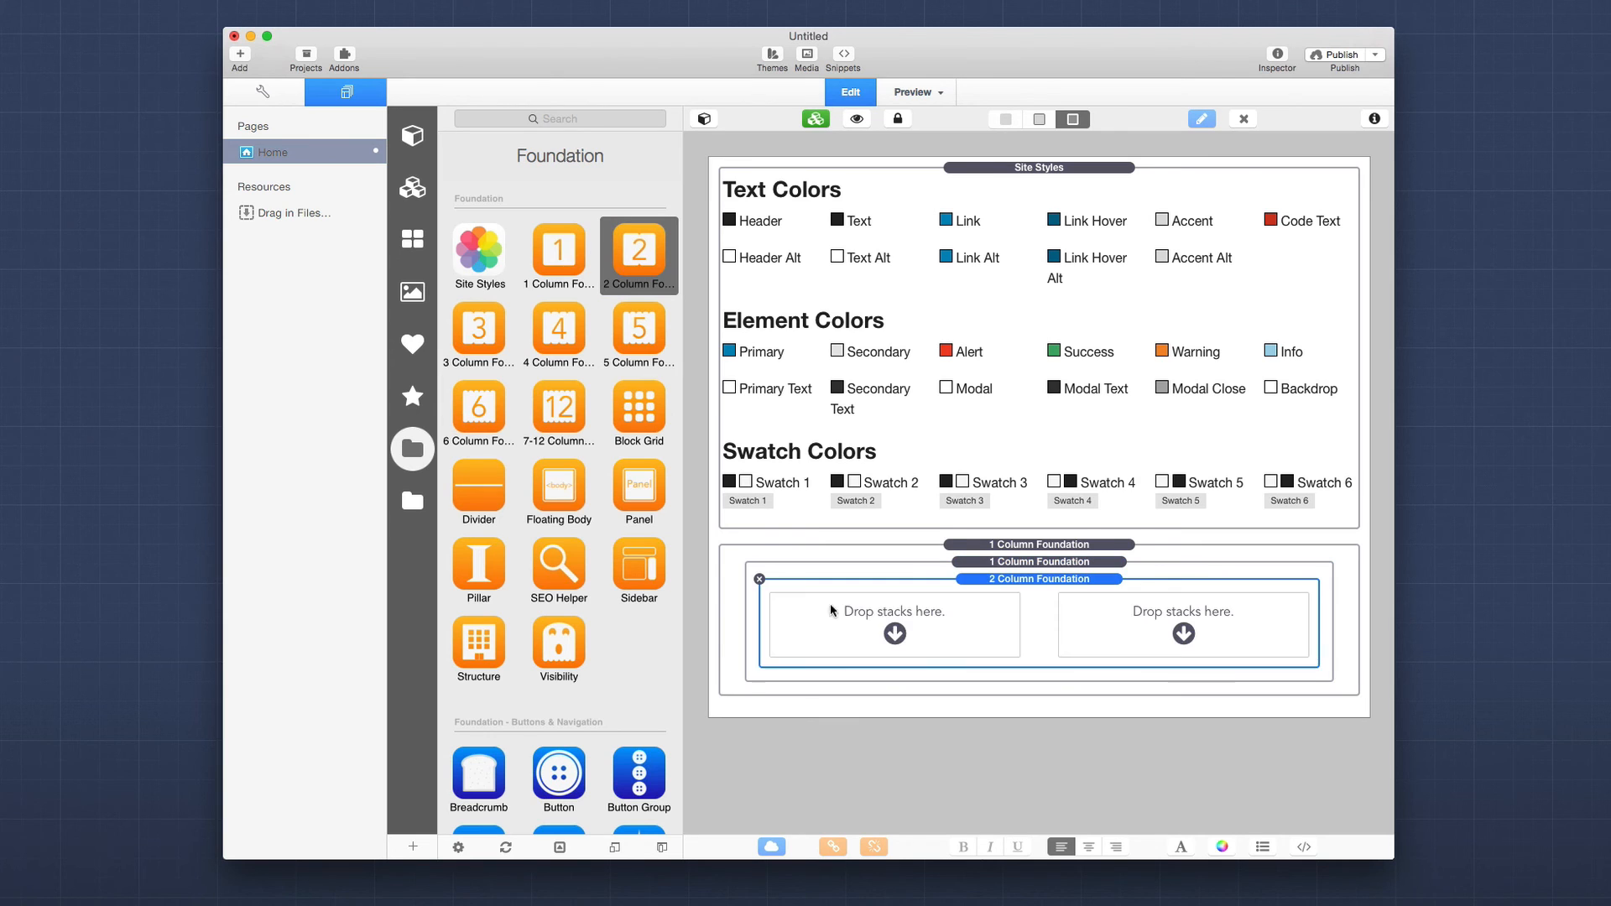
# Put an Image stack in the first column and a Header with a Paragraph beneath it in the second column.
pyautogui.scroll(-15, 536, 593)
pyautogui.scroll(5, 480, 350)
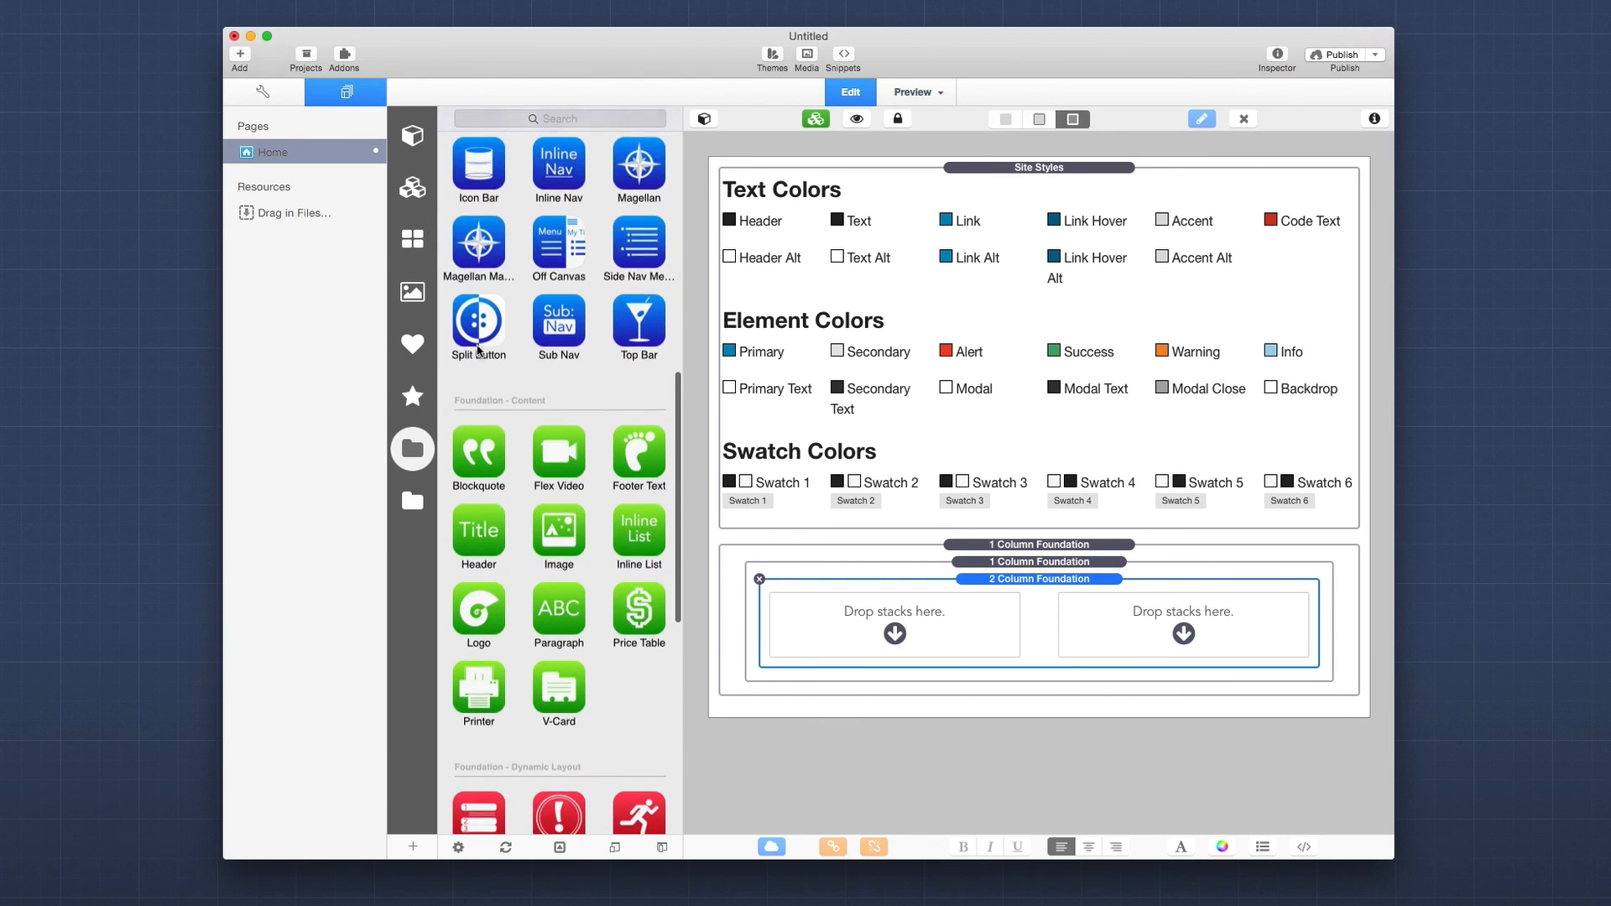
pyautogui.scroll(-1, 480, 351)
pyautogui.moveTo(550, 417); pyautogui.dragTo(940, 631)
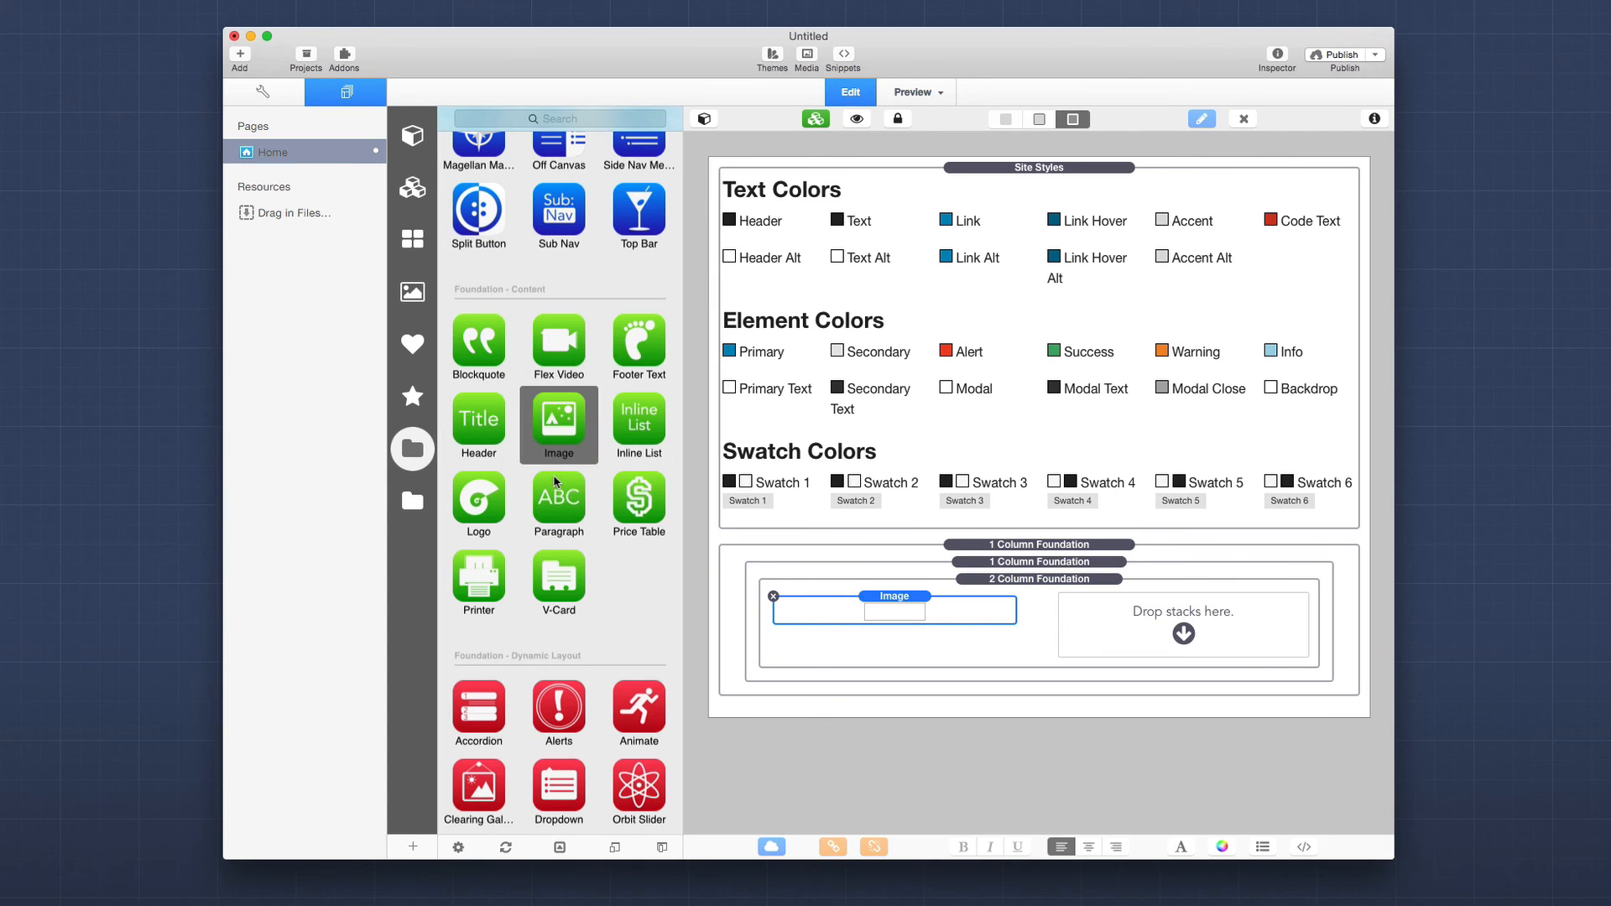
pyautogui.moveTo(485, 426); pyautogui.dragTo(1163, 626)
pyautogui.moveTo(563, 506); pyautogui.dragTo(1123, 663)
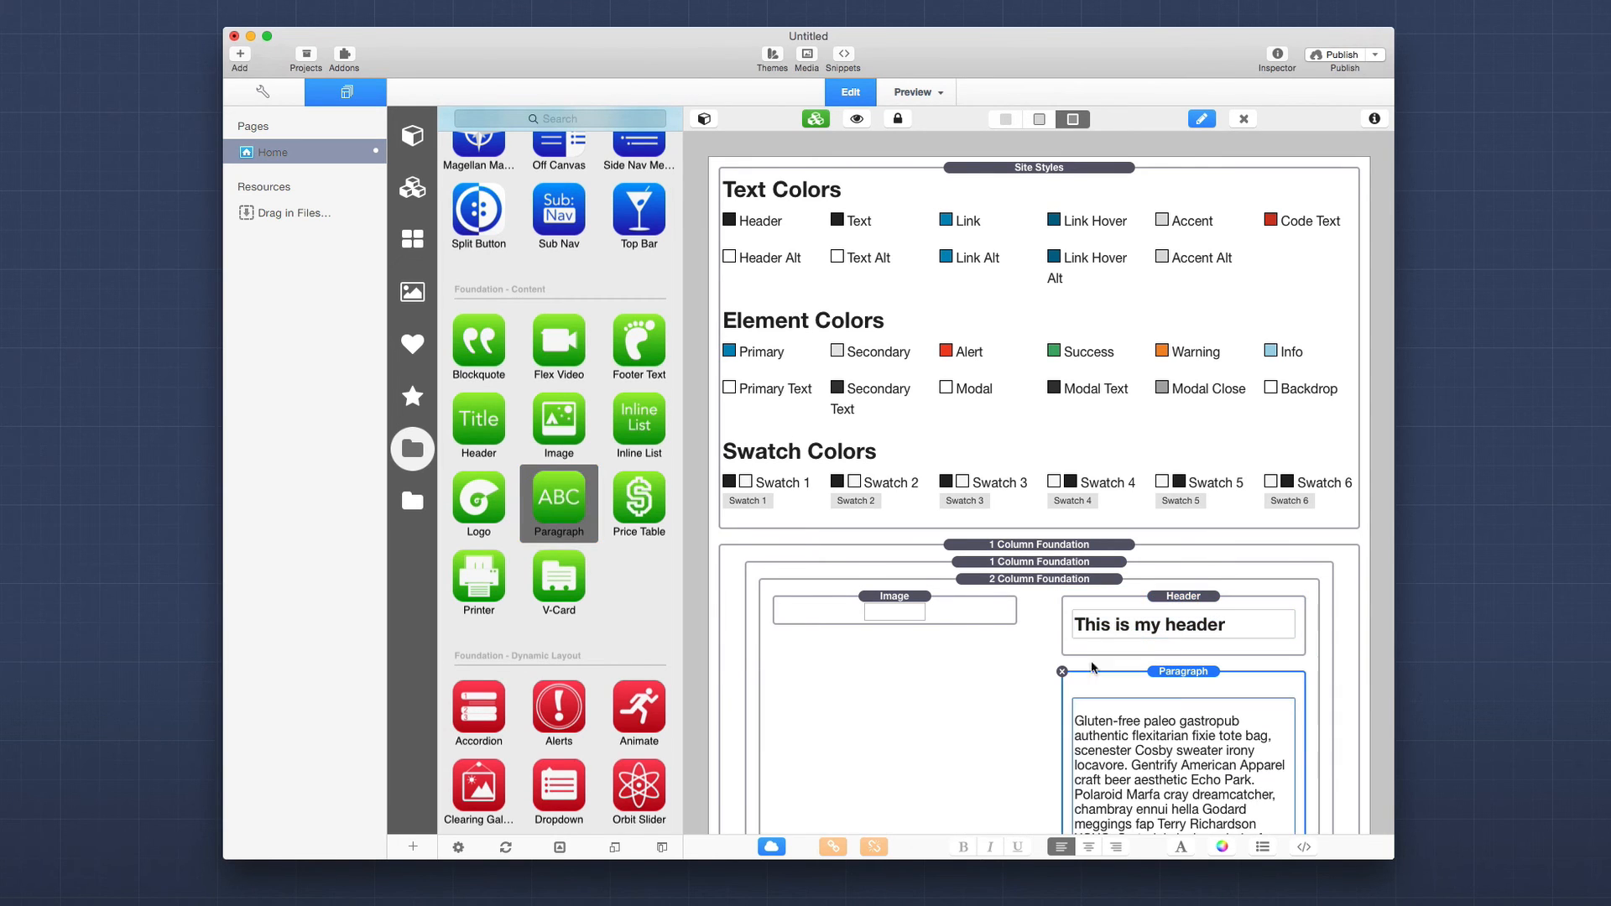
# Look through the Foundation stack library's categories, from layout stacks to dynamic layout and forms.
pyautogui.scroll(10, 457, 353)
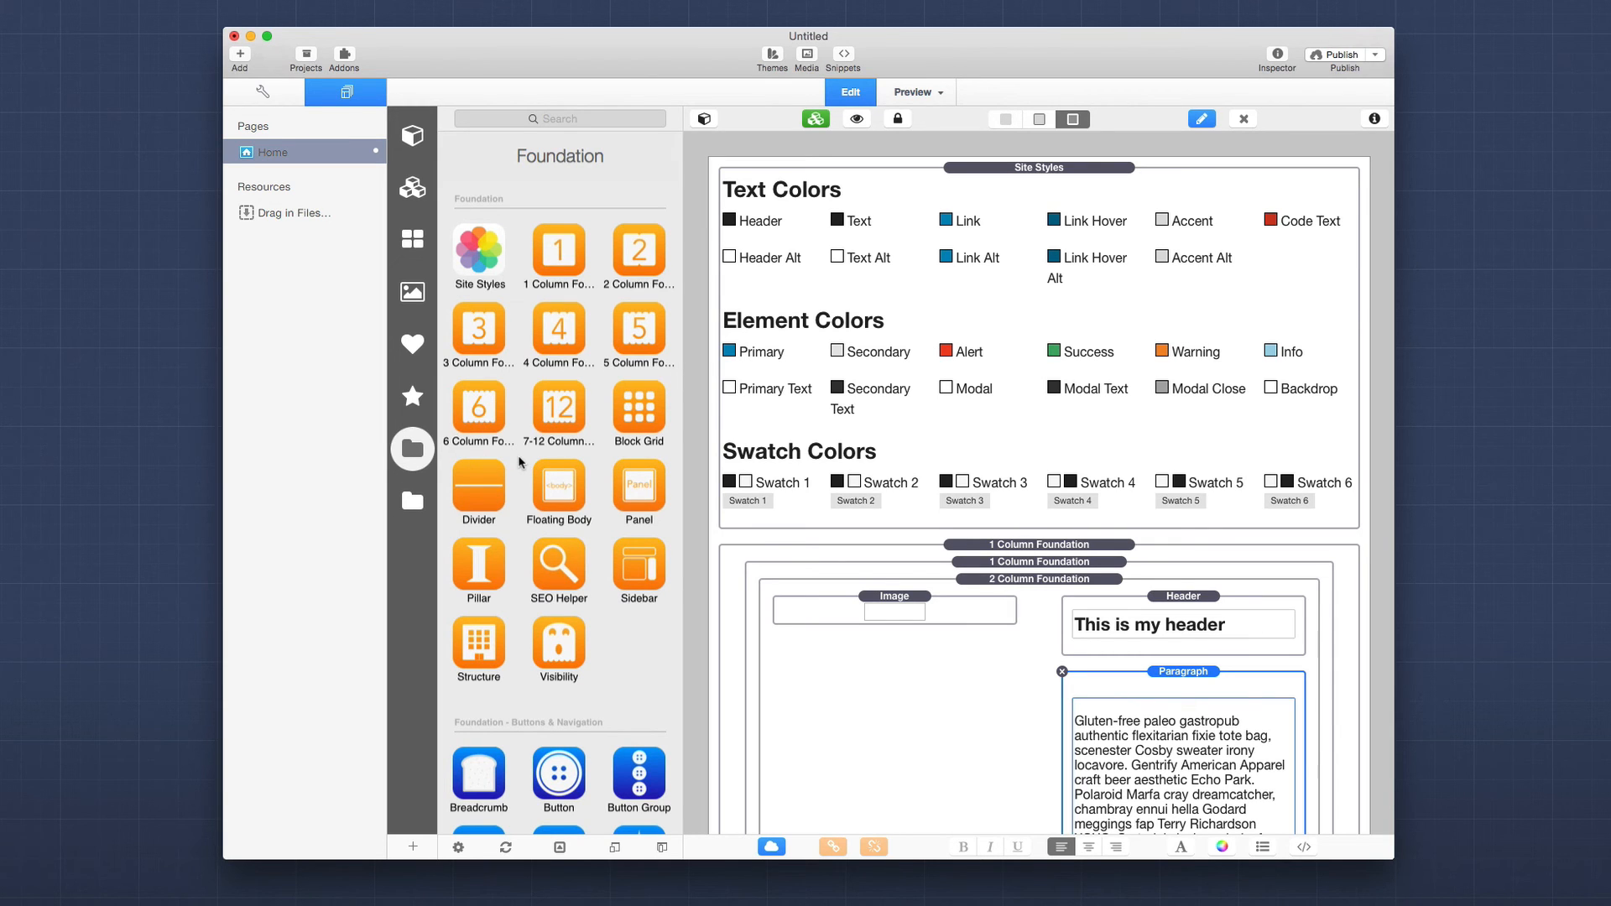
pyautogui.scroll(-15, 519, 461)
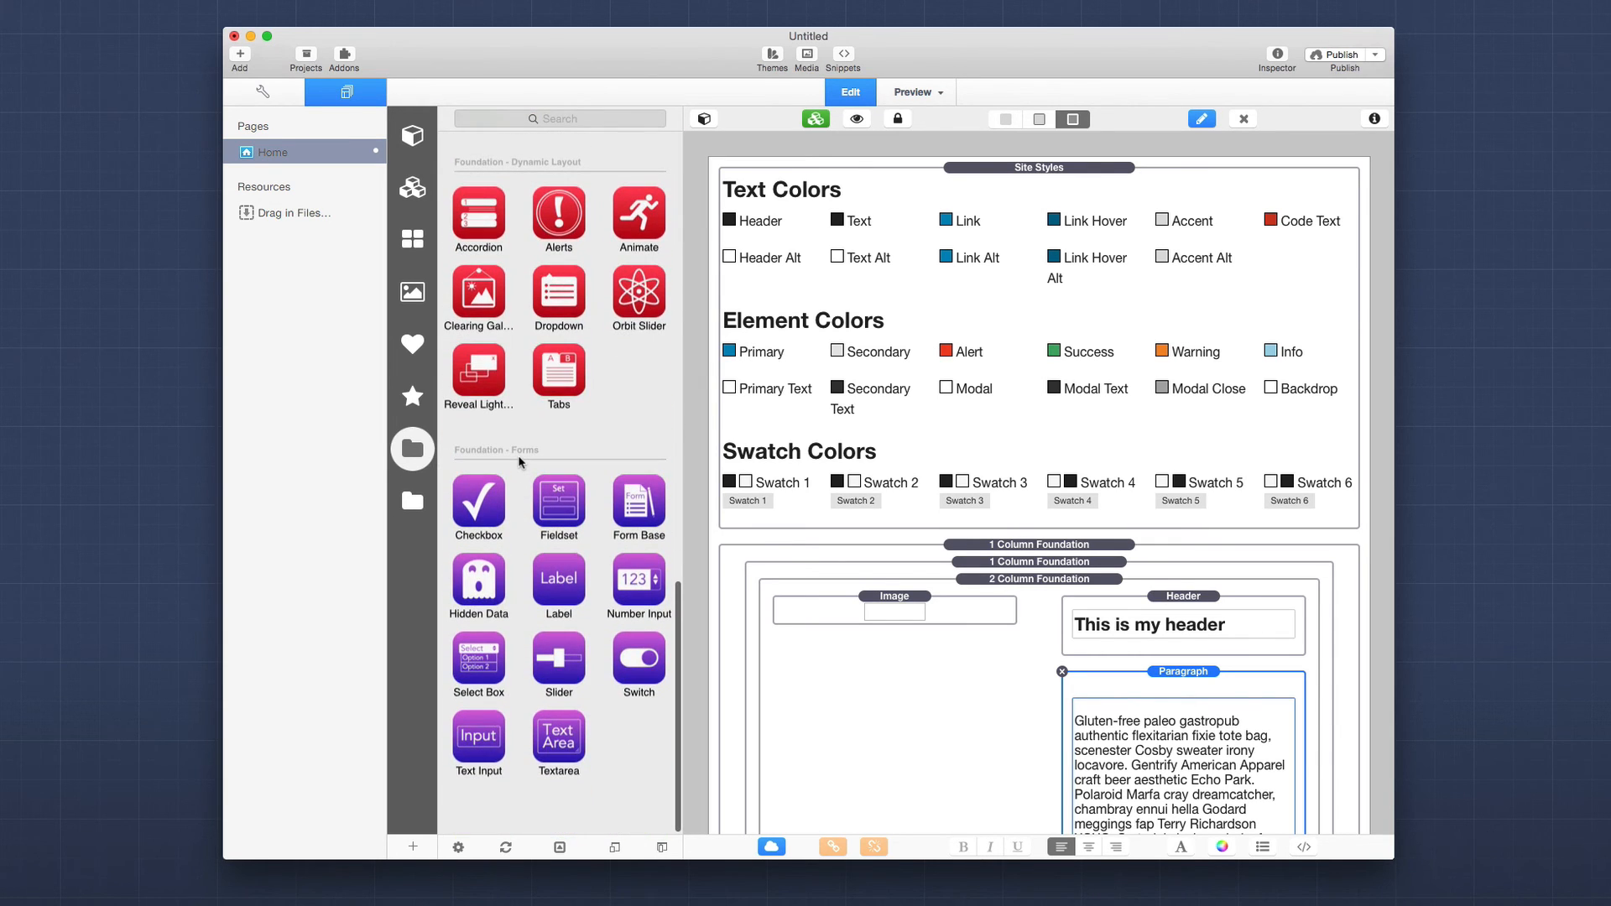
pyautogui.scroll(15, 519, 461)
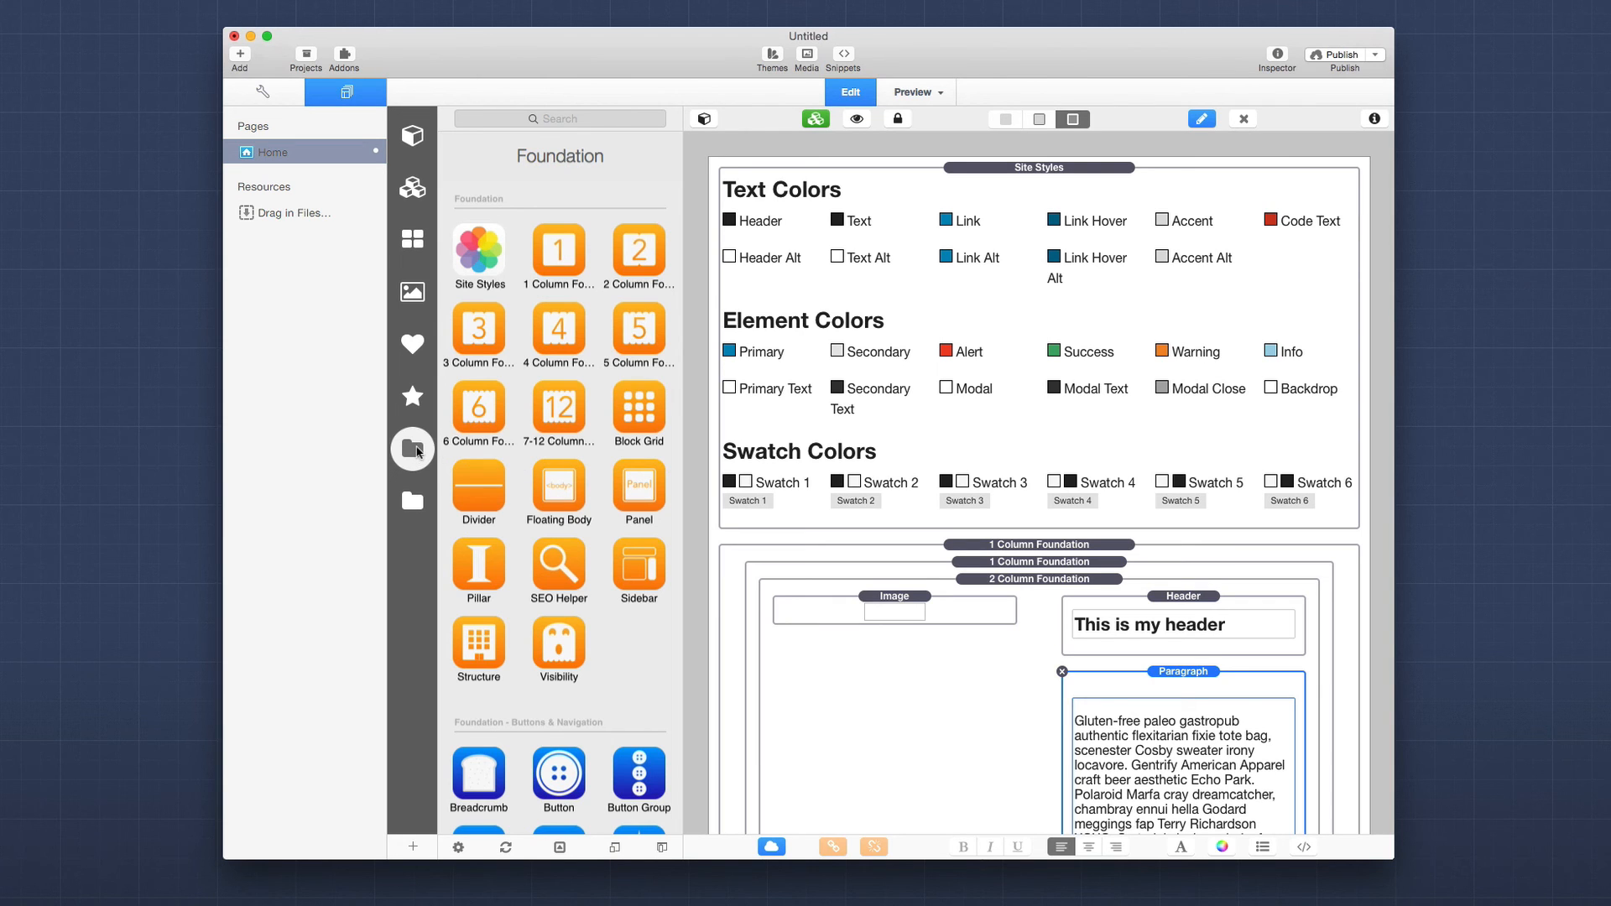
pyautogui.scroll(-10, 554, 538)
pyautogui.scroll(10, 554, 538)
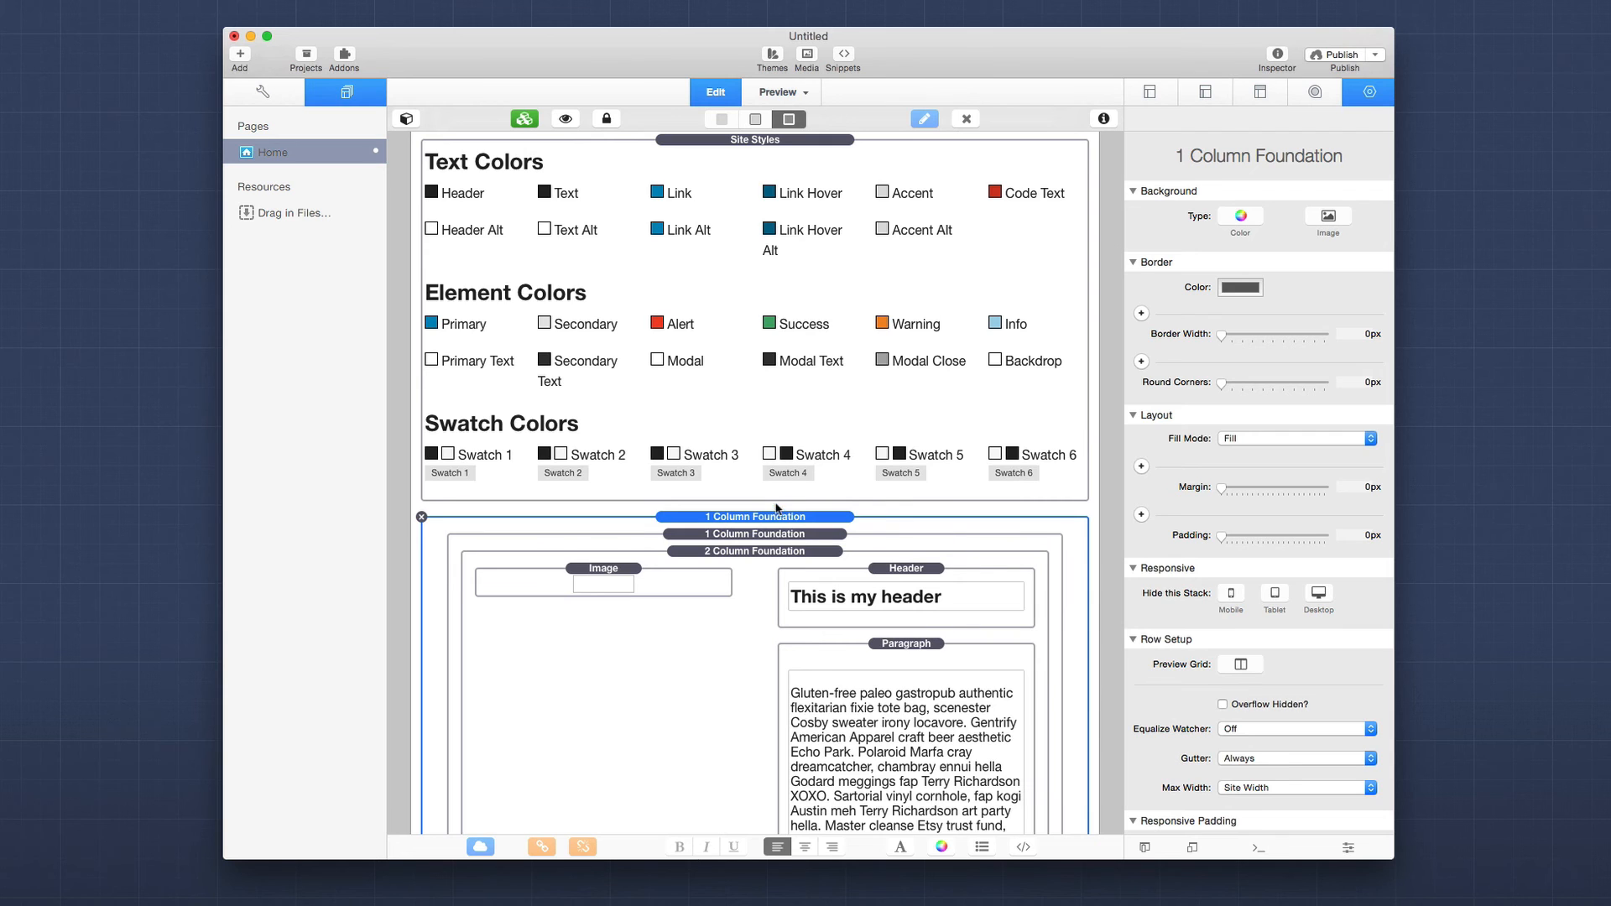
# Give the outer 1 Column Foundation the blurred multicolor picture as its background image and set image tiling to None.
pyautogui.scroll(-2, 920, 582)
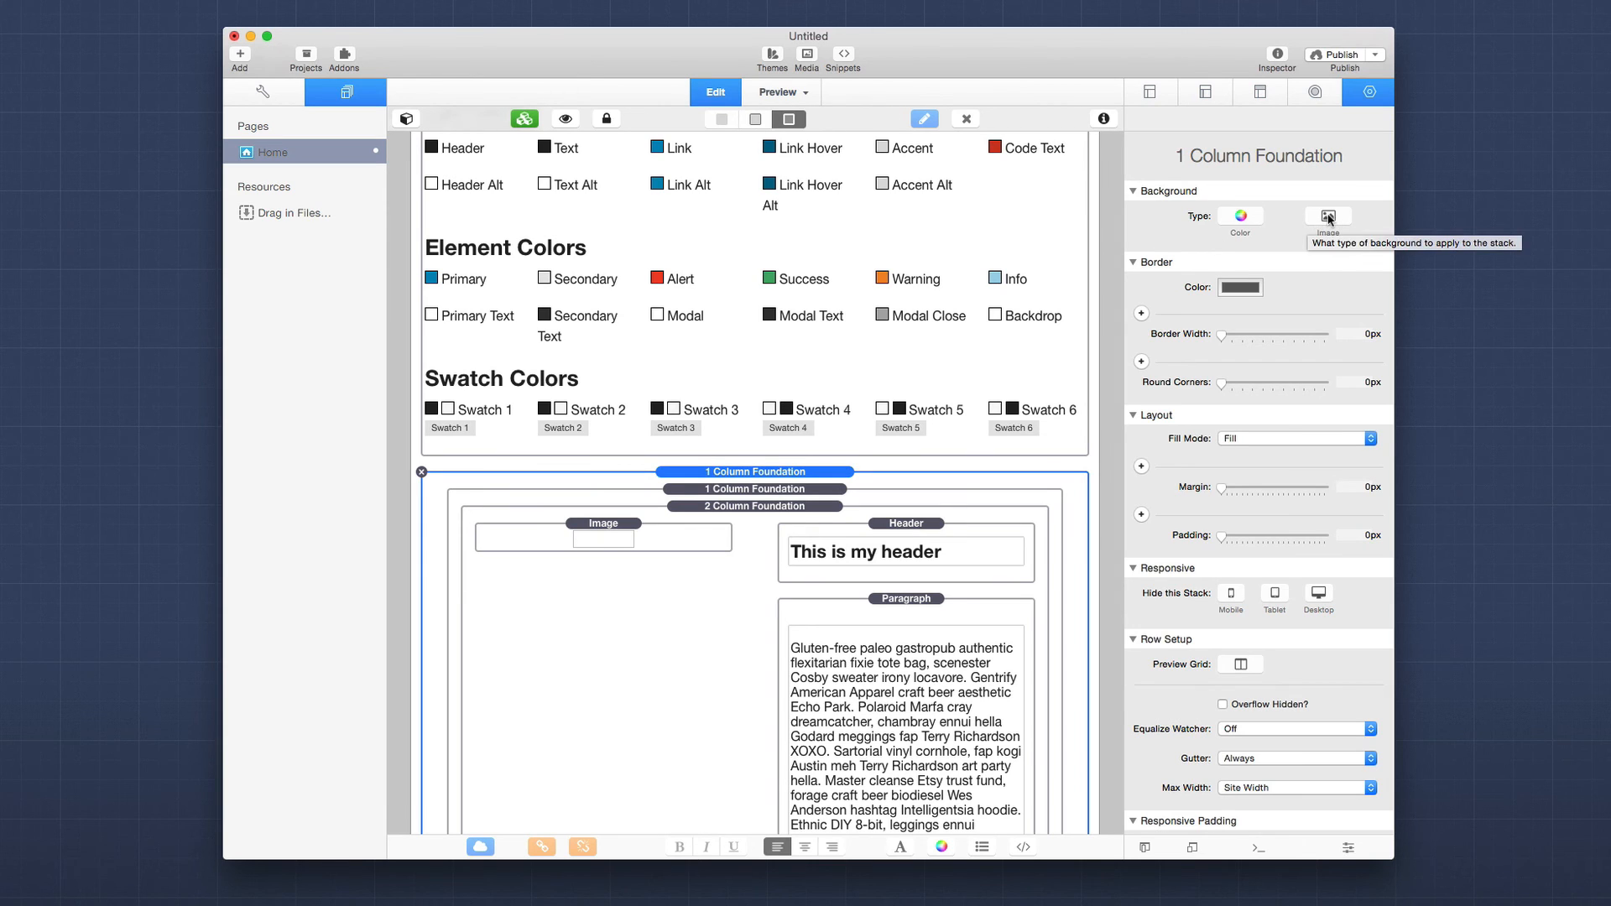
pyautogui.click(1329, 218)
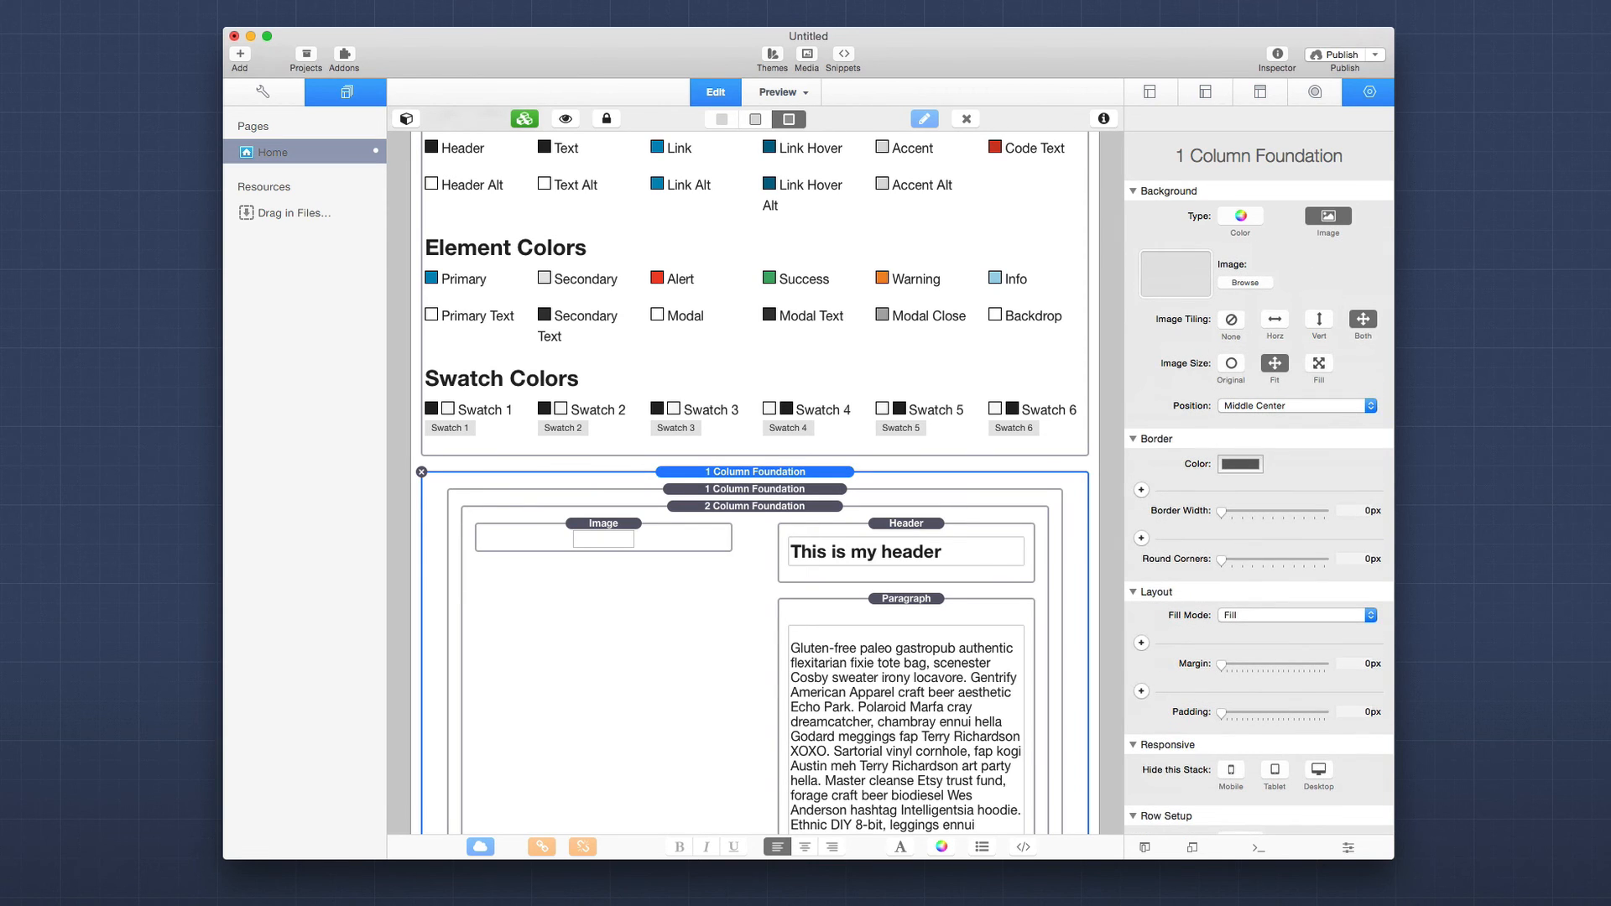
pyautogui.moveTo(1509, 527); pyautogui.dragTo(1164, 287)
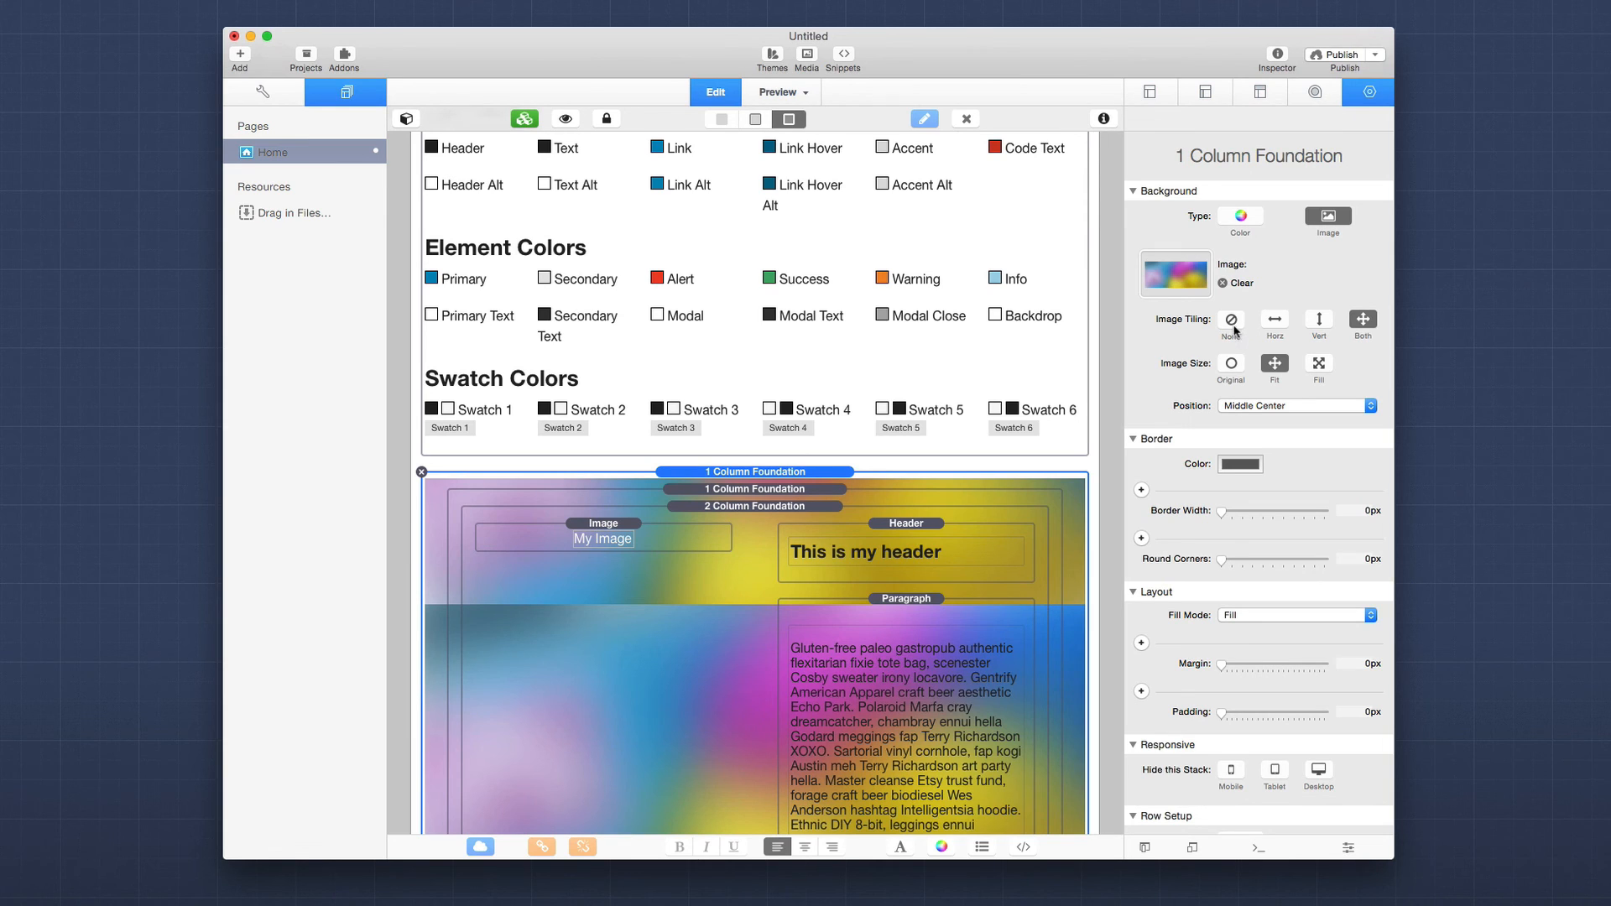
pyautogui.click(1233, 324)
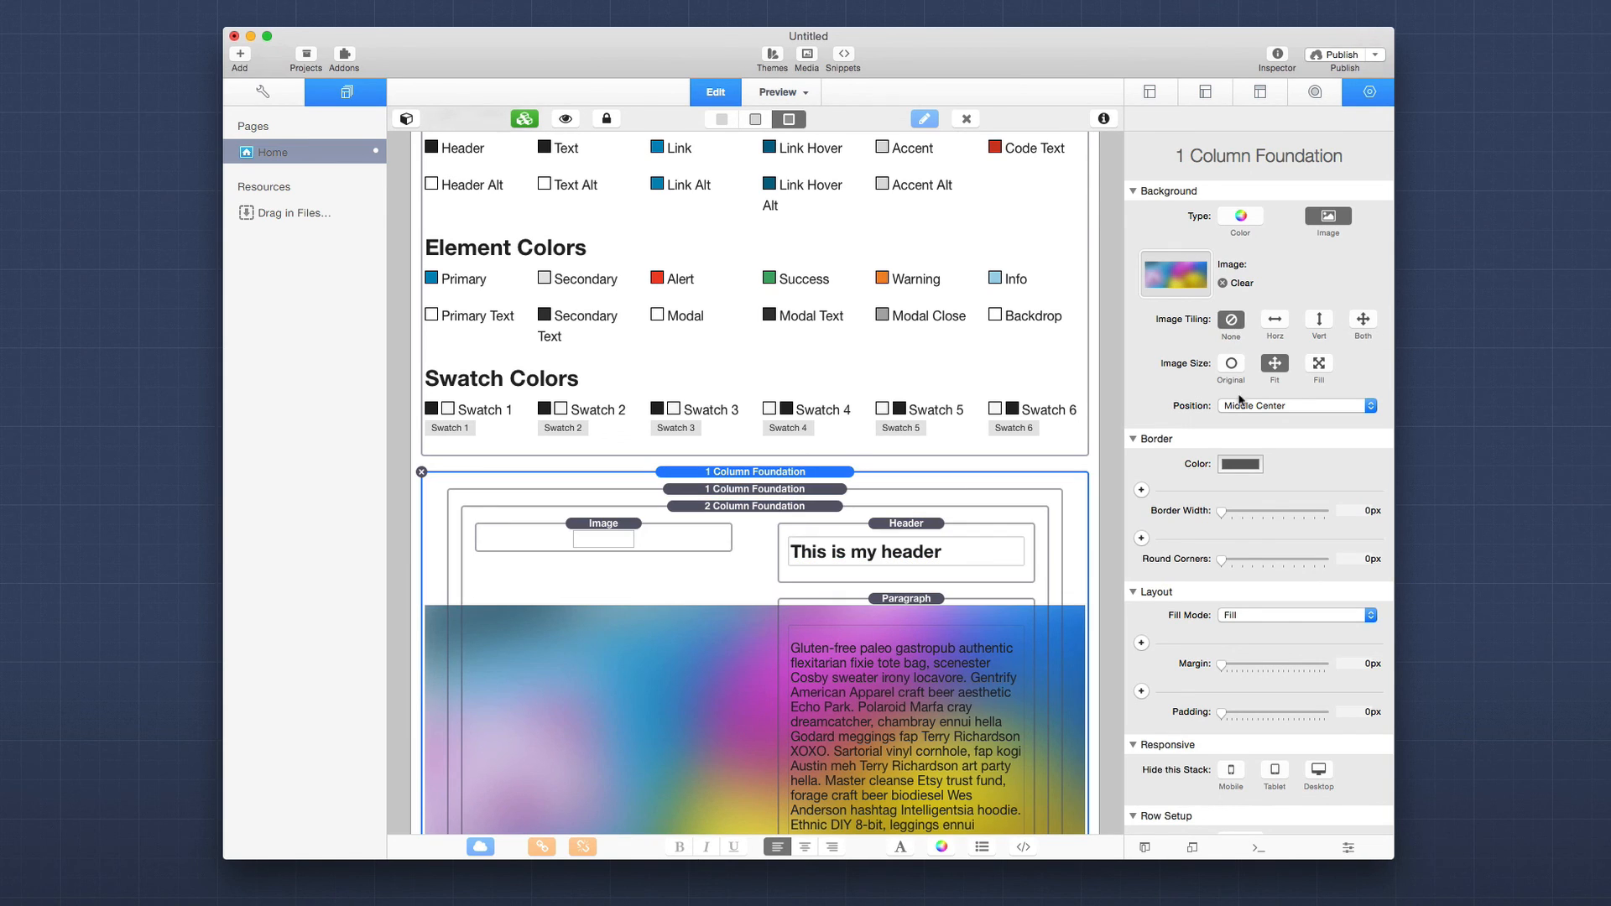
# Set the outer 1 Column Foundation's background image size to Fill.
pyautogui.click(1321, 364)
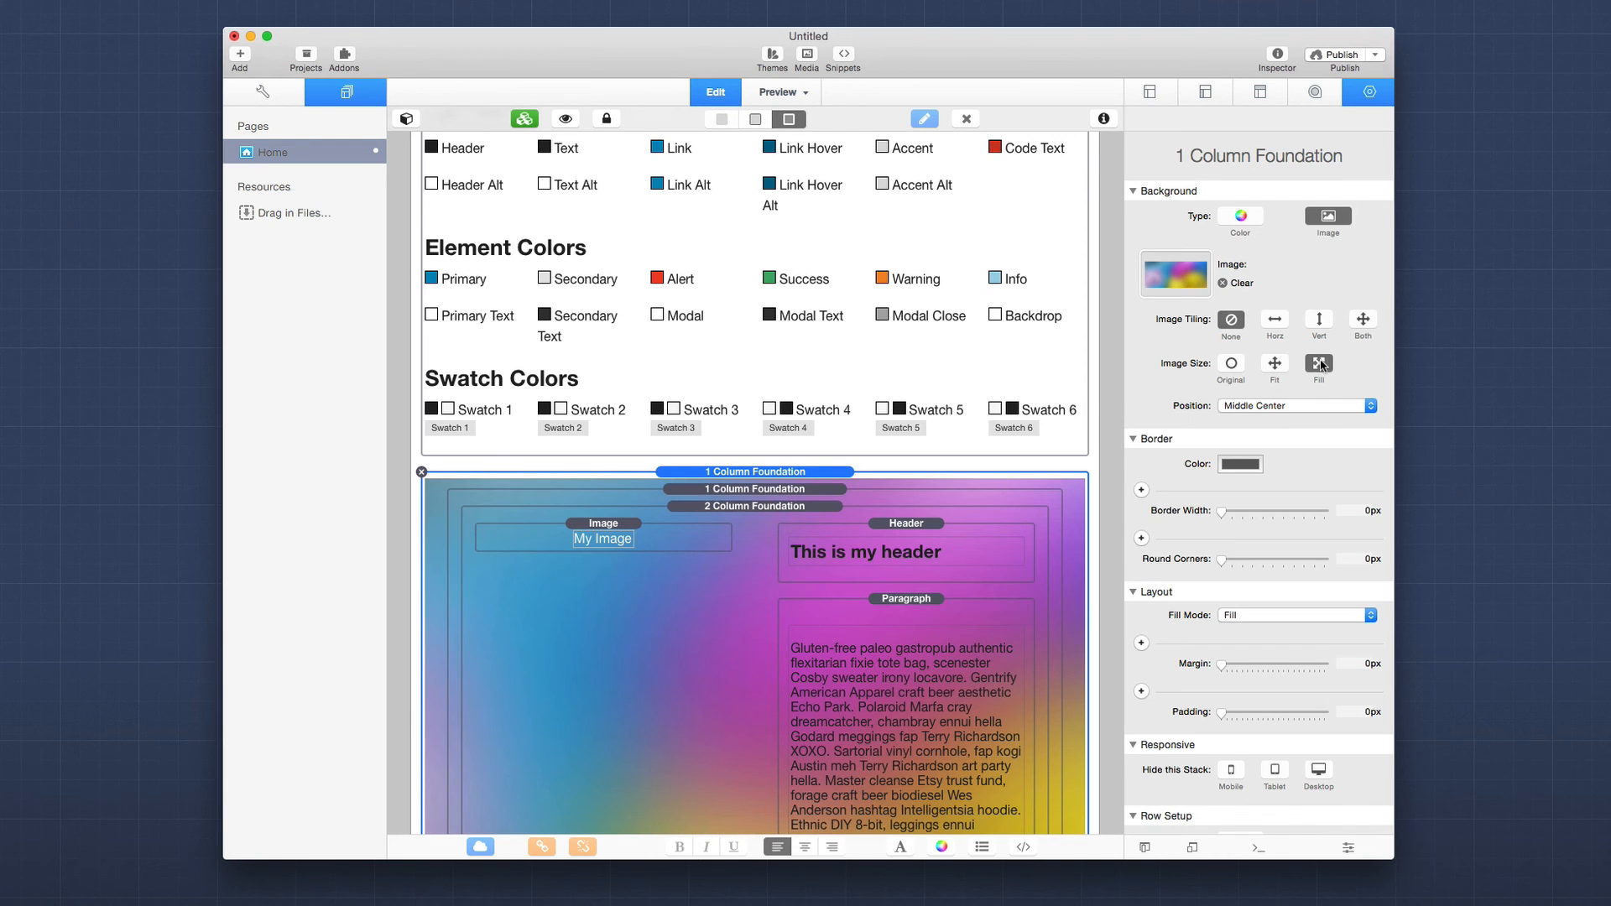
pyautogui.scroll(-5, 913, 619)
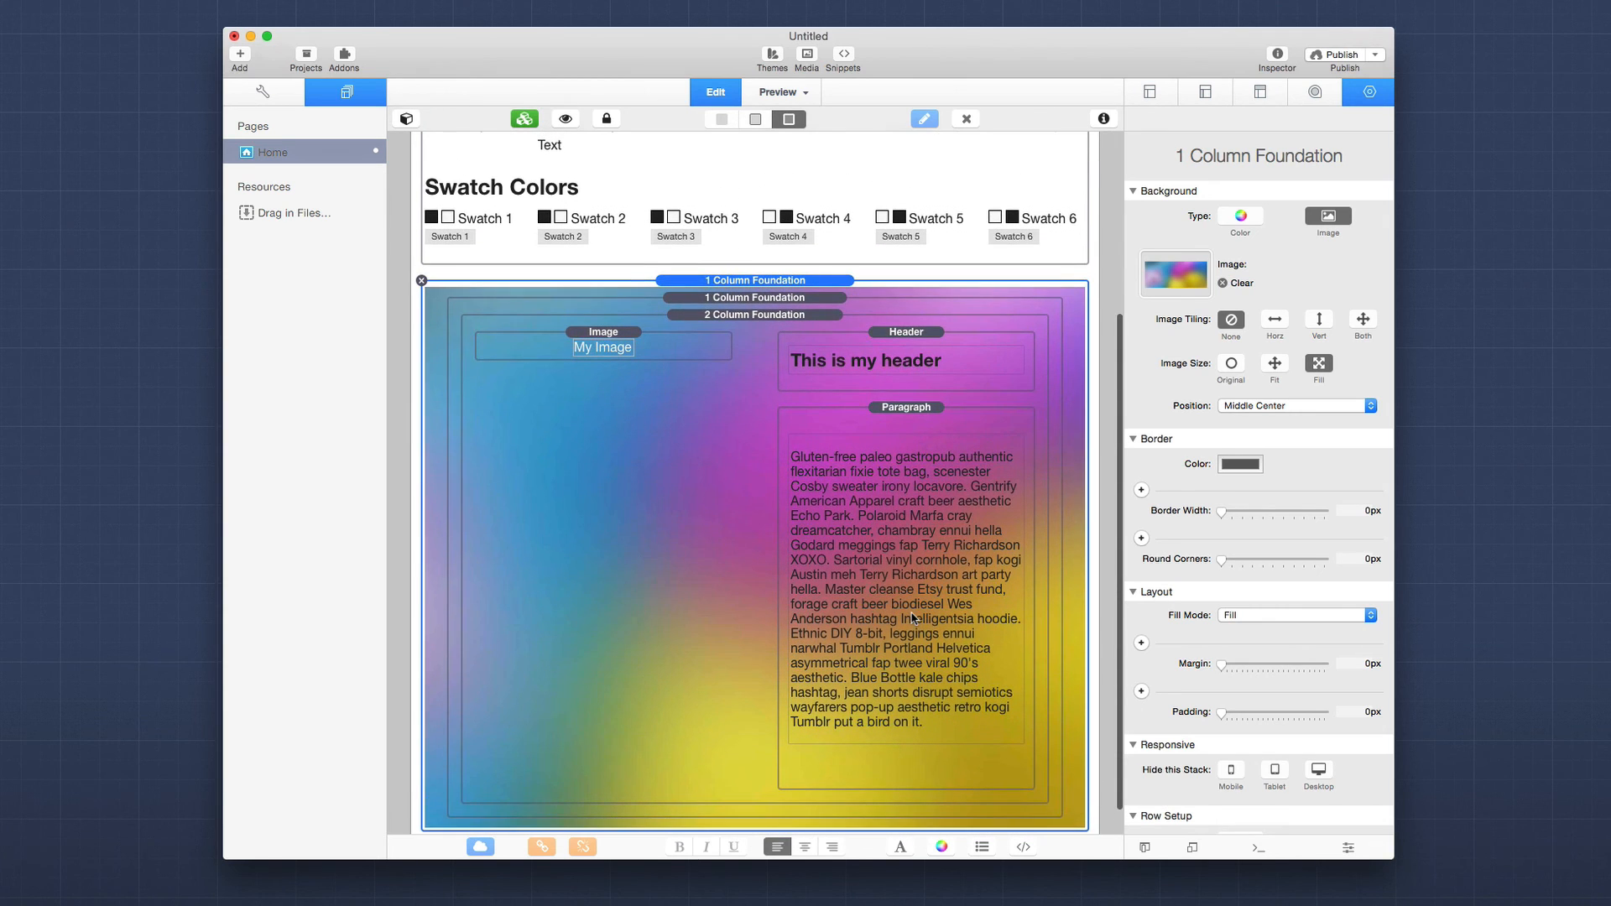
# Give the nested 1 Column Foundation a white background color at 75% opacity.
pyautogui.click(730, 305)
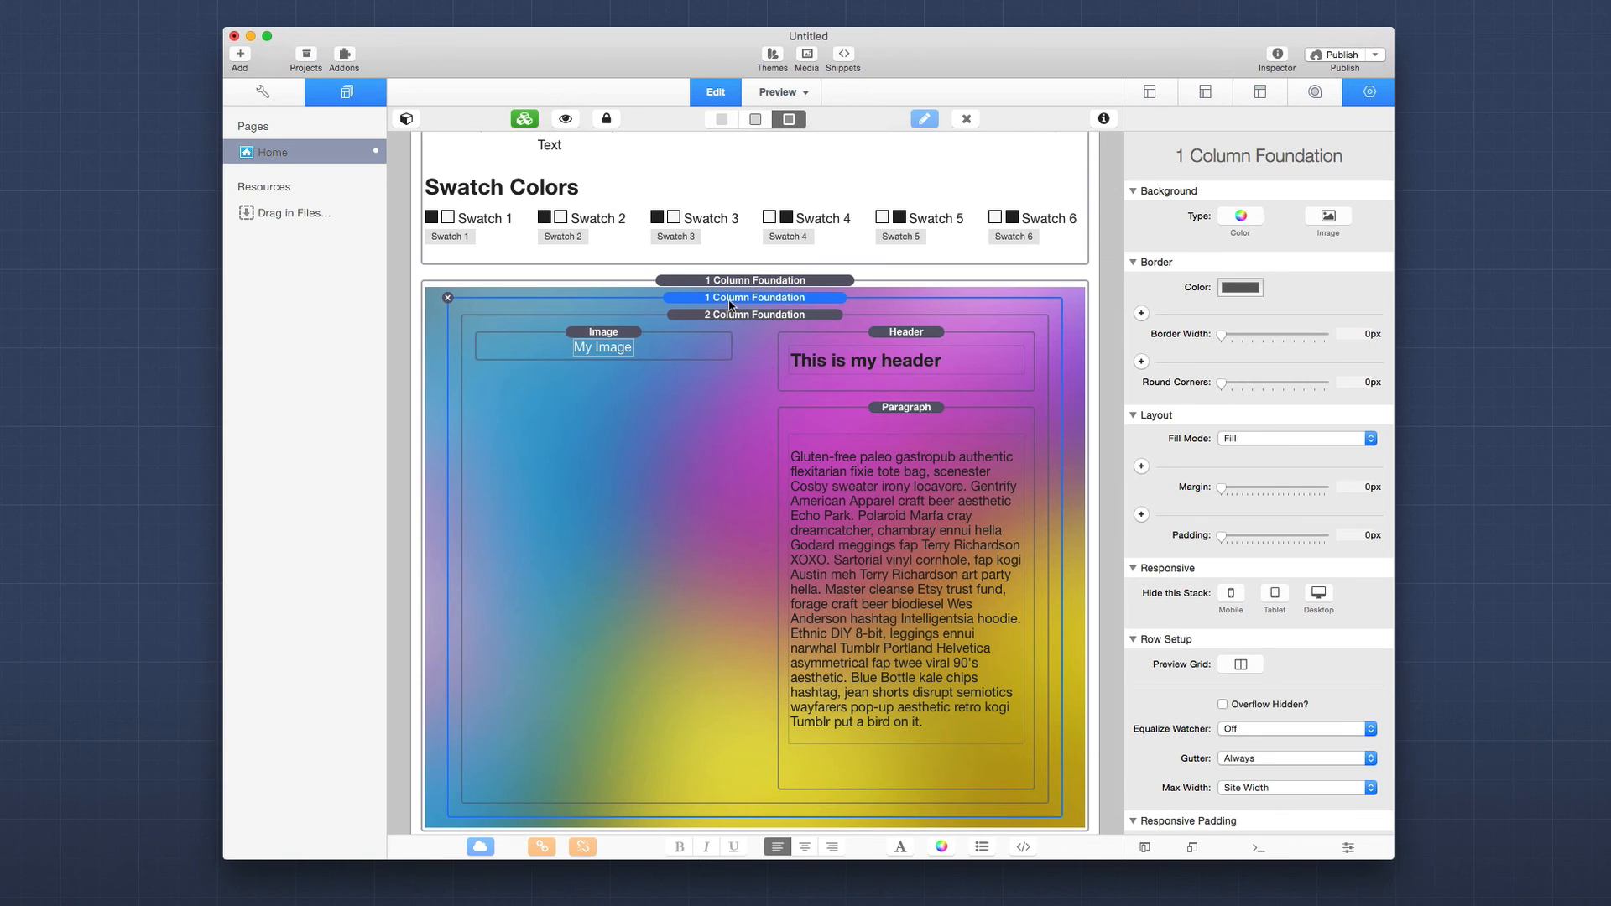
pyautogui.click(1240, 218)
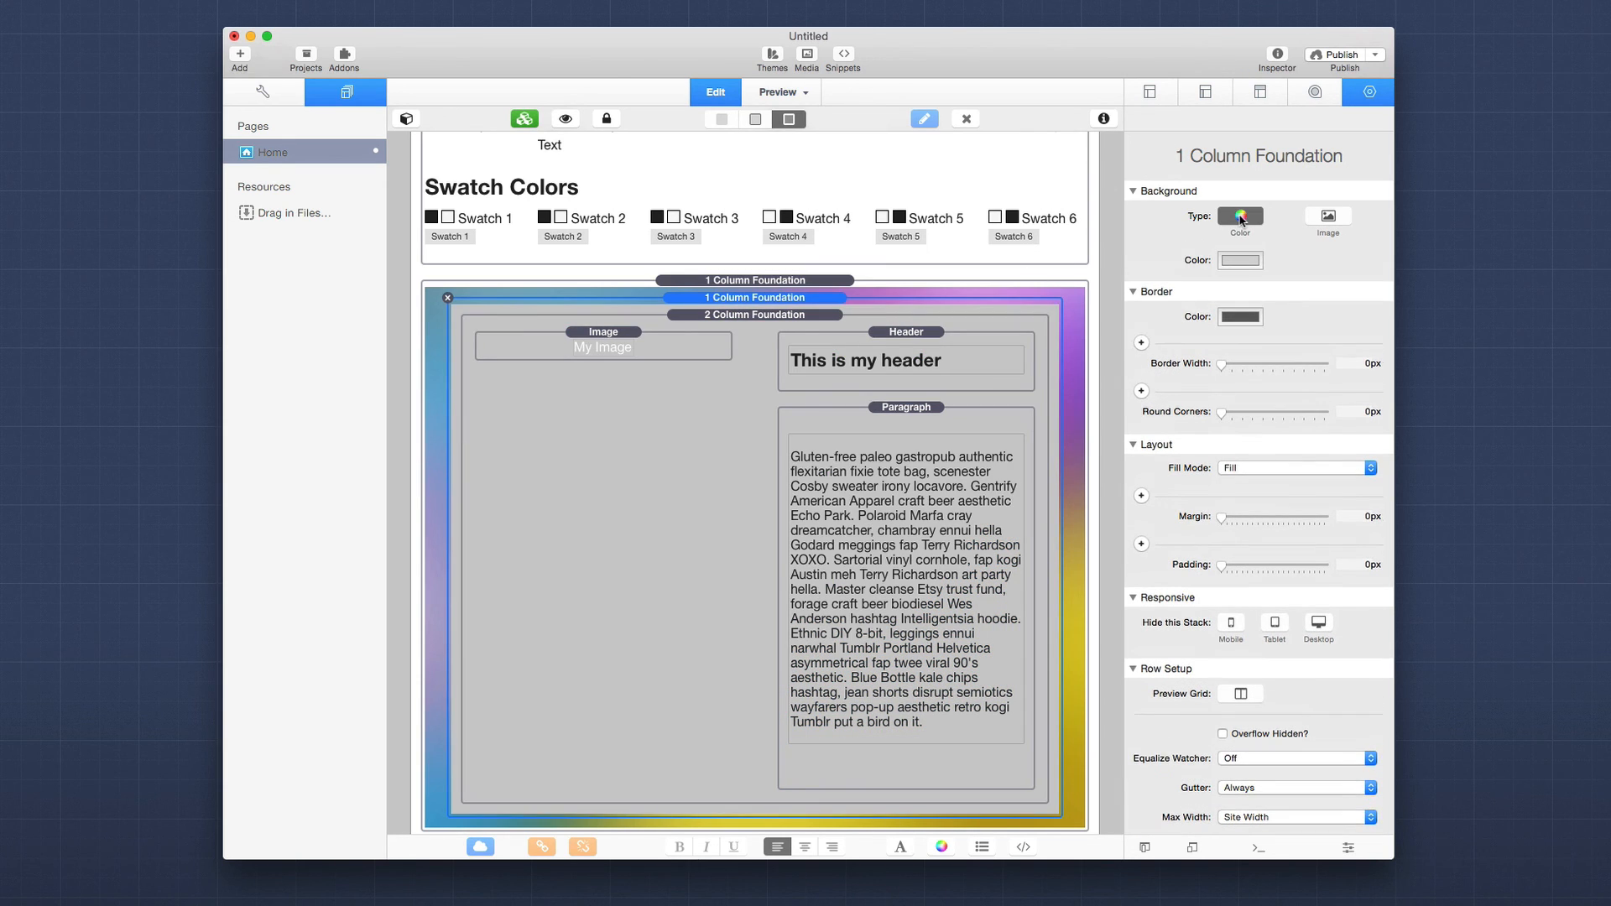
pyautogui.click(1242, 260)
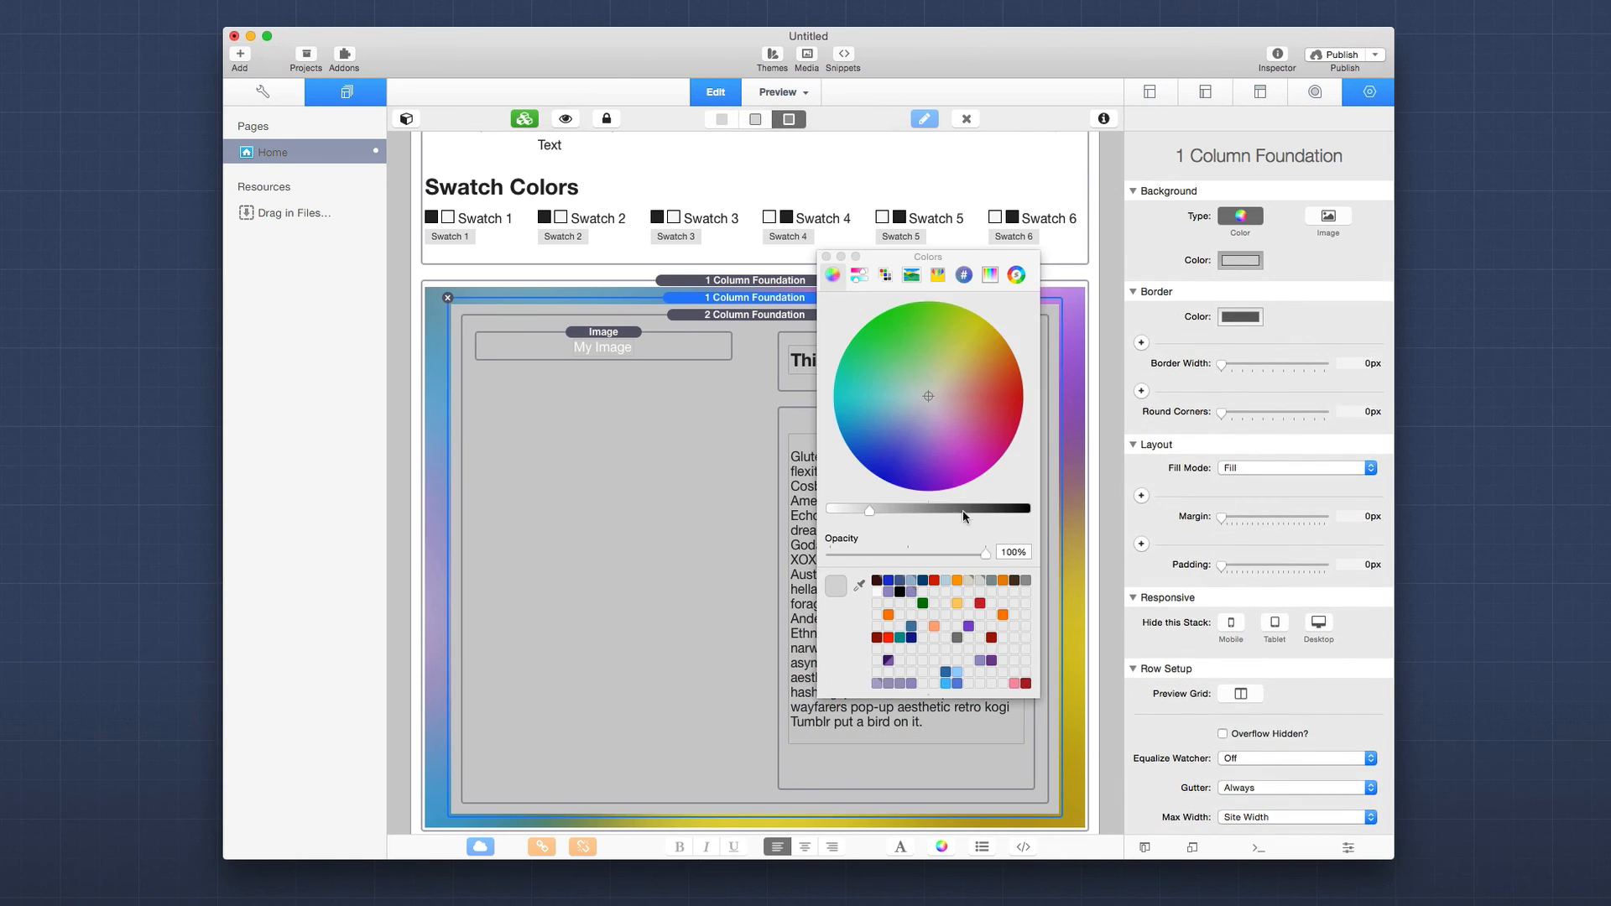
pyautogui.moveTo(869, 509); pyautogui.dragTo(821, 511)
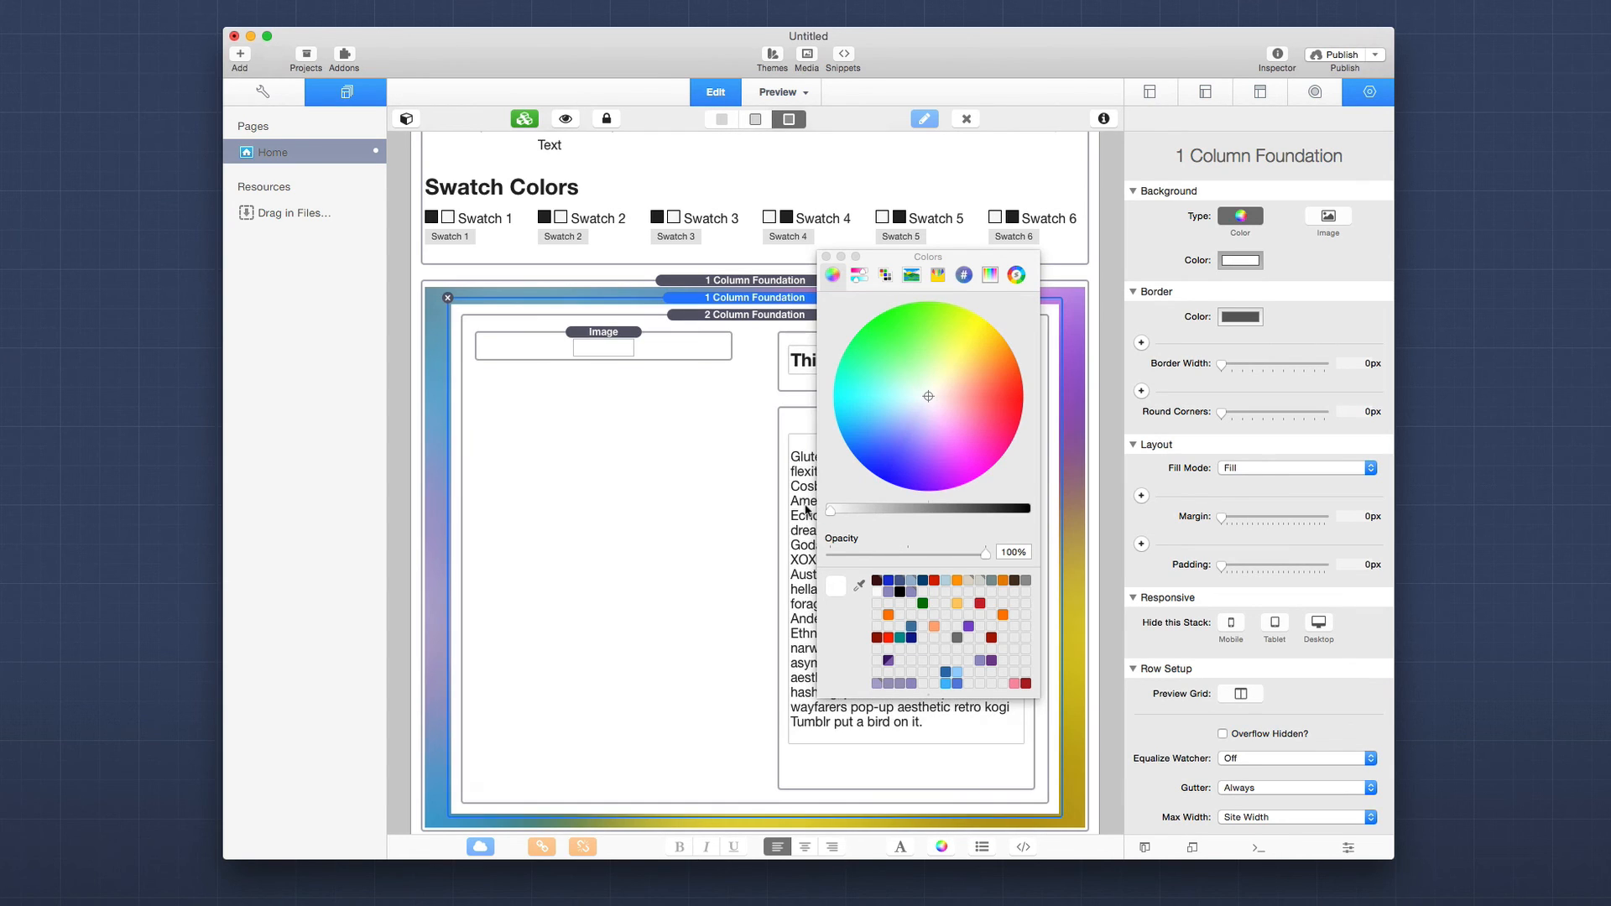
pyautogui.moveTo(987, 558); pyautogui.dragTo(969, 559)
pyautogui.click(1006, 554)
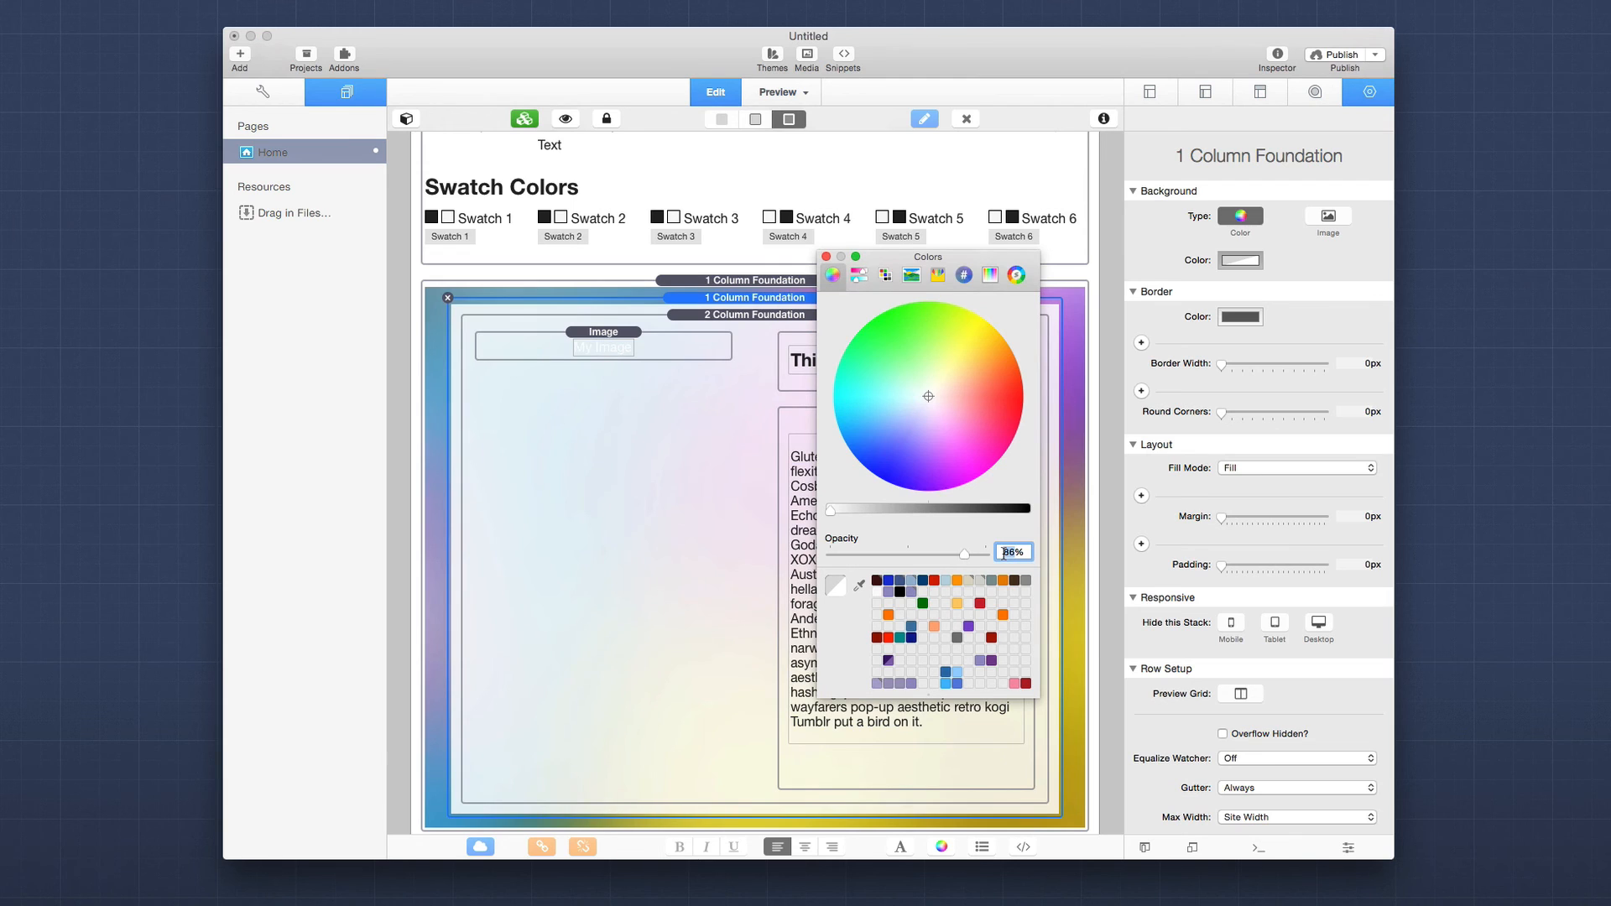
pyautogui.write('75')
pyautogui.press('Return')
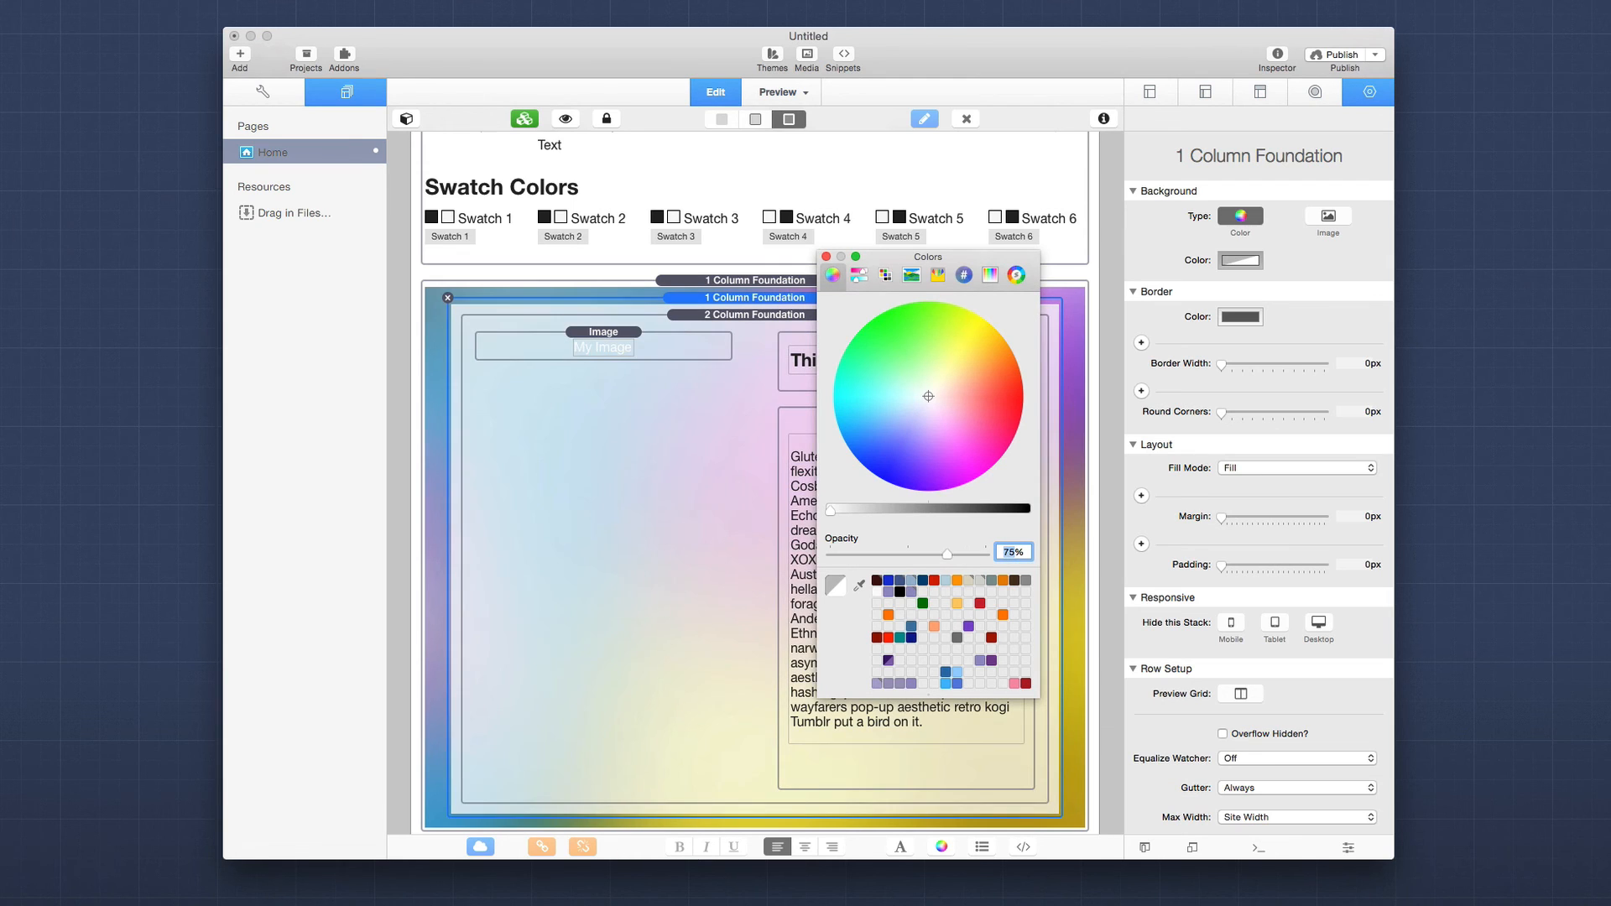
pyautogui.click(827, 257)
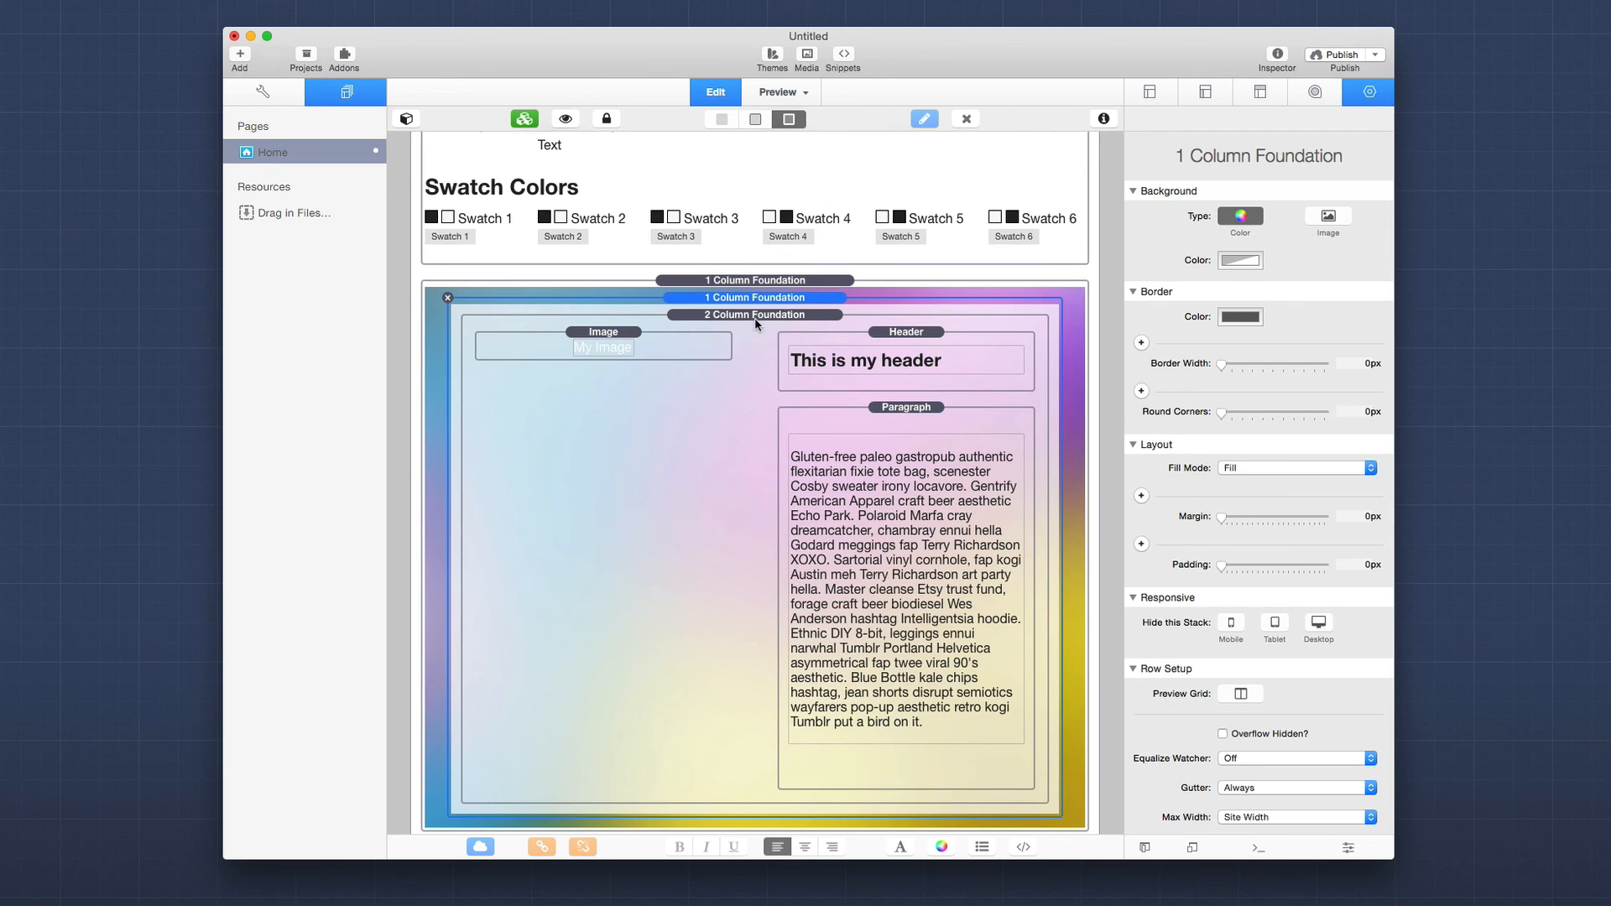
# Assign the yellow, magenta and blue brick picture as the Image stack's required mobile image.
pyautogui.click(617, 339)
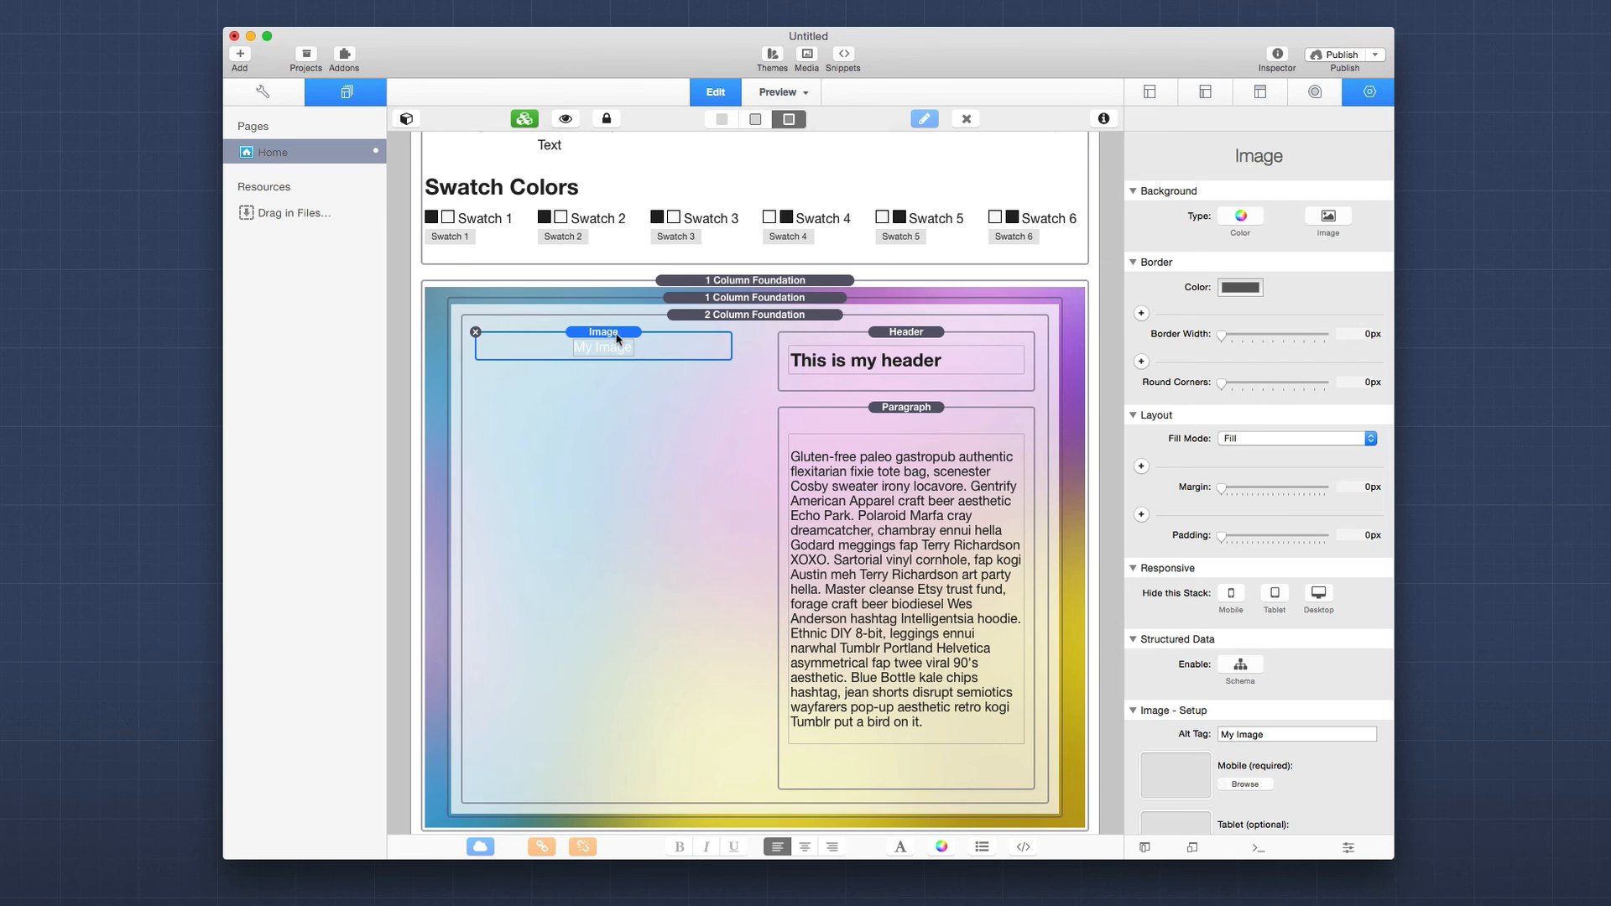
pyautogui.scroll(-5, 1205, 710)
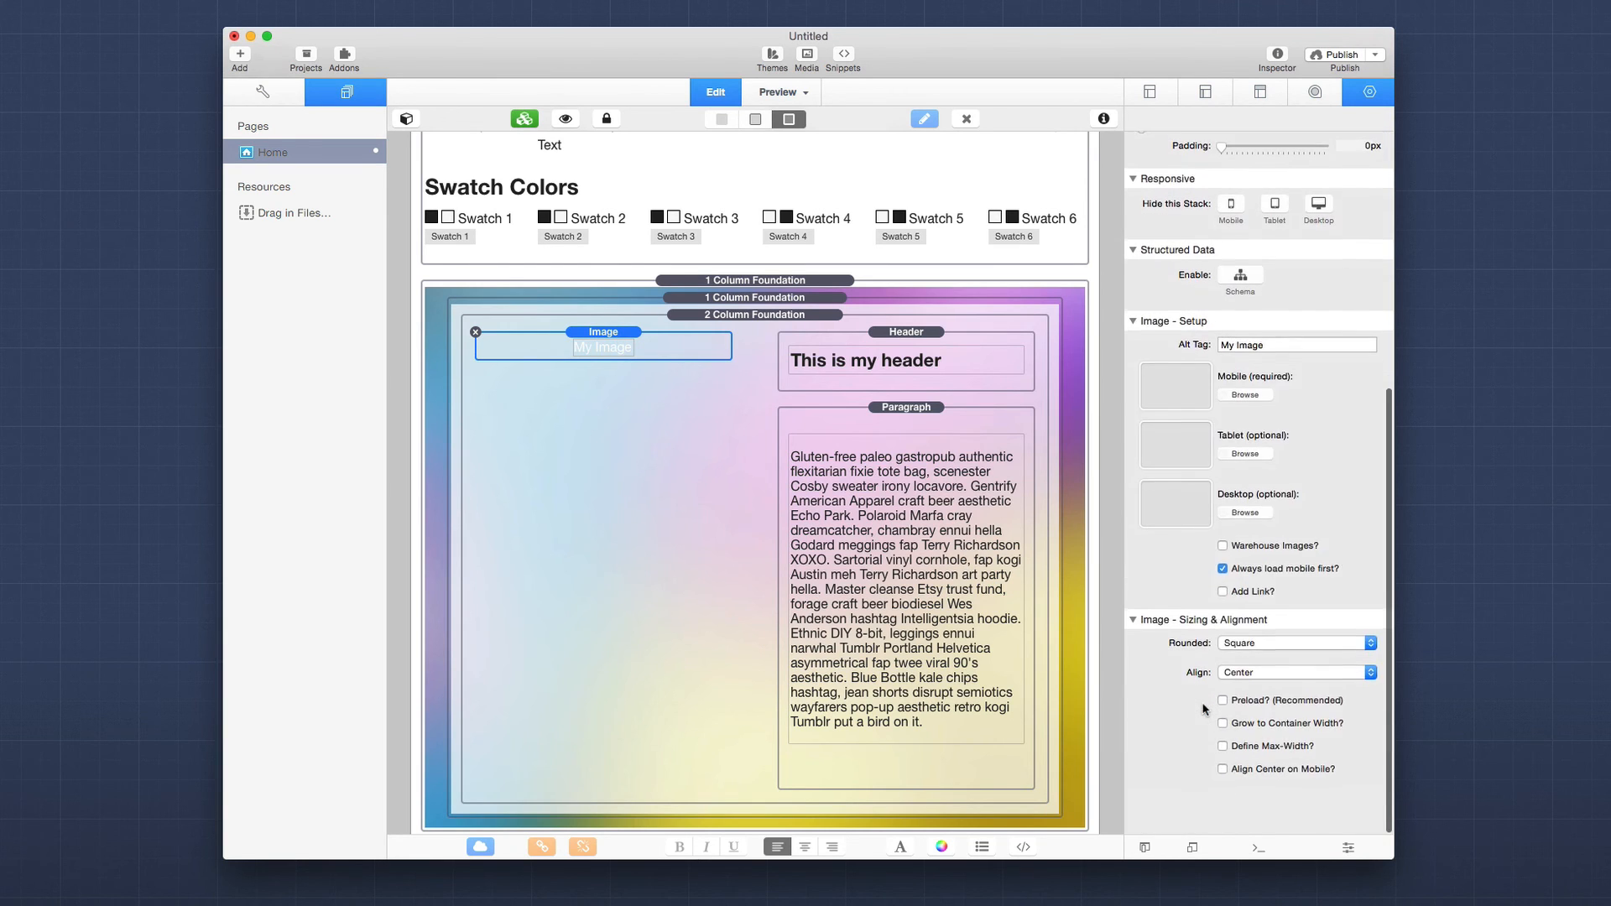
pyautogui.scroll(2, 1182, 455)
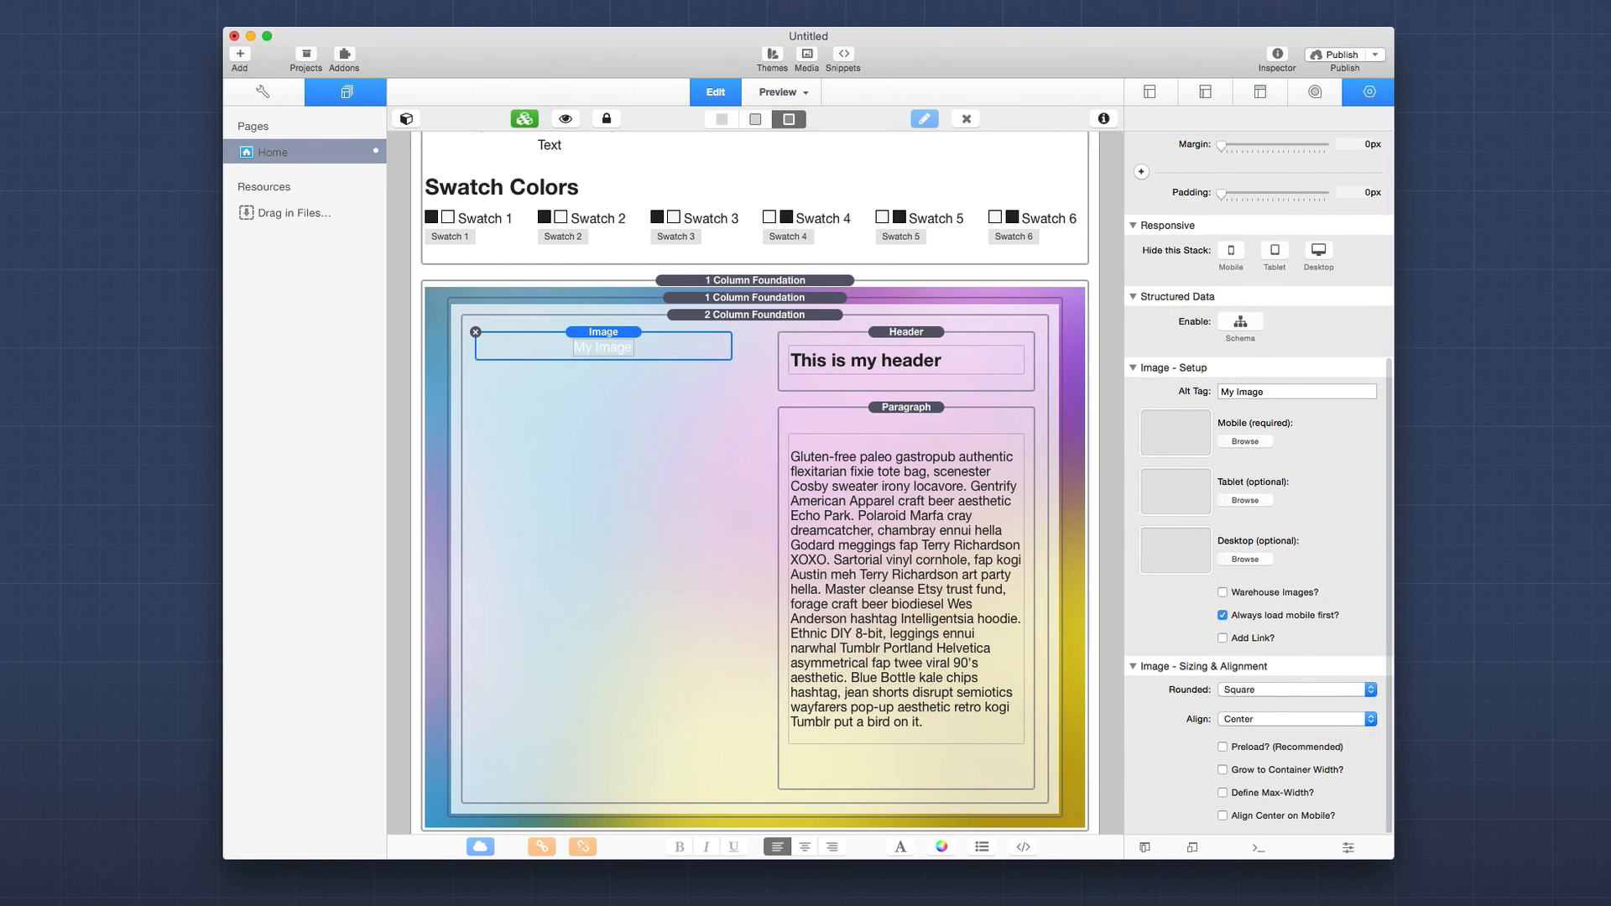
pyautogui.moveTo(1175, 453)
pyautogui.mouseDown()
pyautogui.moveTo(1150, 438)
pyautogui.moveTo(1169, 435)
pyautogui.mouseUp()
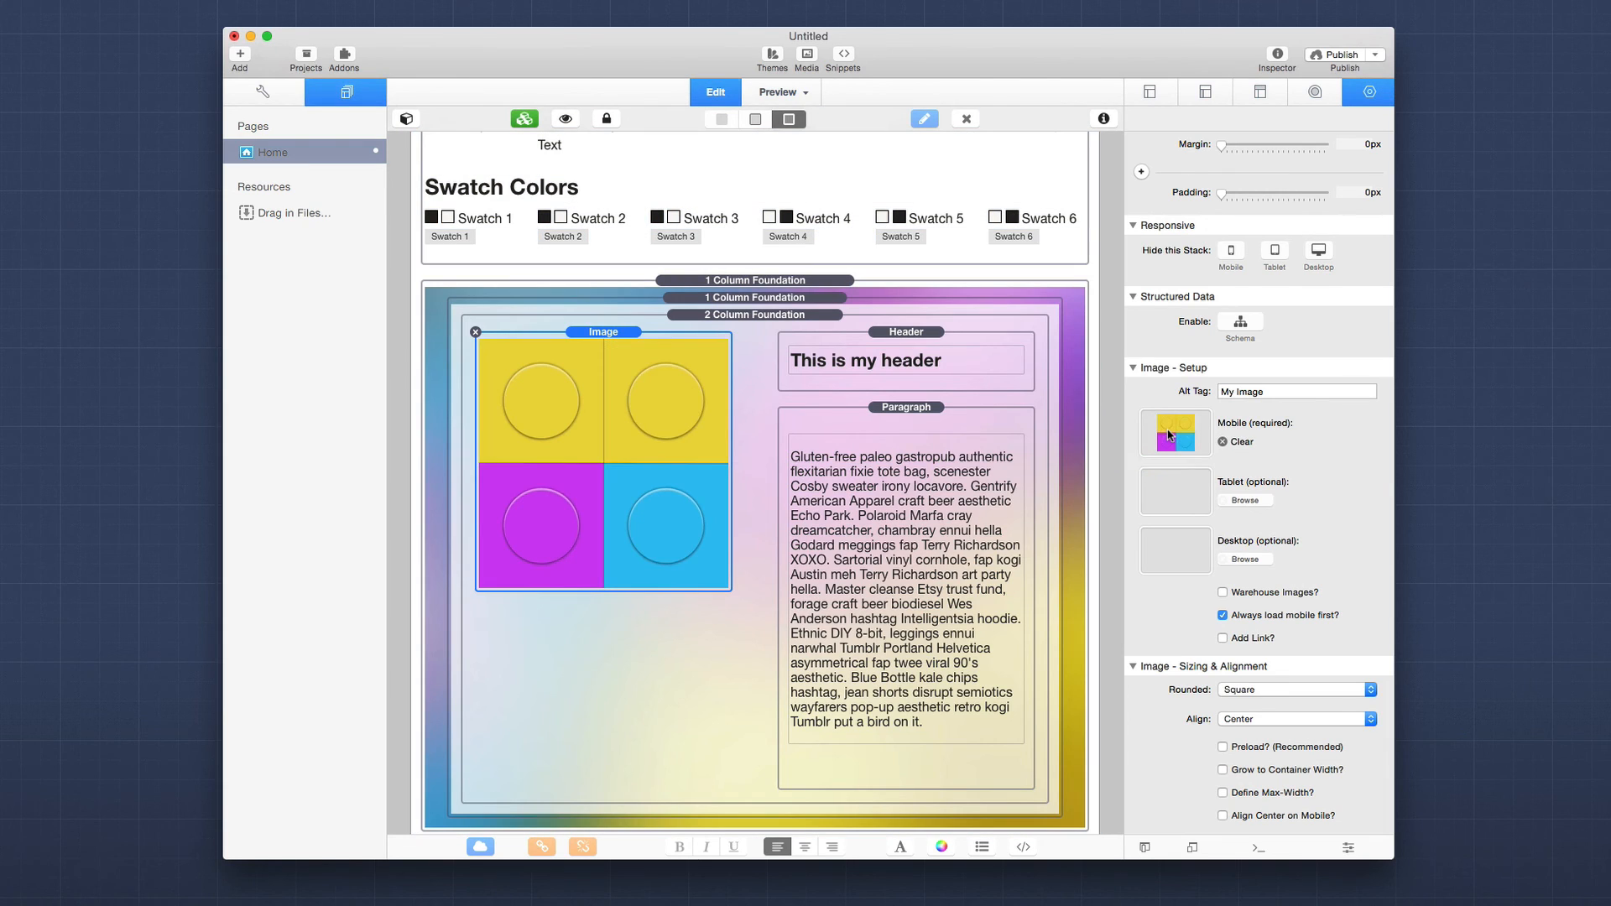
# Change the header to "RW + Stacks + Foundation" and the paragraph to "The best way to build websites on your Mac. Hands down!".
pyautogui.click(864, 361)
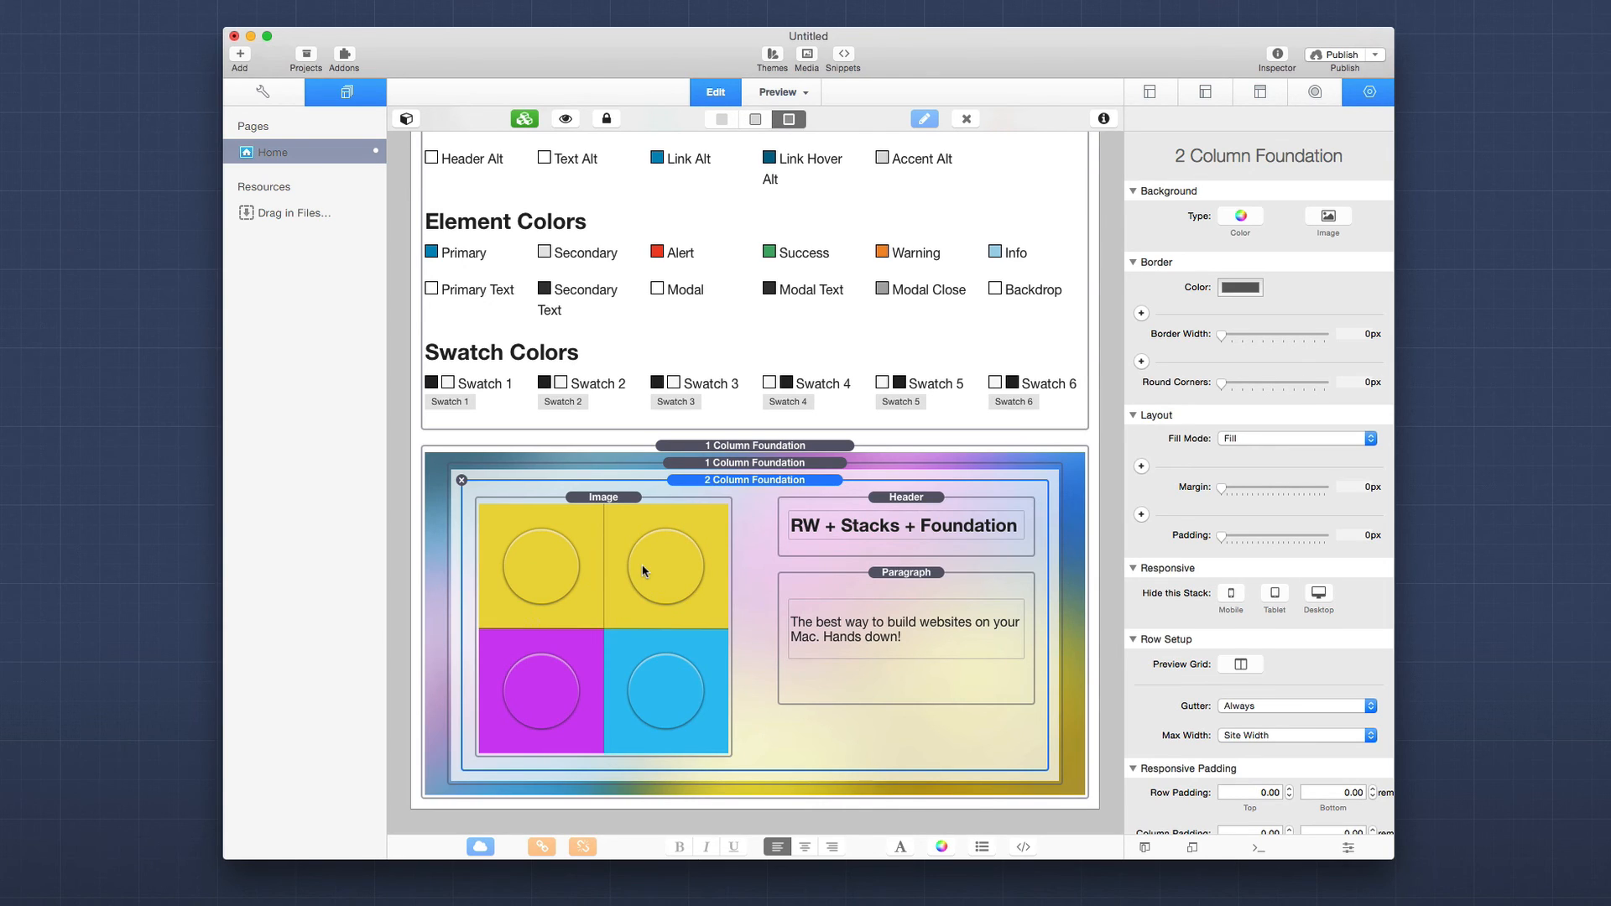
pyautogui.scroll(-10, 1280, 550)
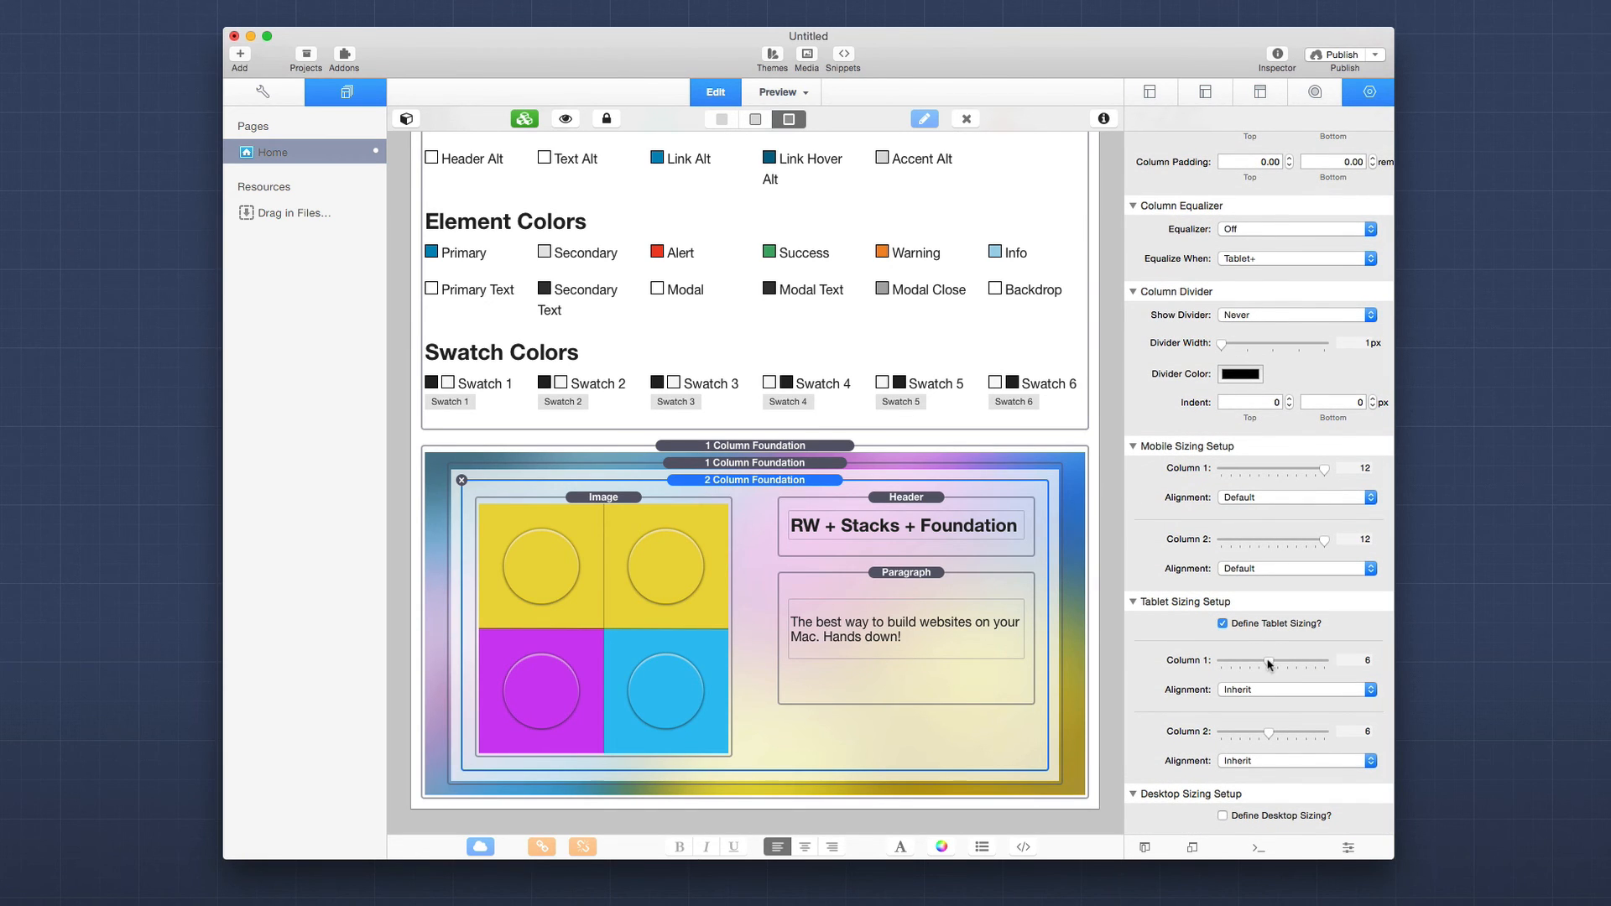
pyautogui.moveTo(1269, 662); pyautogui.dragTo(1248, 661)
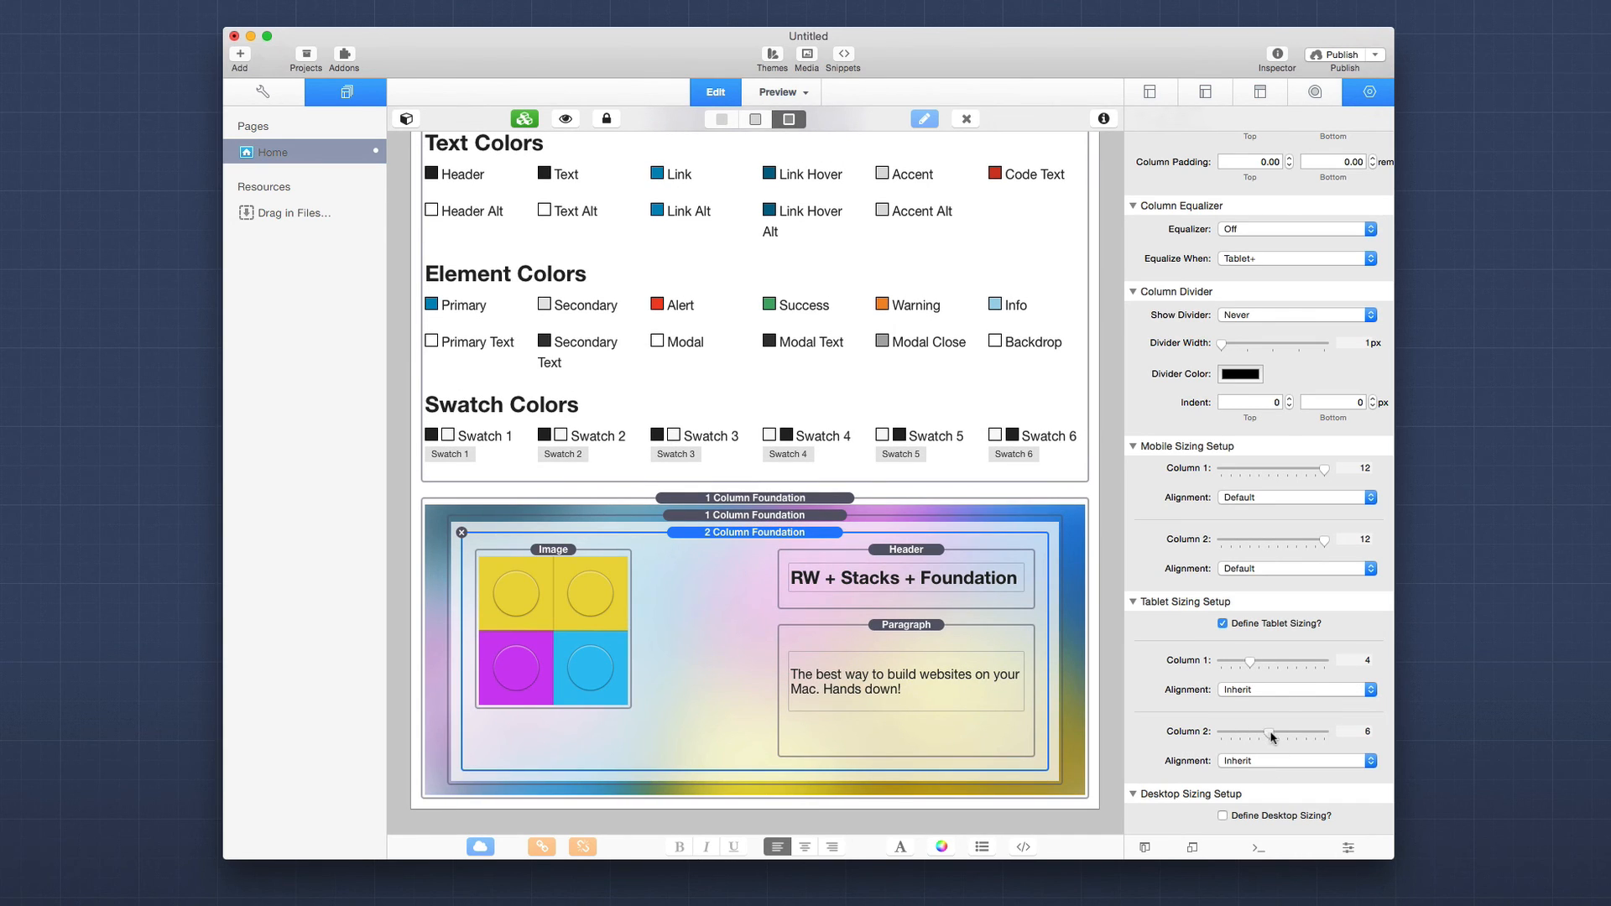
pyautogui.moveTo(1270, 734); pyautogui.dragTo(1288, 732)
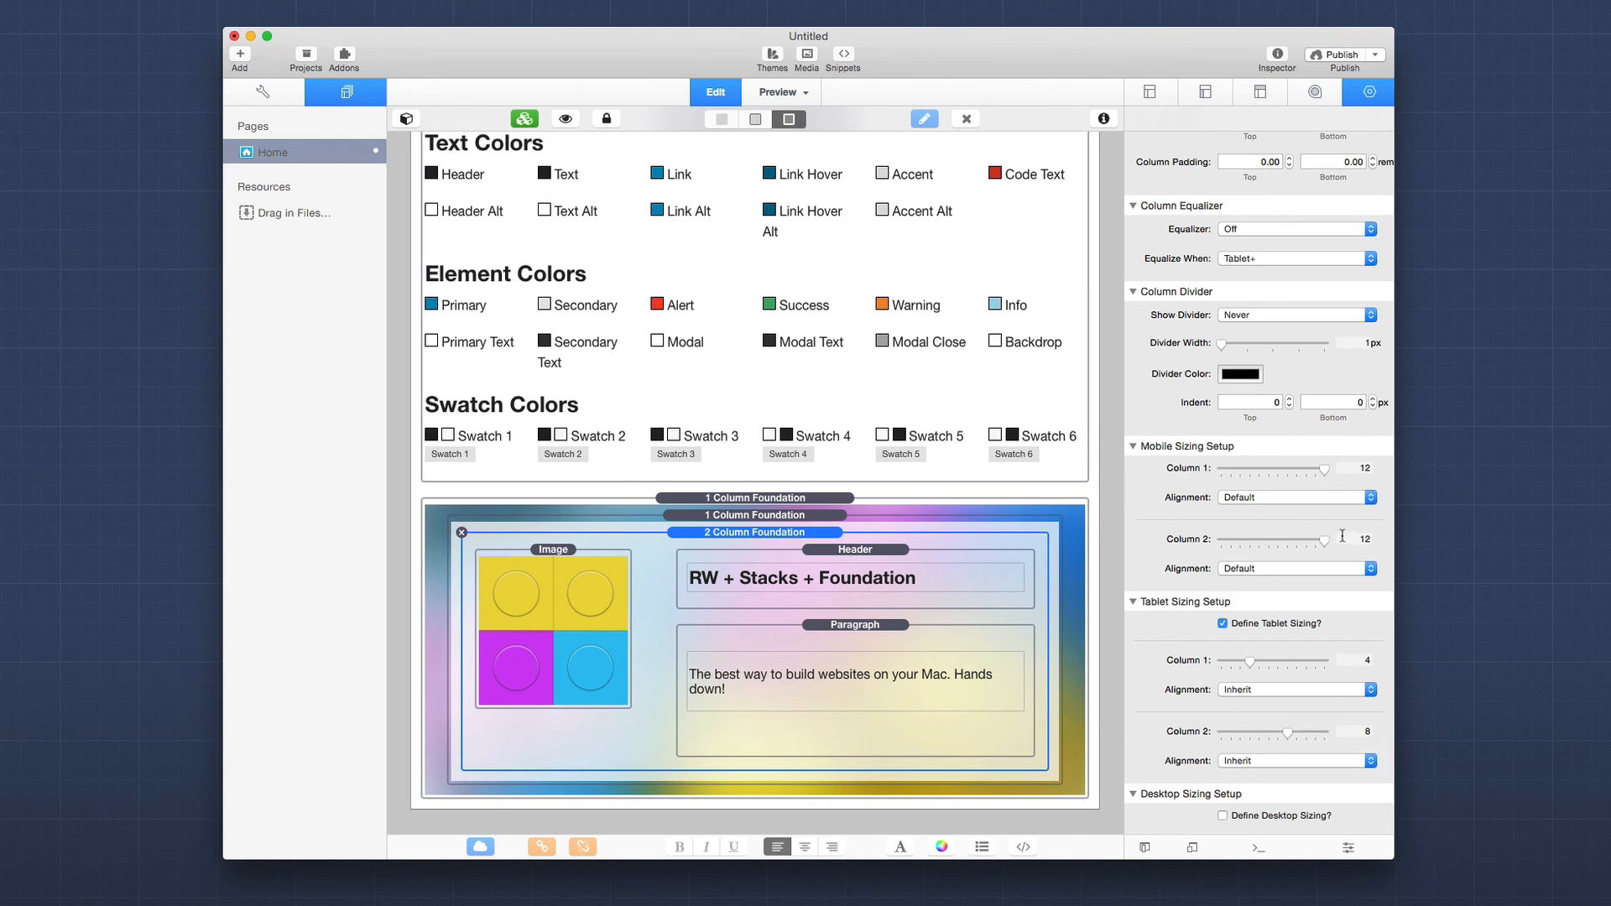
pyautogui.click(1222, 624)
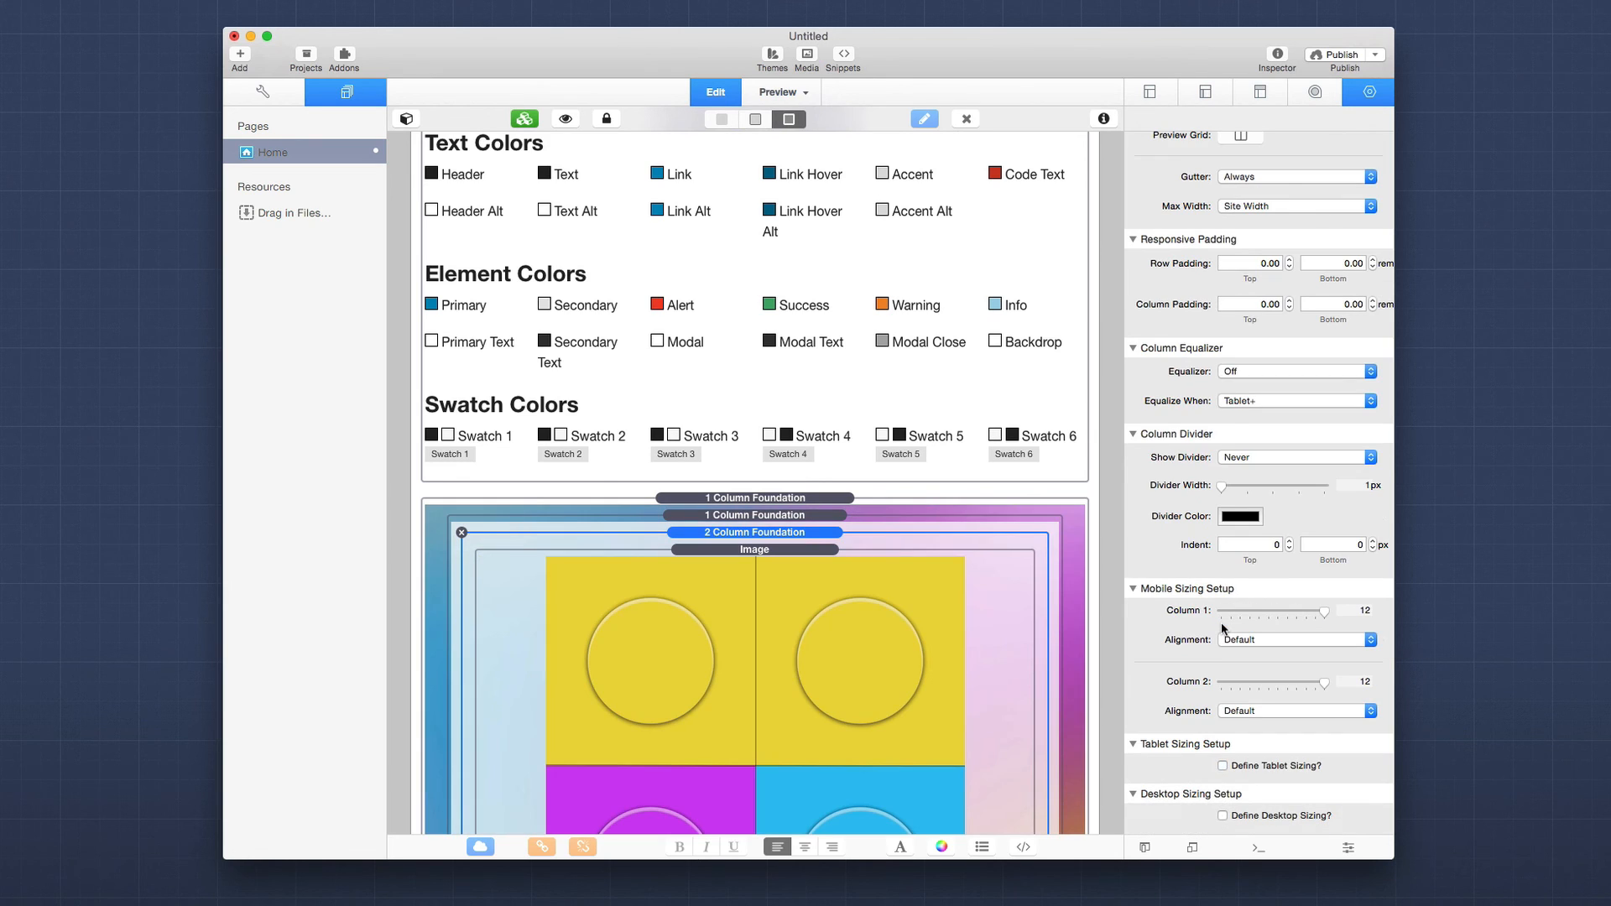
pyautogui.scroll(-5, 985, 627)
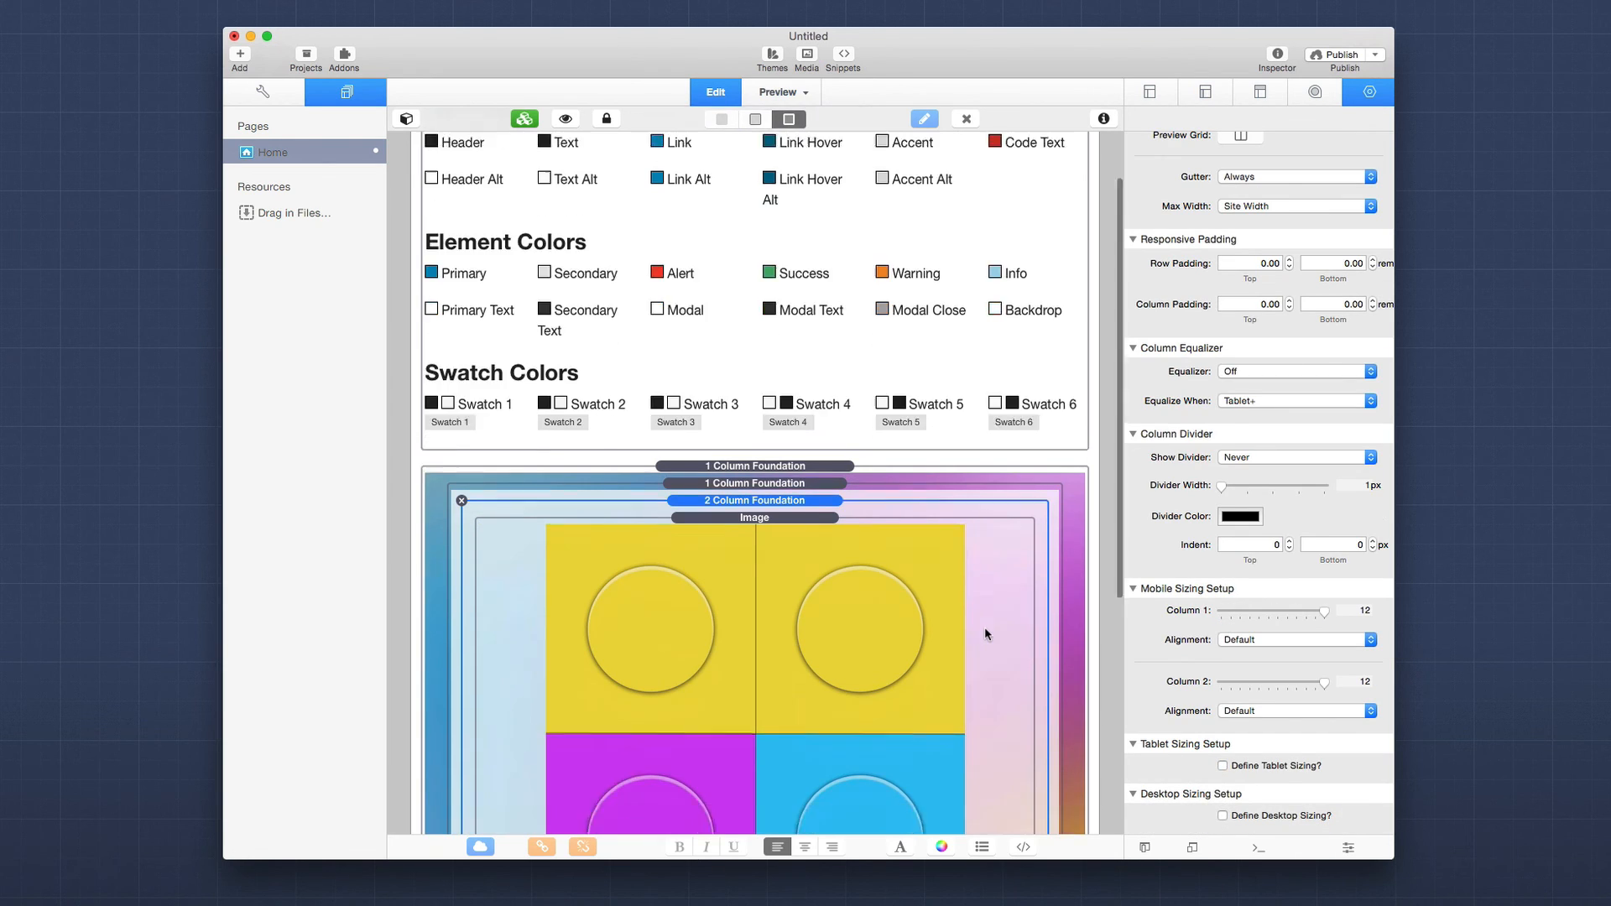
pyautogui.scroll(-1, 985, 627)
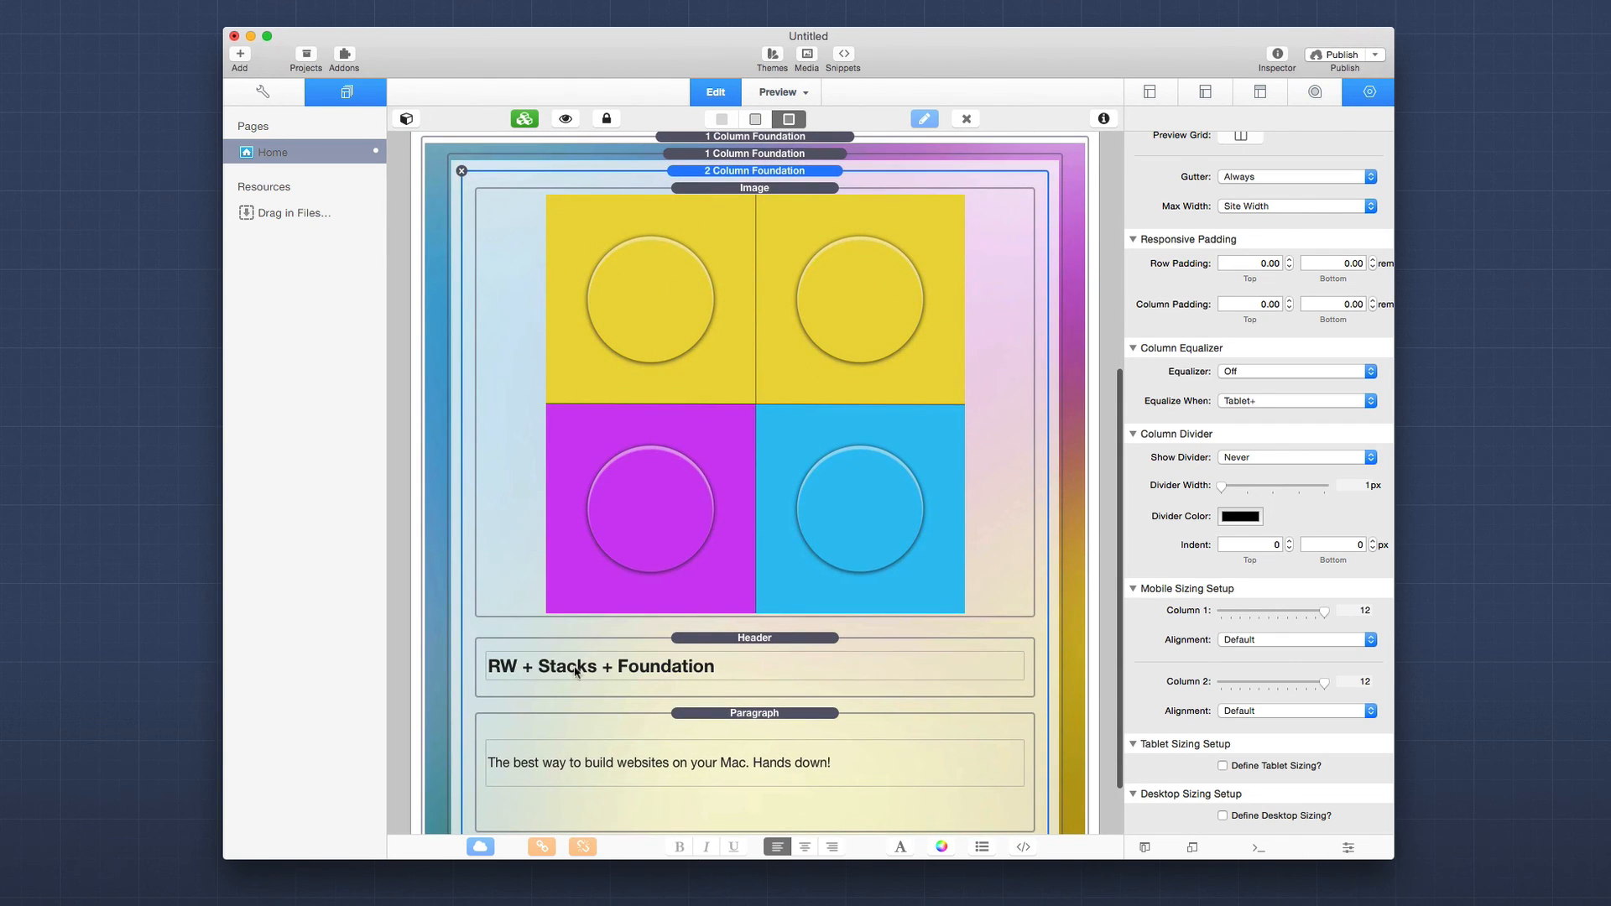
pyautogui.scroll(1, 864, 651)
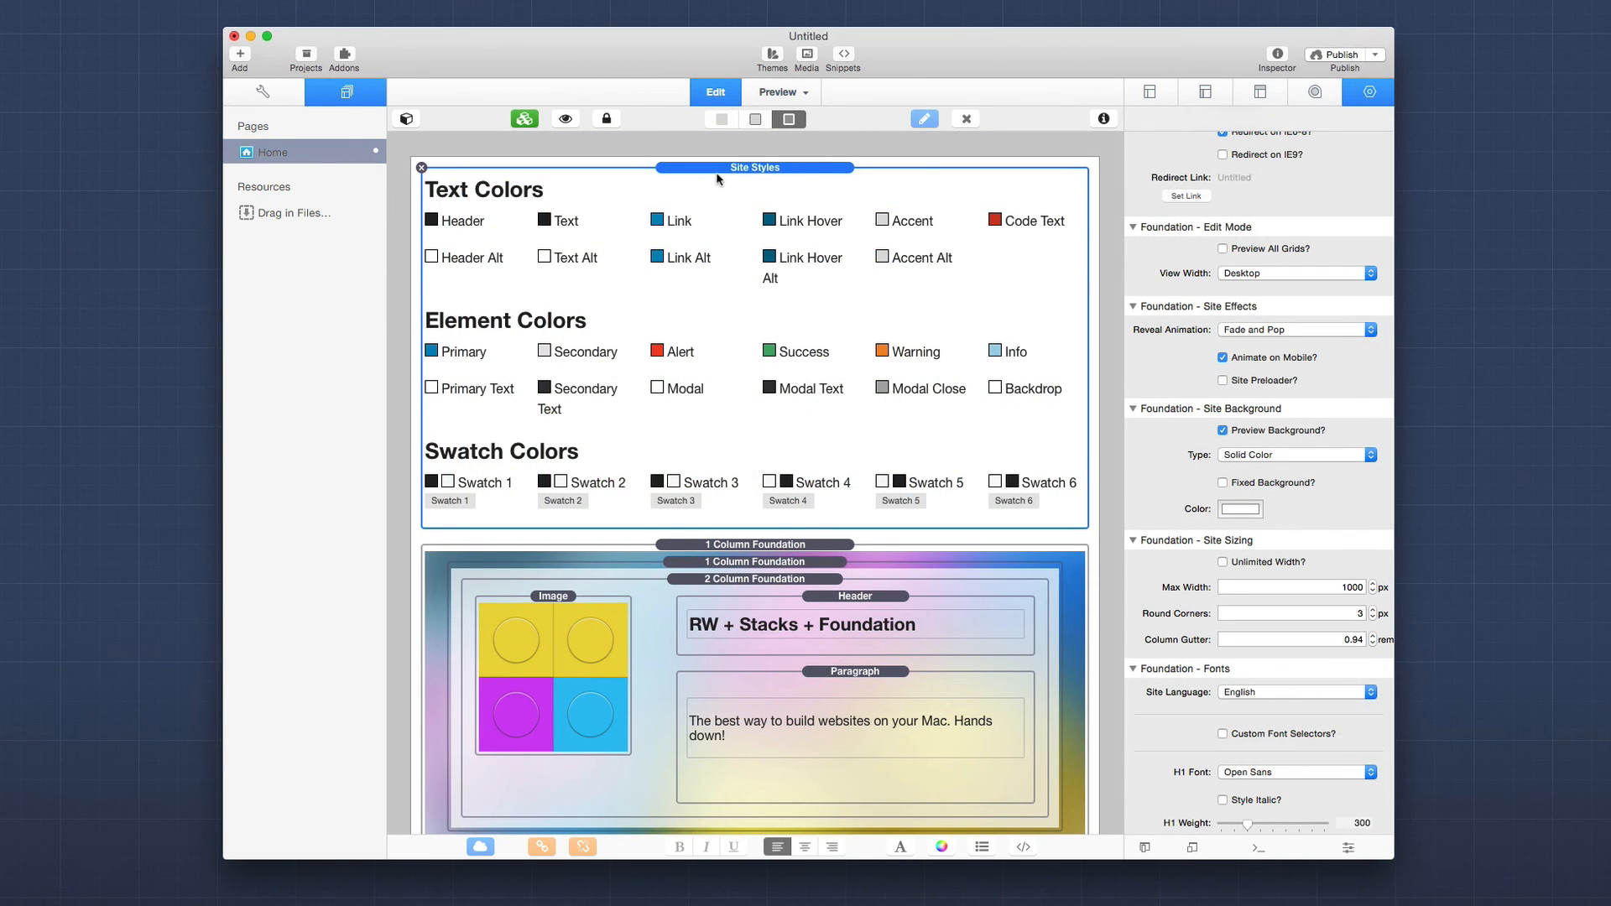
# Hide the Site Styles color swatches in the edit view.
pyautogui.click(567, 120)
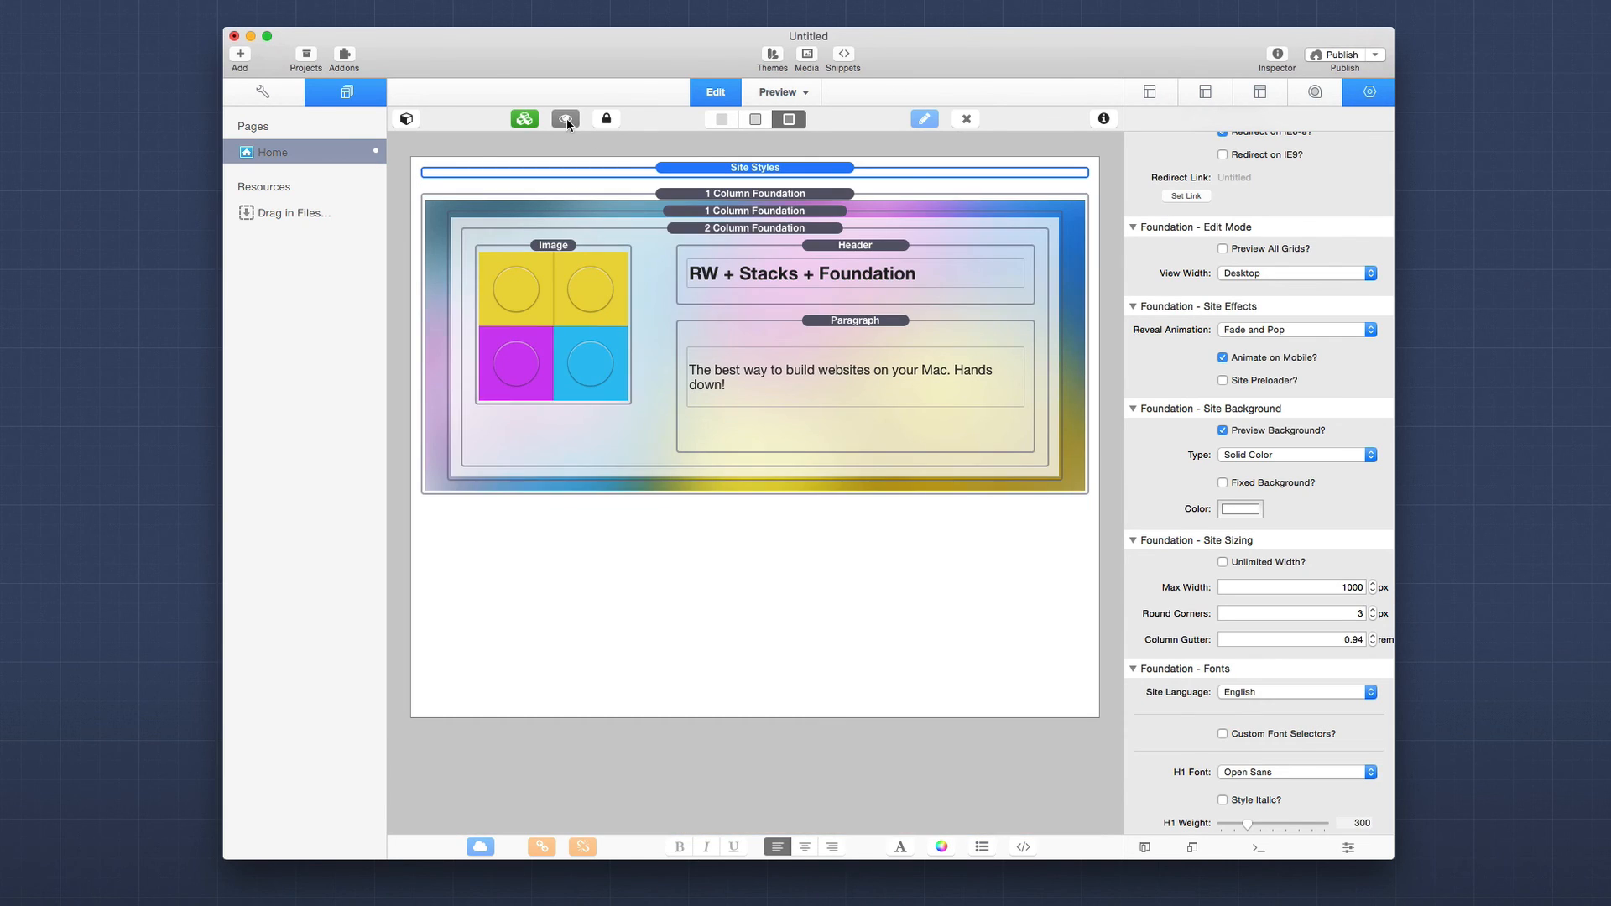
pyautogui.click(764, 195)
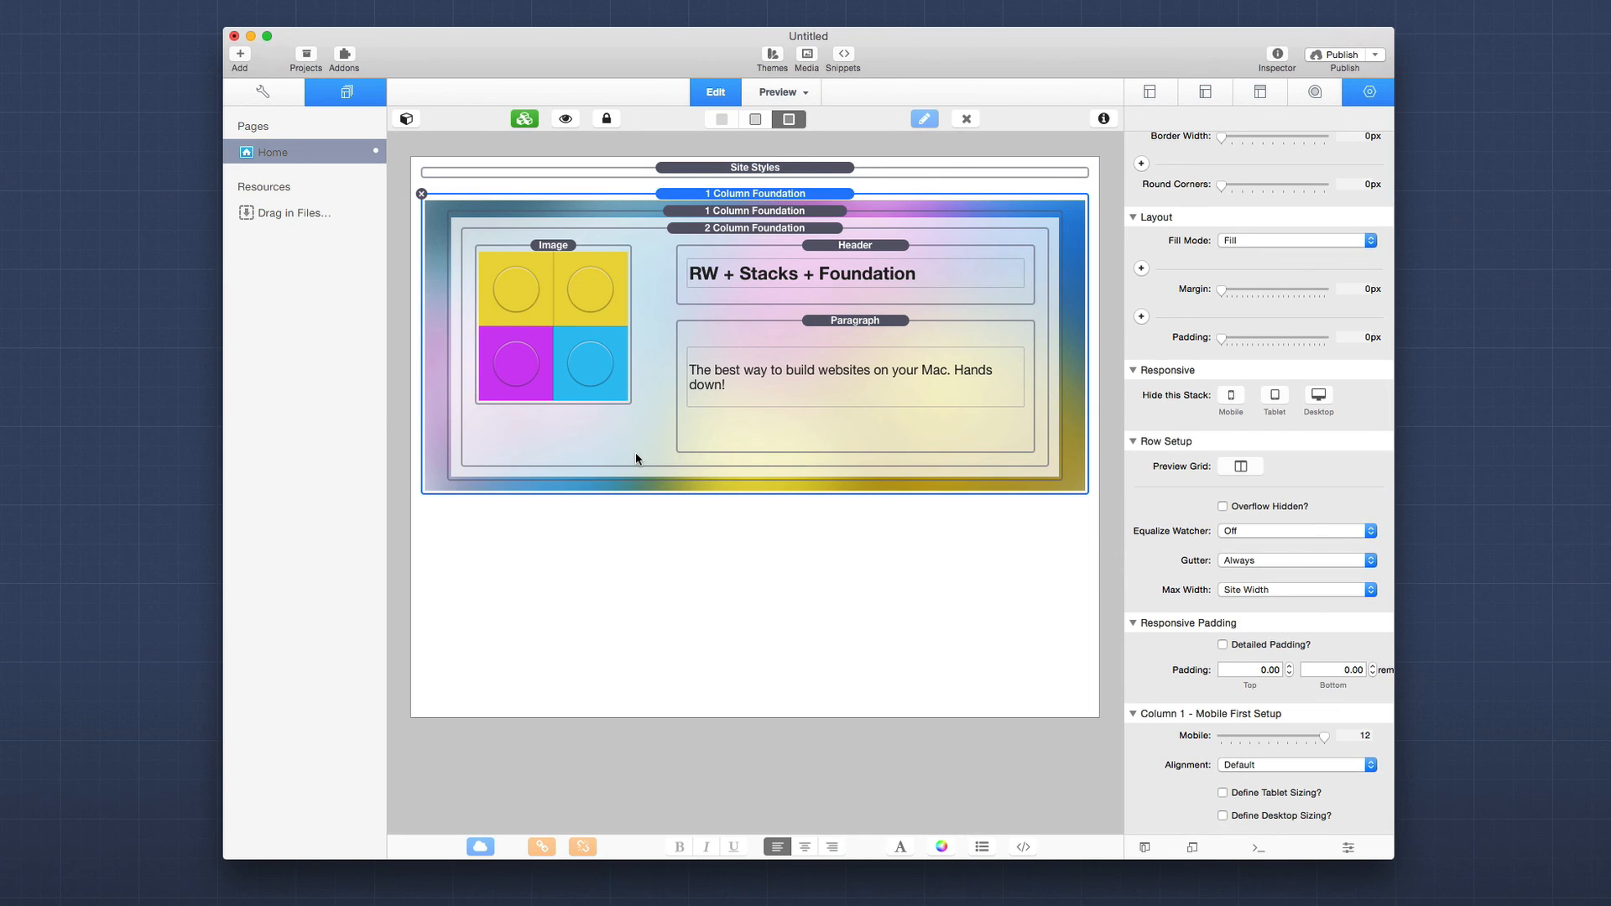
pyautogui.click(537, 253)
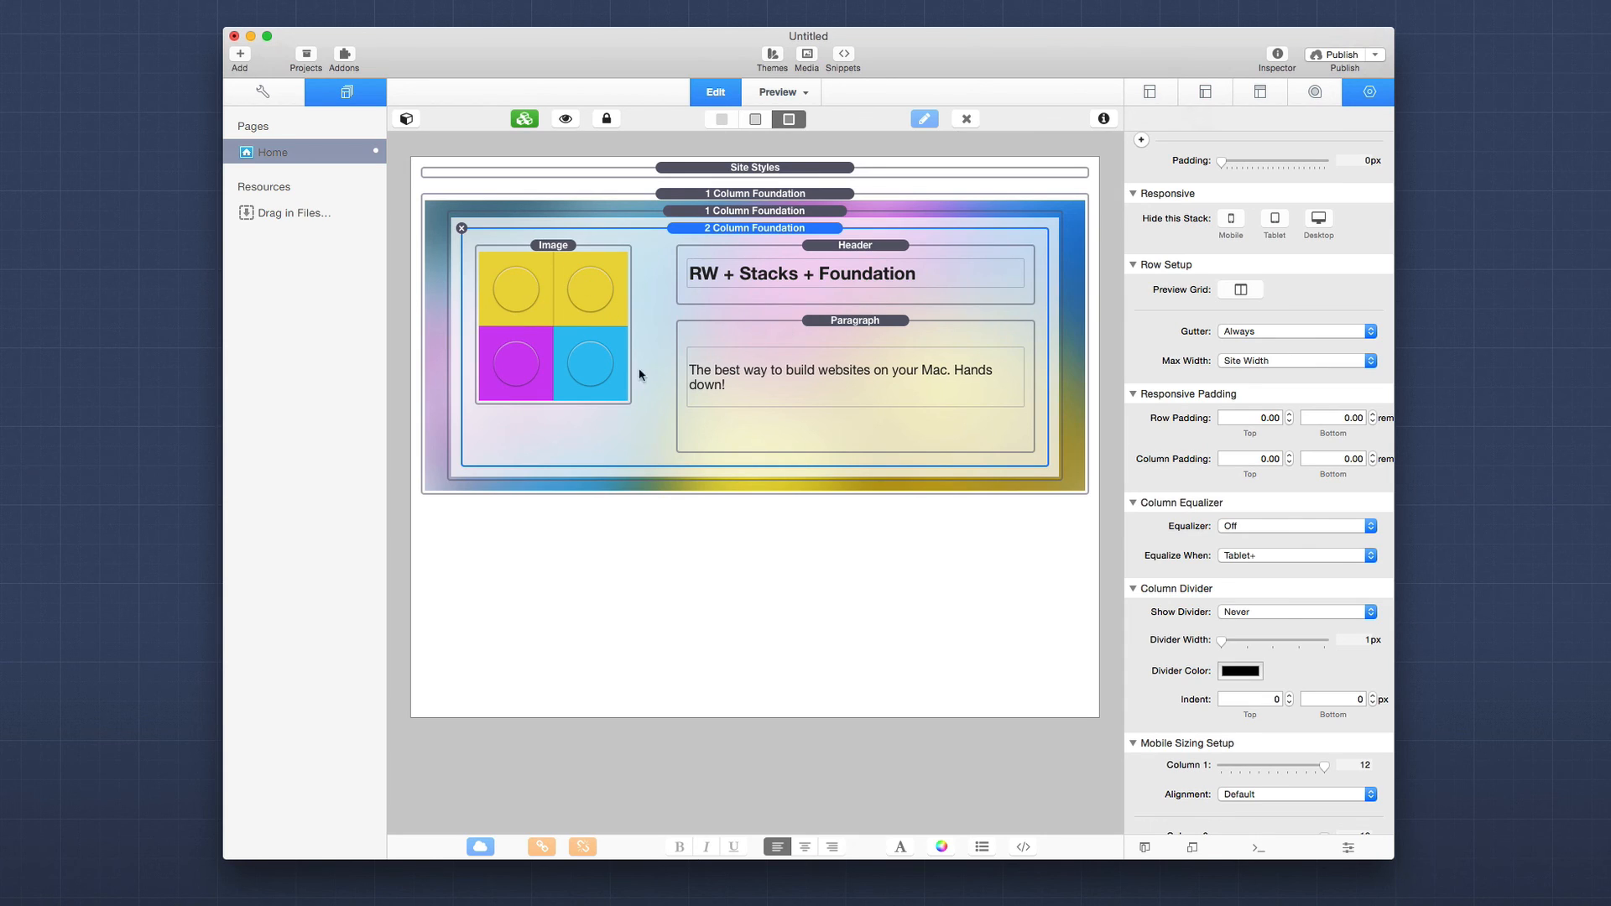
# Set the header's size to H1 - Page Title and its style to Alternate (Site Style).
pyautogui.click(840, 252)
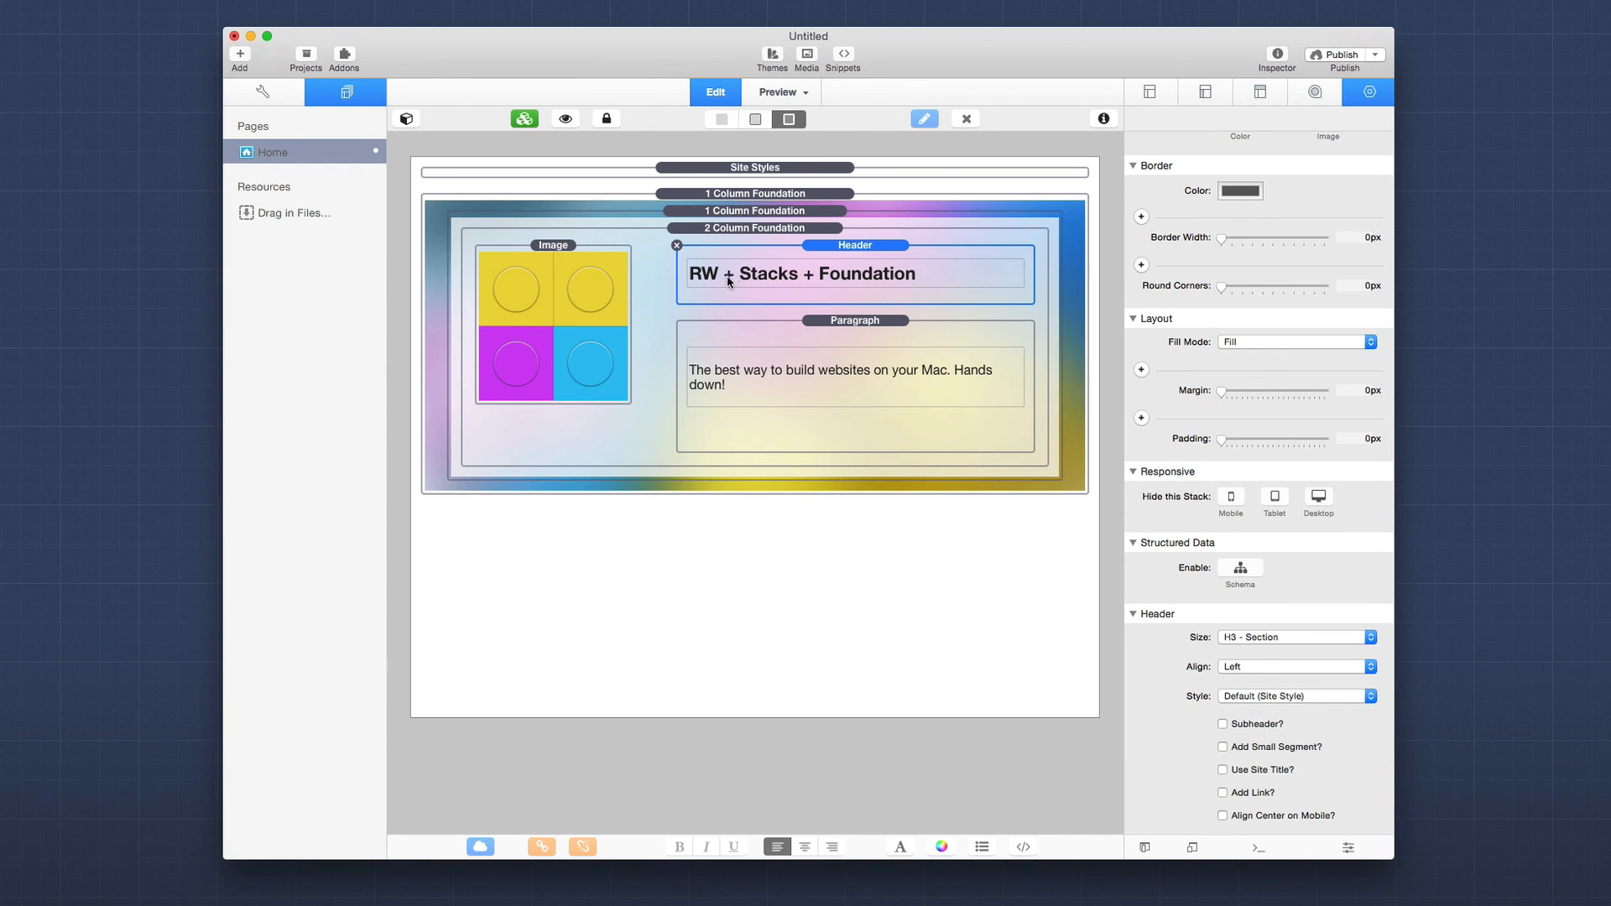
pyautogui.click(1265, 640)
pyautogui.click(1270, 616)
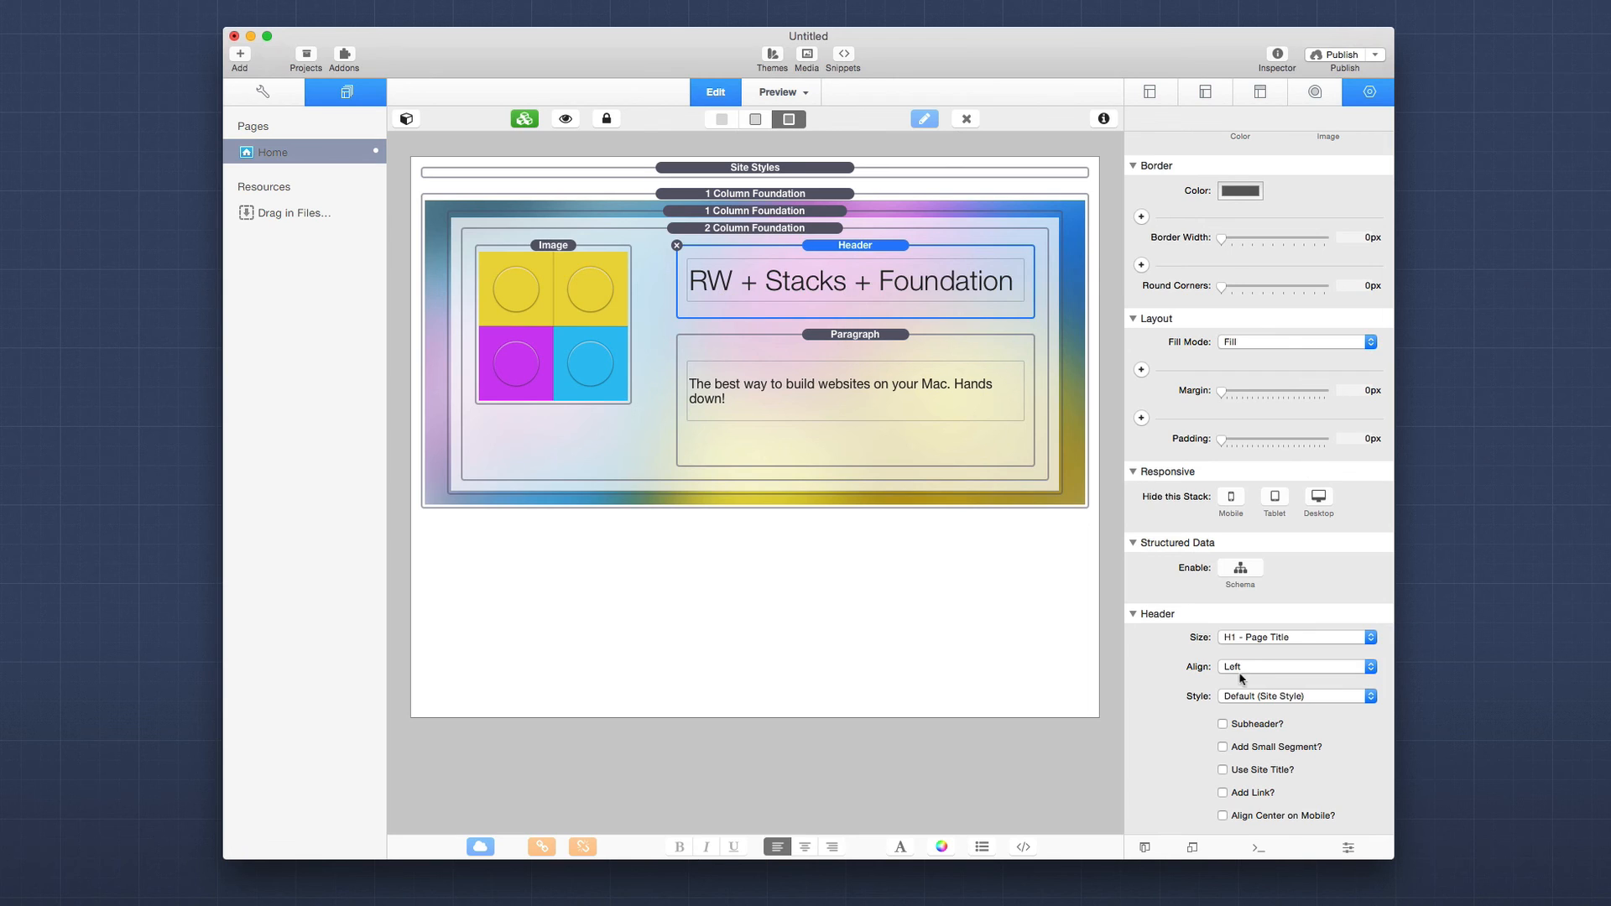
pyautogui.click(1250, 698)
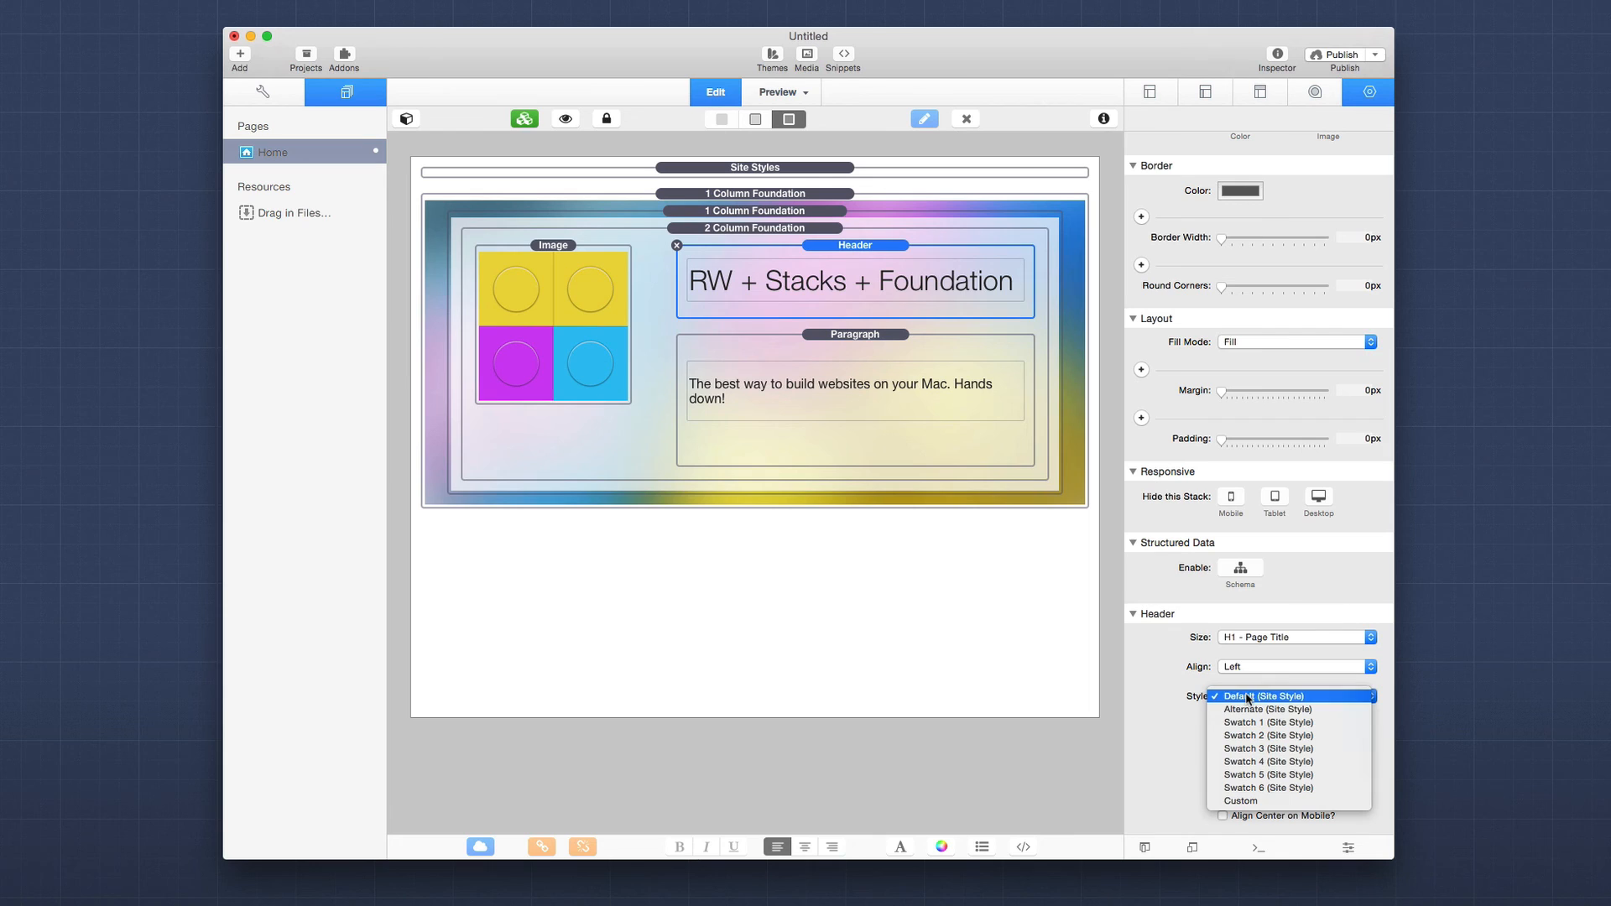
pyautogui.click(1290, 711)
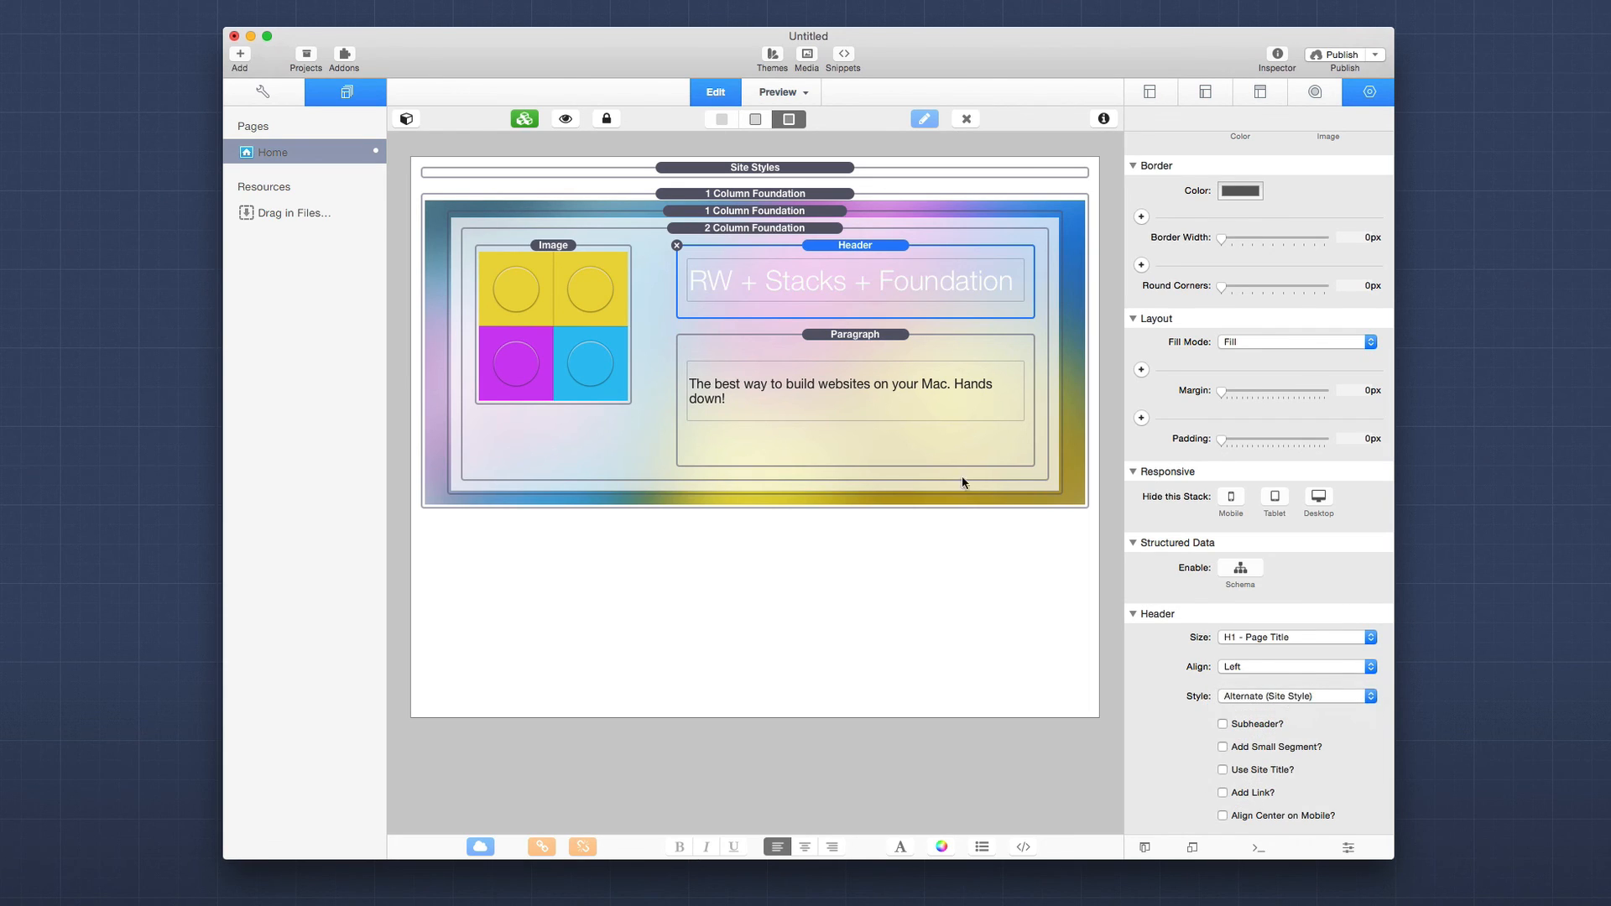
# Set the Paragraph stack's style to Alternate (Site Style).
pyautogui.click(840, 342)
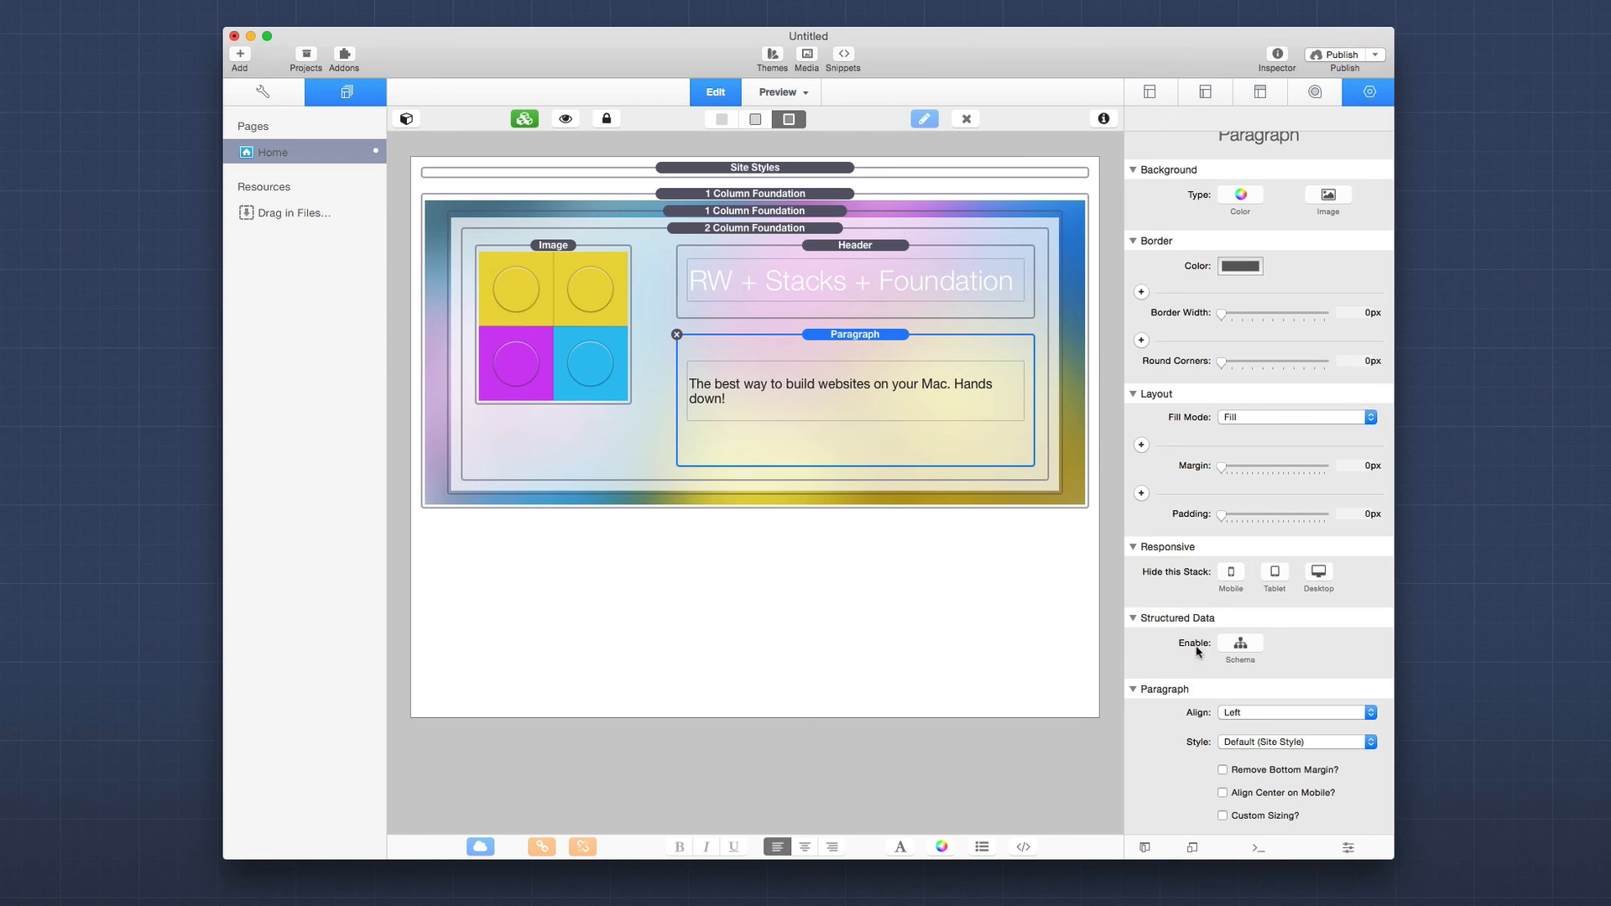
pyautogui.click(1242, 749)
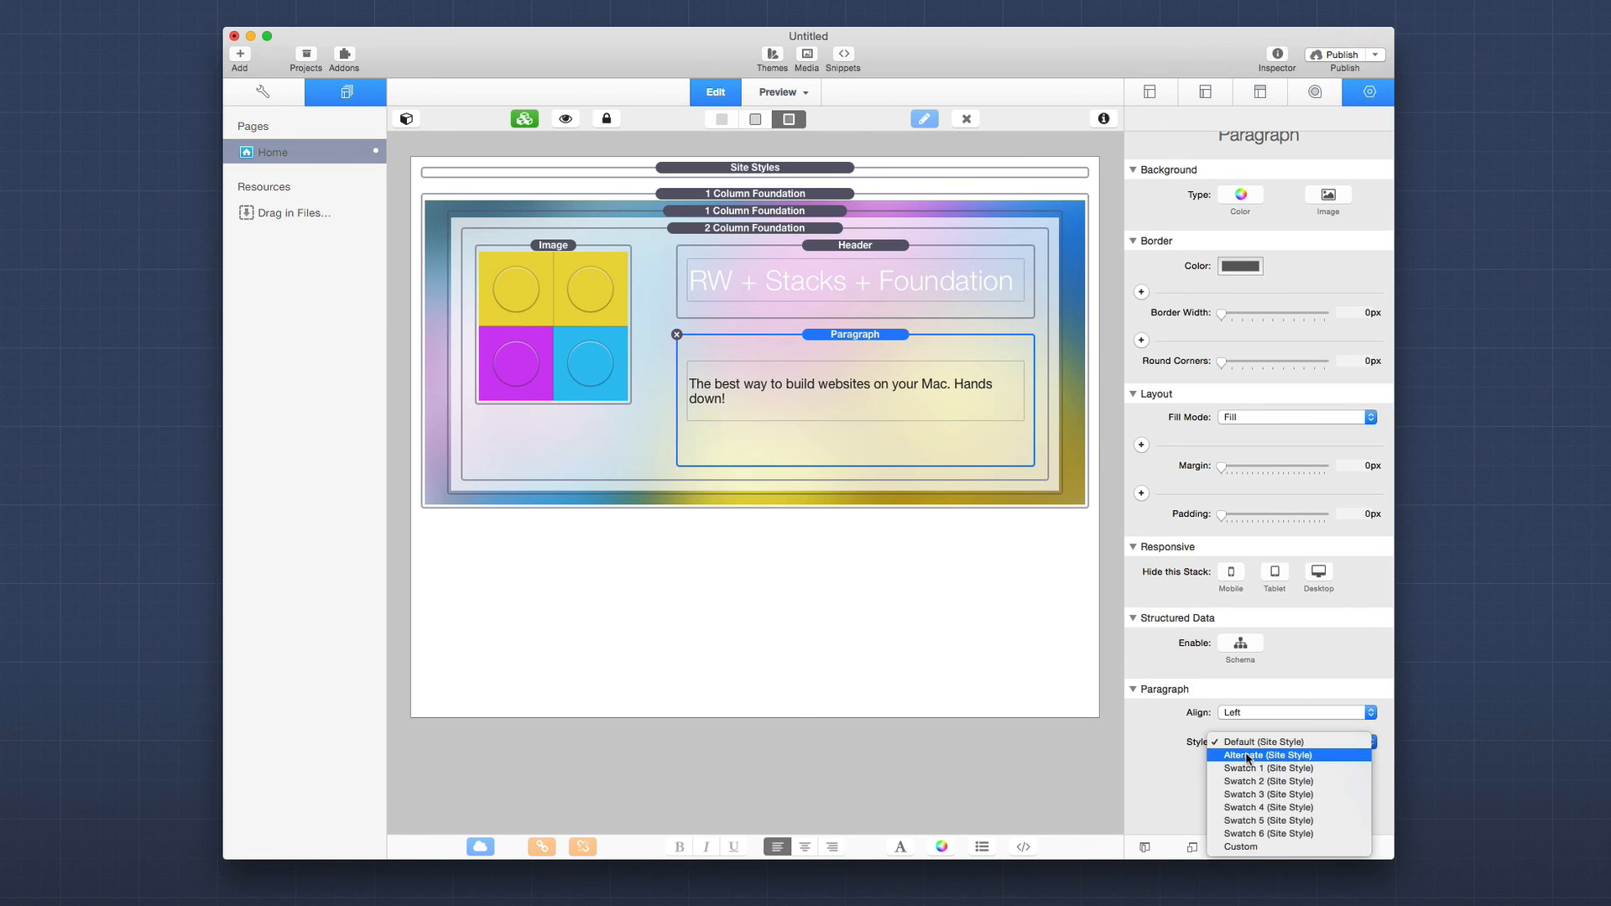
pyautogui.click(1246, 758)
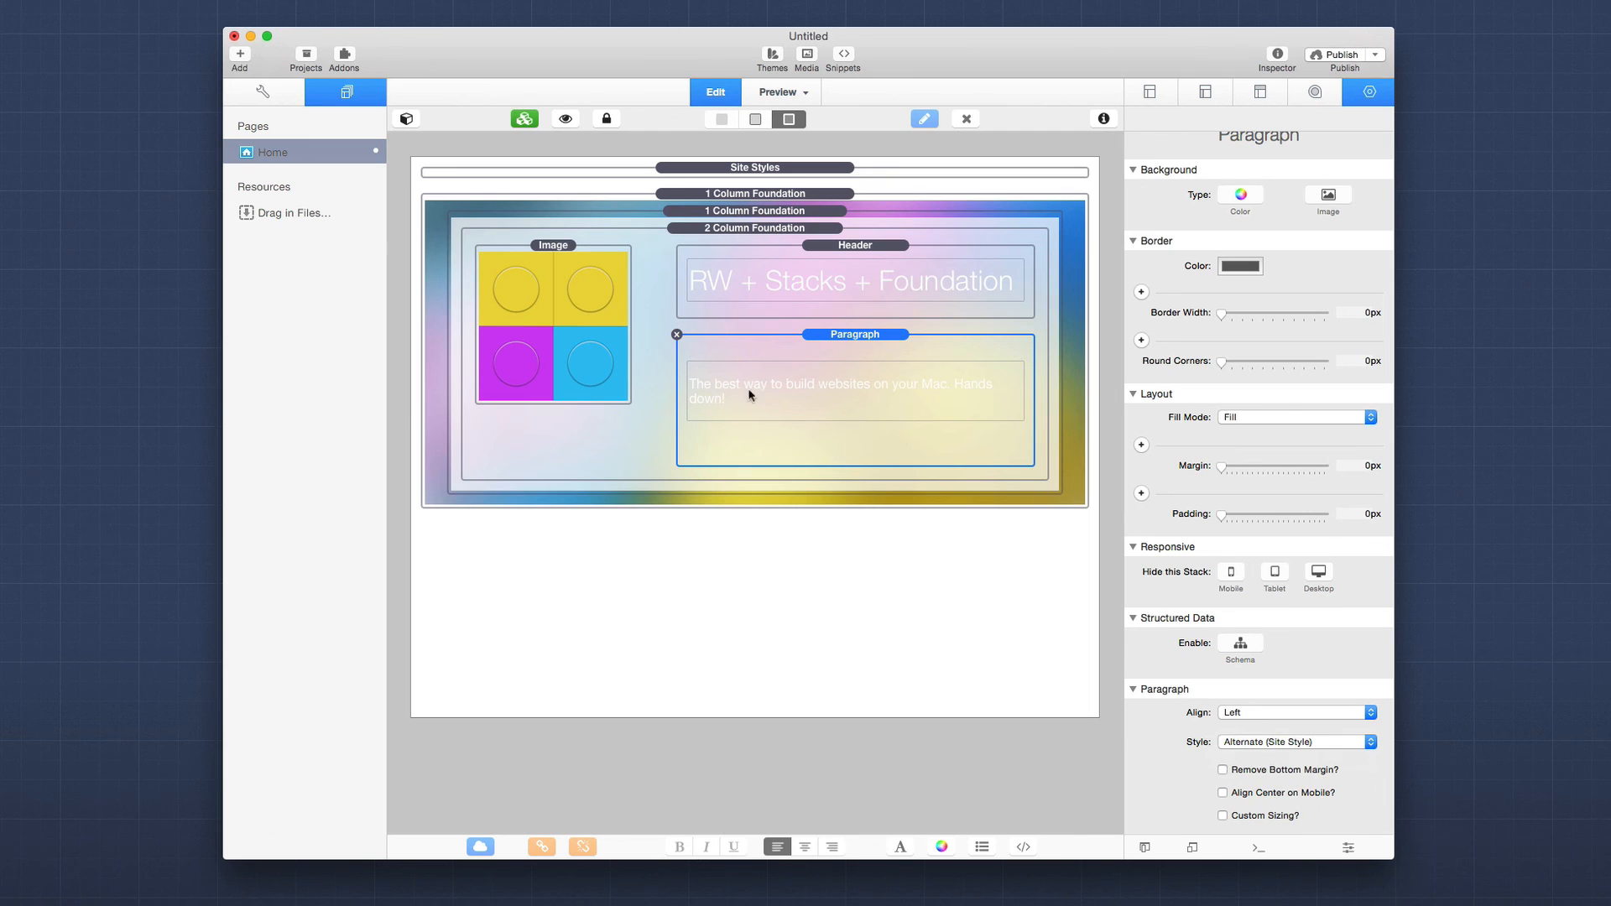
# Set the white background of the nested 1 Column Foundation to 50% opacity.
pyautogui.click(695, 213)
pyautogui.click(1238, 241)
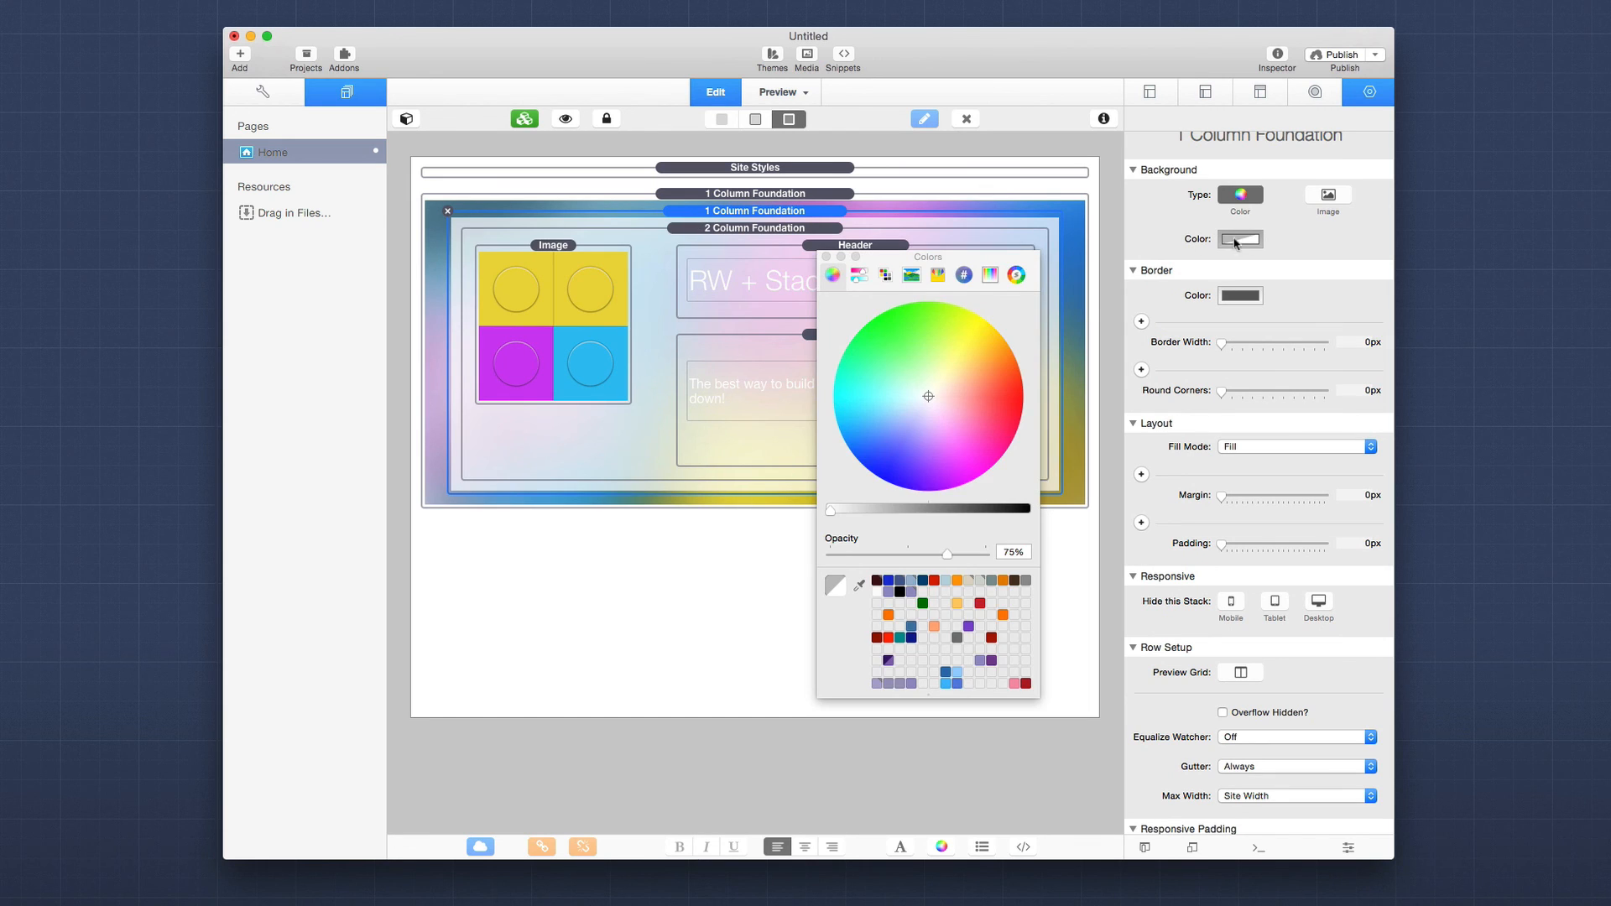
pyautogui.click(1009, 551)
pyautogui.write('50')
pyautogui.press('Return')
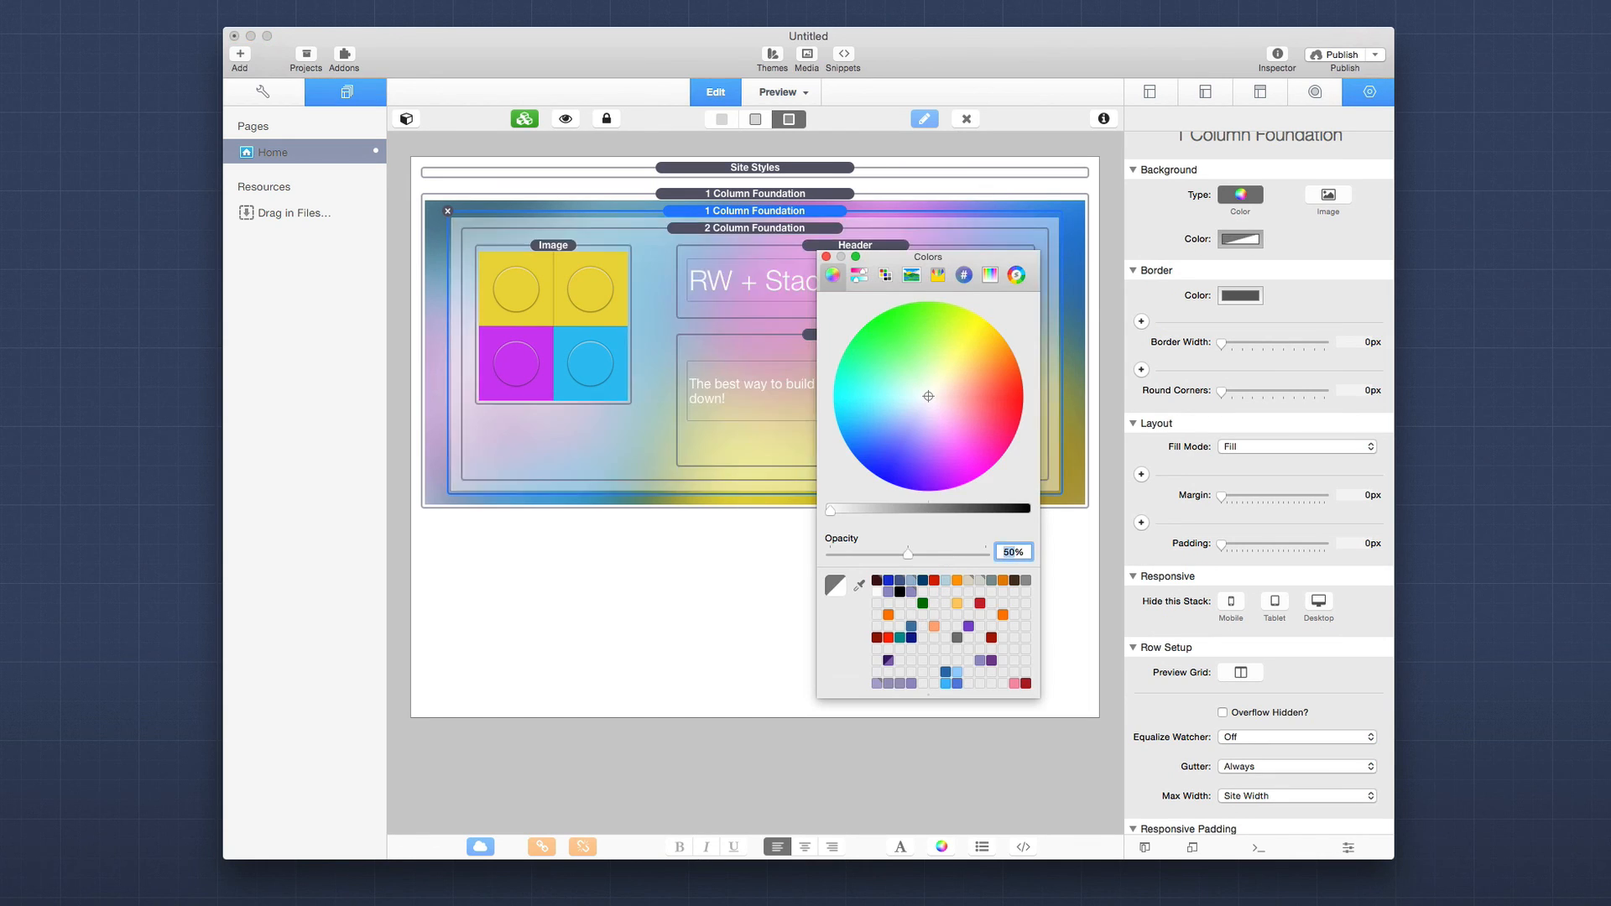
pyautogui.click(827, 257)
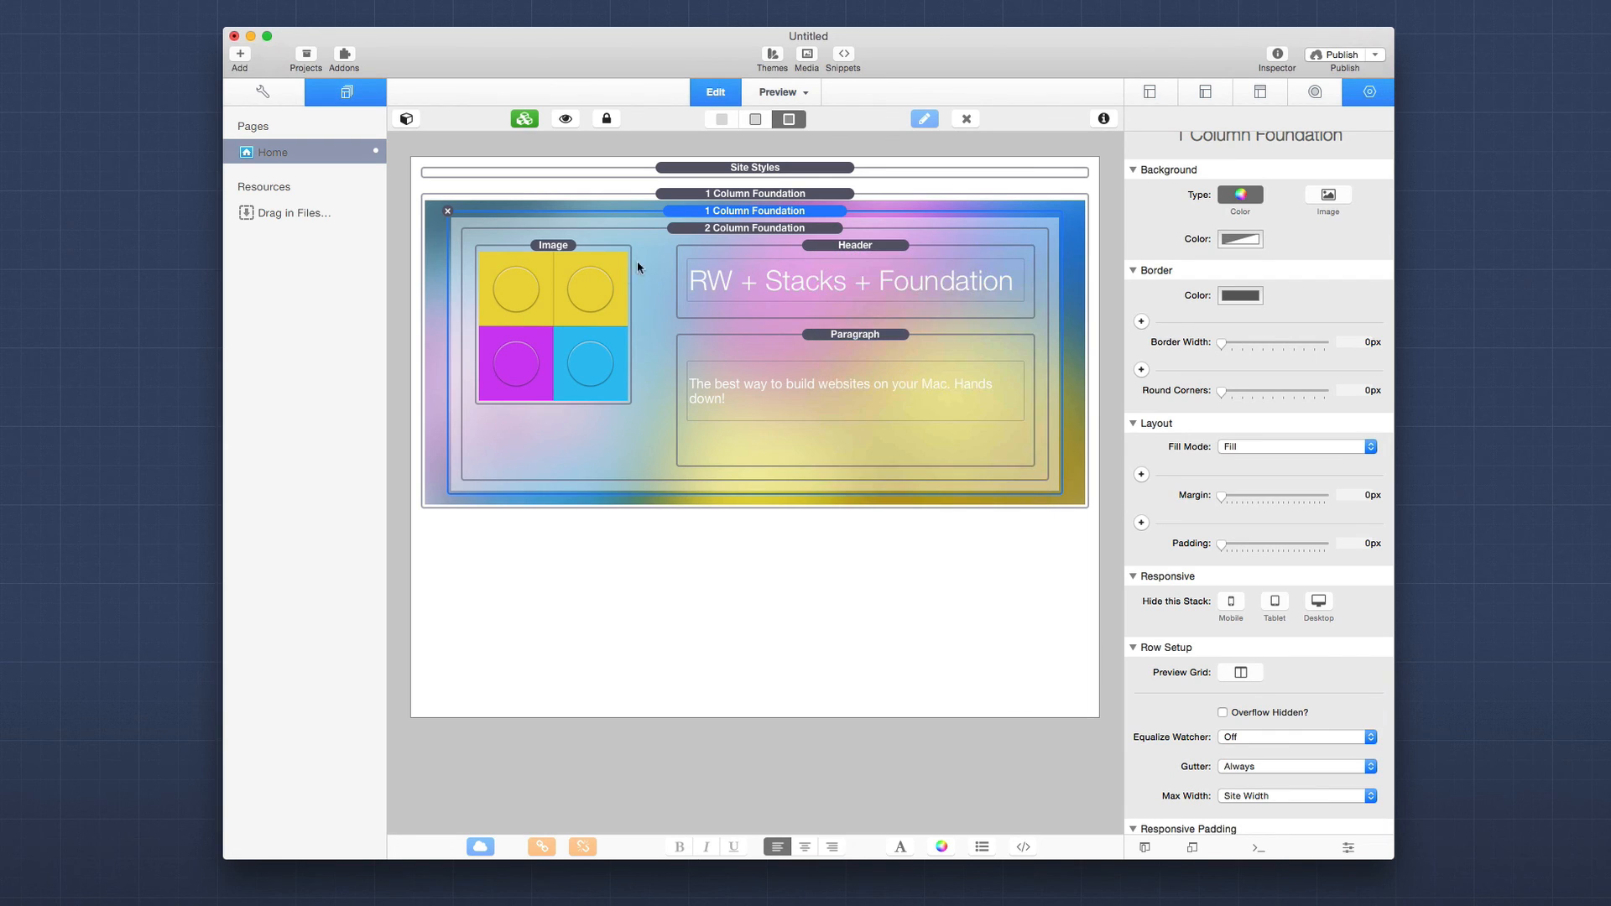
pyautogui.click(833, 329)
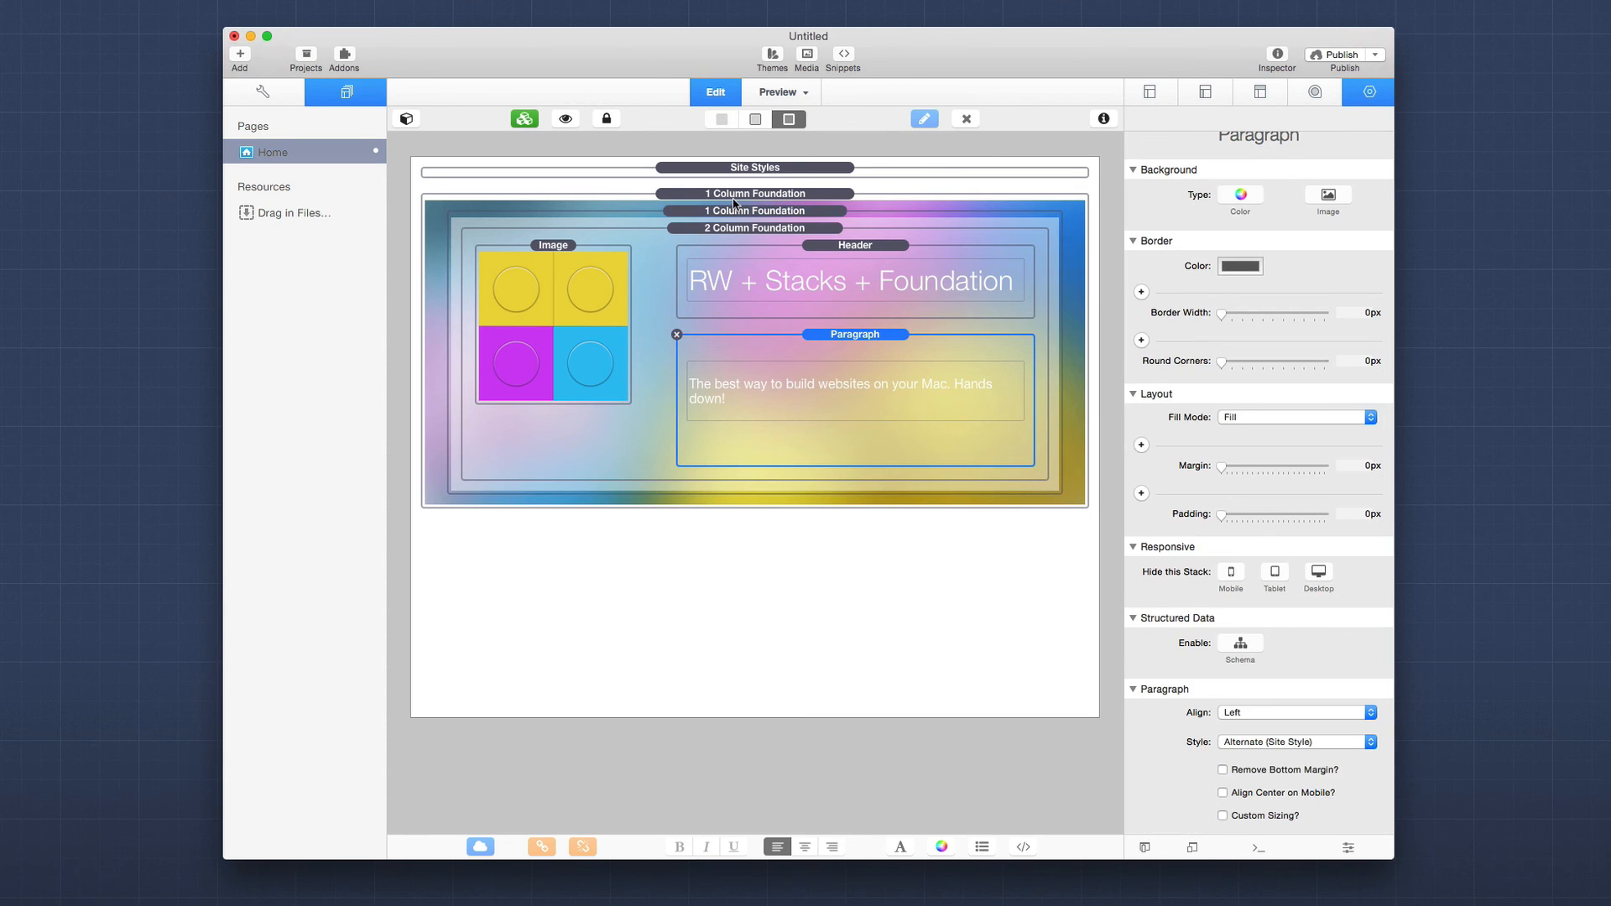
# Compare the banner in the edit view with stack outlines and labels hidden, with outlines only, and with full labels.
pyautogui.press('super+r')
pyautogui.click(721, 119)
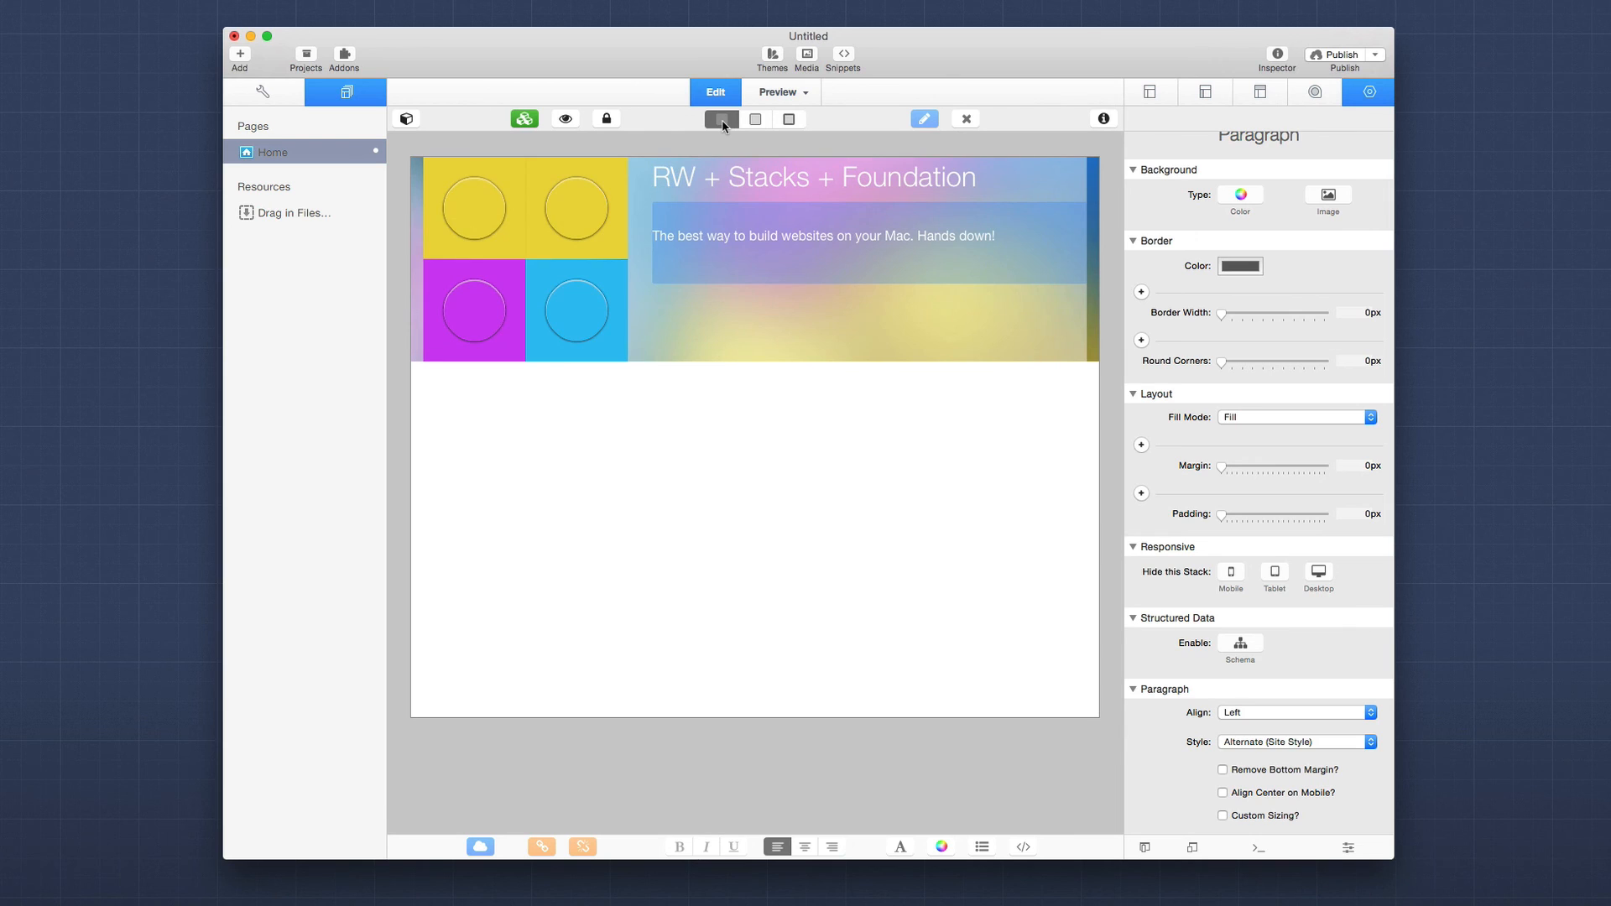
pyautogui.click(789, 119)
pyautogui.click(727, 120)
pyautogui.click(758, 124)
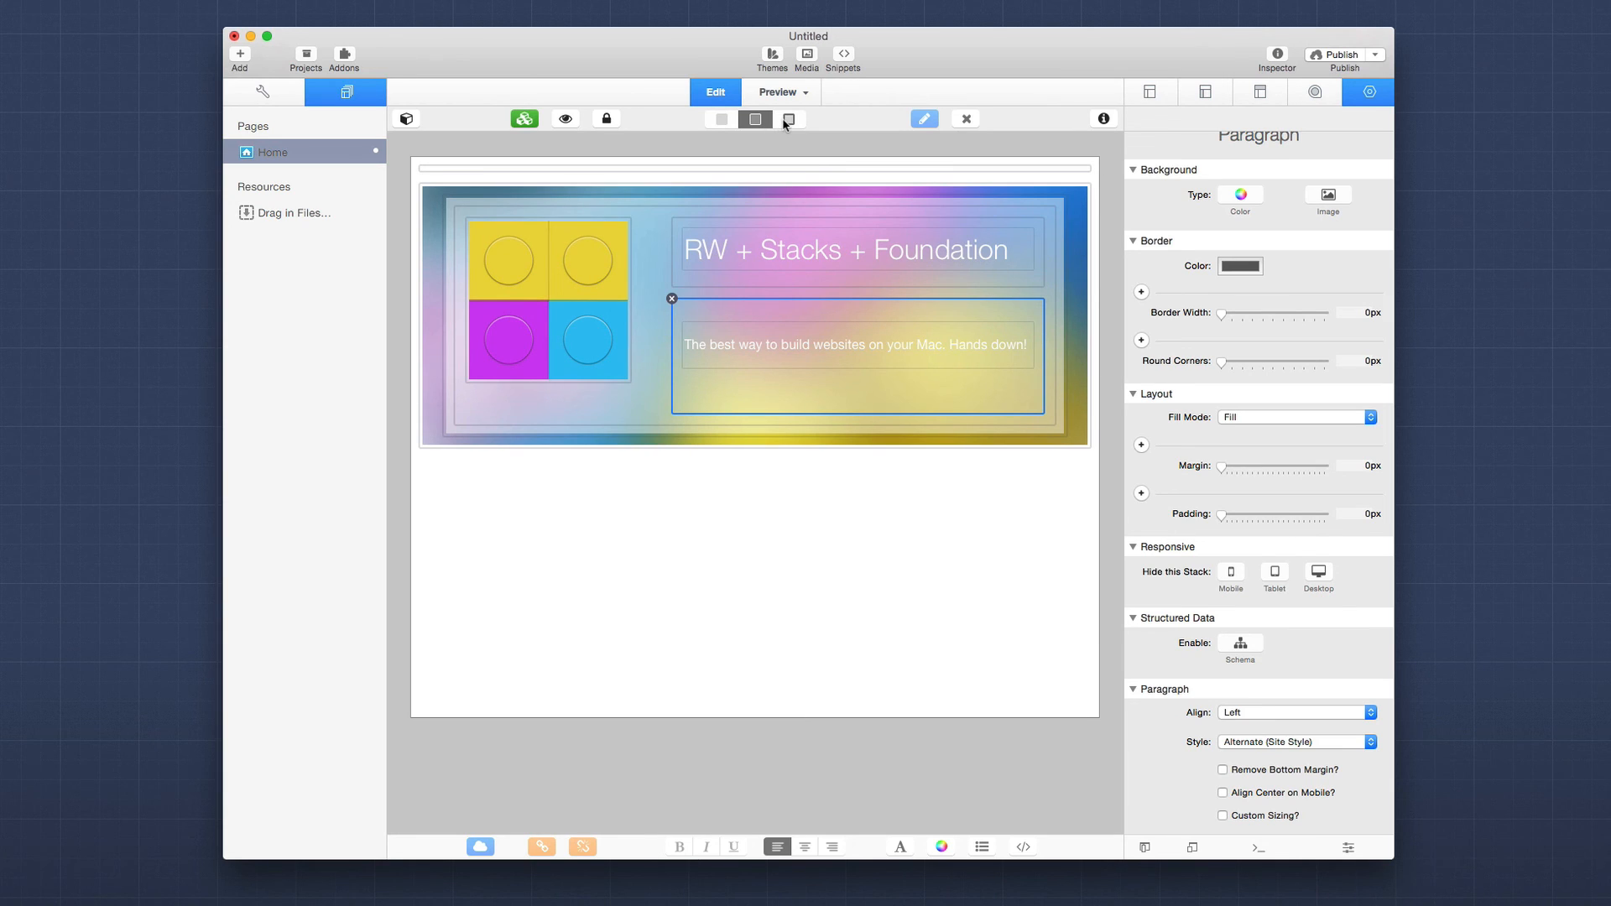
pyautogui.click(721, 120)
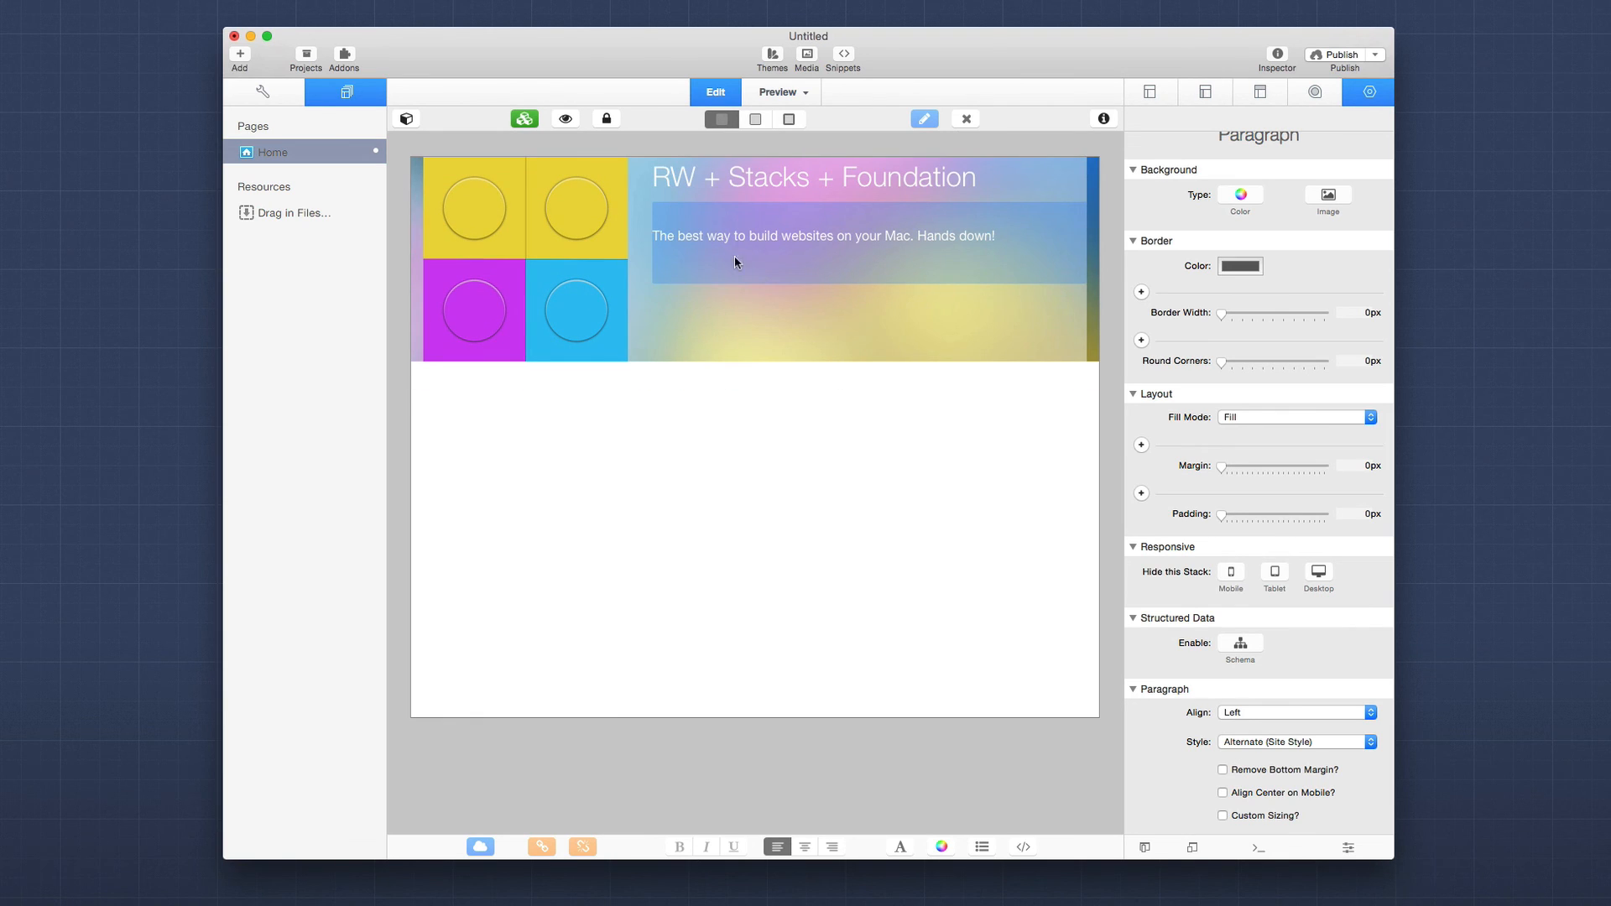
pyautogui.click(789, 119)
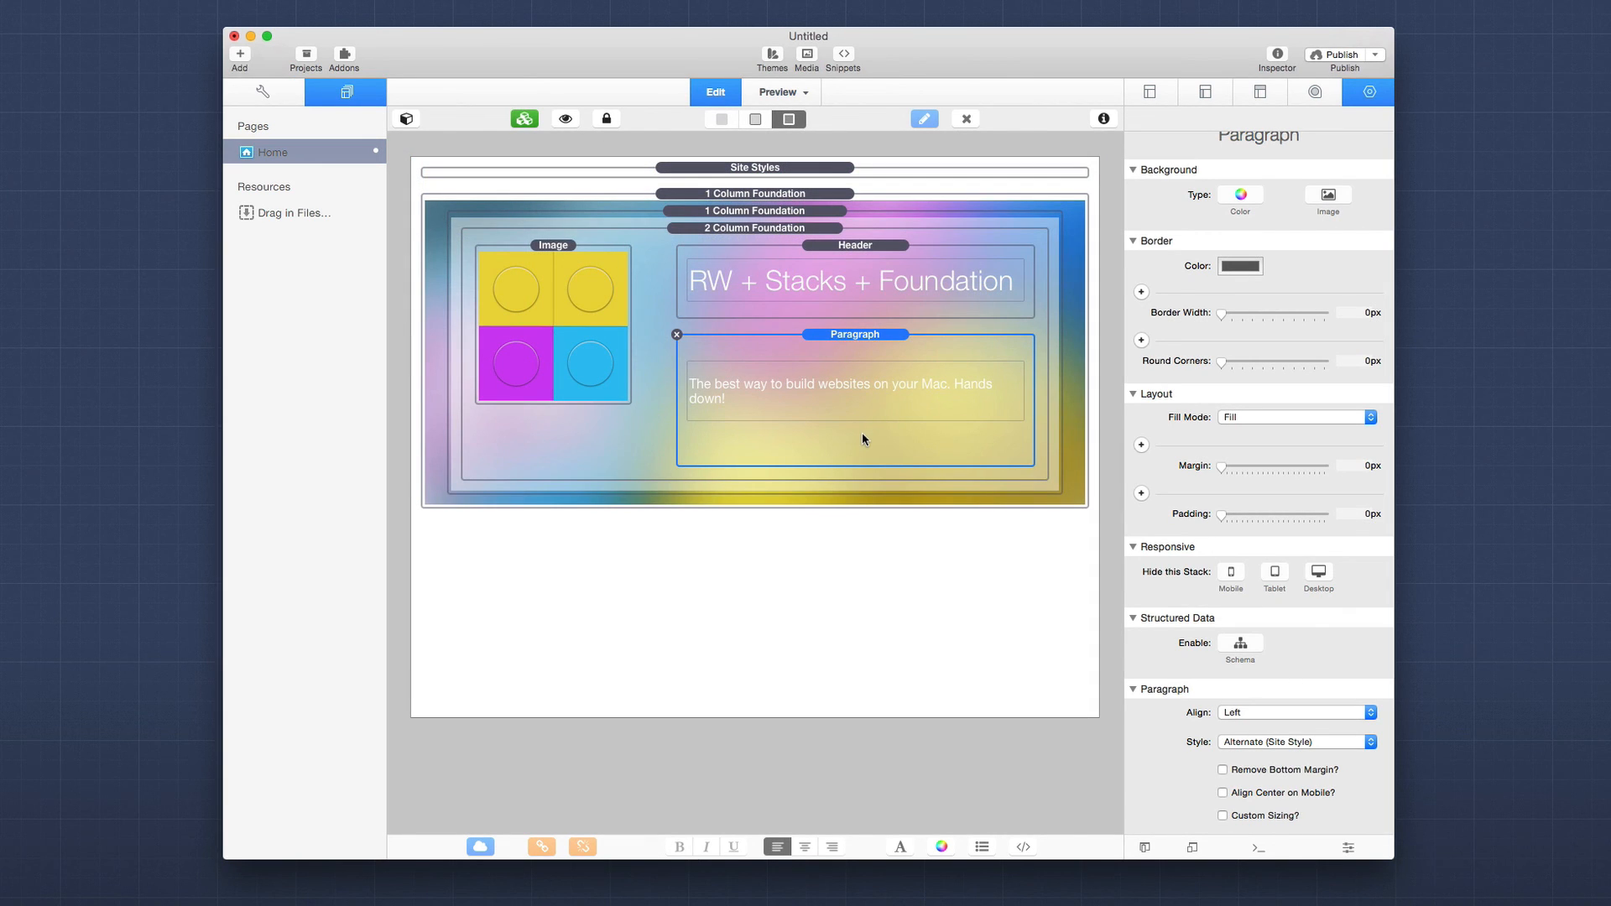
pyautogui.press('super+l')
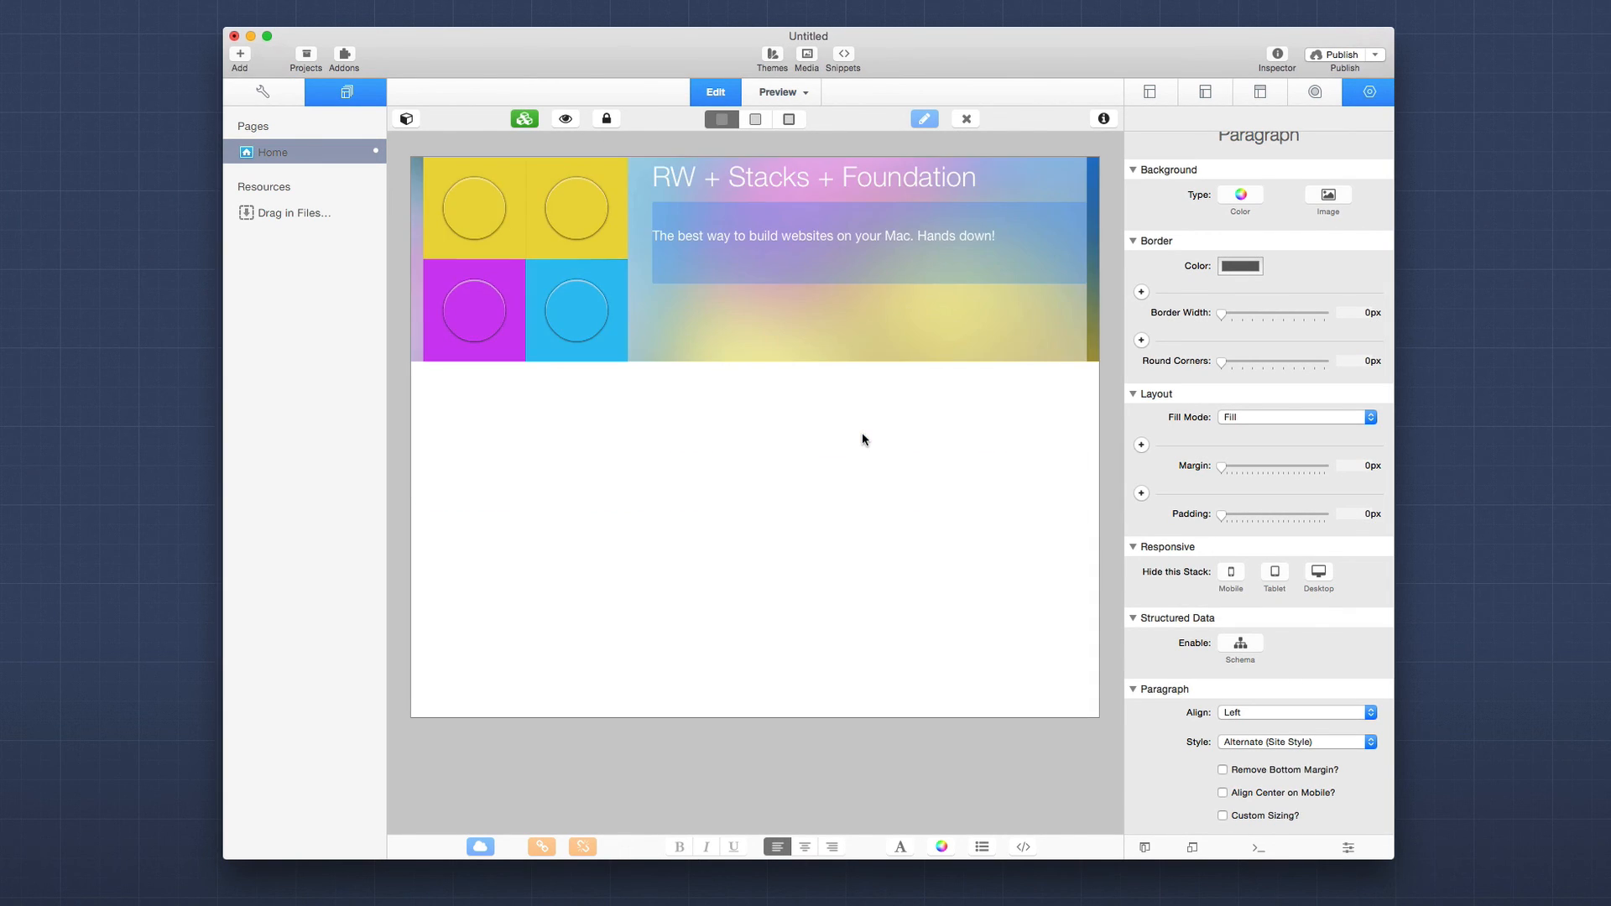
pyautogui.press('super+l')
pyautogui.press('super+l')
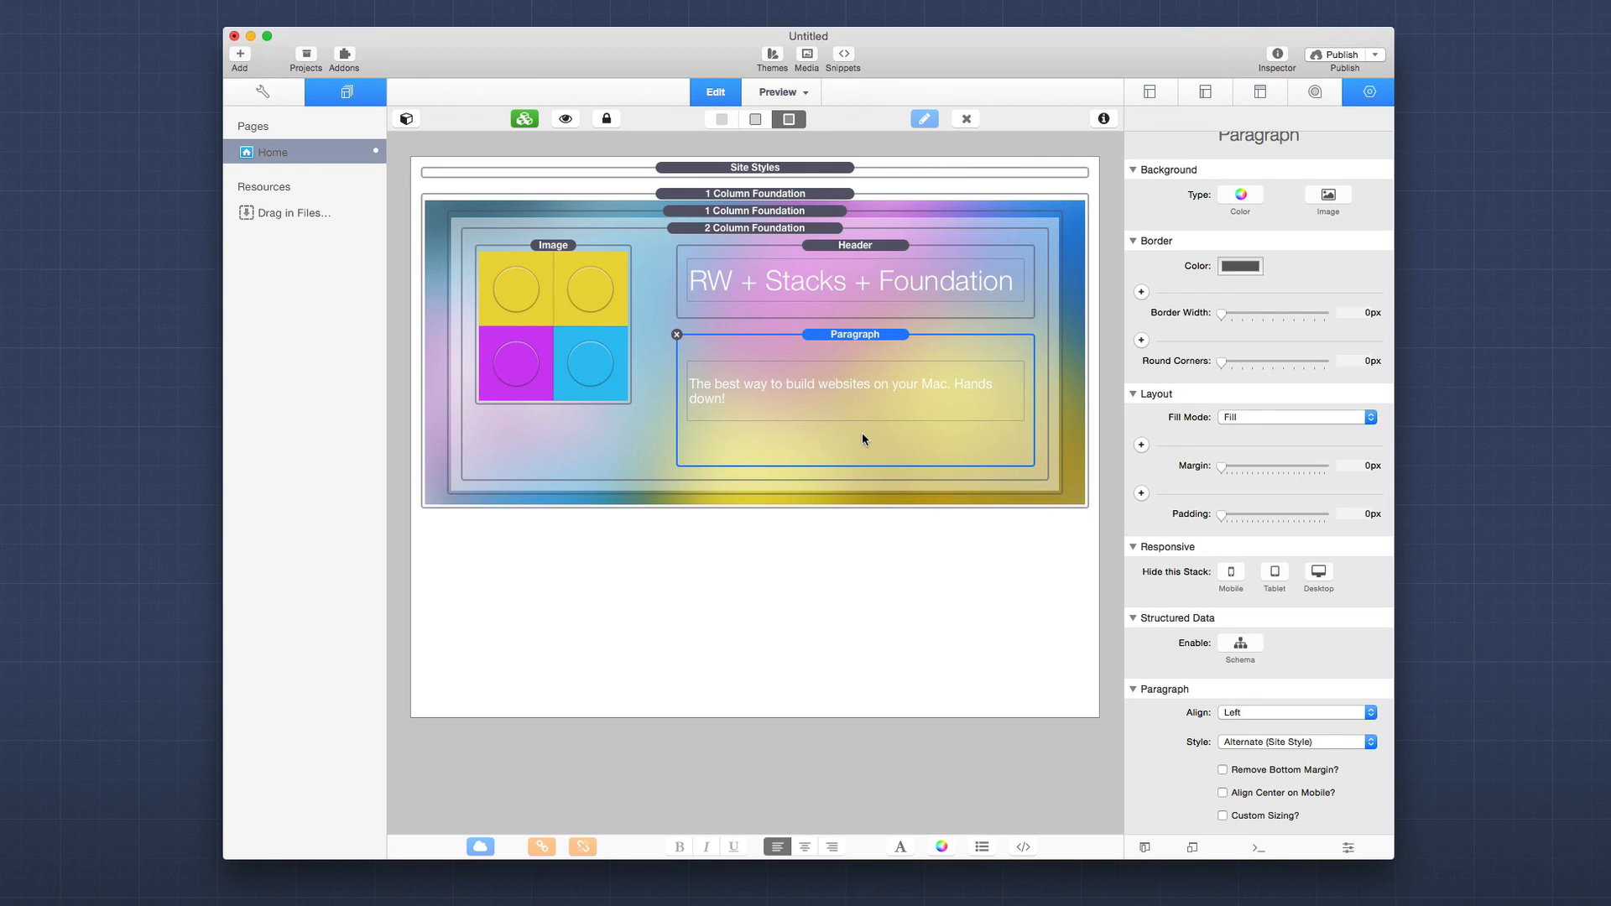
pyautogui.press('super+l')
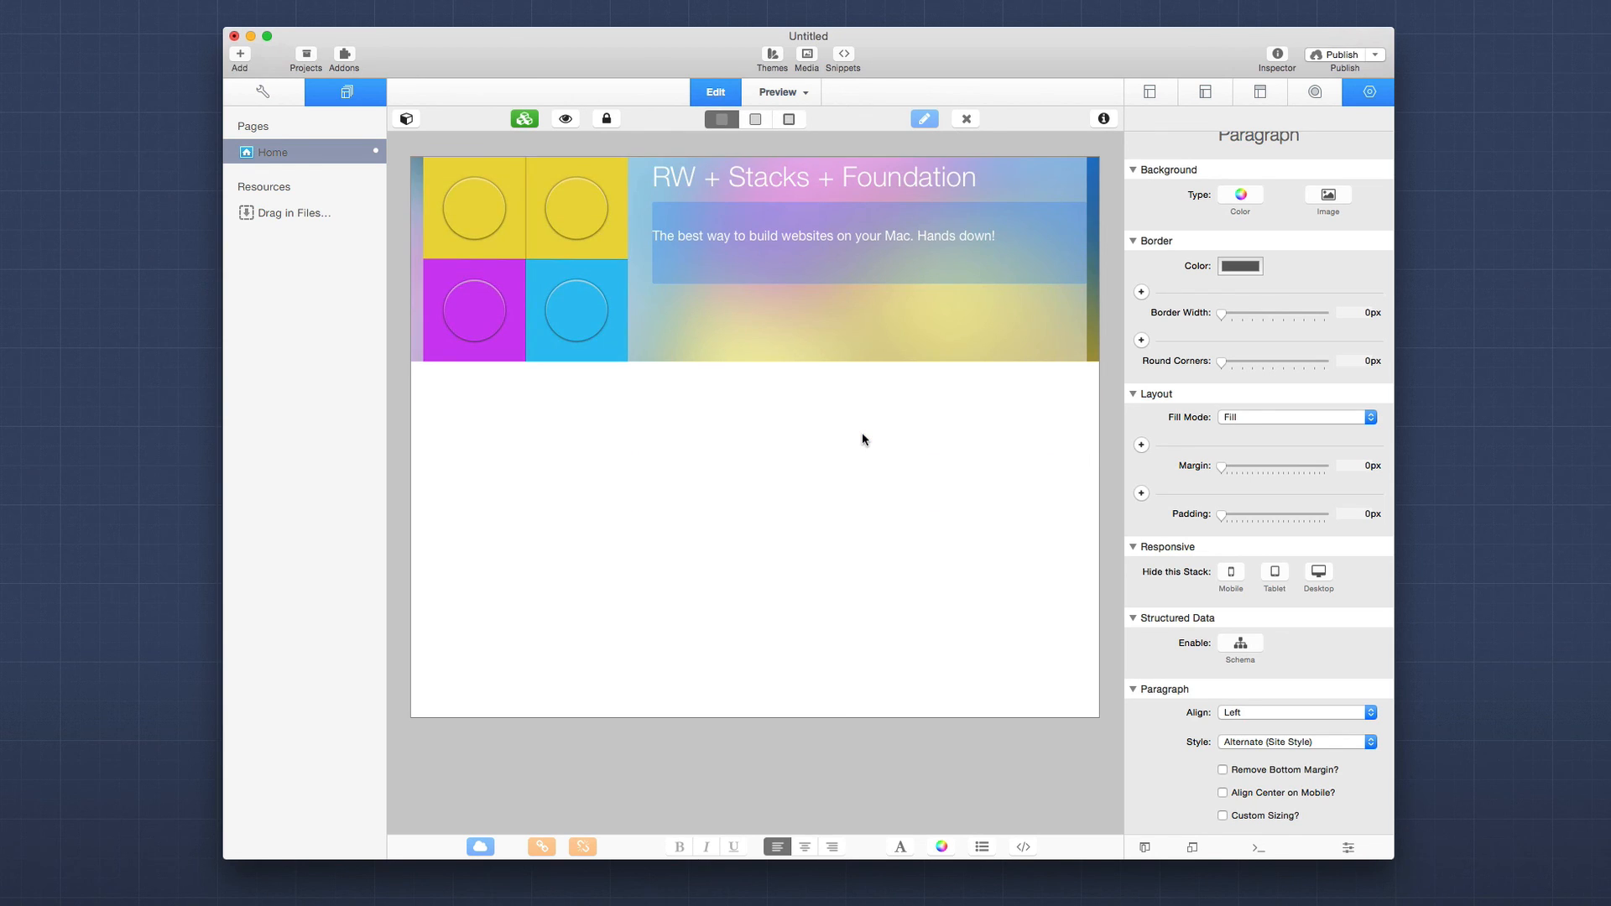
pyautogui.press('super+l')
pyautogui.press('super+l')
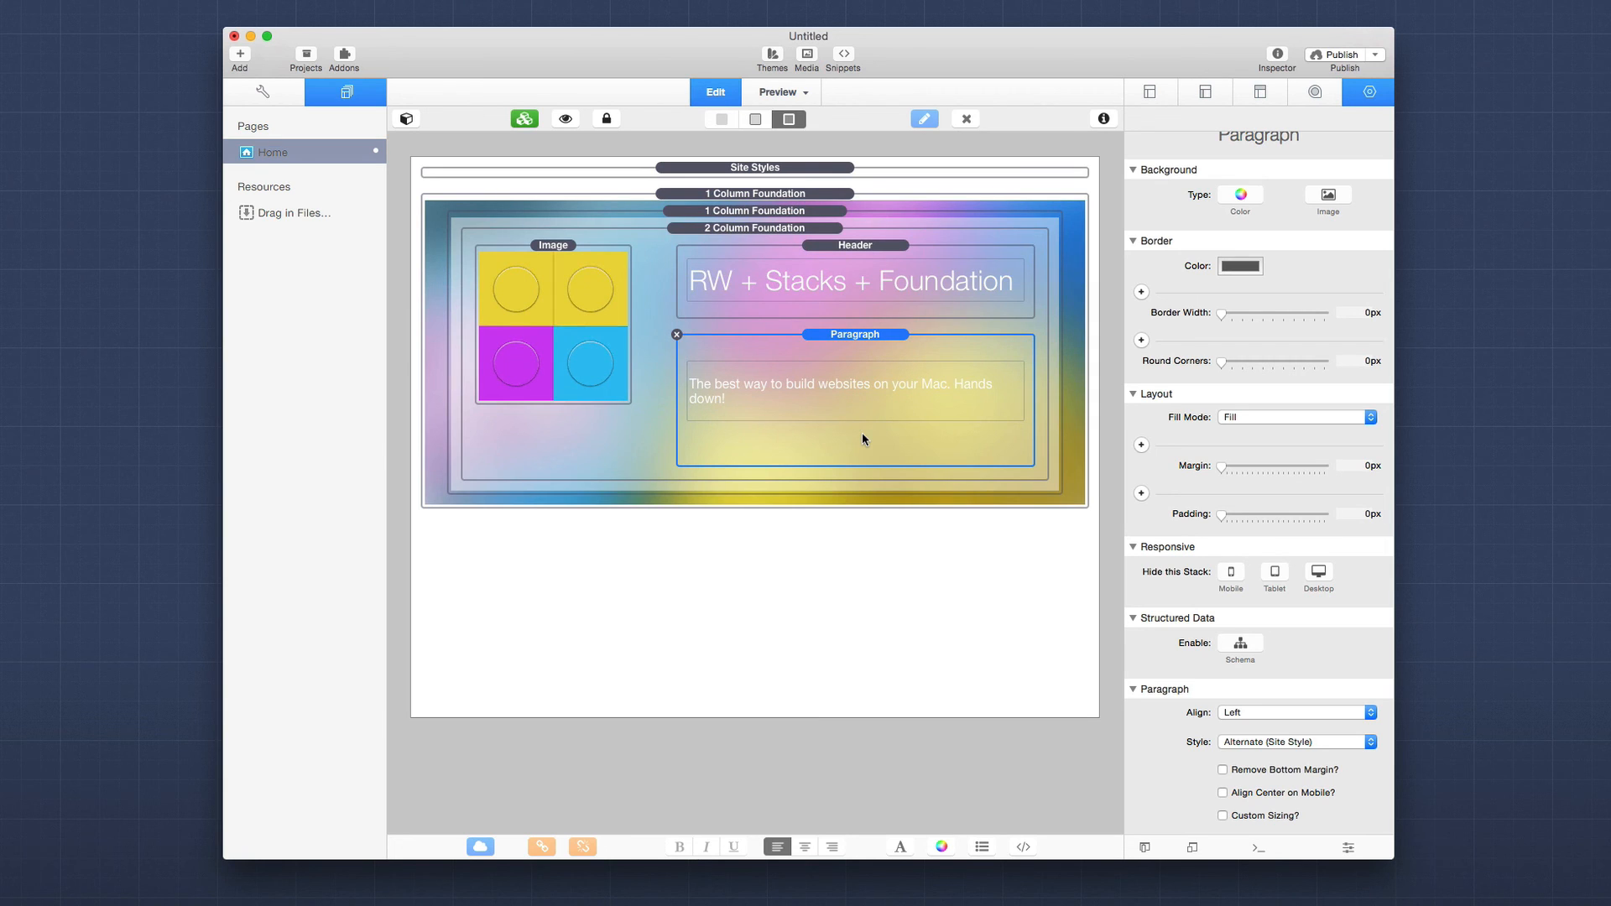
pyautogui.press('super+l')
pyautogui.press('super+l')
pyautogui.press('super+l')
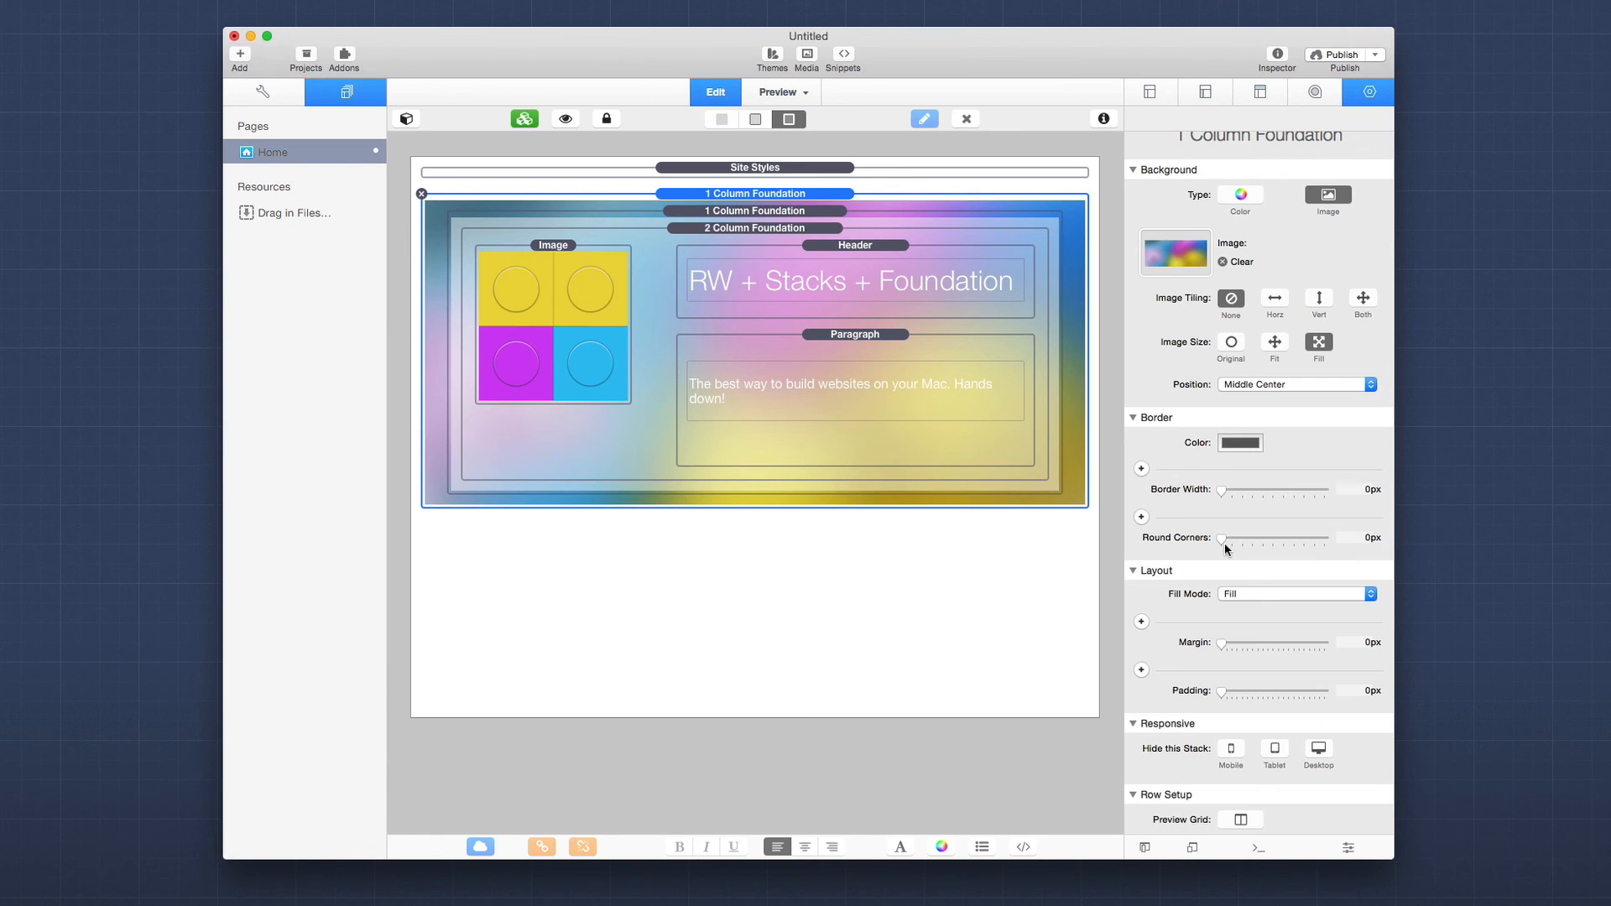
# Set the gutter of the outer 1 Column Foundation to Never.
pyautogui.scroll(-10, 1225, 546)
pyautogui.scroll(2, 1221, 520)
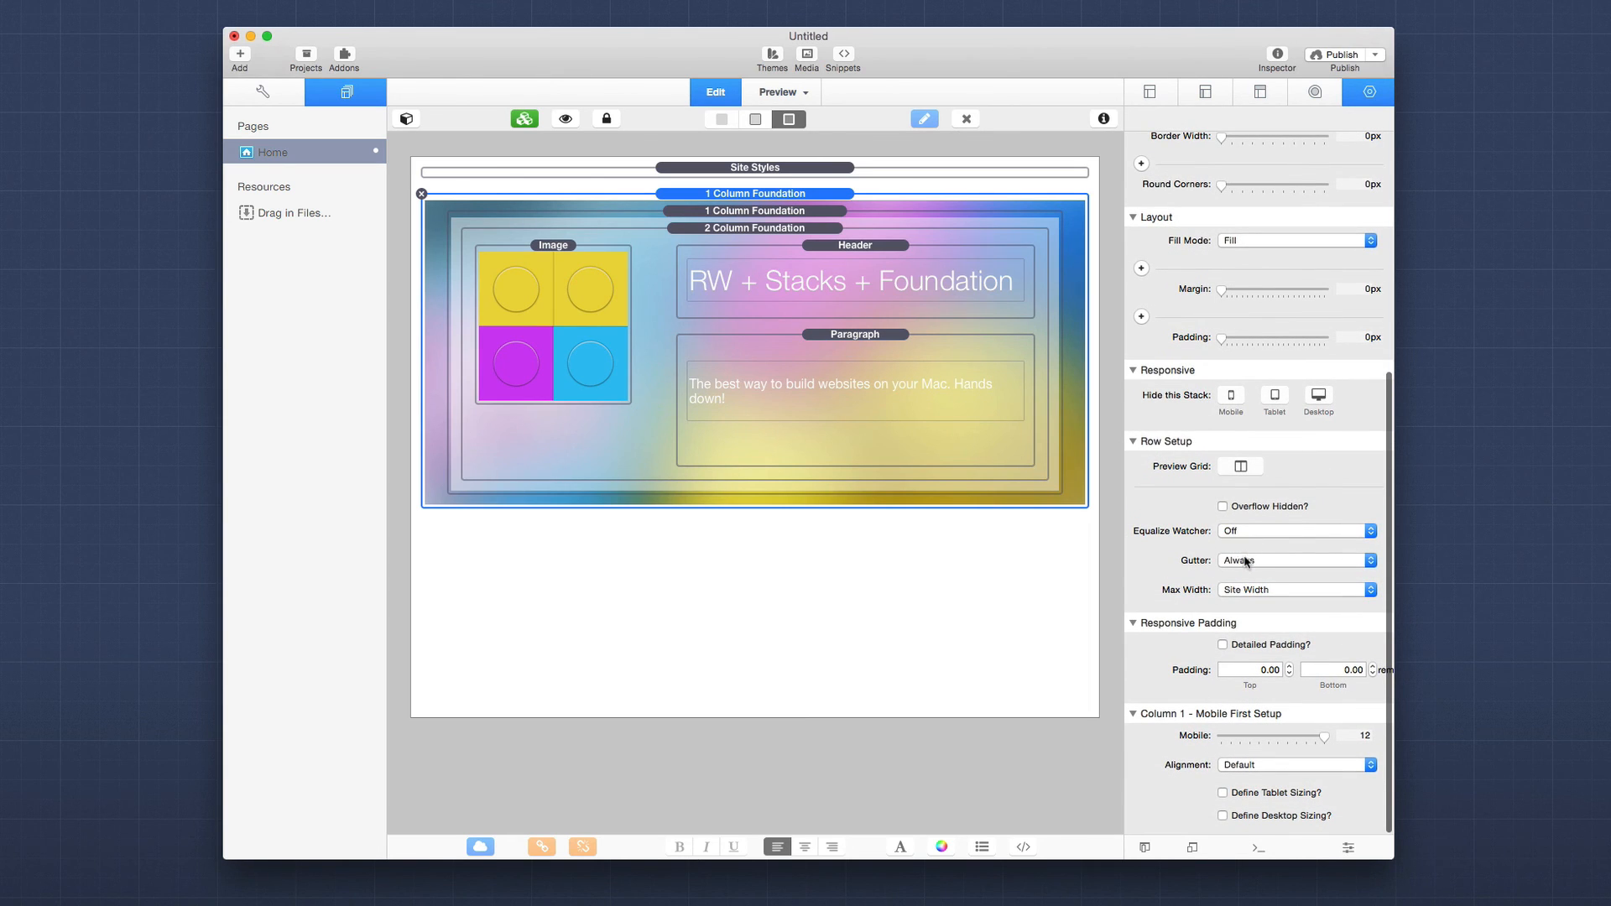
pyautogui.click(1249, 561)
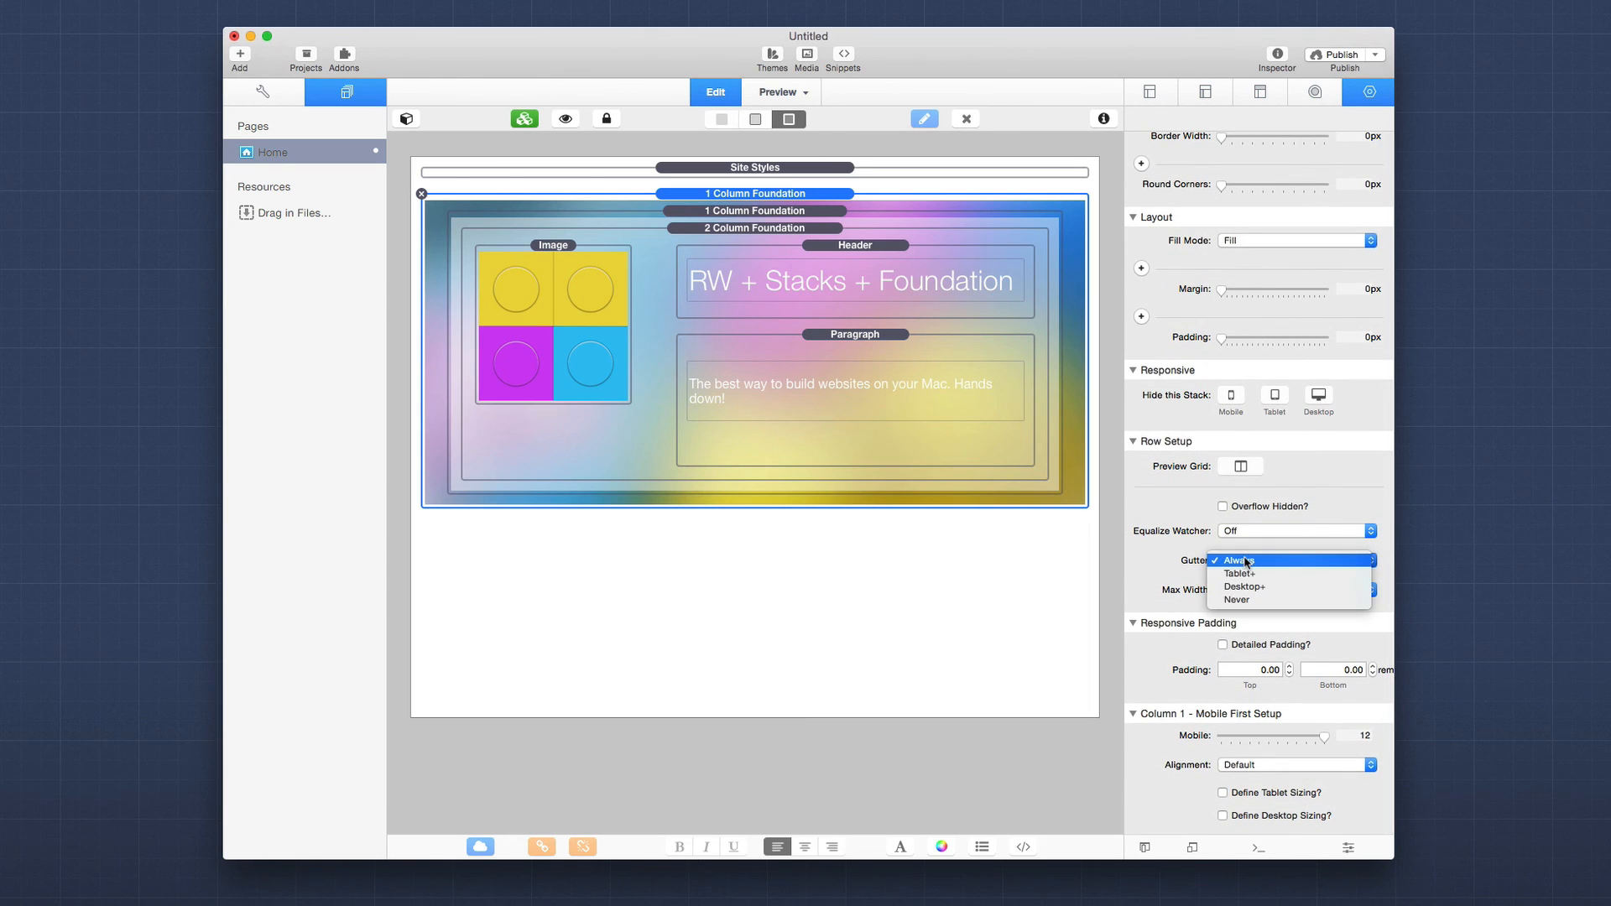
pyautogui.click(1248, 561)
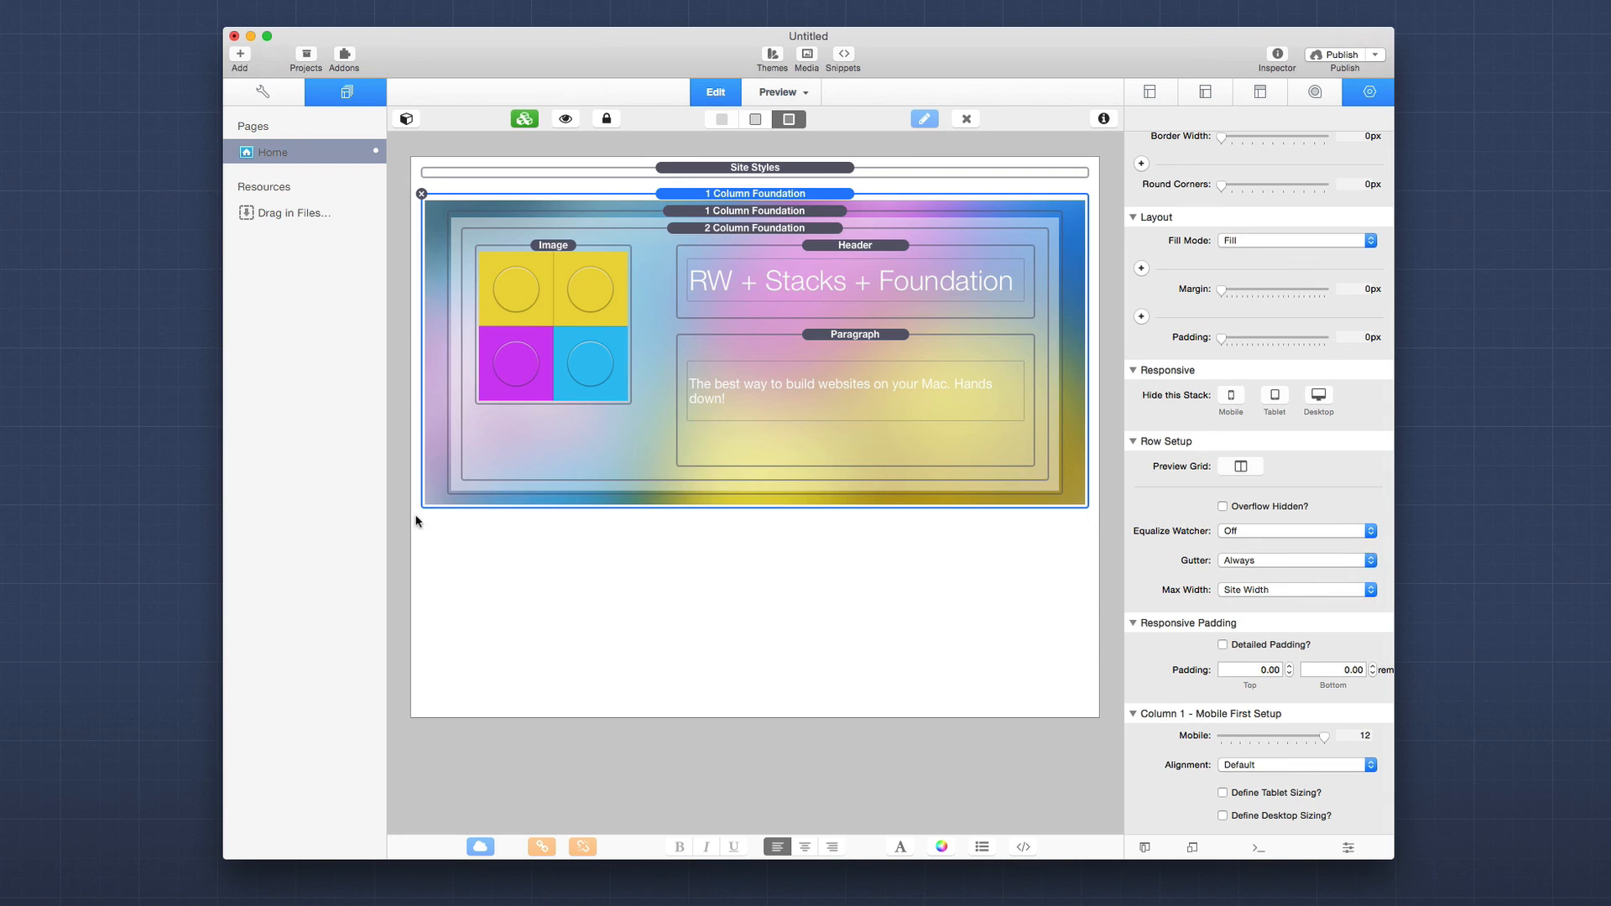
pyautogui.click(1259, 566)
pyautogui.click(1247, 603)
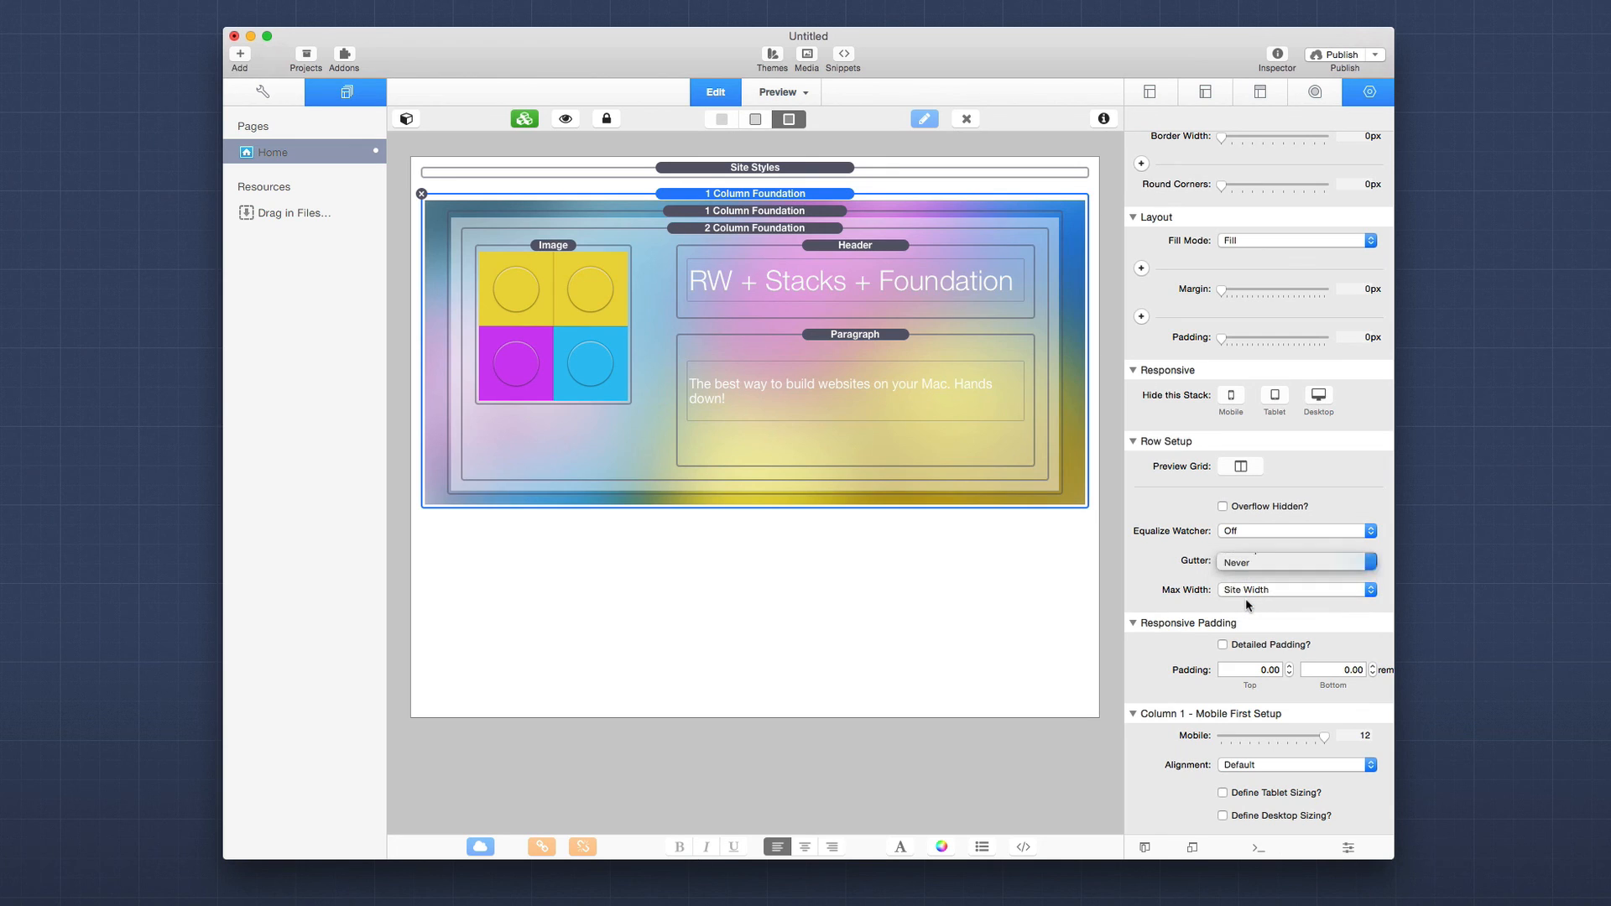
# Enable detailed padding on the outer 1 Column Foundation and set its top and bottom padding to 5 rem.
pyautogui.click(1223, 646)
pyautogui.scroll(-5, 1255, 565)
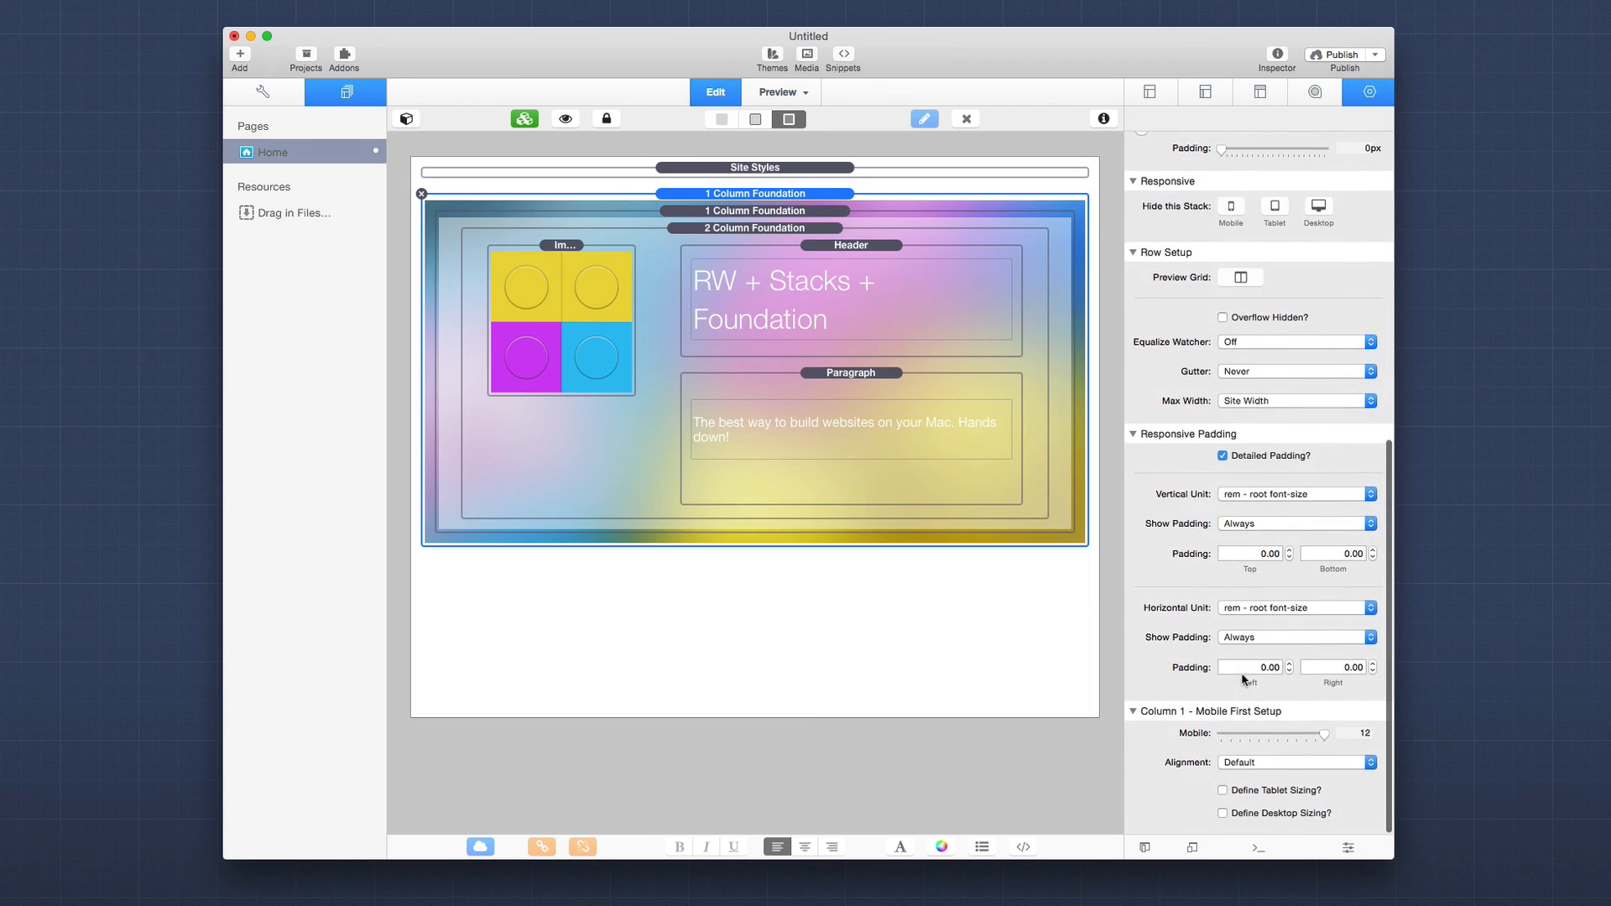
pyautogui.click(1252, 556)
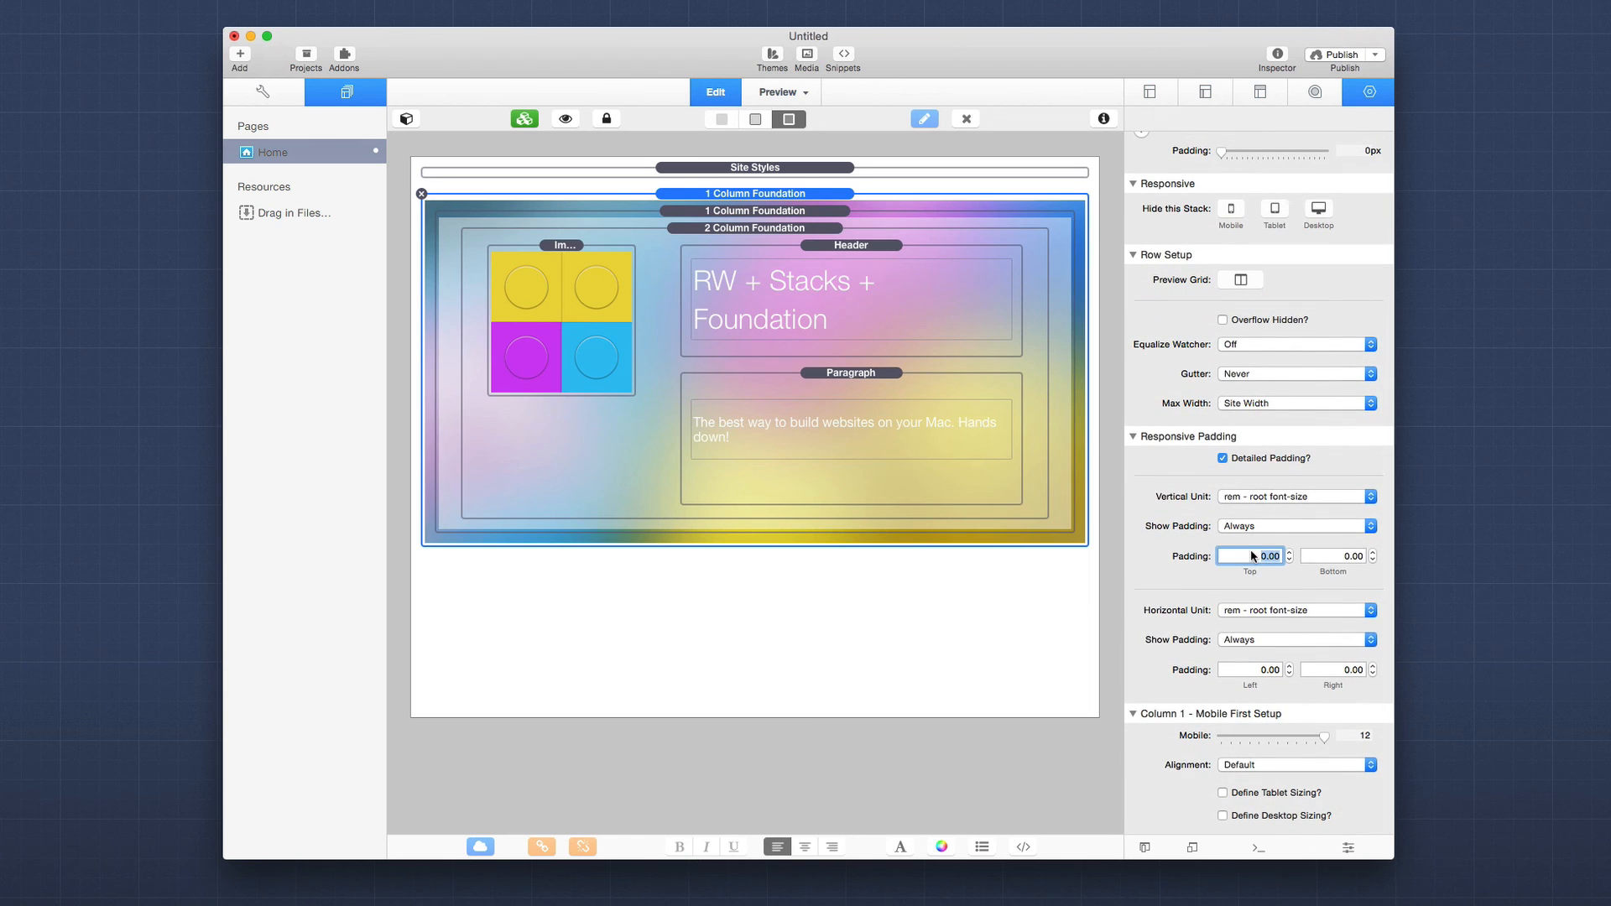
pyautogui.write('5')
pyautogui.press('Tab')
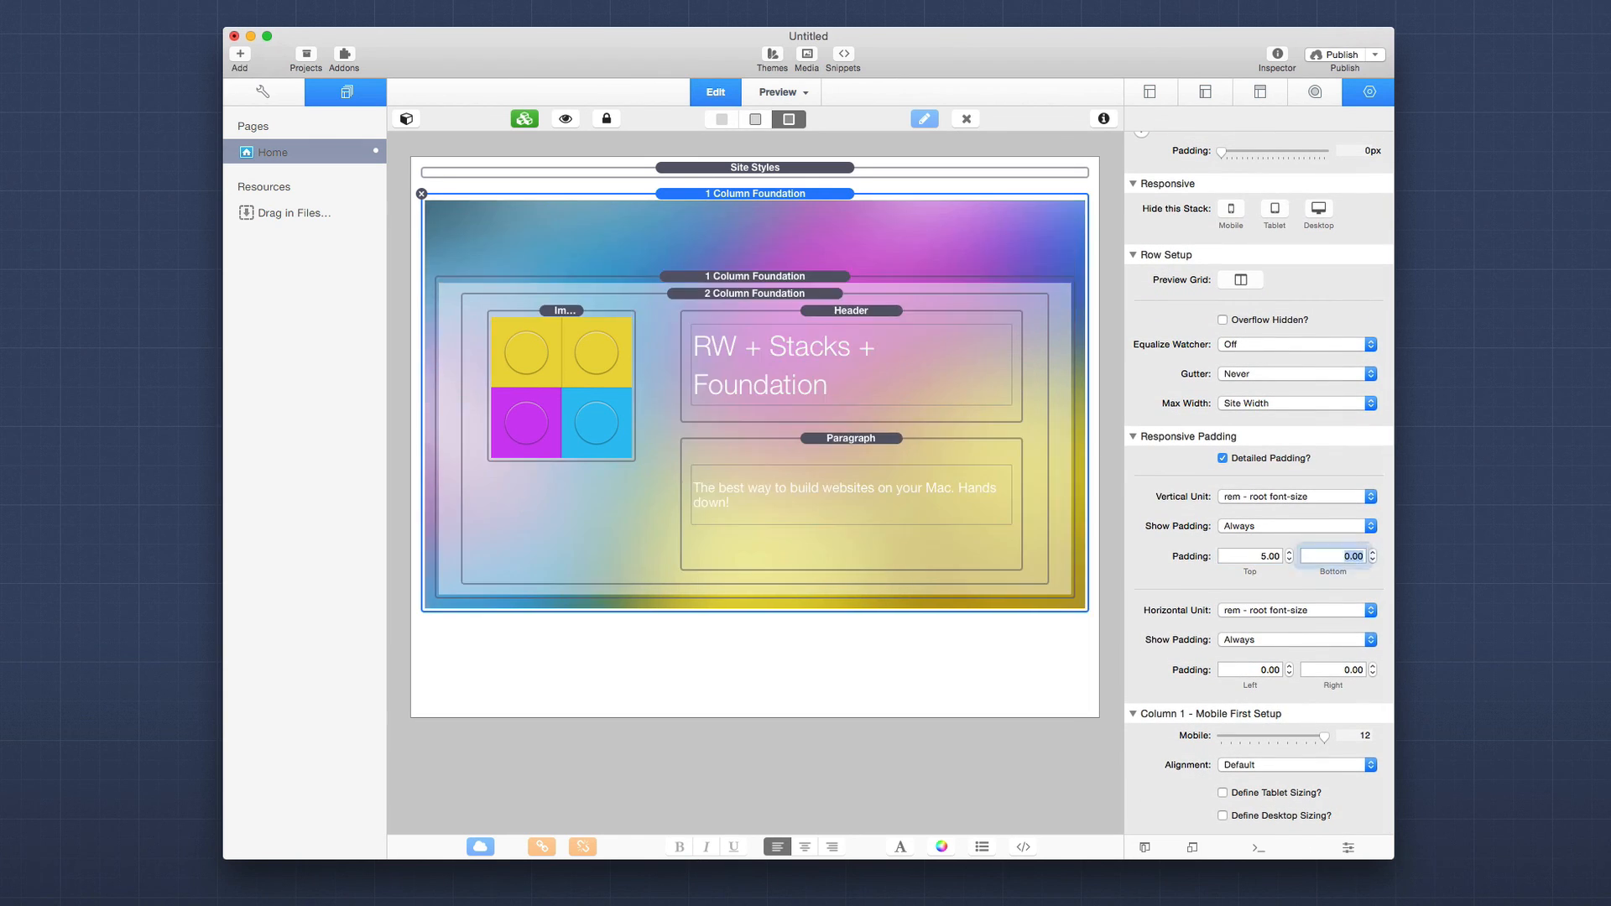
pyautogui.write('5')
pyautogui.press('Tab')
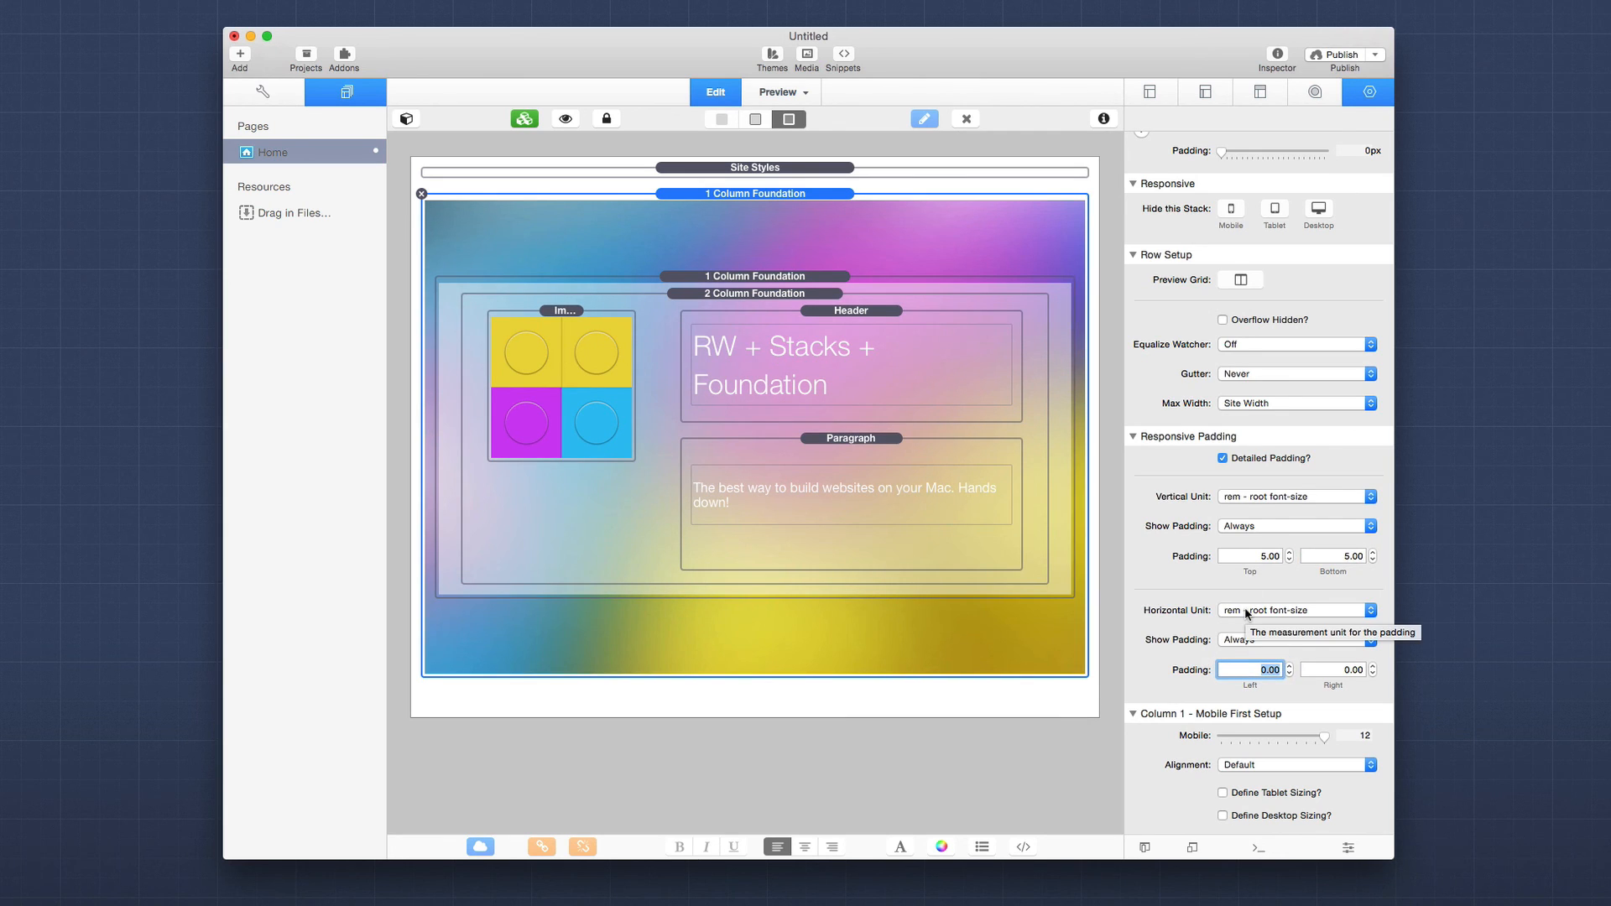
# Set the outer 1 Column Foundation's left and right padding to 3 rem.
pyautogui.write('3')
pyautogui.press('Tab')
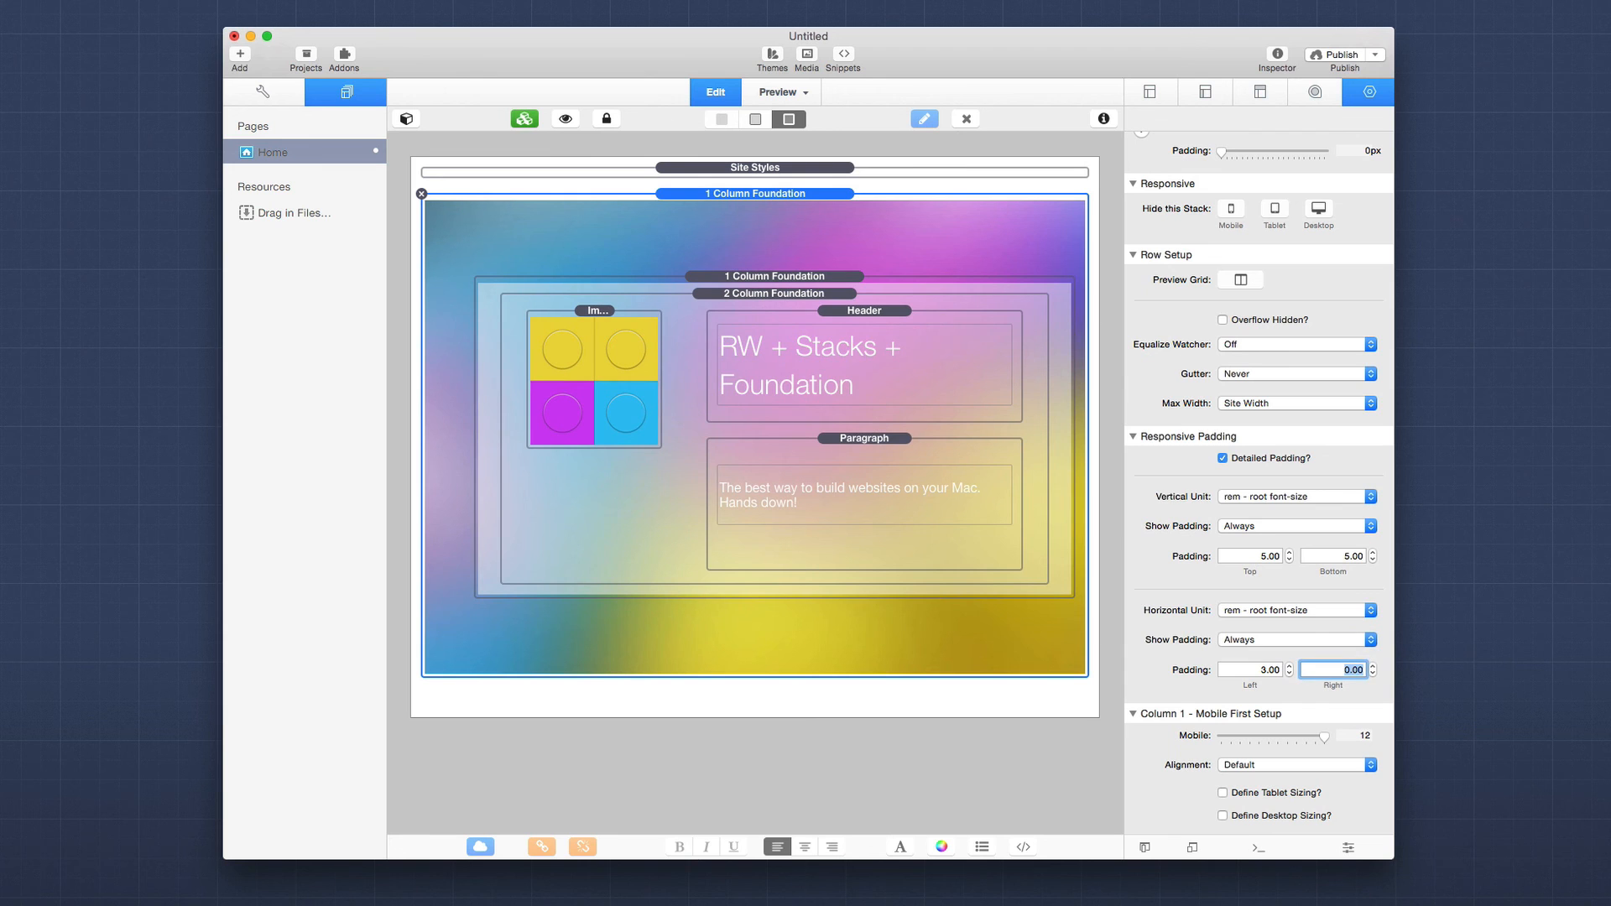
pyautogui.write('3')
pyautogui.press('Tab')
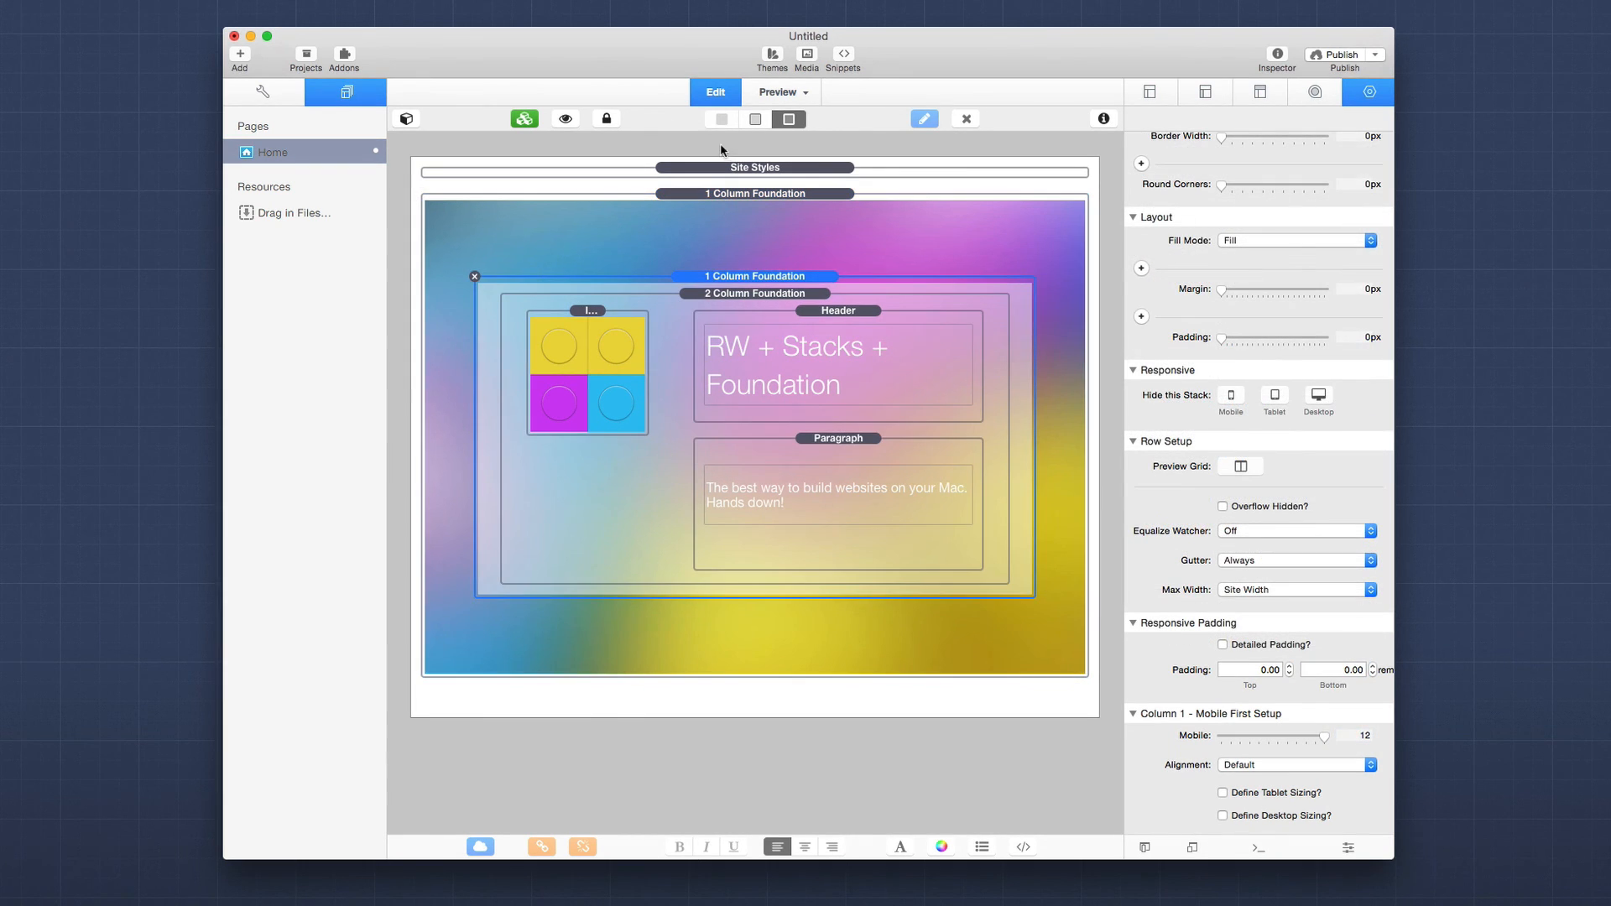
# Set the nested 1 Column Foundation's top and bottom padding to 2 rem and view the banner without stack outlines.
pyautogui.click(718, 119)
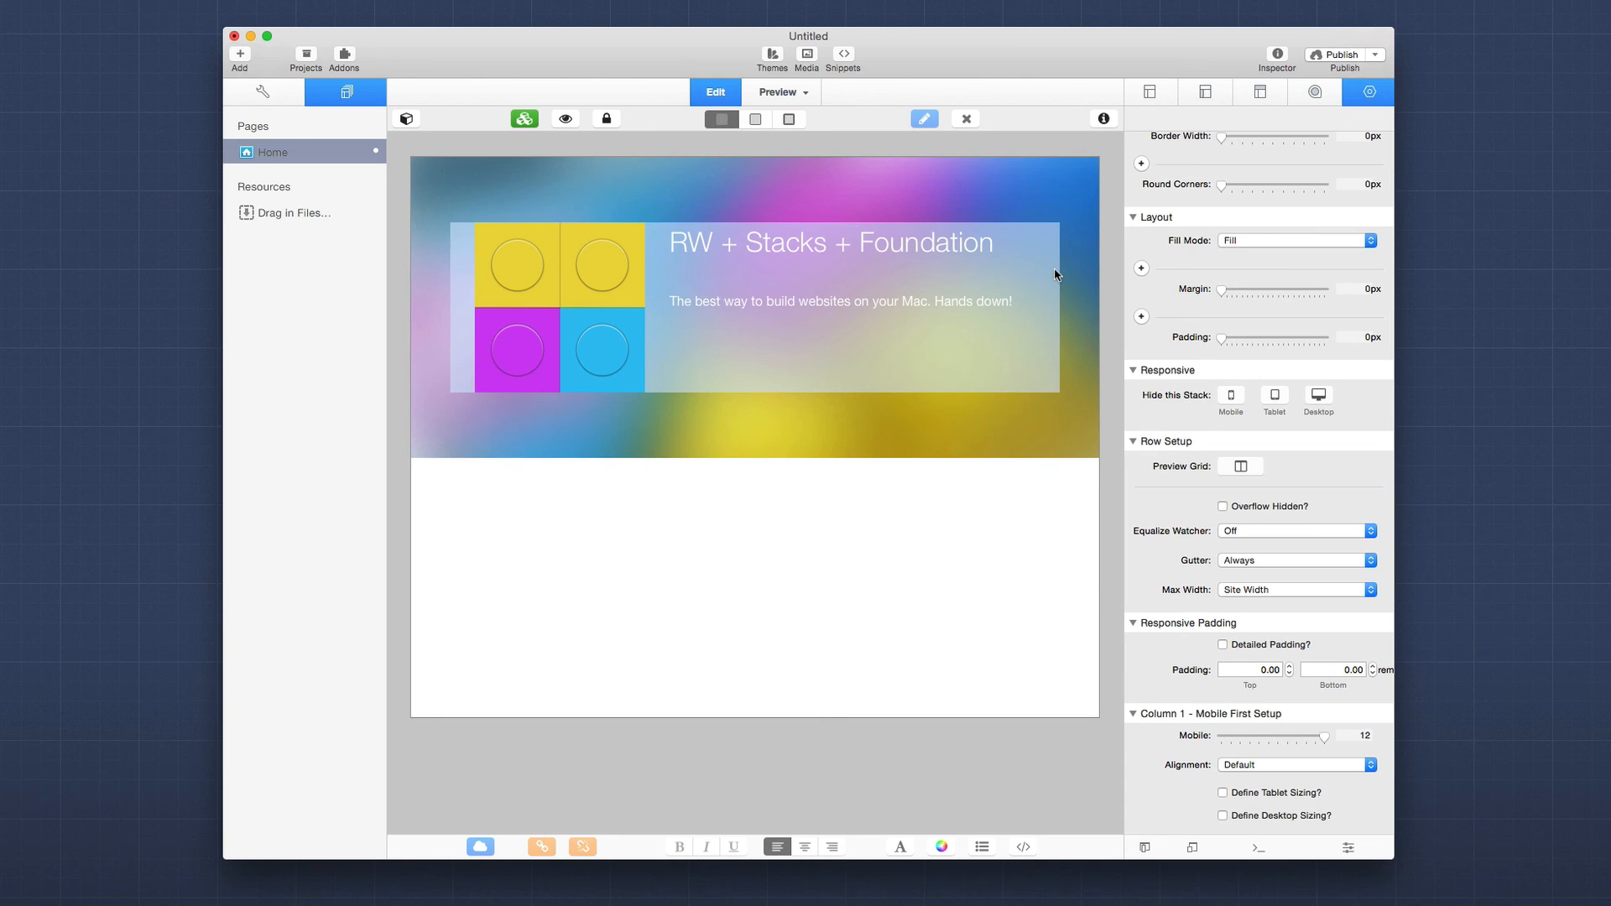
pyautogui.press('super+l')
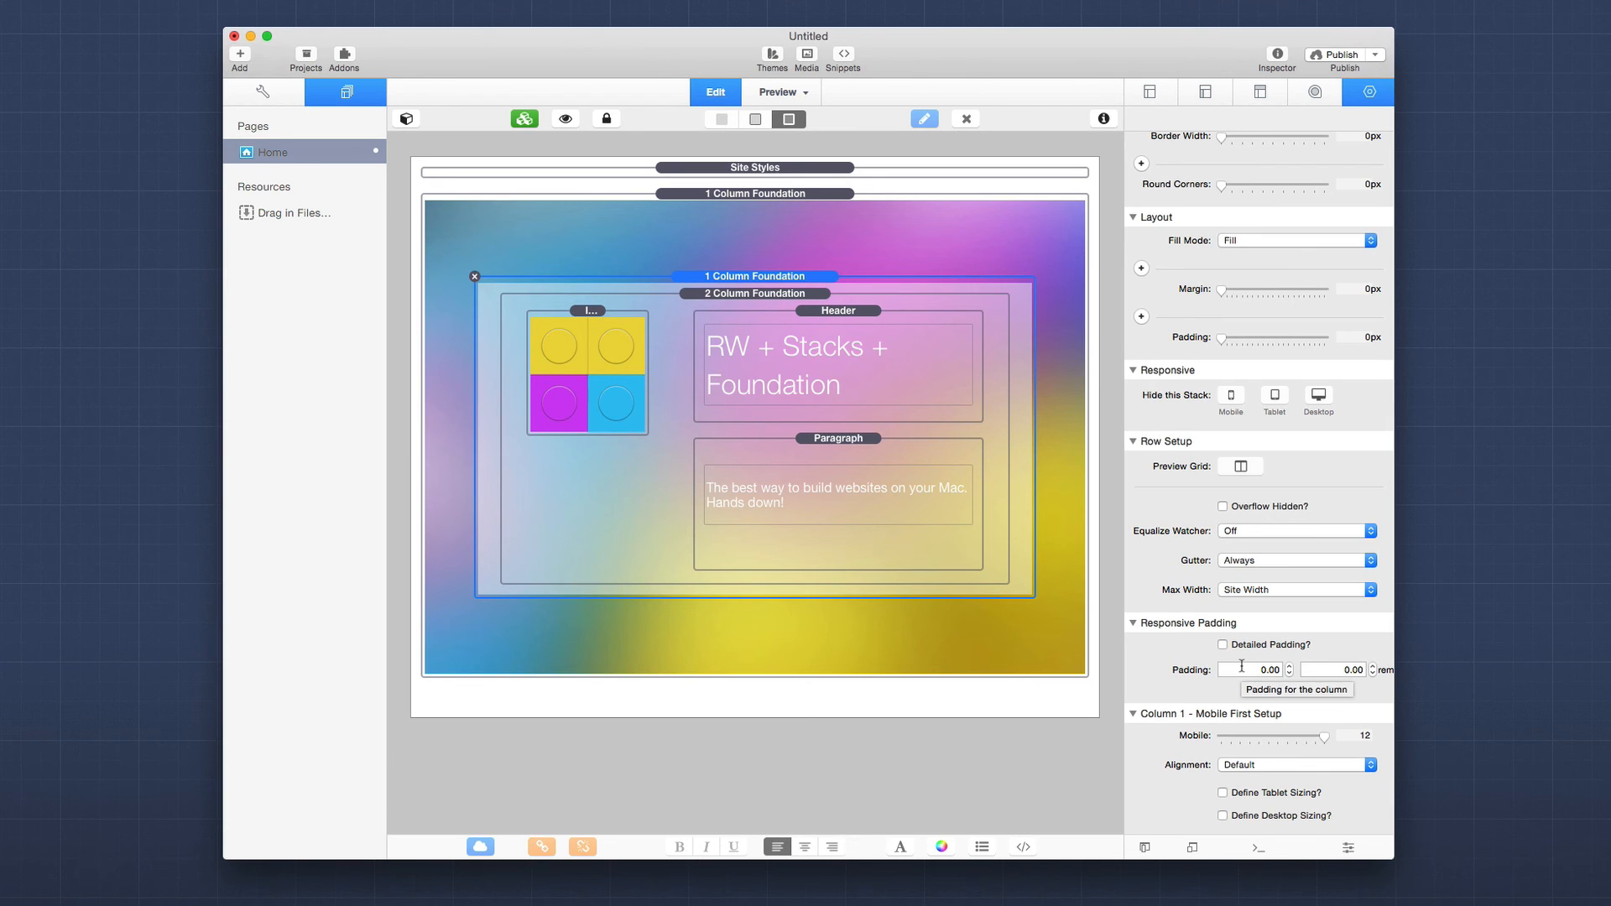
pyautogui.click(1242, 669)
pyautogui.write('2')
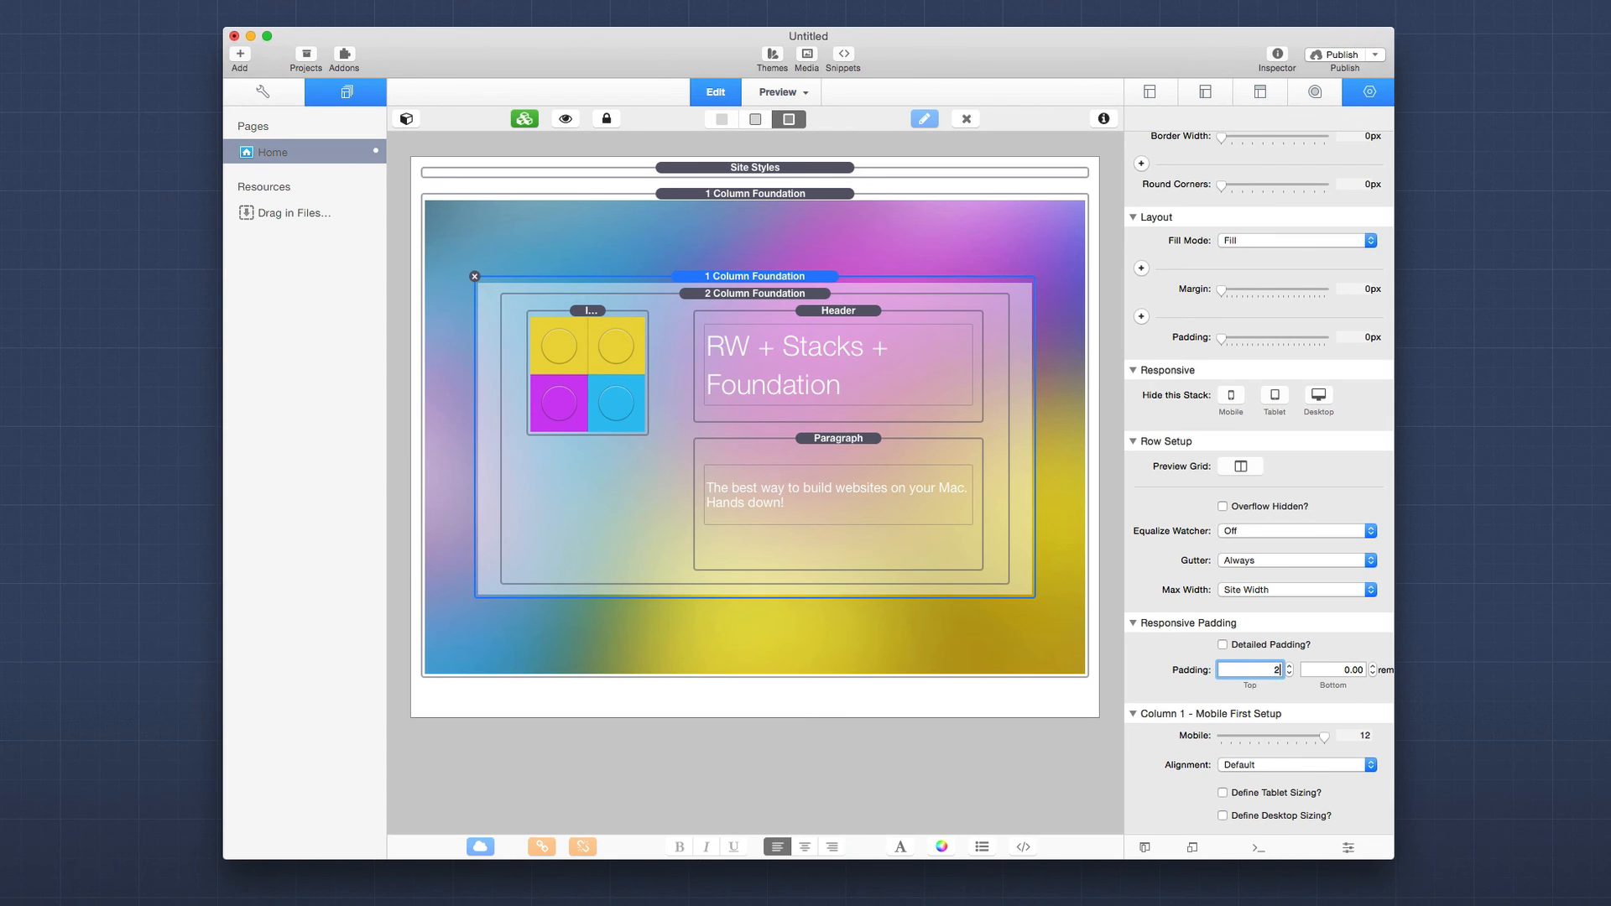
pyautogui.press('Tab')
pyautogui.write('2')
pyautogui.press('Tab')
pyautogui.press('super+l')
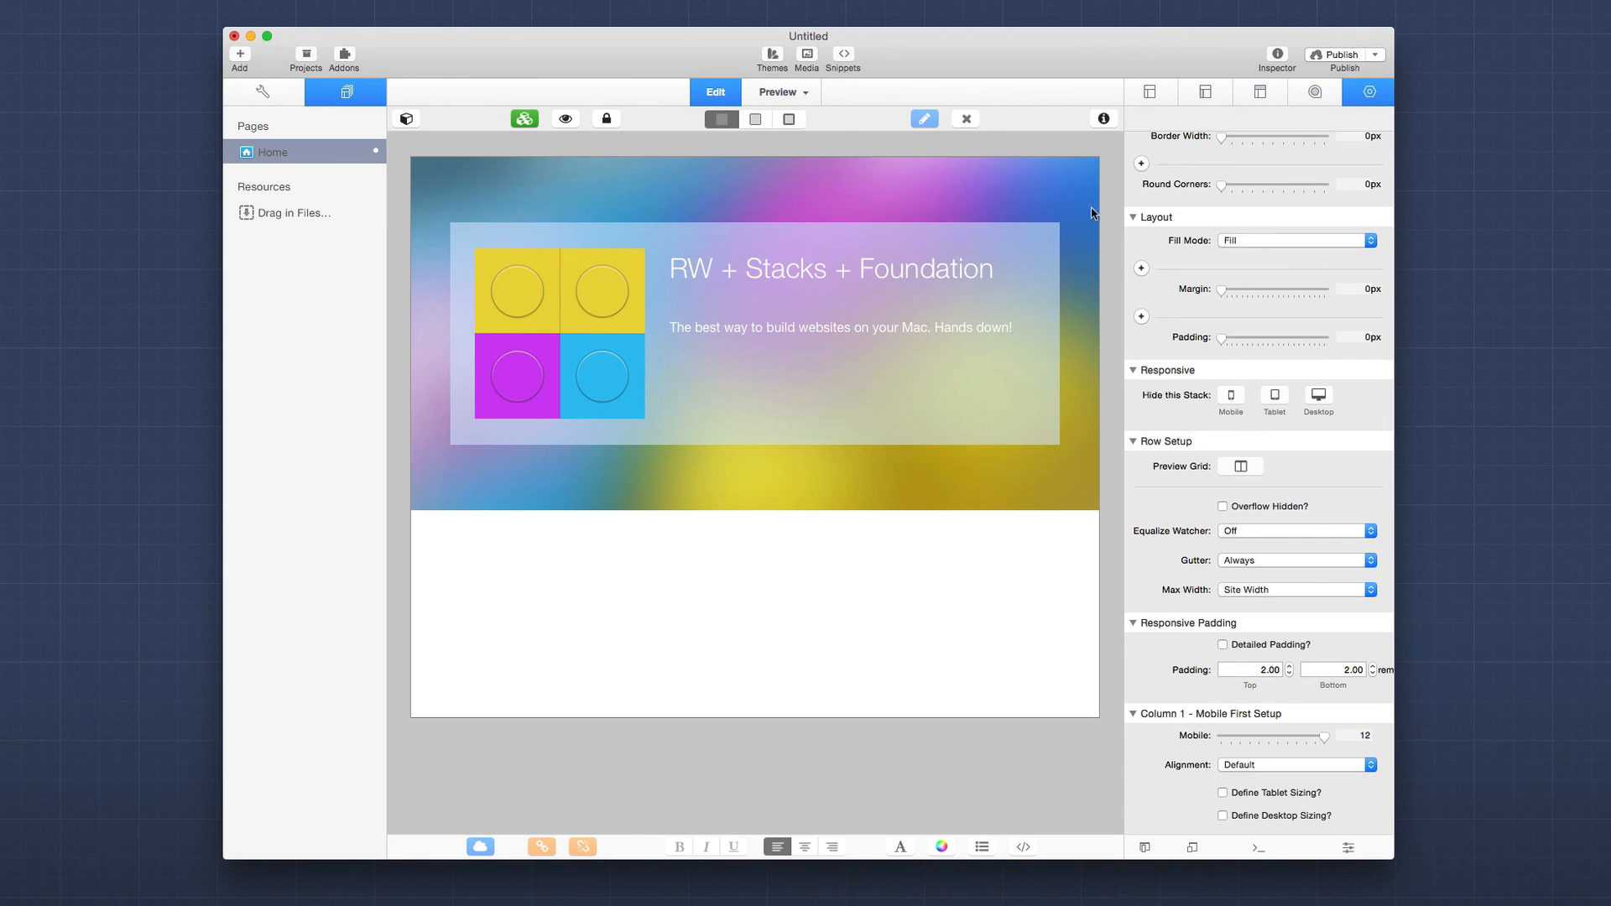
# Preview the page and narrow it to examine the banner's padding at smaller screen widths.
pyautogui.press('super+r')
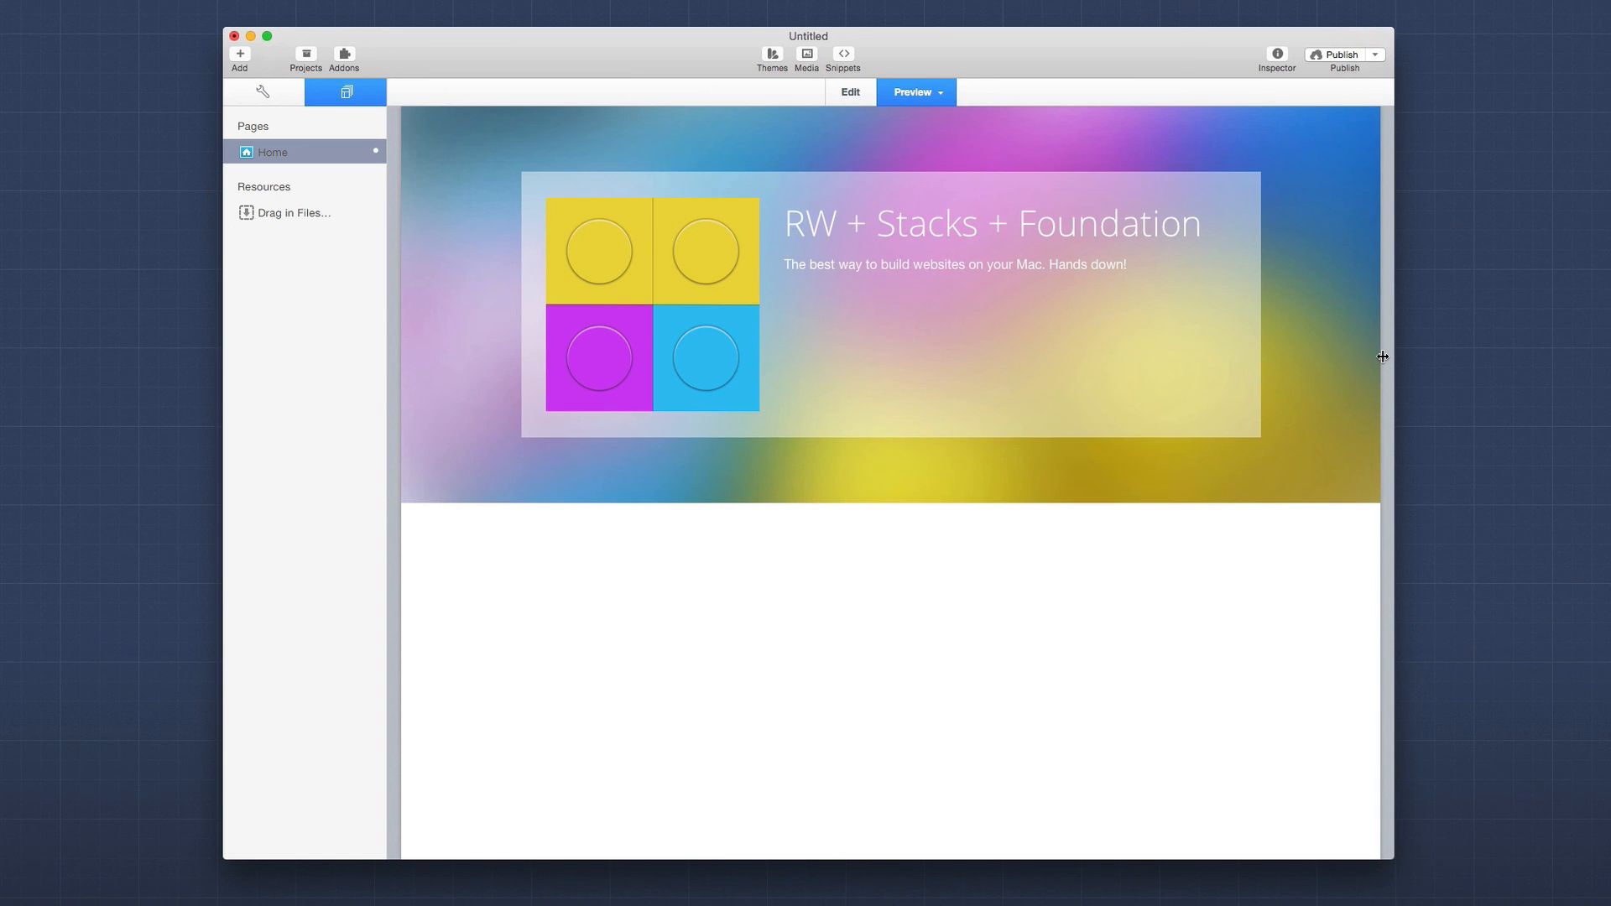
pyautogui.moveTo(1383, 357); pyautogui.dragTo(1179, 371)
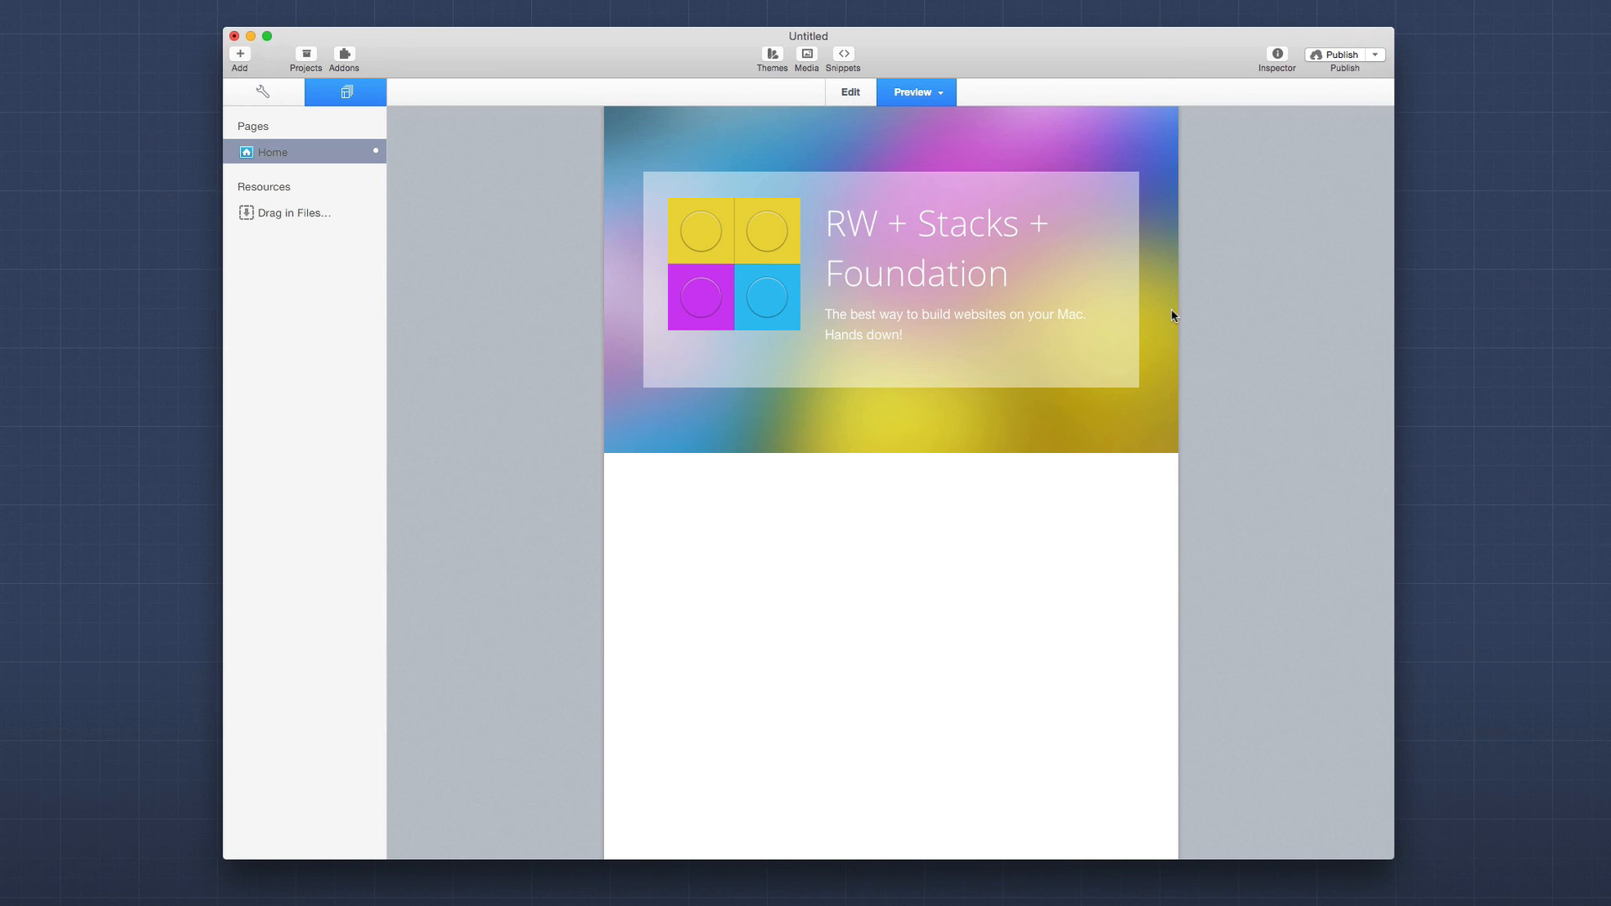
pyautogui.moveTo(1181, 311); pyautogui.dragTo(1027, 318)
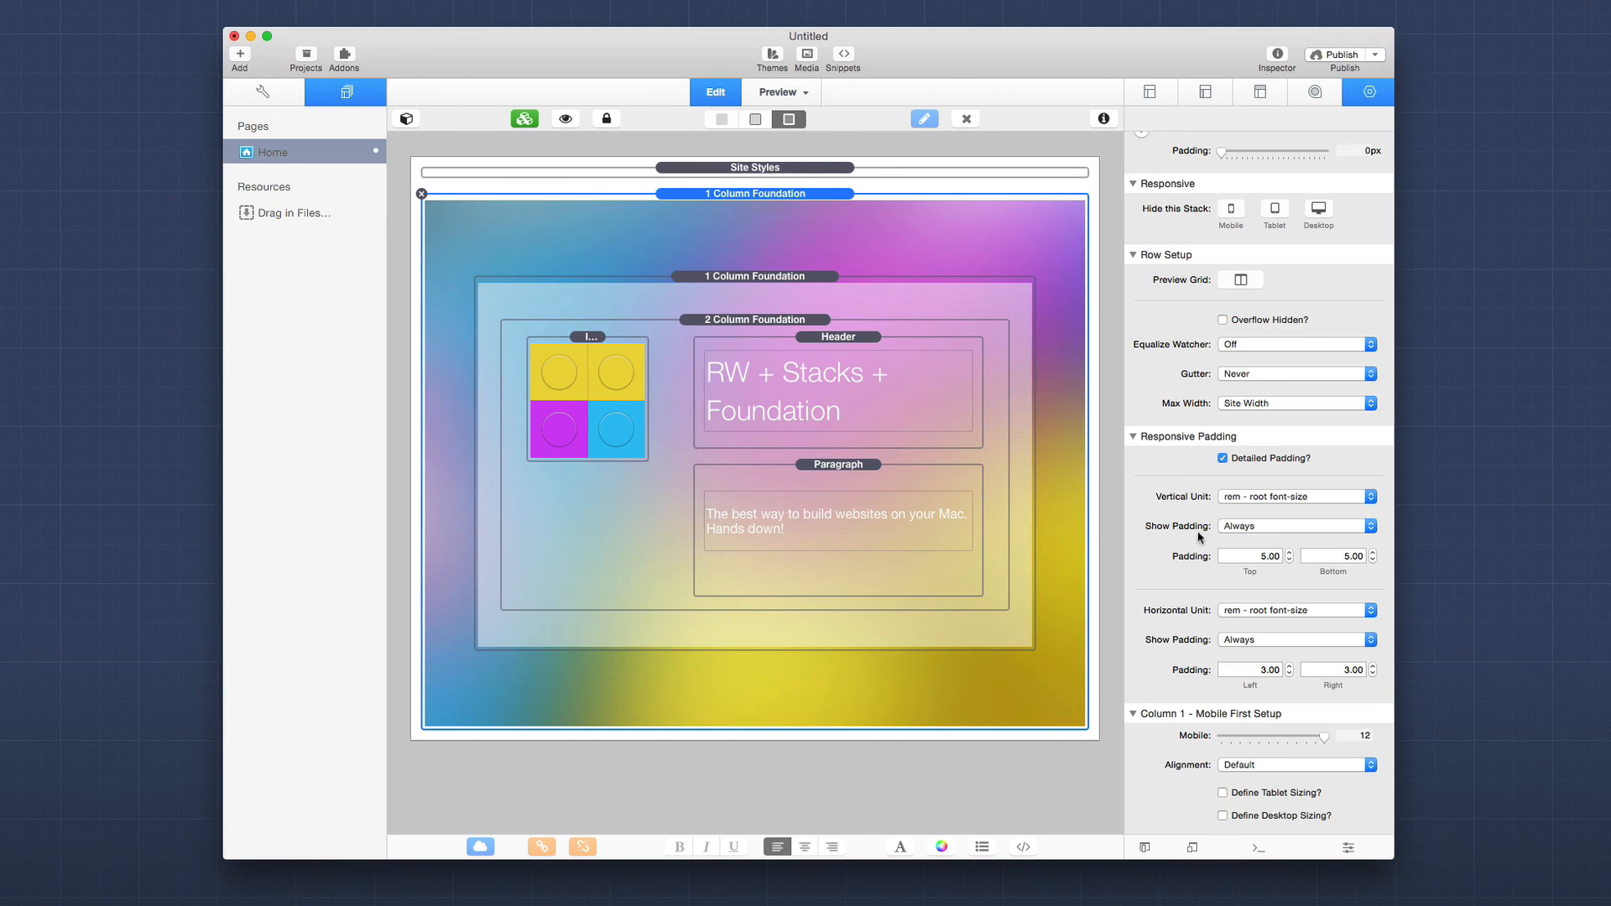
# Show the outer 1 Column Foundation's vertical and horizontal padding only at Desktop+.
pyautogui.click(1269, 526)
pyautogui.click(1272, 552)
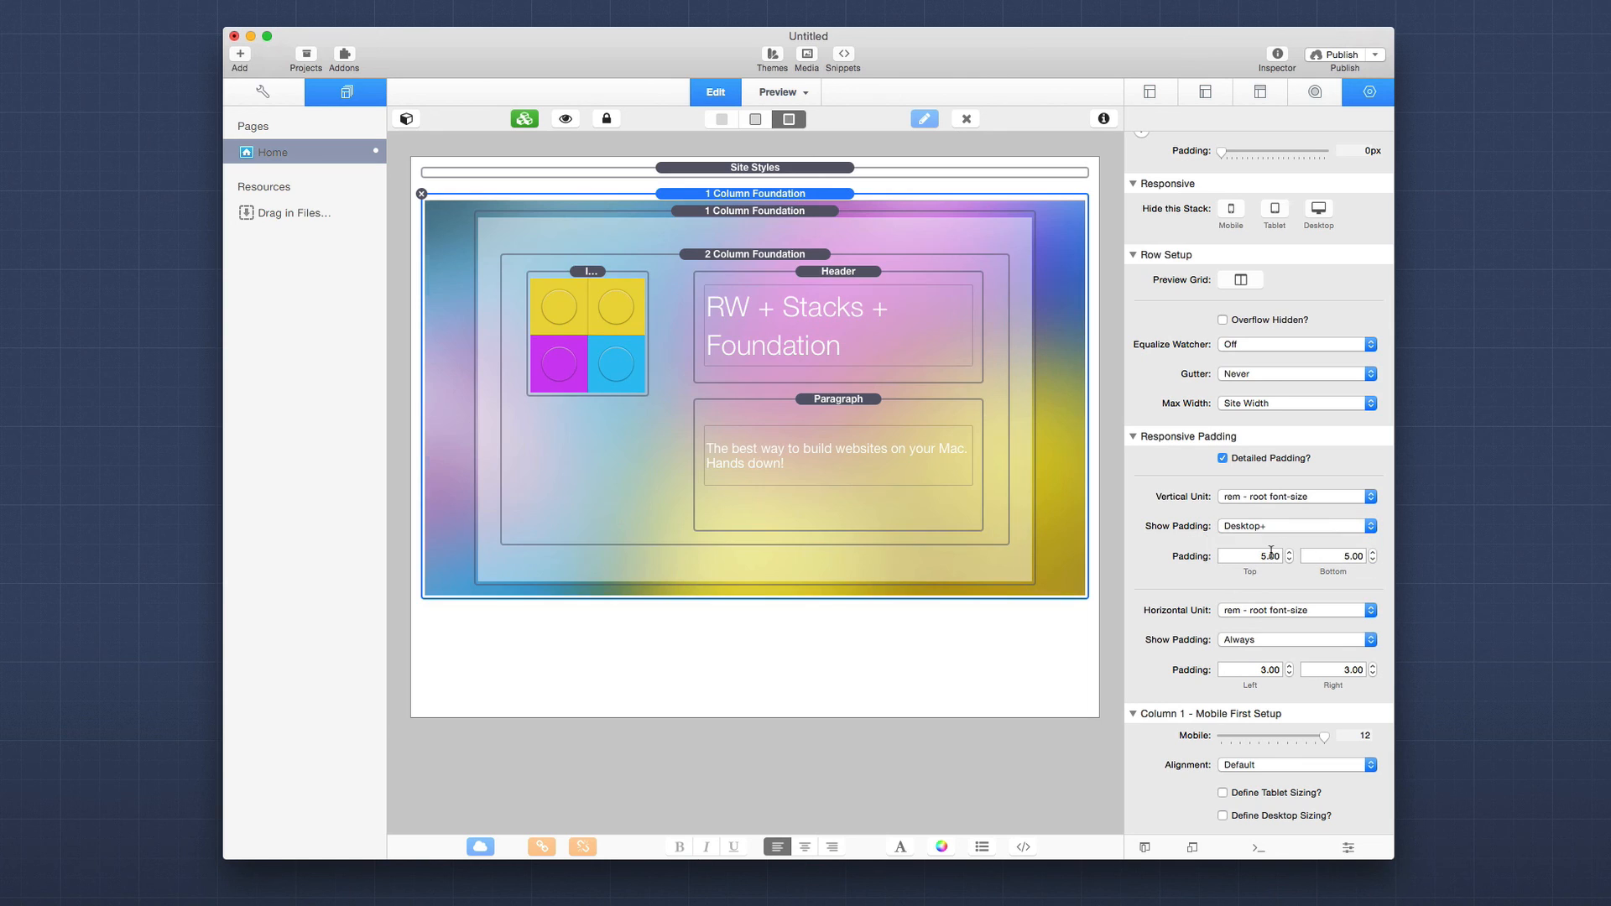
pyautogui.click(1245, 642)
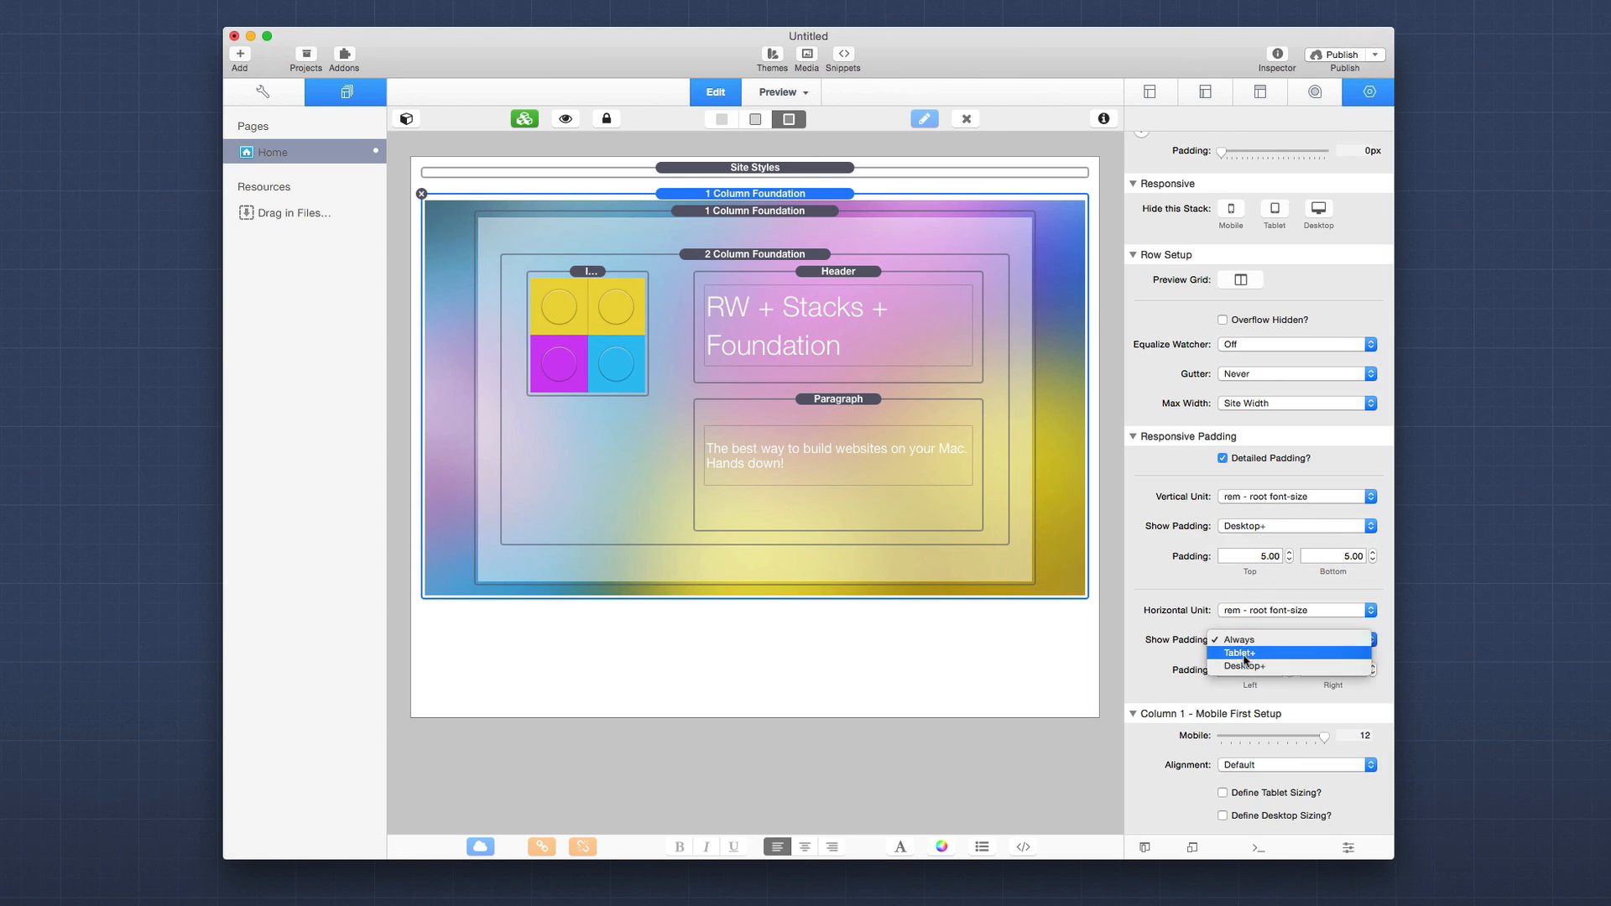
pyautogui.click(1227, 663)
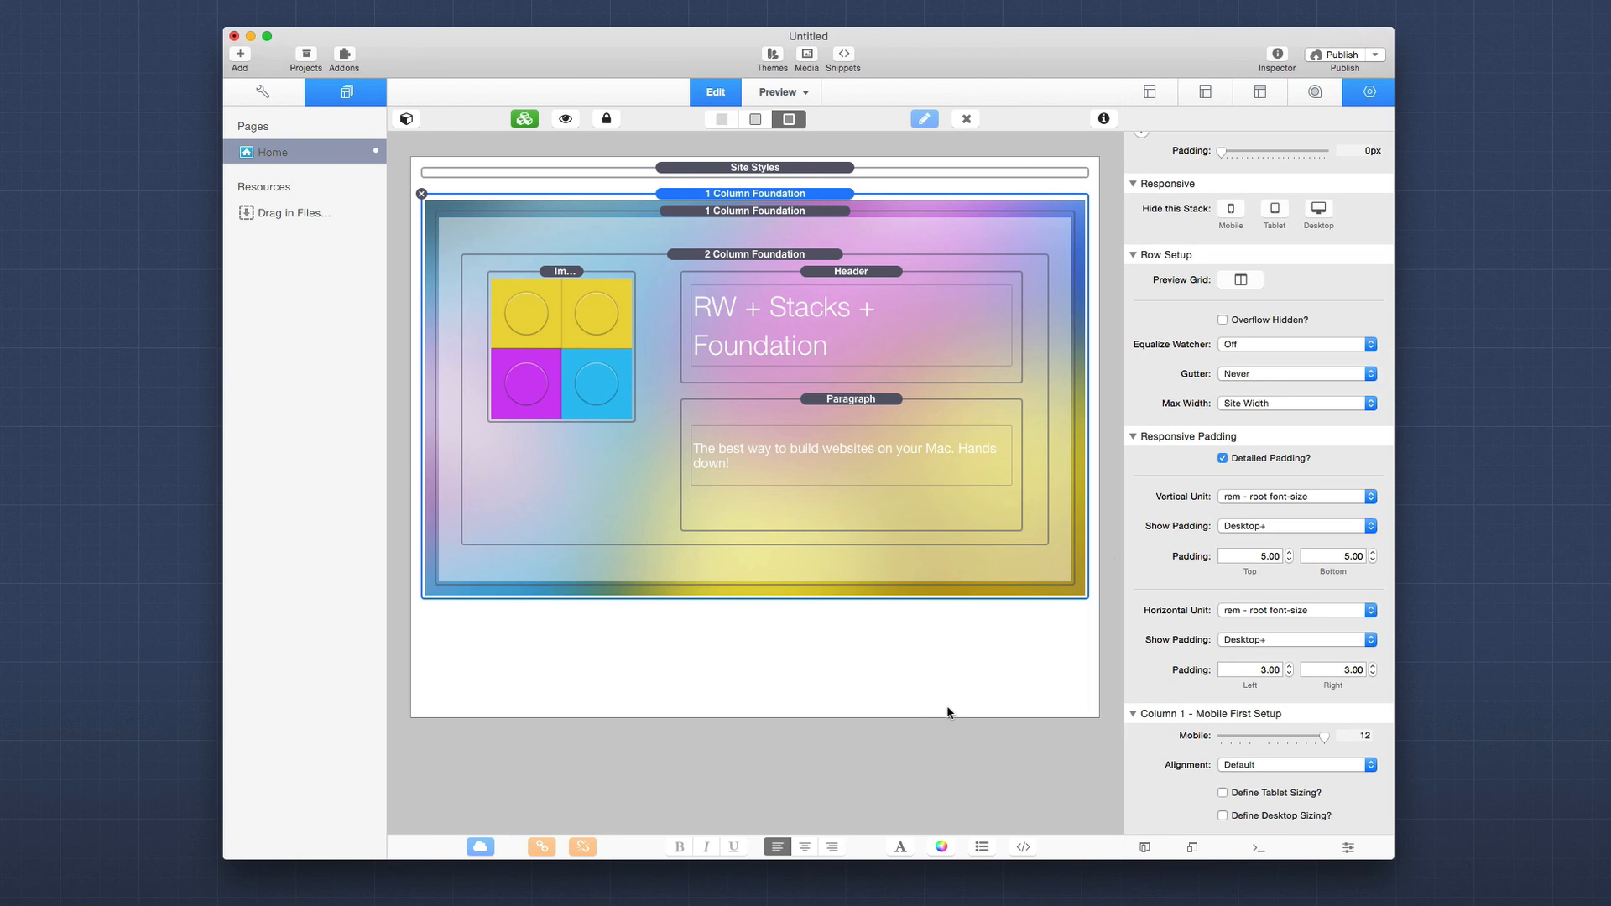
# Preview the page with the inspector hidden and check the banner from desktop down to mobile width.
pyautogui.click(1277, 54)
pyautogui.click(909, 94)
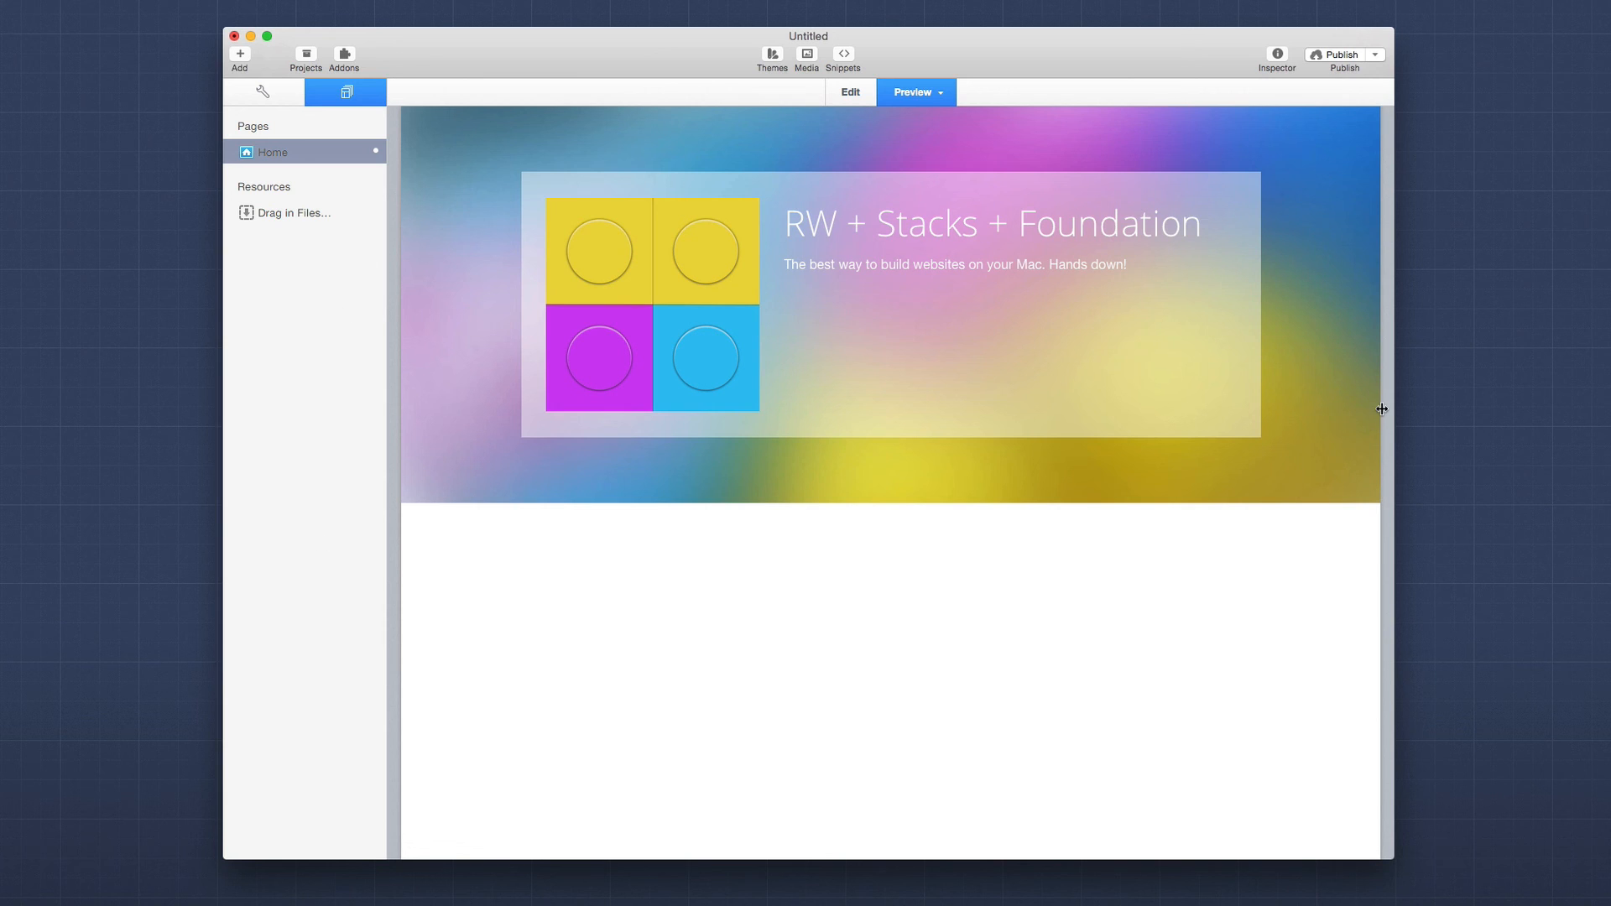
pyautogui.moveTo(1382, 408); pyautogui.dragTo(1279, 409)
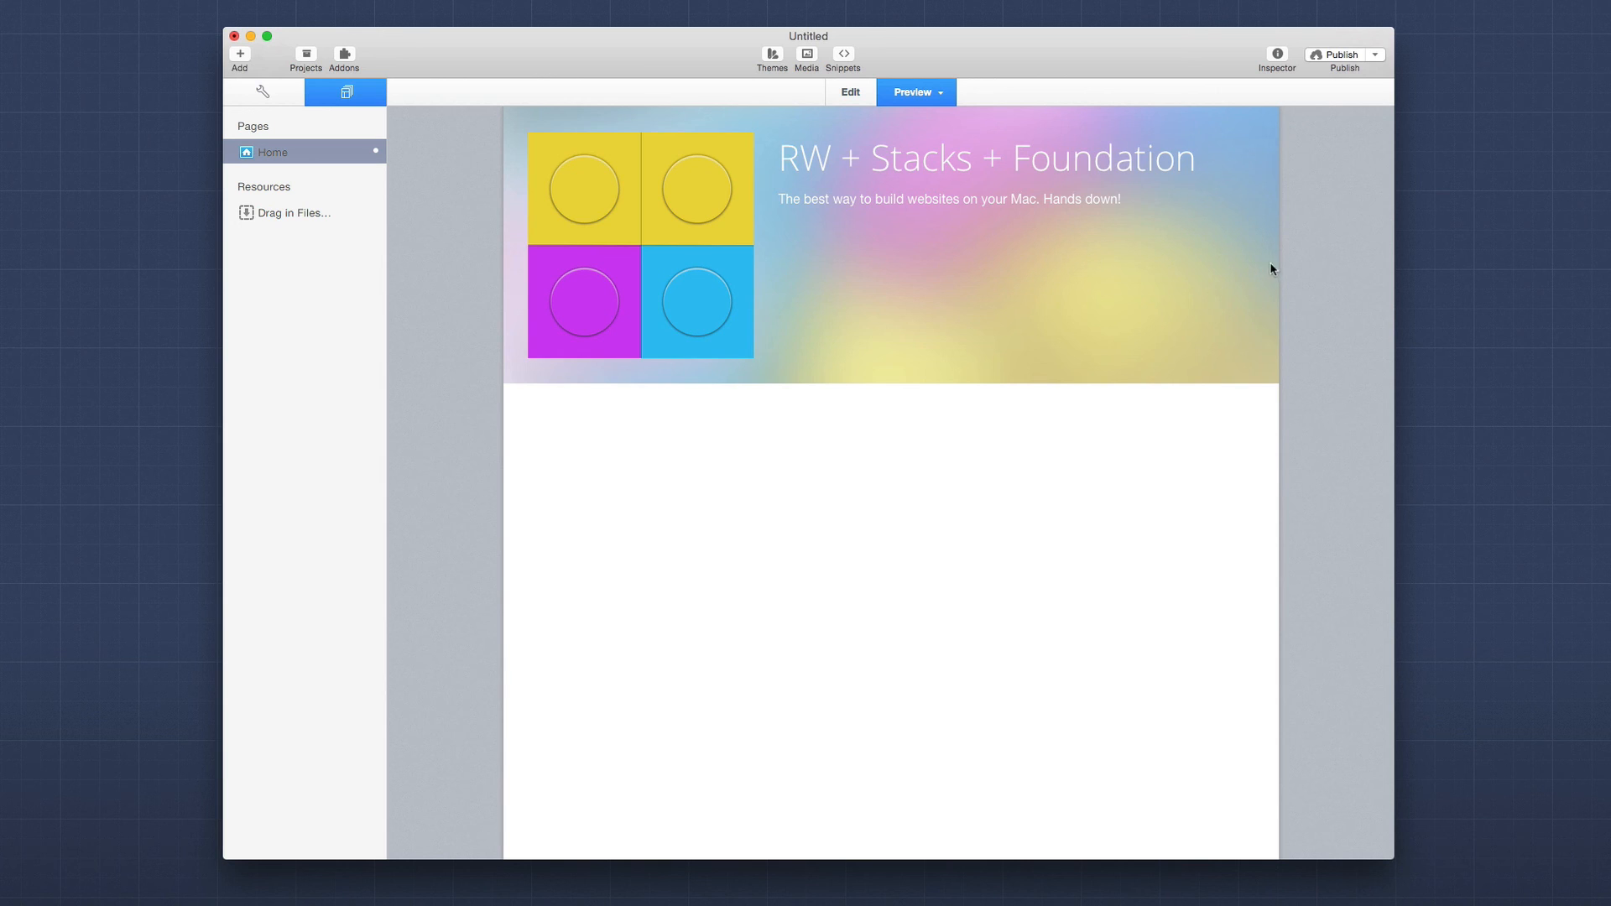
pyautogui.moveTo(1282, 265); pyautogui.dragTo(962, 252)
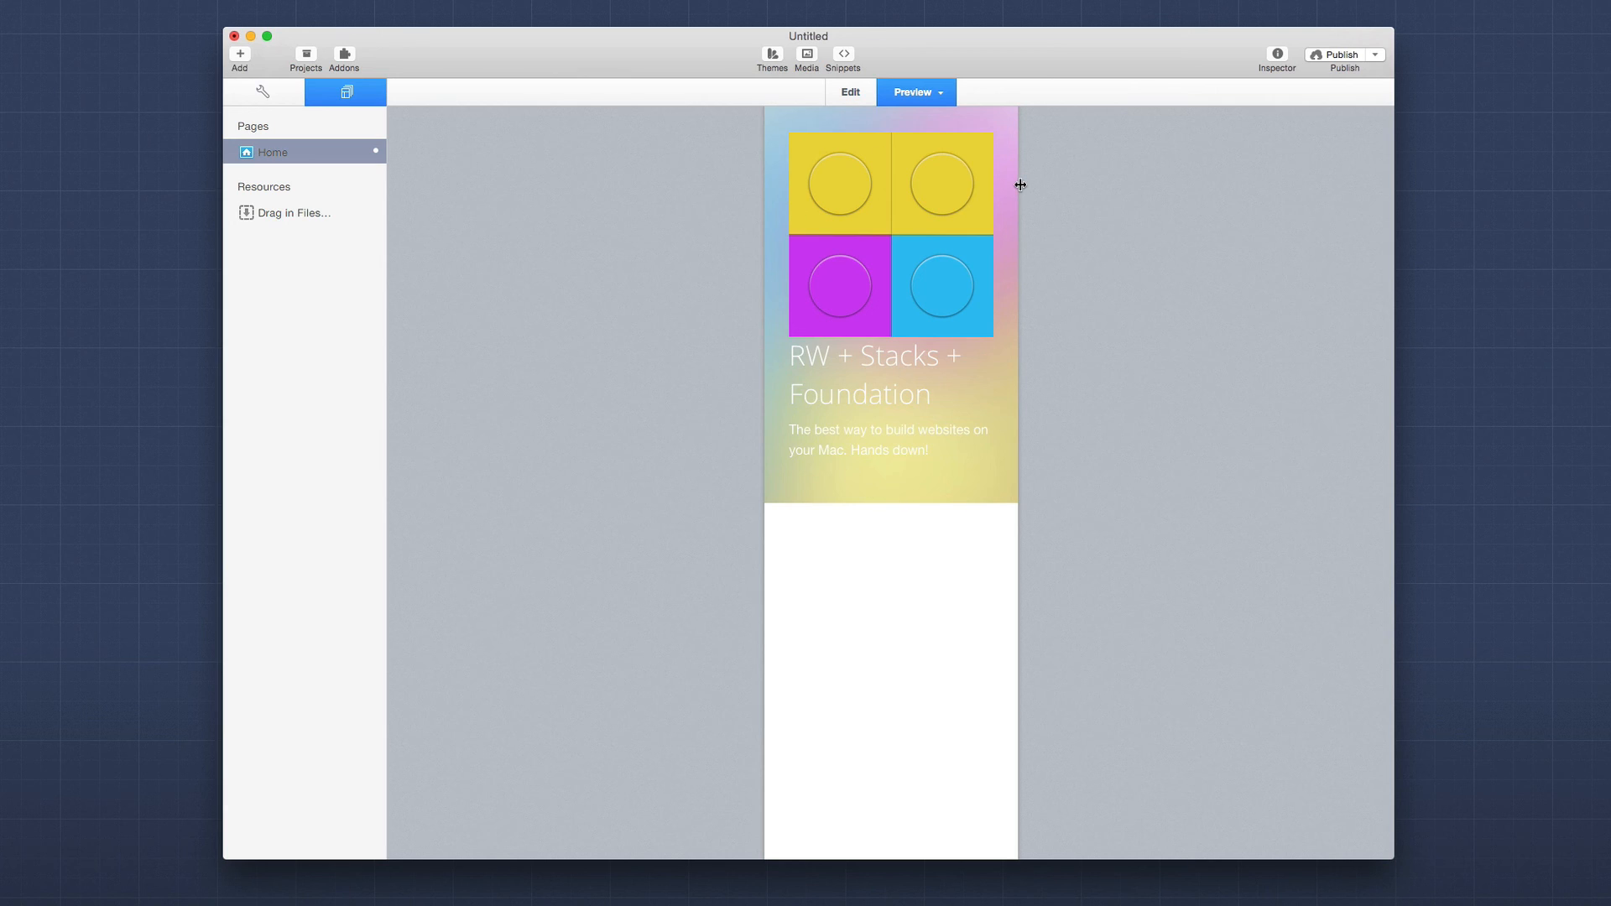
pyautogui.moveTo(1021, 184); pyautogui.dragTo(1025, 316)
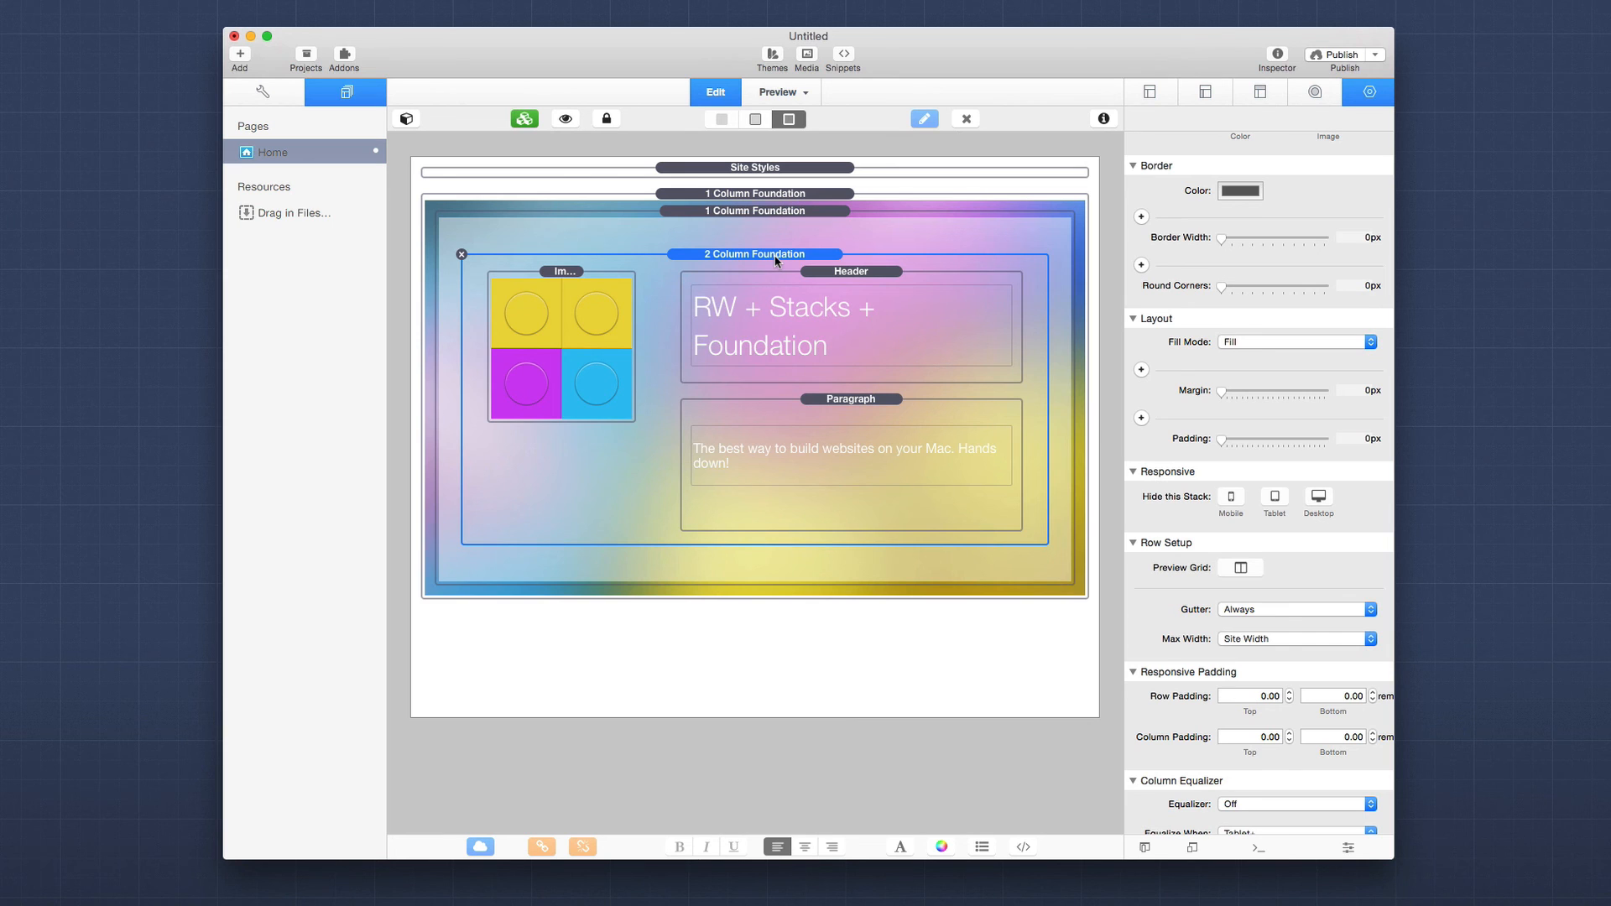
# Set the 2 Column Foundation's top column padding and bottom row padding to 1 rem each.
pyautogui.scroll(-10, 1226, 528)
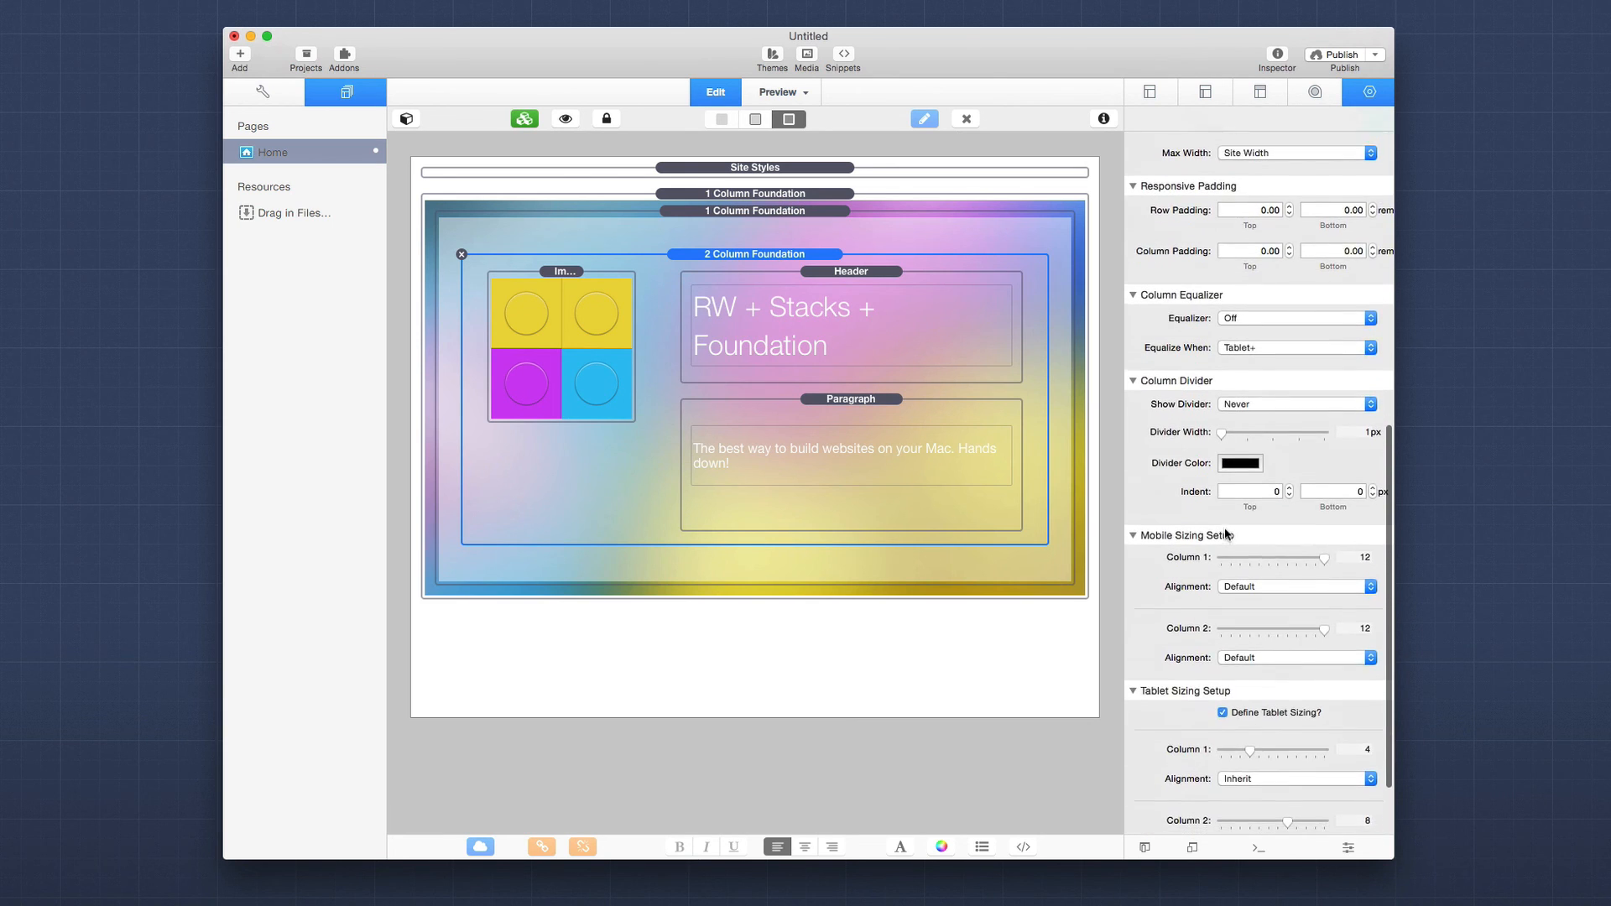
pyautogui.scroll(5, 1226, 534)
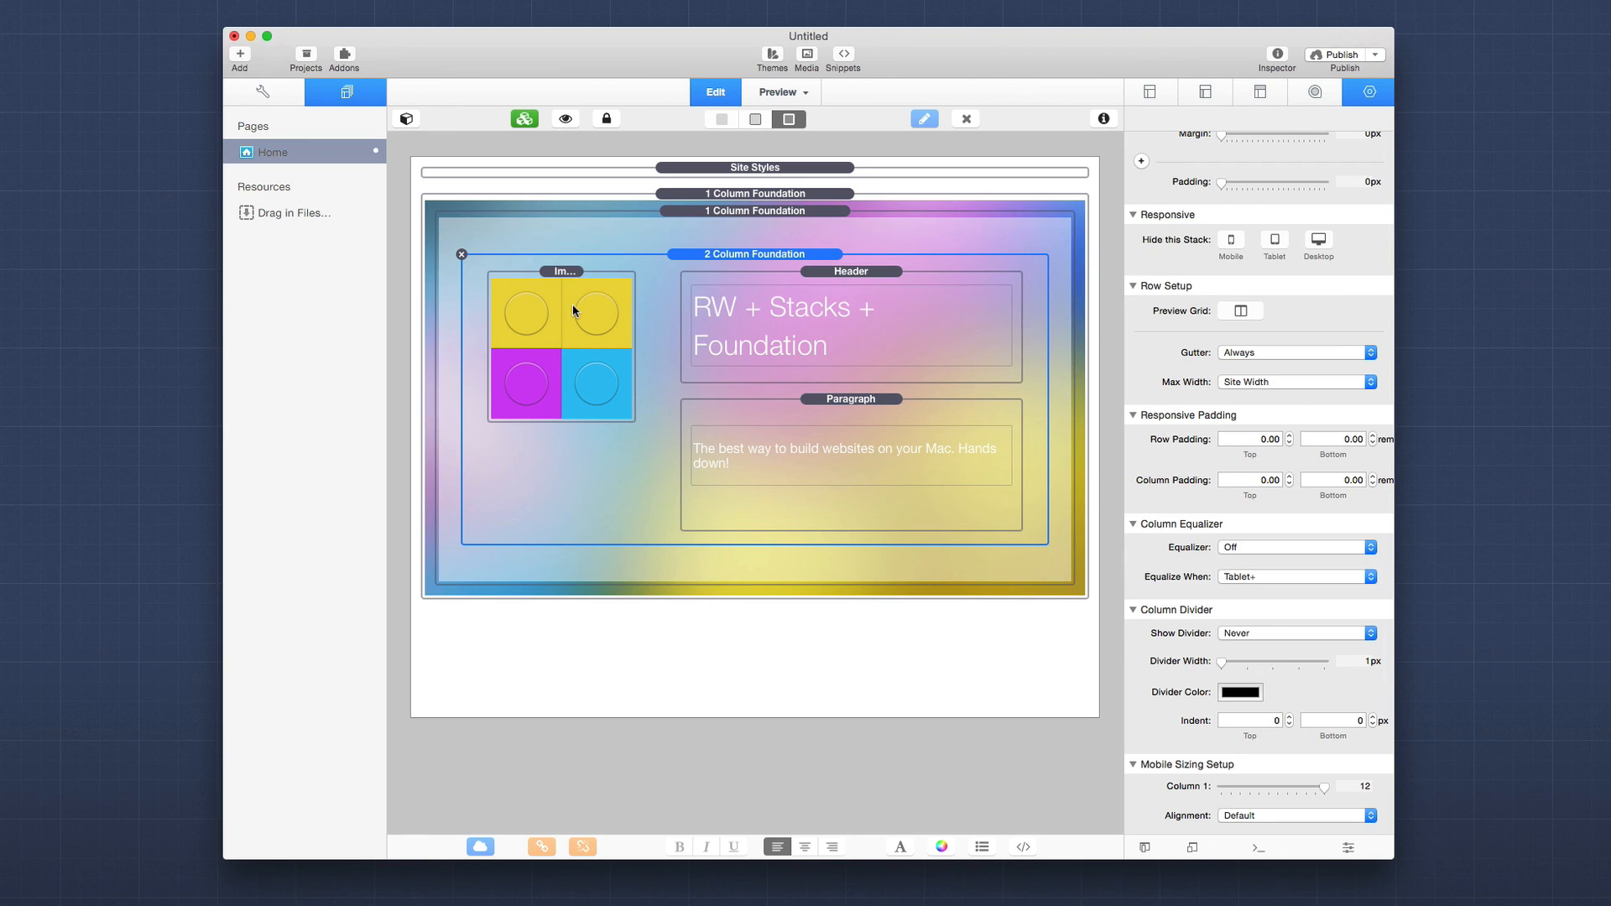
pyautogui.click(1238, 479)
pyautogui.write('1')
pyautogui.press('Tab')
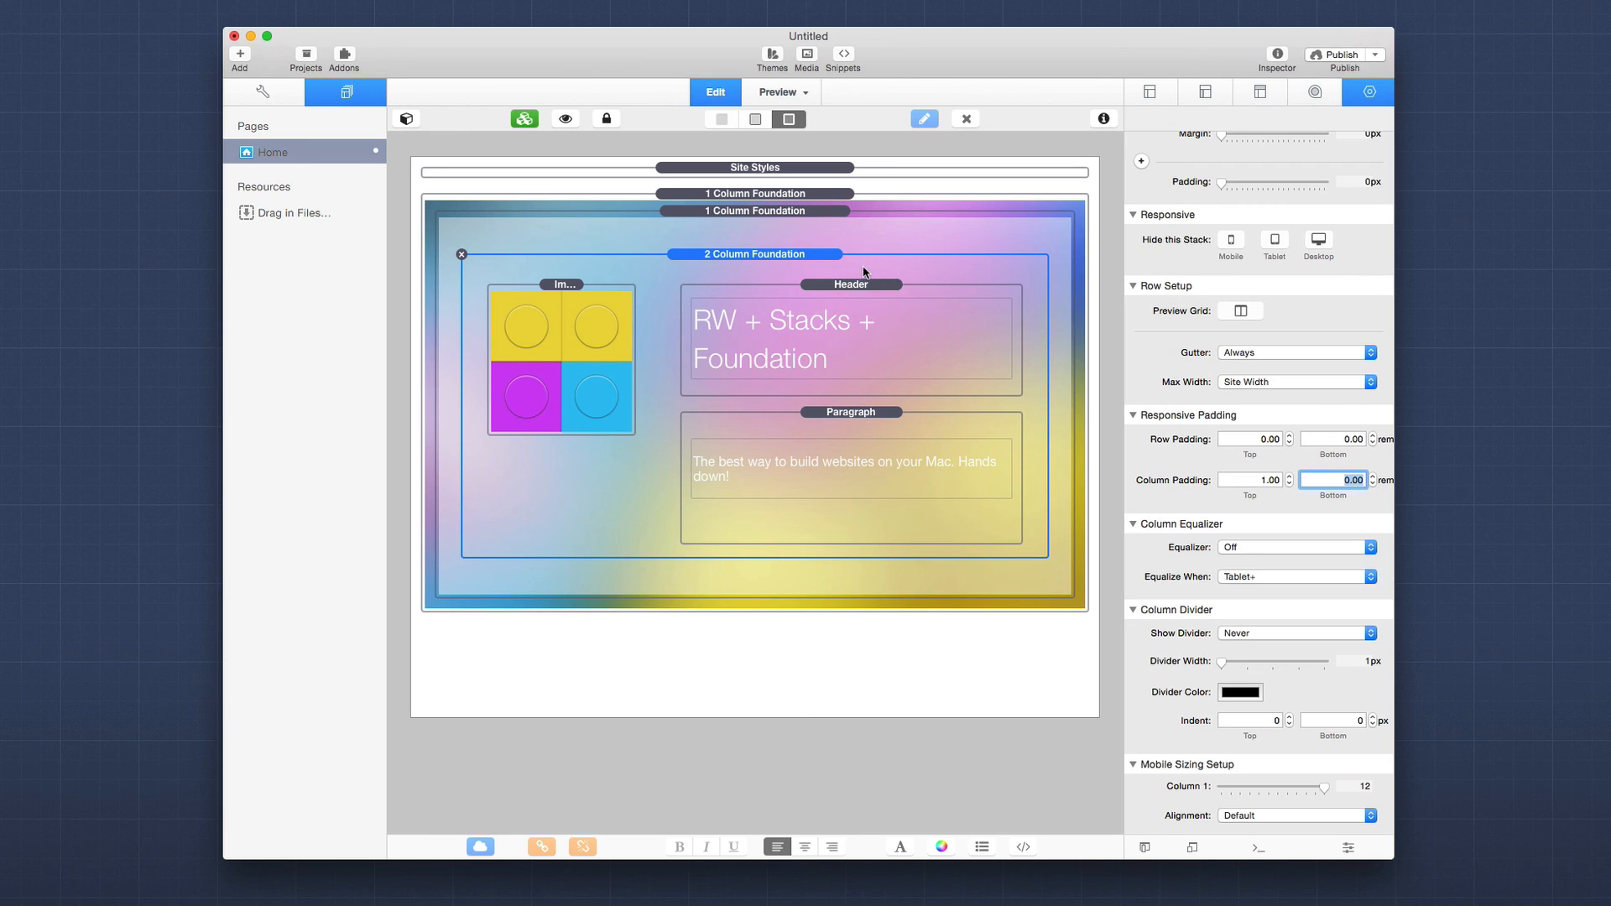
pyautogui.click(1339, 438)
pyautogui.write('1')
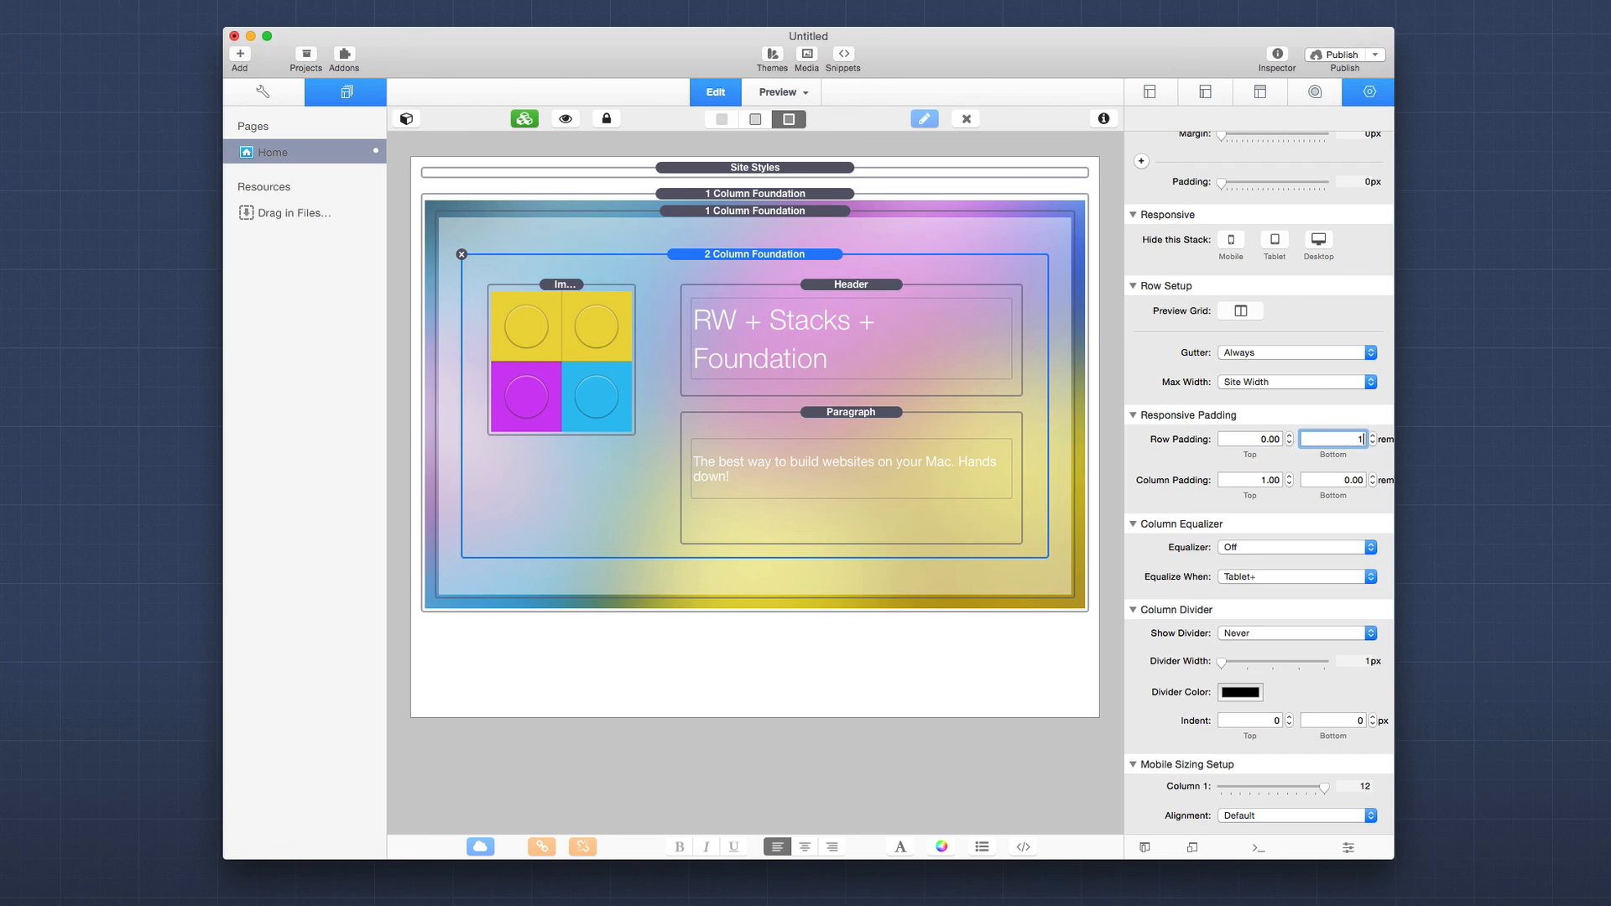
pyautogui.press('Tab')
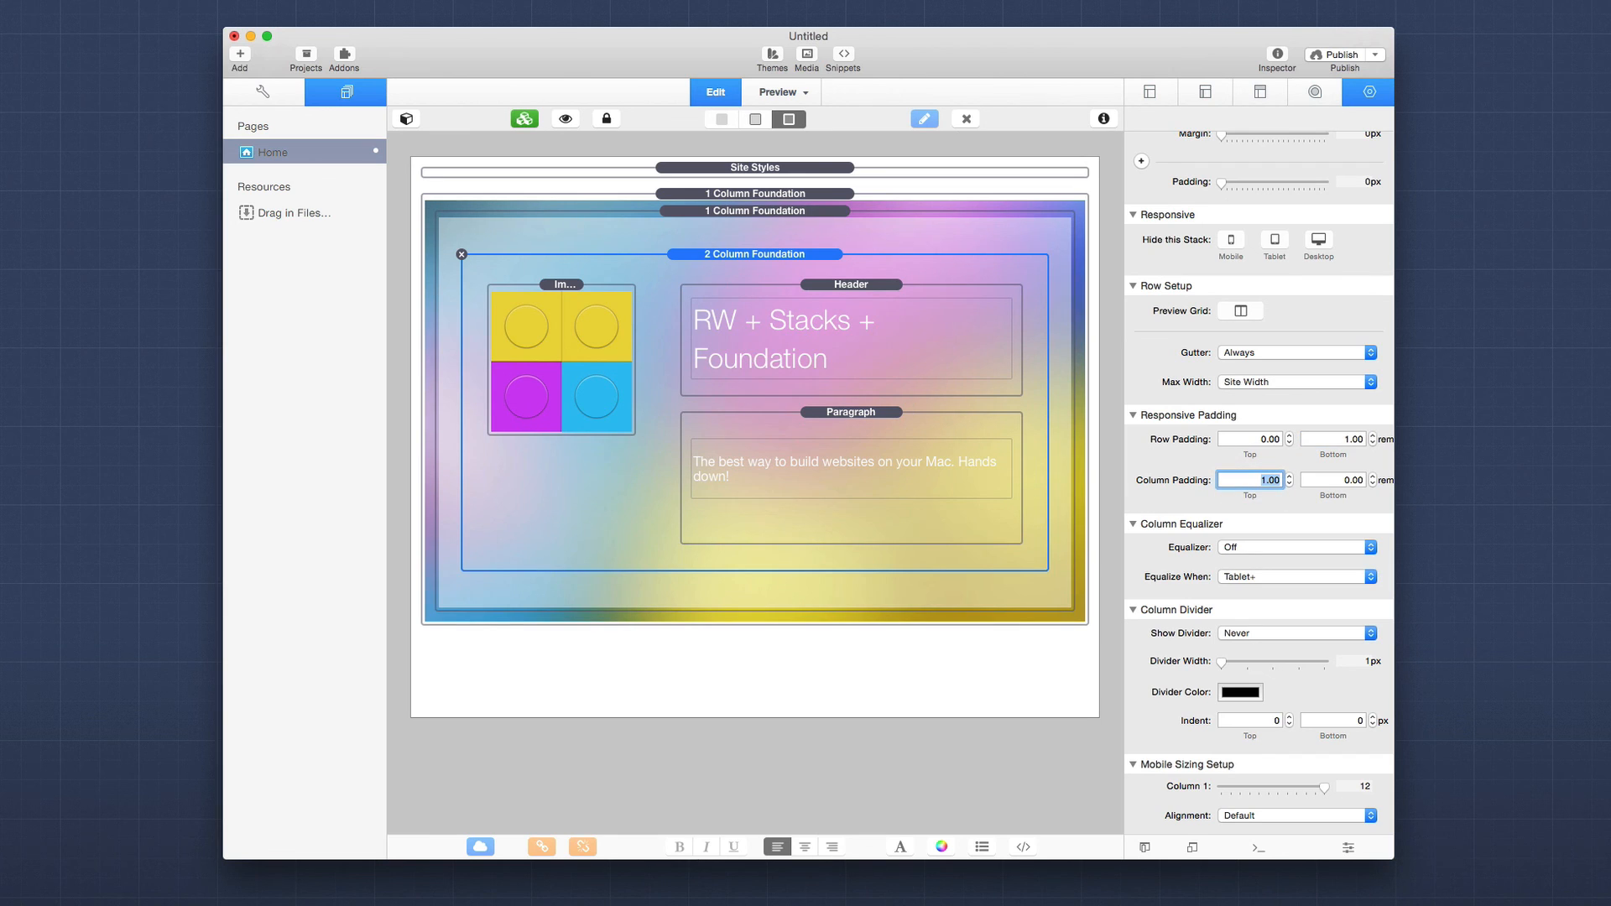
# Center-align the banner's Header and Paragraph text.
pyautogui.click(820, 290)
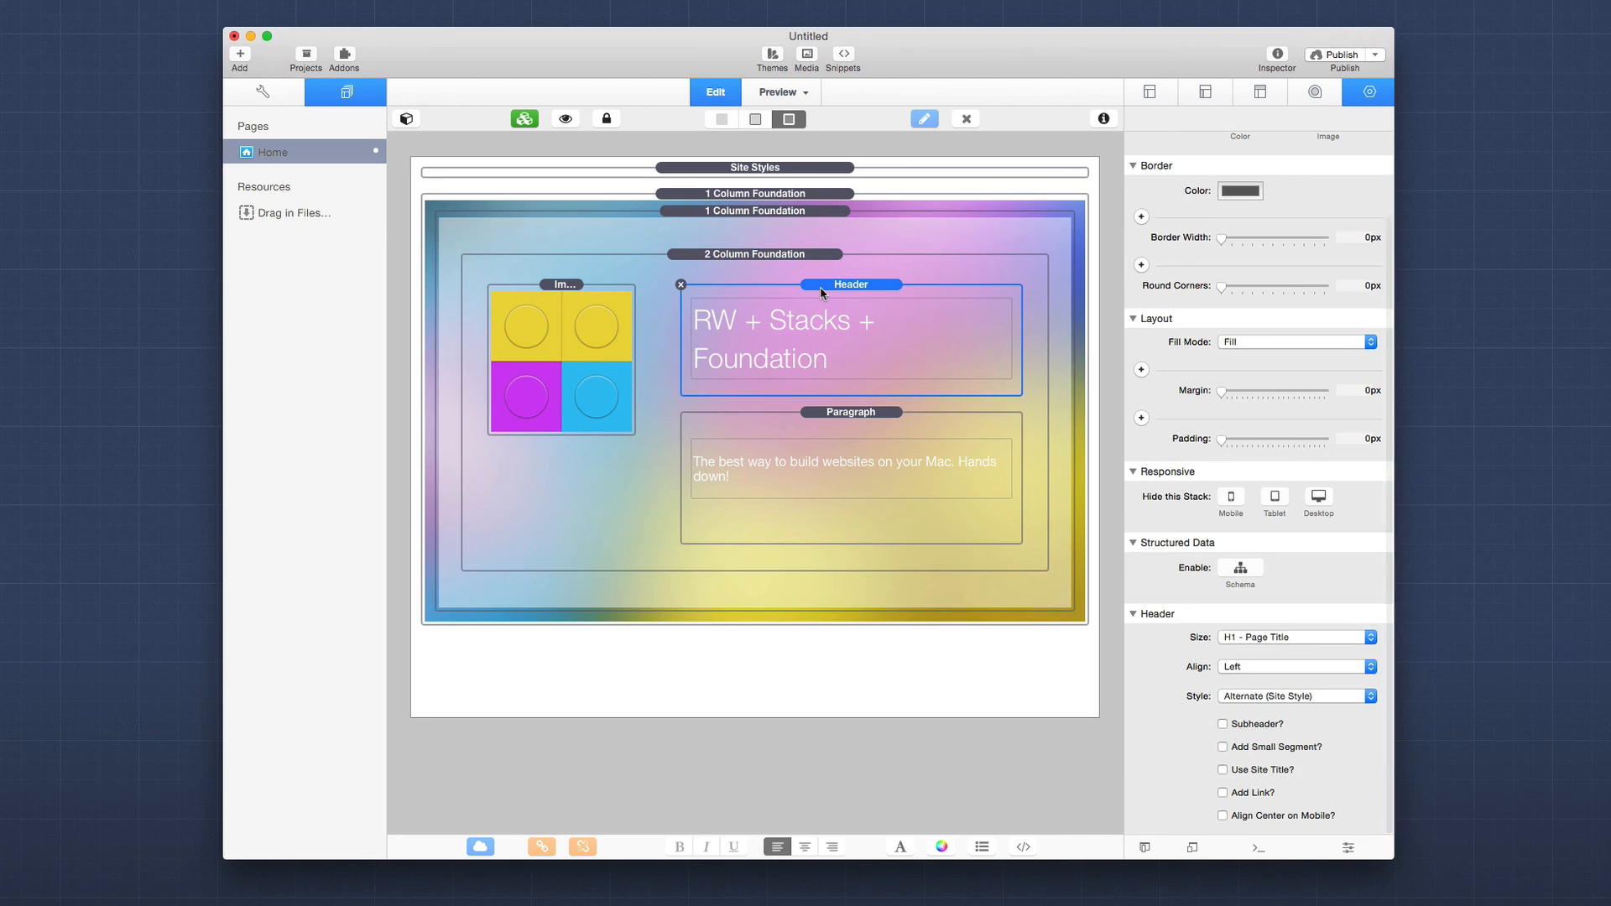
pyautogui.click(1256, 665)
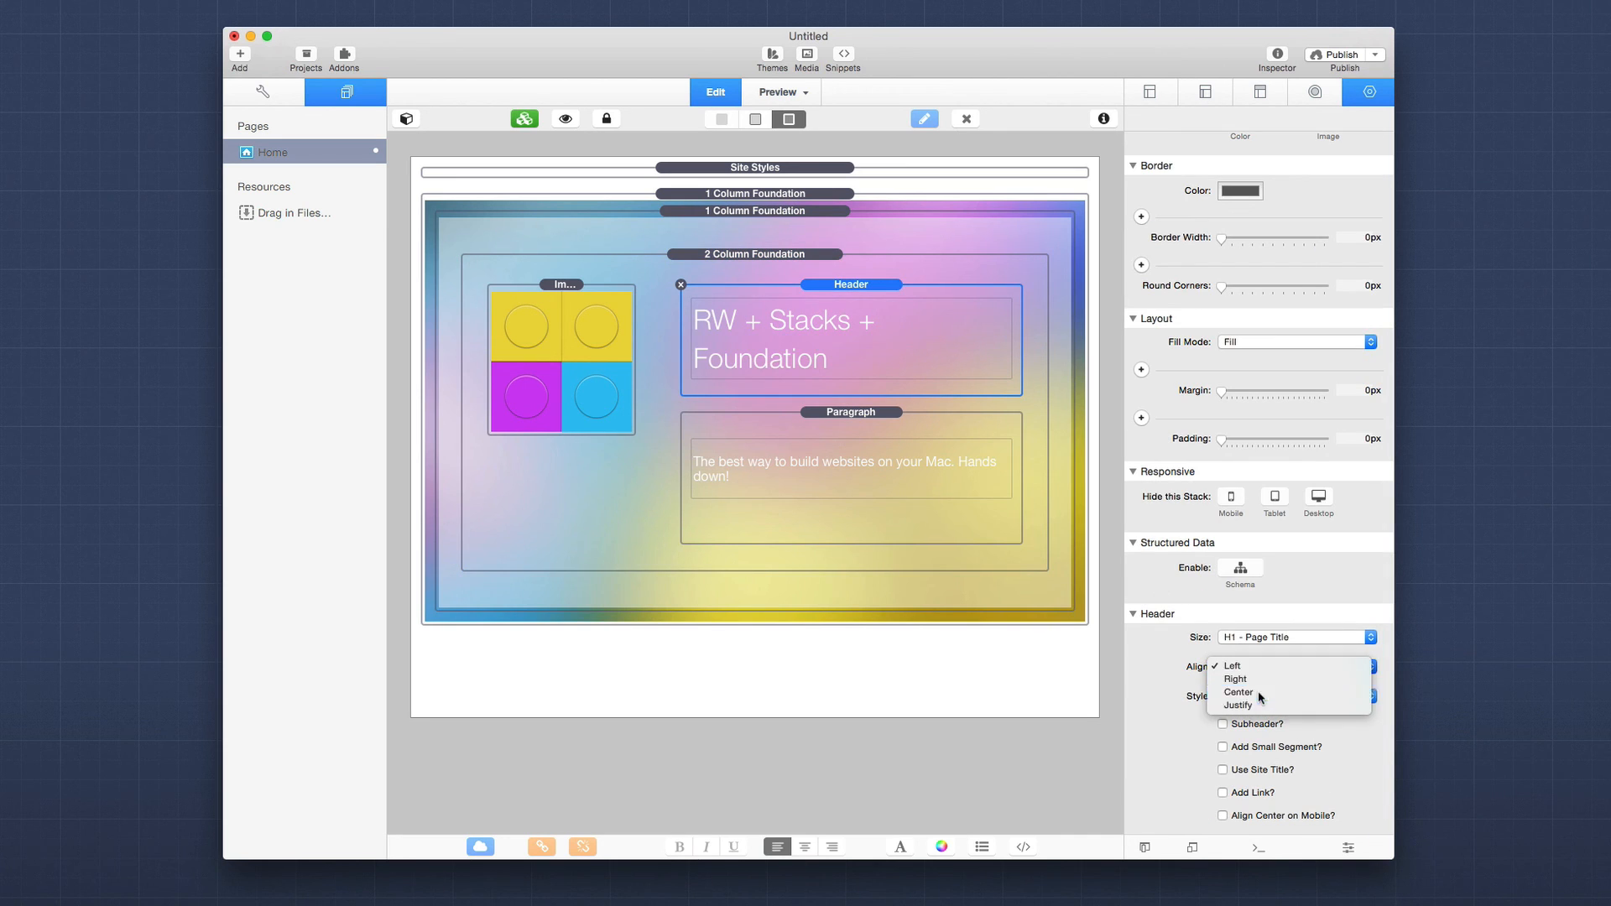
pyautogui.click(1259, 692)
pyautogui.click(867, 420)
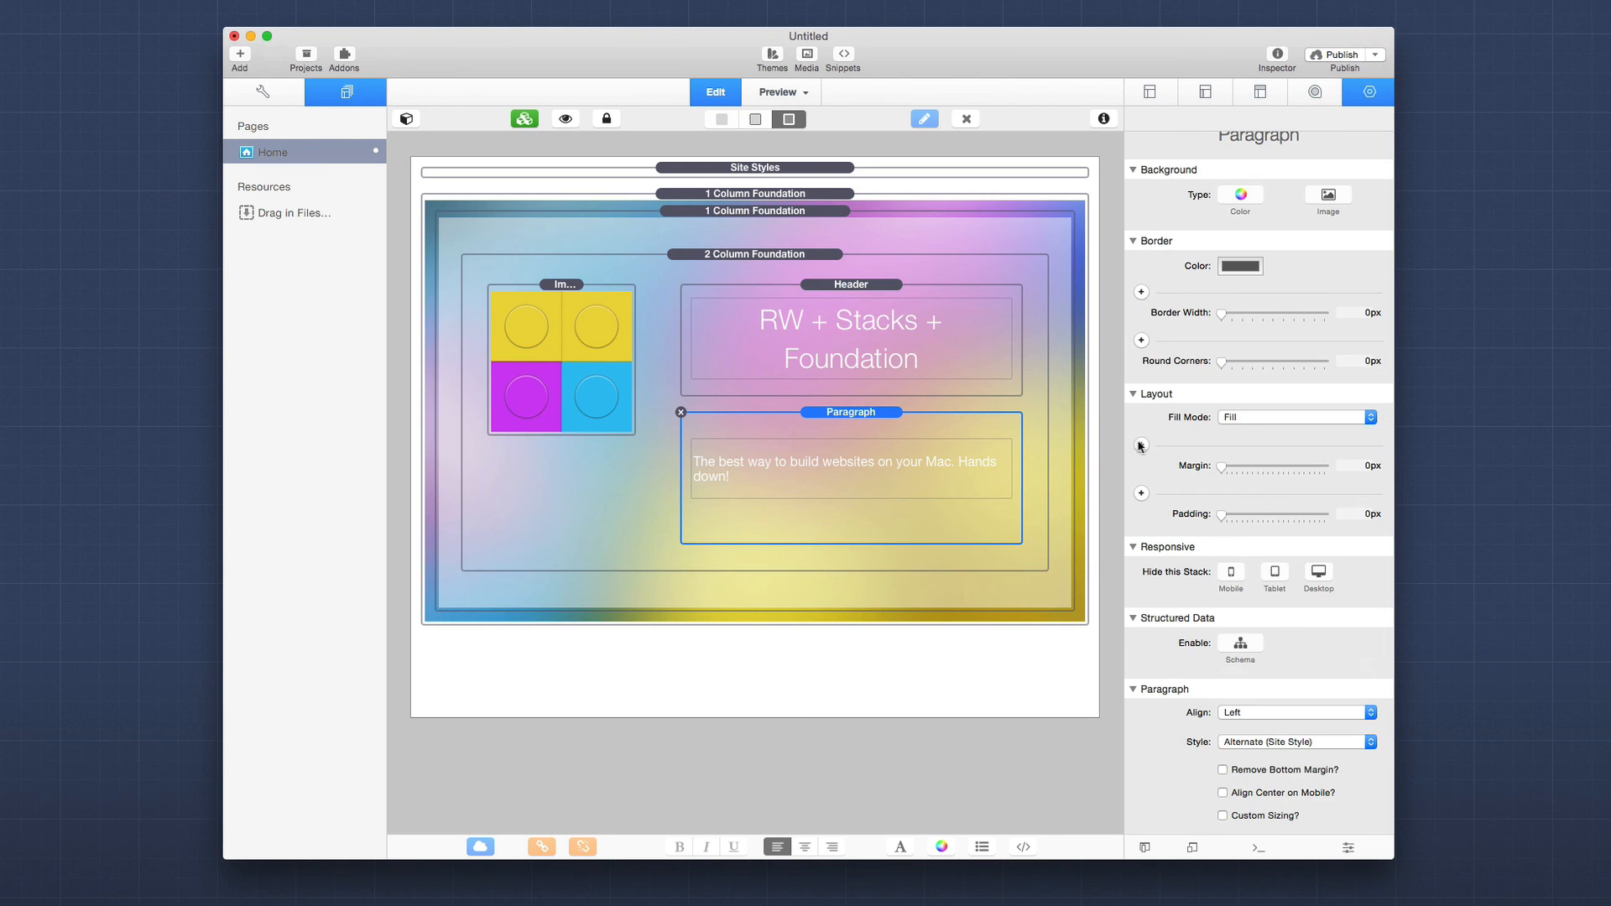
# Preview the page and widen it from mobile to desktop width to check the centered banner text.
pyautogui.press('super+r')
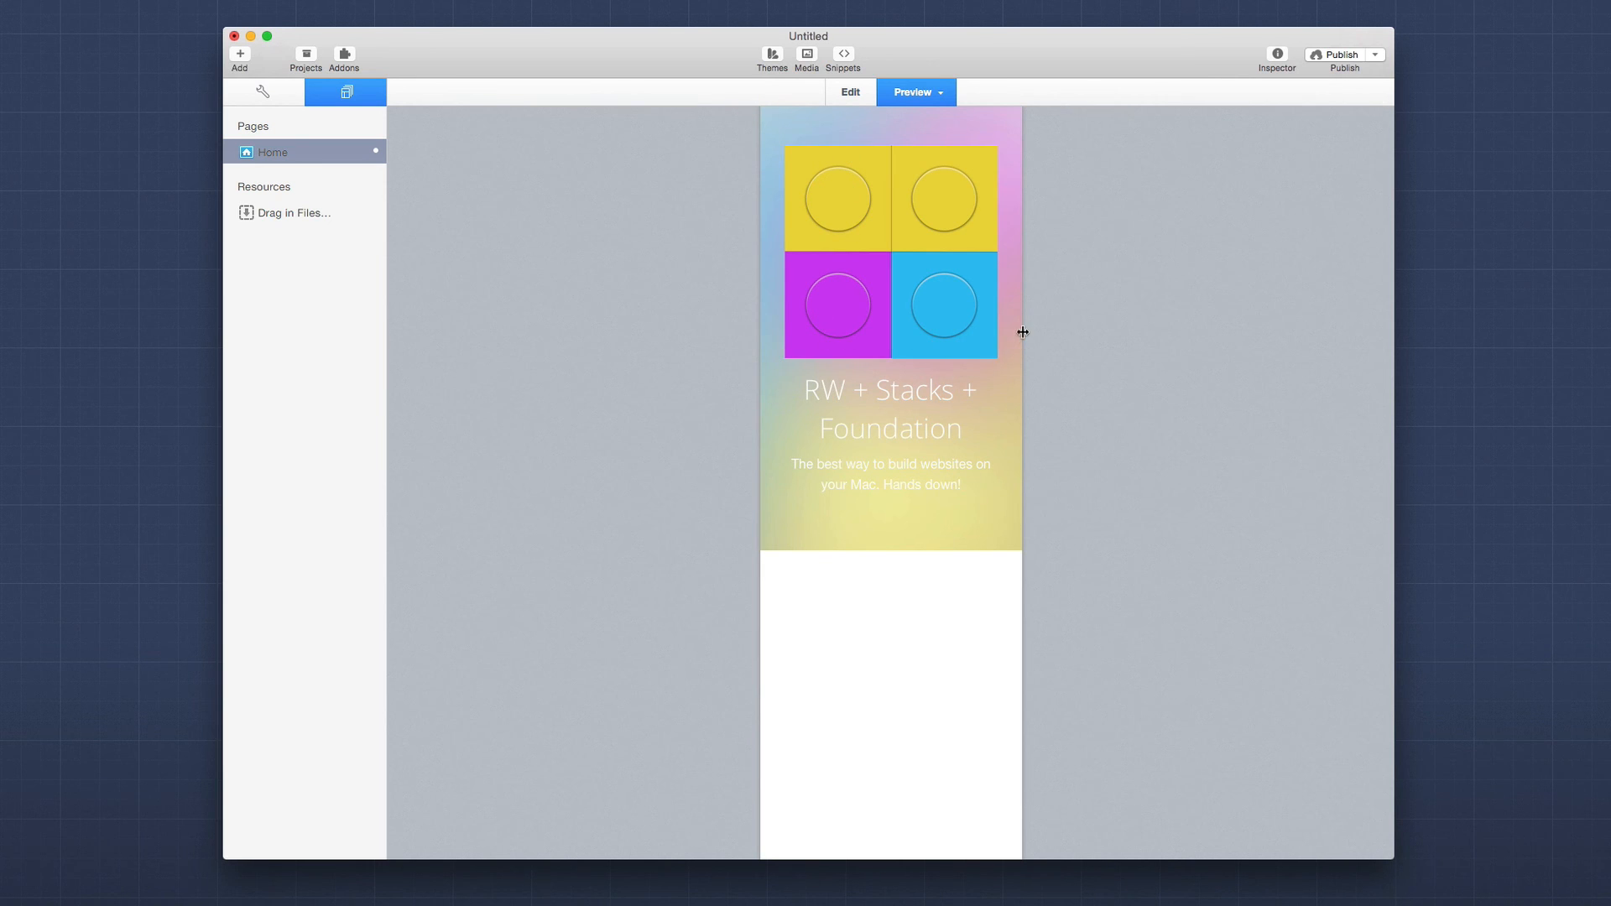
pyautogui.moveTo(1022, 331); pyautogui.dragTo(1353, 359)
pyautogui.moveTo(1240, 357); pyautogui.dragTo(1321, 390)
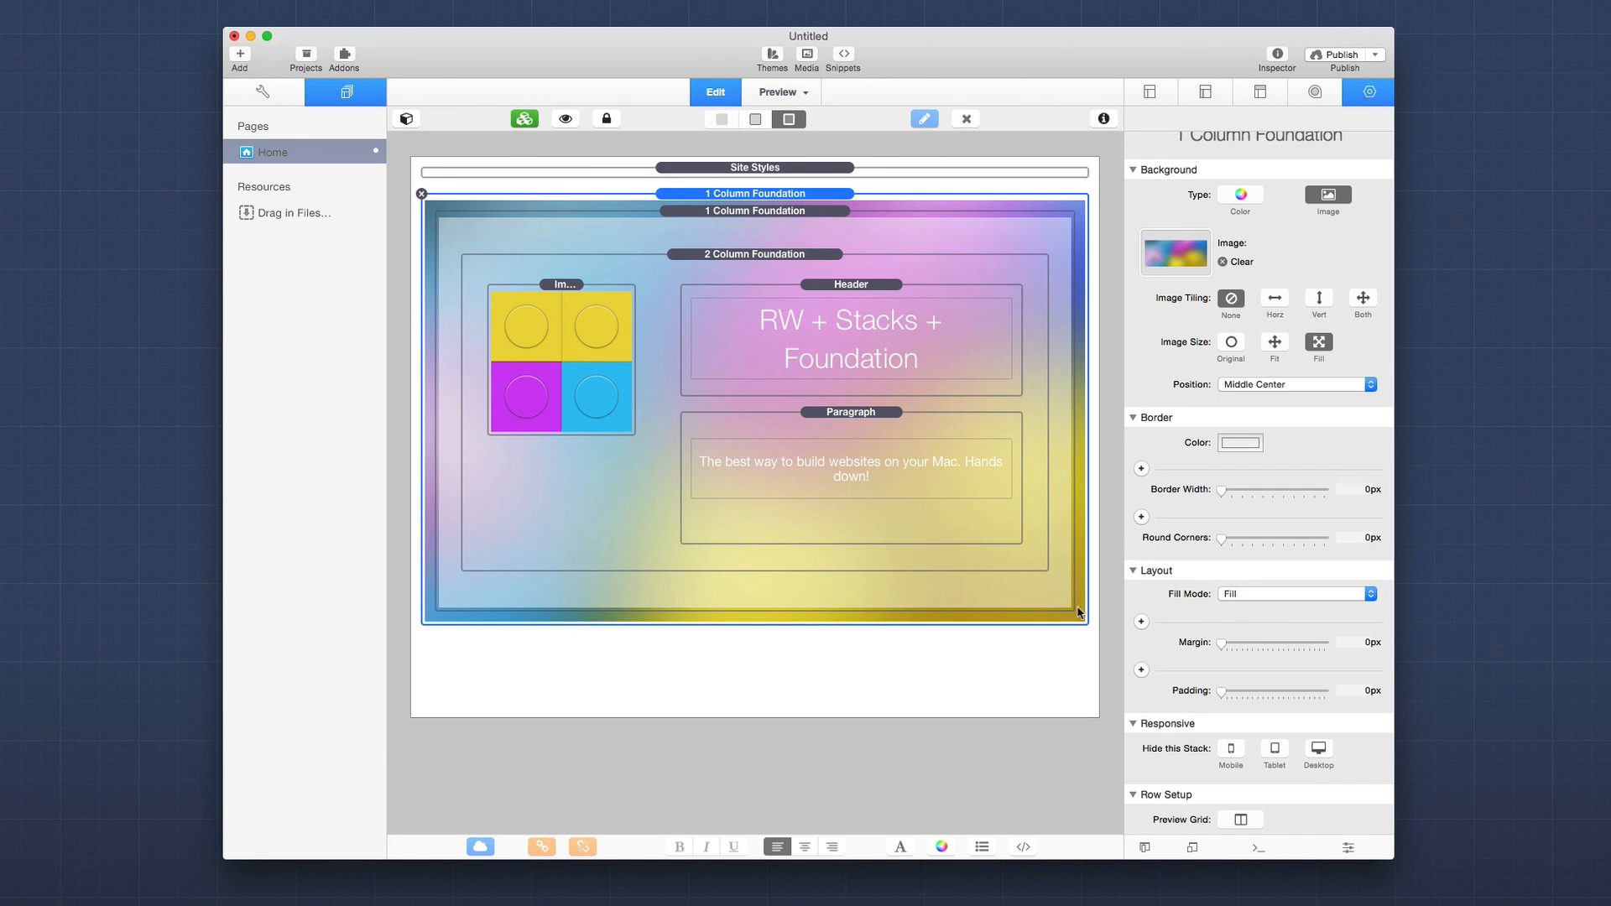
# Hide the stack outlines and give the outer 1 Column Foundation a bottom-only border 1 px wide.
pyautogui.click(722, 119)
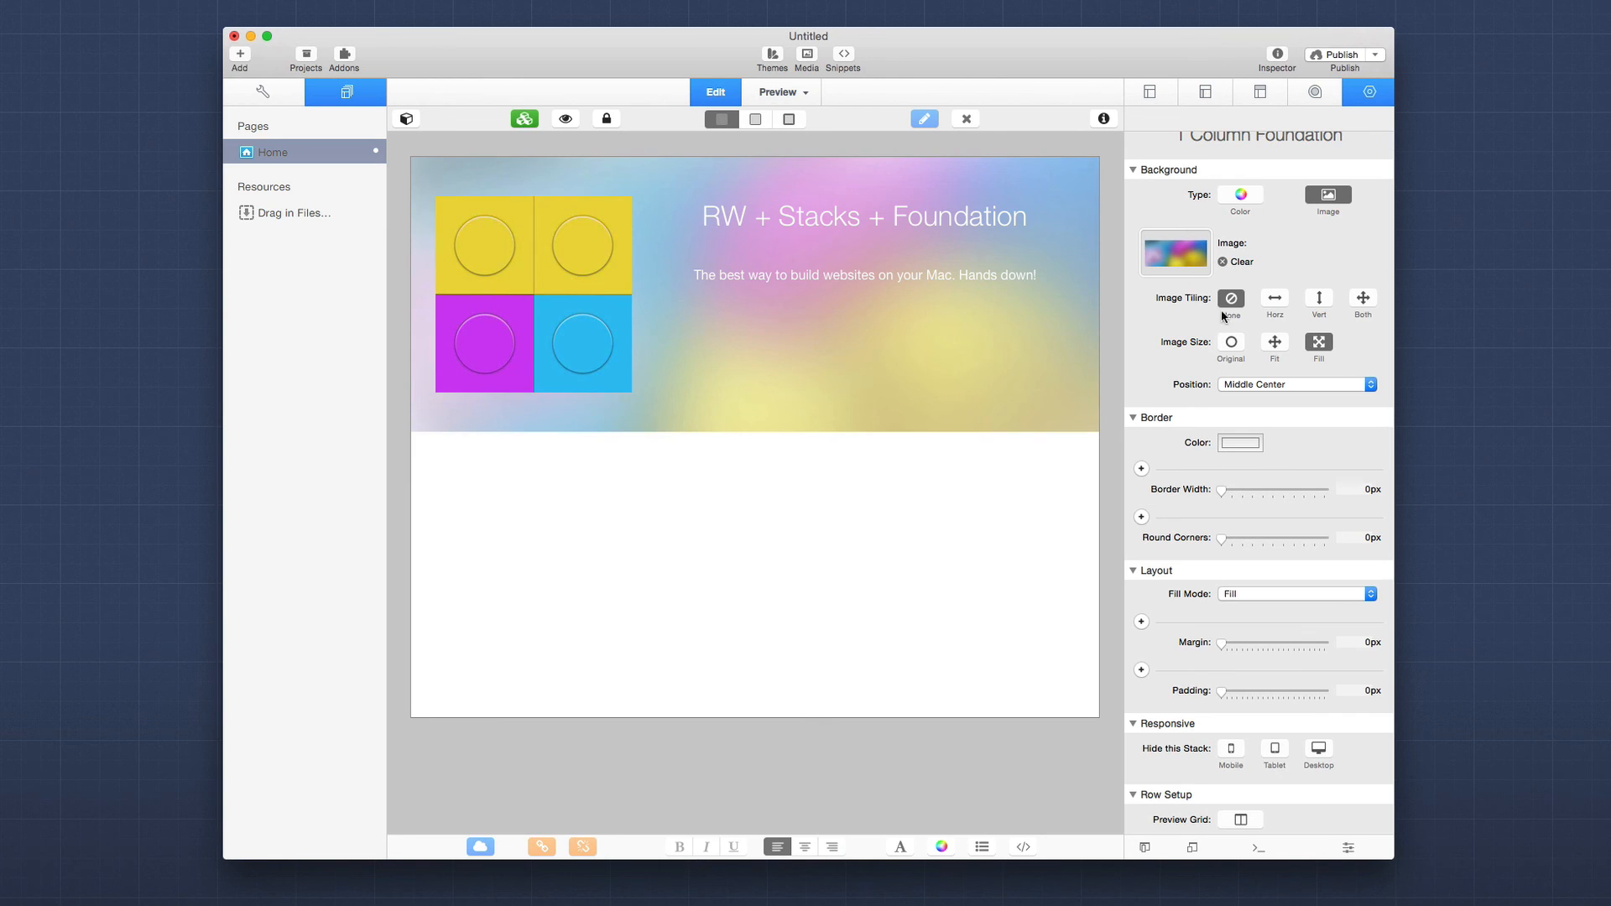
pyautogui.scroll(-3, 1217, 552)
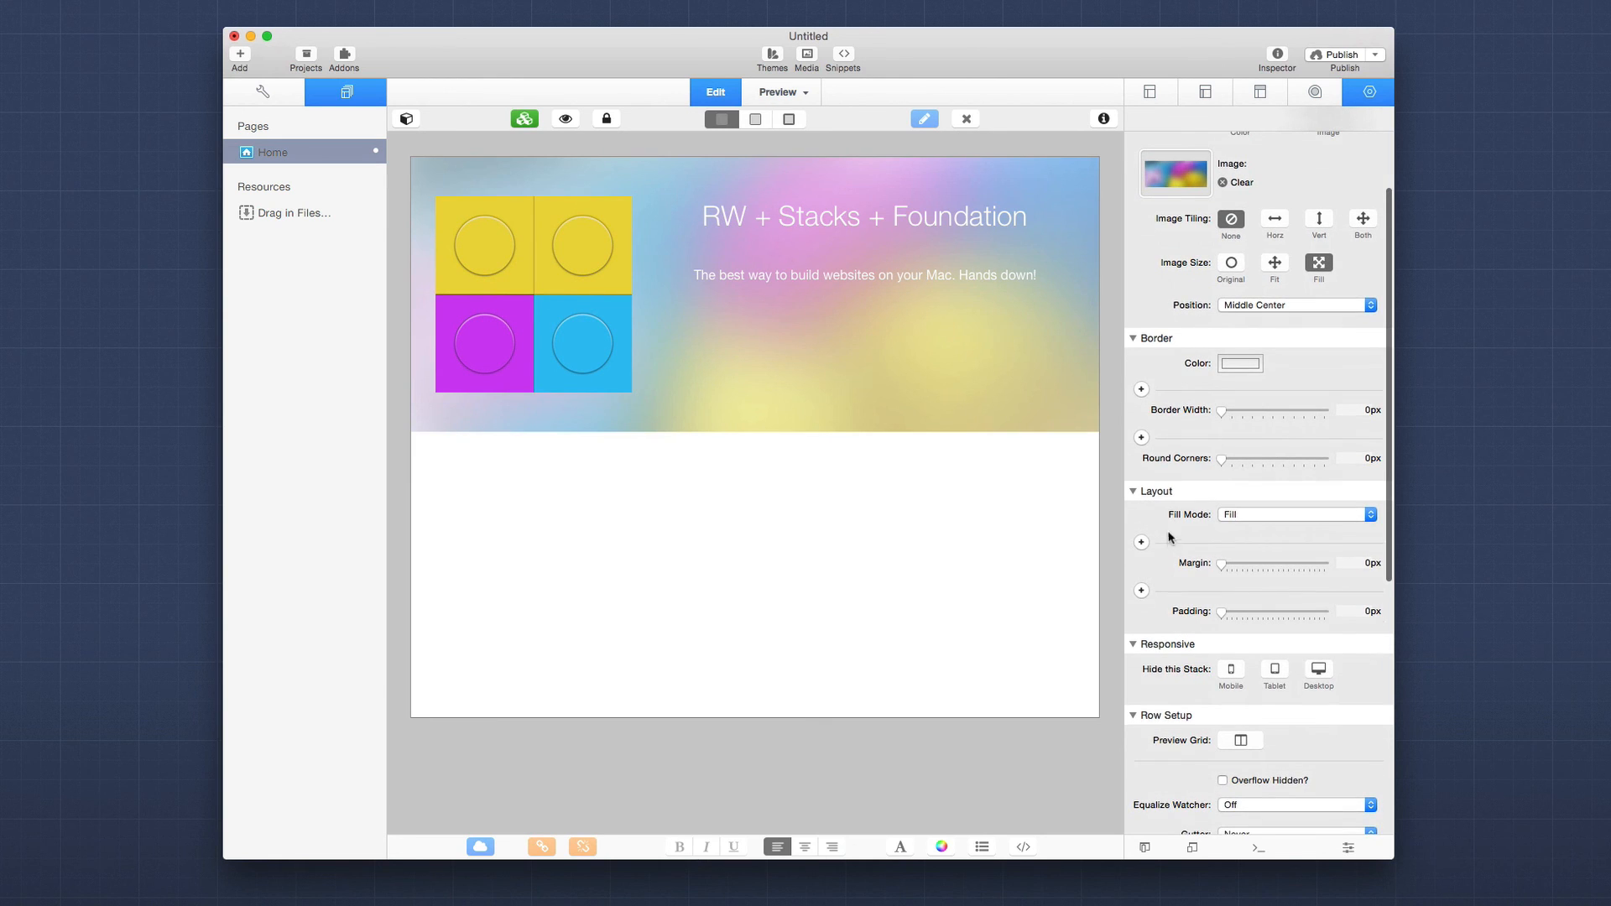
pyautogui.scroll(-3, 1184, 453)
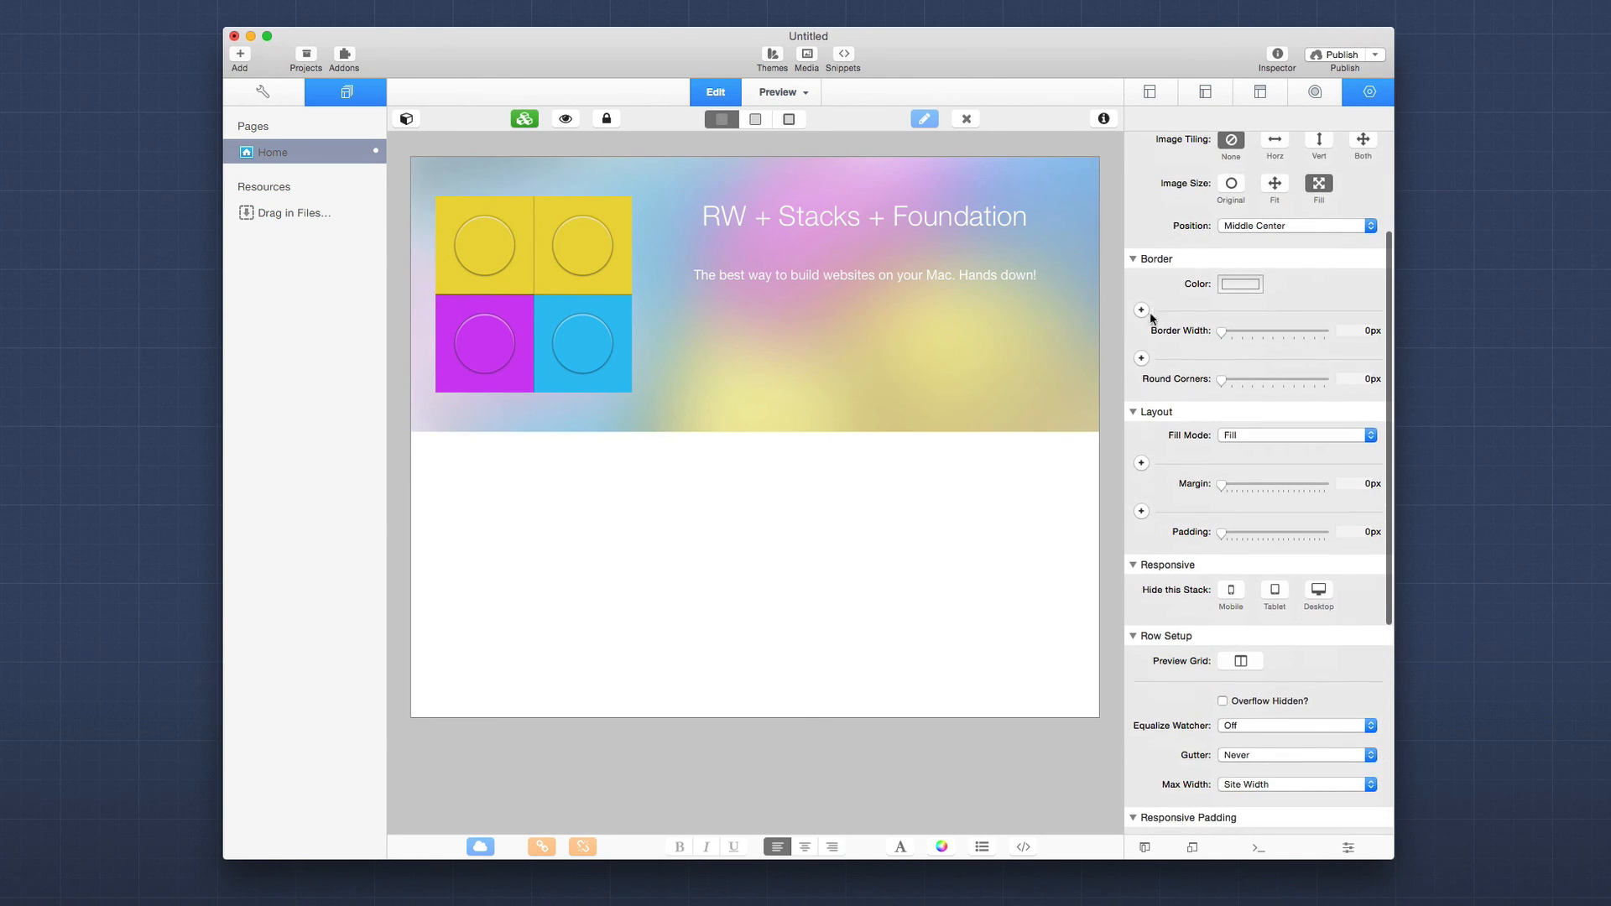
pyautogui.click(1142, 309)
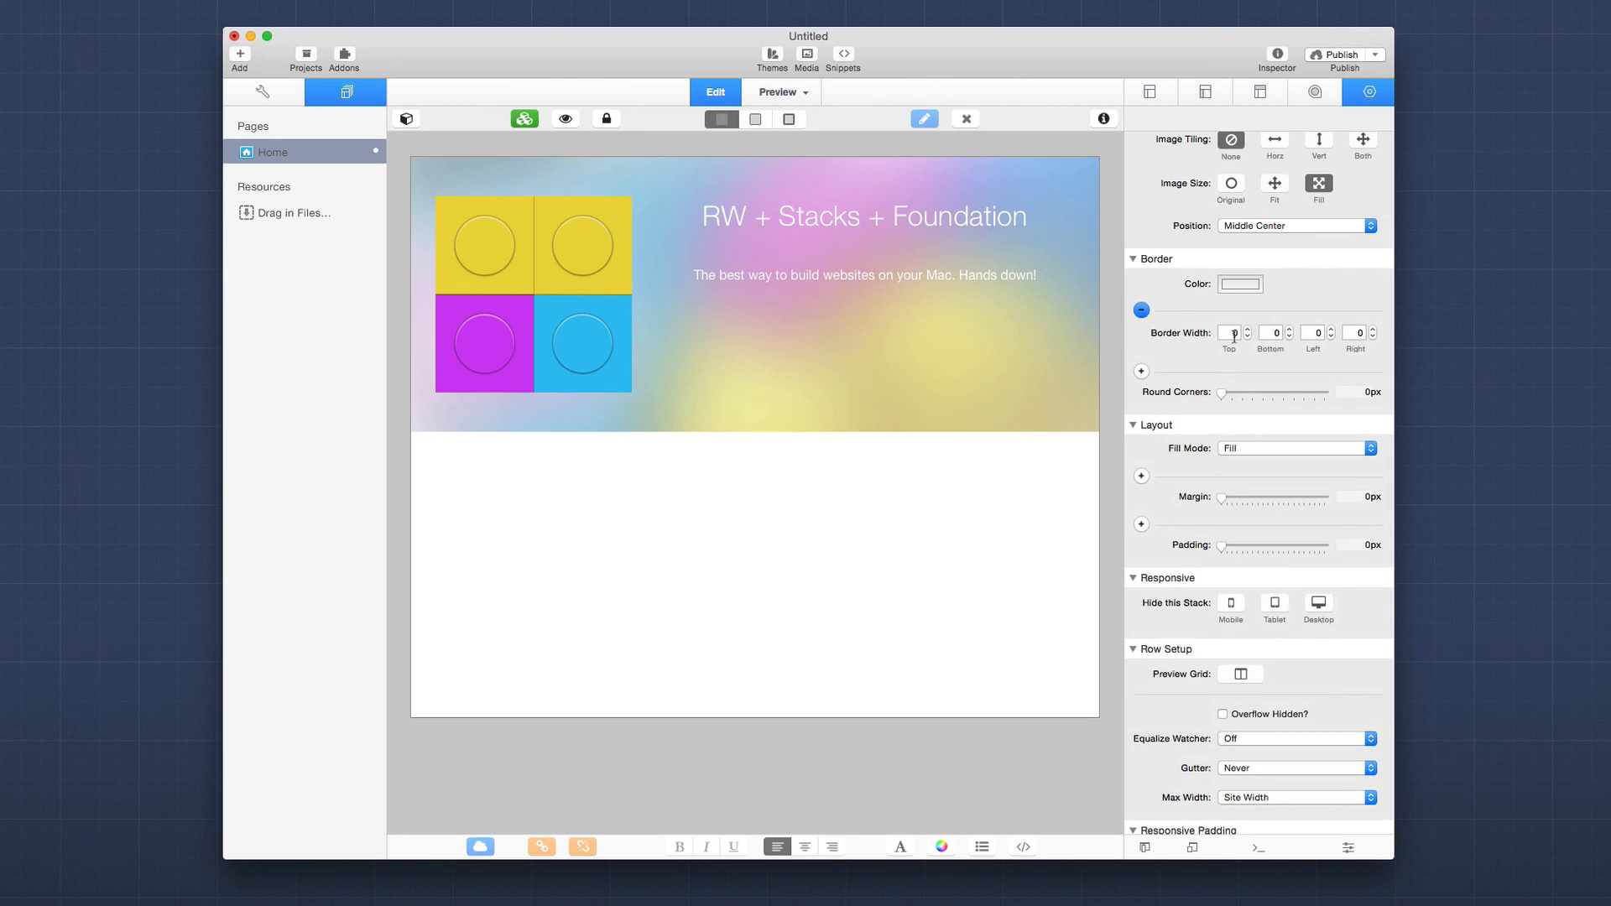
pyautogui.click(1268, 333)
pyautogui.write('1')
pyautogui.press('Tab')
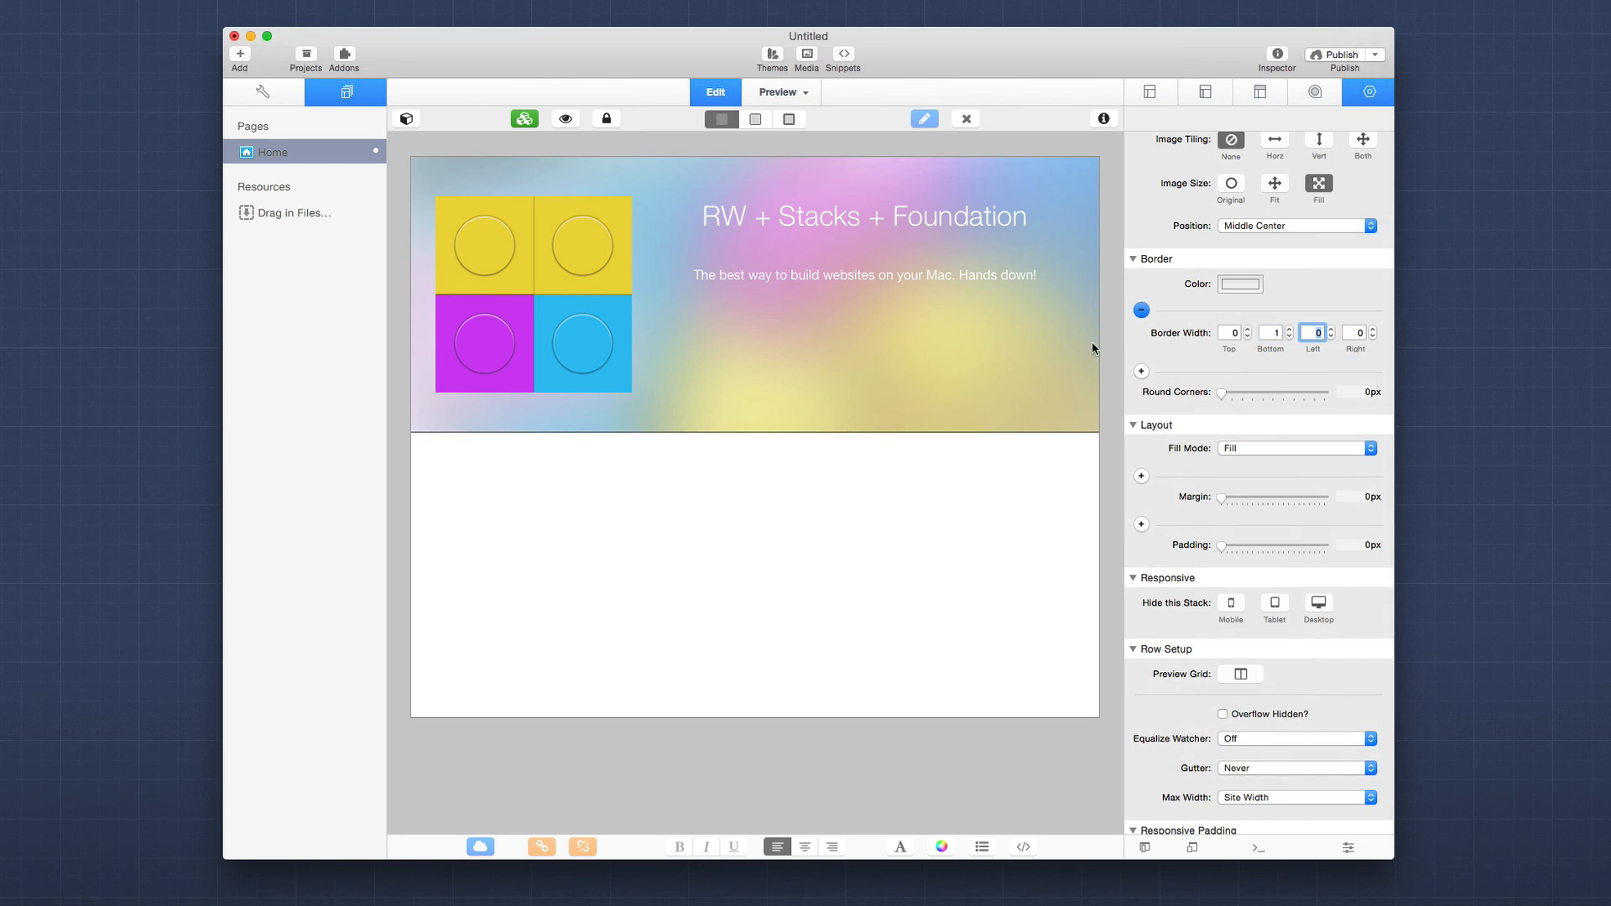
# Color the banner's bottom border with a blue sampled from its background image, darkened and with reduced opacity.
pyautogui.click(1242, 286)
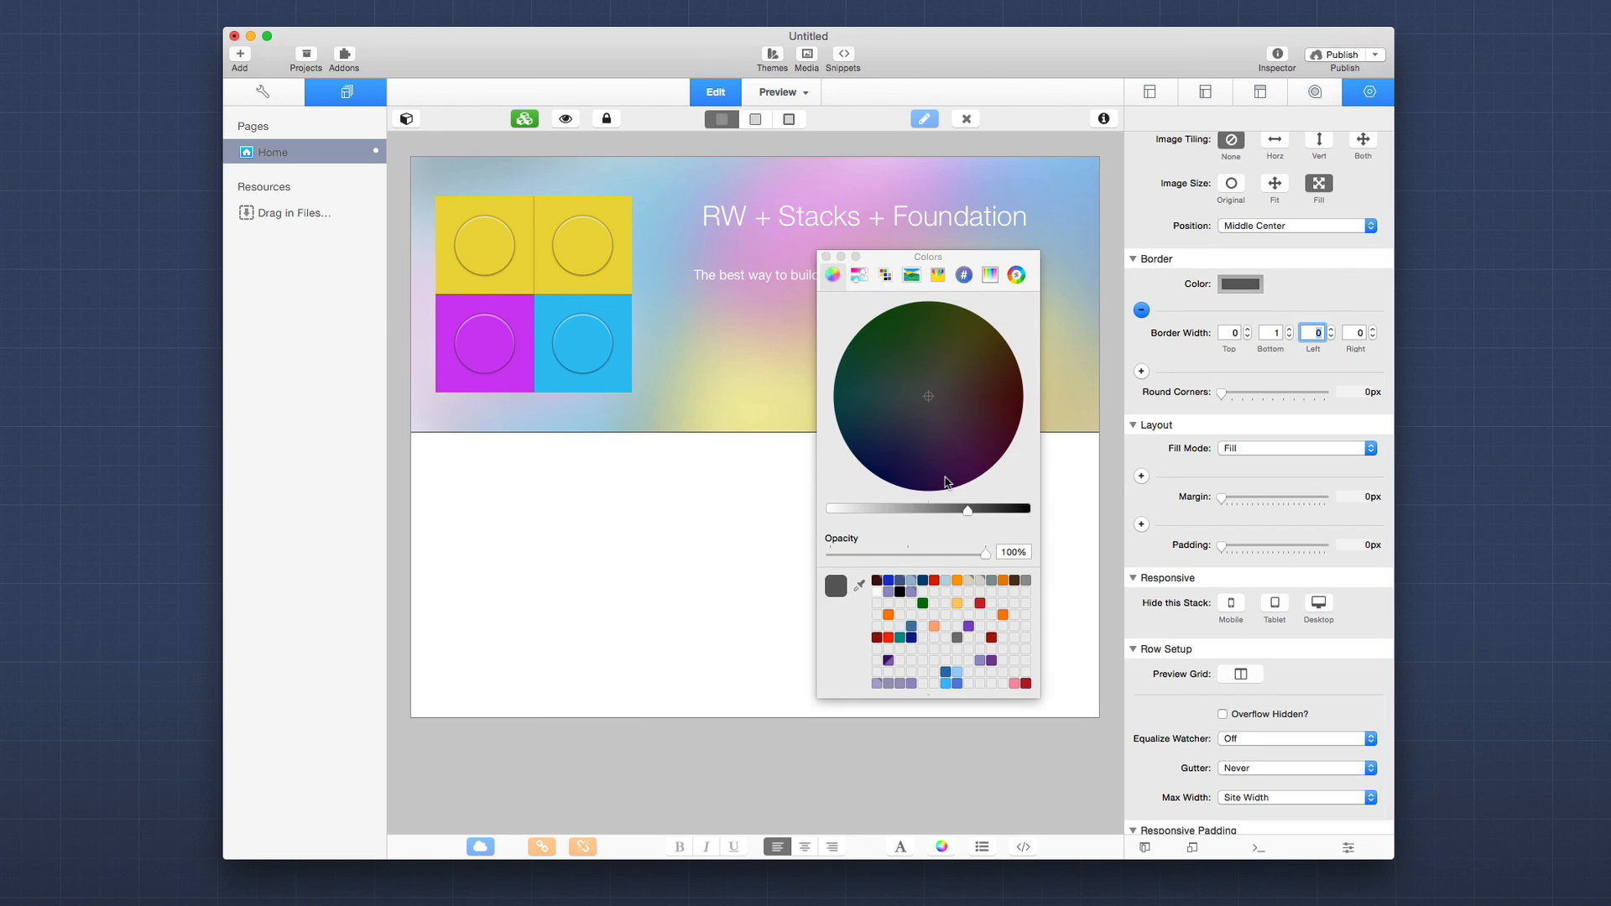
pyautogui.click(859, 585)
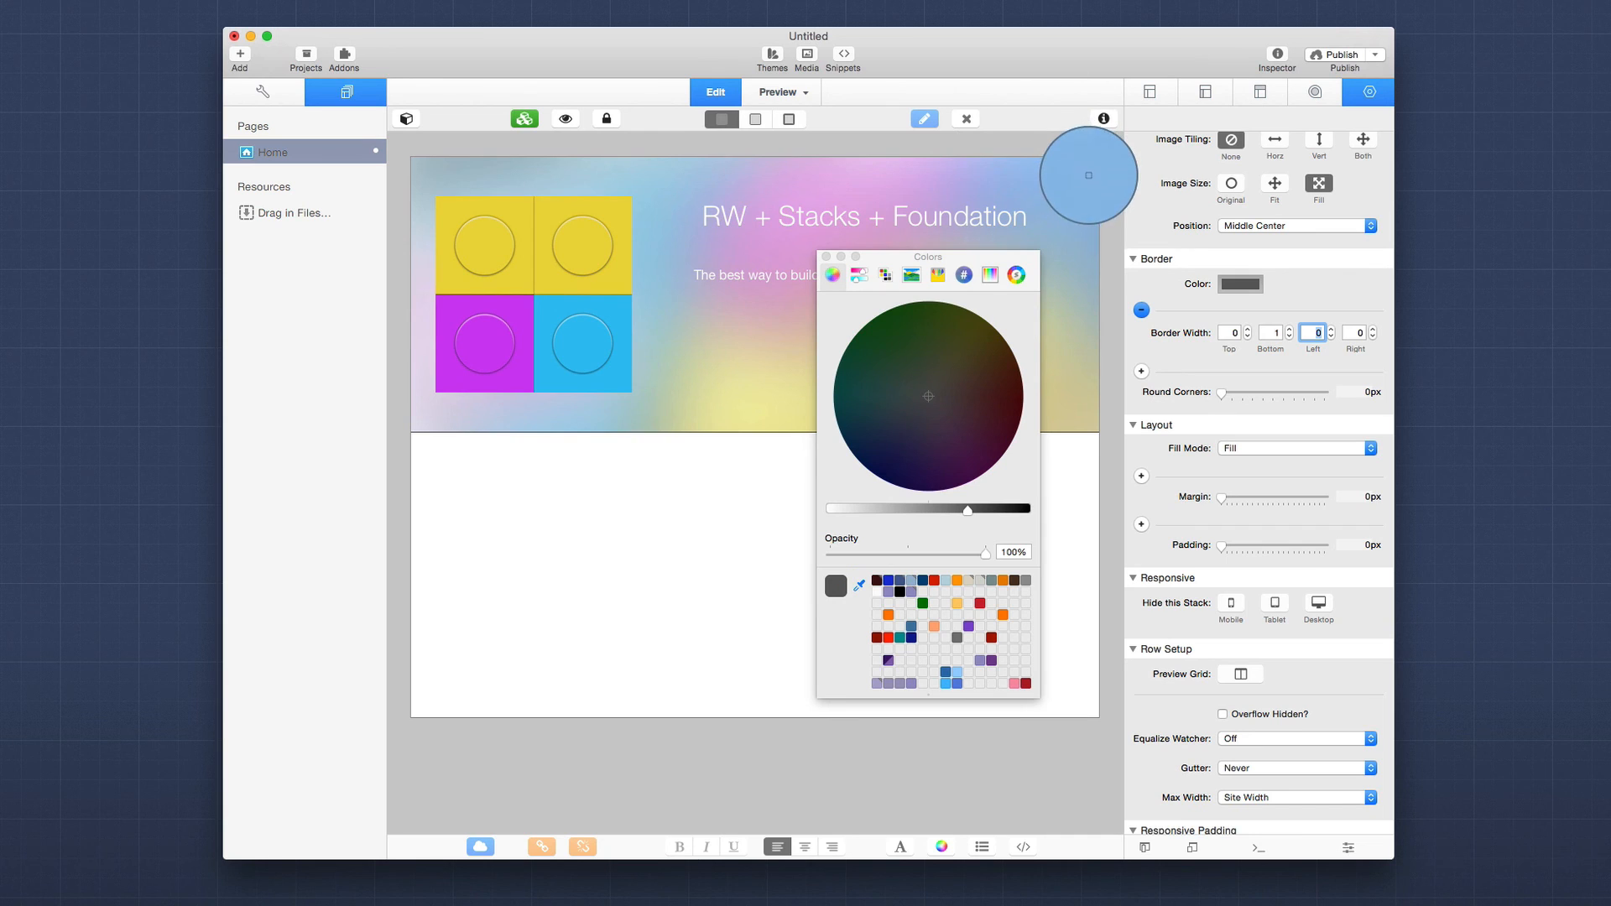
pyautogui.click(1088, 190)
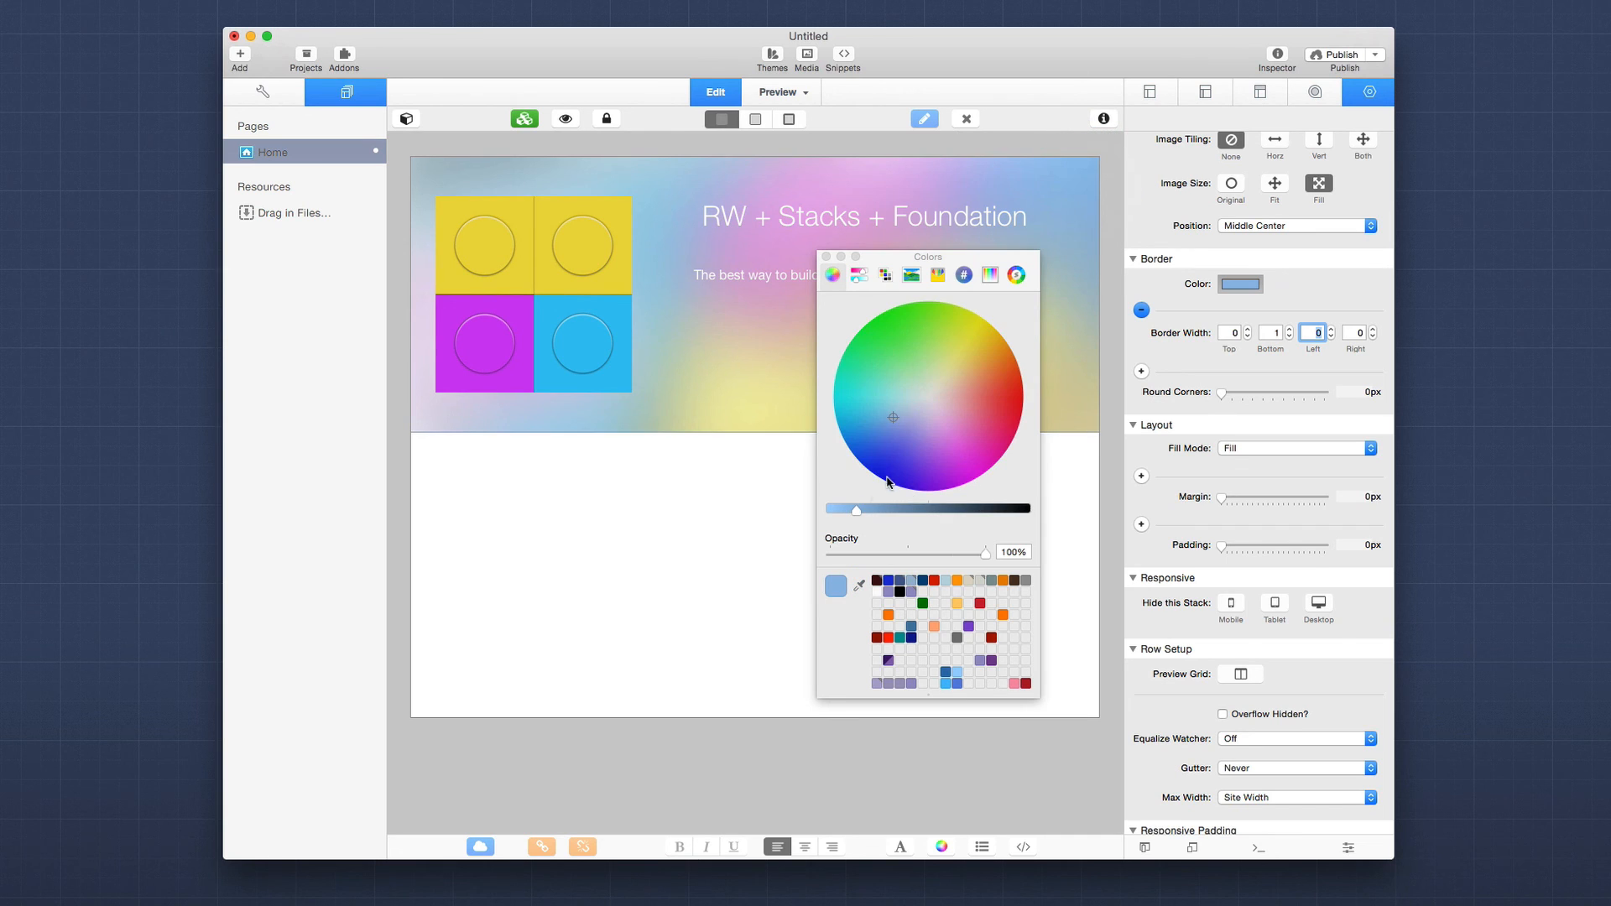
pyautogui.moveTo(855, 511); pyautogui.dragTo(915, 517)
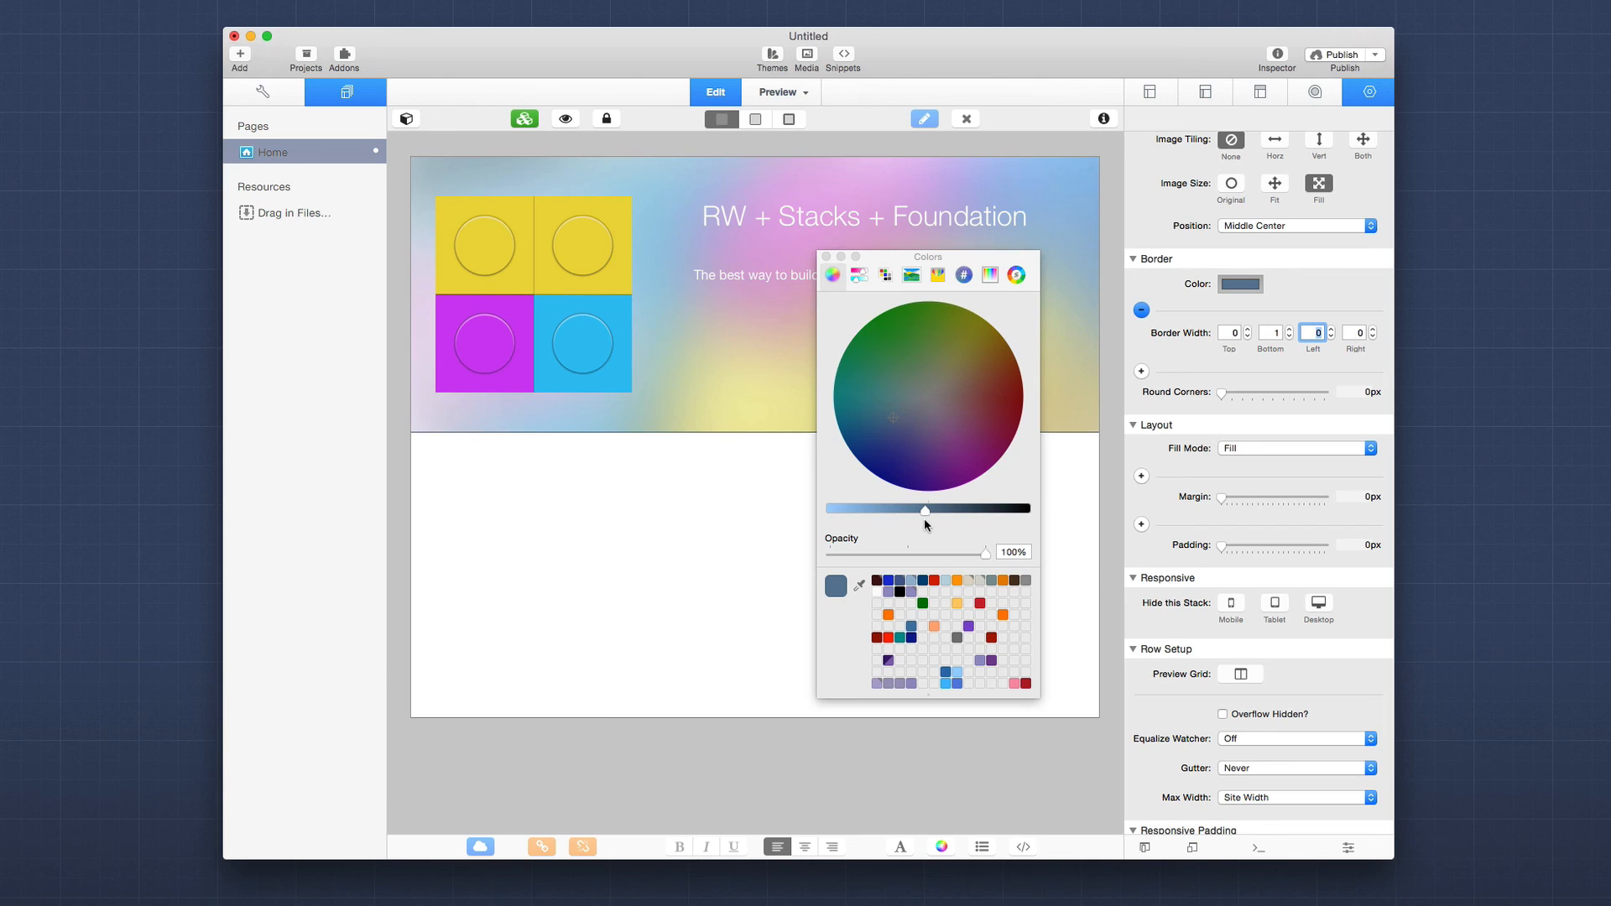
pyautogui.moveTo(978, 552); pyautogui.dragTo(919, 561)
pyautogui.click(827, 257)
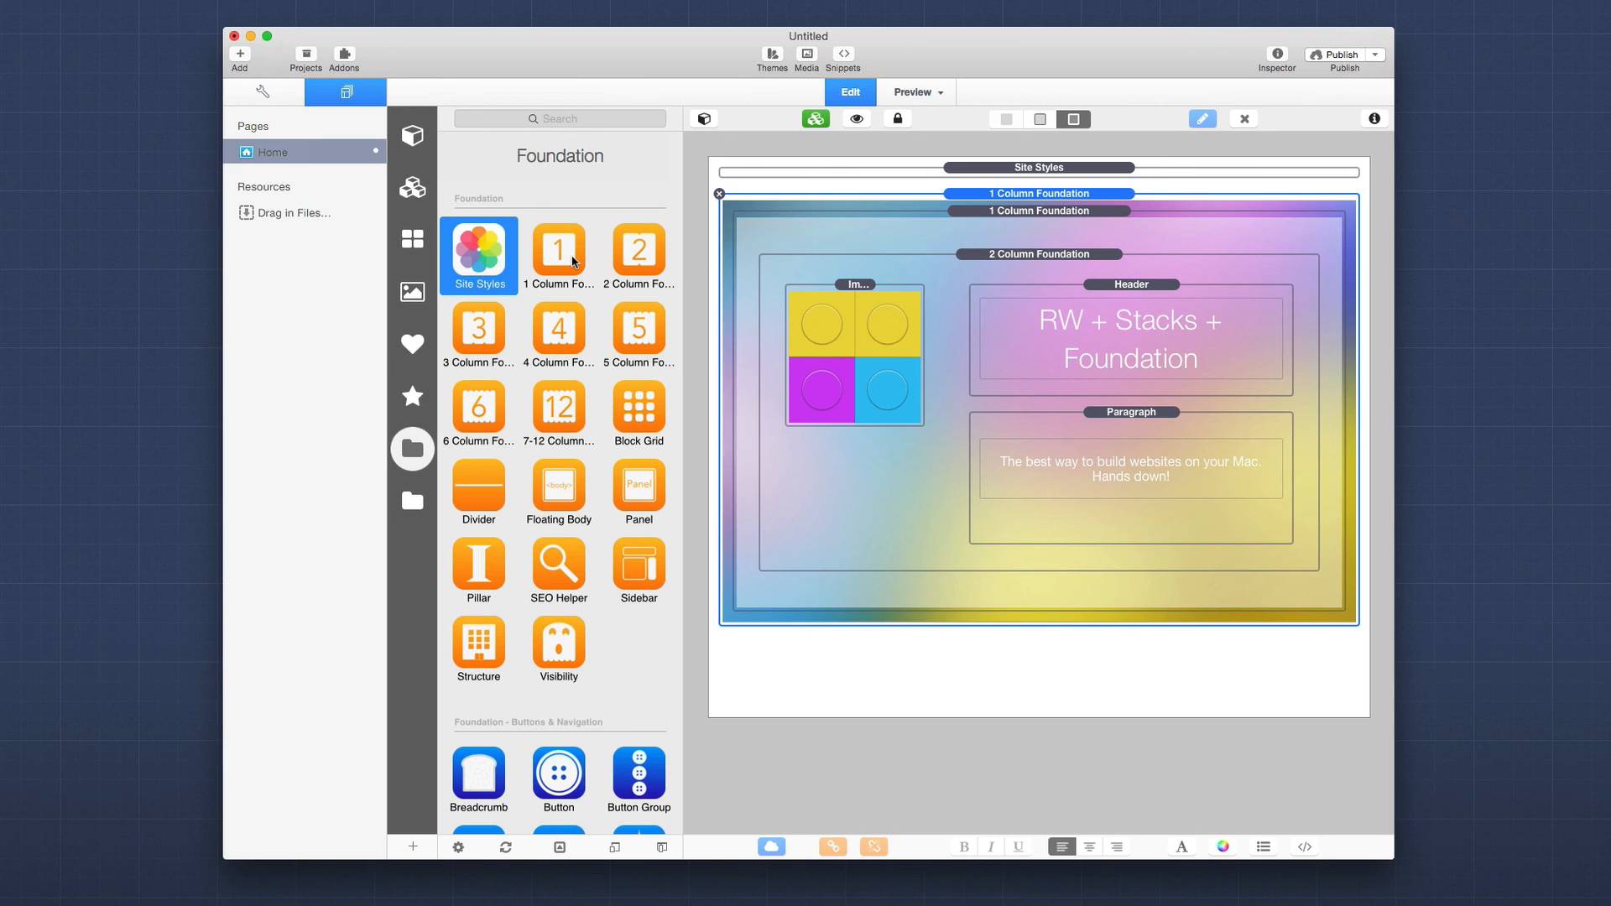
# Add a new 1 Column Foundation stack below the banner.
pyautogui.click(564, 259)
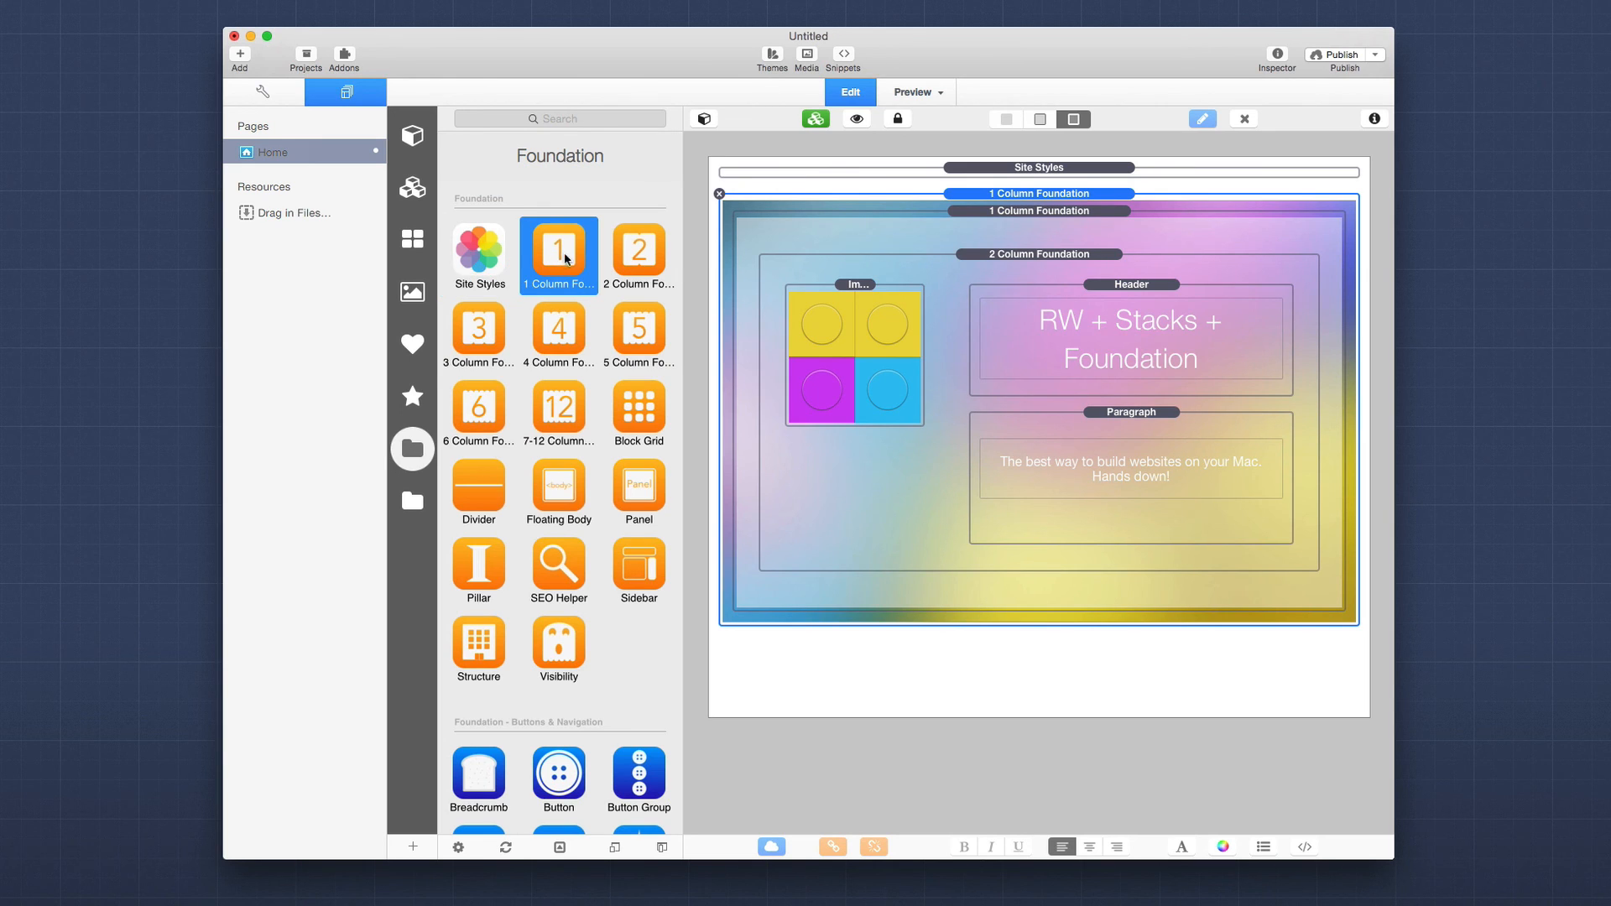
pyautogui.moveTo(565, 257); pyautogui.dragTo(980, 642)
pyautogui.moveTo(979, 644); pyautogui.dragTo(980, 644)
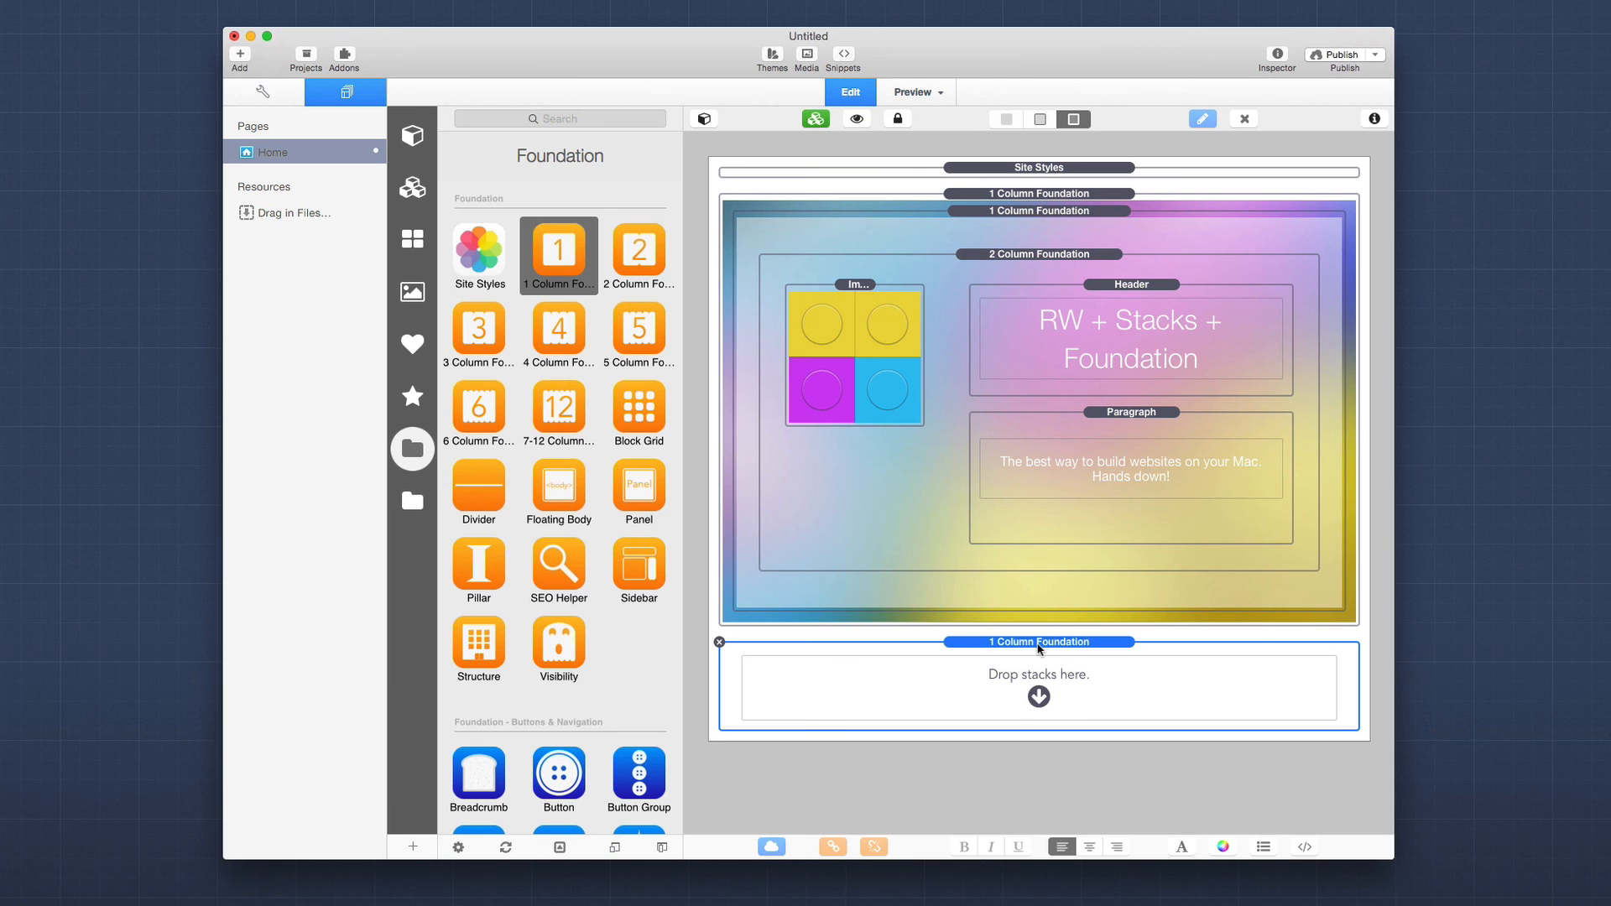
# Fill the new 1 Column Foundation with a Header, a Divider and a Paragraph stack, in that order.
pyautogui.scroll(-15, 526, 667)
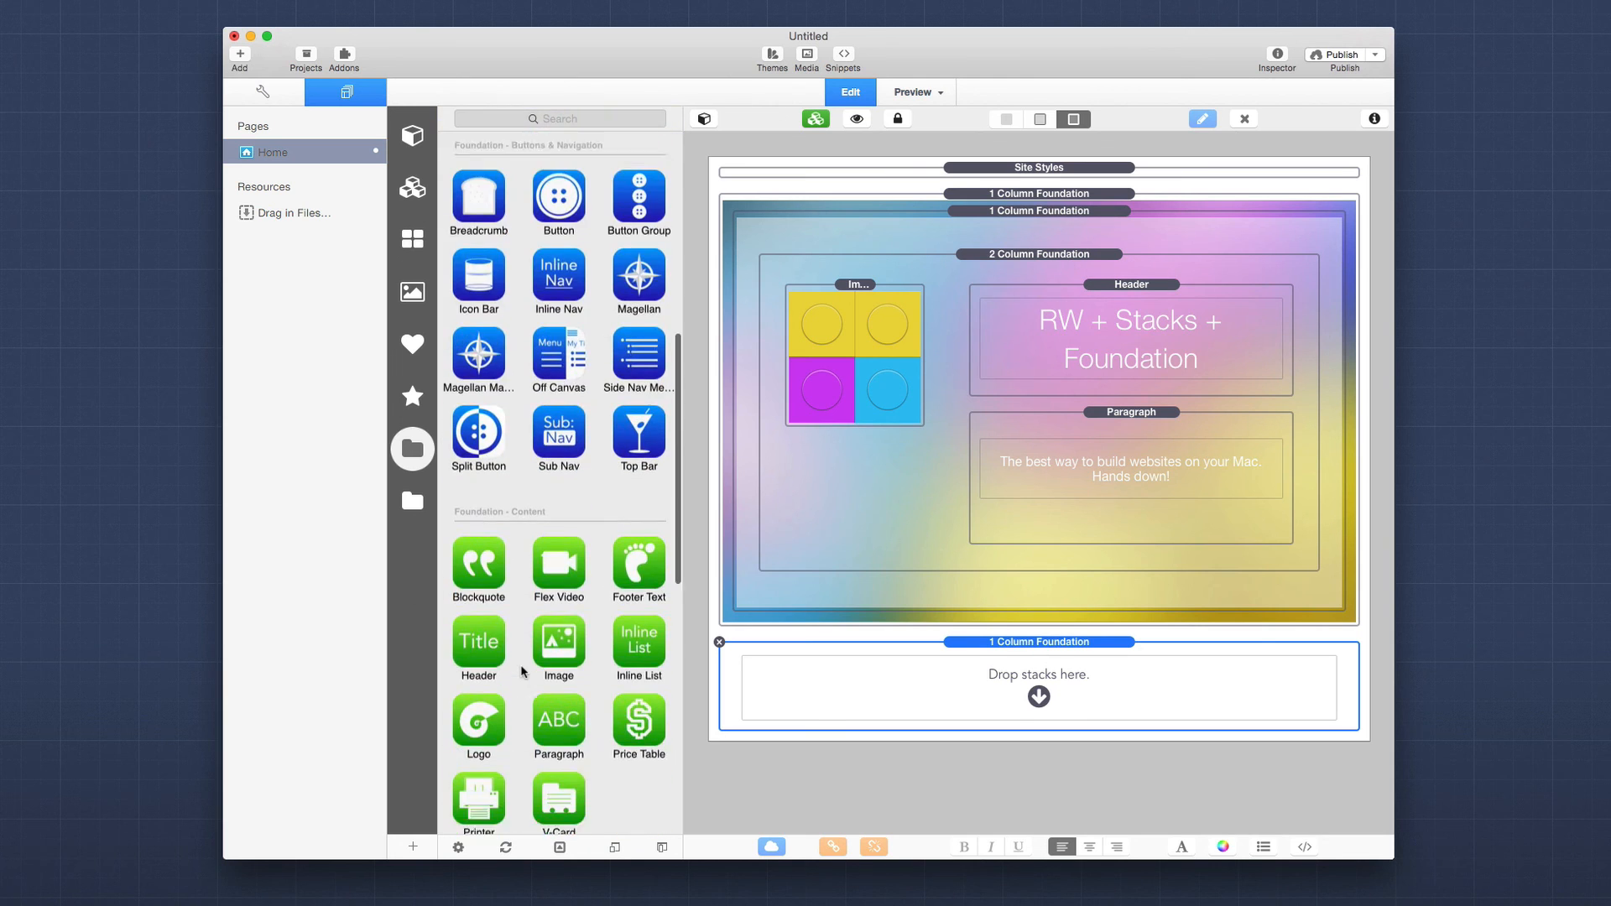
pyautogui.scroll(-5, 521, 671)
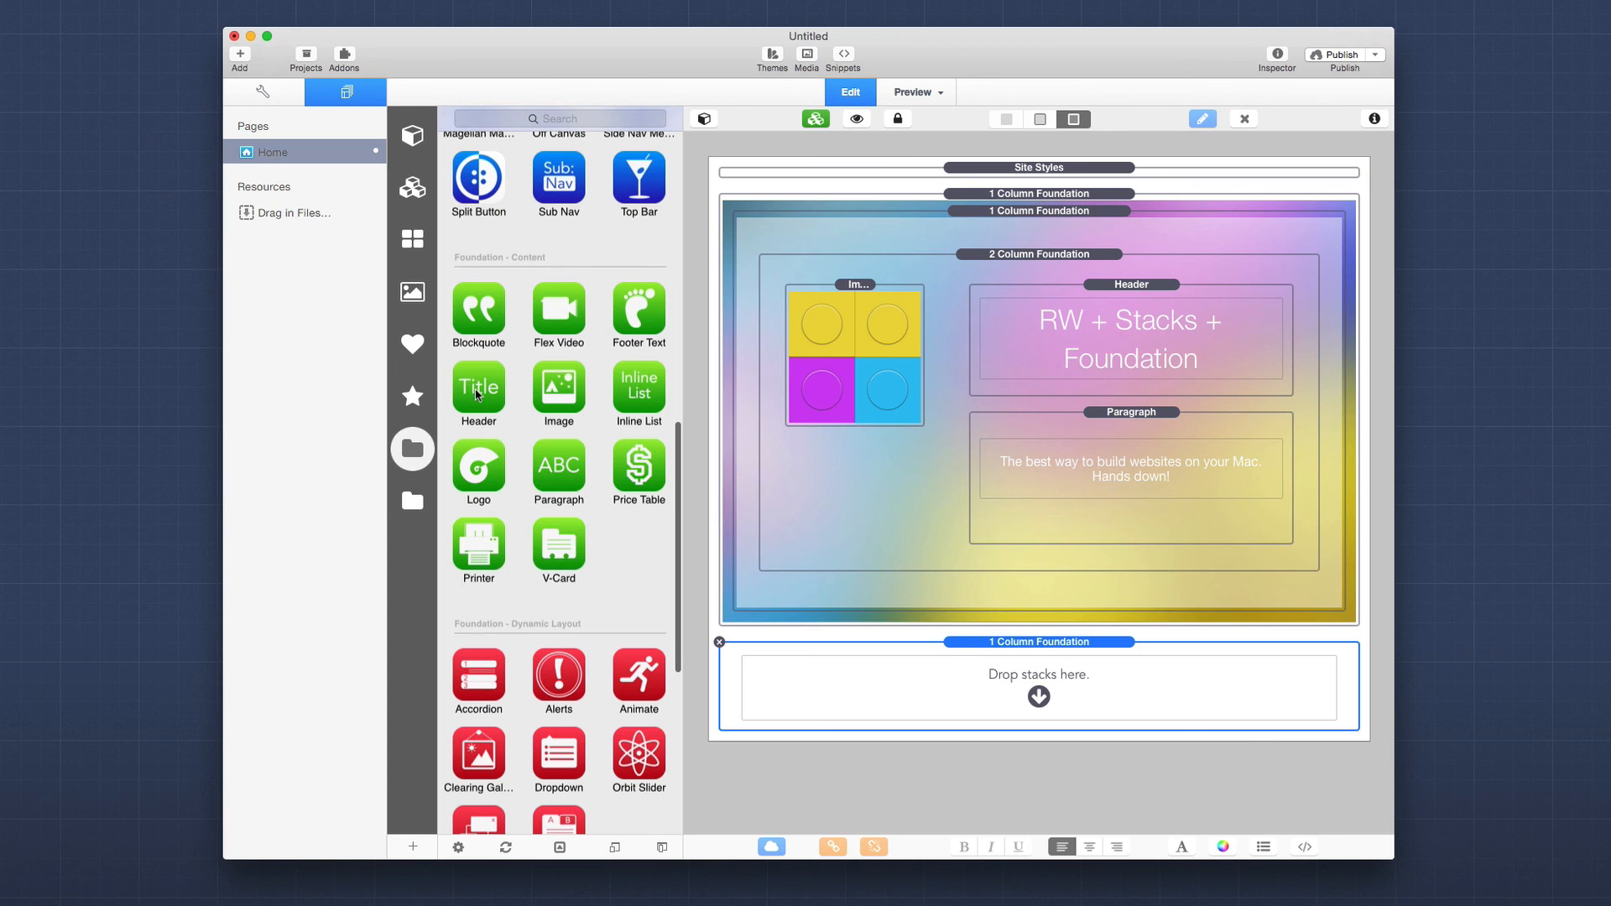
pyautogui.moveTo(479, 393); pyautogui.dragTo(956, 674)
pyautogui.scroll(20, 554, 504)
pyautogui.moveTo(479, 487); pyautogui.dragTo(871, 718)
pyautogui.scroll(-15, 554, 503)
pyautogui.moveTo(558, 537); pyautogui.dragTo(873, 755)
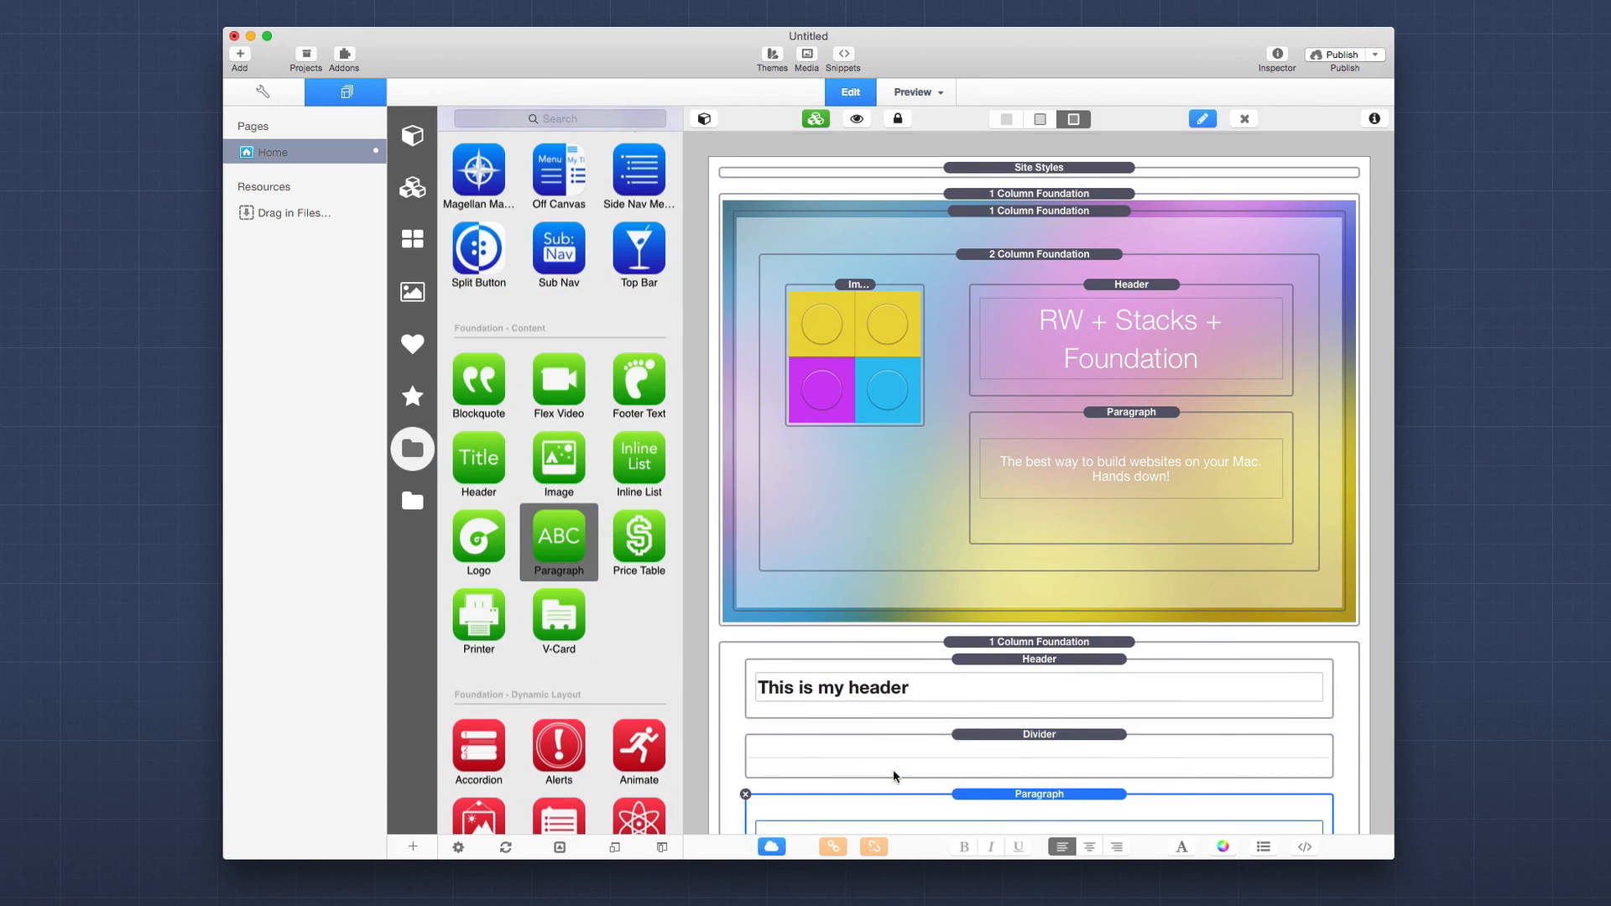
# Add a 3 Column Foundation beneath the new paragraph, inside the same 1 Column Foundation.
pyautogui.scroll(-5, 763, 770)
pyautogui.scroll(15, 561, 504)
pyautogui.moveTo(480, 329); pyautogui.dragTo(946, 734)
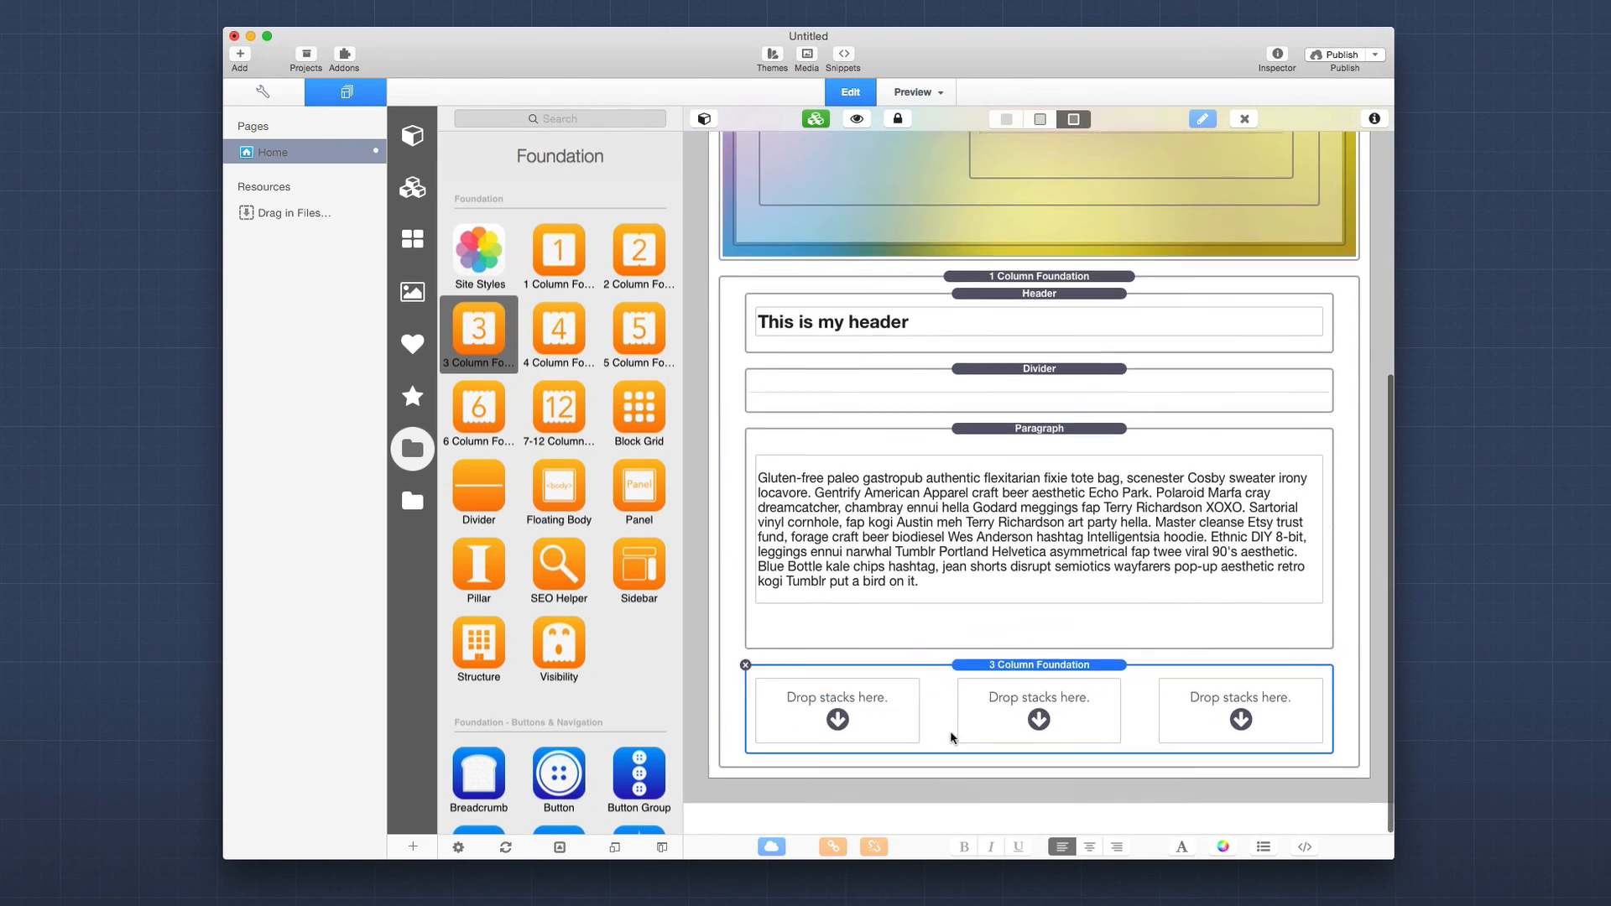
# Add a second Header, Divider and Paragraph below the 3 Column Foundation.
pyautogui.scroll(-10, 561, 504)
pyautogui.moveTo(479, 248); pyautogui.dragTo(892, 797)
pyautogui.scroll(10, 561, 504)
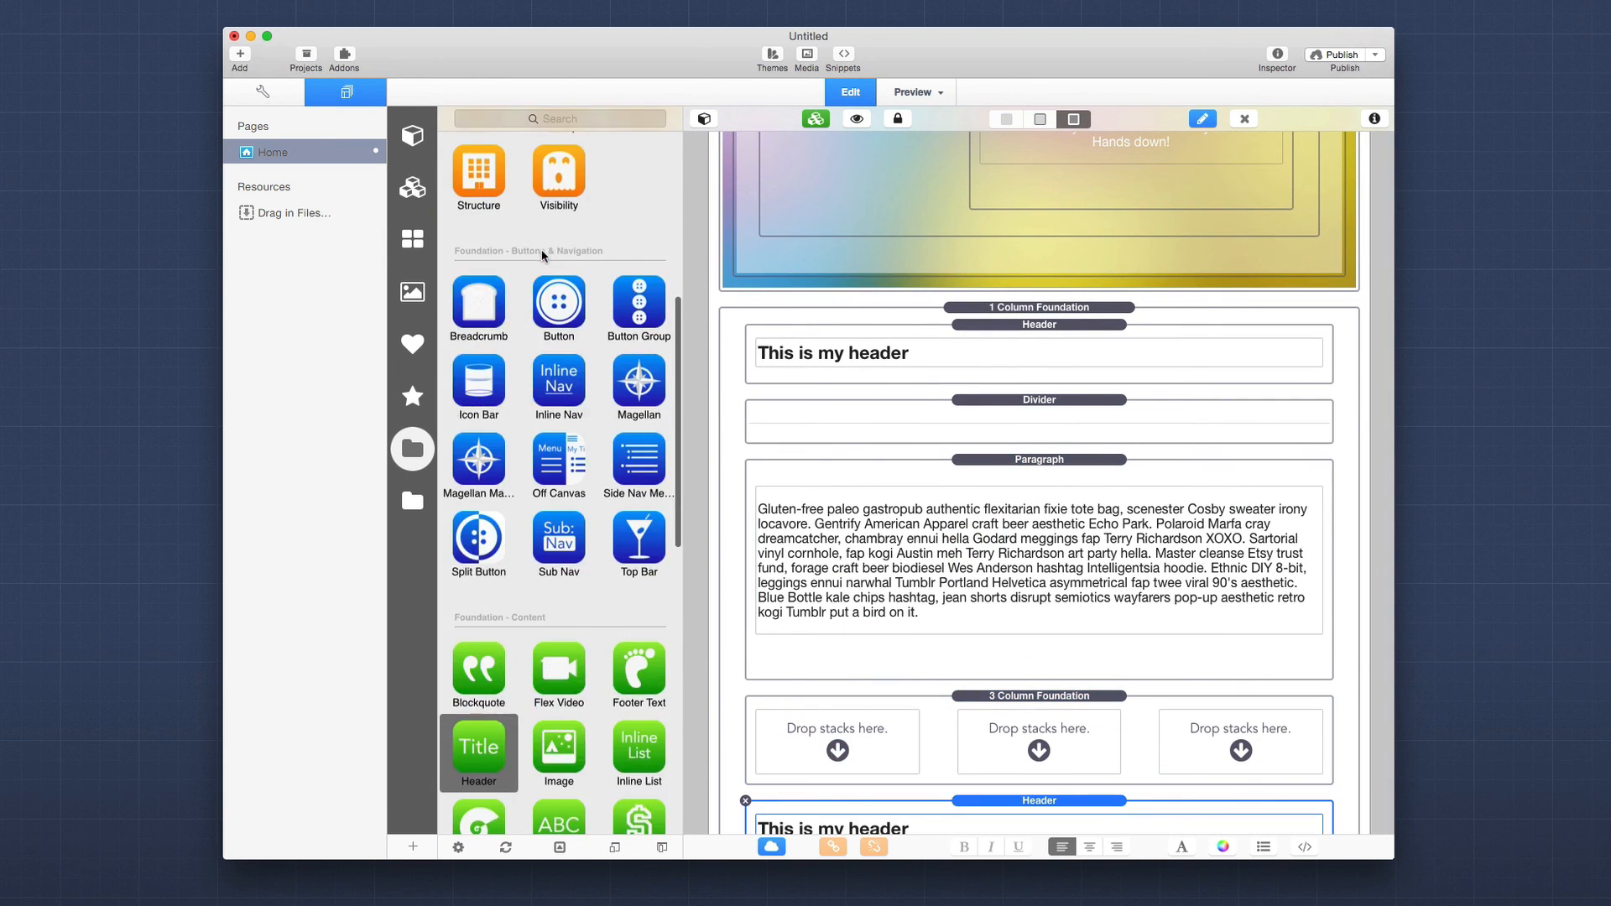
pyautogui.scroll(-2, 997, 568)
pyautogui.moveTo(479, 270); pyautogui.dragTo(896, 796)
pyautogui.scroll(-3, 896, 755)
pyautogui.scroll(-10, 569, 503)
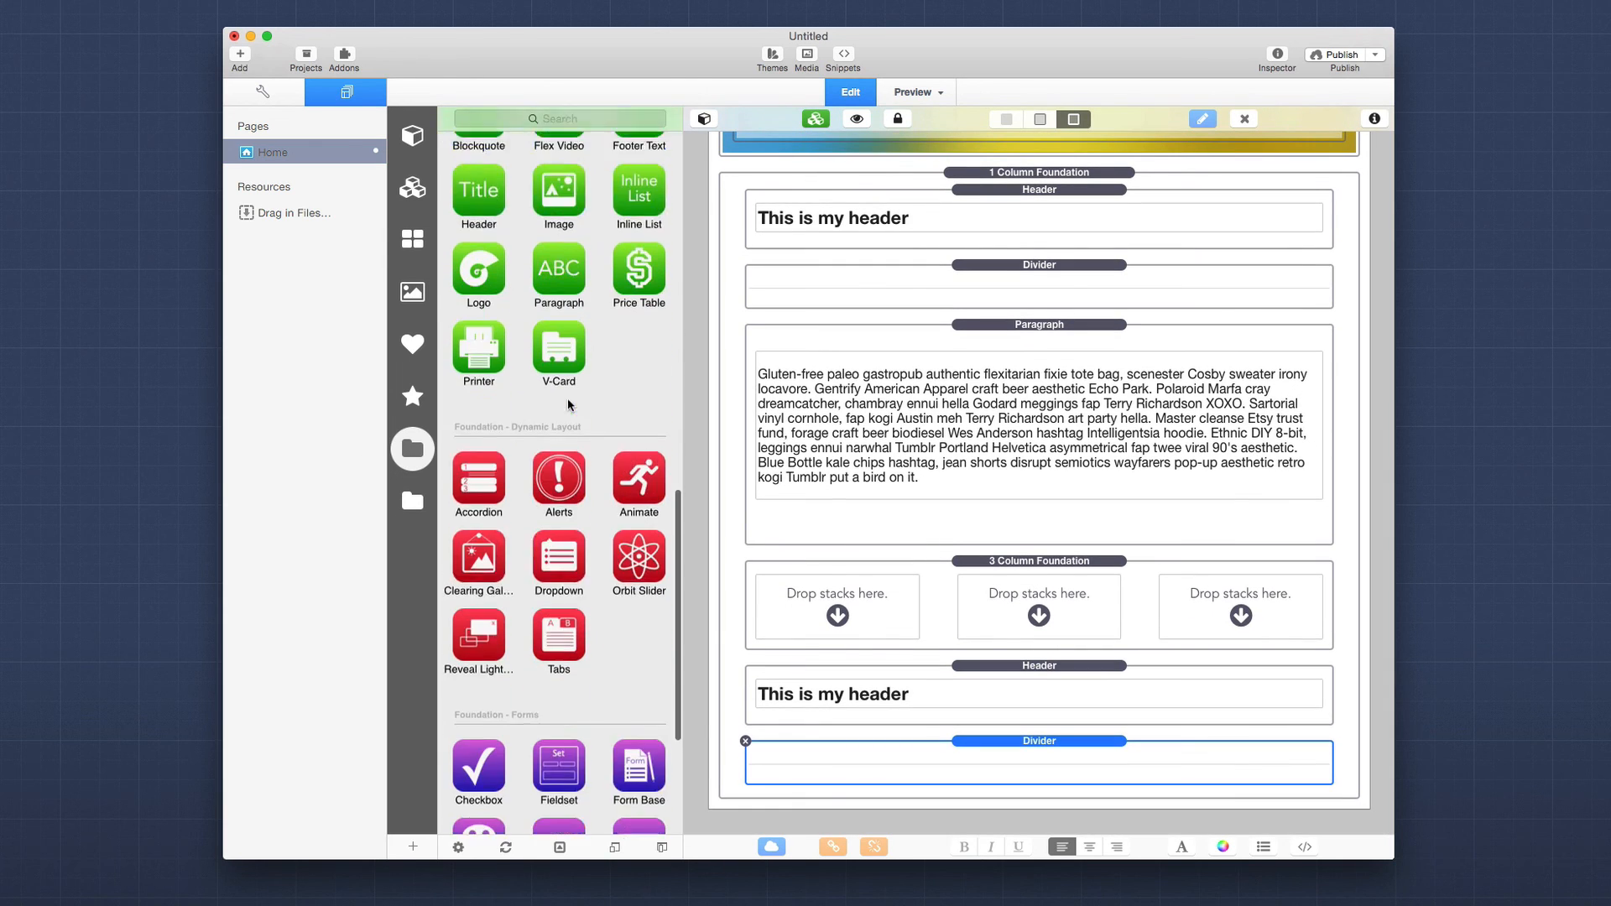
pyautogui.scroll(3, 568, 403)
pyautogui.moveTo(558, 457); pyautogui.dragTo(925, 789)
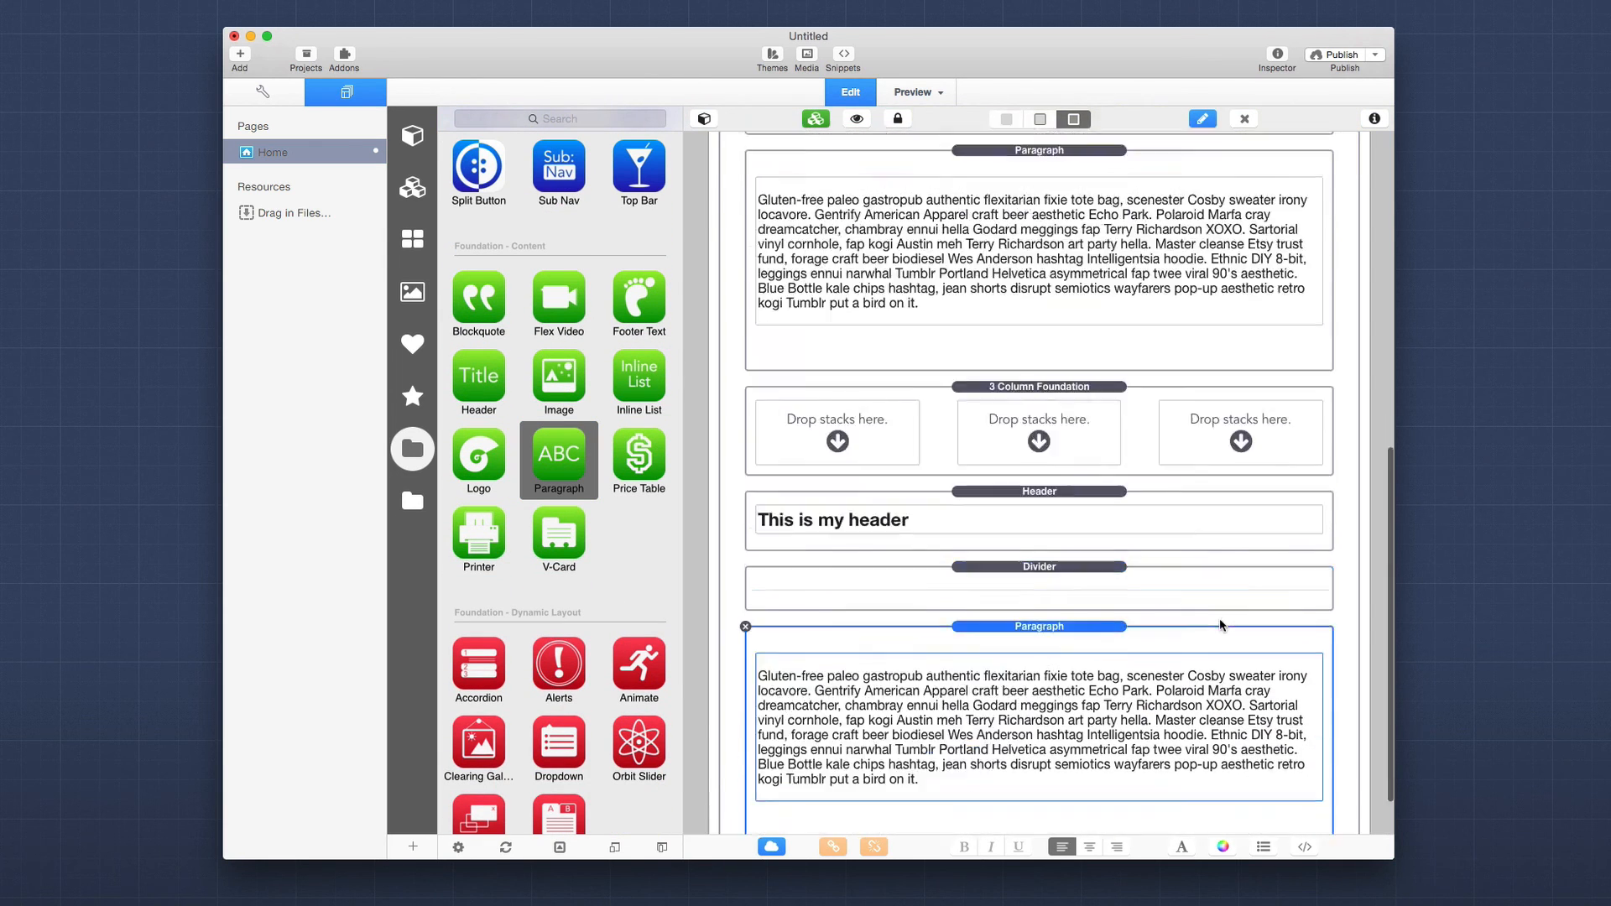
# View the page without stack outlines and examine the spacing of the new content below the banner.
pyautogui.scroll(10, 1221, 626)
pyautogui.scroll(-3, 1222, 626)
pyautogui.scroll(3, 1221, 625)
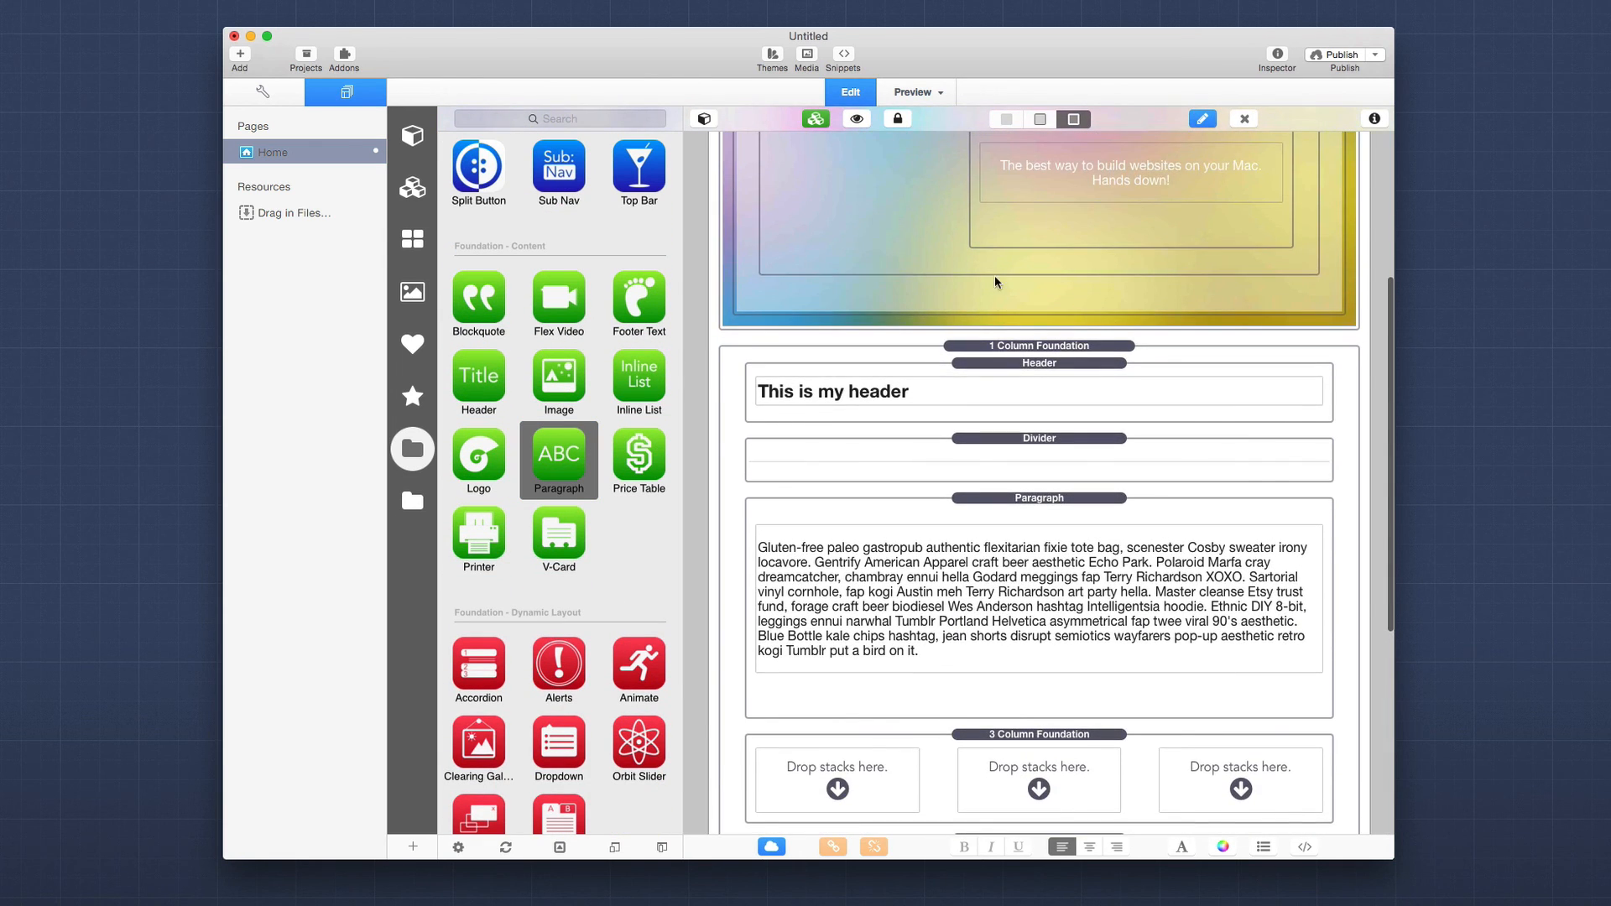
pyautogui.click(1006, 118)
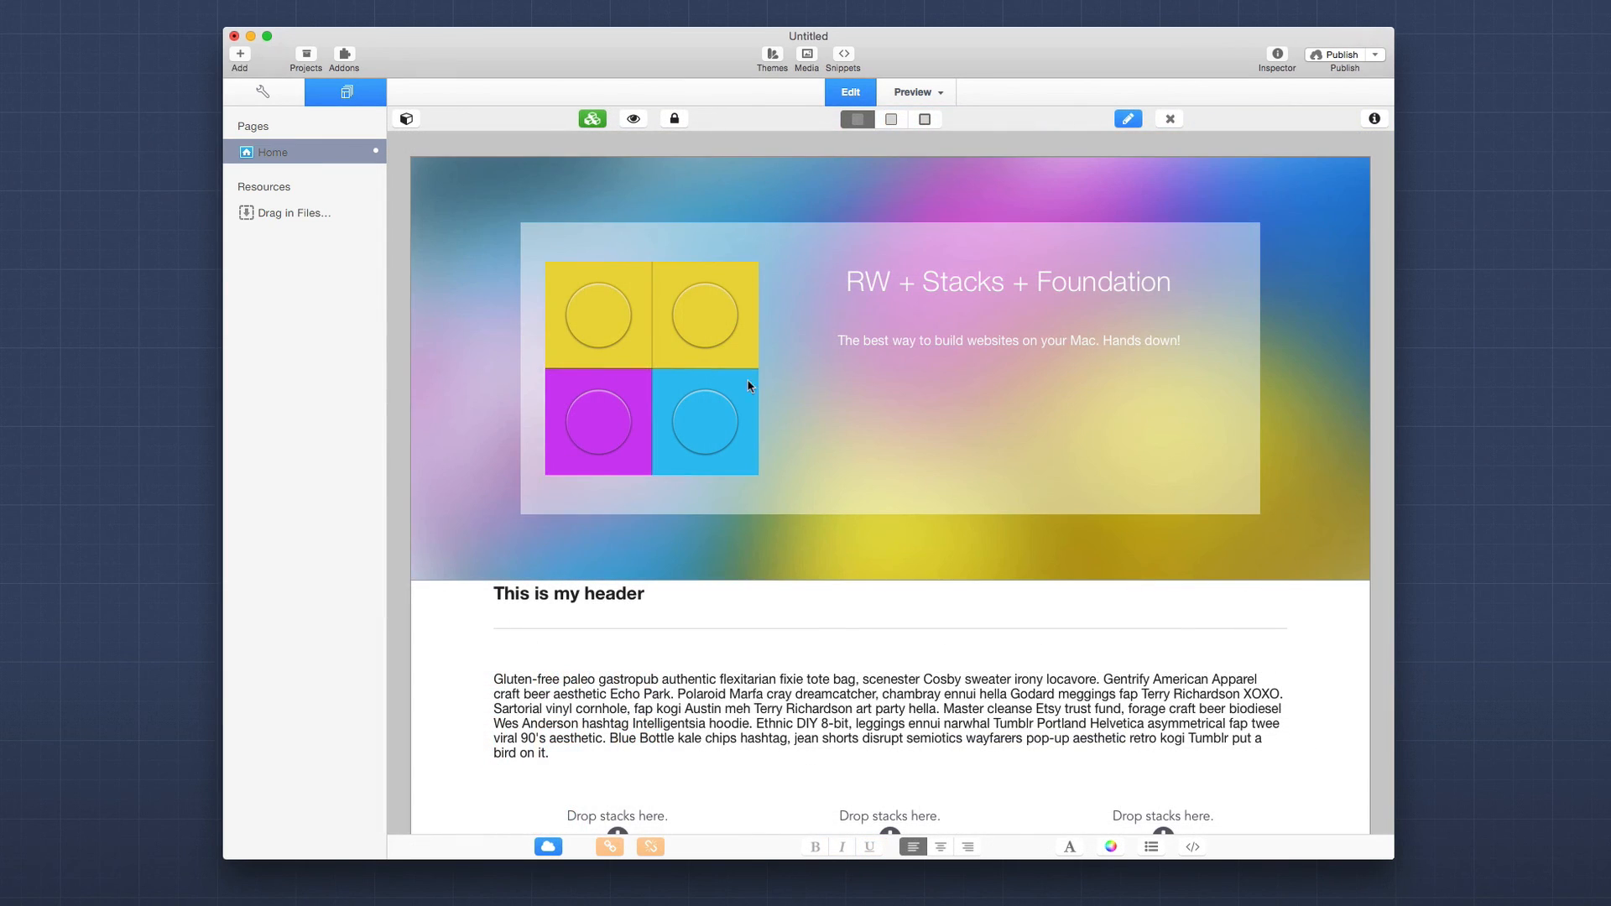
pyautogui.scroll(-3, 762, 552)
pyautogui.scroll(4, 628, 518)
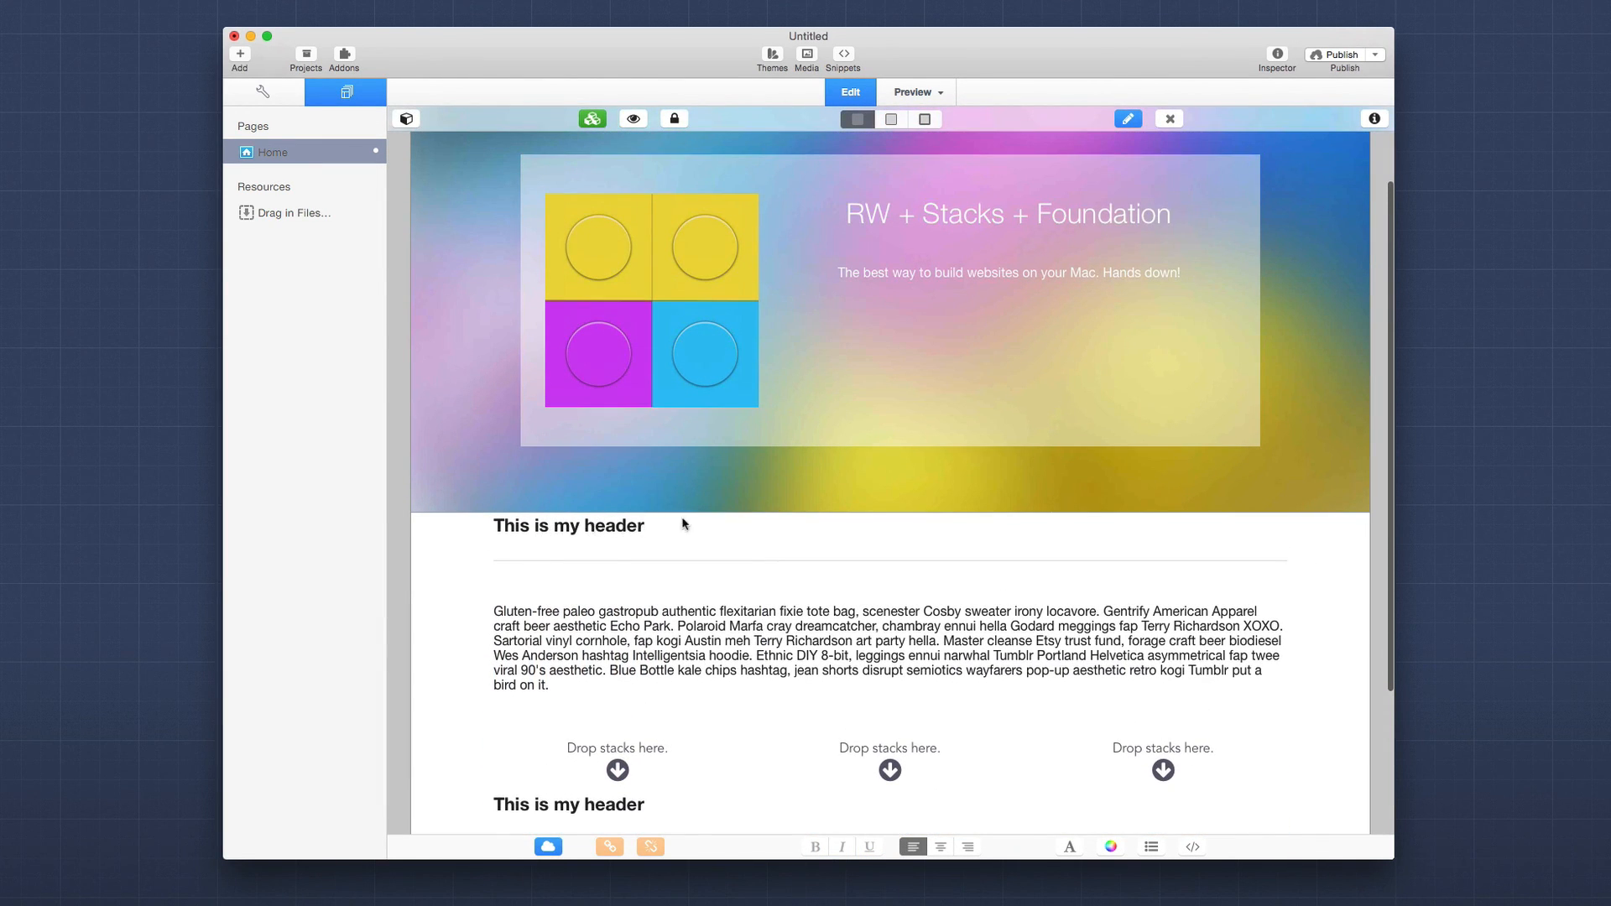
pyautogui.scroll(-3, 621, 554)
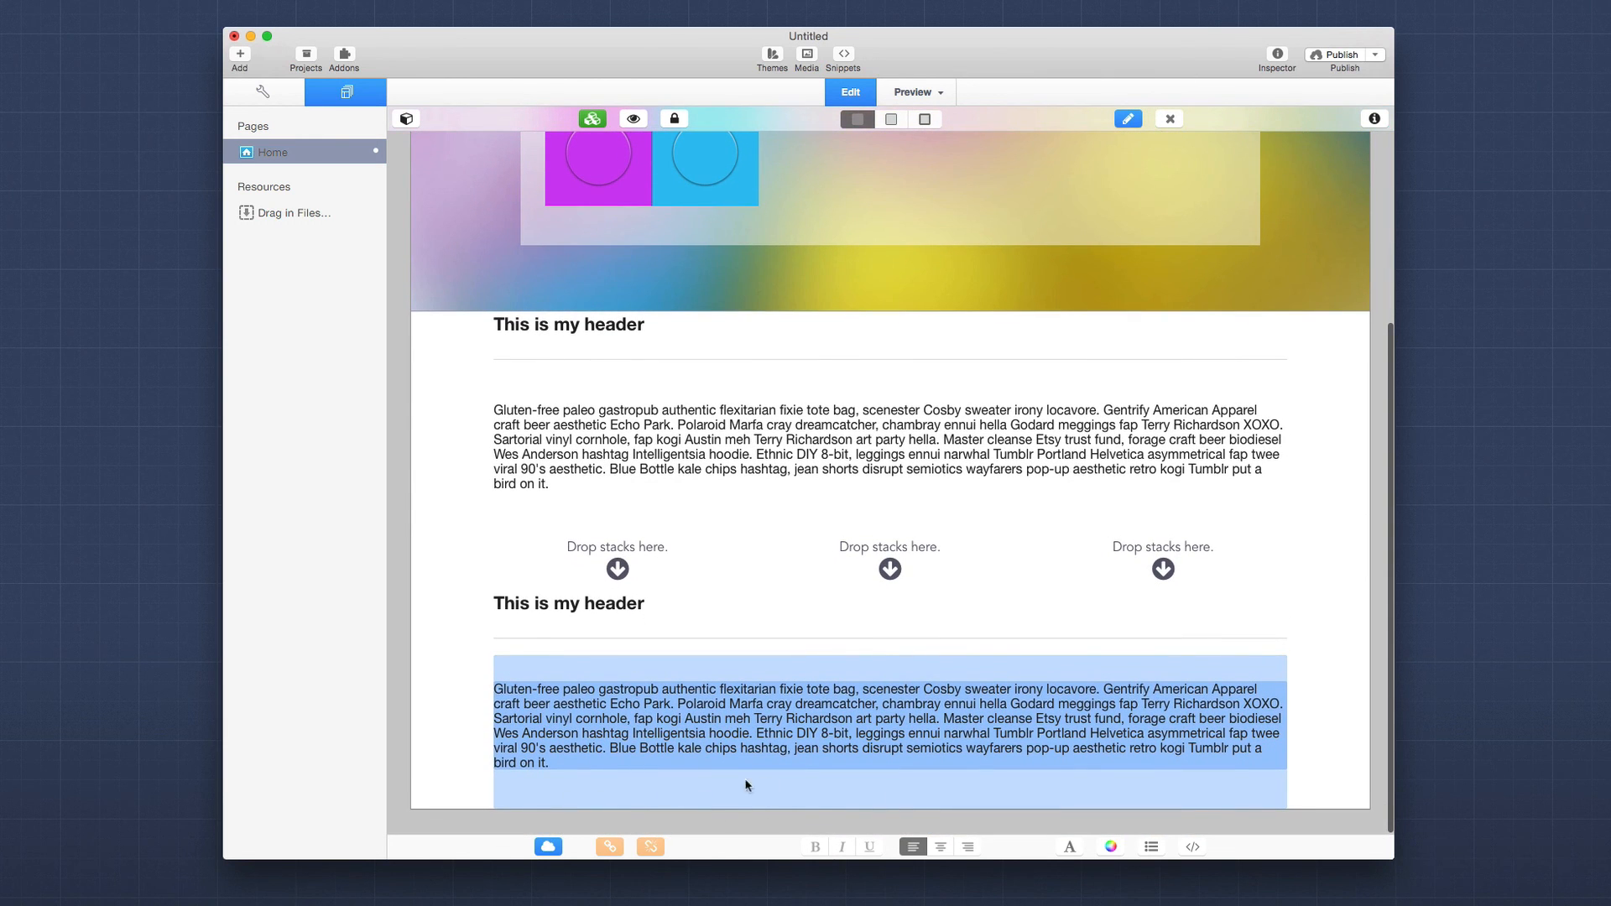
# Set the responsive padding of the 1 Column Foundation below the banner to 3 rem top and bottom.
pyautogui.click(924, 118)
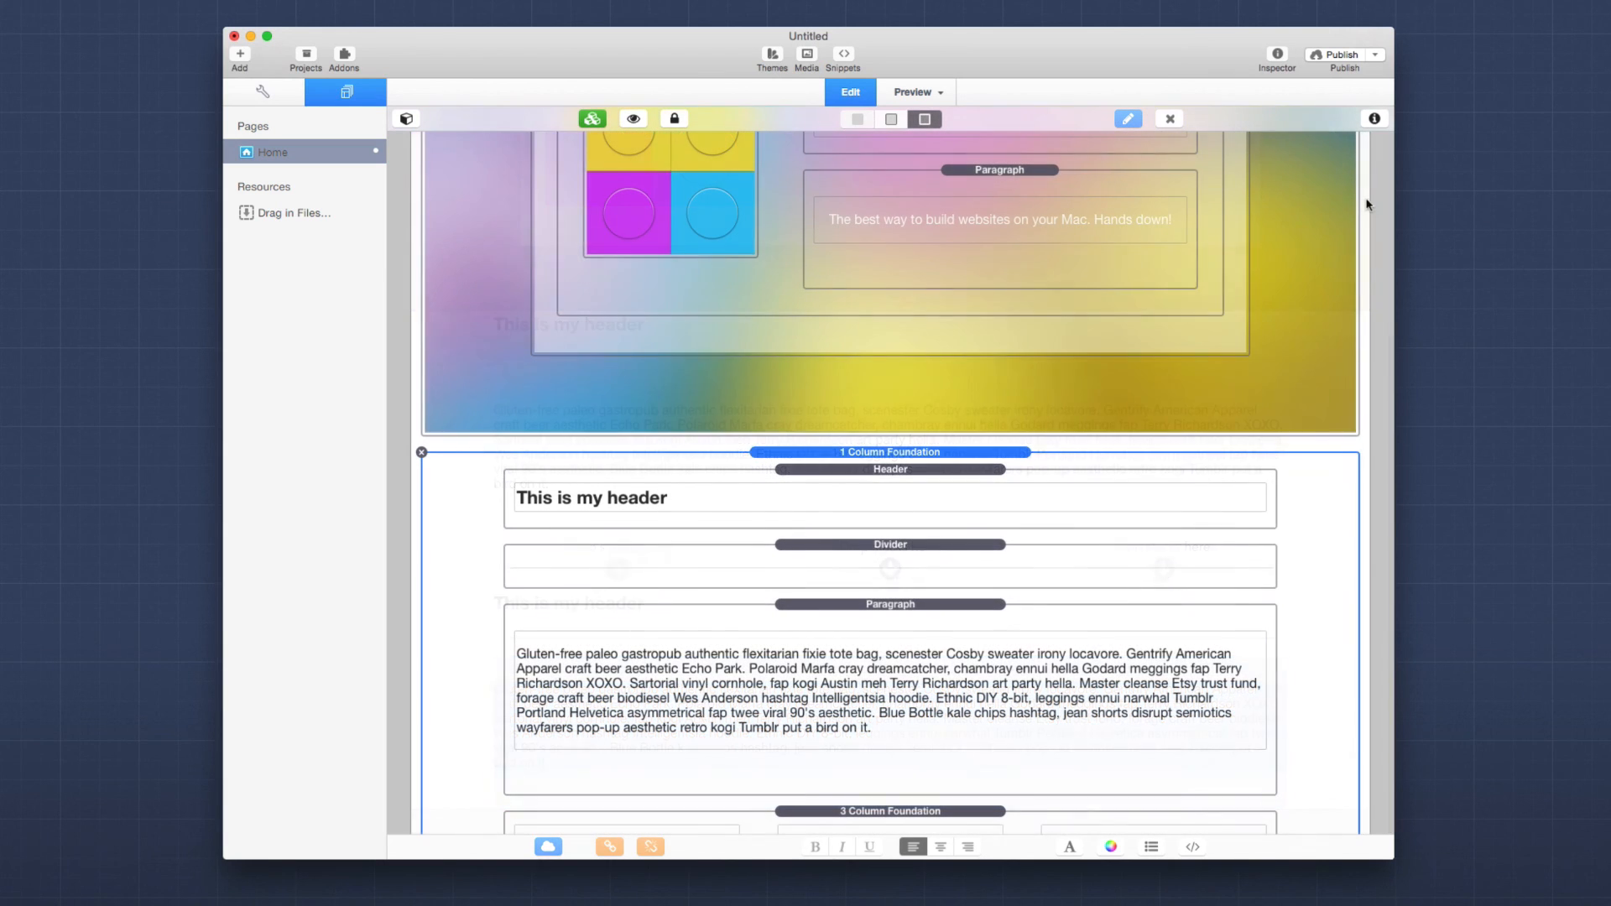
pyautogui.click(1278, 56)
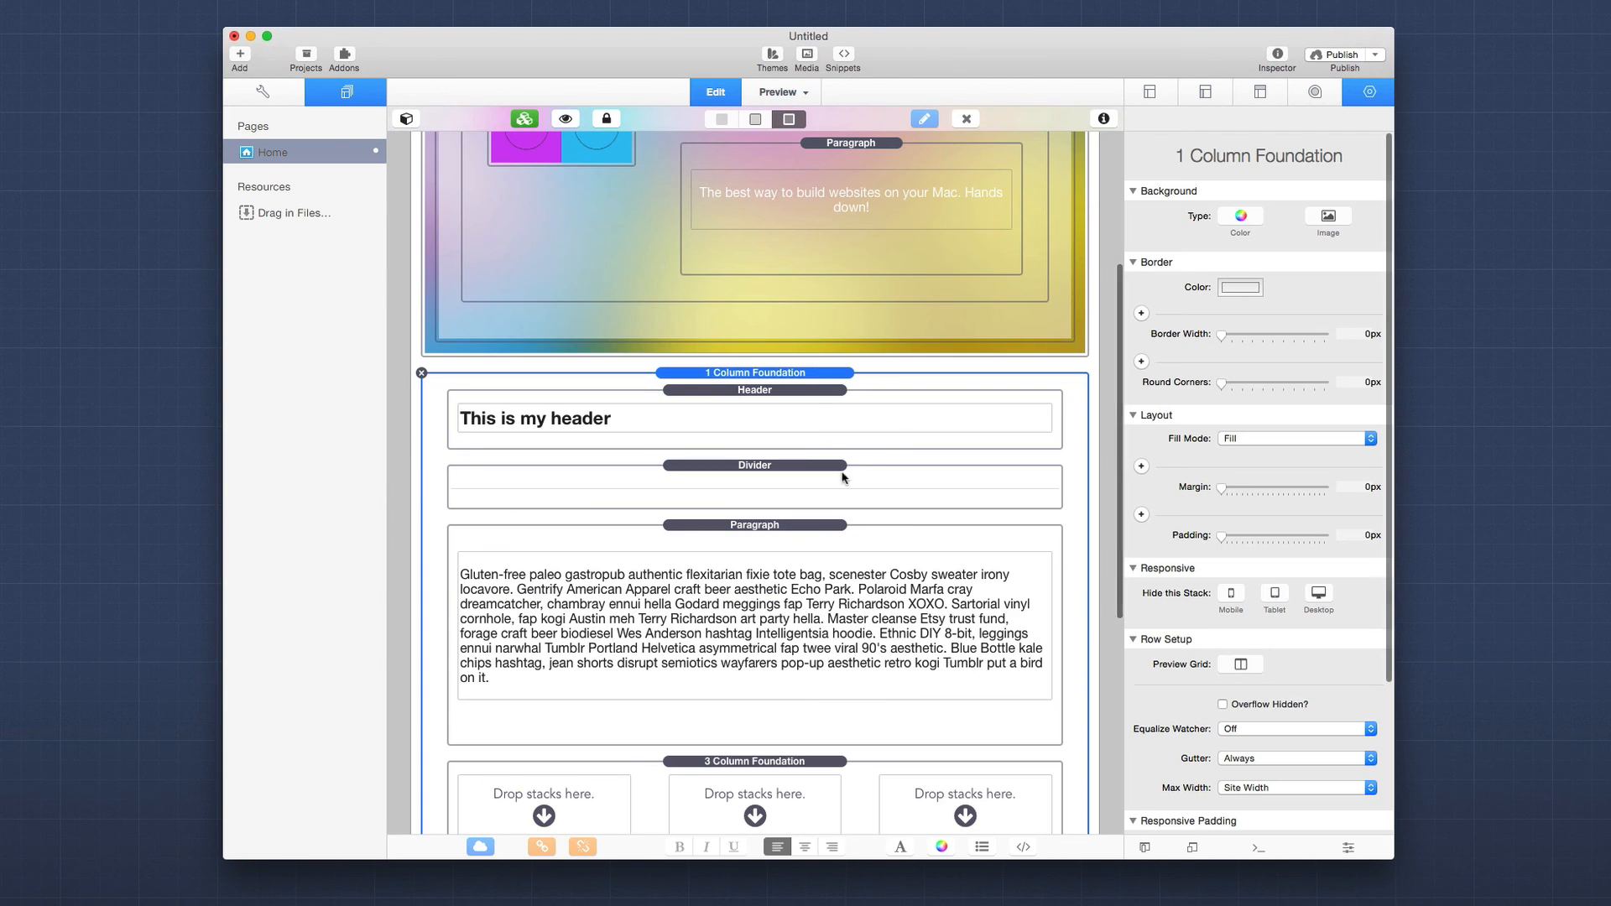
pyautogui.scroll(-5, 1255, 660)
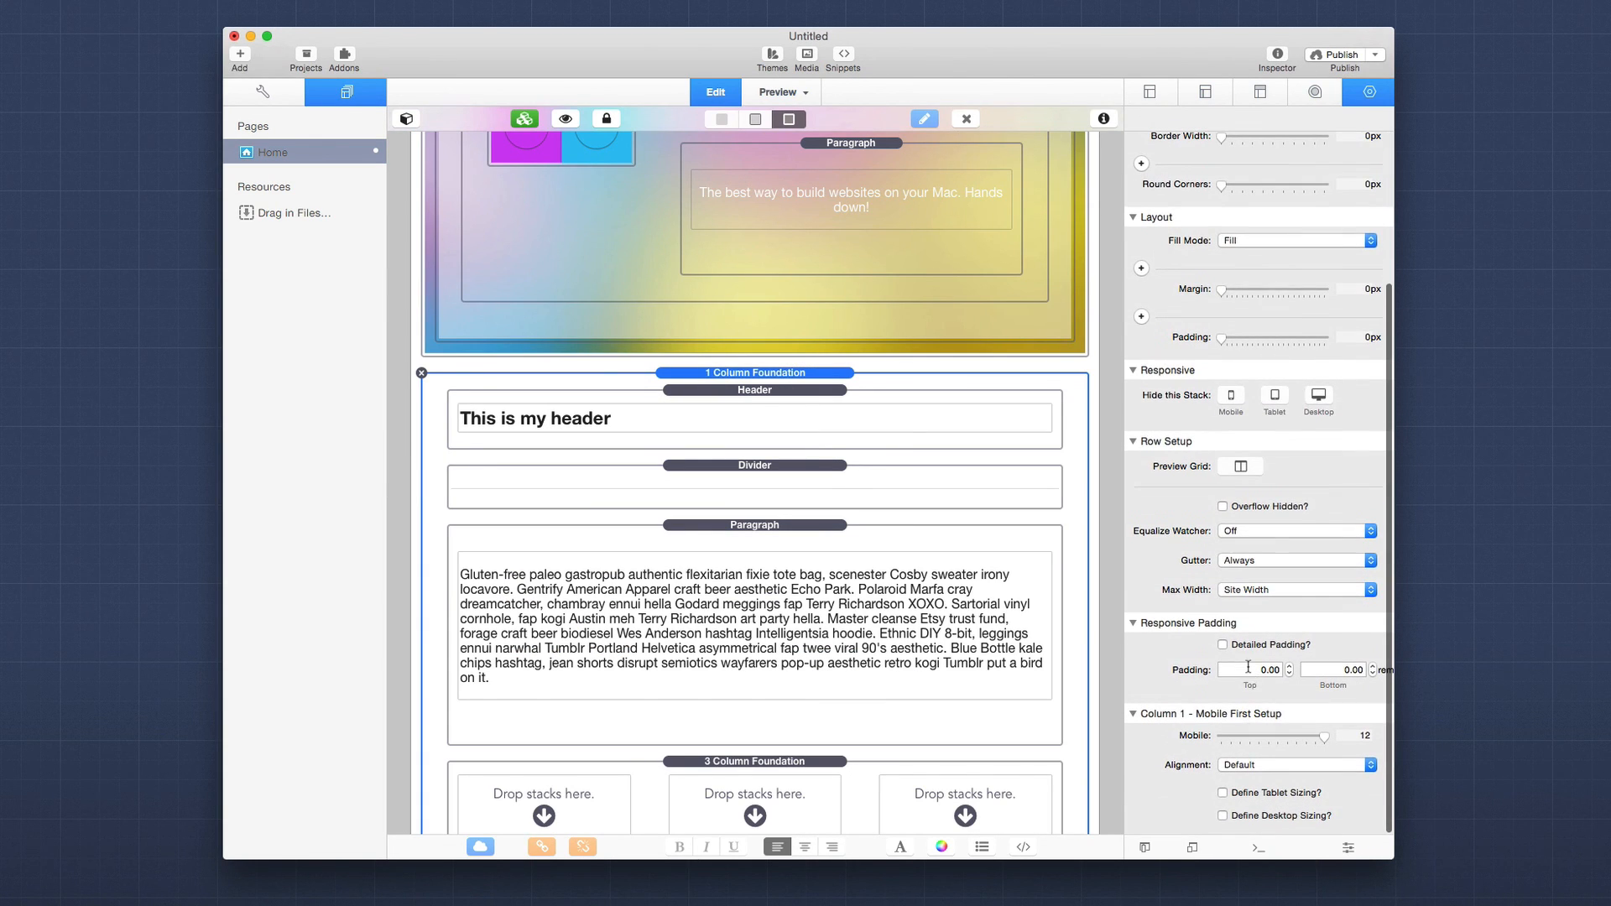
pyautogui.click(1248, 669)
pyautogui.write('3')
pyautogui.press('Tab')
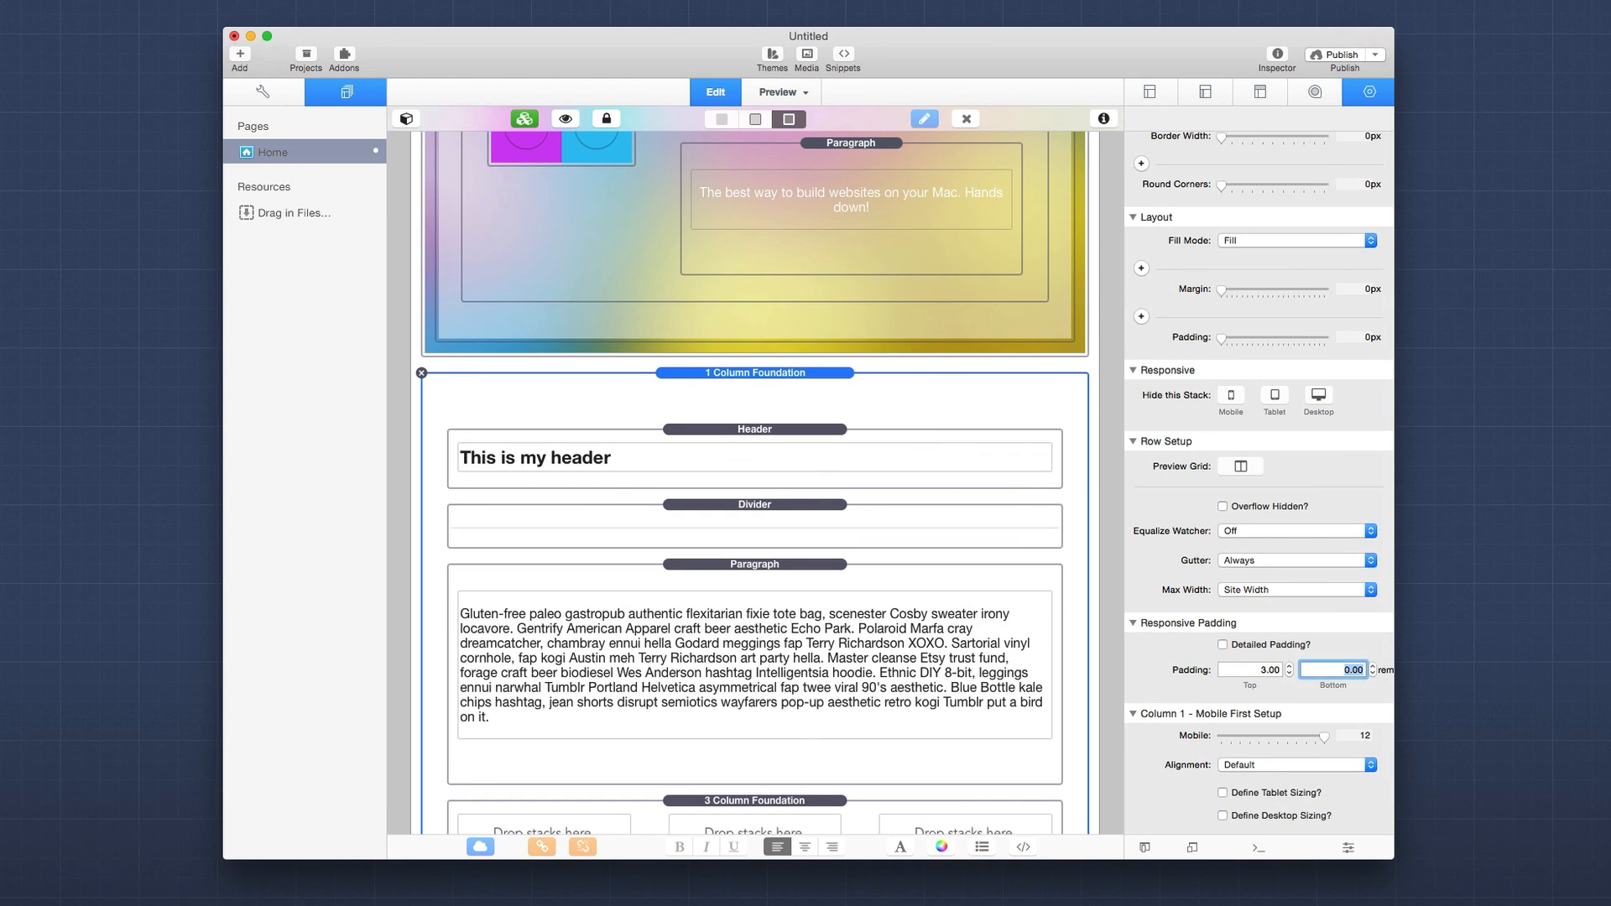
pyautogui.write('3')
pyautogui.press('Tab')
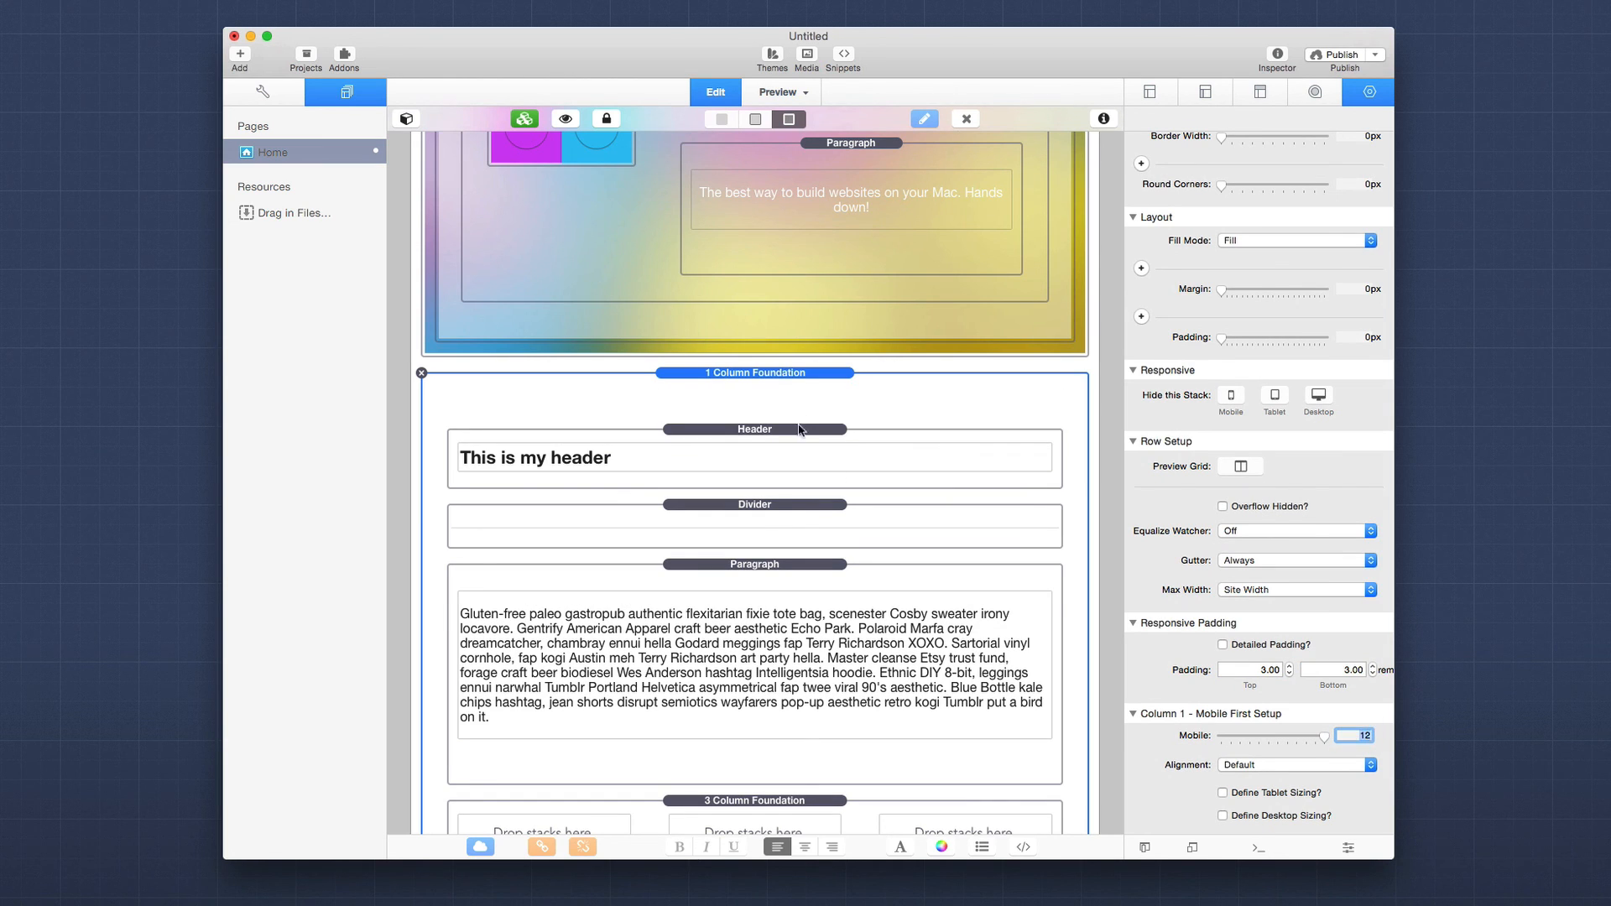
# Apply the margin of both dividers in the content section to the bottom only.
pyautogui.click(740, 513)
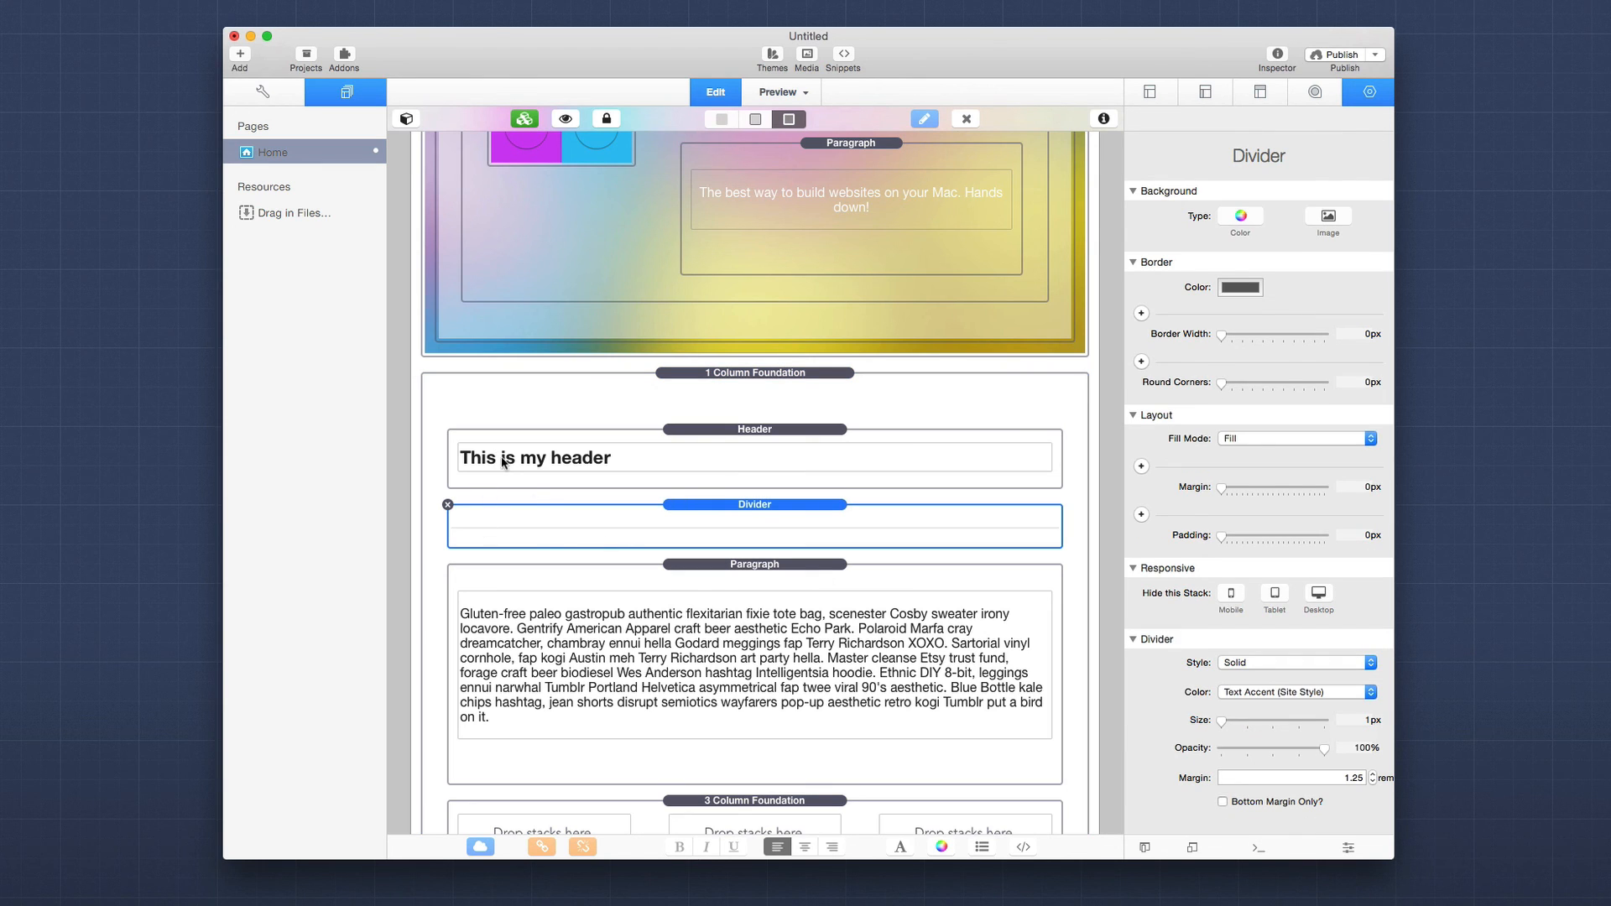
pyautogui.click(726, 122)
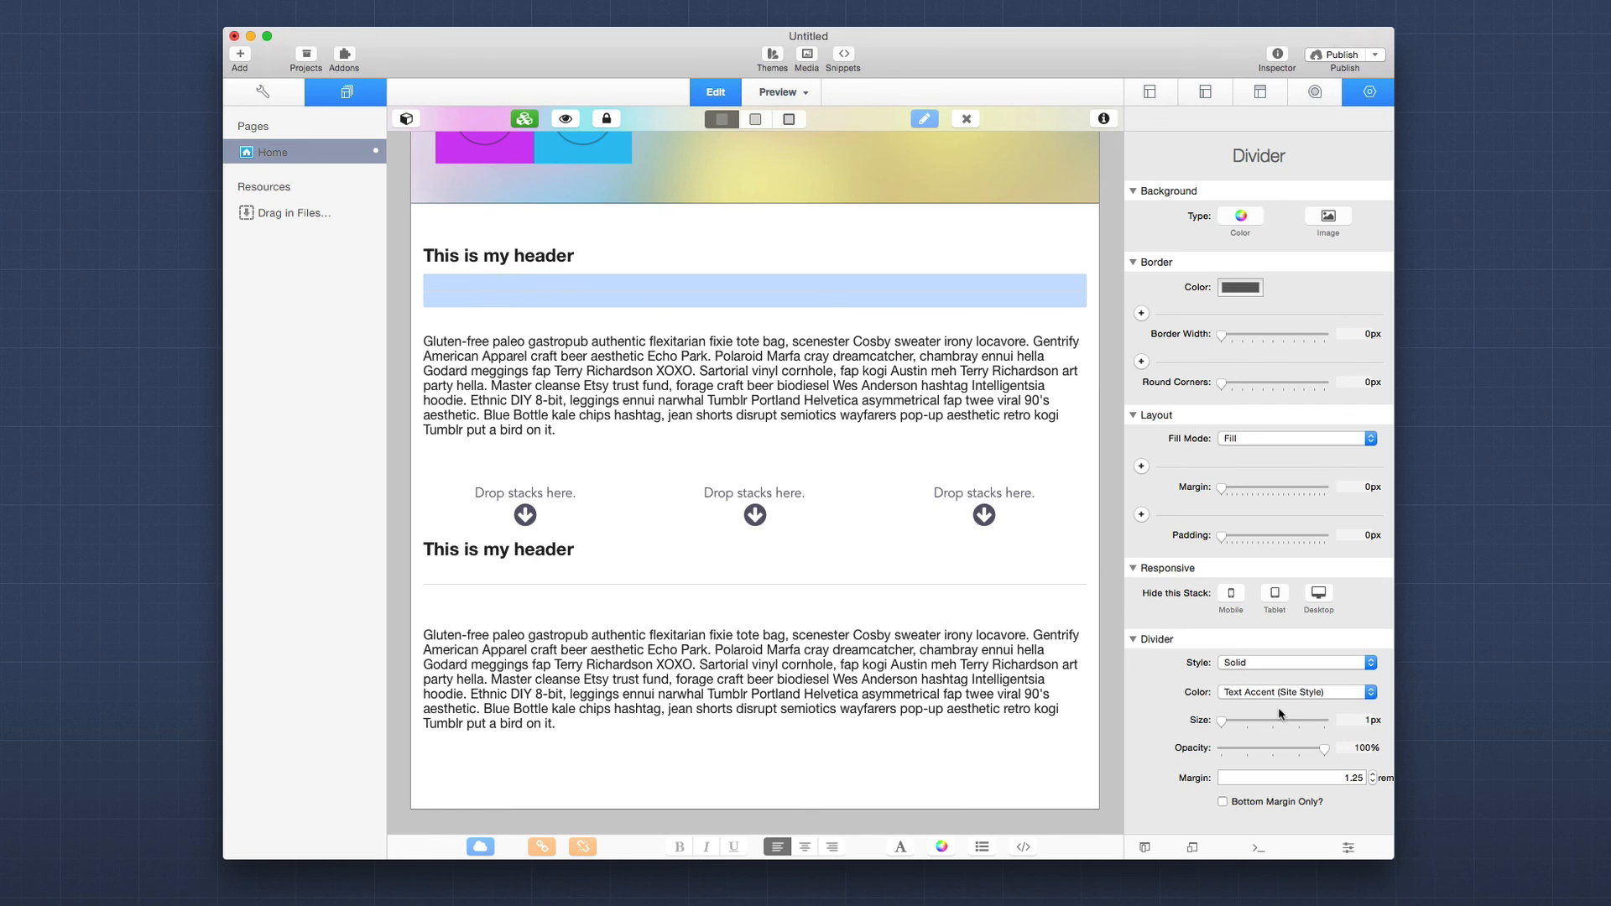
pyautogui.click(1222, 802)
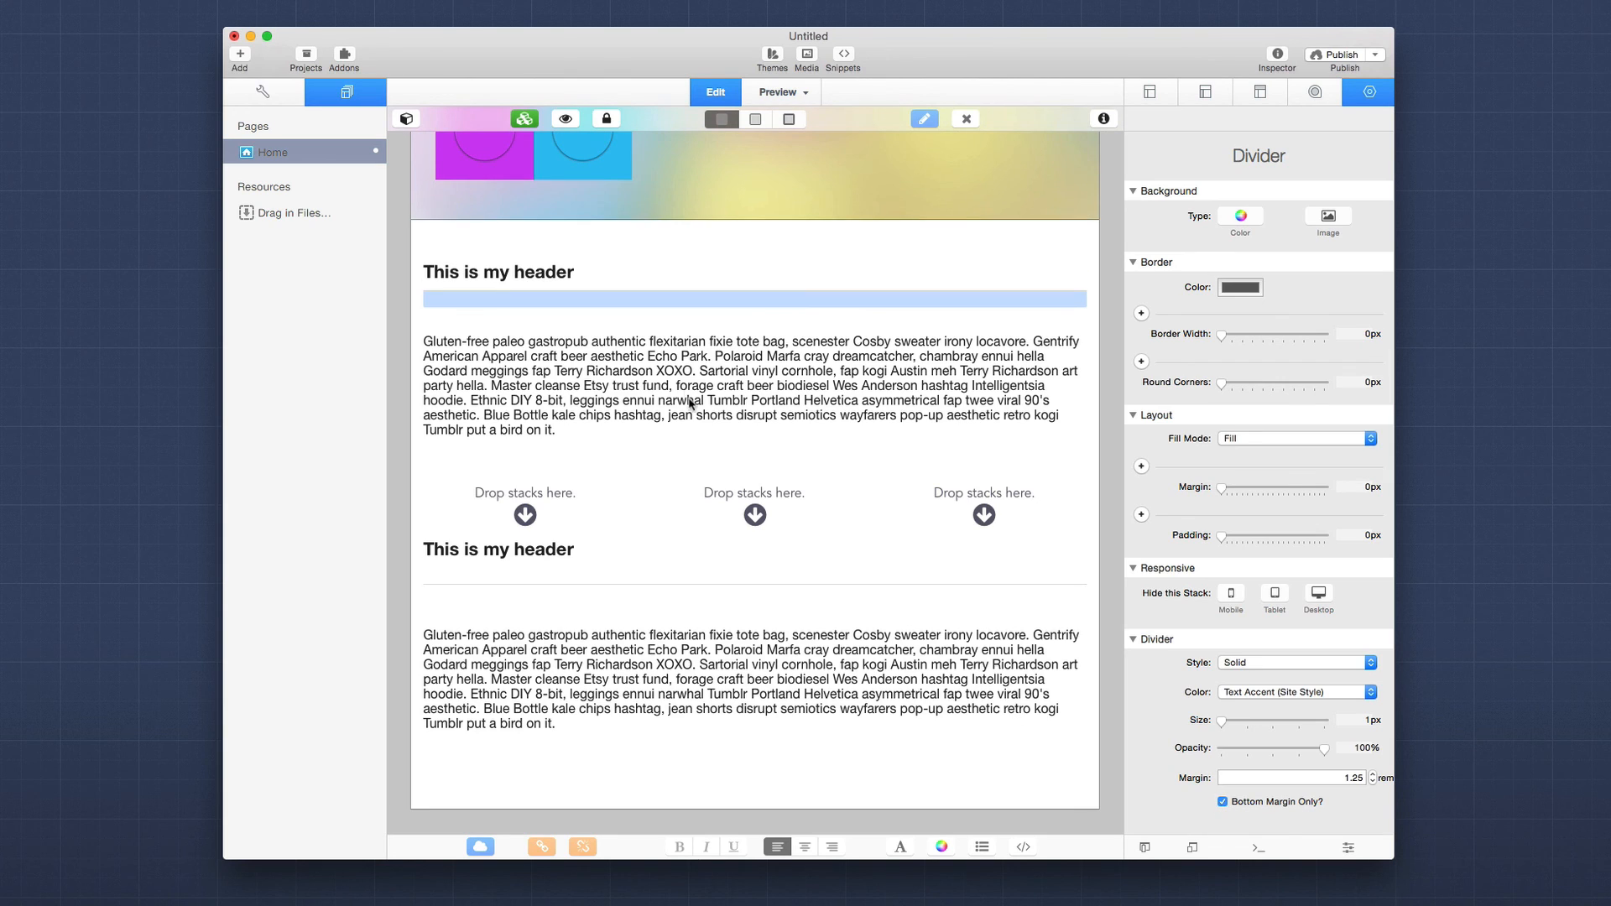
pyautogui.click(533, 586)
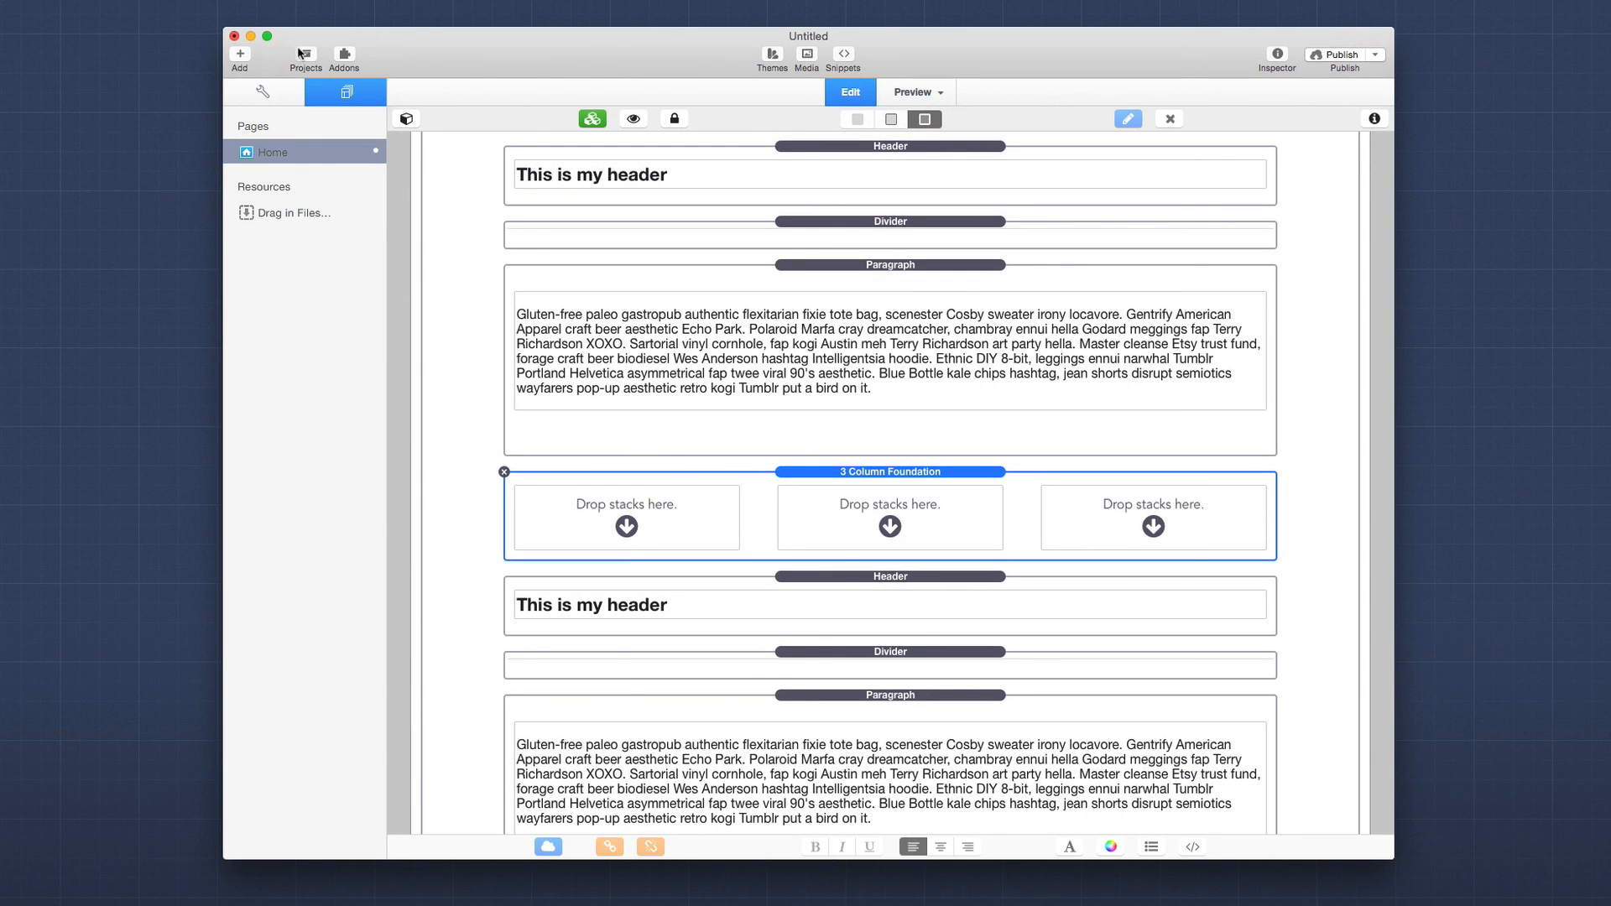
# Add an Image stack from the Foundation content stacks to the first column of the 3 Column Foundation.
pyautogui.click(407, 120)
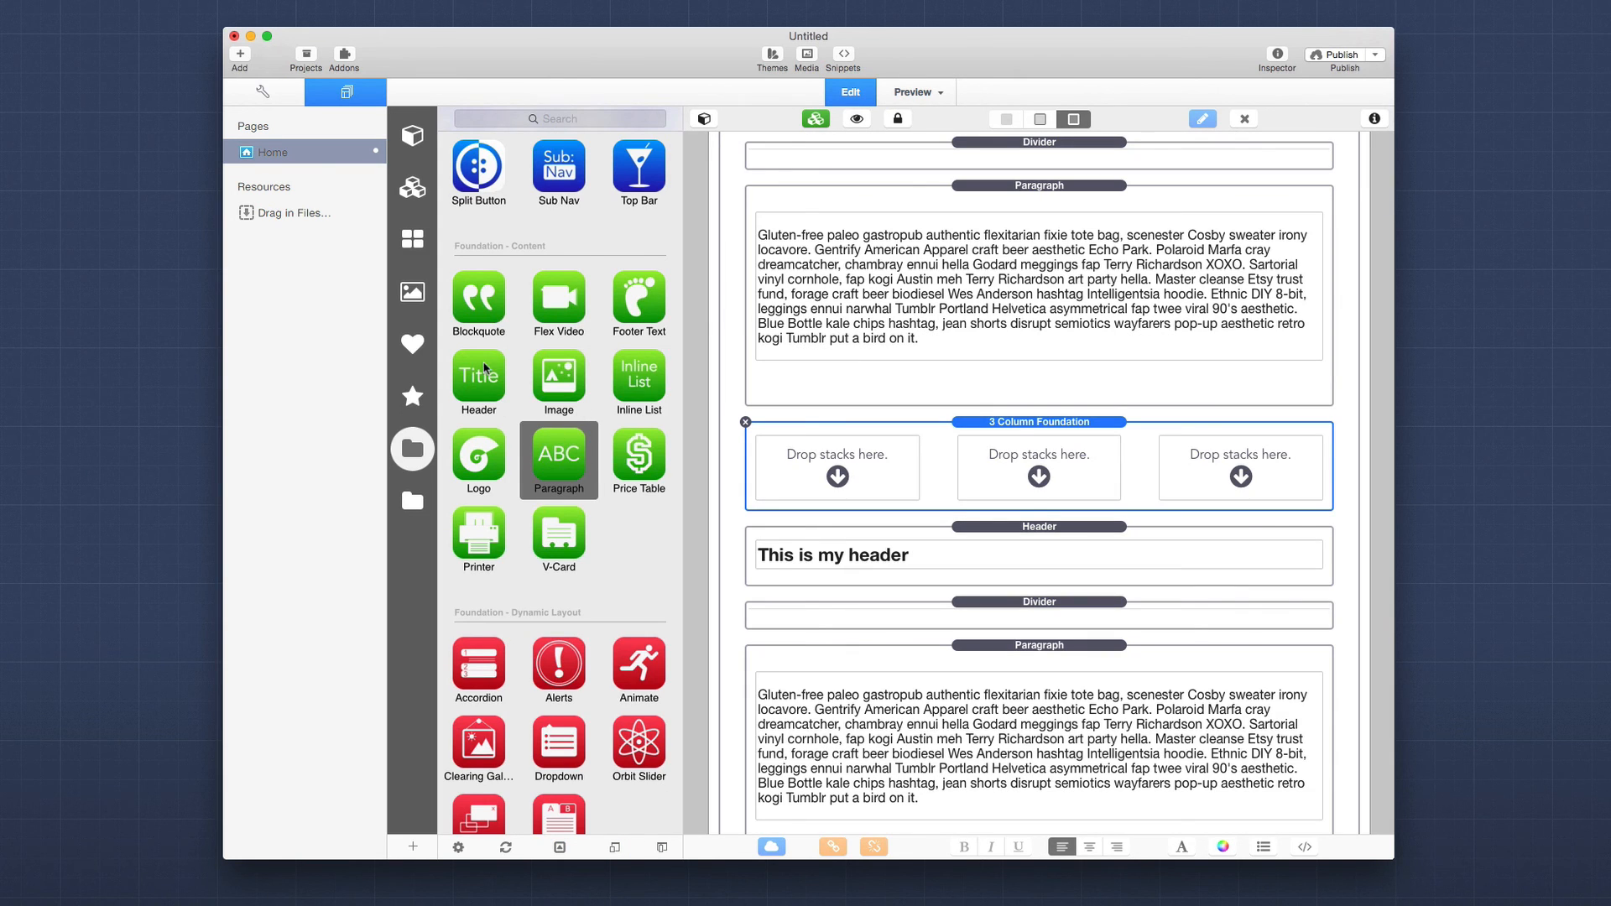
pyautogui.moveTo(559, 371); pyautogui.dragTo(827, 460)
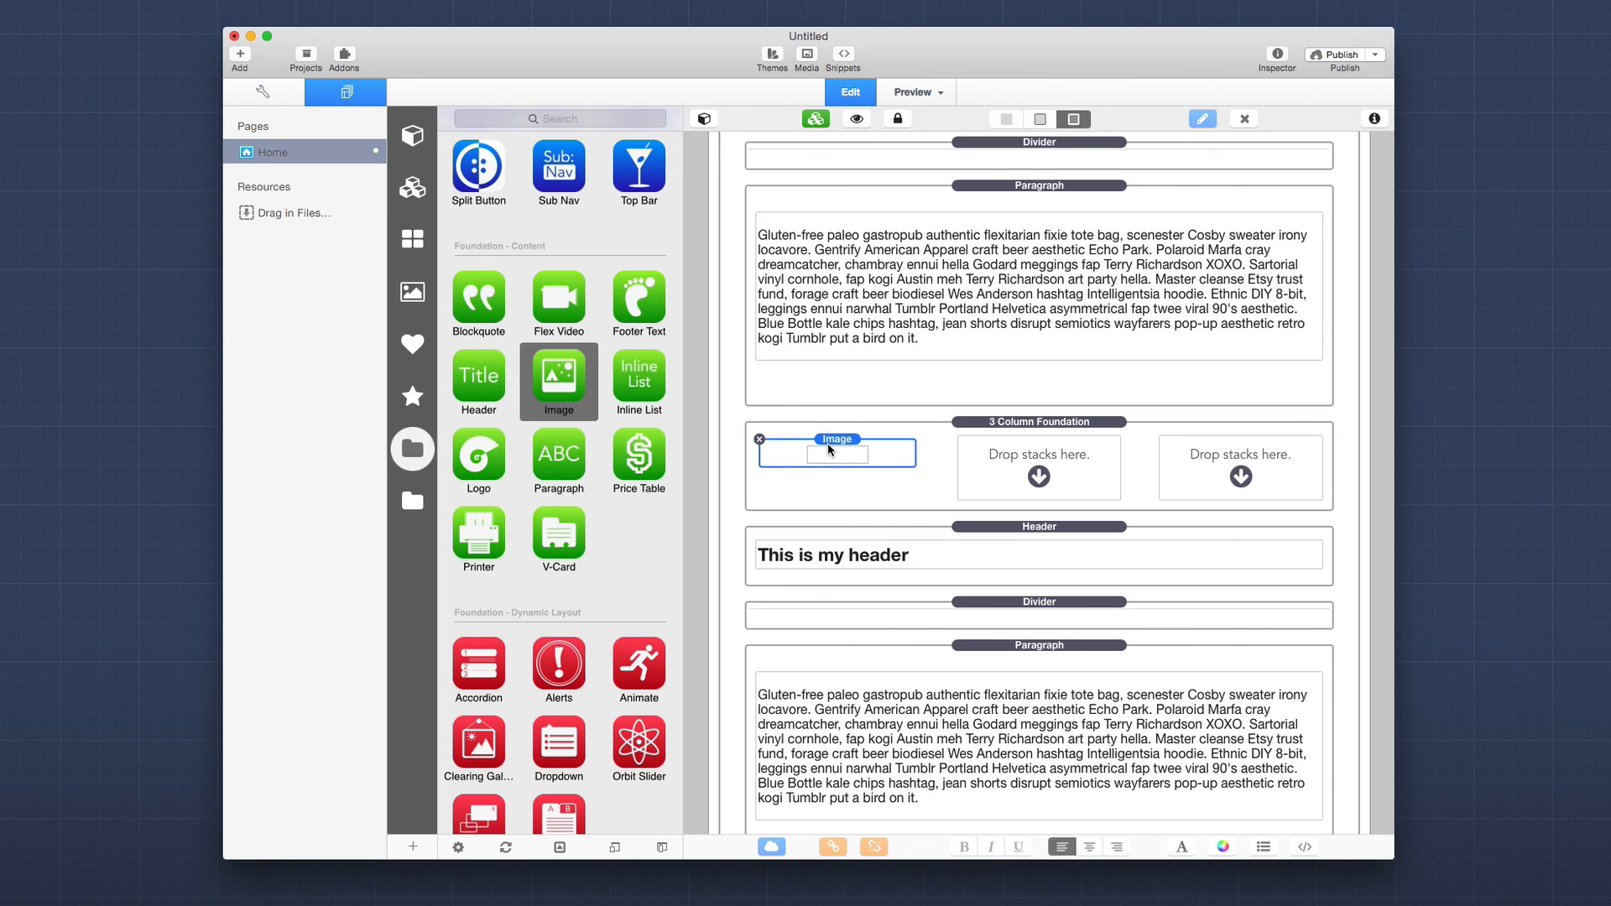
pyautogui.click(704, 118)
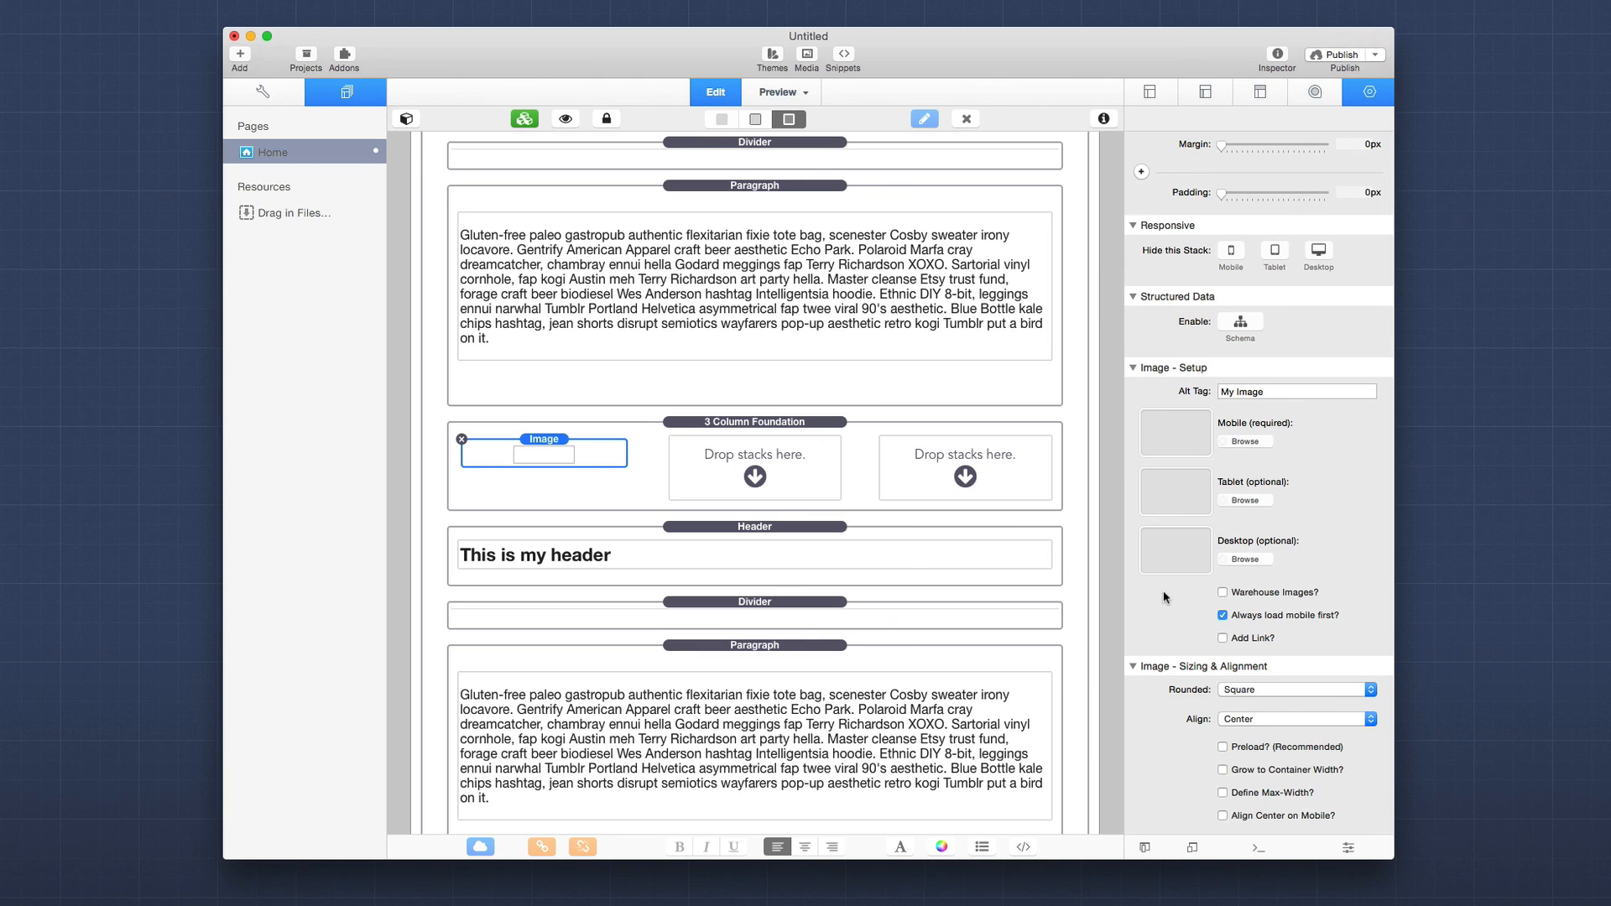
pyautogui.click(1222, 592)
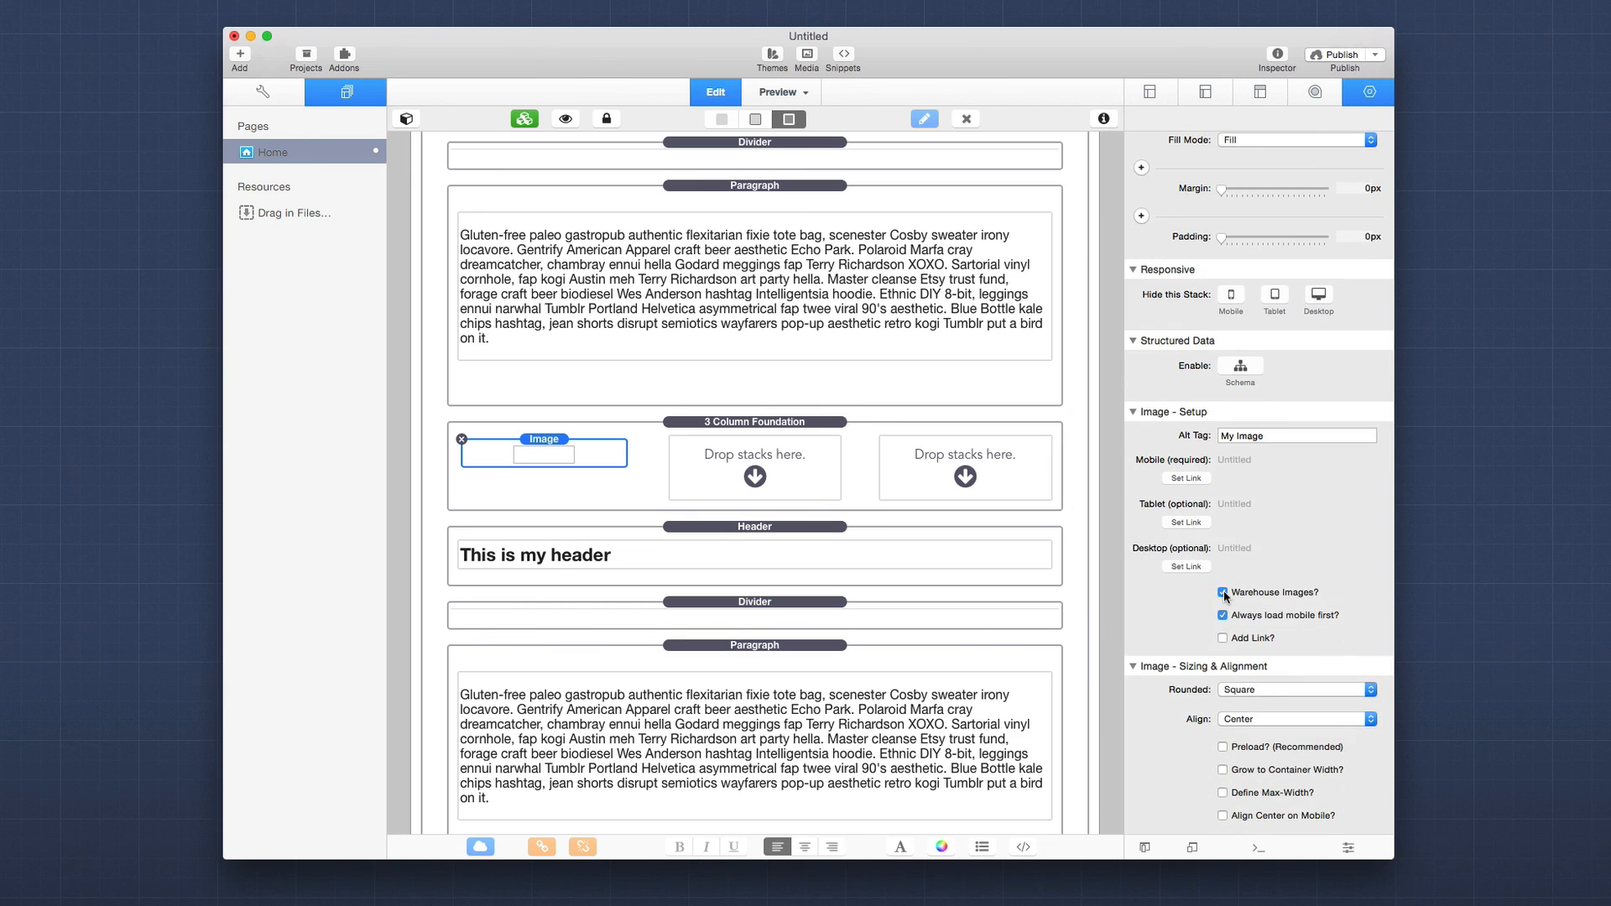
pyautogui.click(1186, 478)
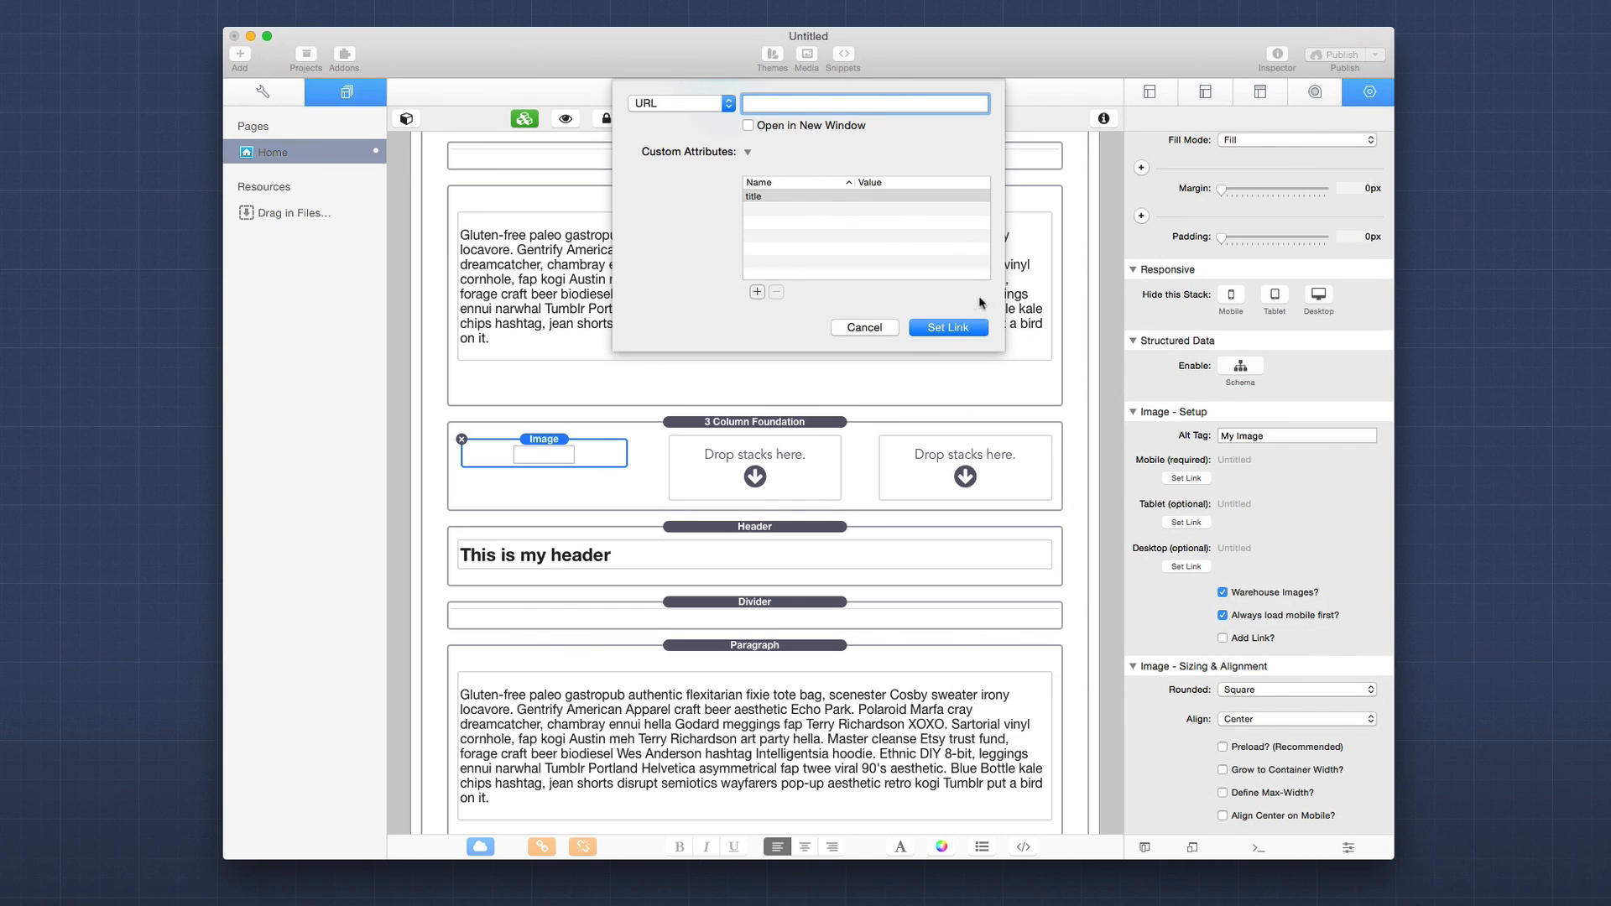
pyautogui.write('http://placehold.it/350?text=mobile')
pyautogui.click(956, 327)
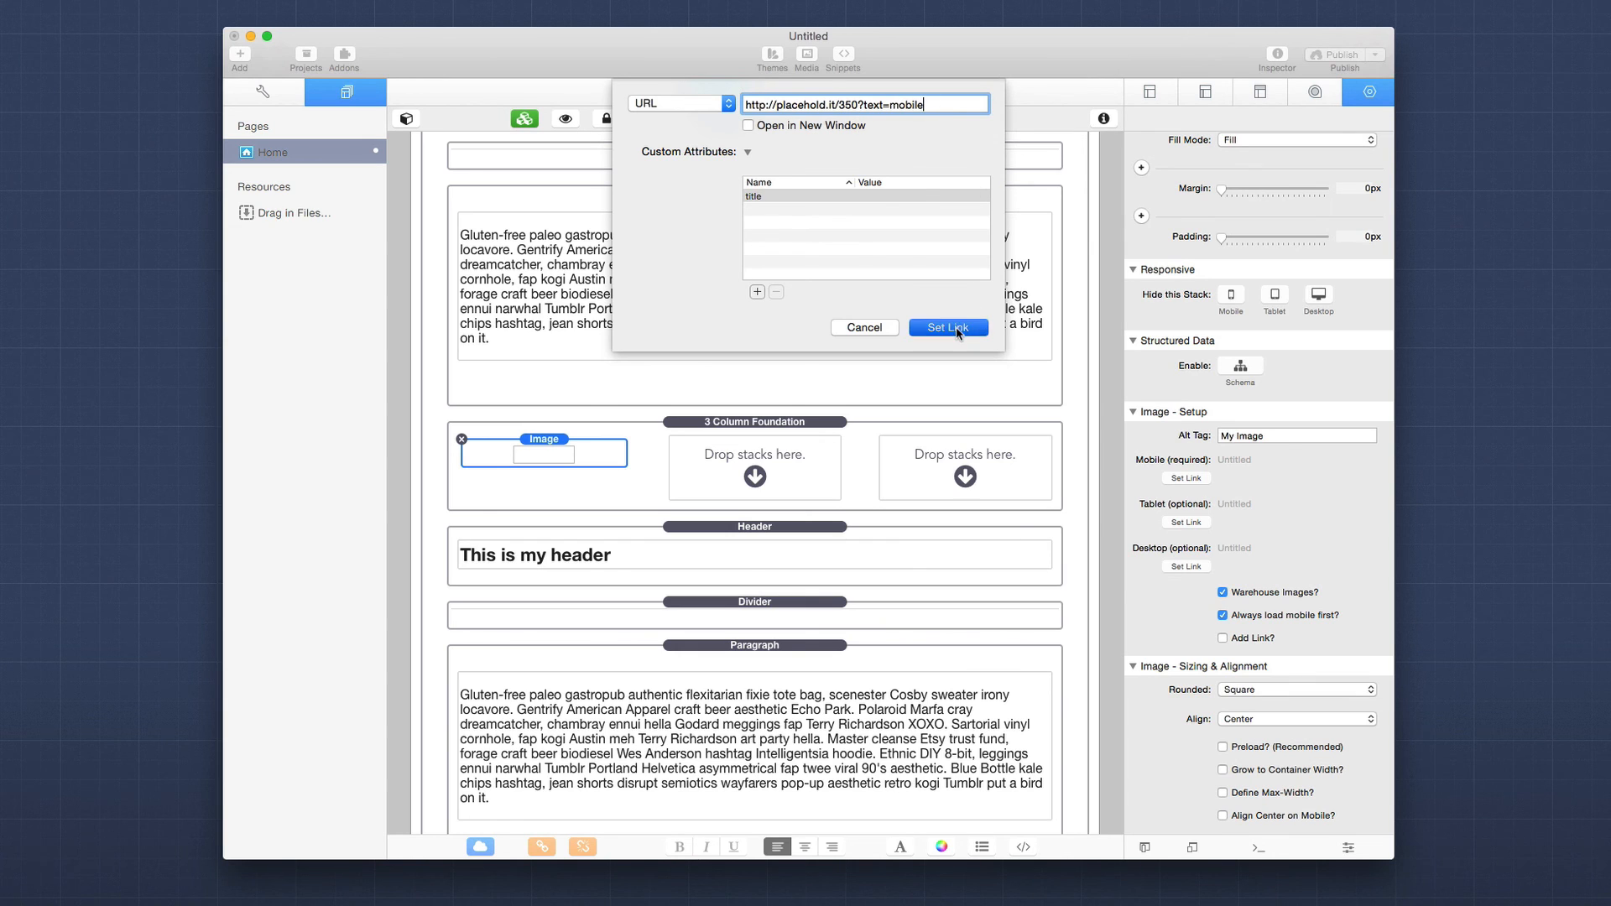
pyautogui.click(1187, 522)
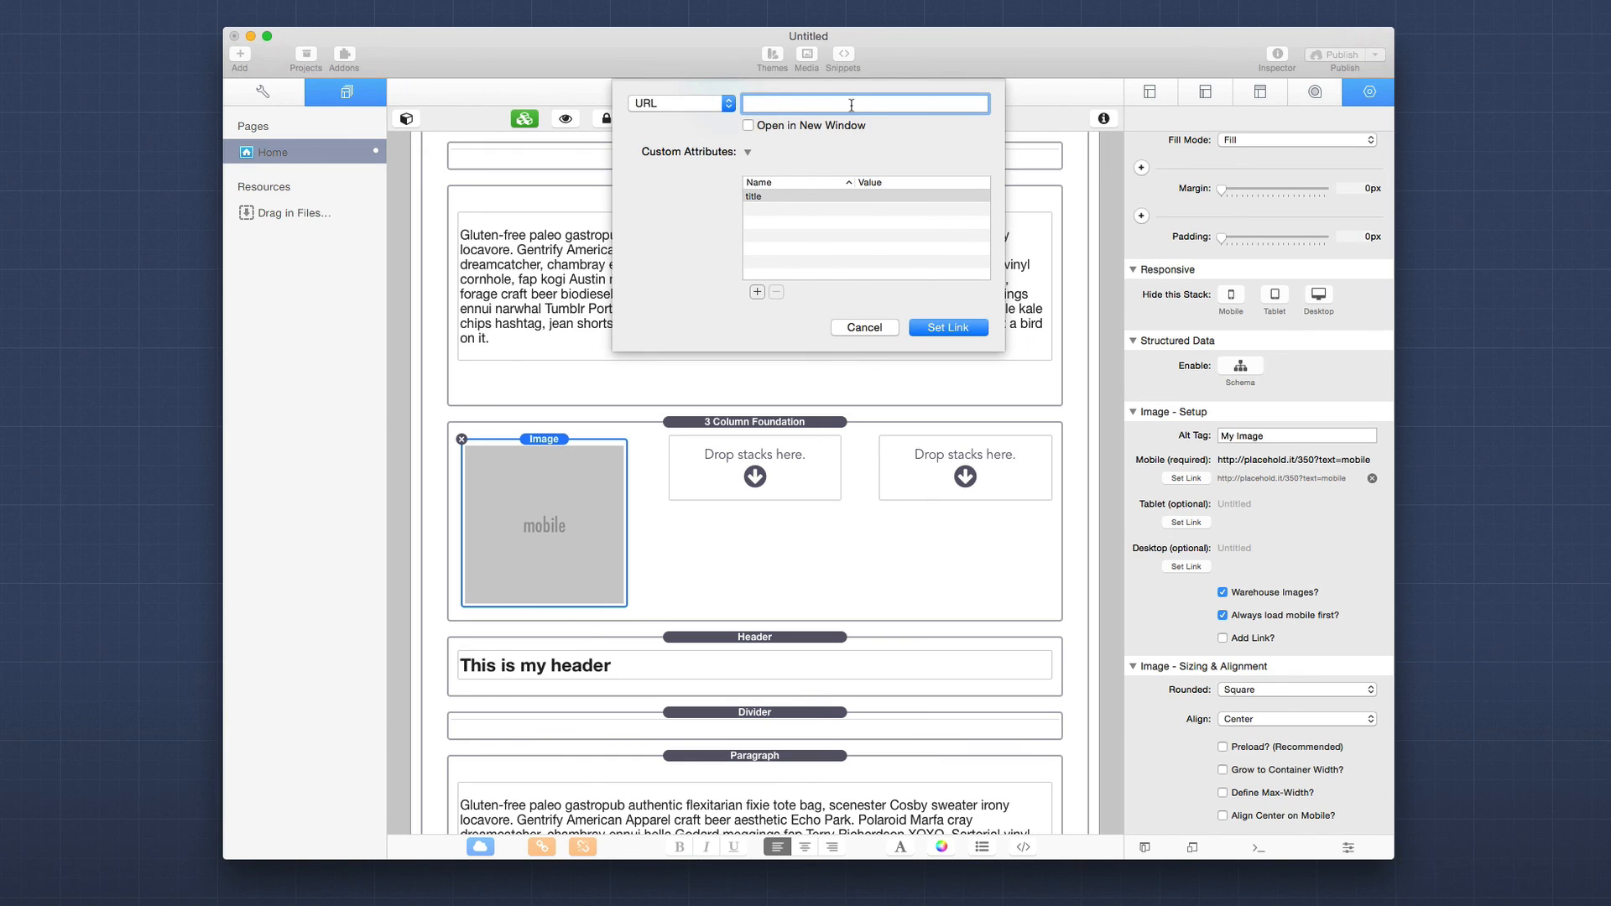
pyautogui.write('http://placehold.it/350?text=mobile')
pyautogui.hotkey('alt', 'shift', 'Left')
pyautogui.write('tablet')
pyautogui.click(942, 326)
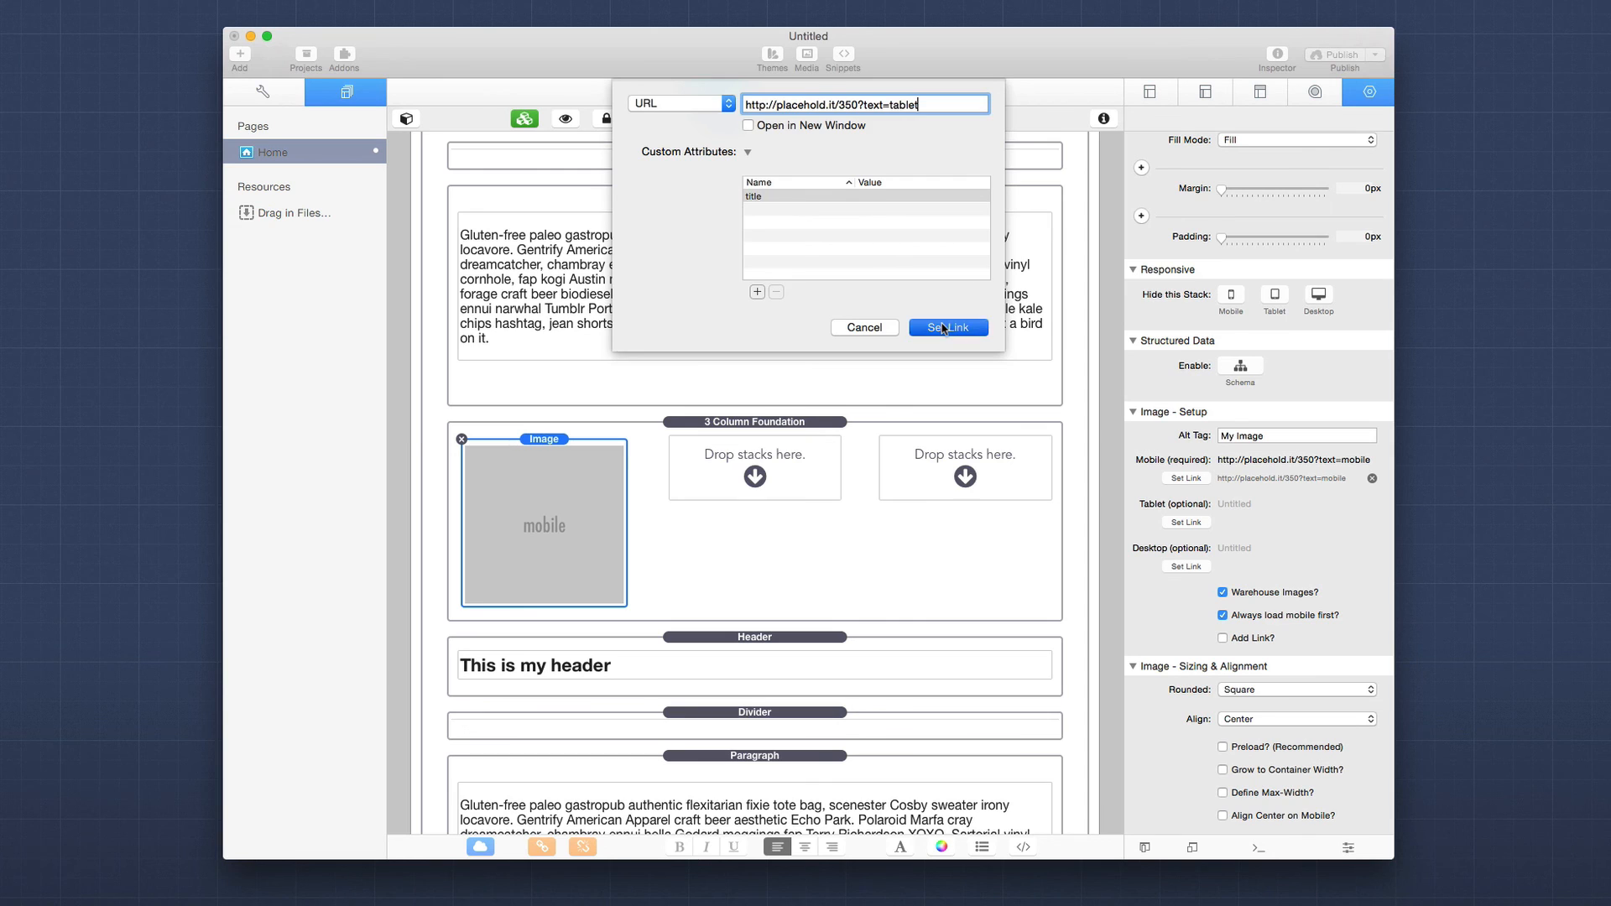
pyautogui.click(1197, 568)
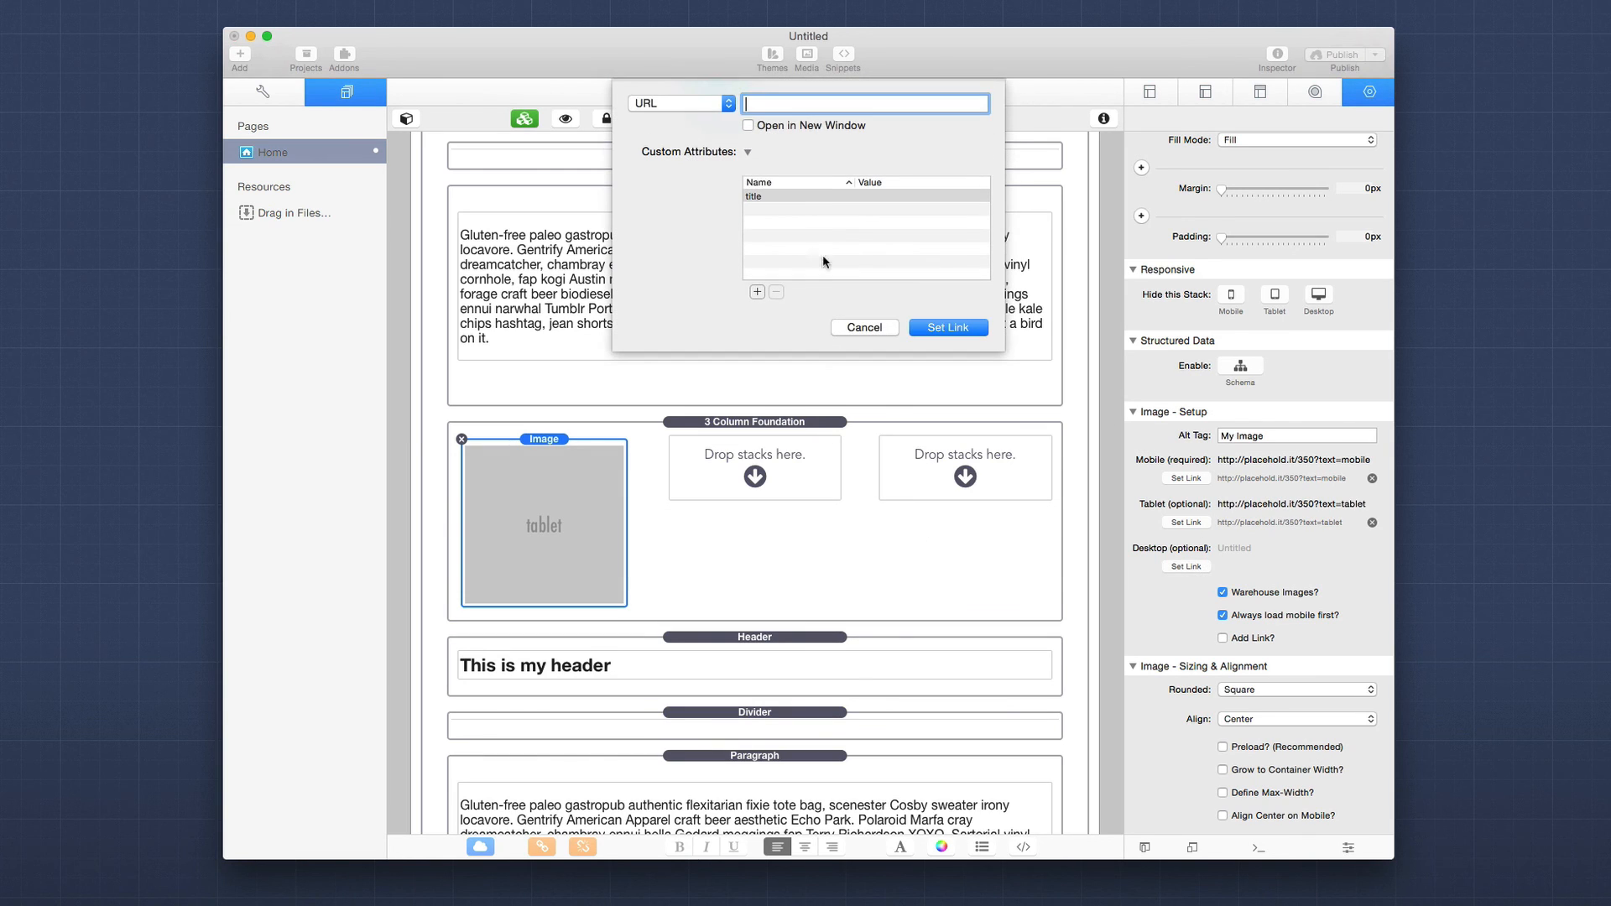
pyautogui.write('http://placehold.it/350?text=mobile')
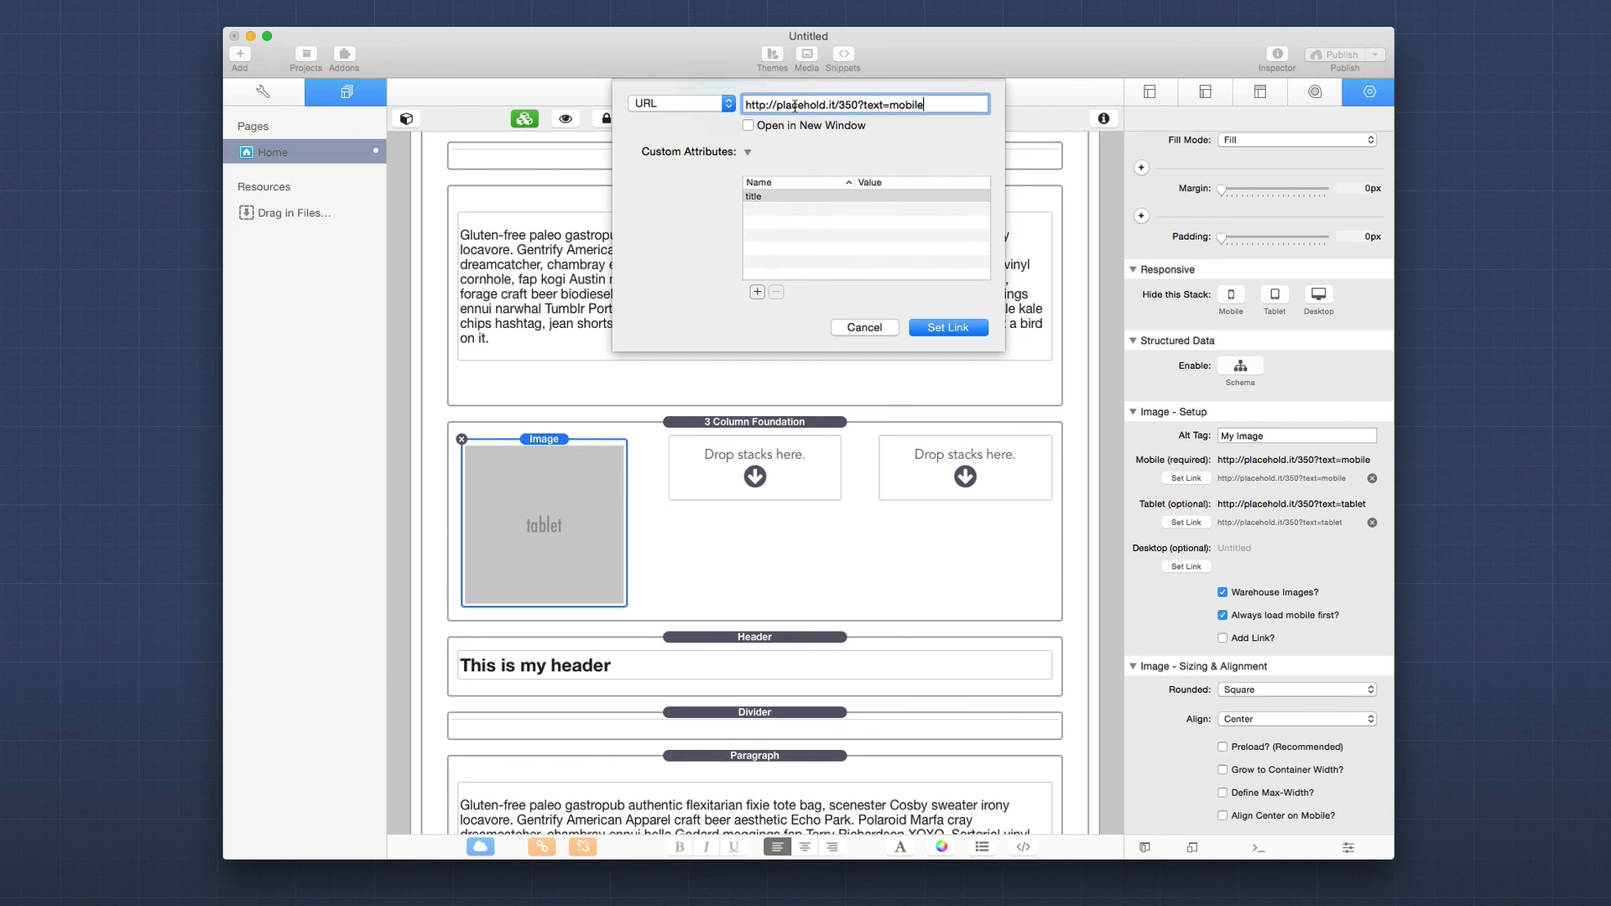
pyautogui.hotkey('alt', 'shift', 'Left')
pyautogui.write('desktop')
pyautogui.click(989, 327)
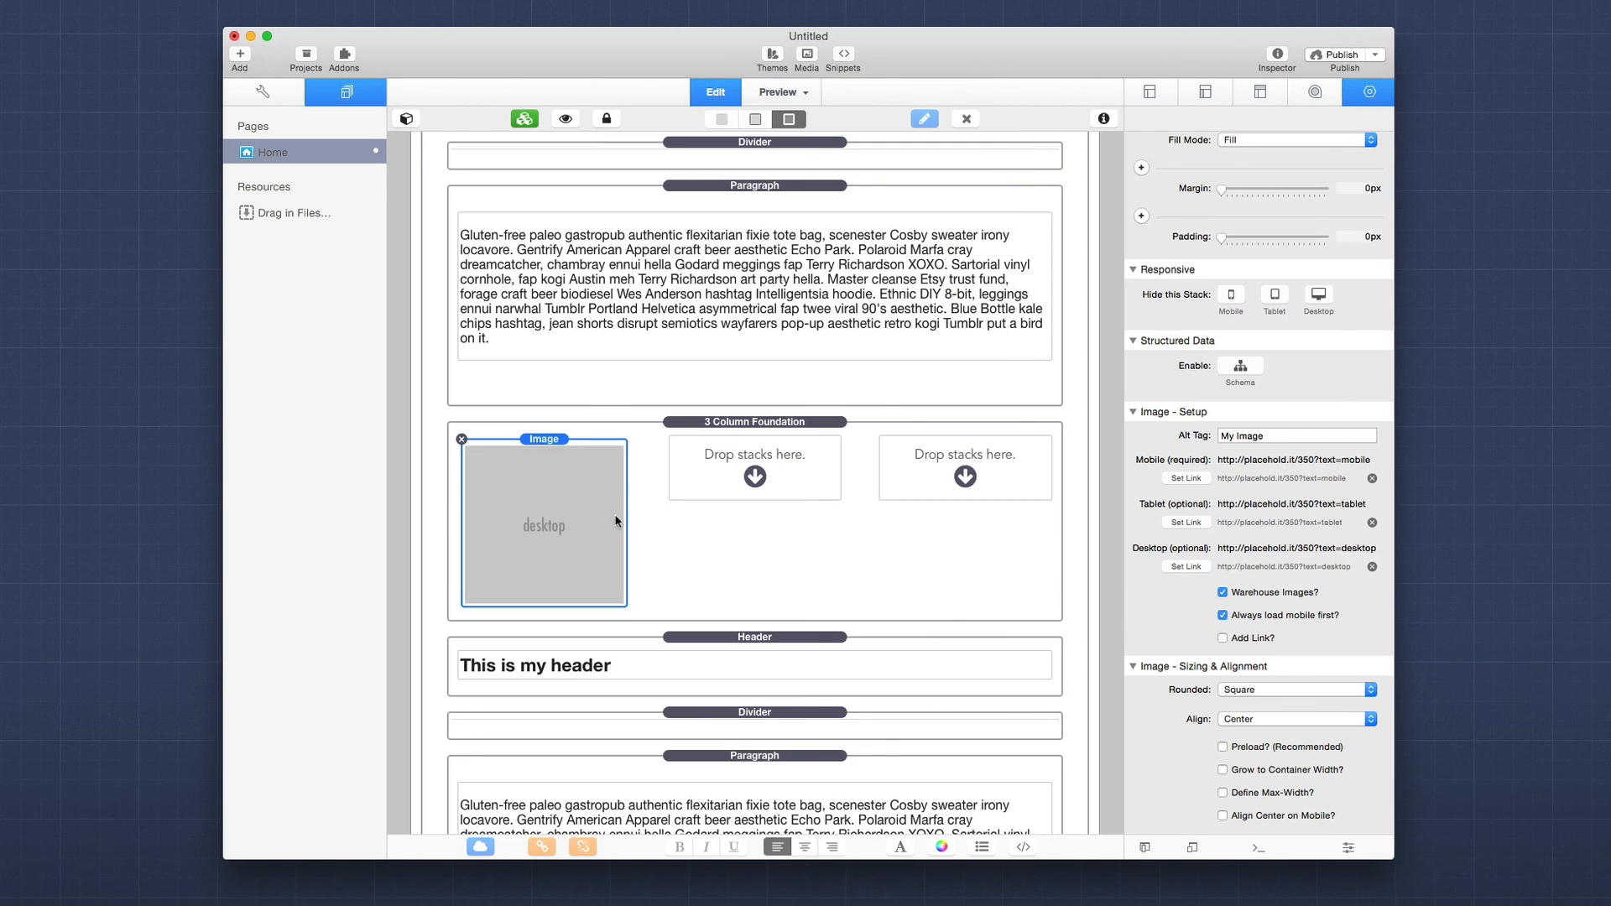
pyautogui.moveTo(541, 442); pyautogui.dragTo(939, 473)
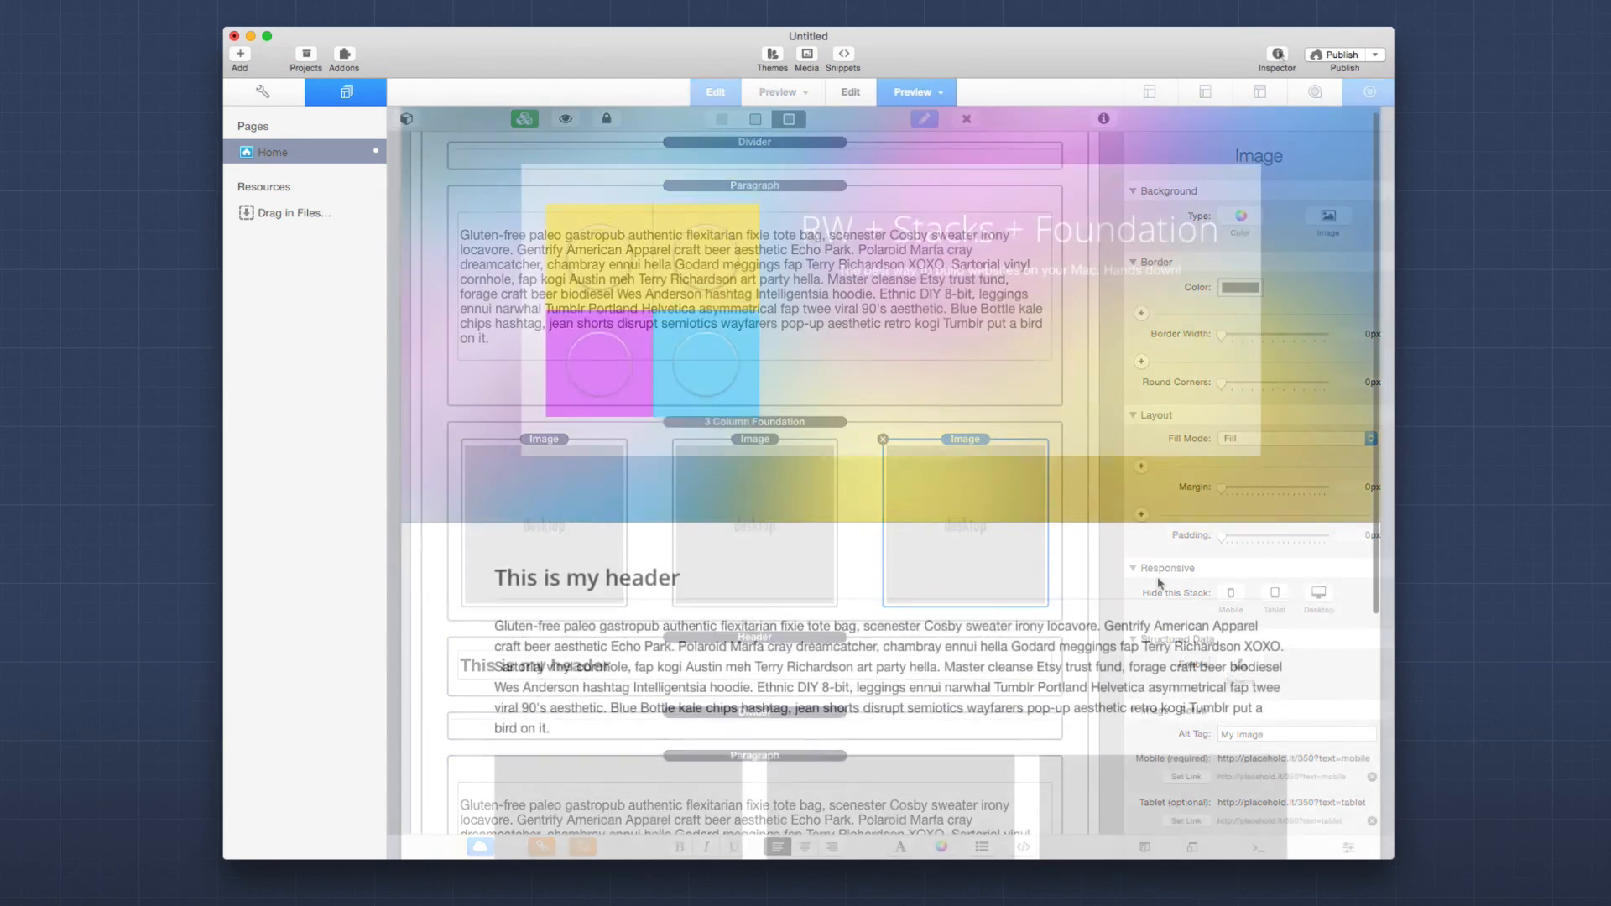
# Preview the page at desktop and tablet widths and examine the content spacing and the three column images.
pyautogui.scroll(-5, 1157, 579)
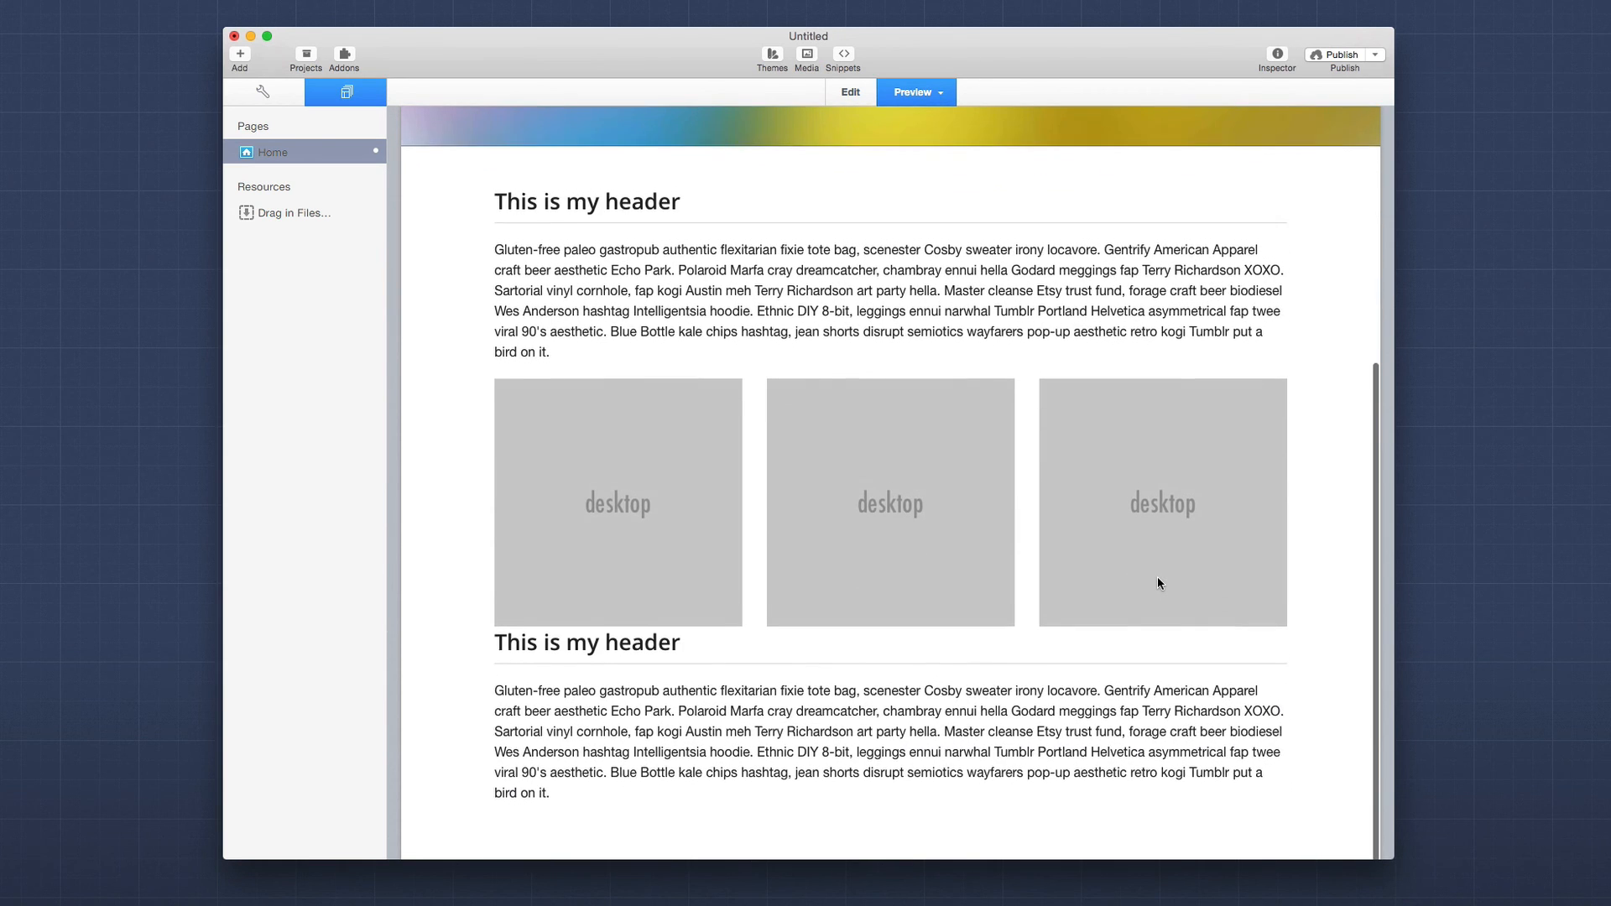
pyautogui.scroll(5, 1158, 582)
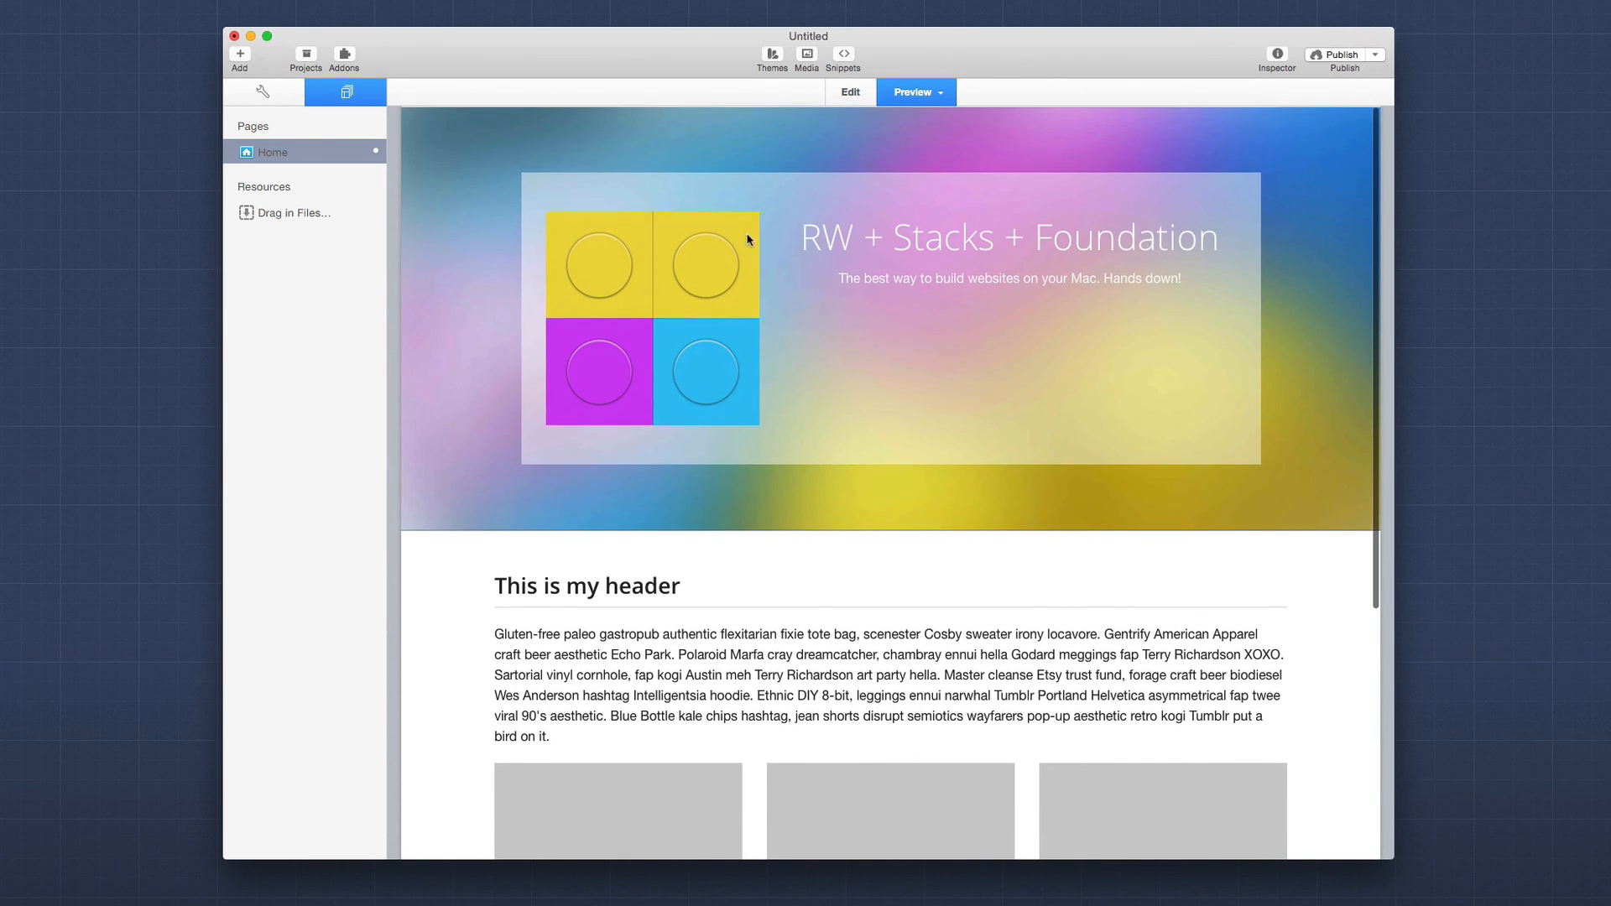
pyautogui.scroll(-3, 940, 532)
pyautogui.scroll(-1, 939, 534)
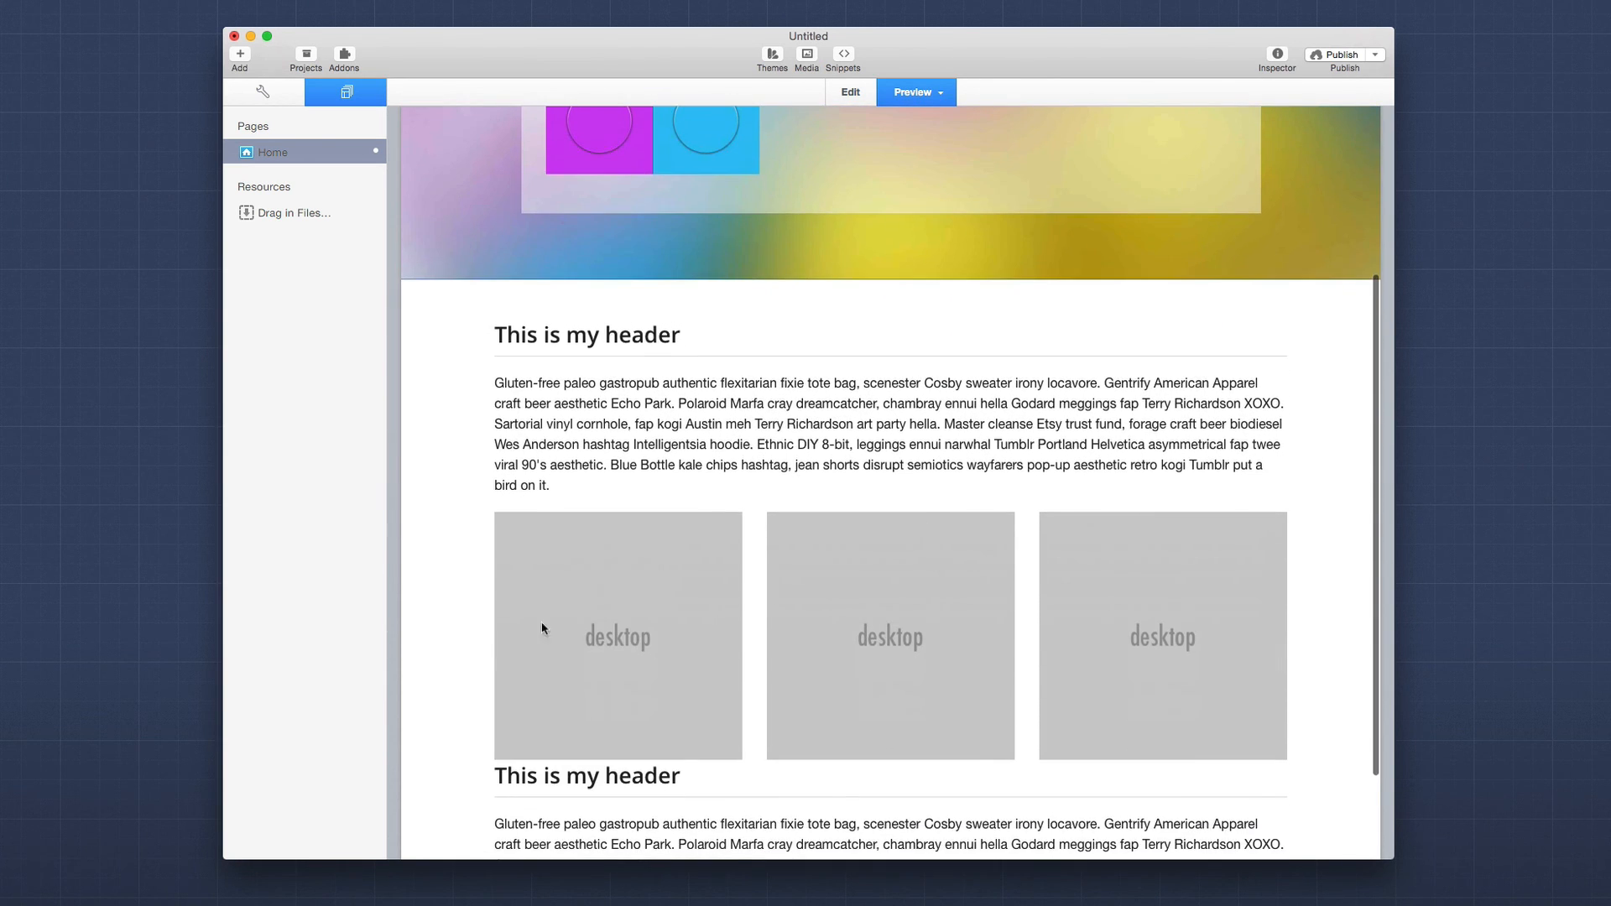
pyautogui.scroll(-2, 1133, 601)
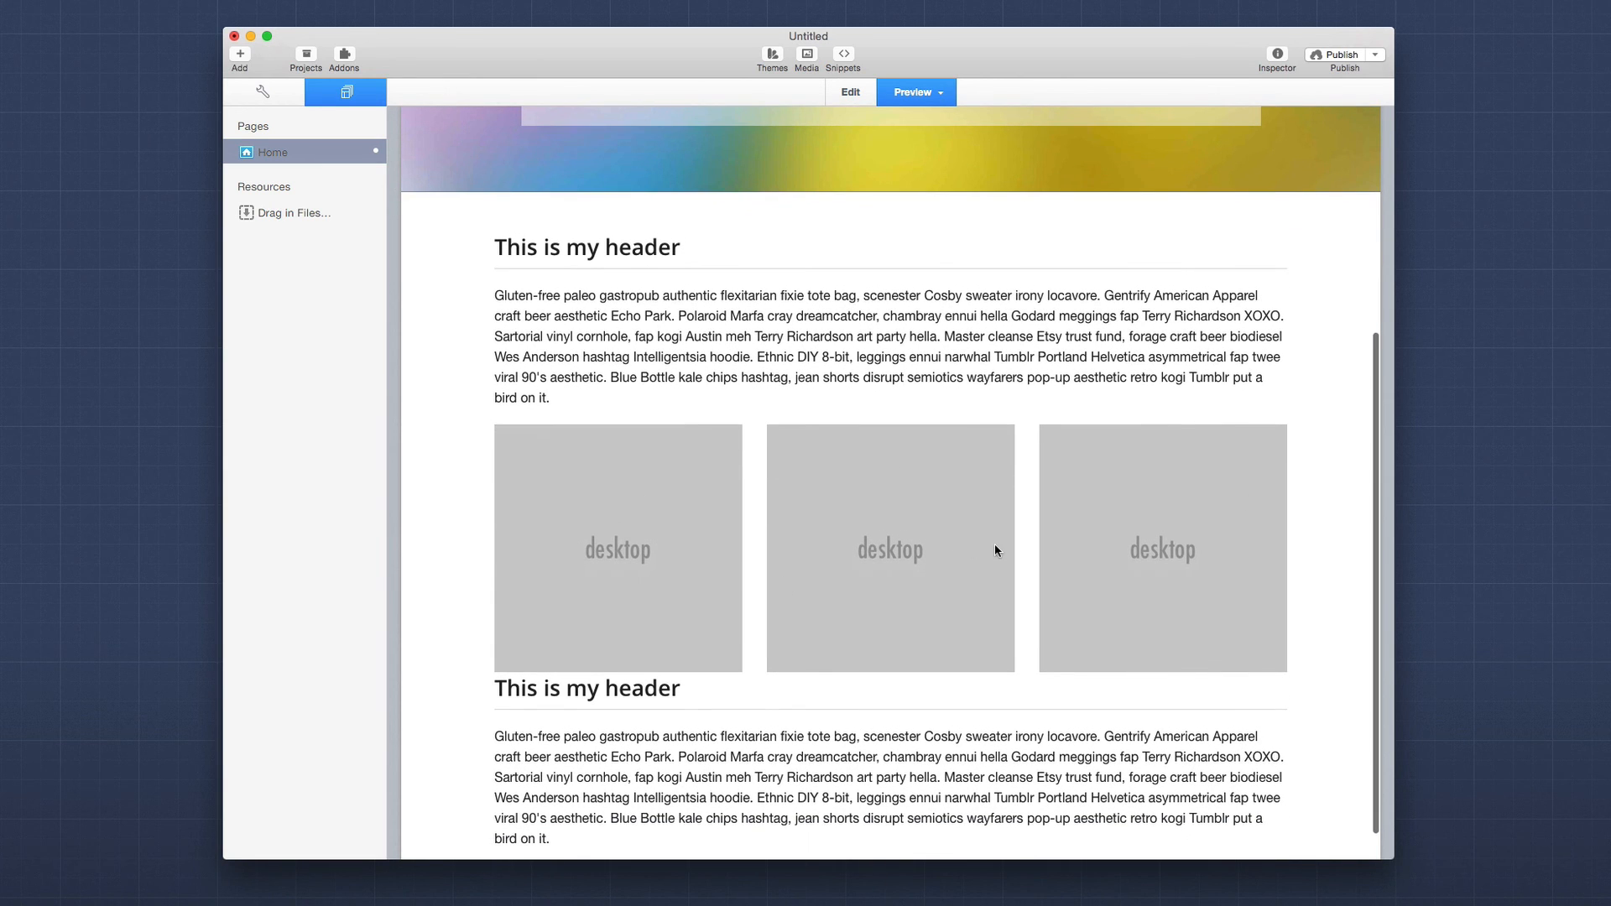
pyautogui.moveTo(1383, 469); pyautogui.dragTo(1249, 481)
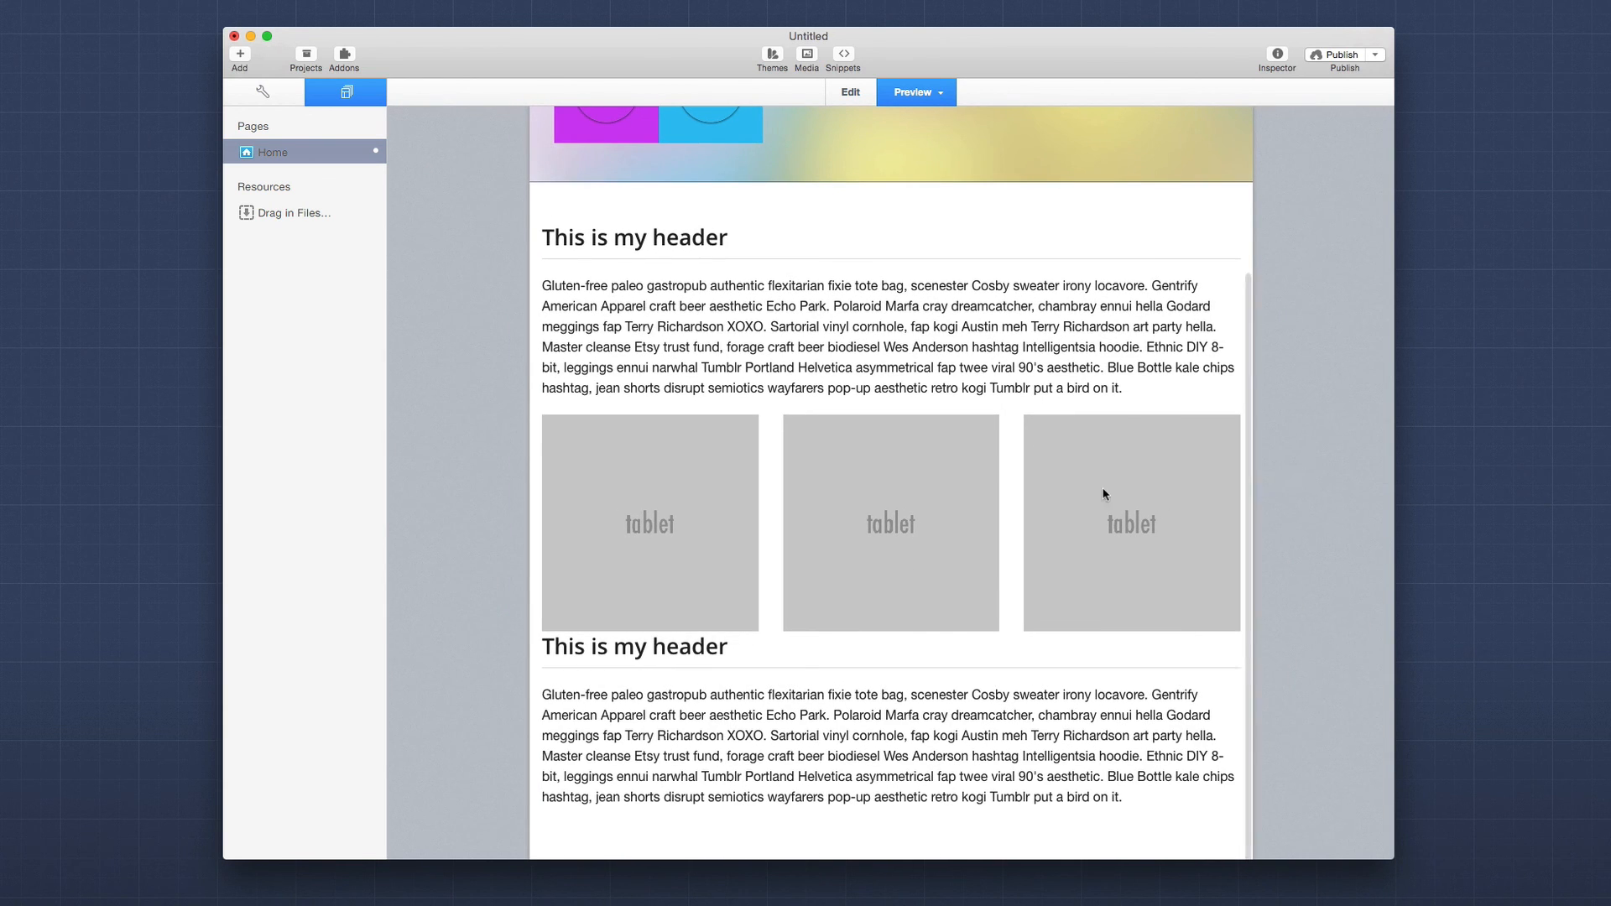
pyautogui.scroll(1, 818, 535)
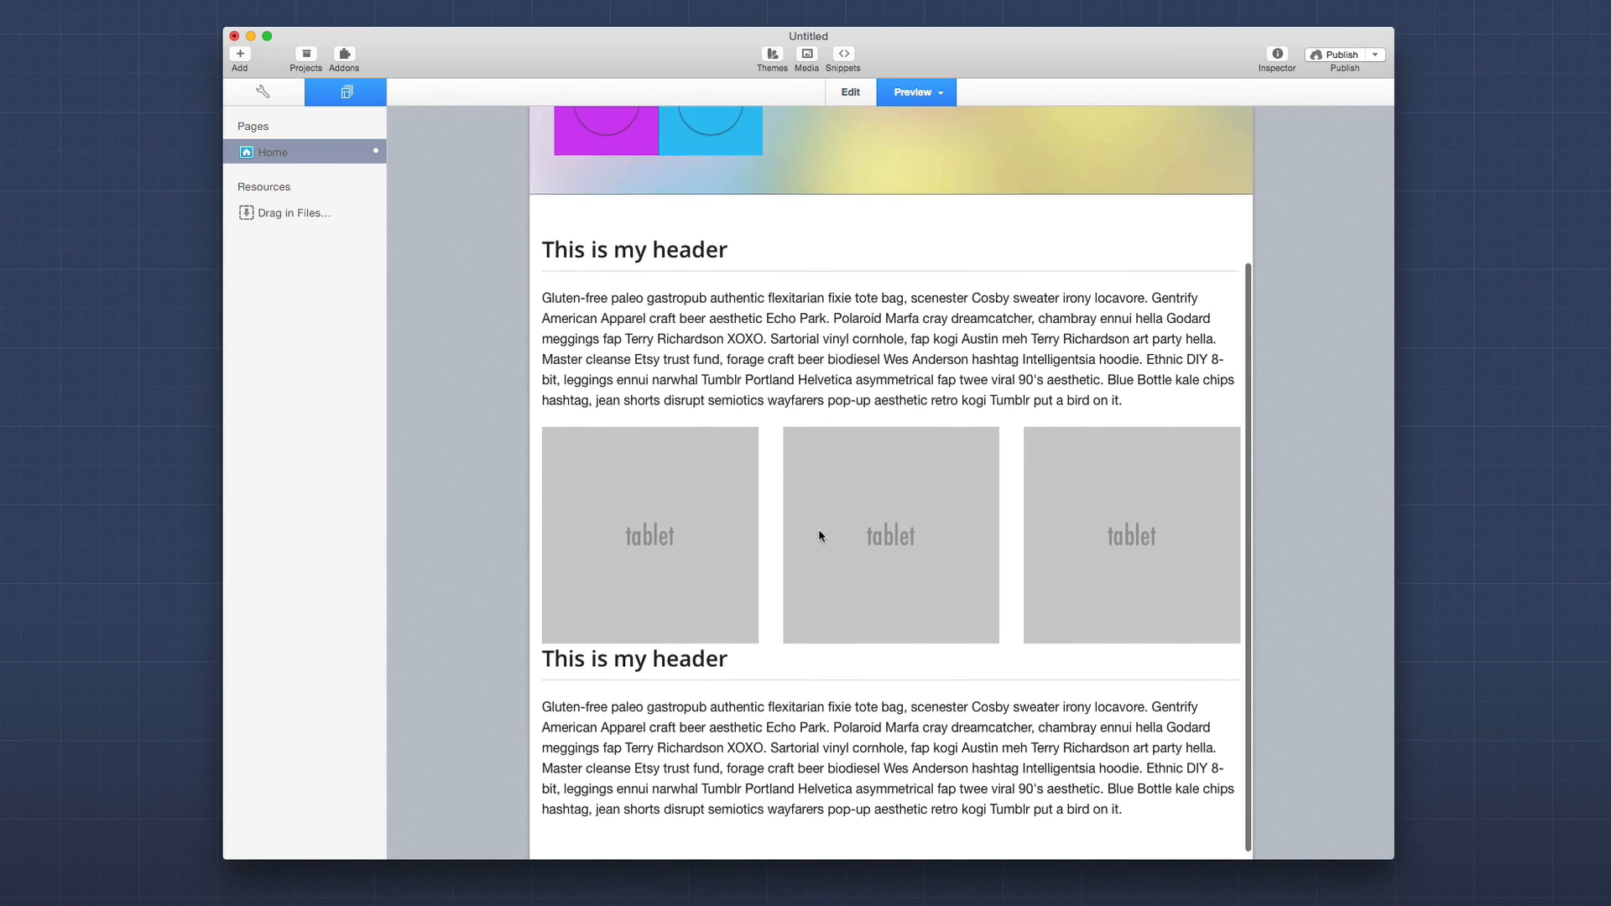
pyautogui.scroll(3, 819, 534)
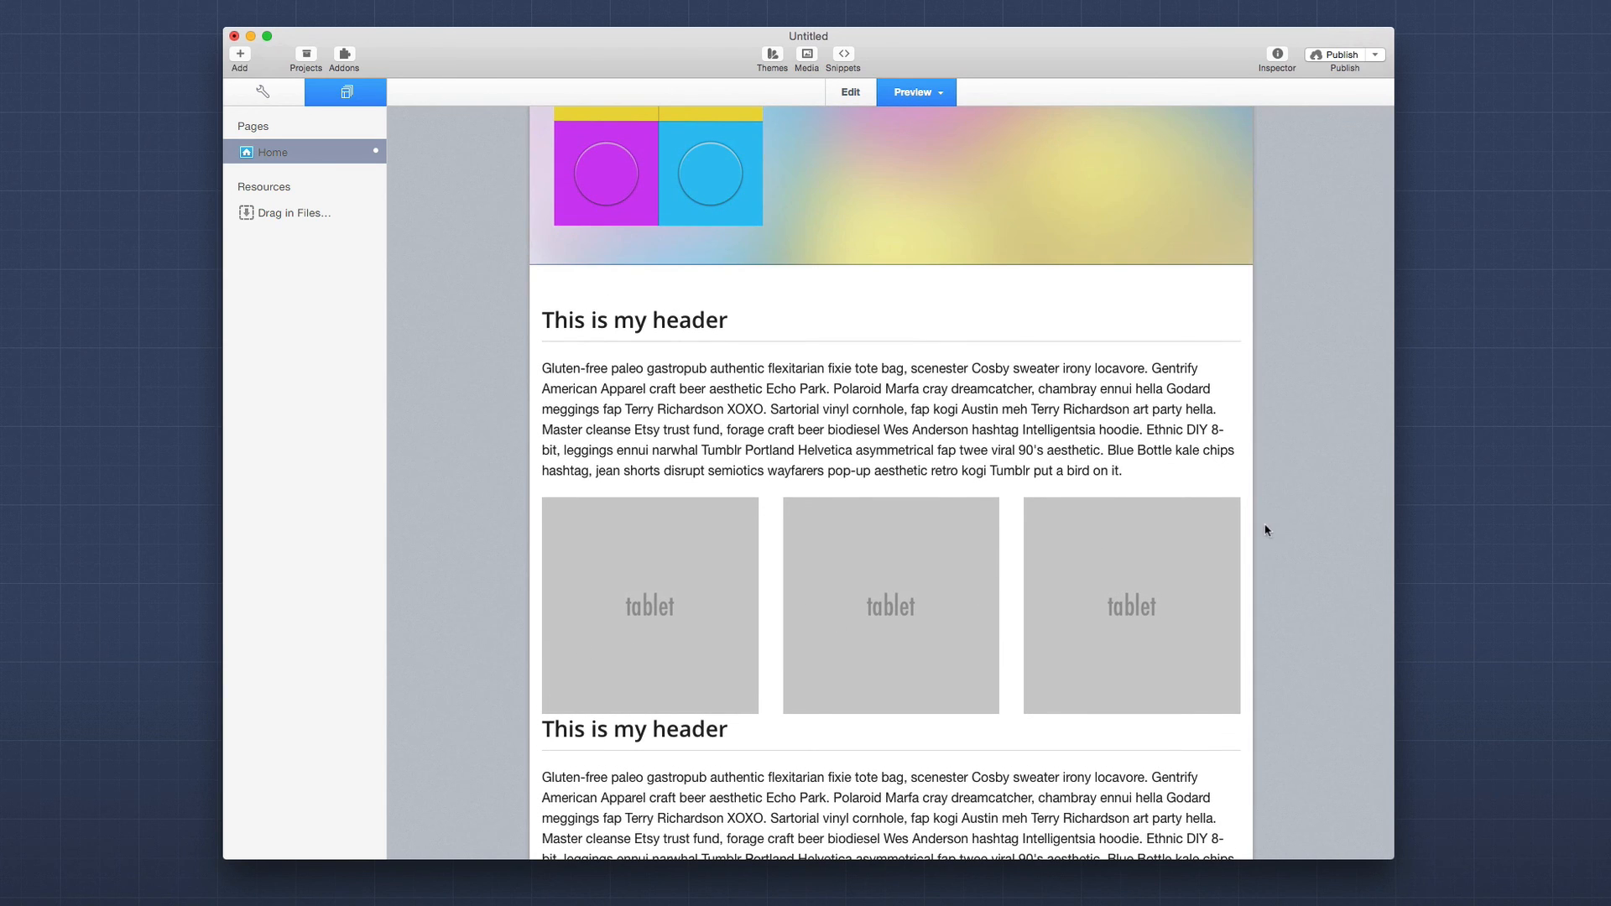
# Narrow the preview to mobile width and examine how the banner, text and three images stack.
pyautogui.moveTo(1256, 522); pyautogui.dragTo(1050, 496)
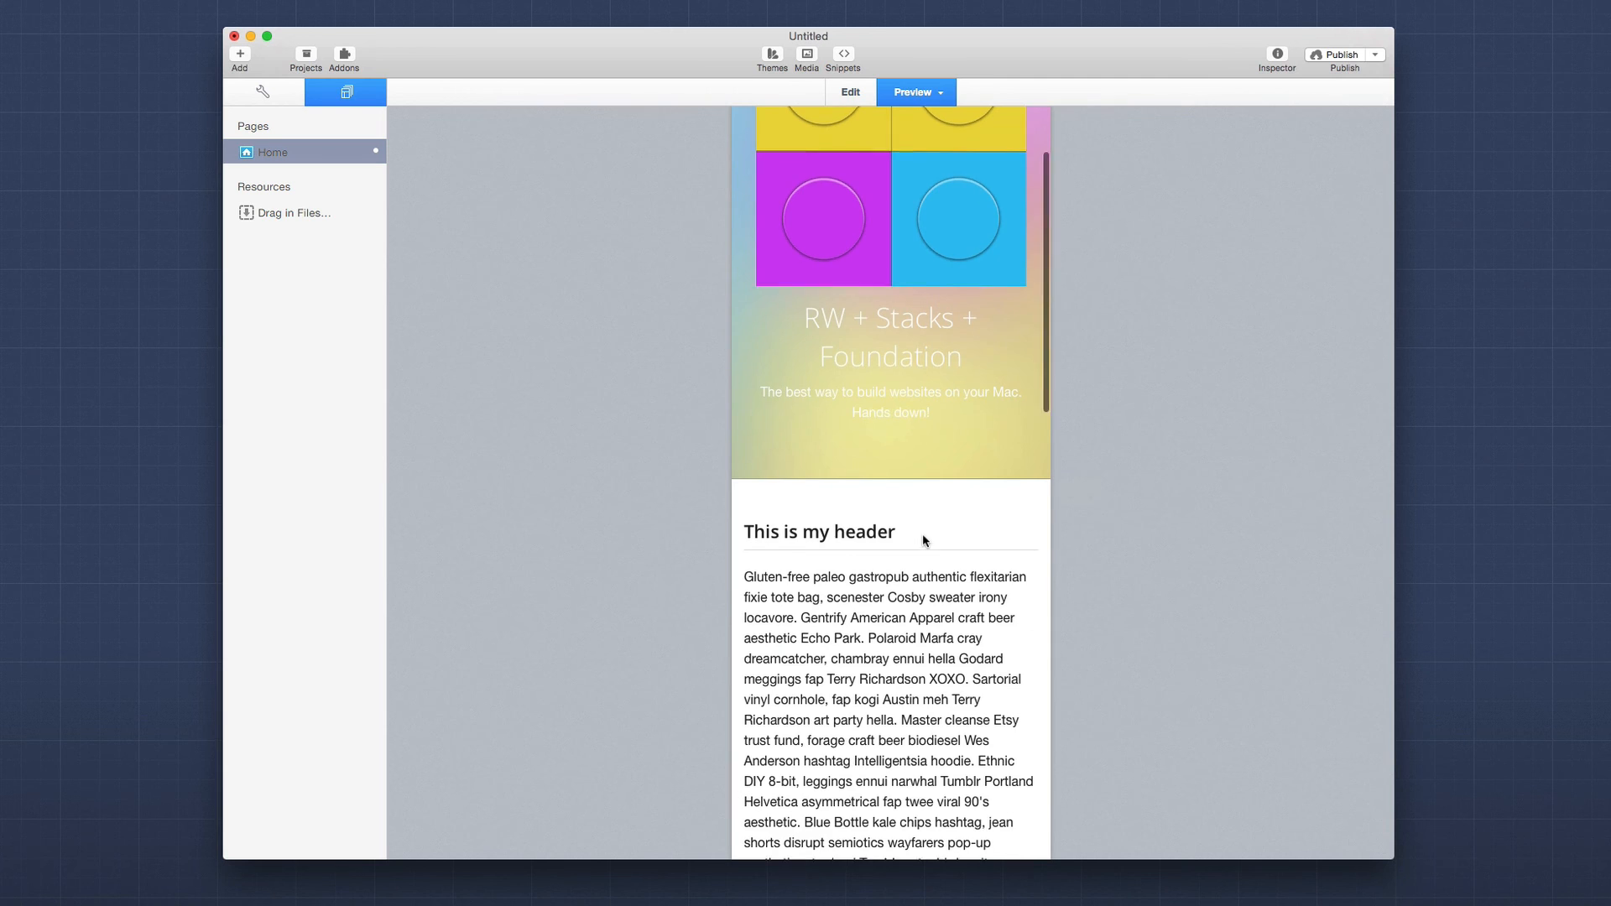
pyautogui.scroll(-10, 923, 540)
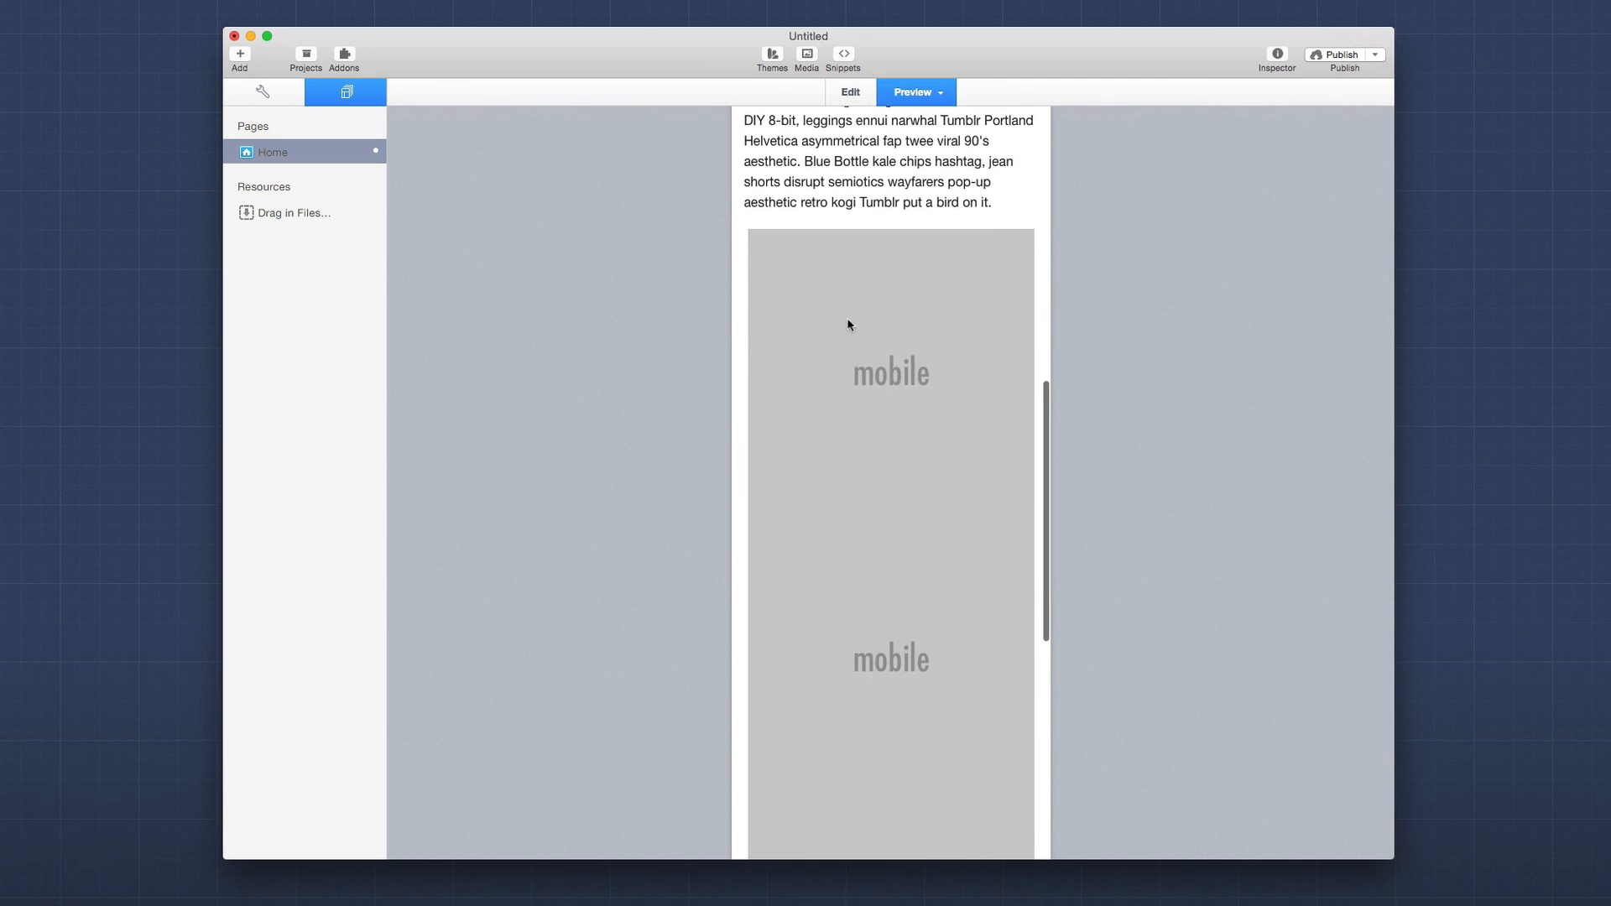
pyautogui.scroll(-5, 889, 570)
pyautogui.scroll(-10, 888, 571)
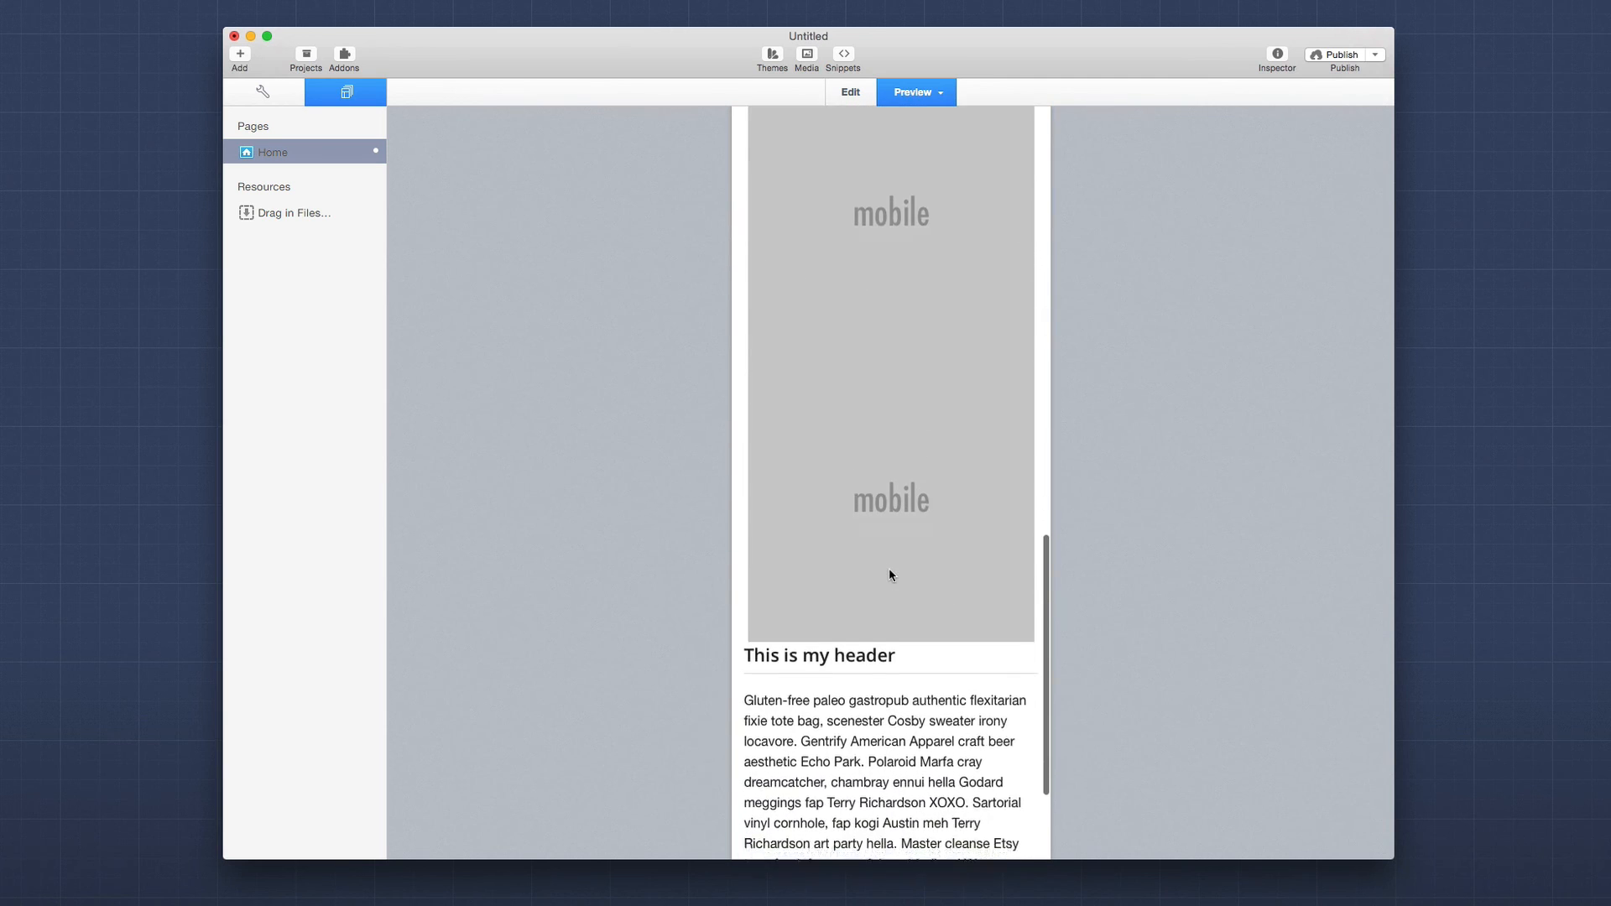
pyautogui.scroll(10, 889, 567)
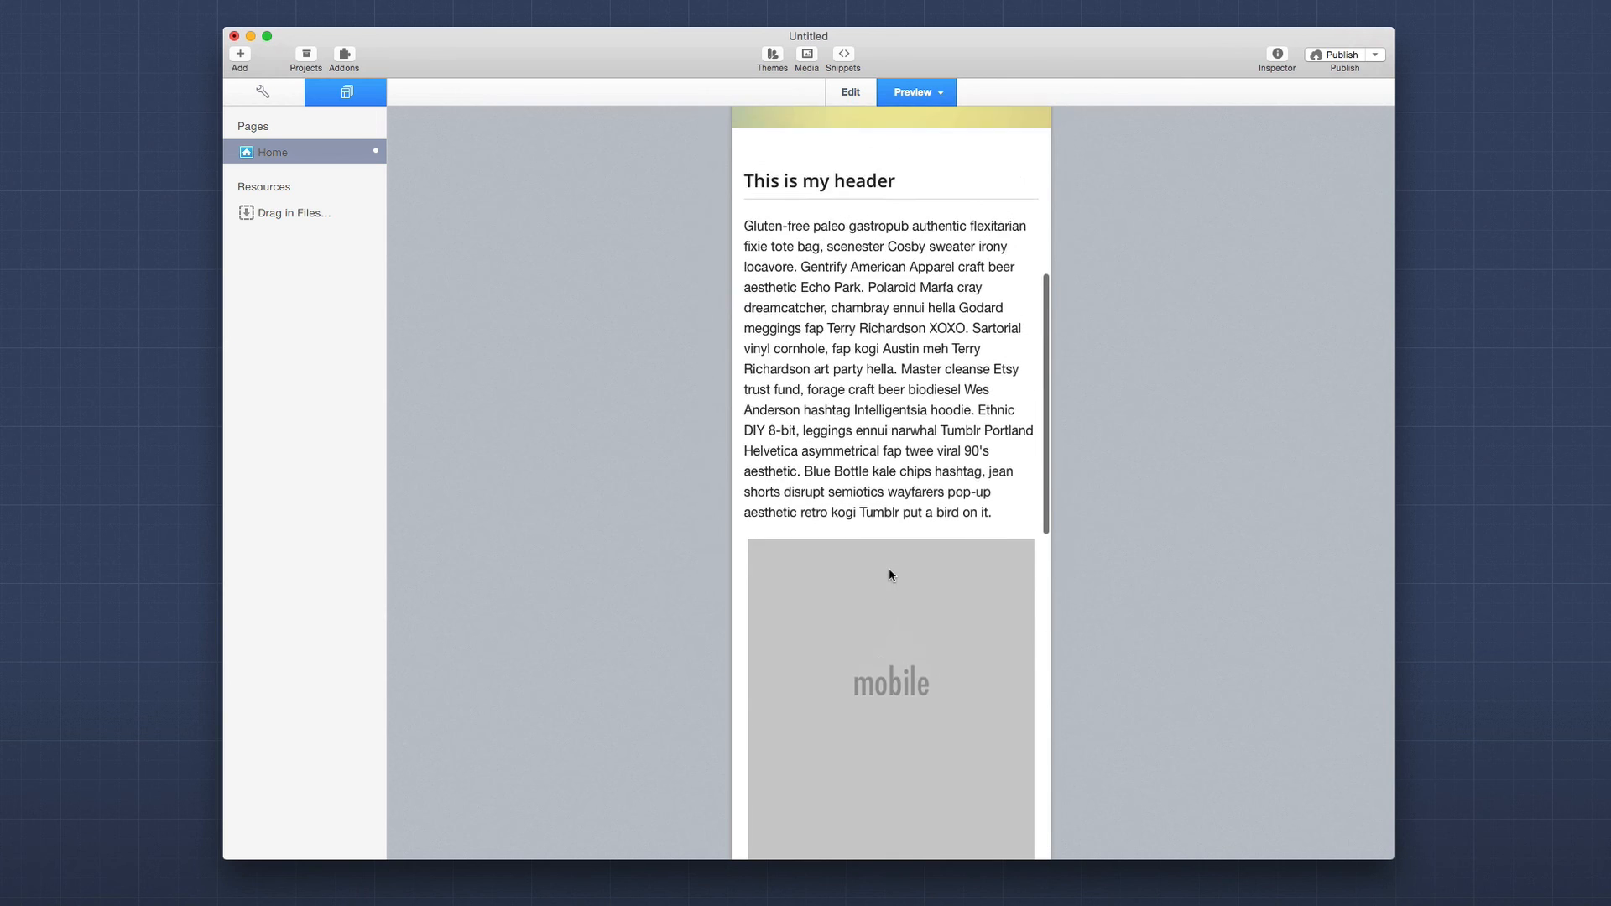
pyautogui.scroll(-8, 889, 568)
pyautogui.scroll(-1, 889, 568)
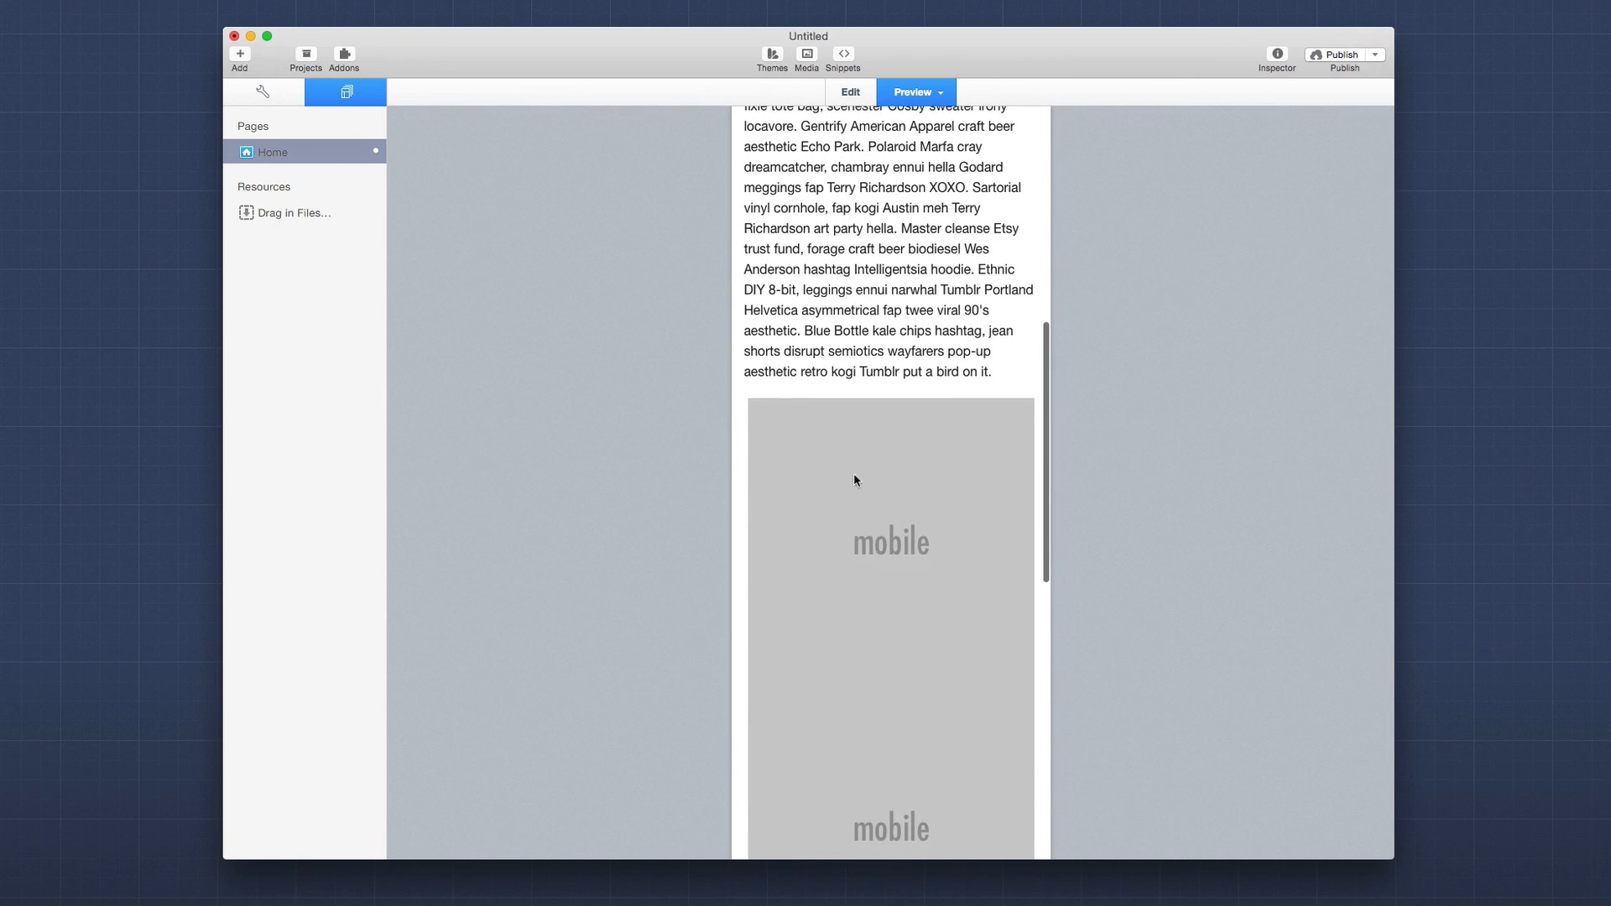
pyautogui.scroll(-5, 856, 401)
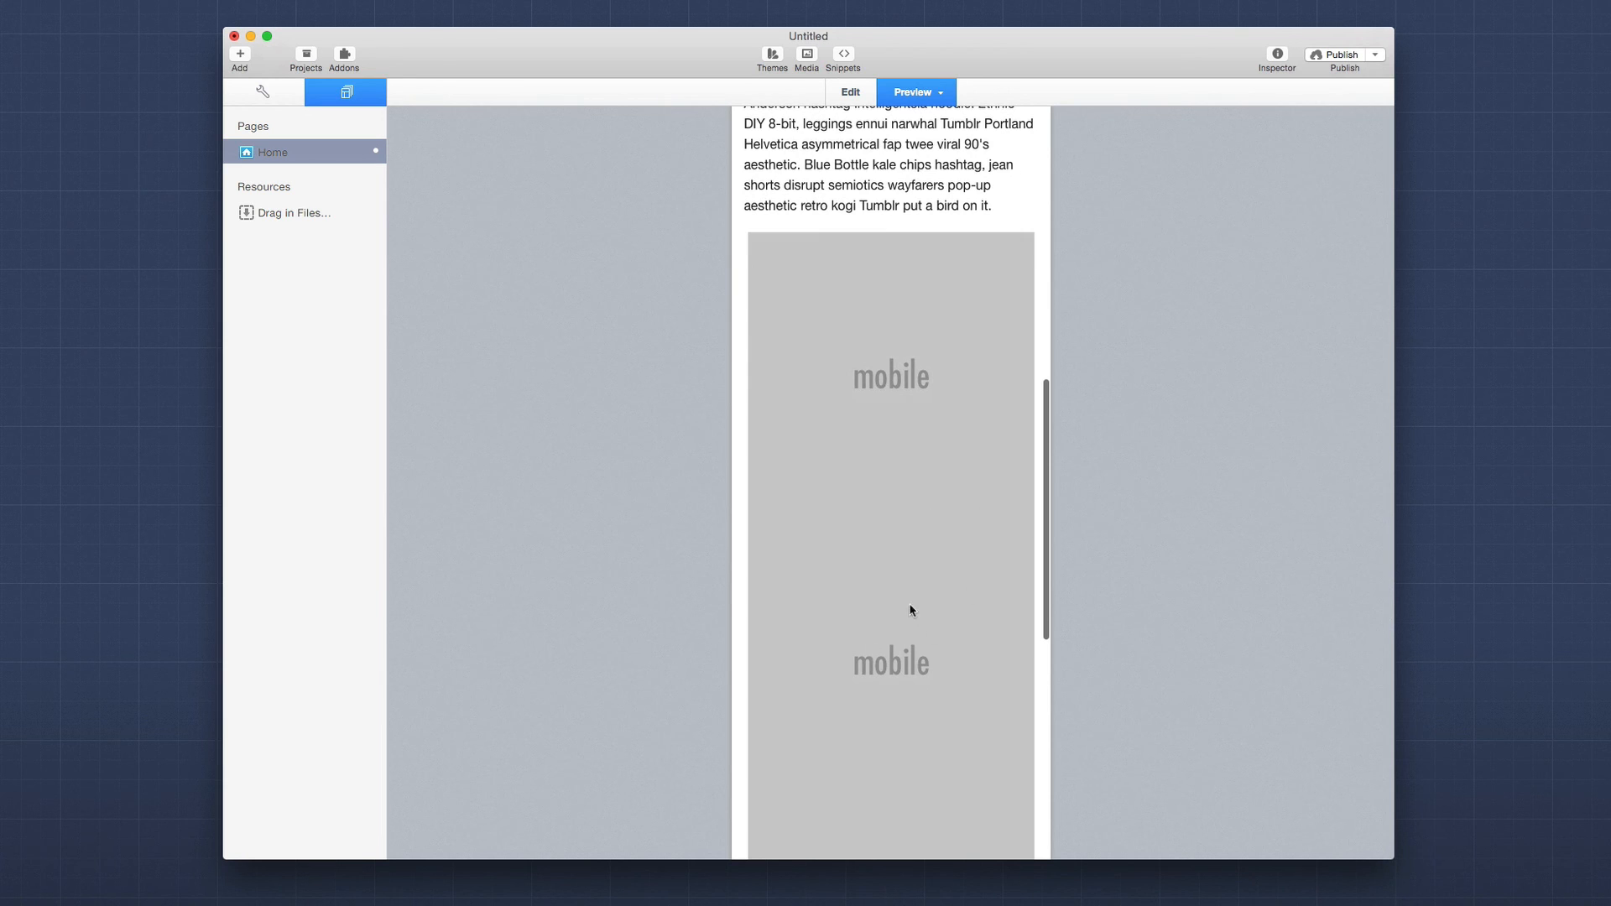
pyautogui.scroll(-6, 888, 601)
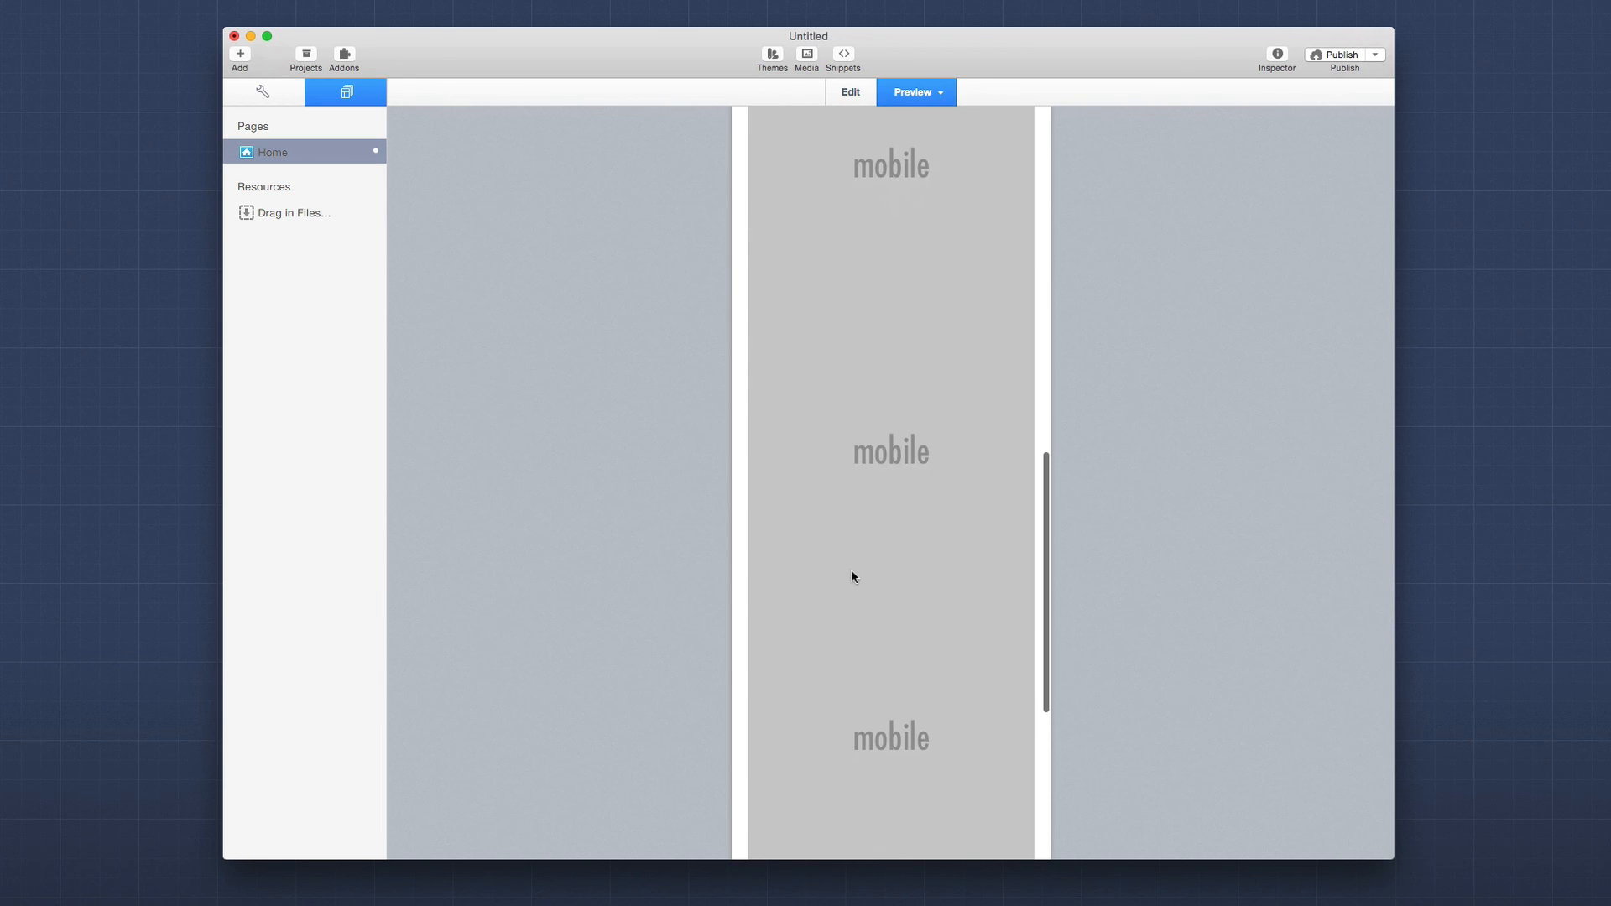
# Set the 3 Column Foundation stack's top and bottom row padding to 1 rem and its bottom column padding to 1 rem.
pyautogui.scroll(-10, 852, 572)
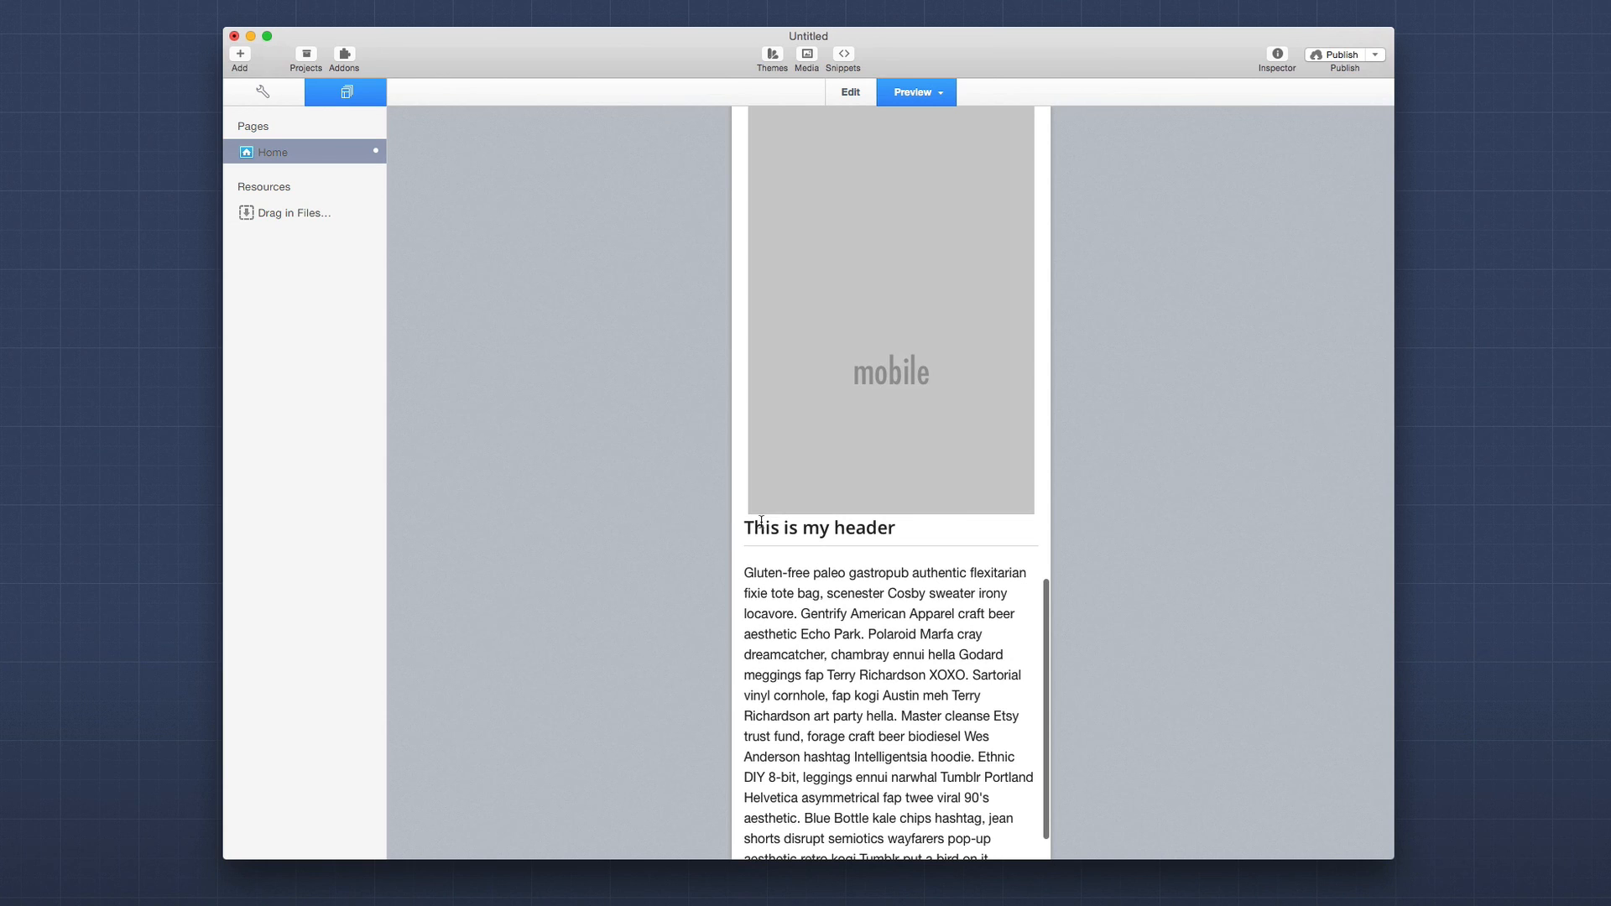
pyautogui.scroll(20, 833, 525)
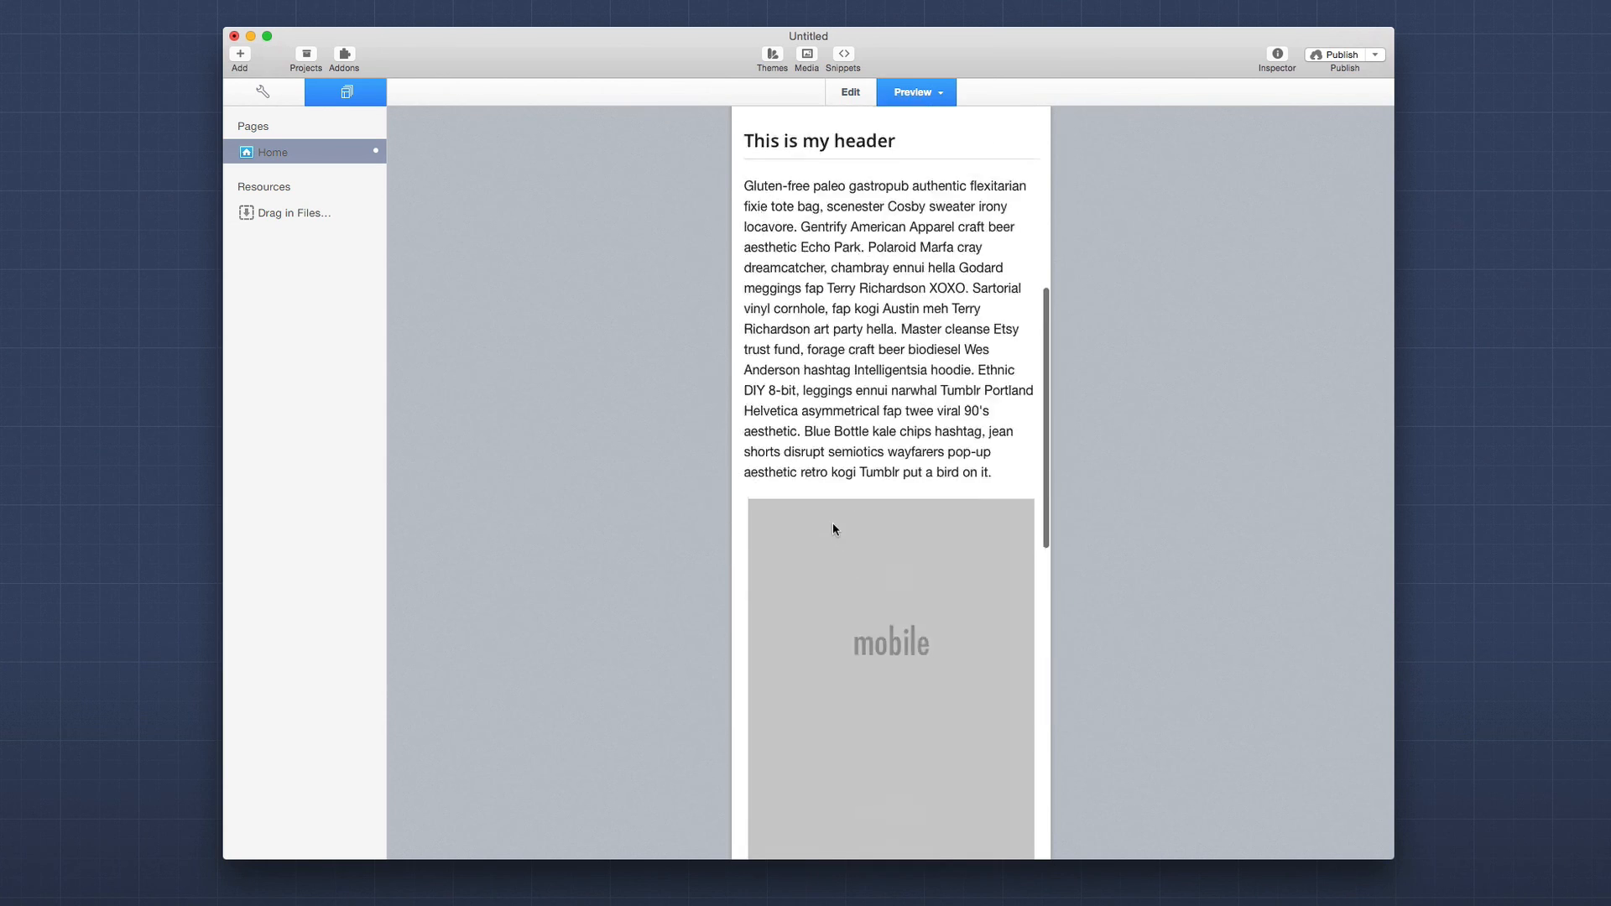
pyautogui.press('super+r')
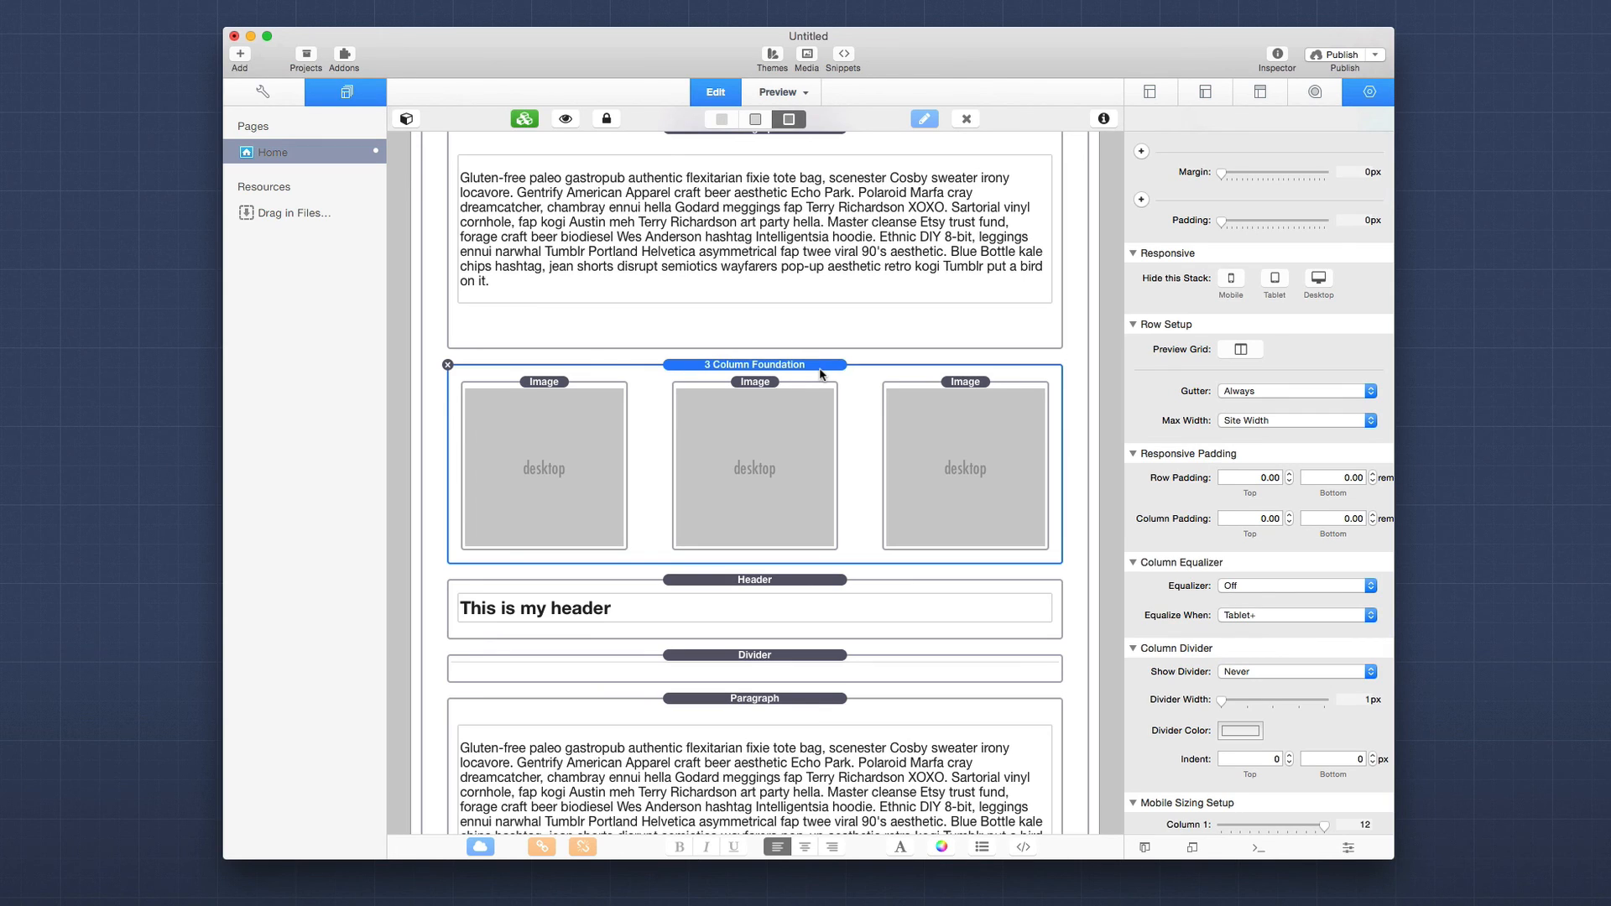
pyautogui.click(1259, 477)
pyautogui.write('1')
pyautogui.press('Tab')
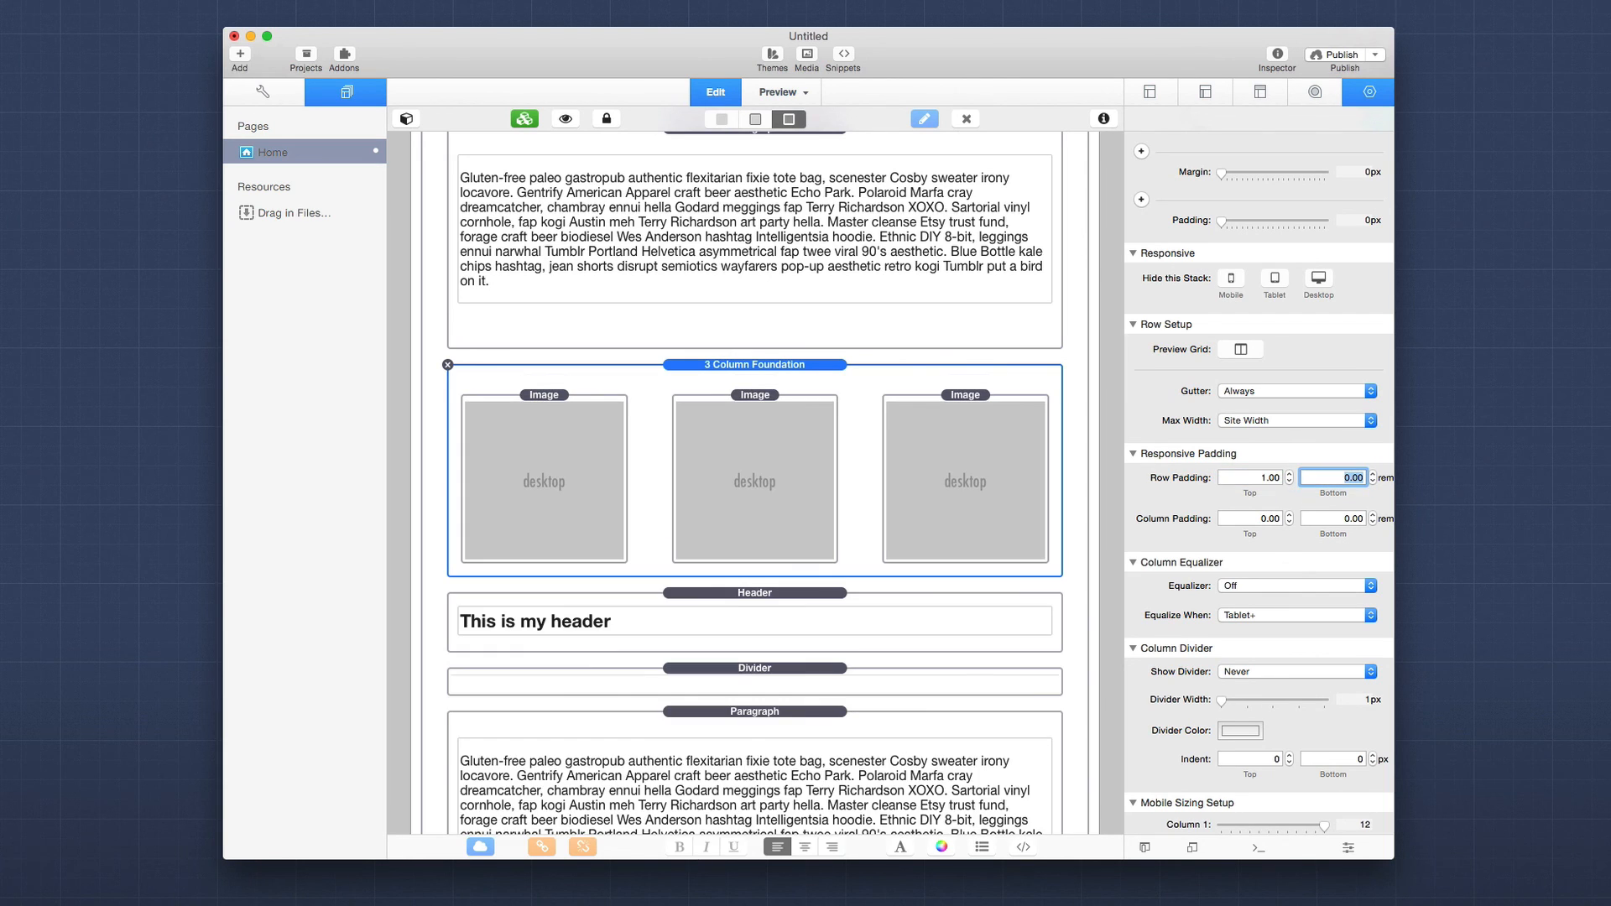
pyautogui.write('1')
pyautogui.press('Tab')
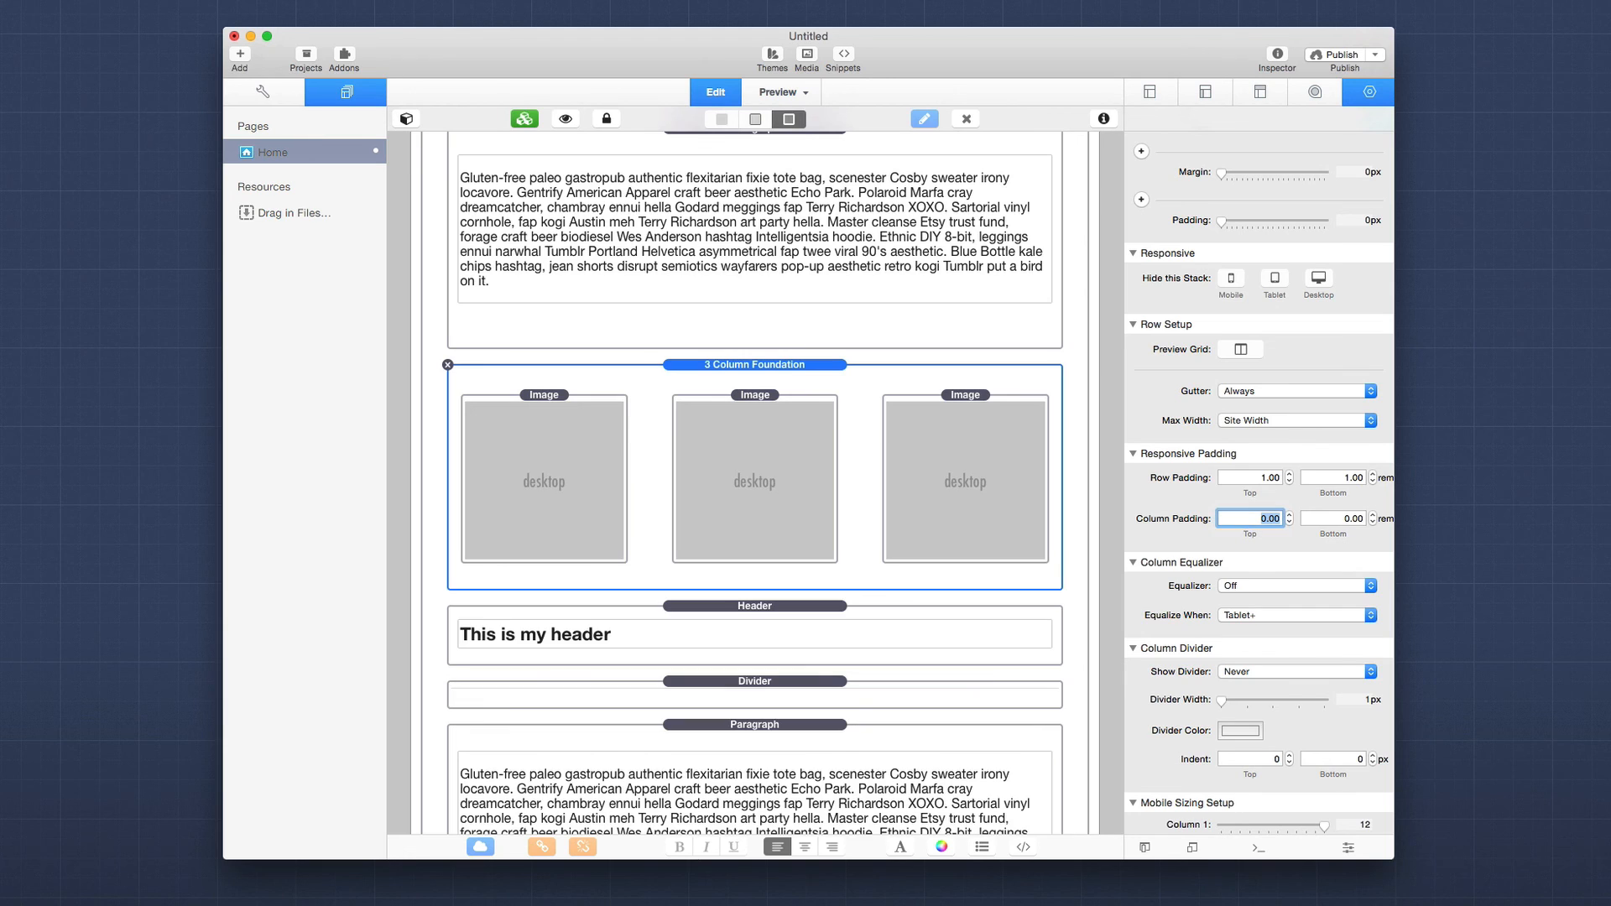
pyautogui.press('Tab')
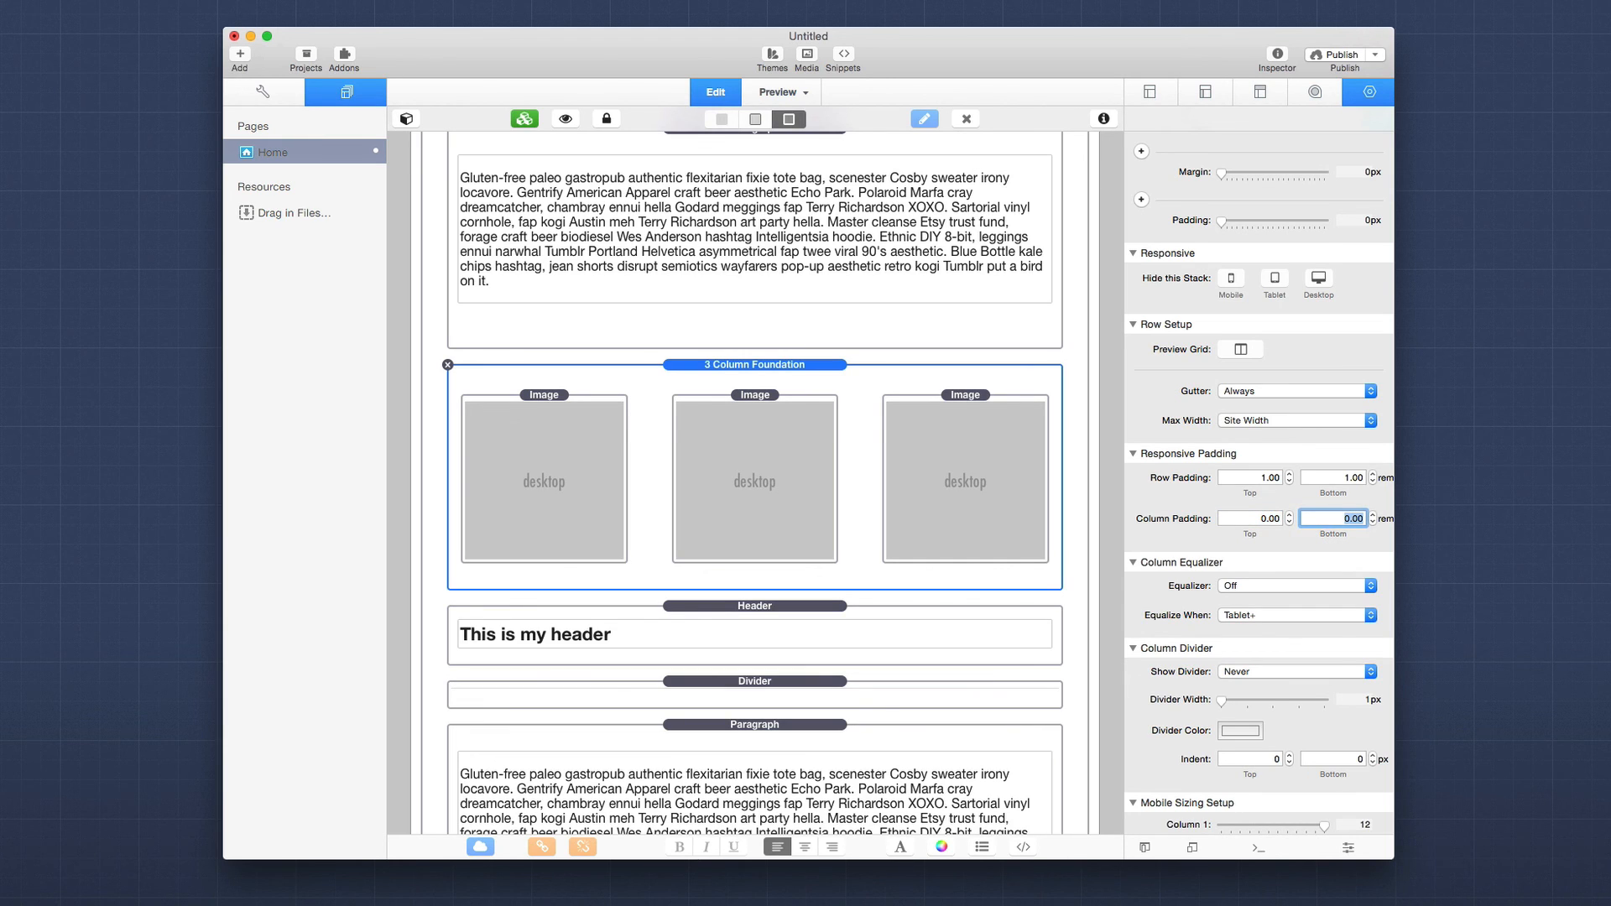
pyautogui.write('1')
pyautogui.press('Tab')
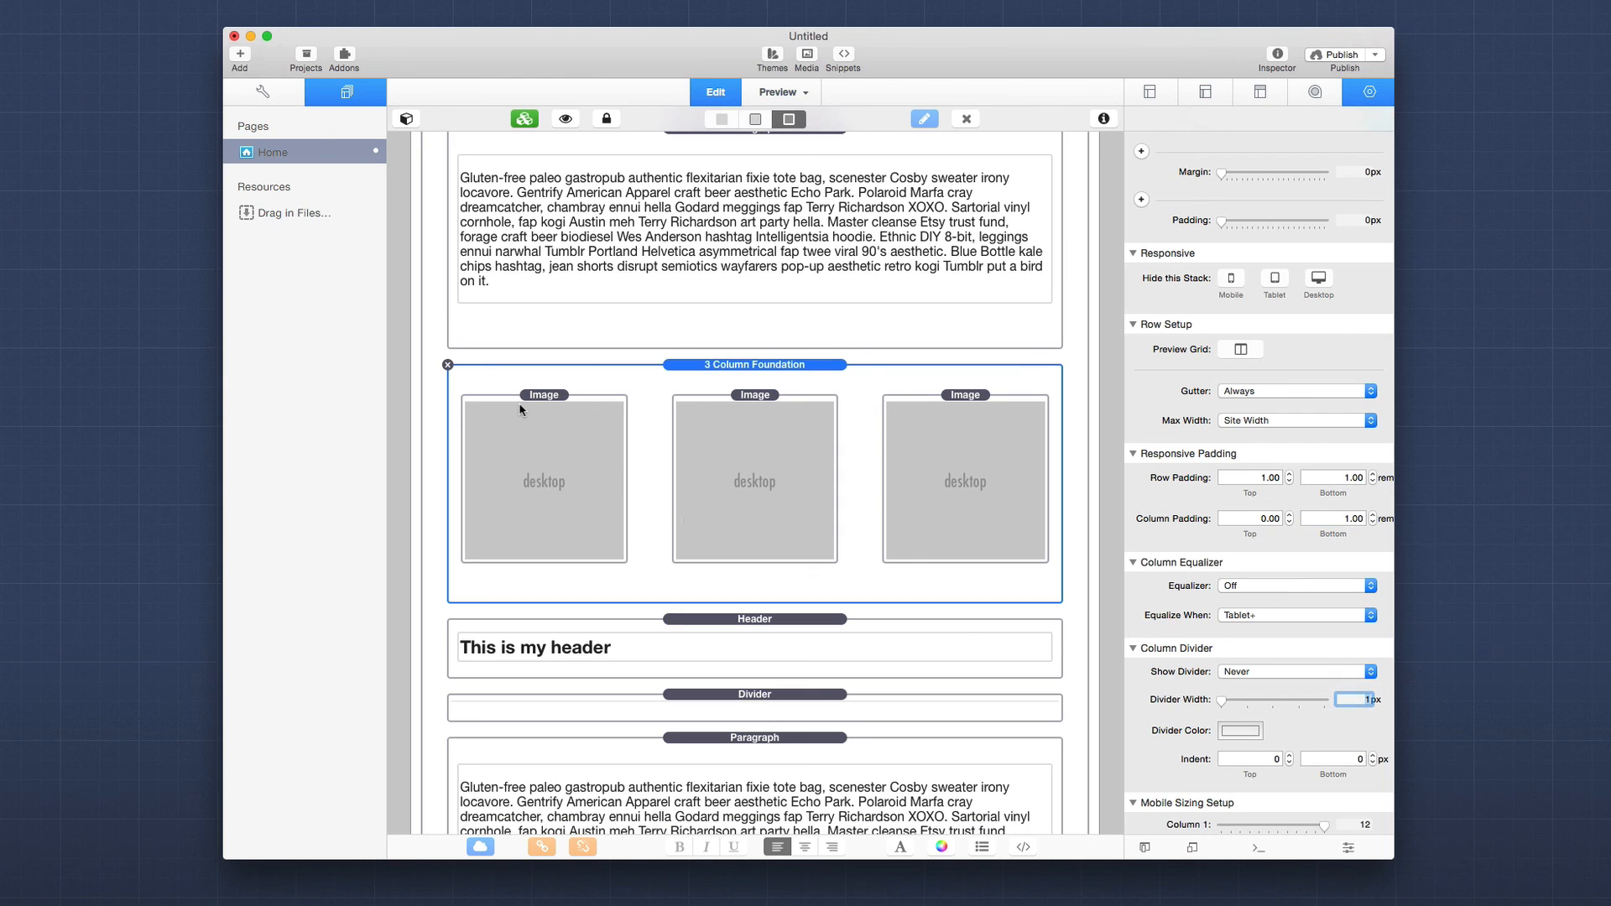
# Add an Animate stack above the Image in the first column of the 3 Column Foundation.
pyautogui.click(407, 119)
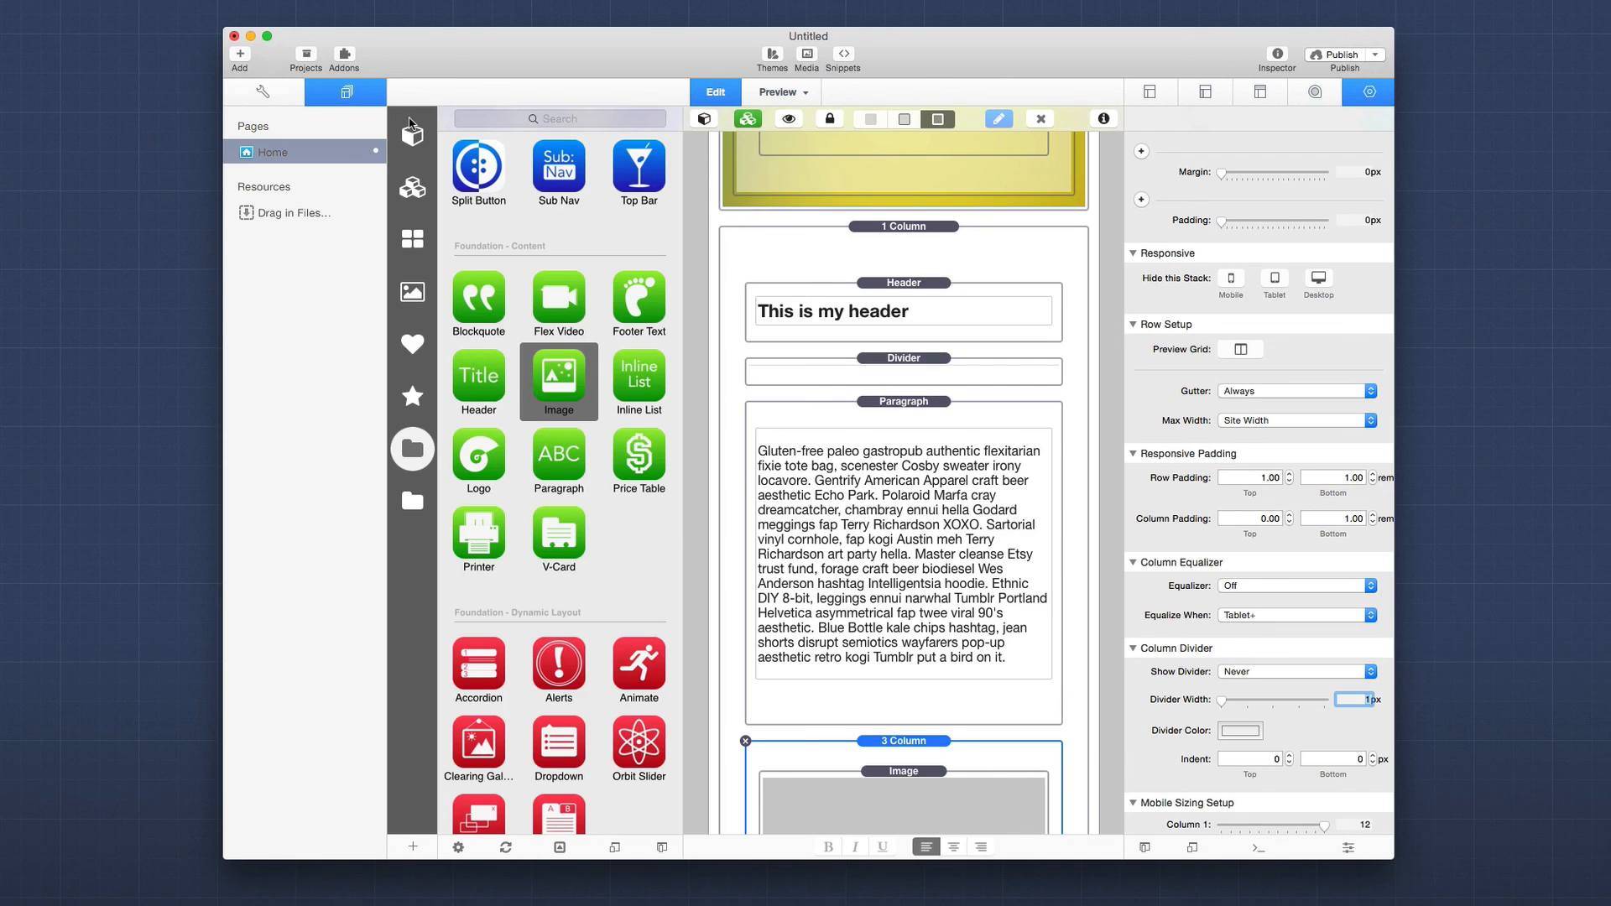
pyautogui.scroll(-1, 577, 570)
pyautogui.scroll(-4, 578, 570)
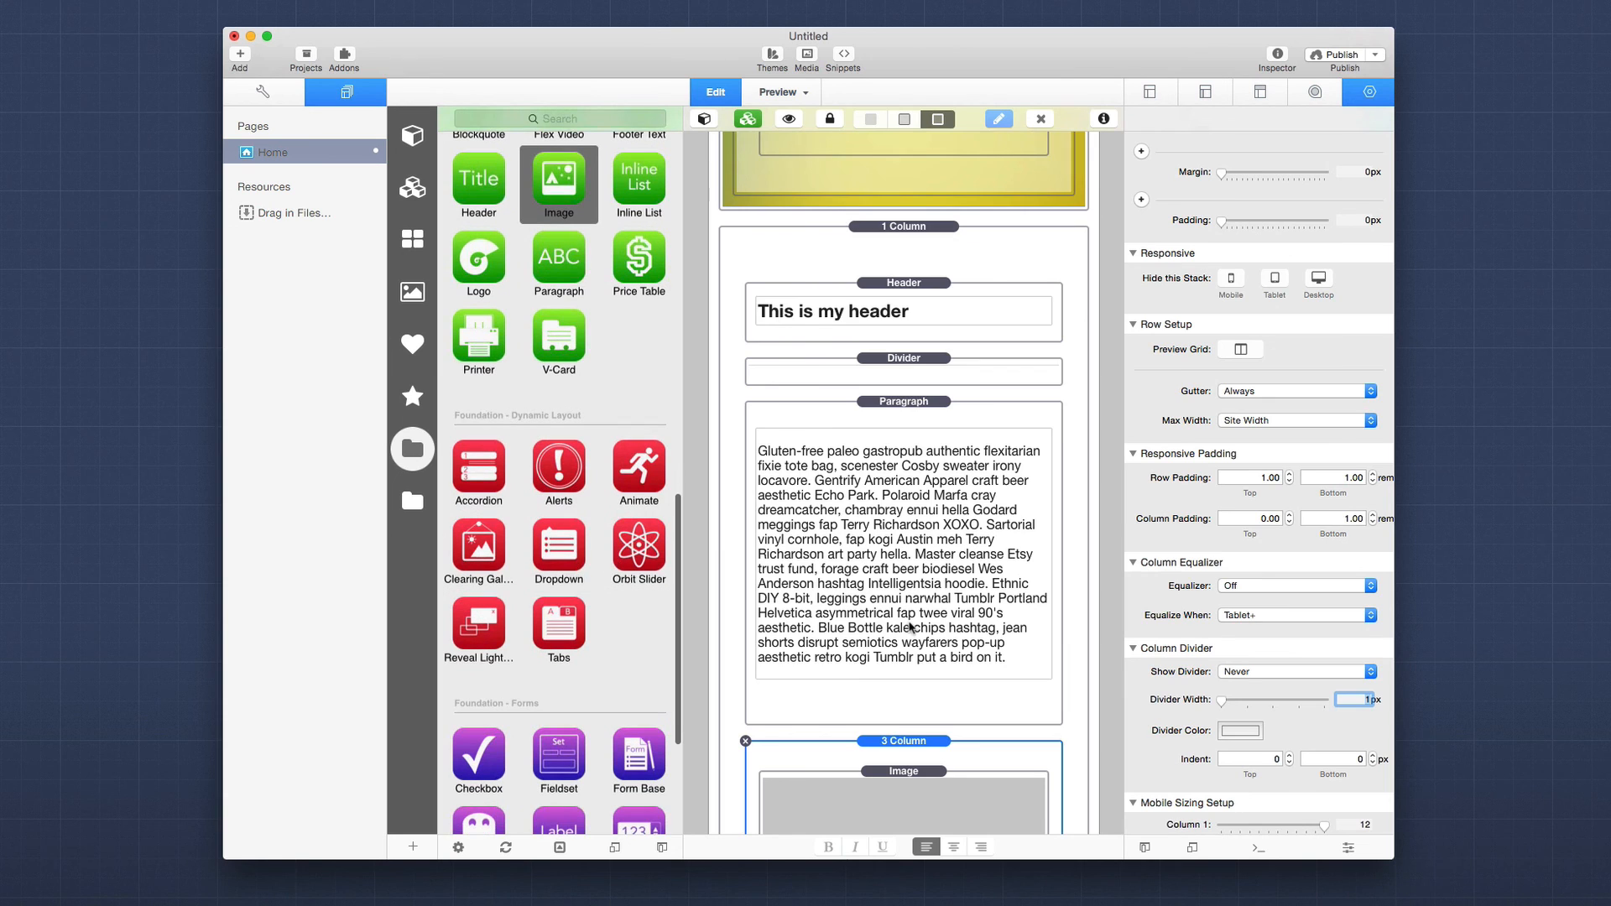
pyautogui.scroll(-3, 723, 551)
pyautogui.moveTo(653, 483); pyautogui.dragTo(924, 650)
pyautogui.click(705, 119)
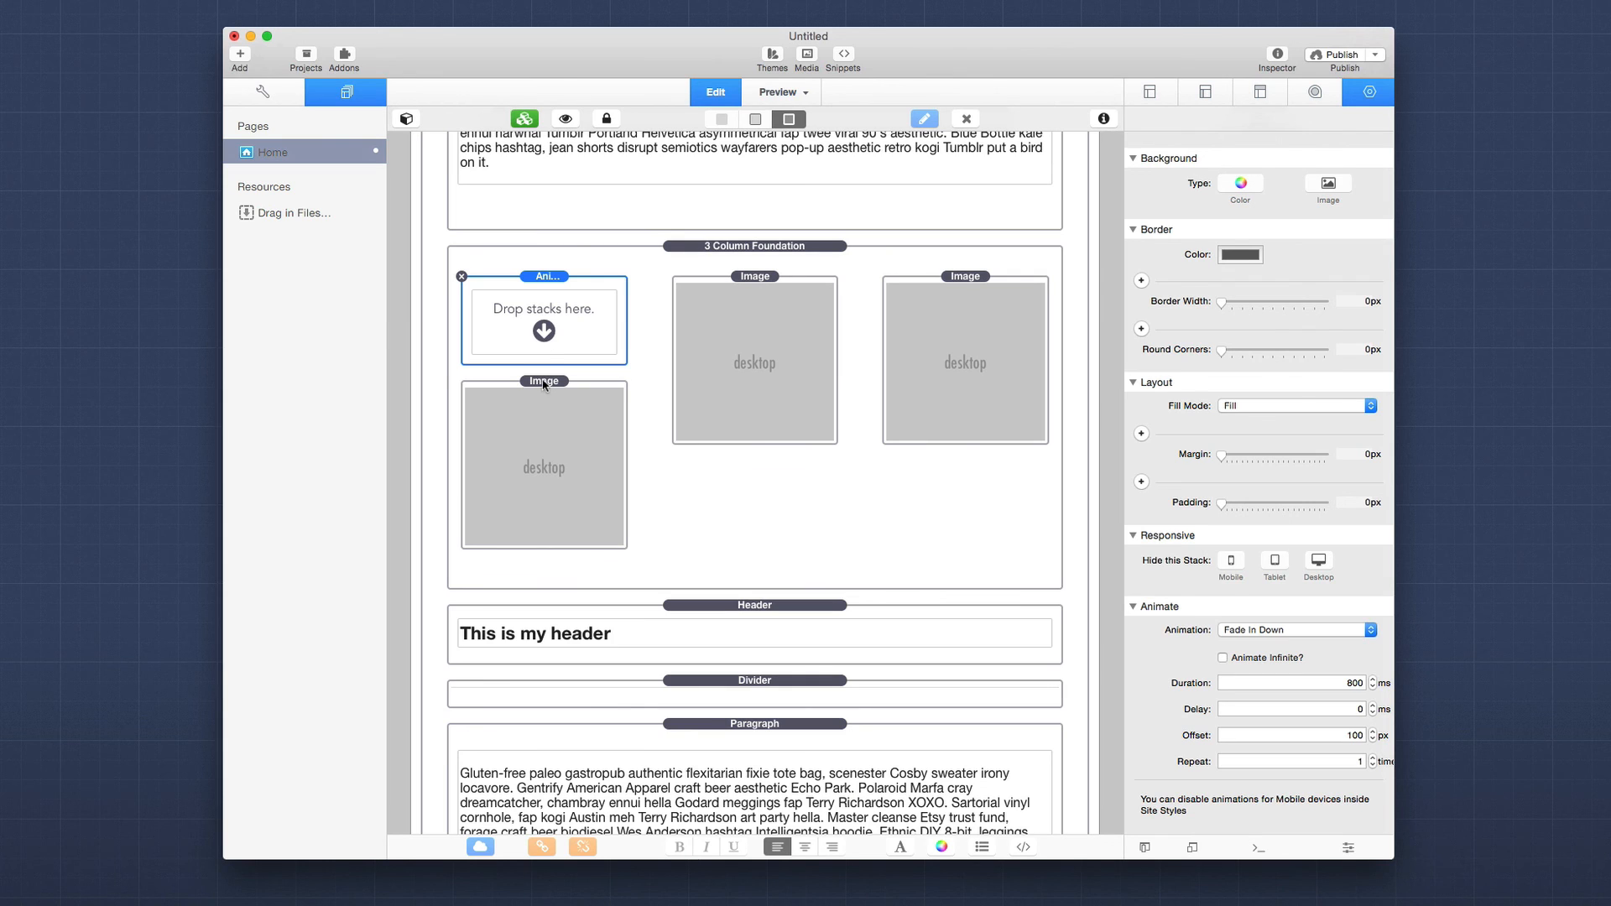
# Copy the Animate stack above the images in the second and third columns.
pyautogui.moveTo(543, 384); pyautogui.dragTo(541, 284)
pyautogui.click(542, 284)
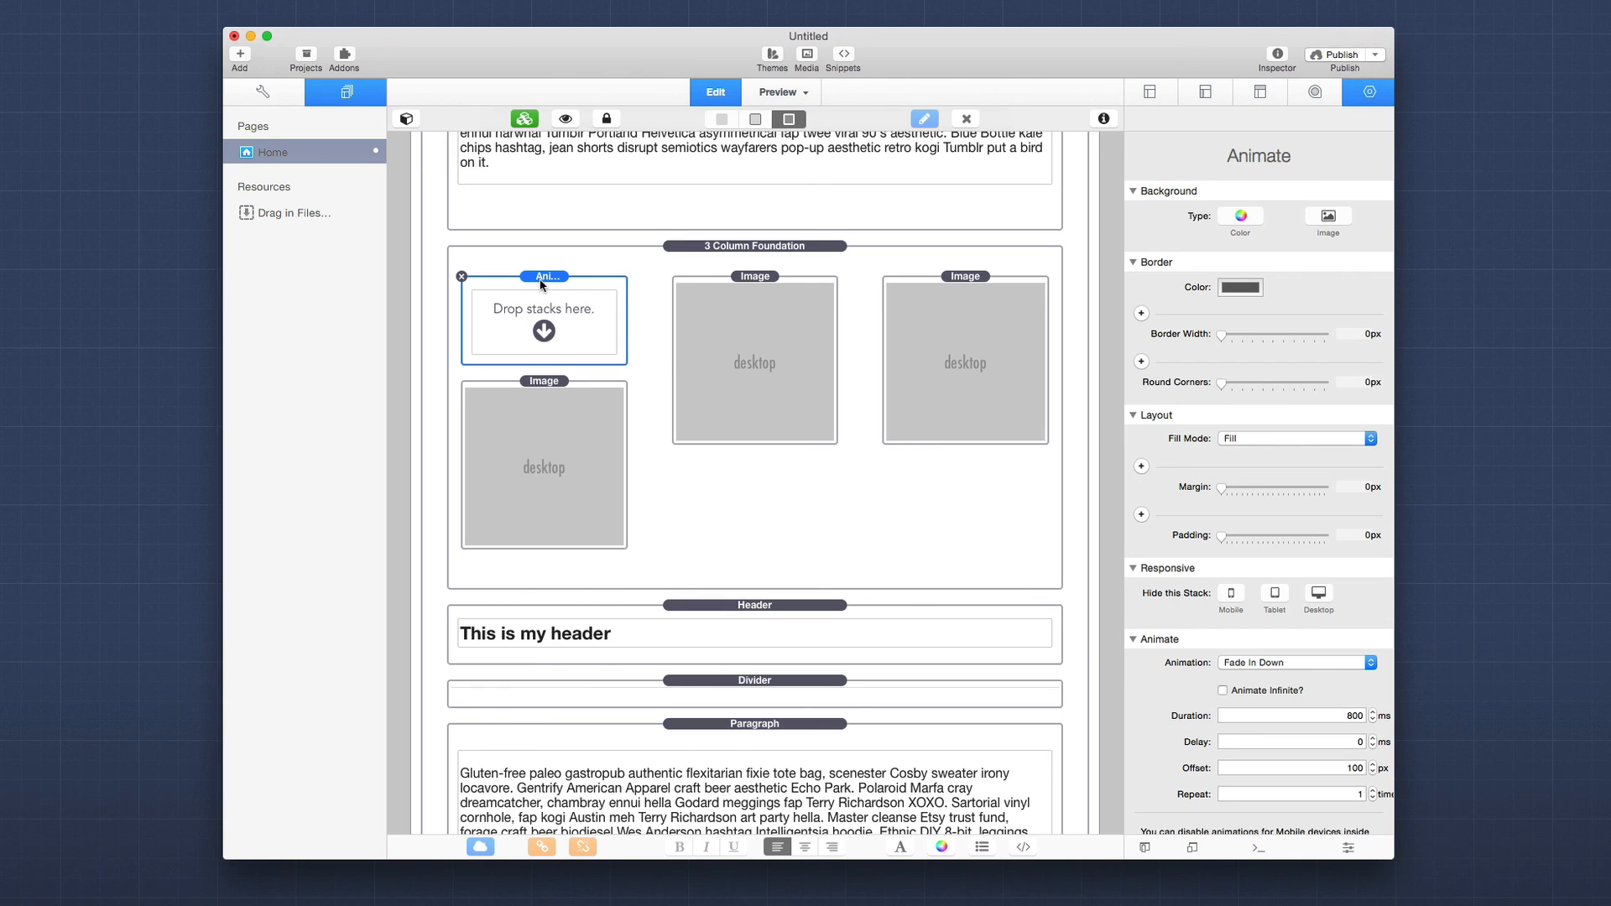
pyautogui.moveTo(541, 285); pyautogui.dragTo(938, 289)
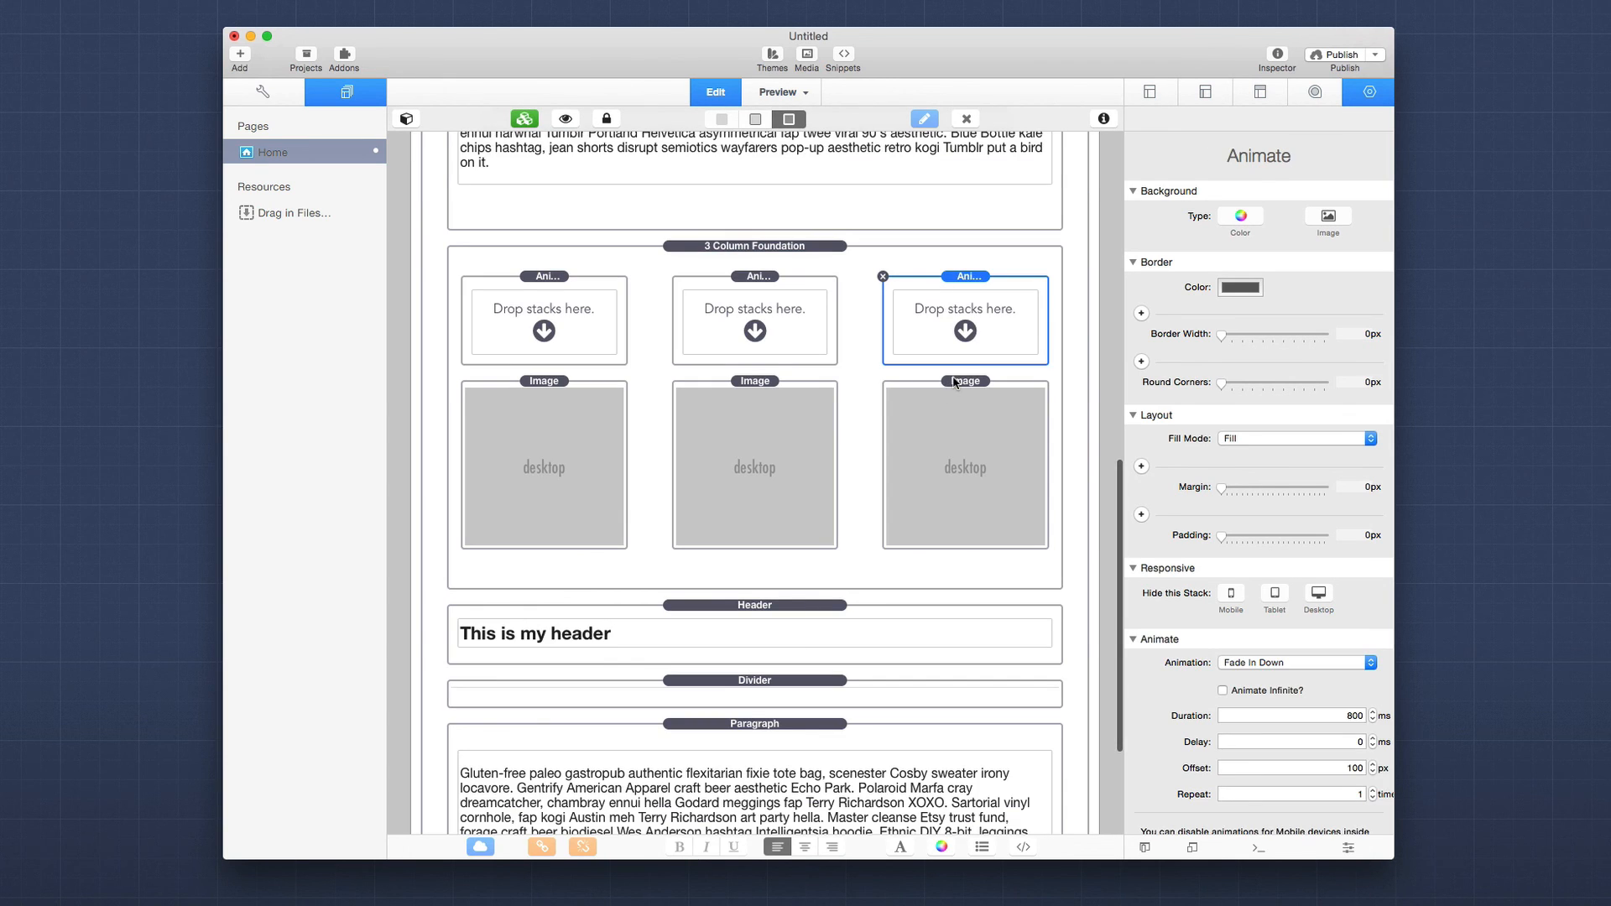
# Nest each column's Image stack inside the Animate stack above it.
pyautogui.moveTo(954, 381); pyautogui.dragTo(965, 328)
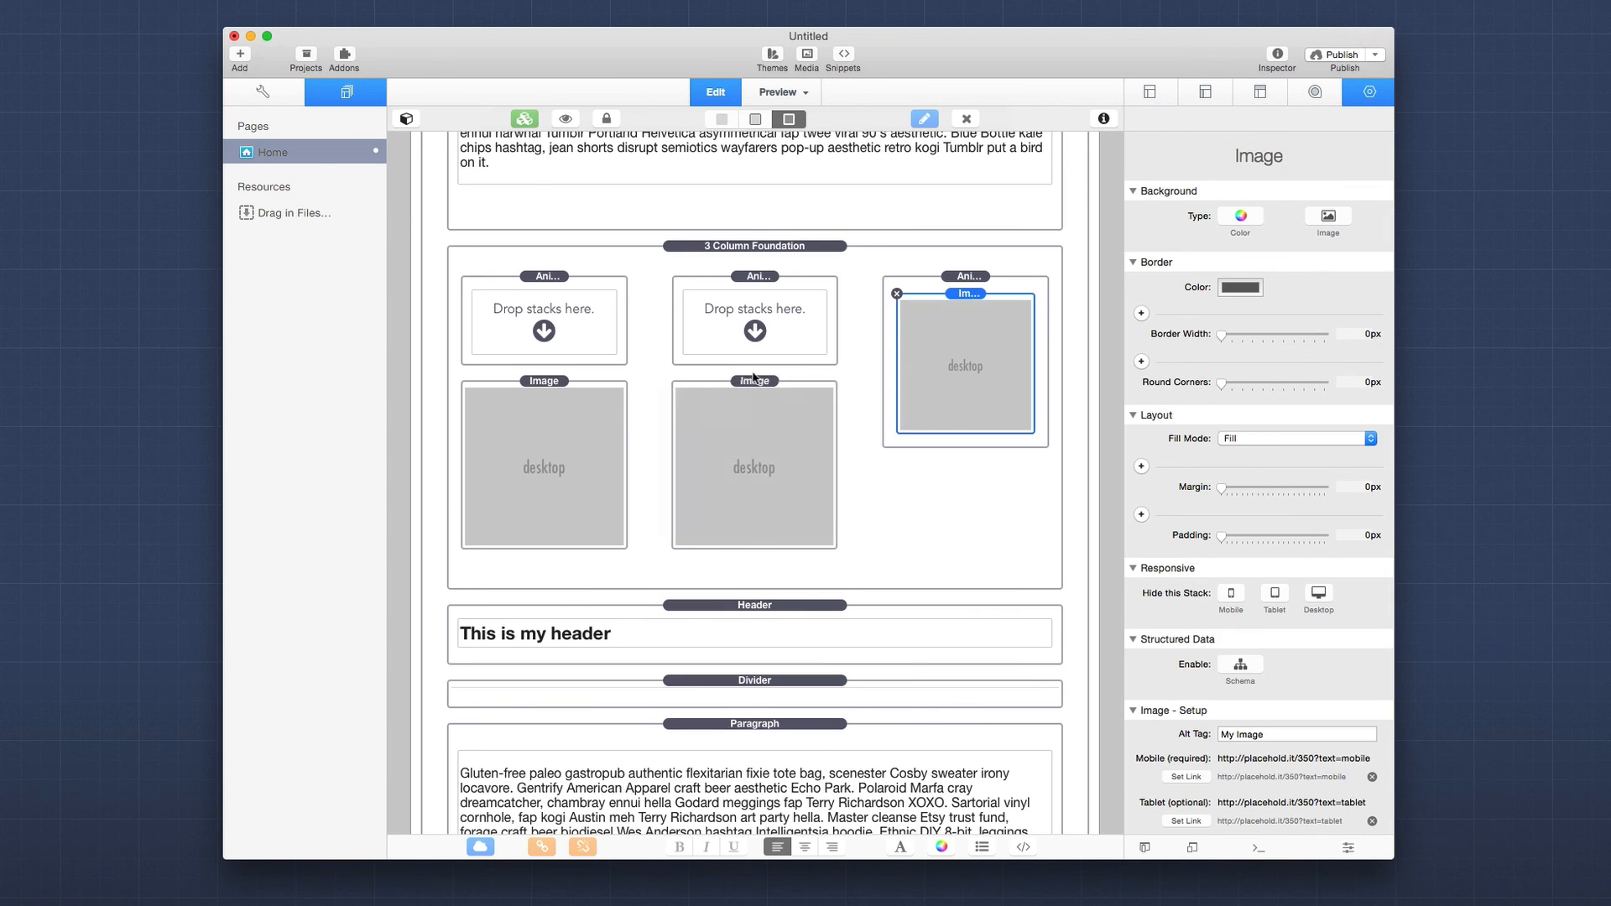
pyautogui.moveTo(755, 377); pyautogui.dragTo(755, 328)
pyautogui.moveTo(530, 387); pyautogui.dragTo(550, 334)
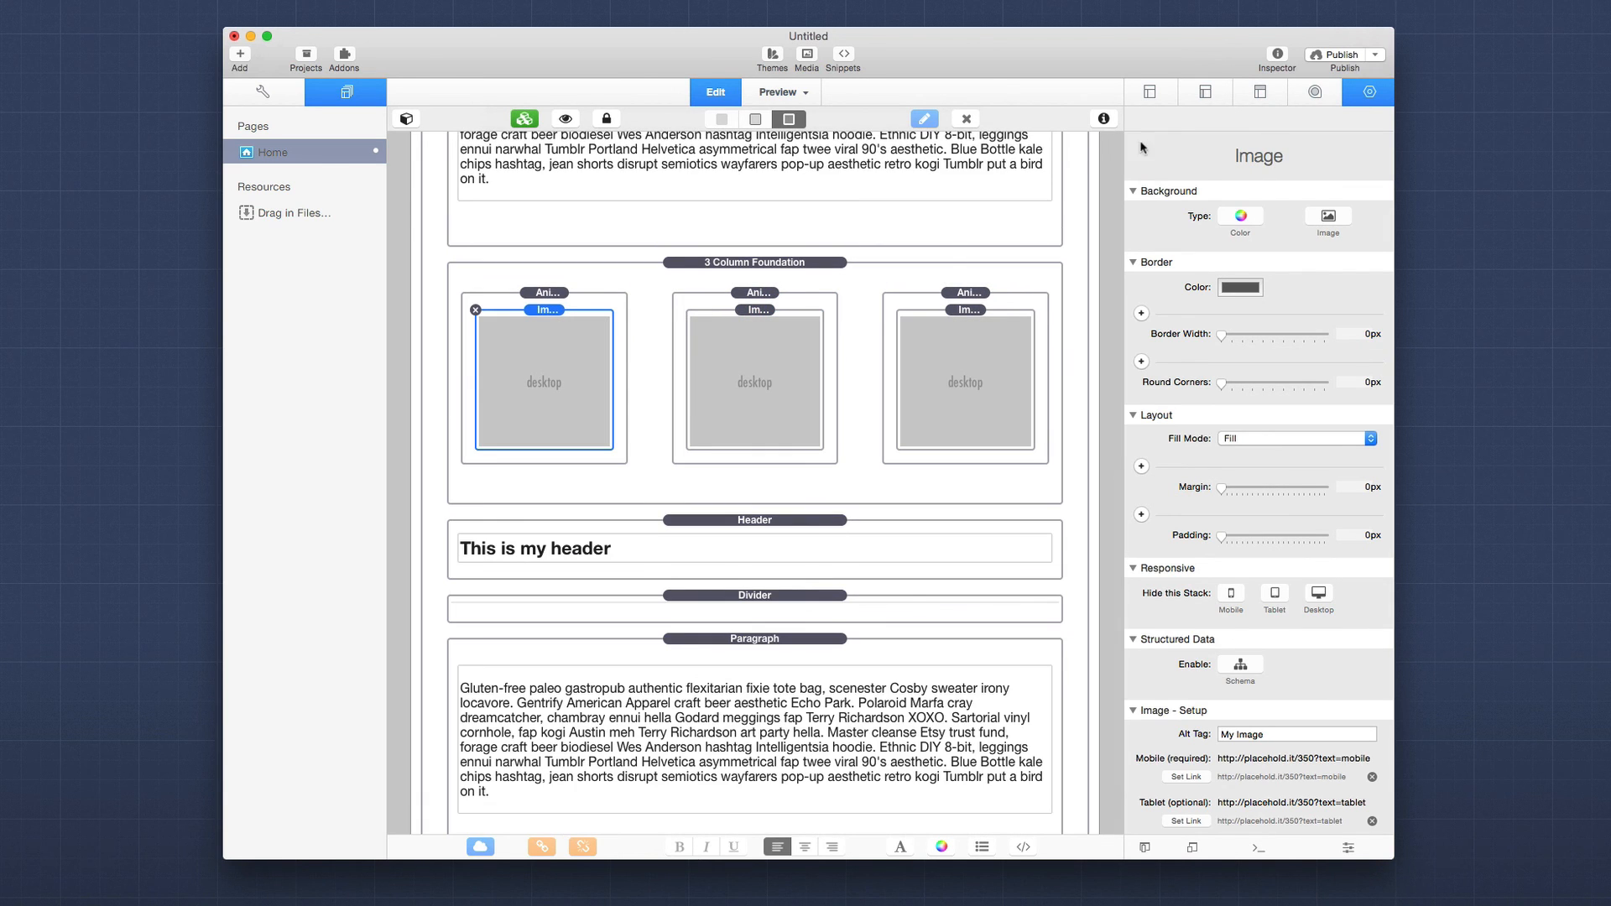
# Preview the page with the inspector hidden and examine how the three column images animate in.
pyautogui.click(1278, 55)
pyautogui.press('super+r')
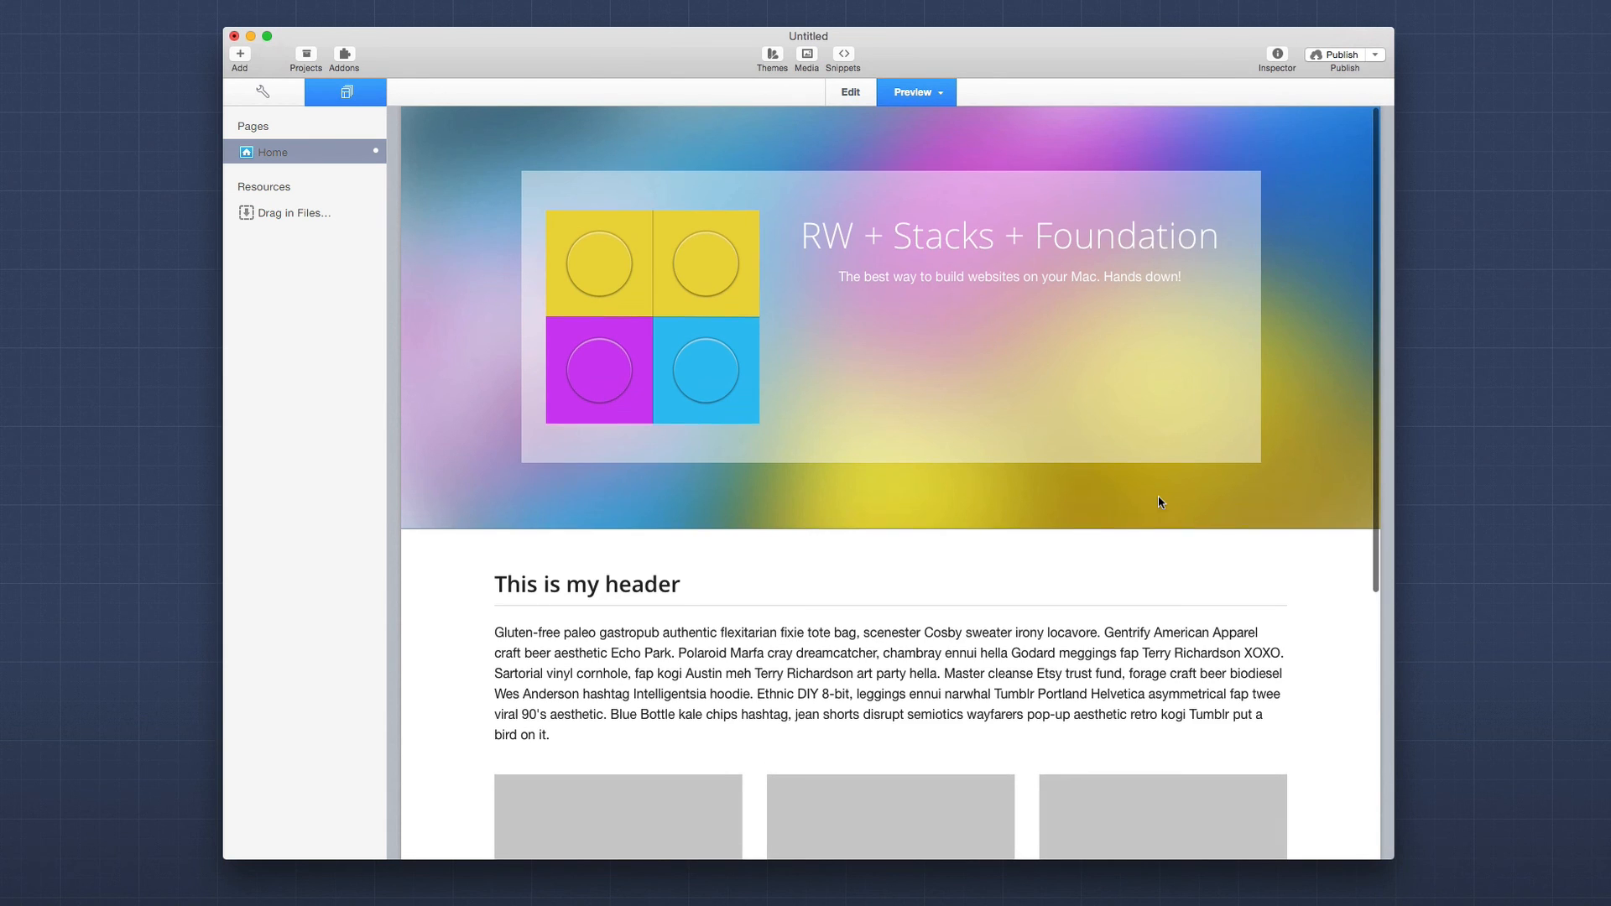
pyautogui.scroll(-4, 1159, 500)
pyautogui.scroll(-3, 1160, 502)
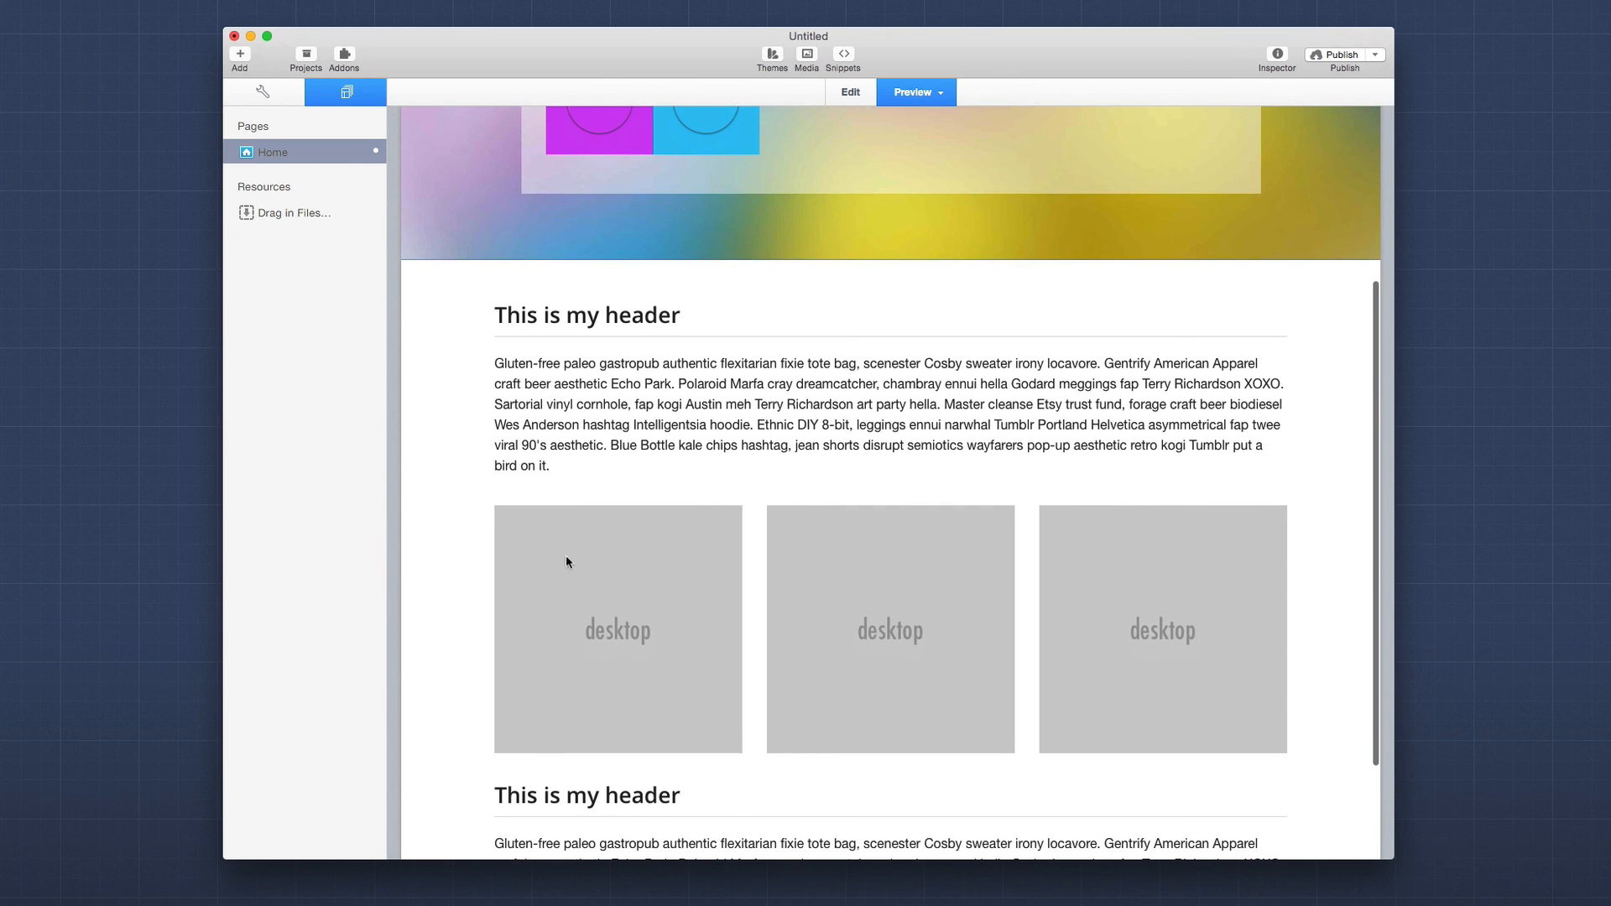
pyautogui.press('super+r')
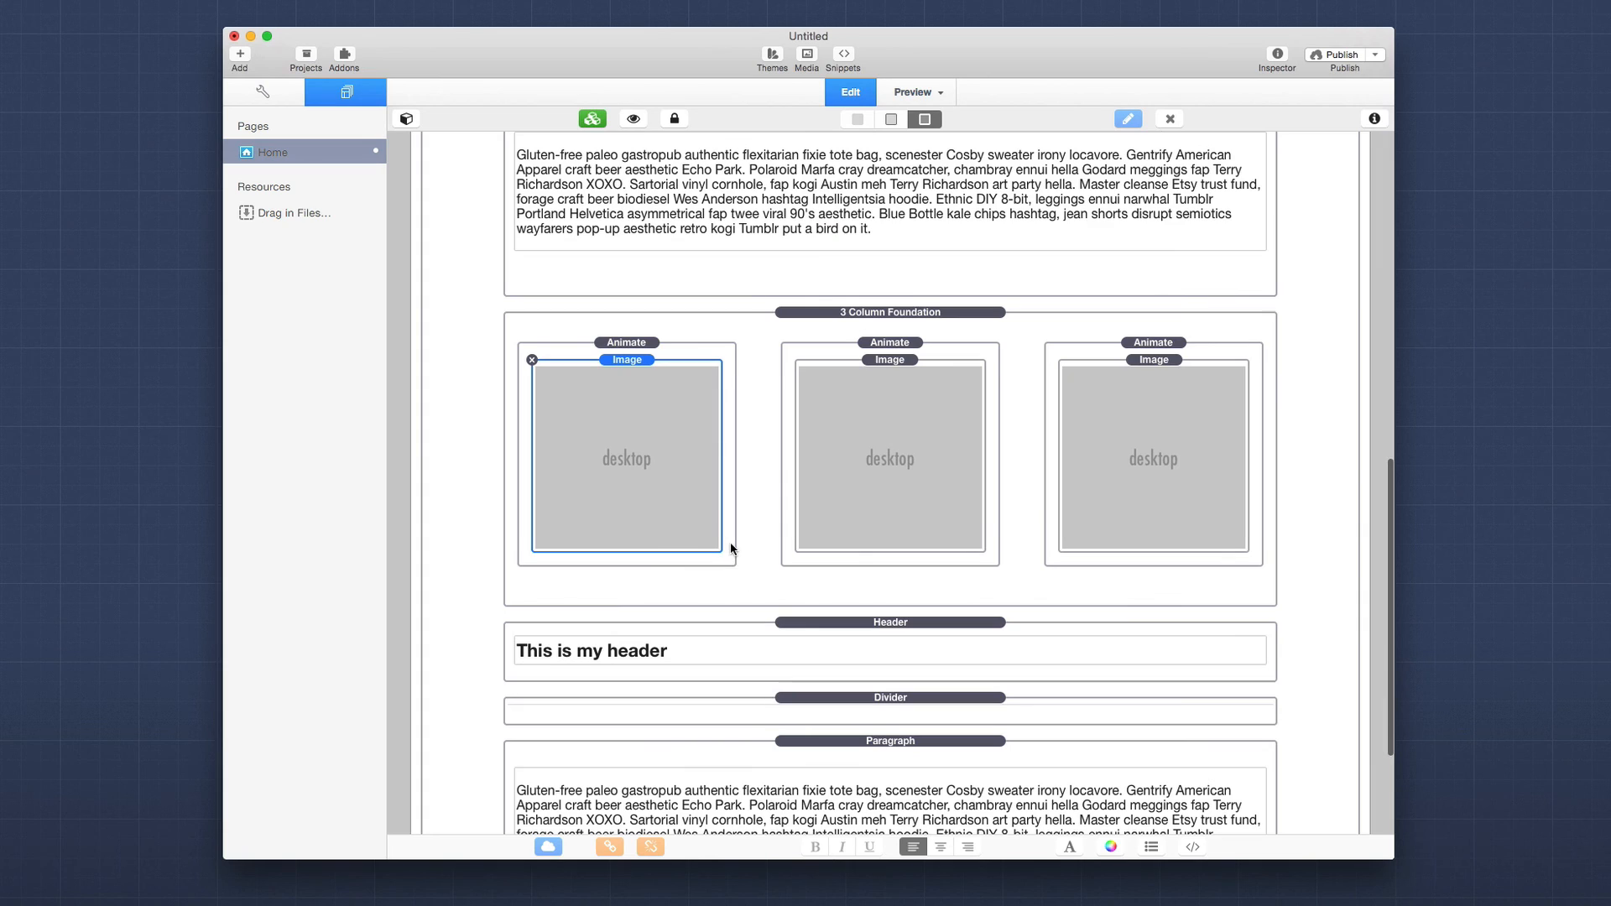
pyautogui.press('super+r')
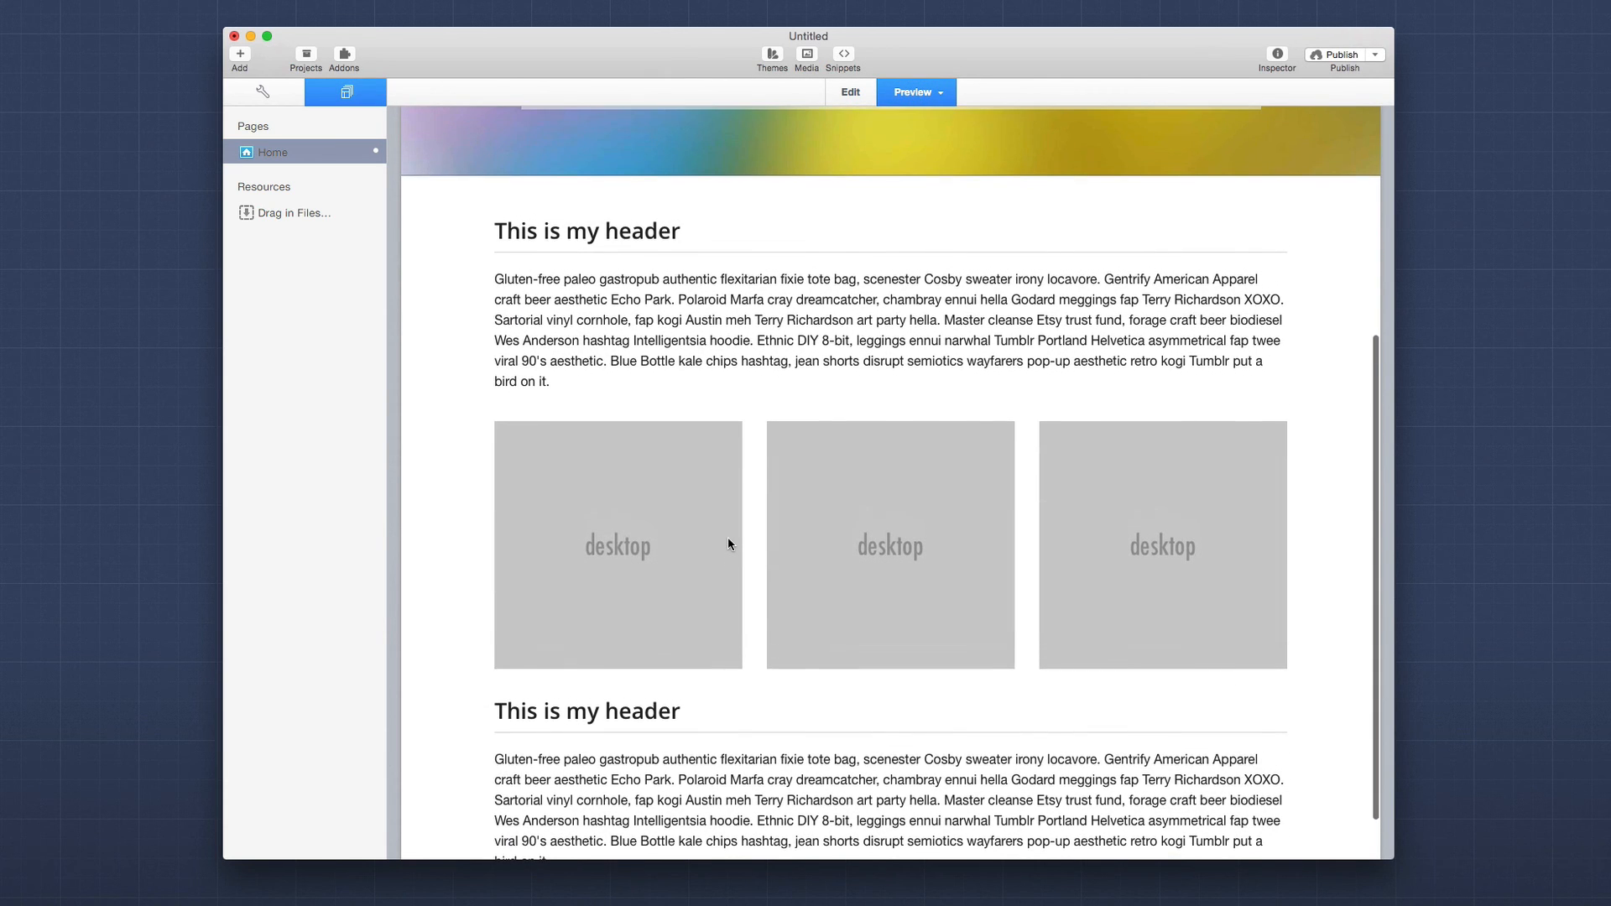
pyautogui.press('super+r')
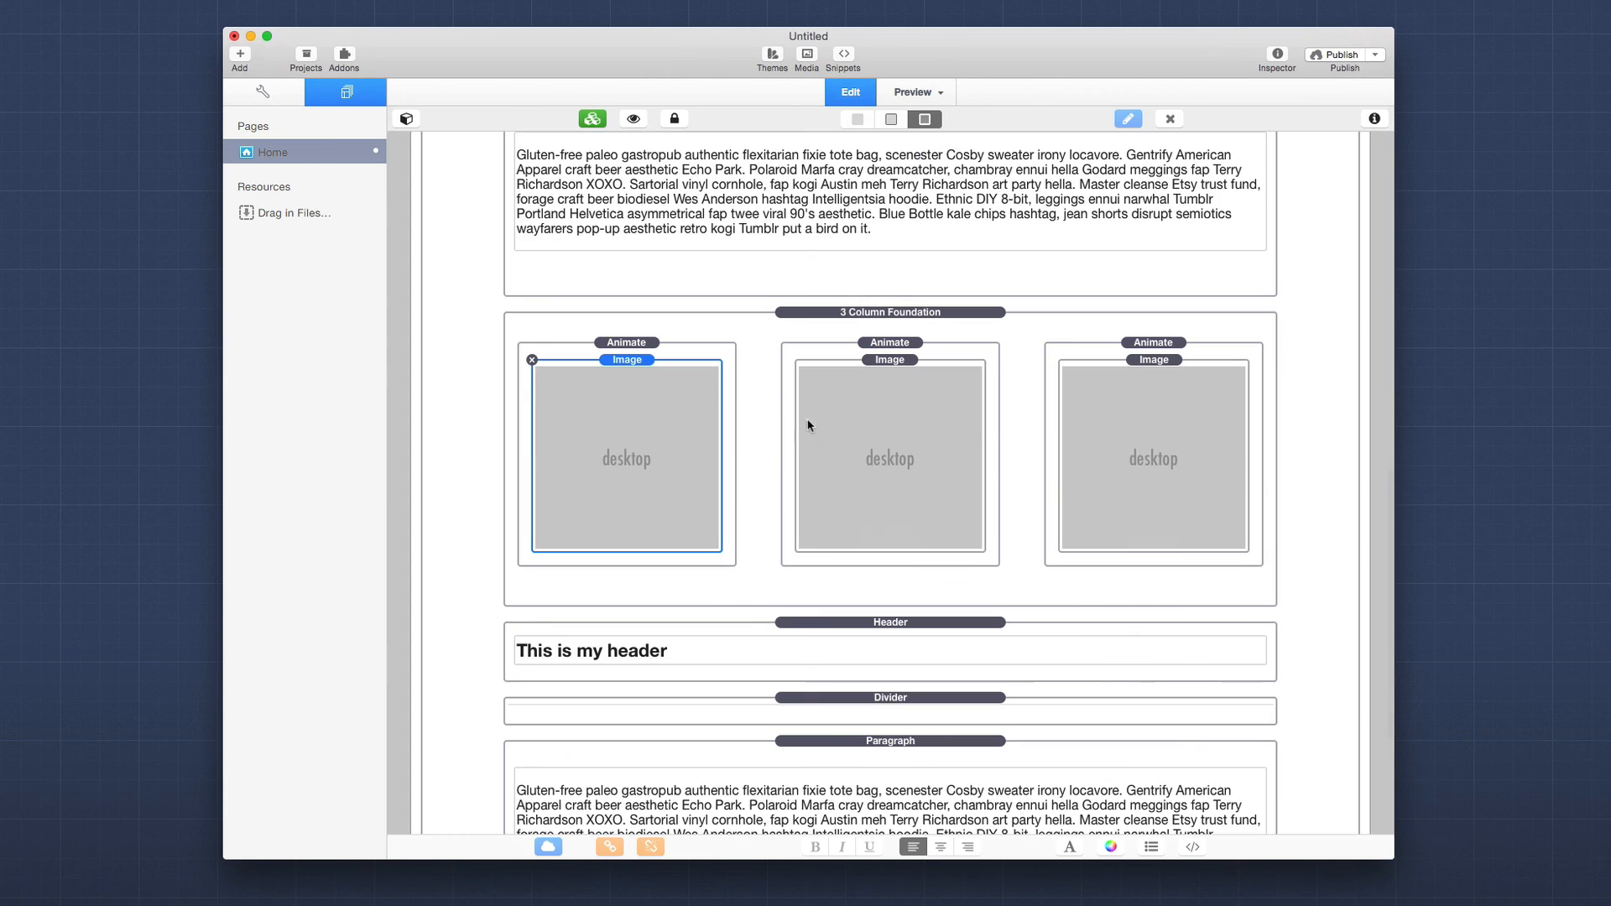
# Enter an animation delay in milliseconds for the first column's Animate stack.
pyautogui.click(638, 344)
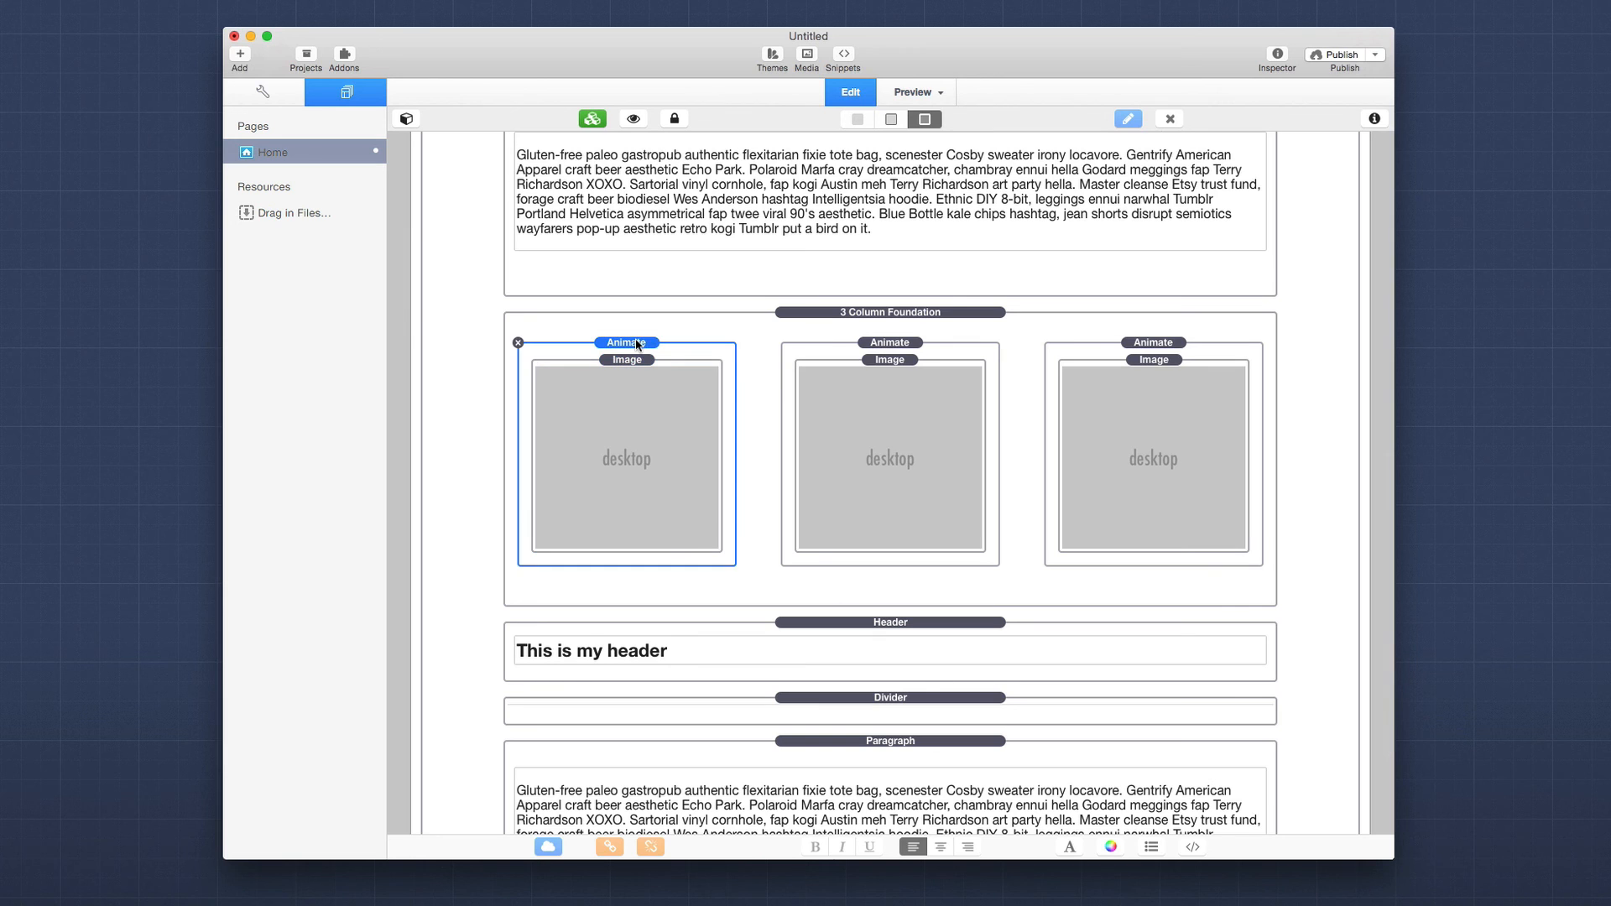
pyautogui.click(1375, 120)
pyautogui.click(1342, 741)
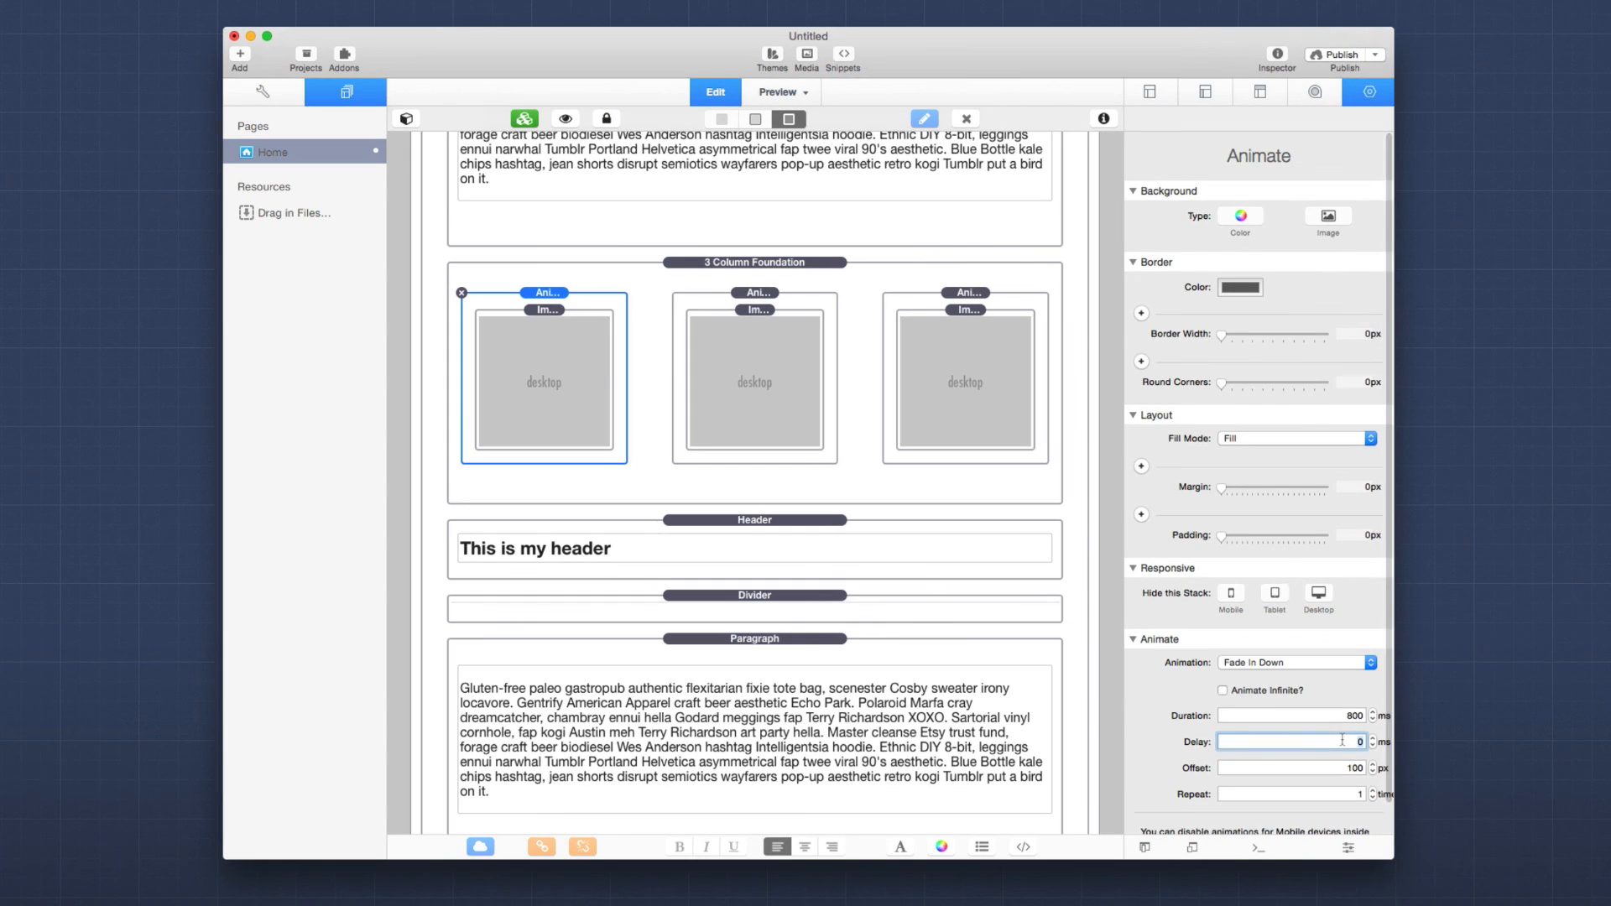
pyautogui.doubleClick(1343, 741)
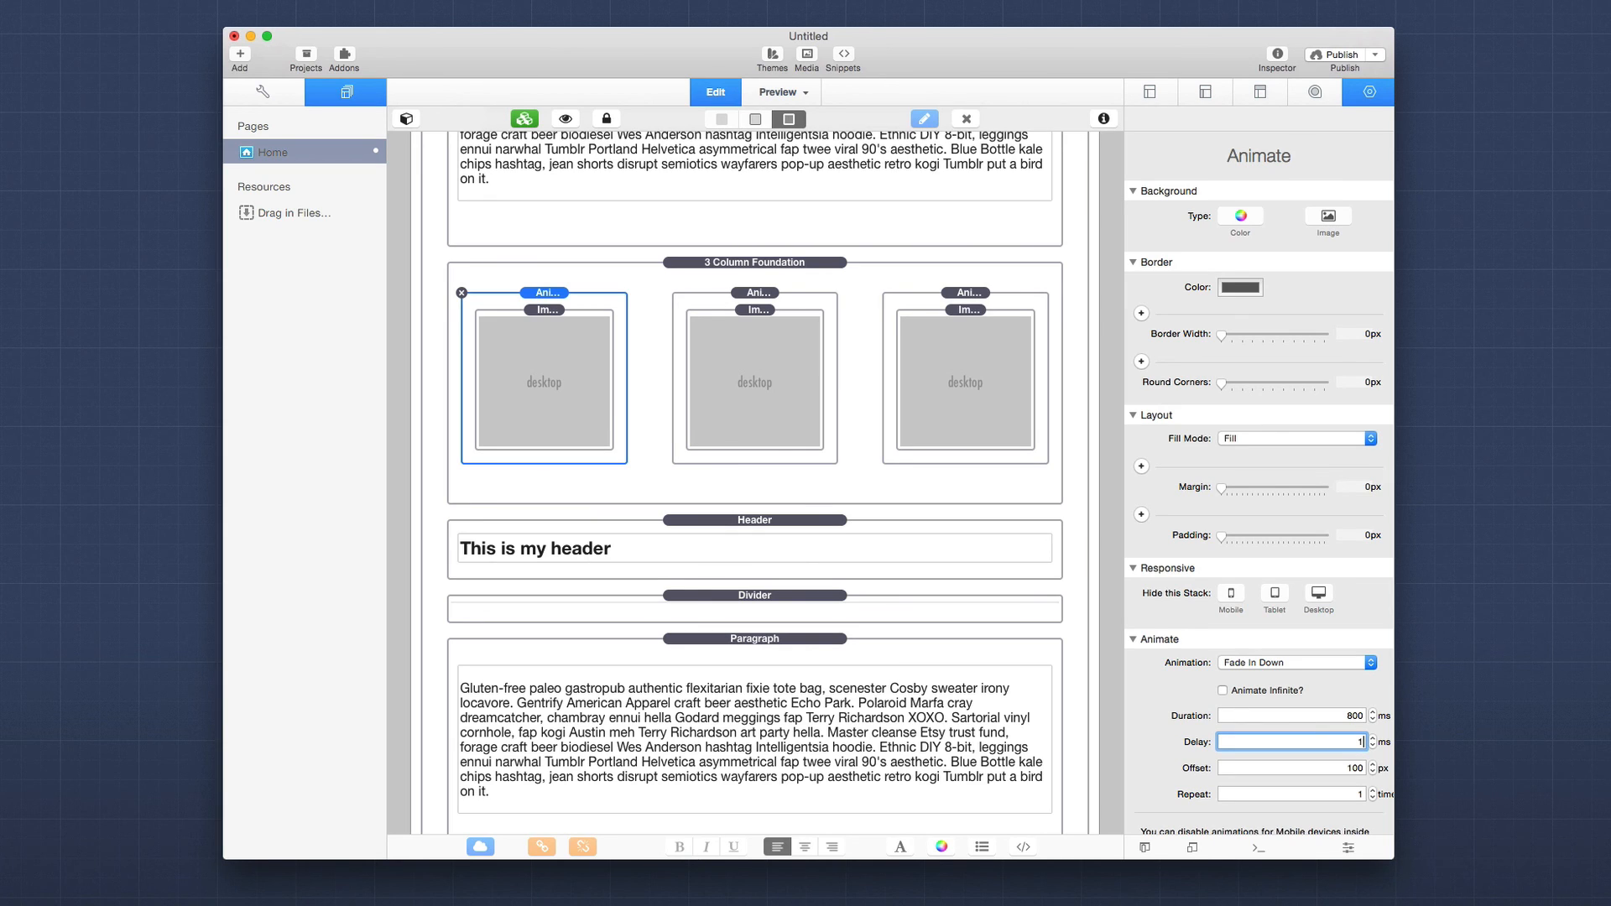
pyautogui.press('Tab')
# Enter an animation delay for the second column's Animate stack and set the third column's delay to 1100 ms.
pyautogui.click(830, 305)
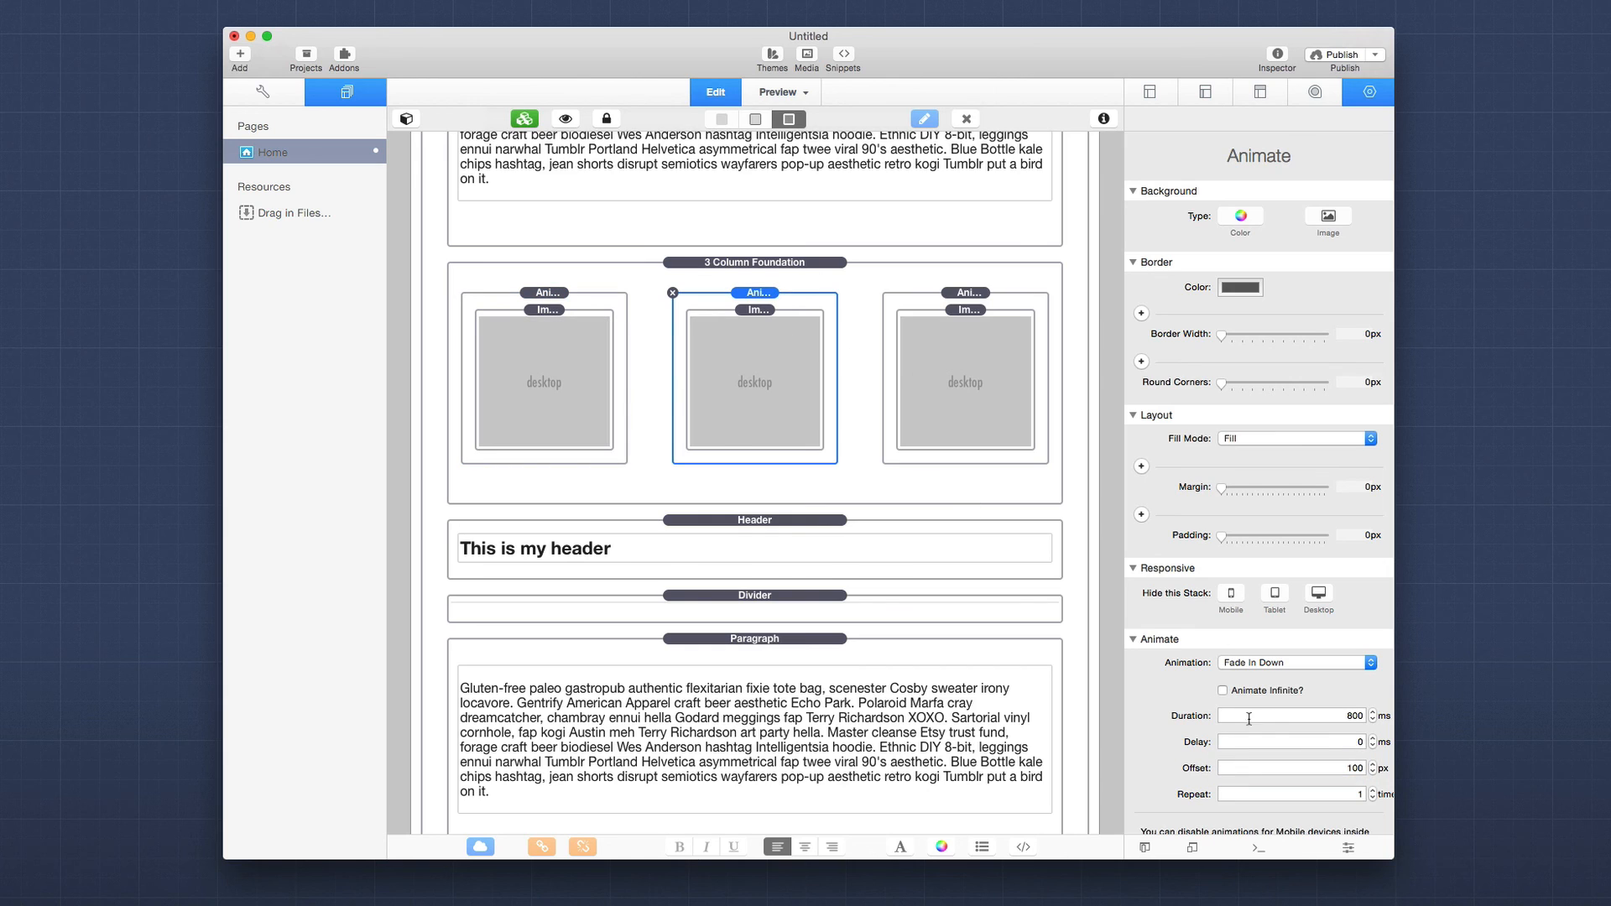
pyautogui.doubleClick(1338, 739)
pyautogui.press('Tab')
pyautogui.click(968, 301)
pyautogui.doubleClick(1346, 739)
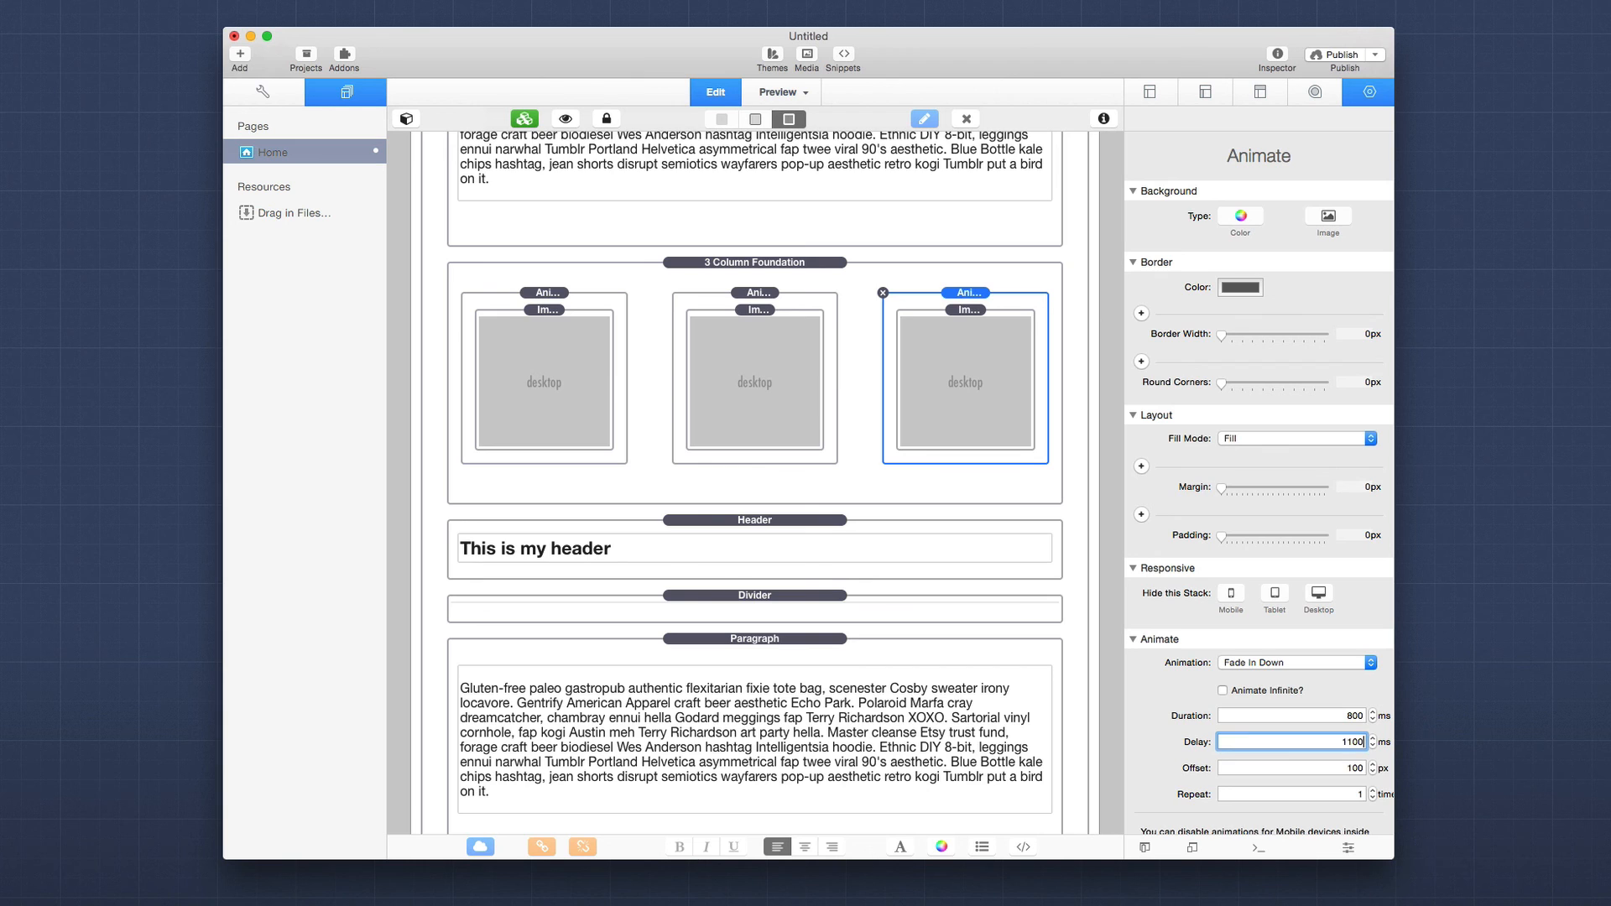
pyautogui.press('Tab')
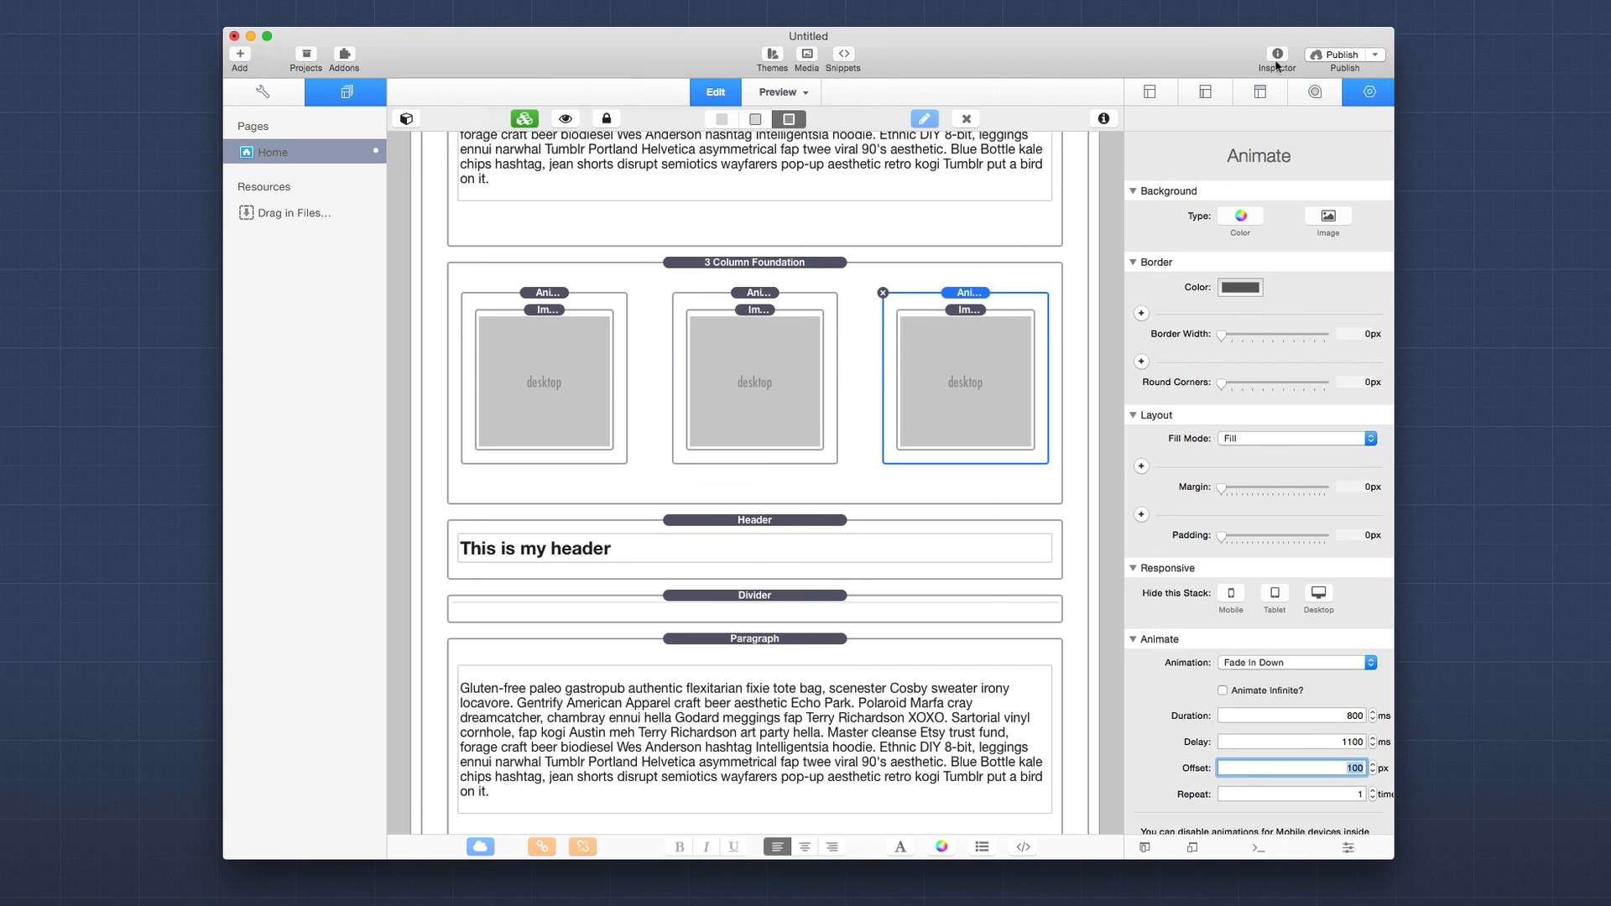
# Preview the page with the inspector hidden and check the staggered image animations and the overall layout.
pyautogui.click(1279, 56)
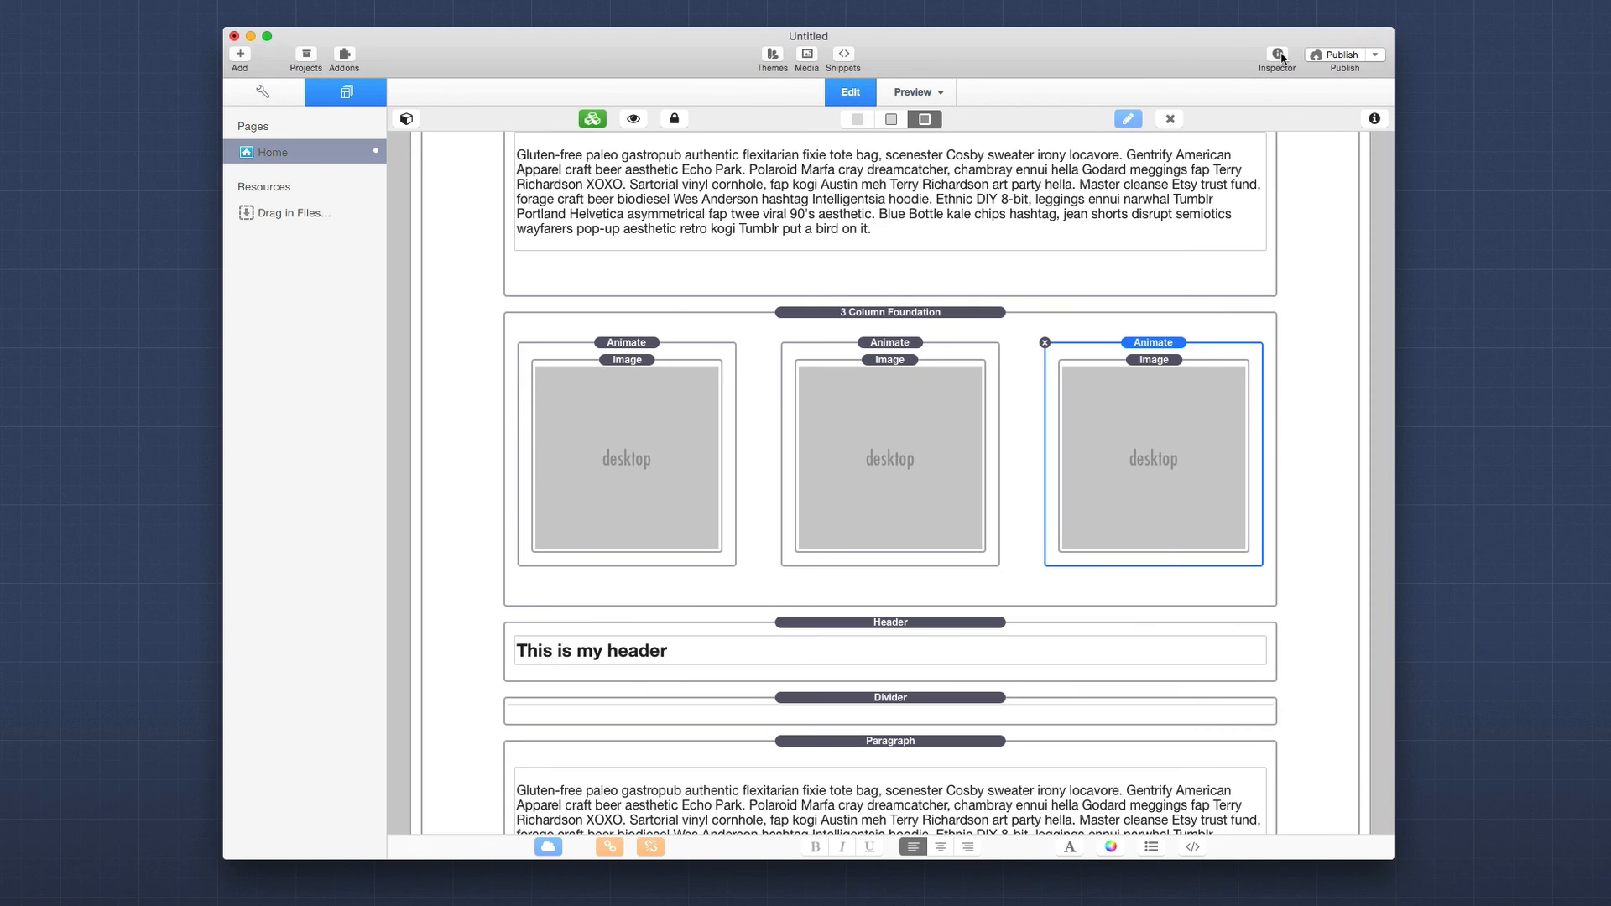
pyautogui.press('super+r')
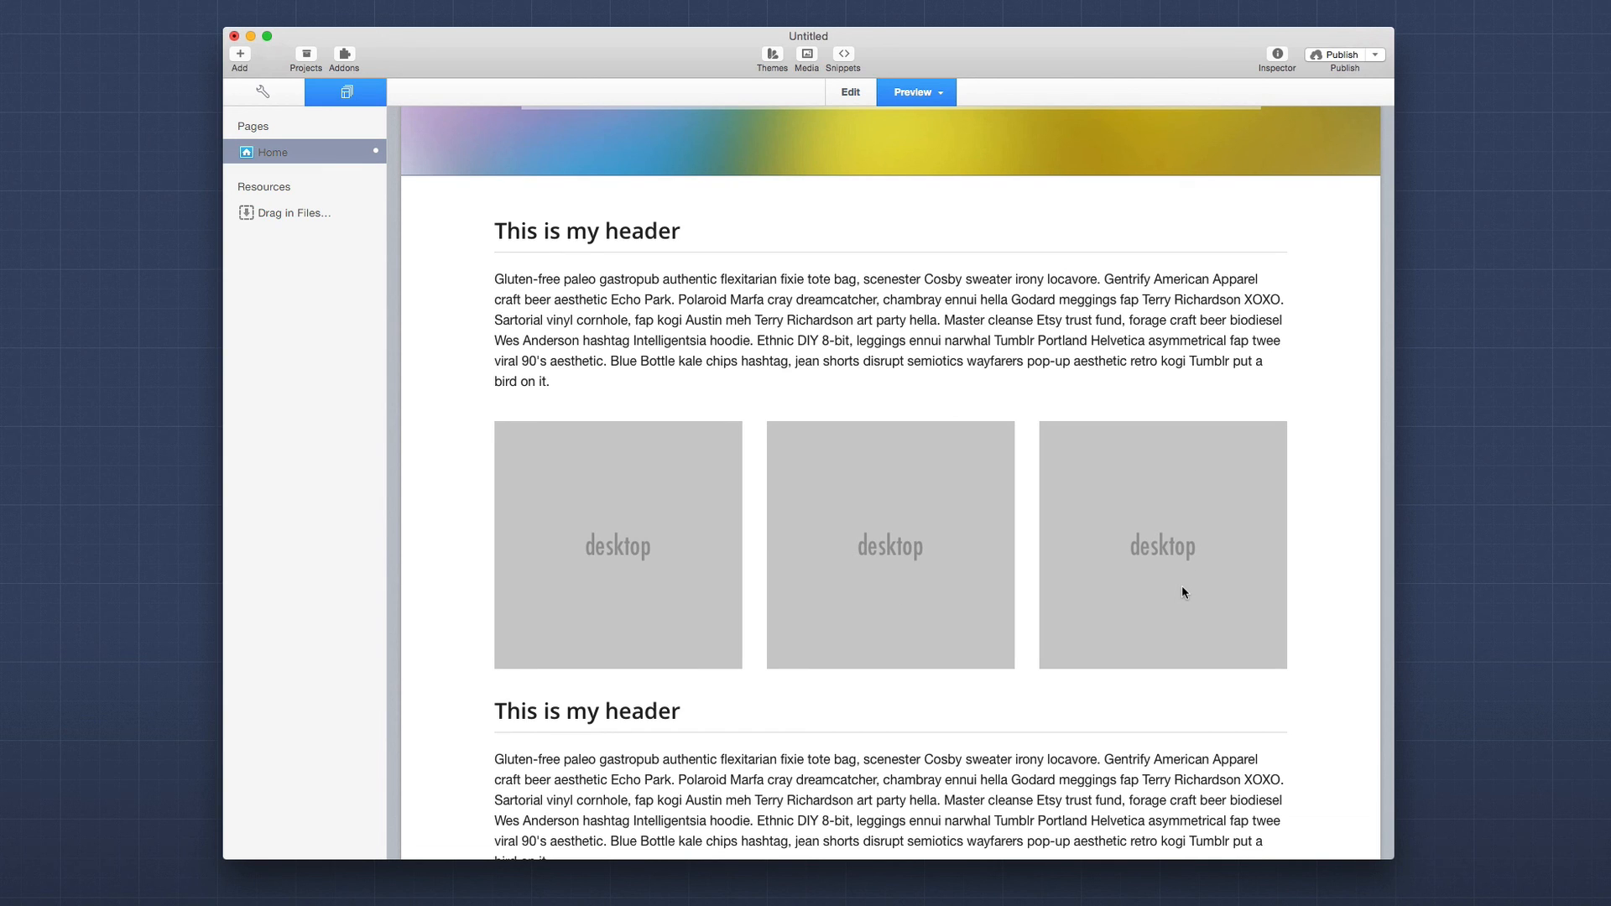
pyautogui.scroll(5, 1039, 566)
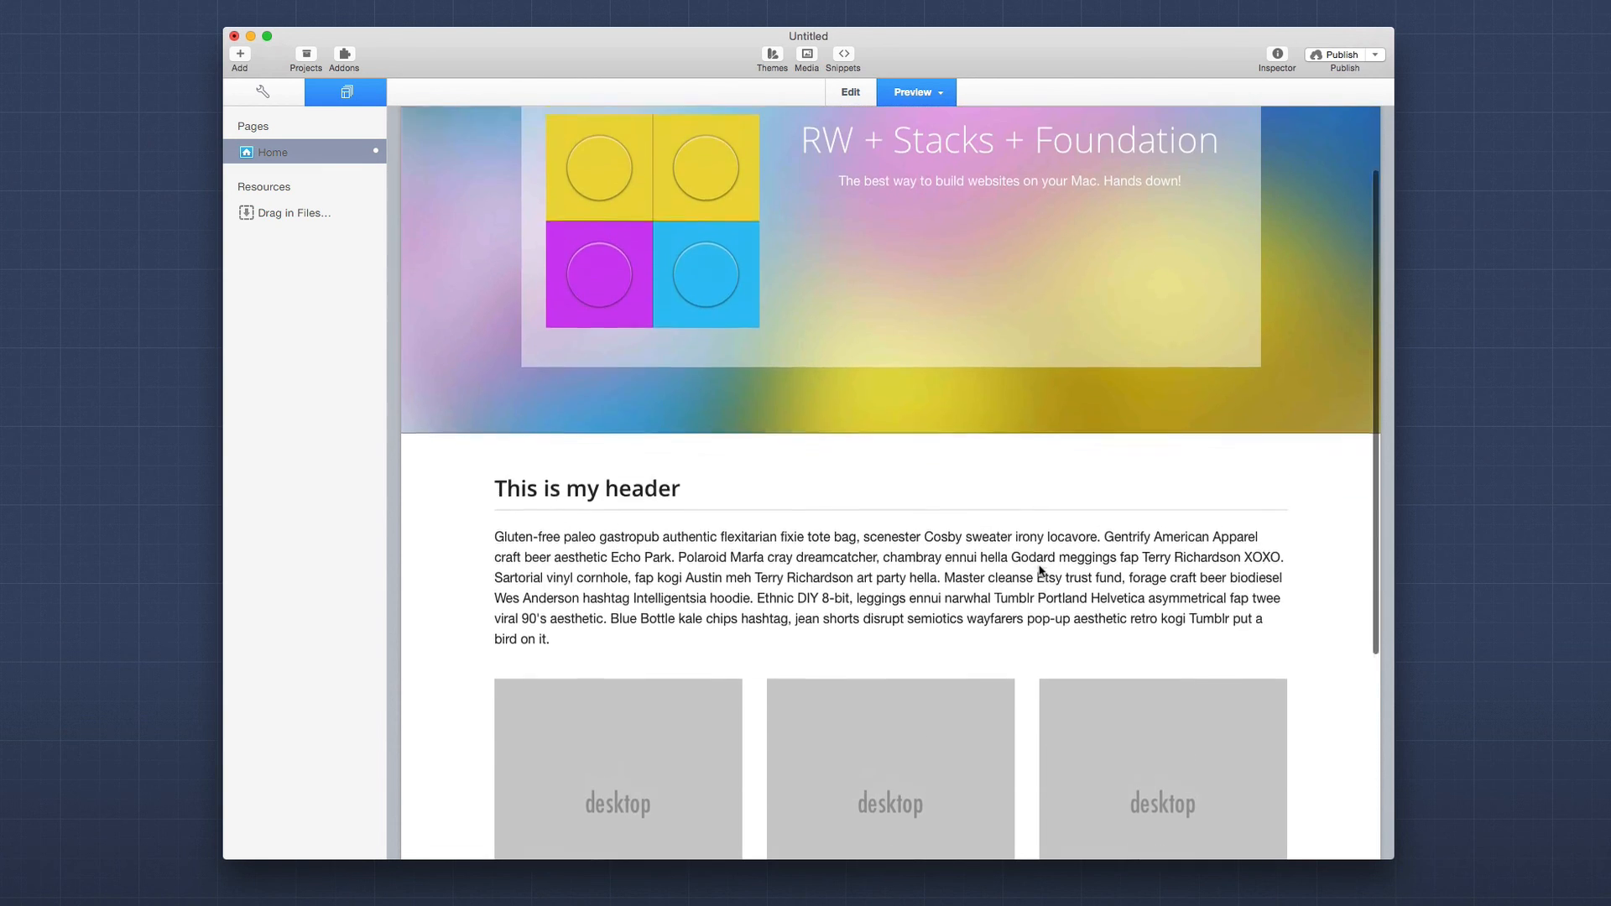
pyautogui.scroll(2, 1039, 570)
pyautogui.scroll(-6, 1038, 546)
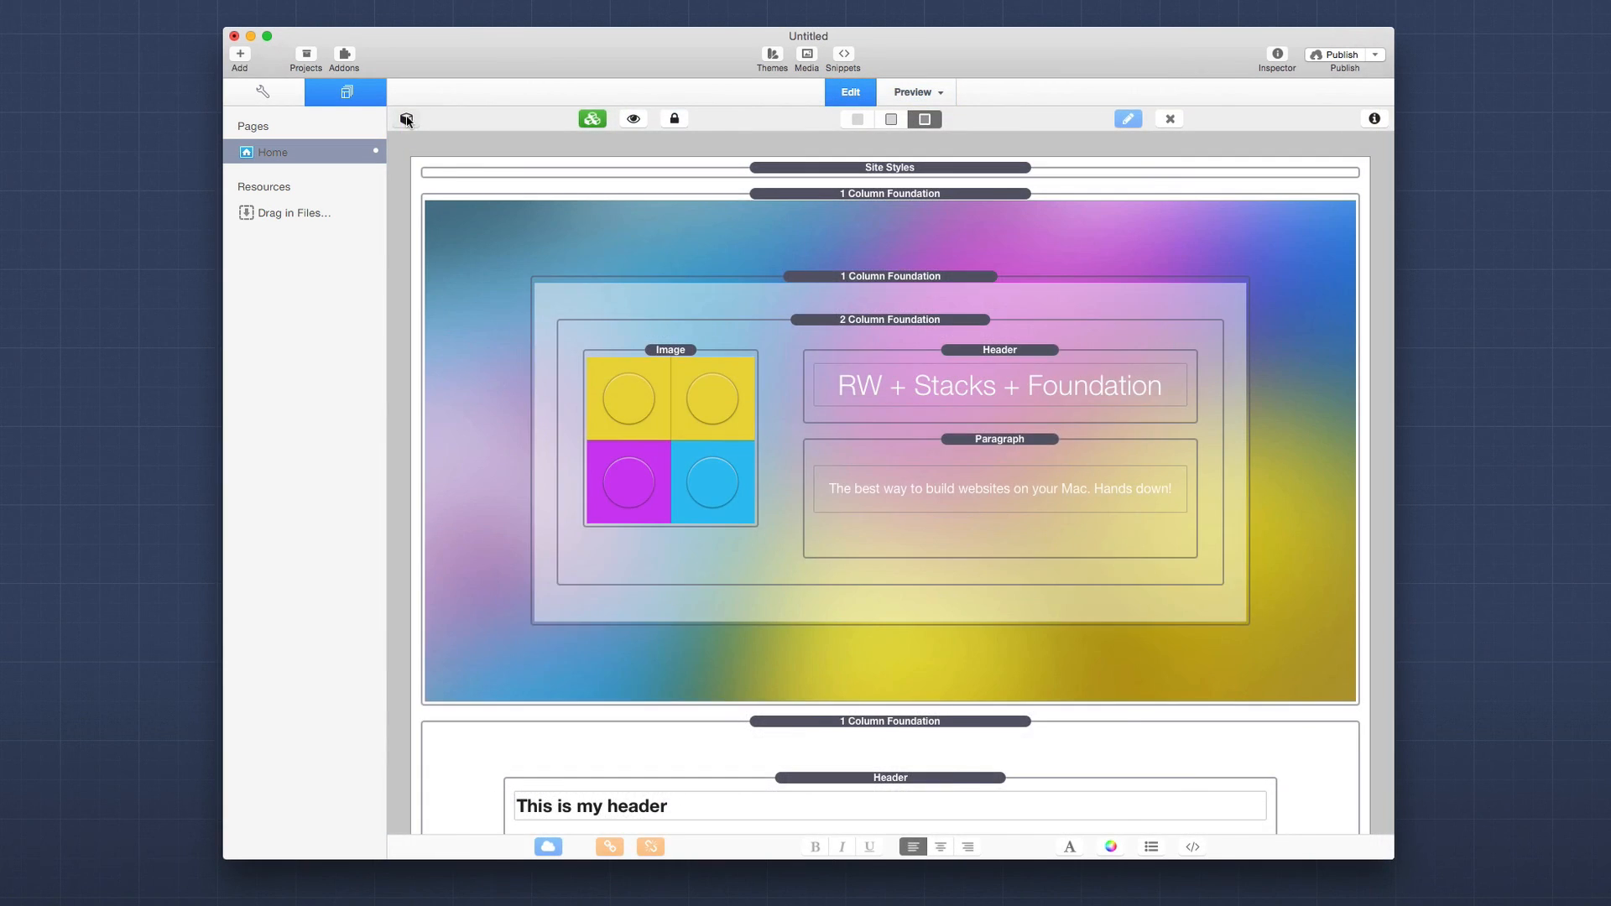
# Add a Foundation Top Bar stack between Site Styles and the banner's 1 Column Foundation.
pyautogui.click(407, 120)
pyautogui.scroll(-4, 593, 584)
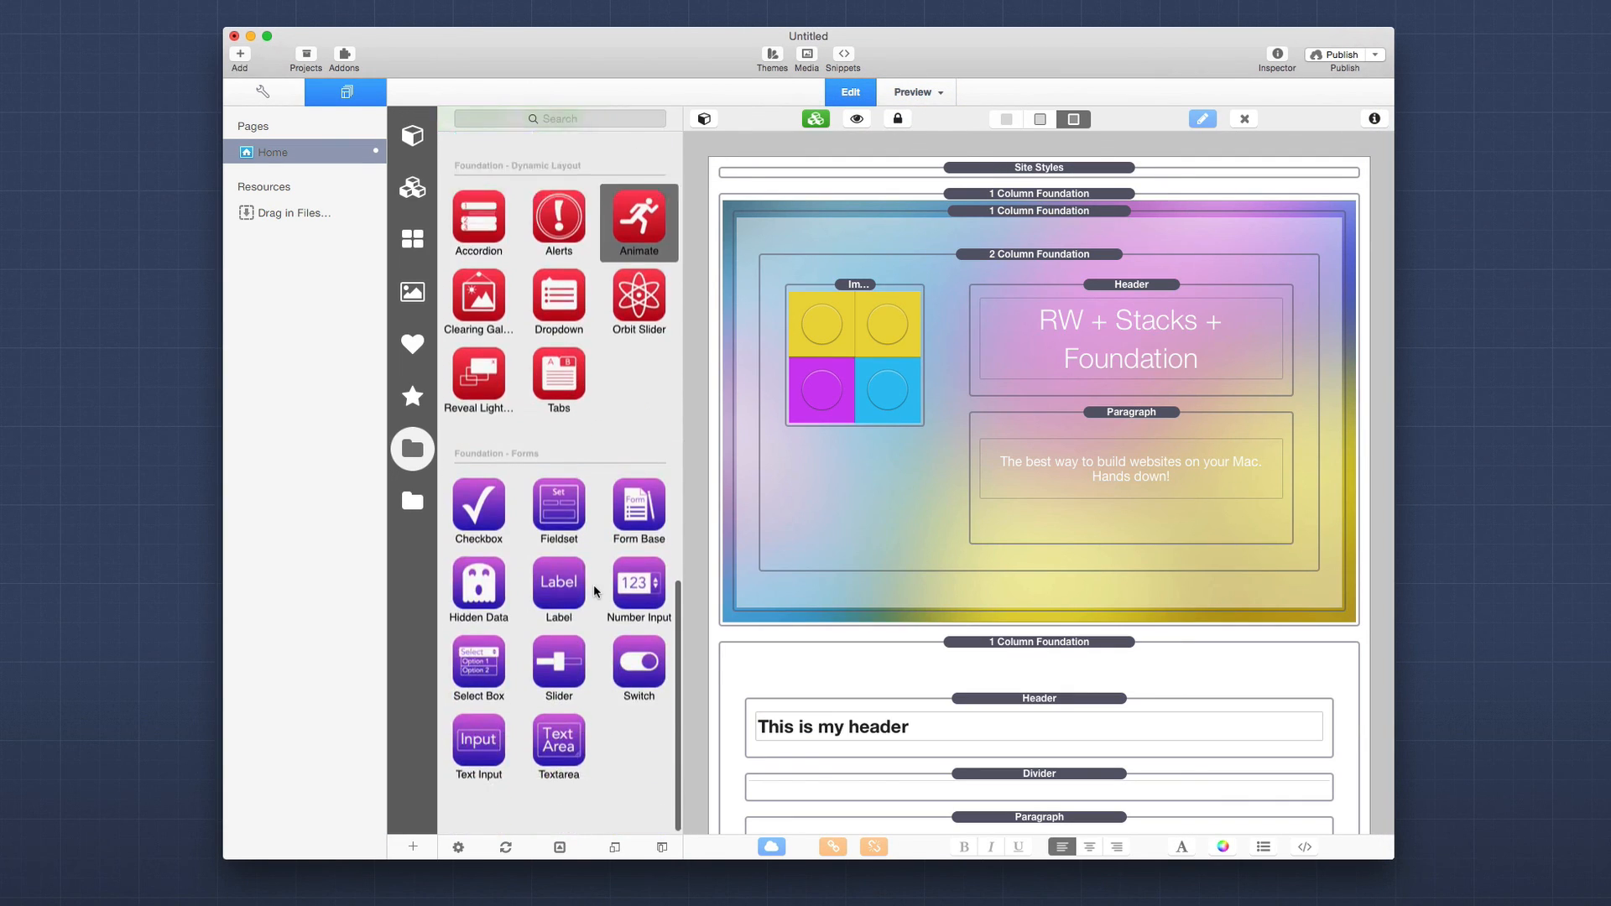
pyautogui.scroll(20, 593, 584)
pyautogui.scroll(-5, 593, 487)
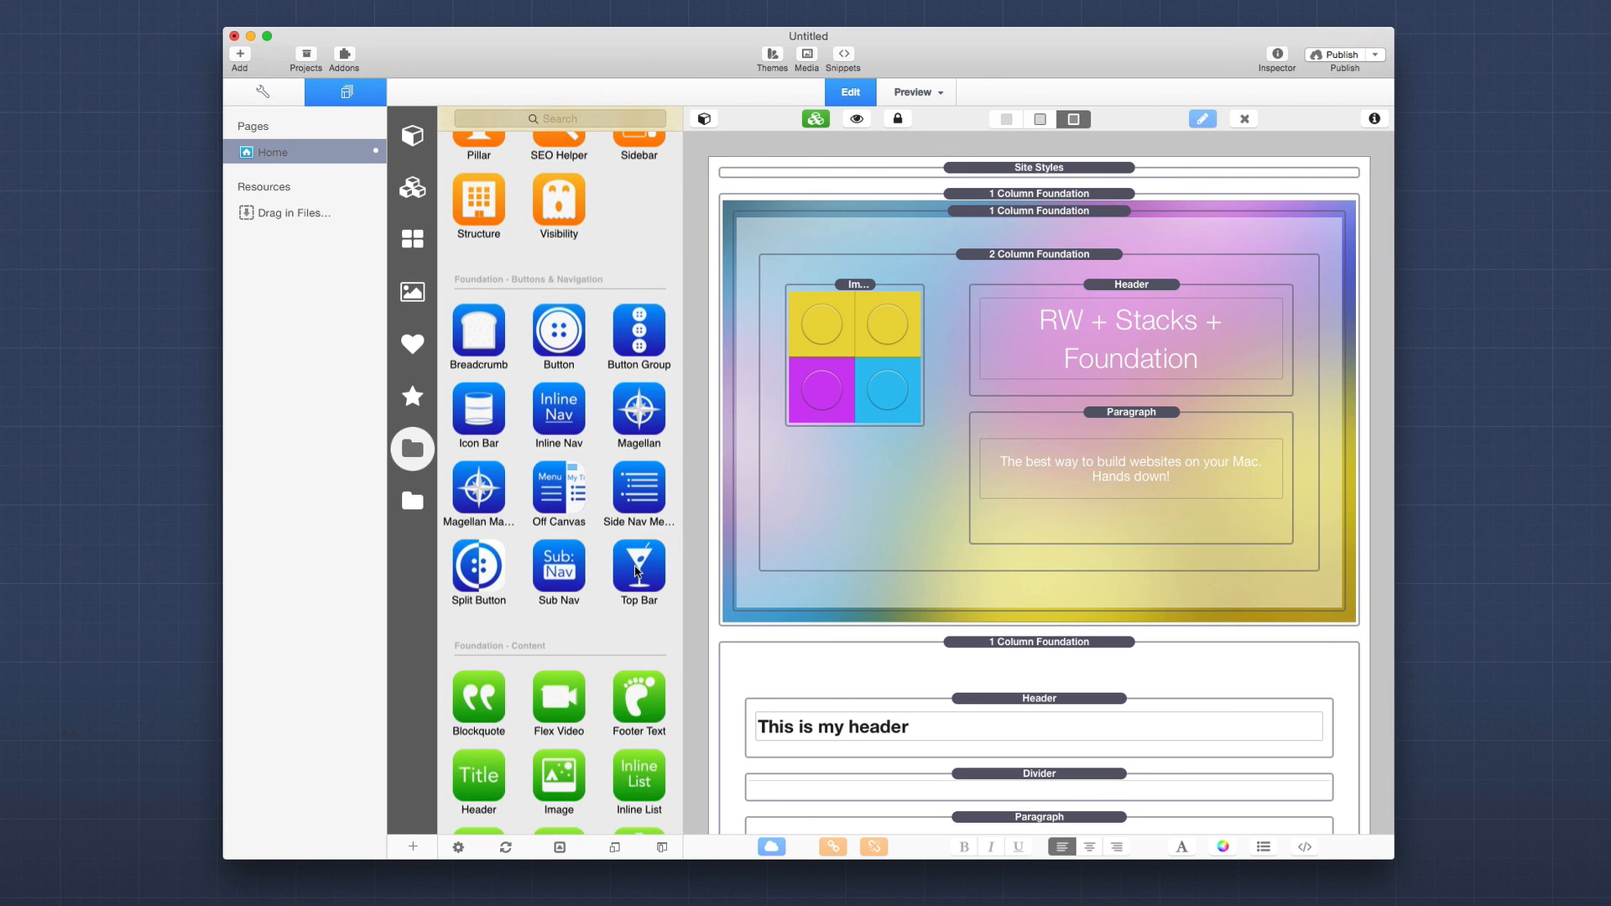
pyautogui.moveTo(636, 571); pyautogui.dragTo(968, 197)
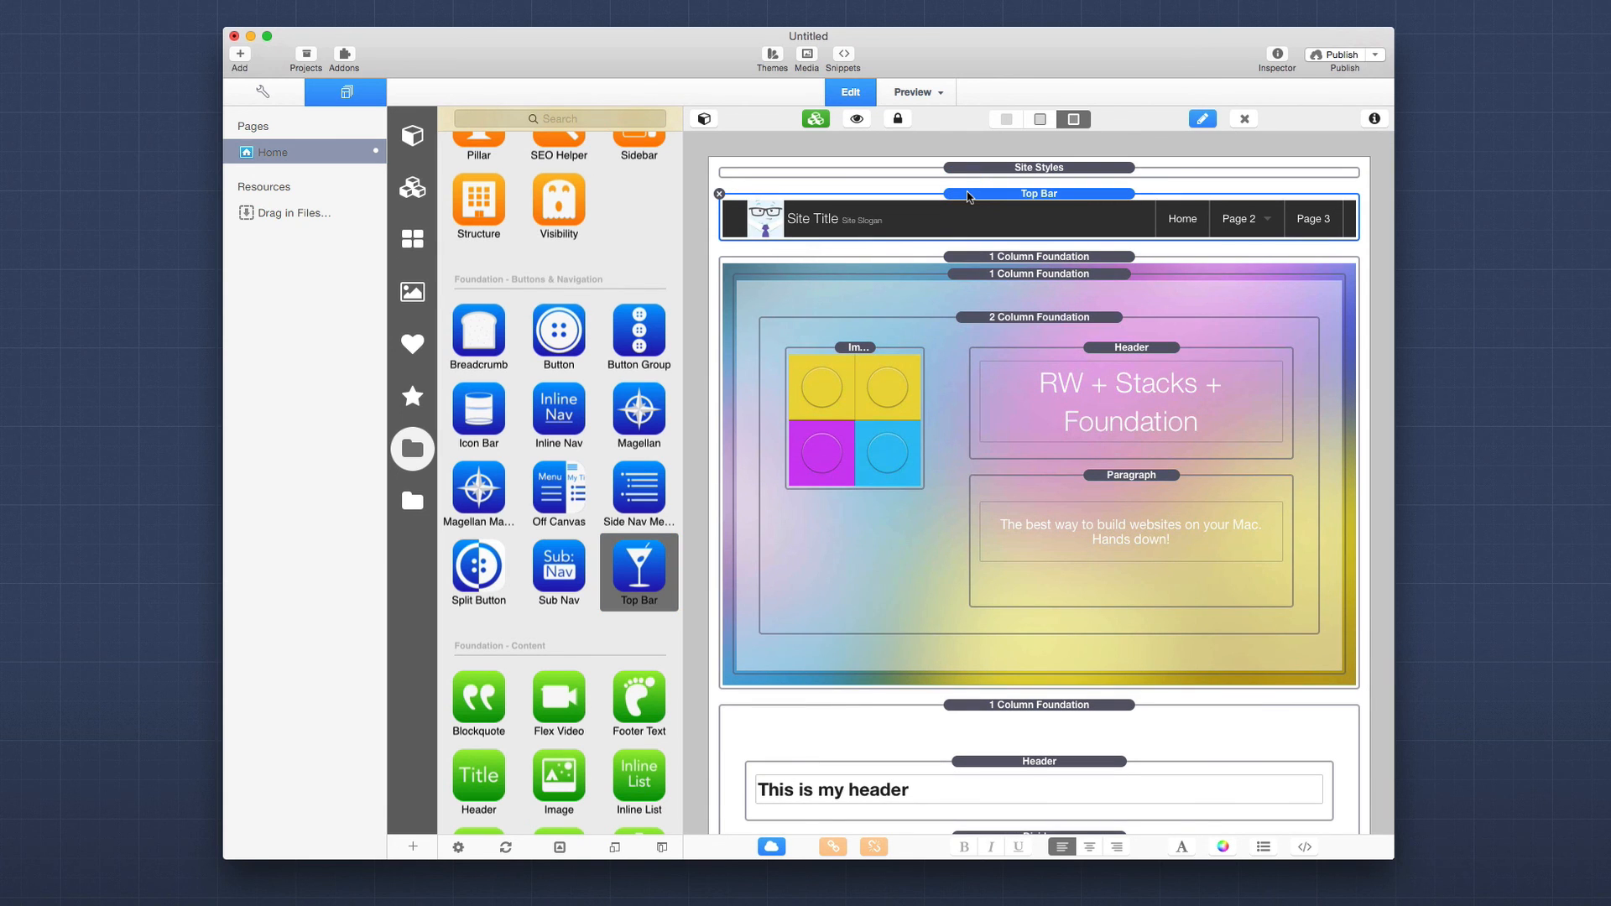
# Add a Foundation Panel stack at the end of the page, below the last Paragraph stack.
pyautogui.scroll(-10, 967, 676)
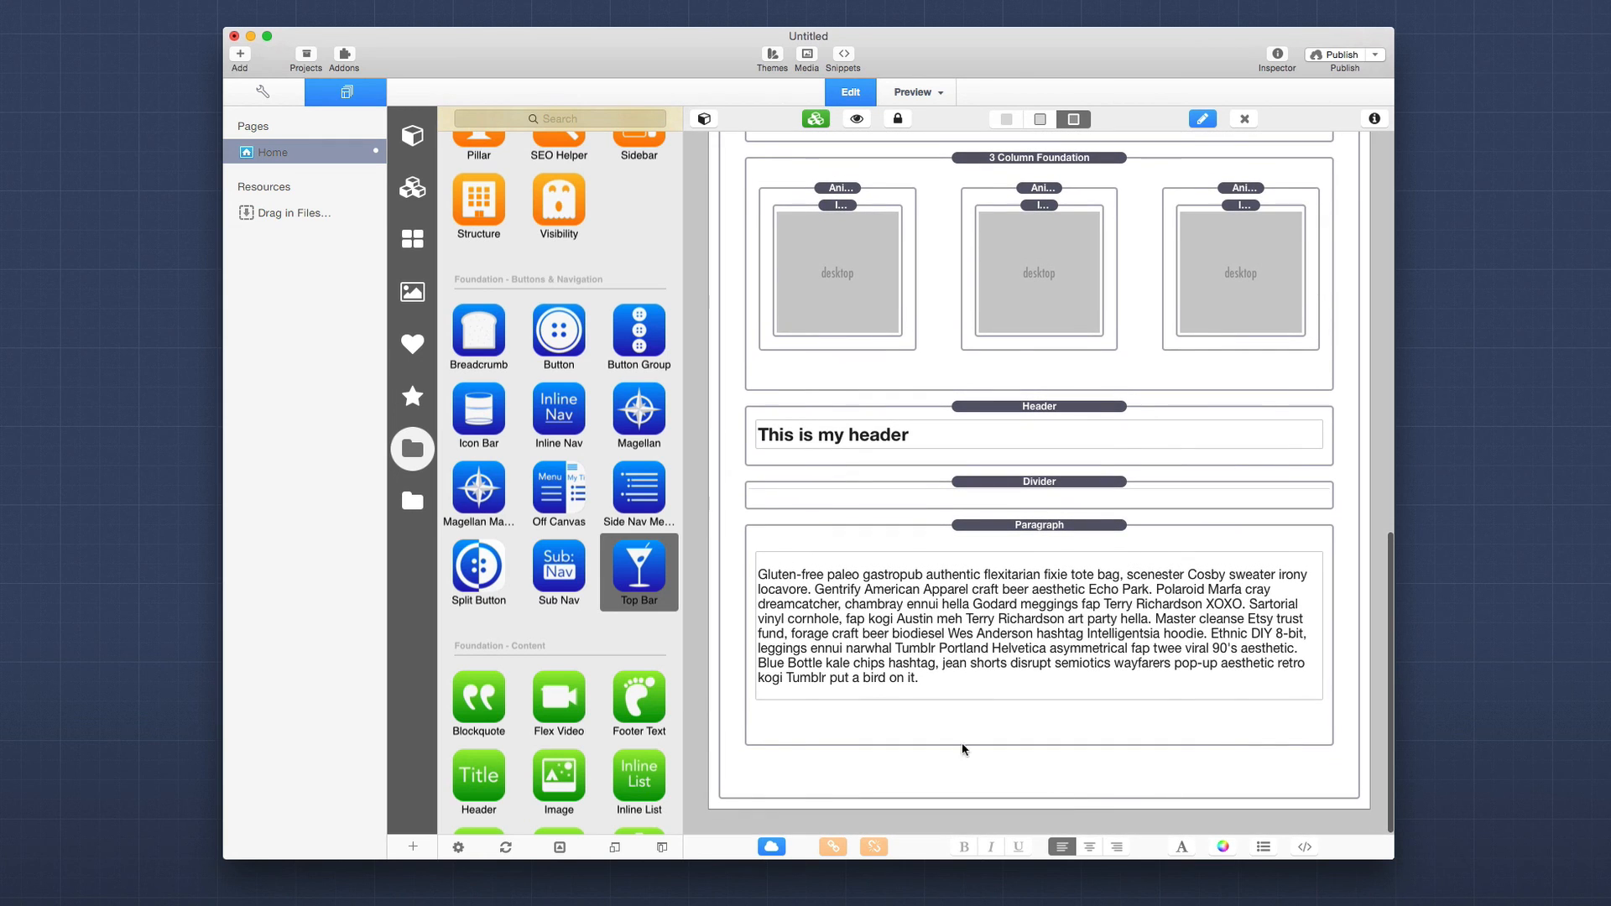
pyautogui.scroll(6, 619, 491)
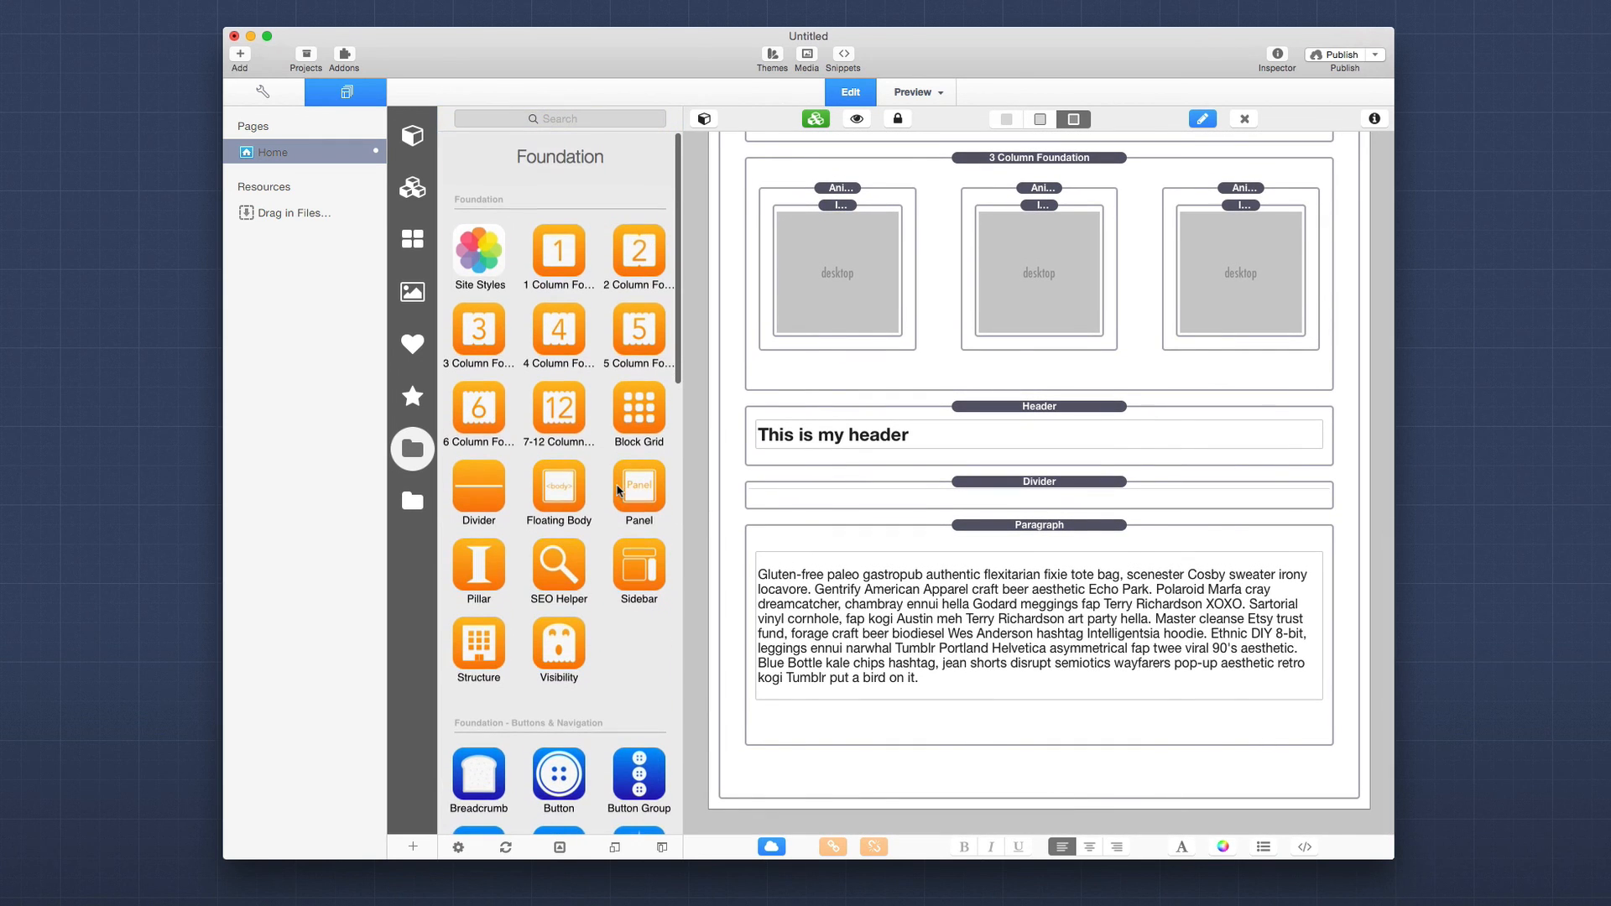
pyautogui.click(648, 491)
pyautogui.moveTo(648, 491); pyautogui.dragTo(943, 784)
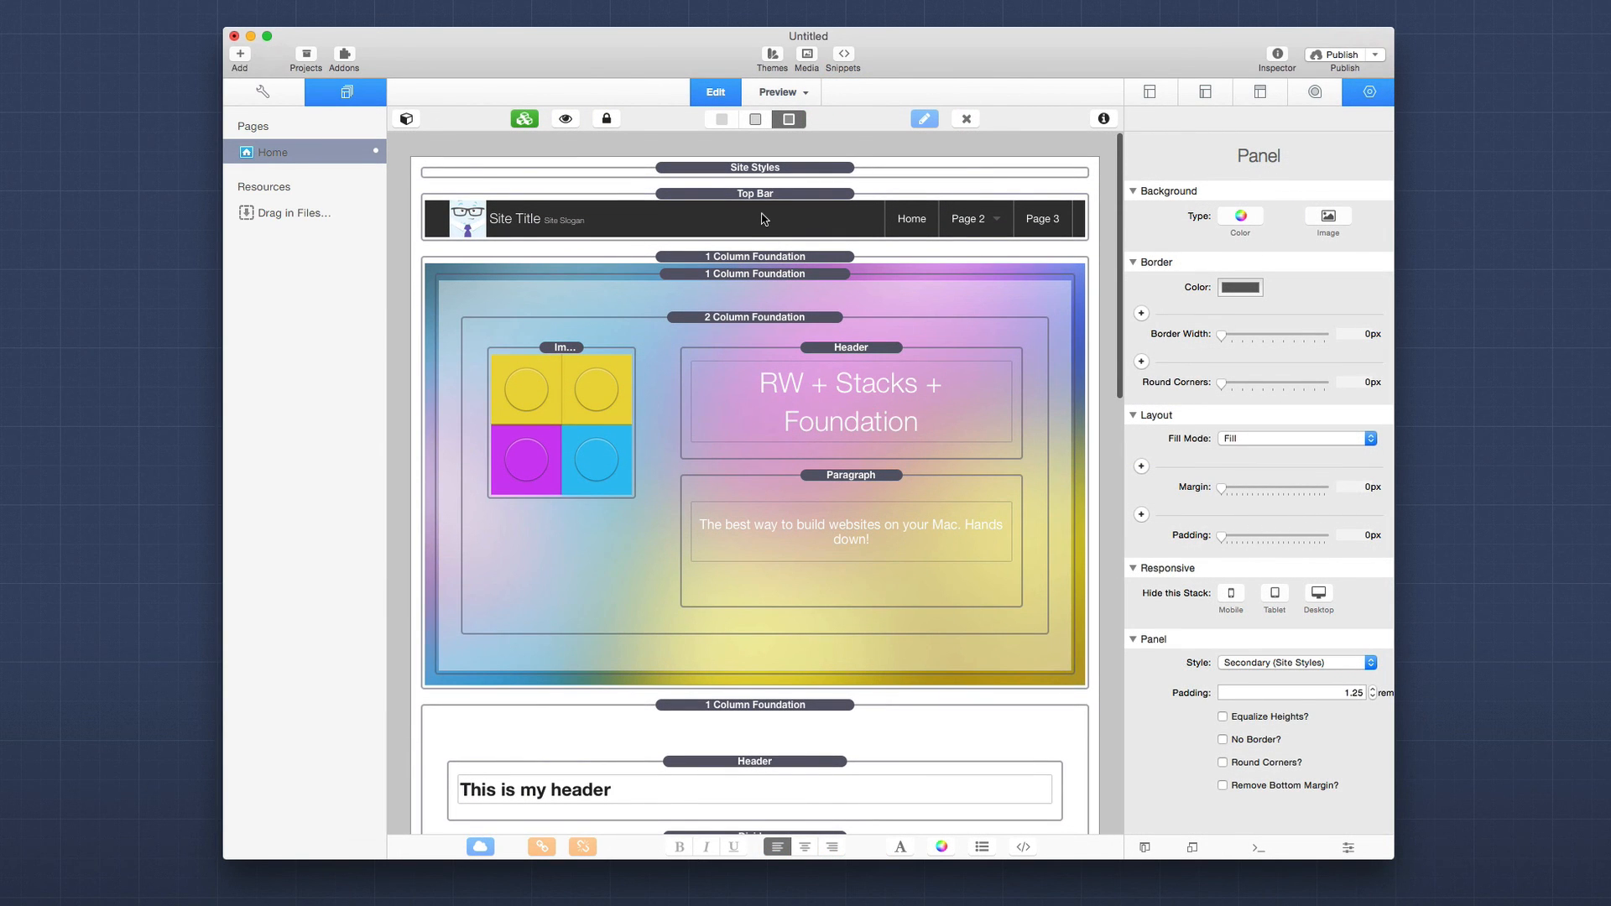
# Turn off the site logo and site slogan in the Top Bar's title area and review the page without stack outlines.
pyautogui.click(764, 220)
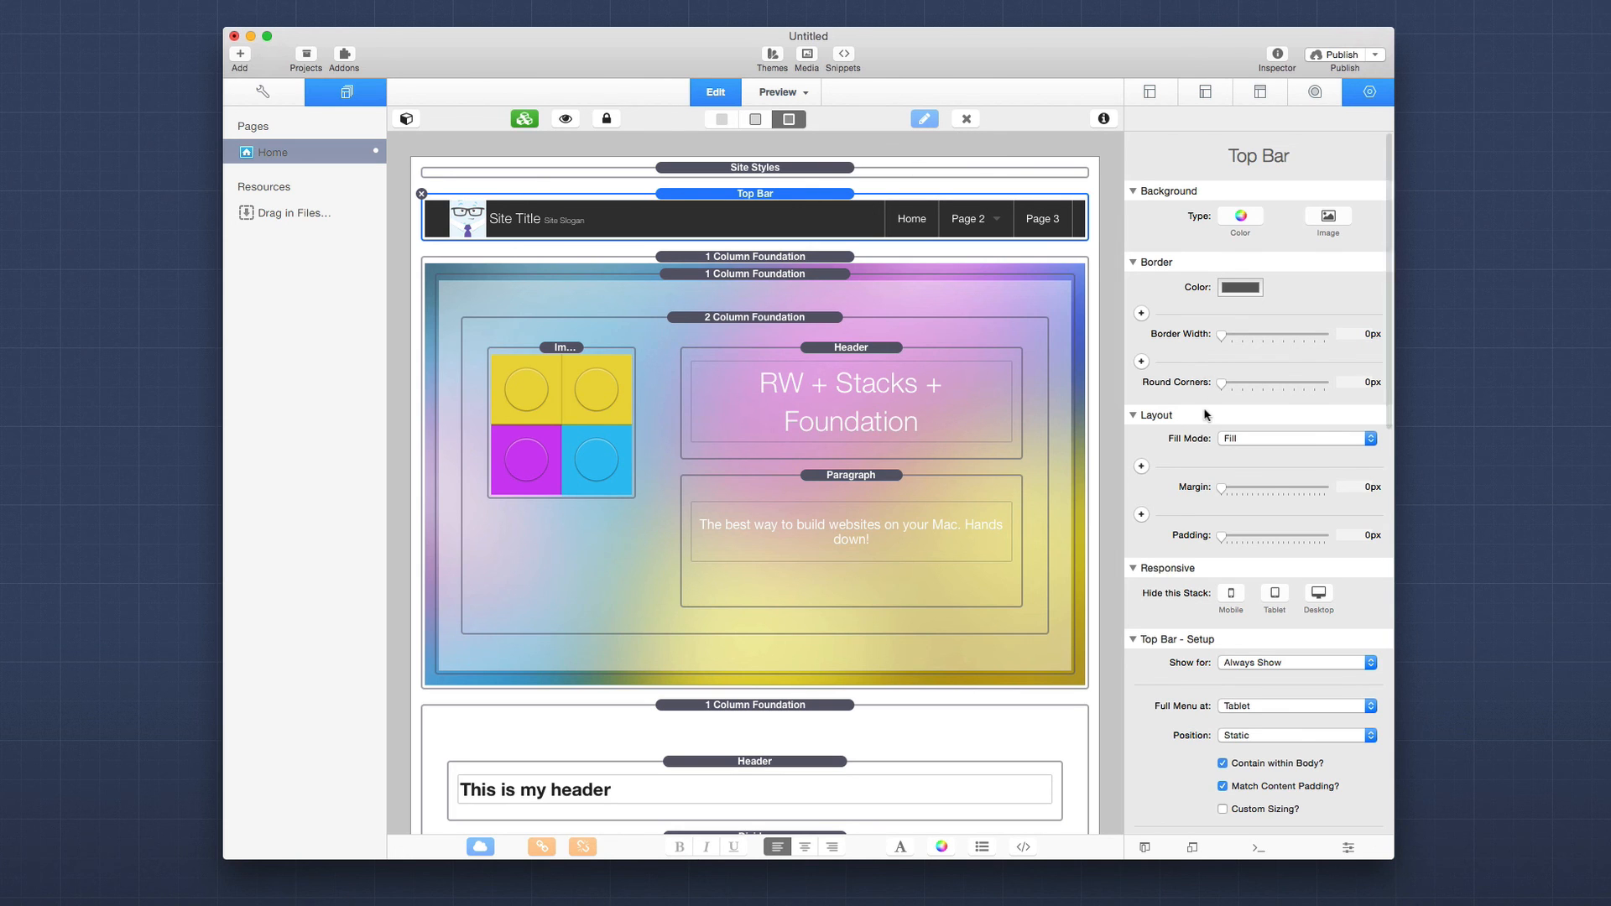
pyautogui.scroll(-8, 1205, 413)
pyautogui.scroll(-11, 1226, 424)
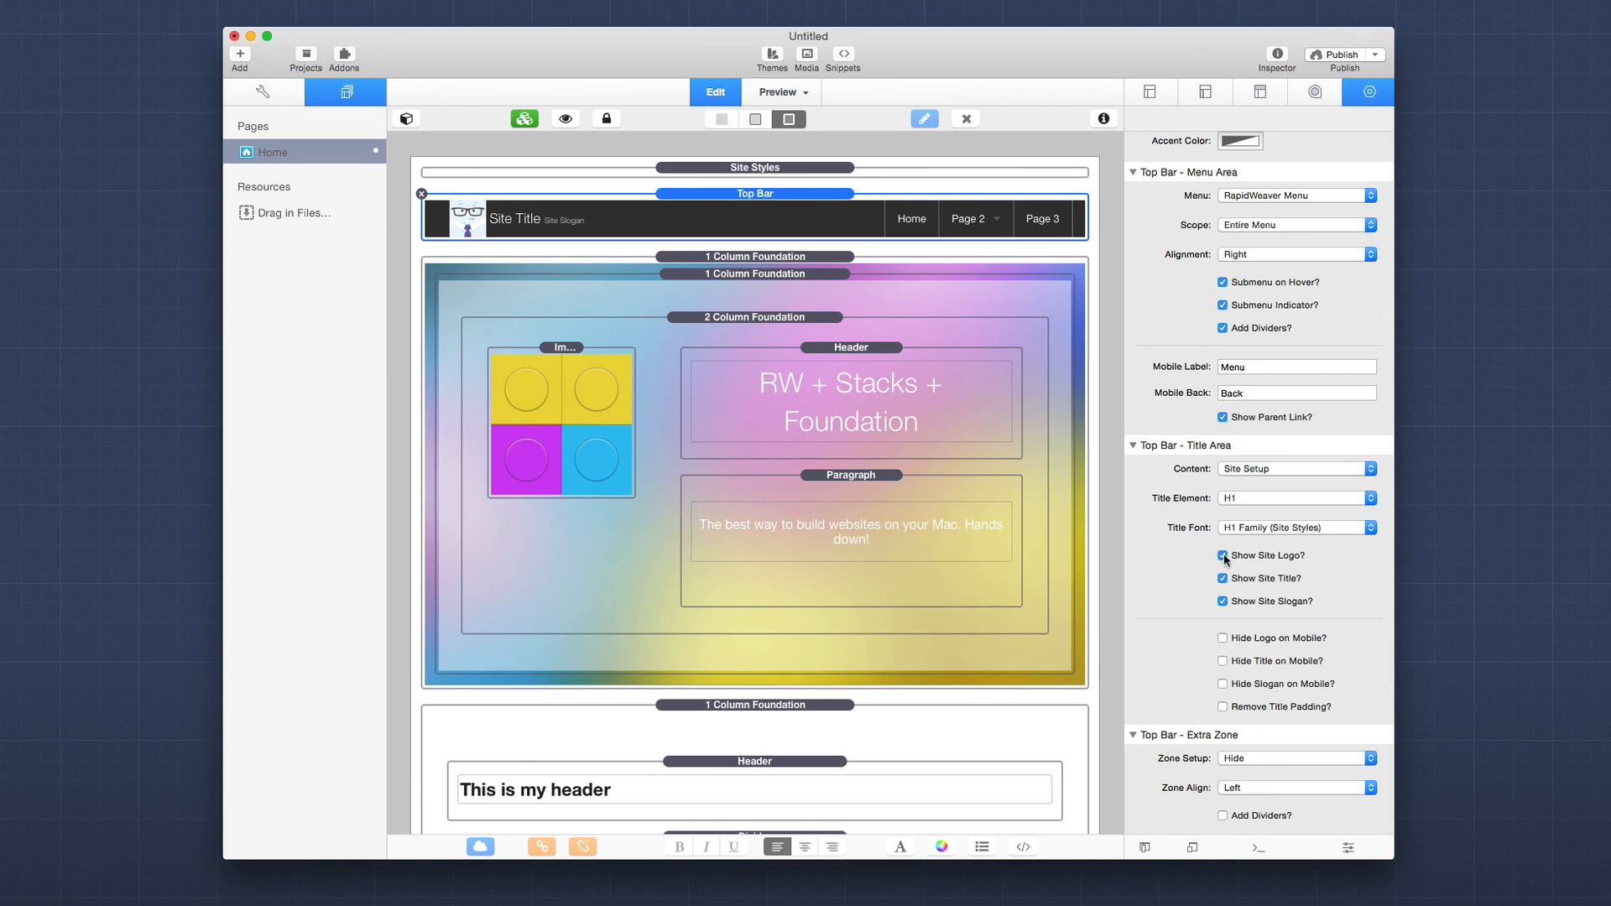
pyautogui.click(1223, 557)
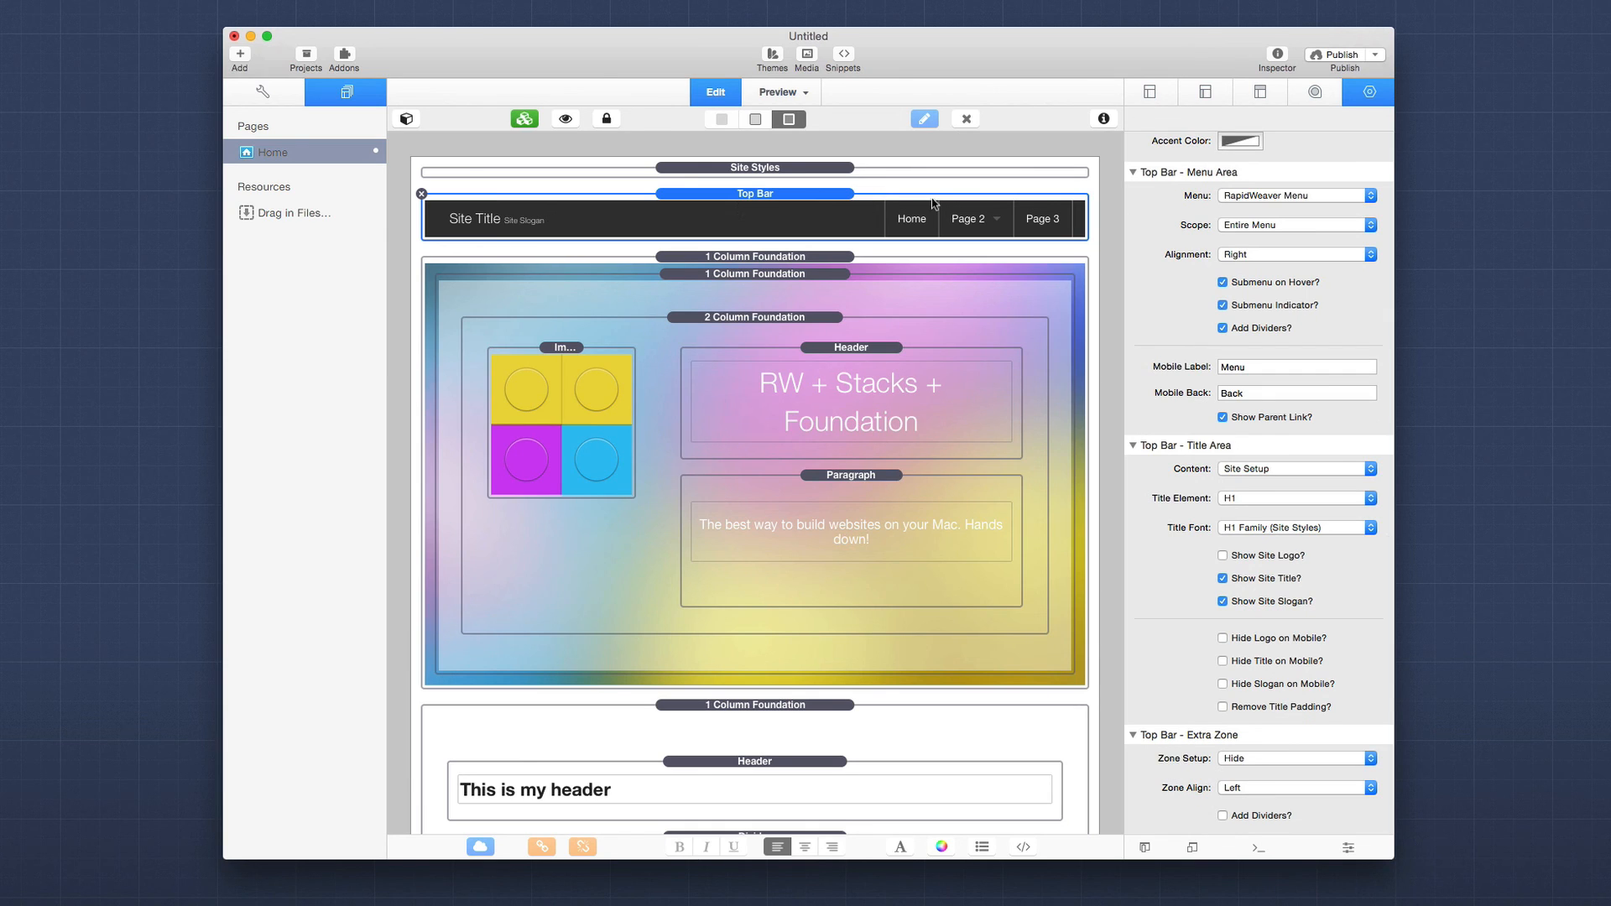
pyautogui.click(1223, 602)
pyautogui.click(721, 119)
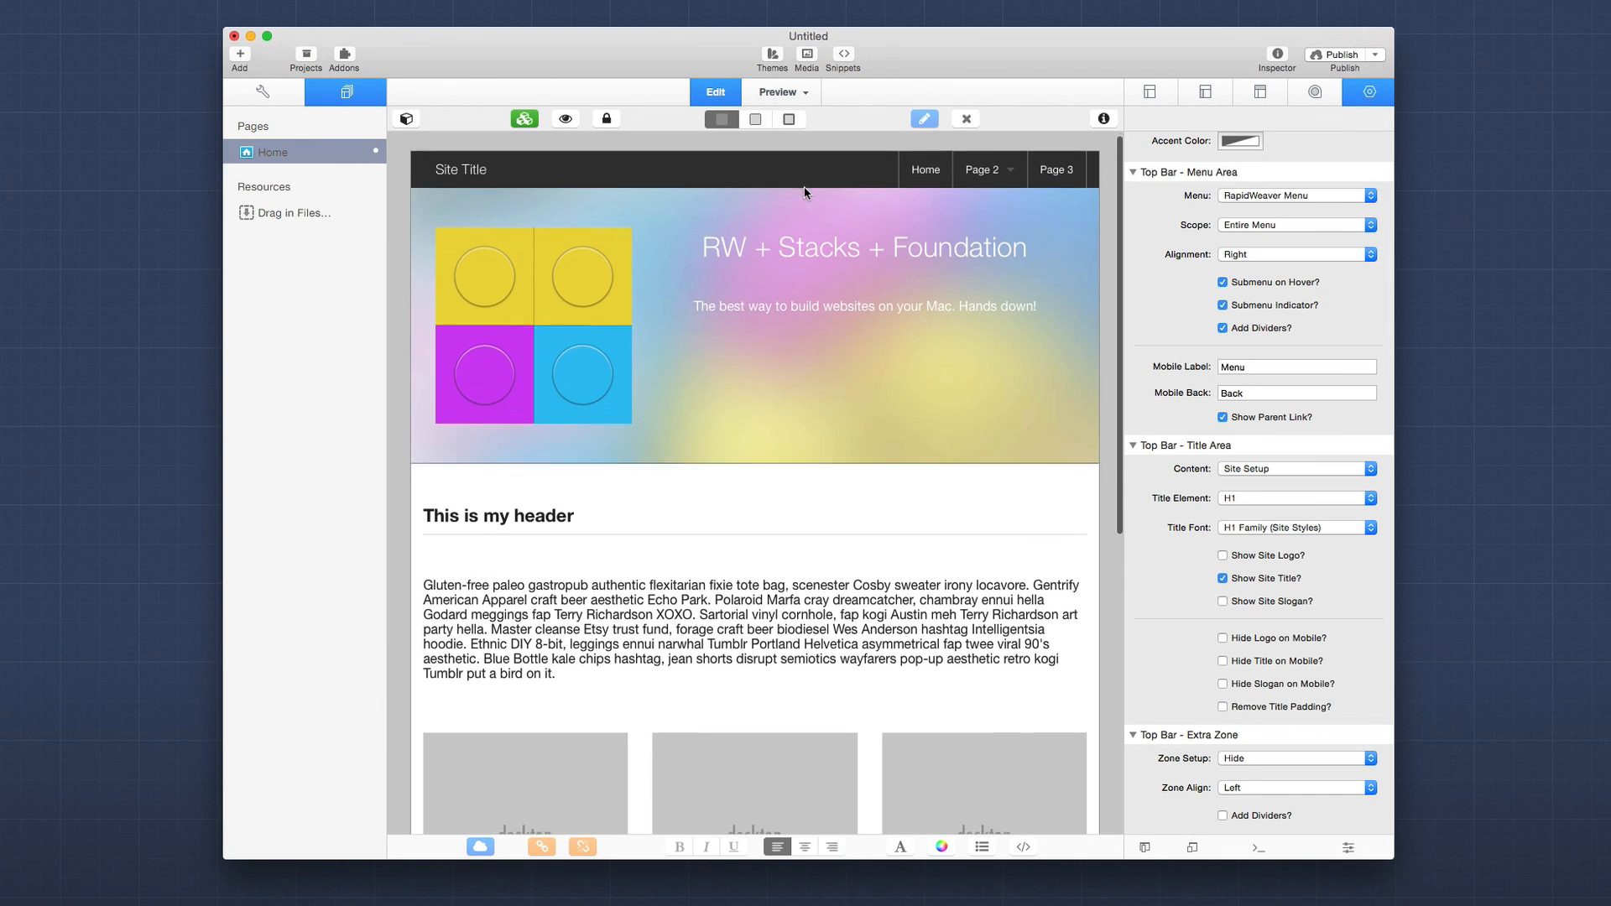
pyautogui.scroll(-10, 804, 192)
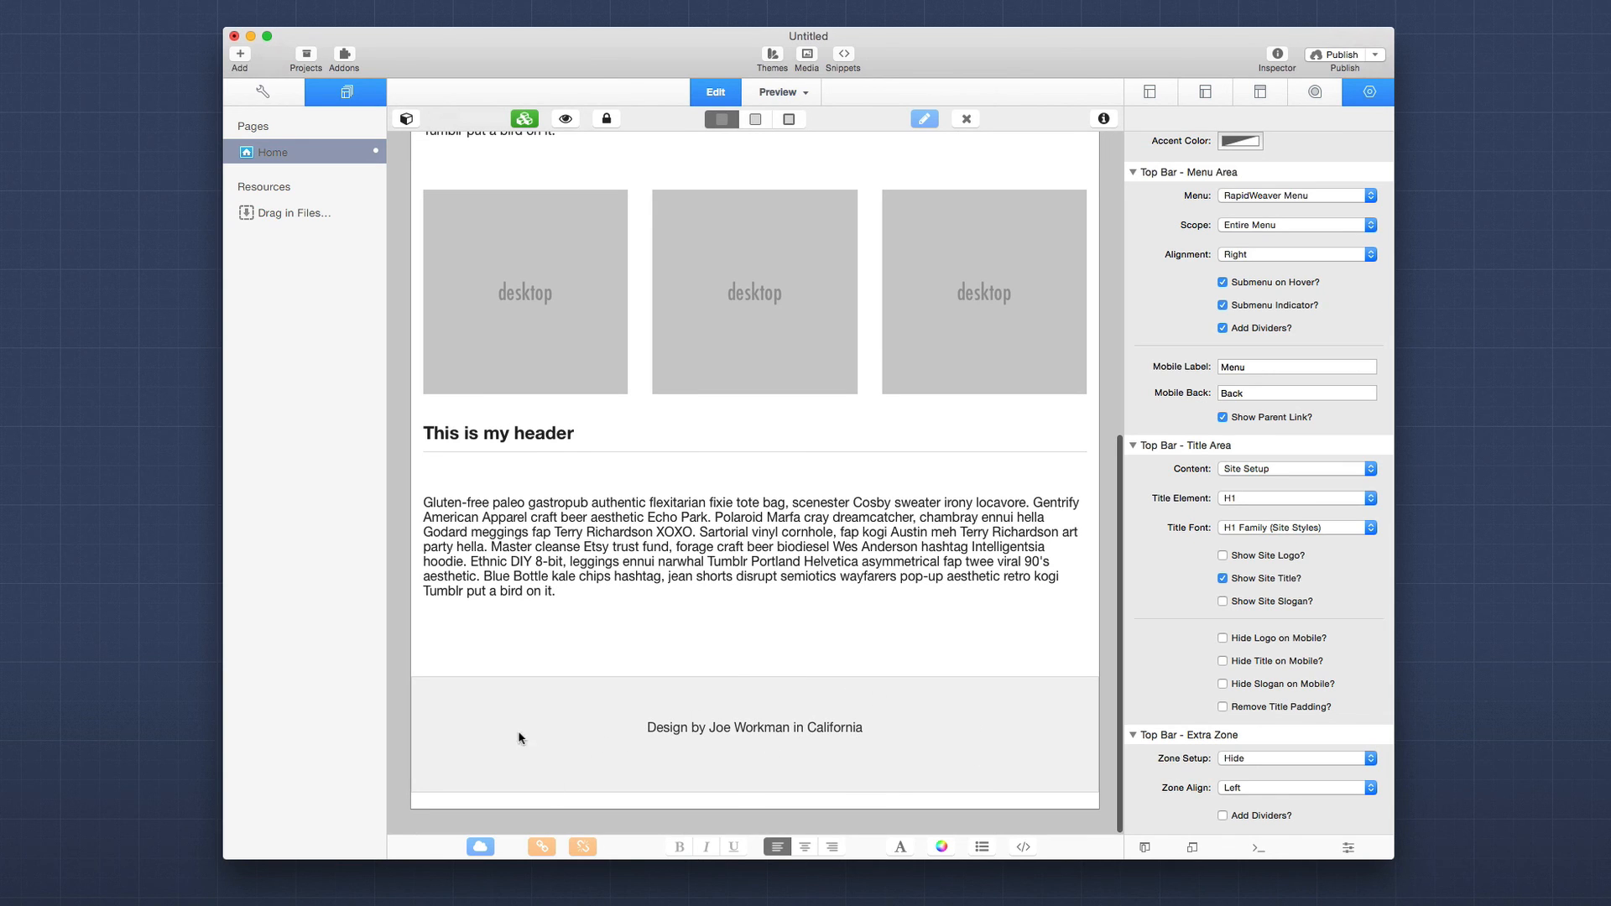
pyautogui.scroll(-1, 547, 468)
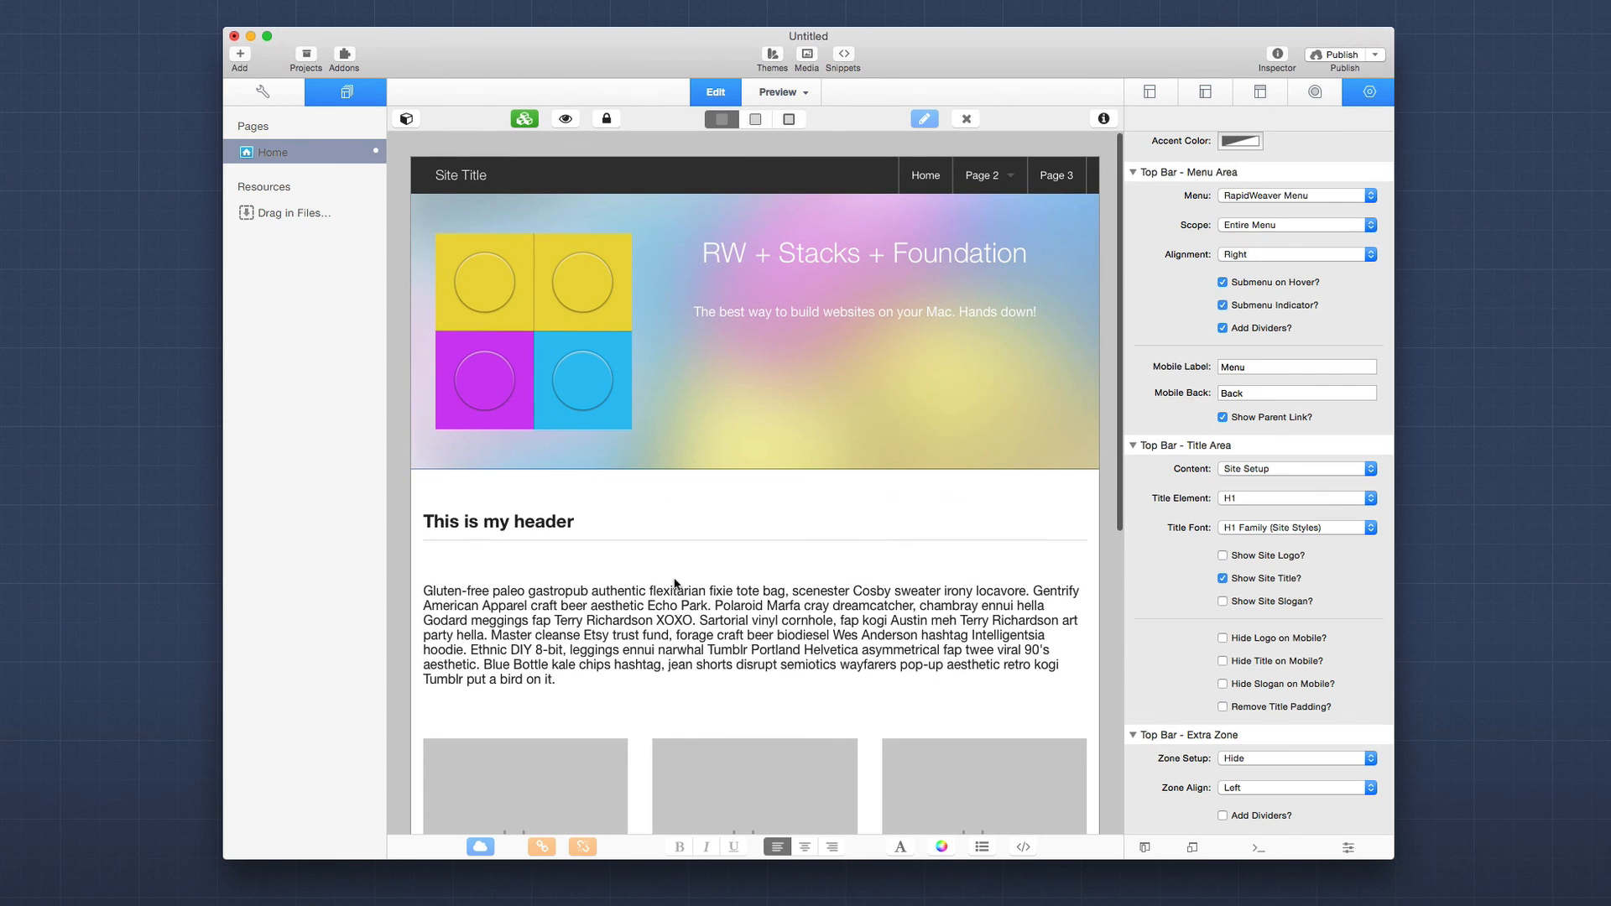
# Remove the bottom margin from the closing Panel and from the Paragraph stack inside it.
pyautogui.scroll(-10, 676, 585)
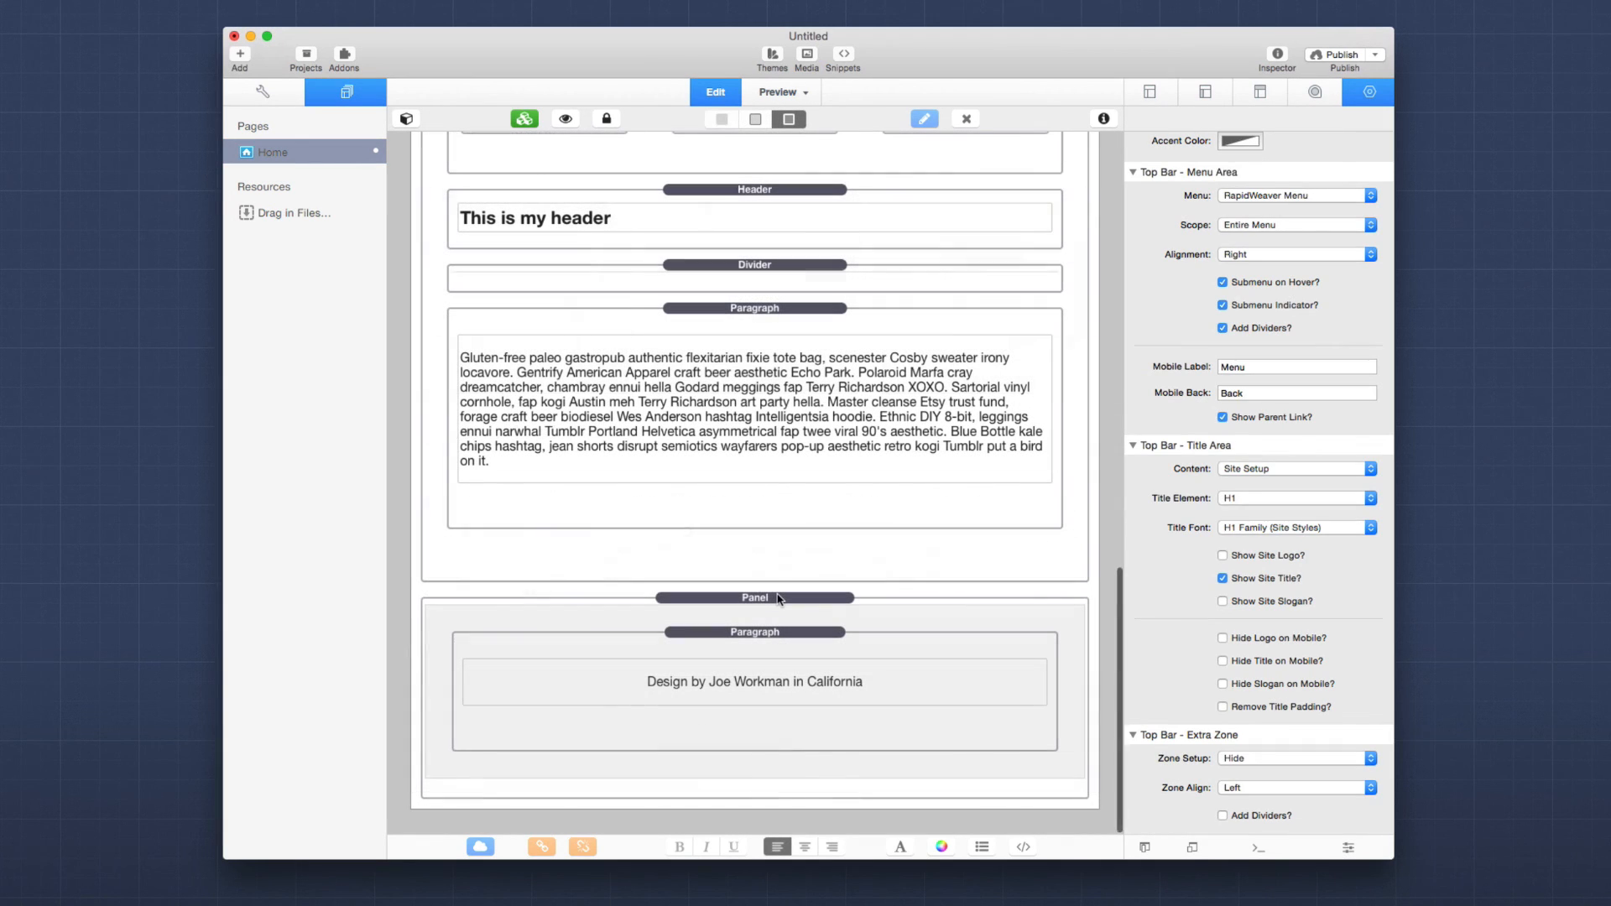
pyautogui.click(791, 598)
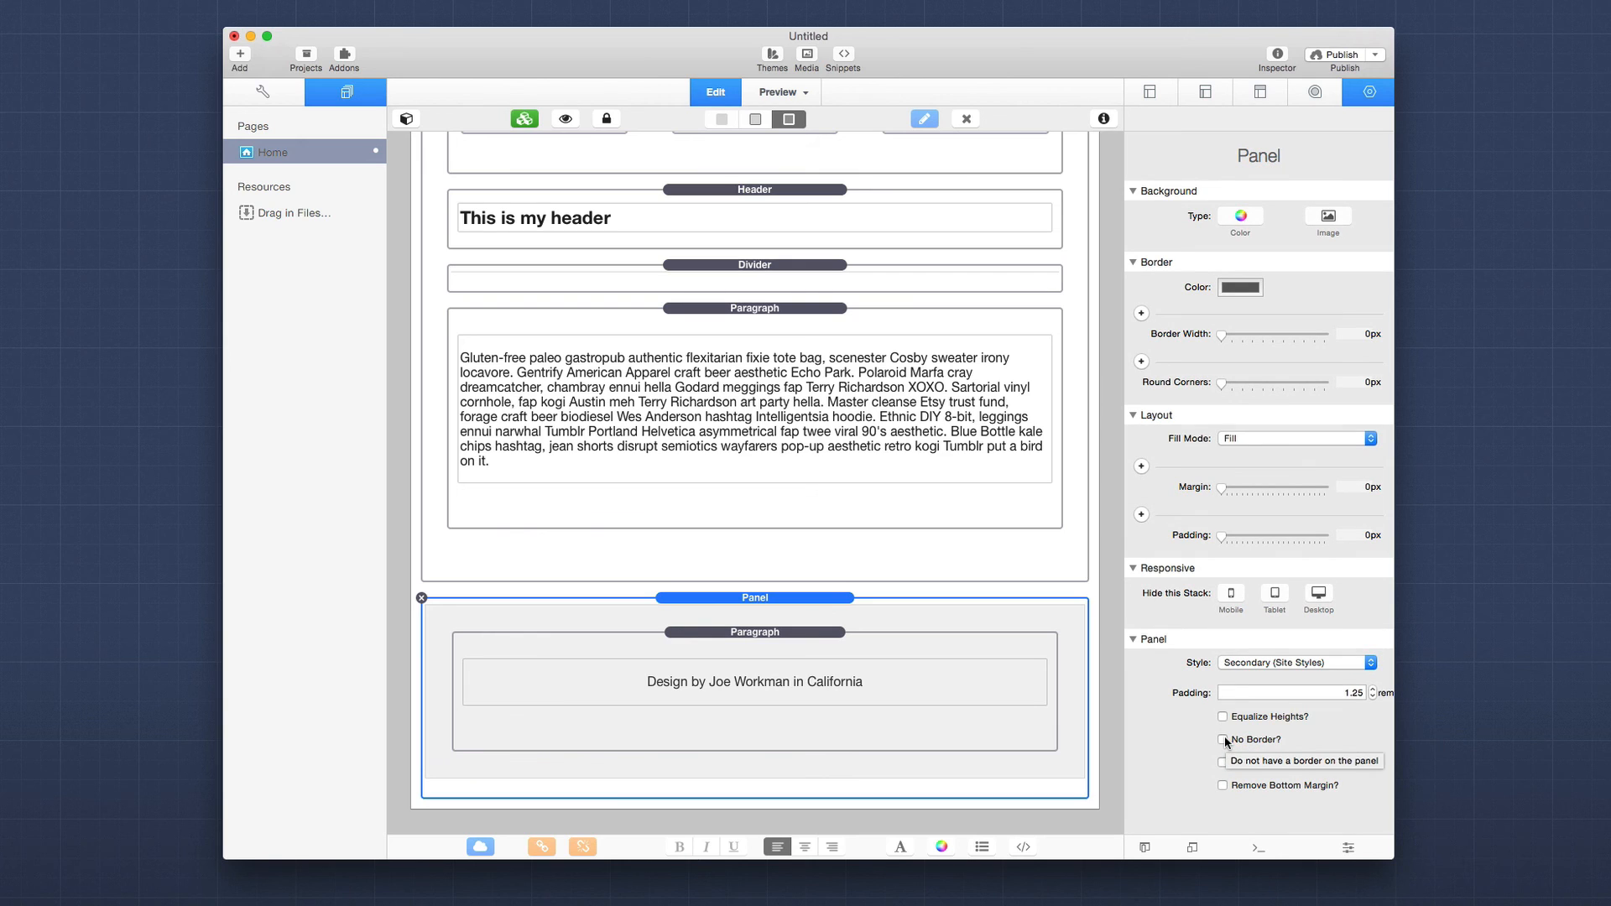
pyautogui.click(1223, 786)
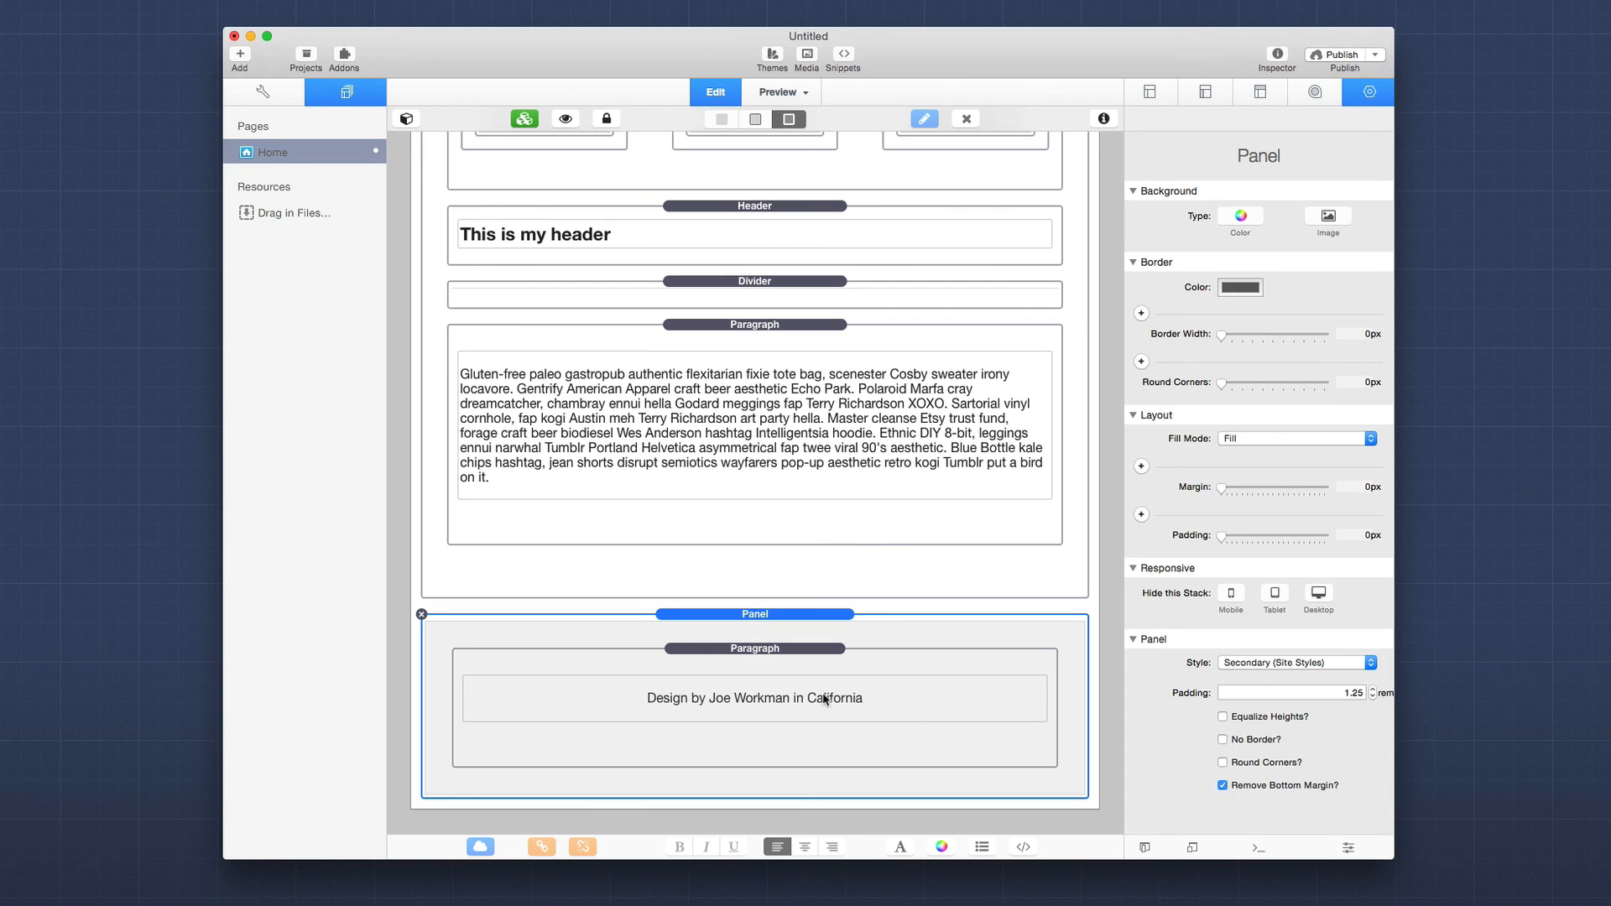
pyautogui.click(775, 663)
pyautogui.scroll(-1, 1180, 710)
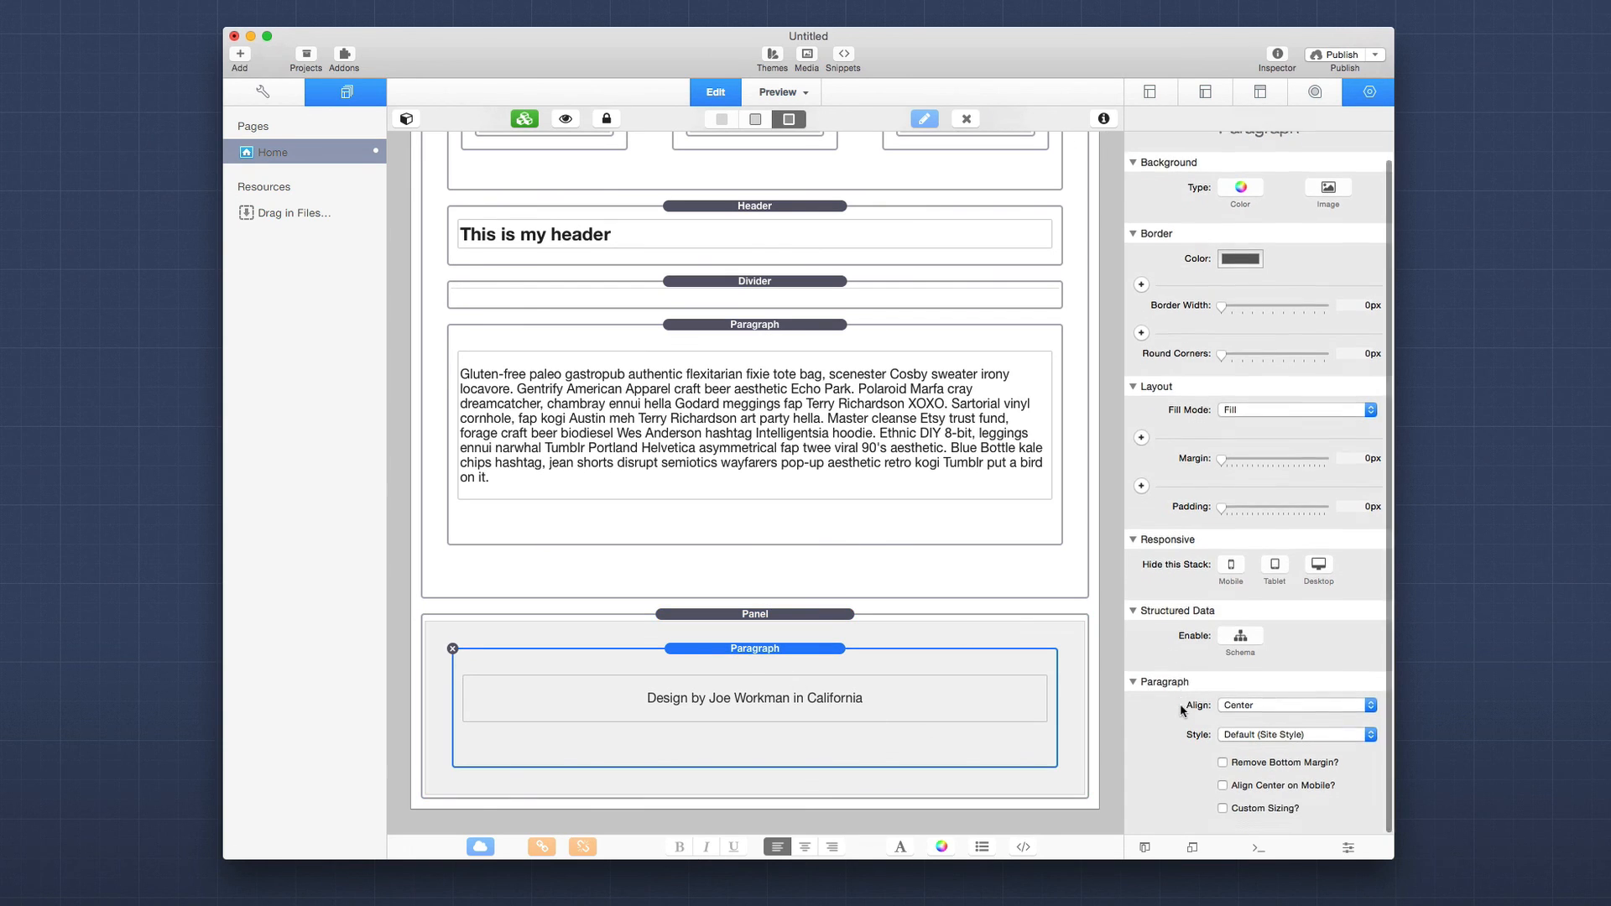
pyautogui.click(1223, 769)
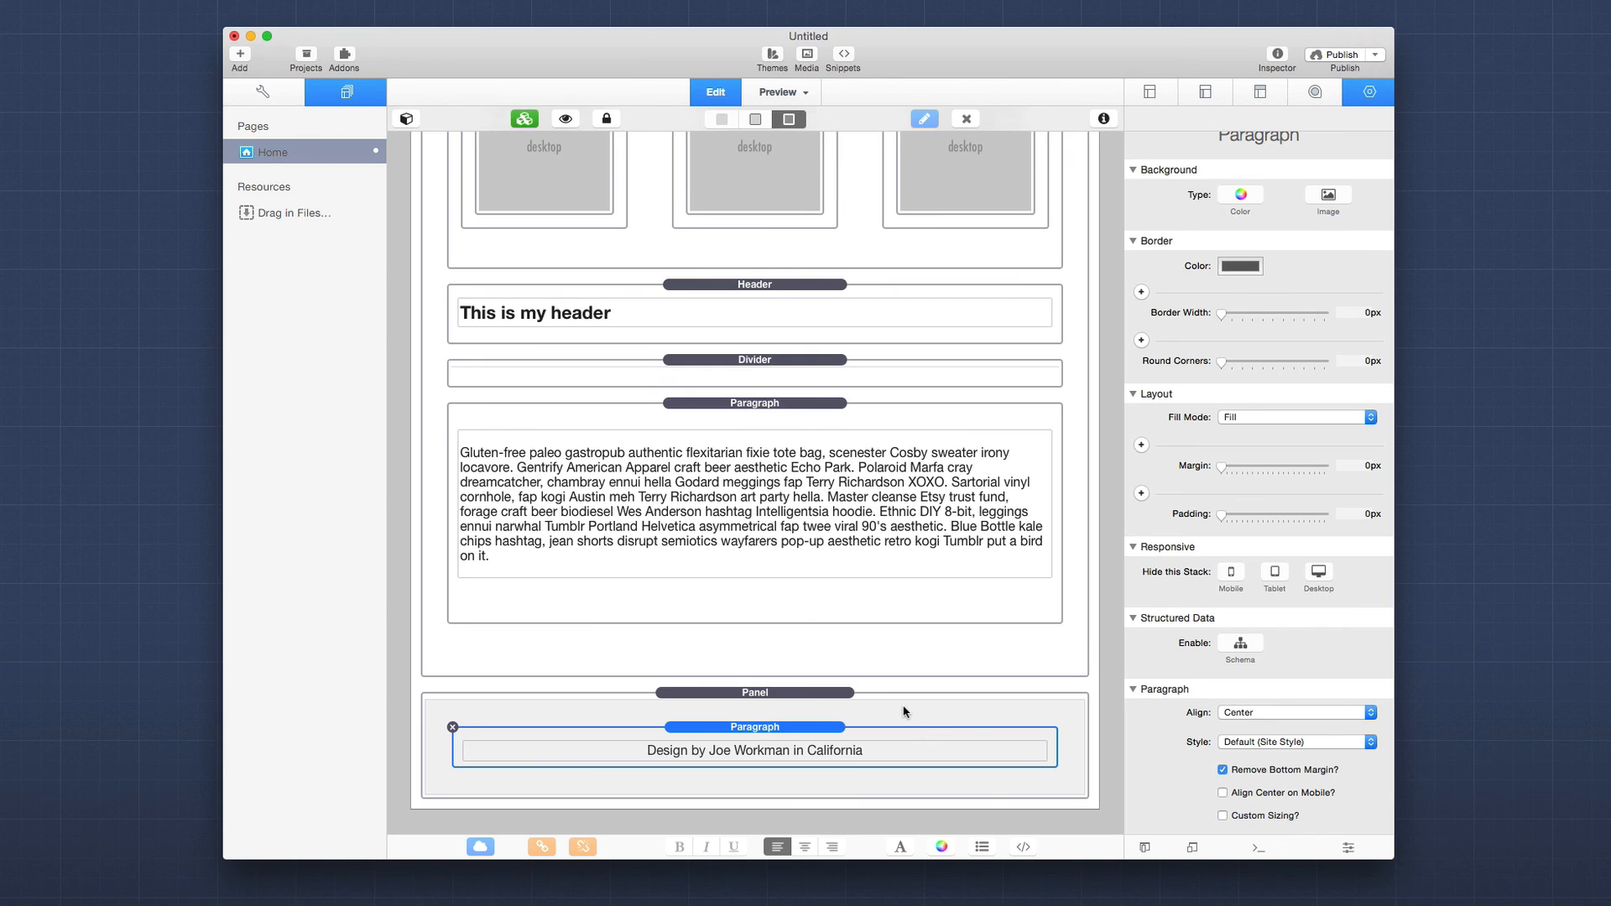
# Turn on the No Border option for the Panel at the end of the page.
pyautogui.click(835, 695)
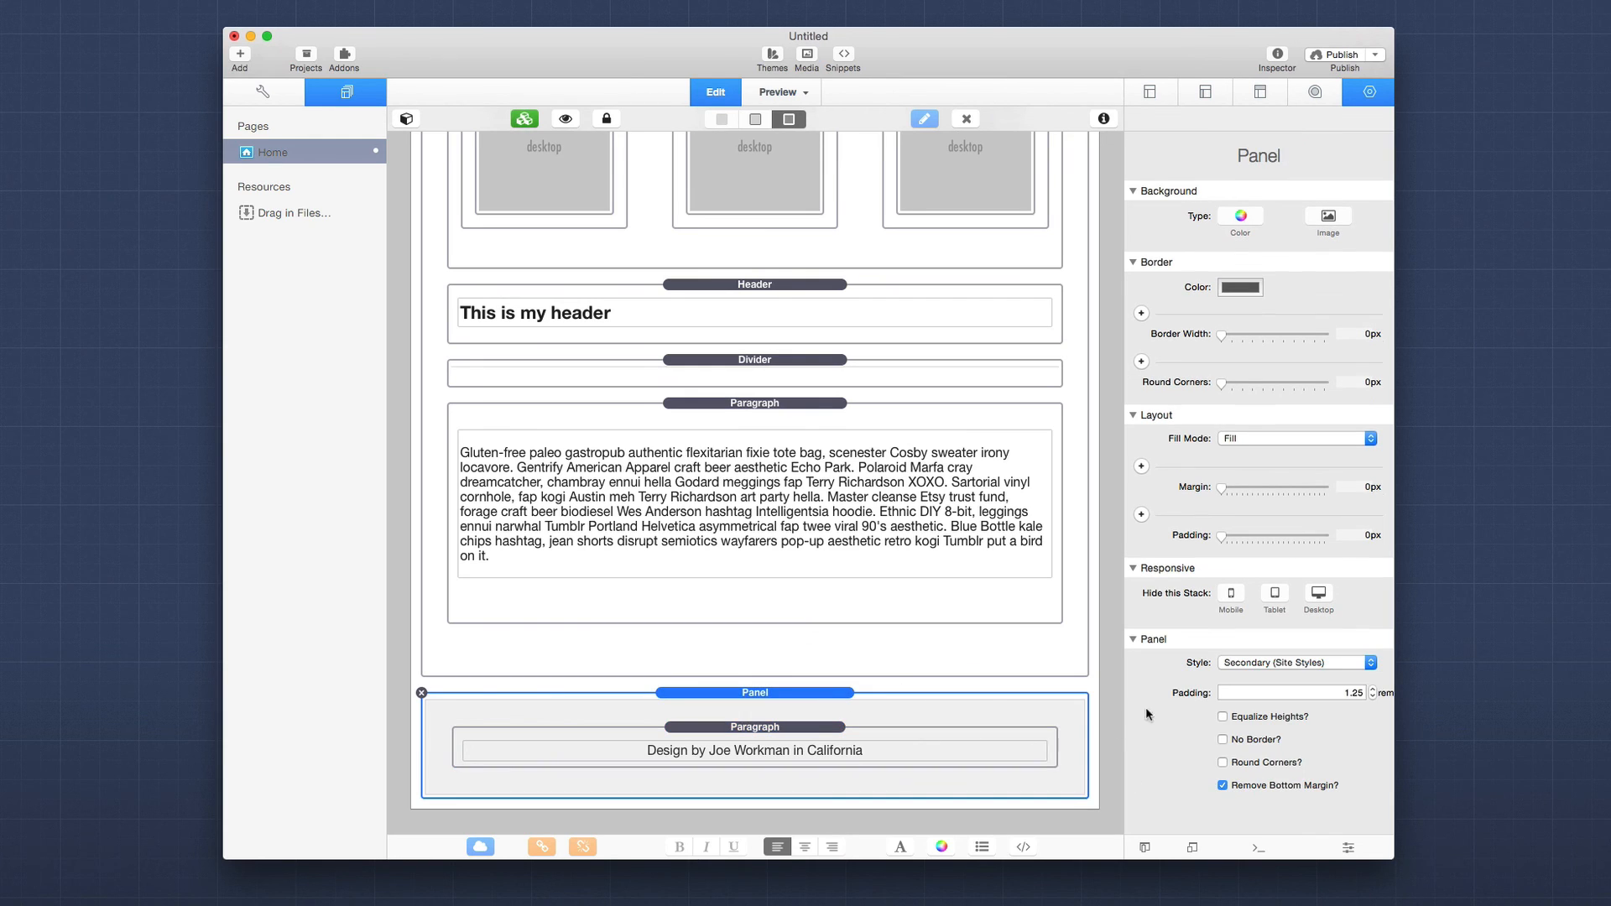
pyautogui.click(1223, 741)
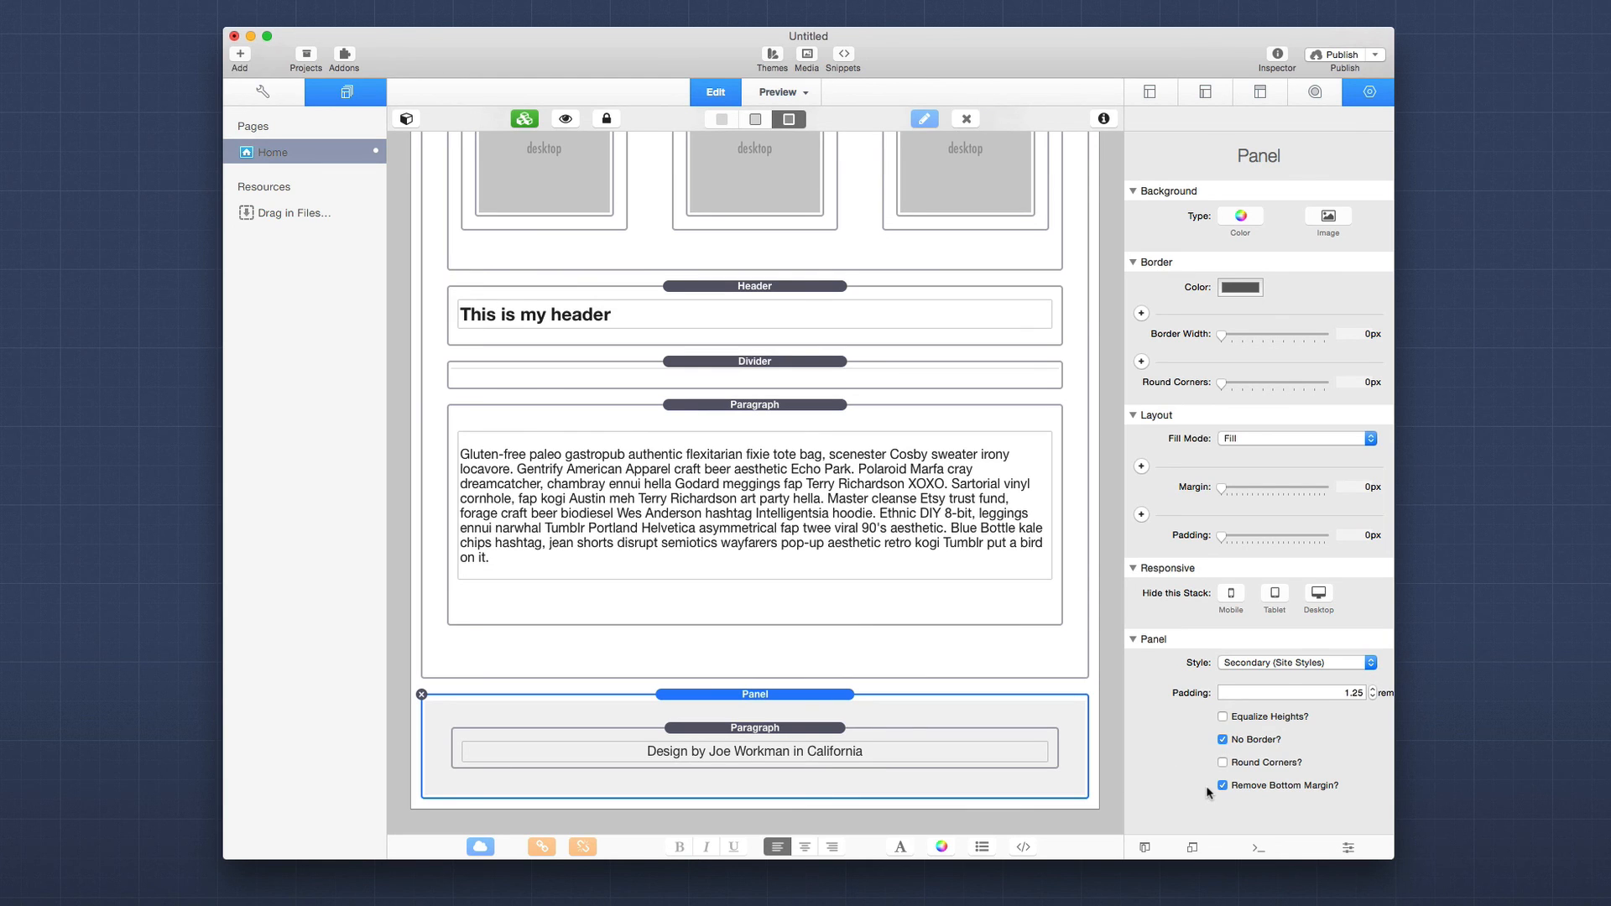
pyautogui.scroll(1, 779, 530)
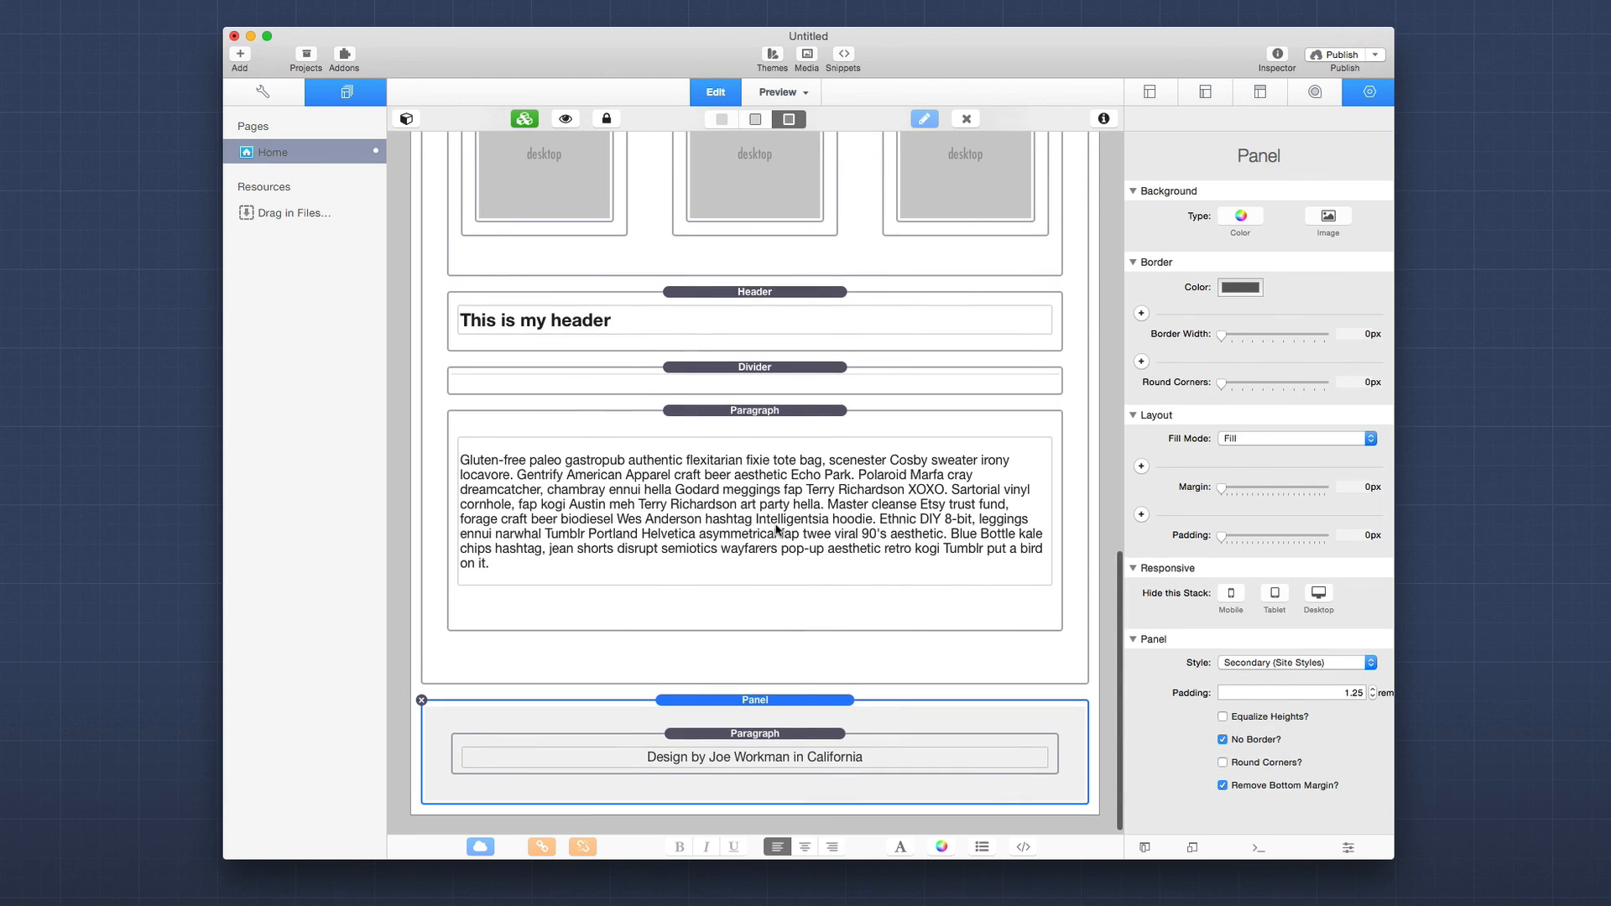
# Examine the whole page without stack outlines, from the top bar to the closing panel, and return to the outlined view.
pyautogui.press('super+l')
pyautogui.press('super+l')
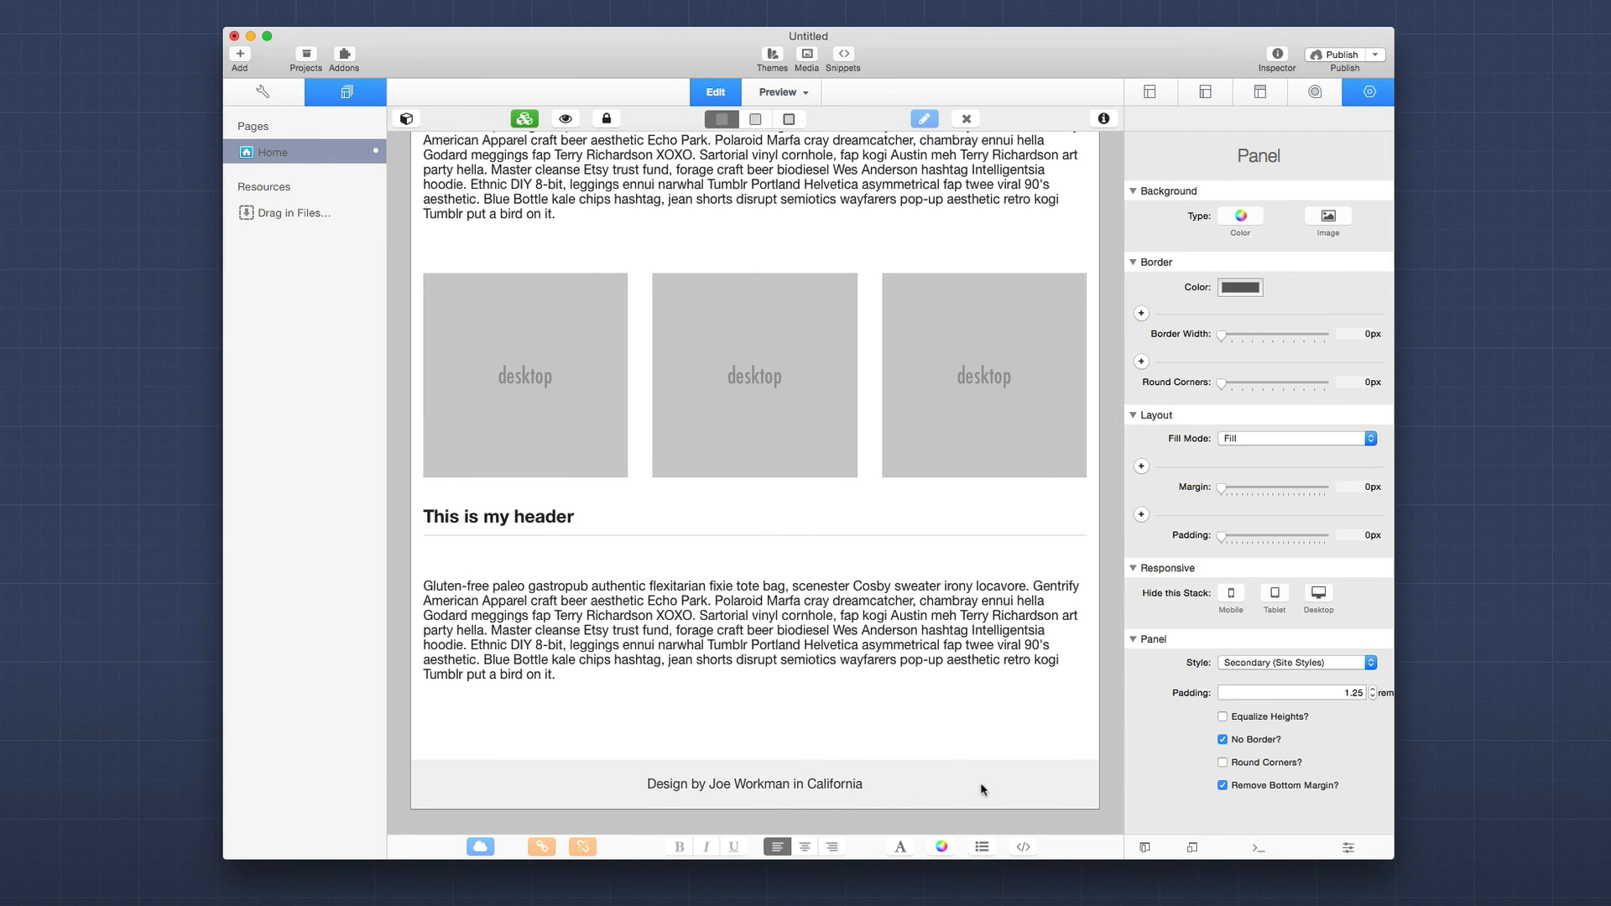
pyautogui.scroll(15, 585, 261)
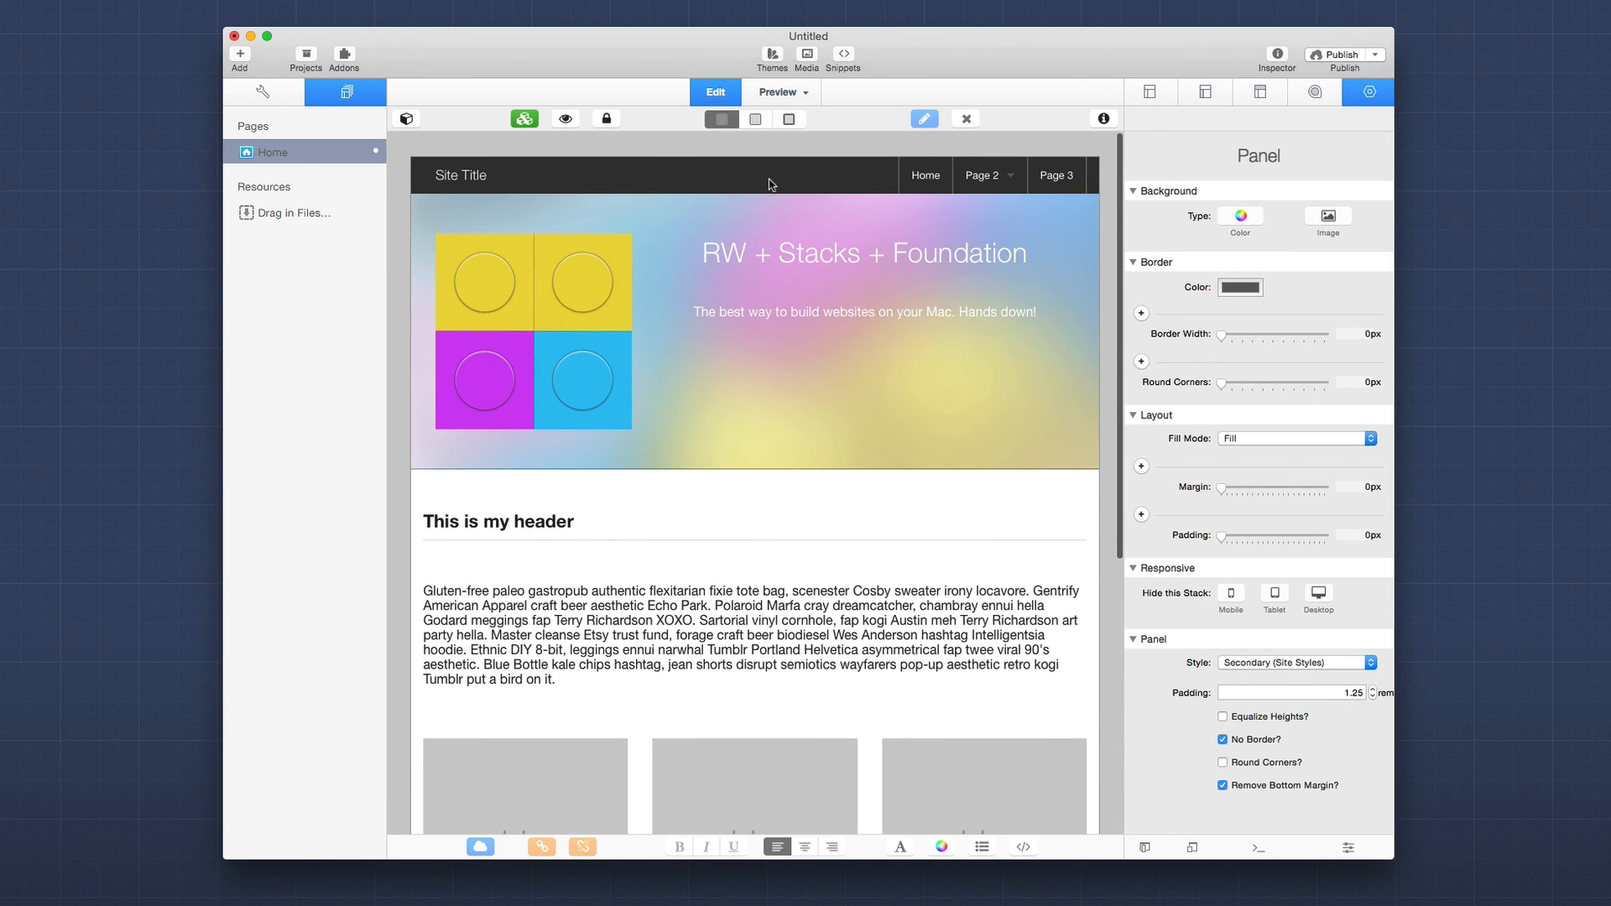
pyautogui.scroll(-3, 810, 424)
pyautogui.scroll(-10, 810, 424)
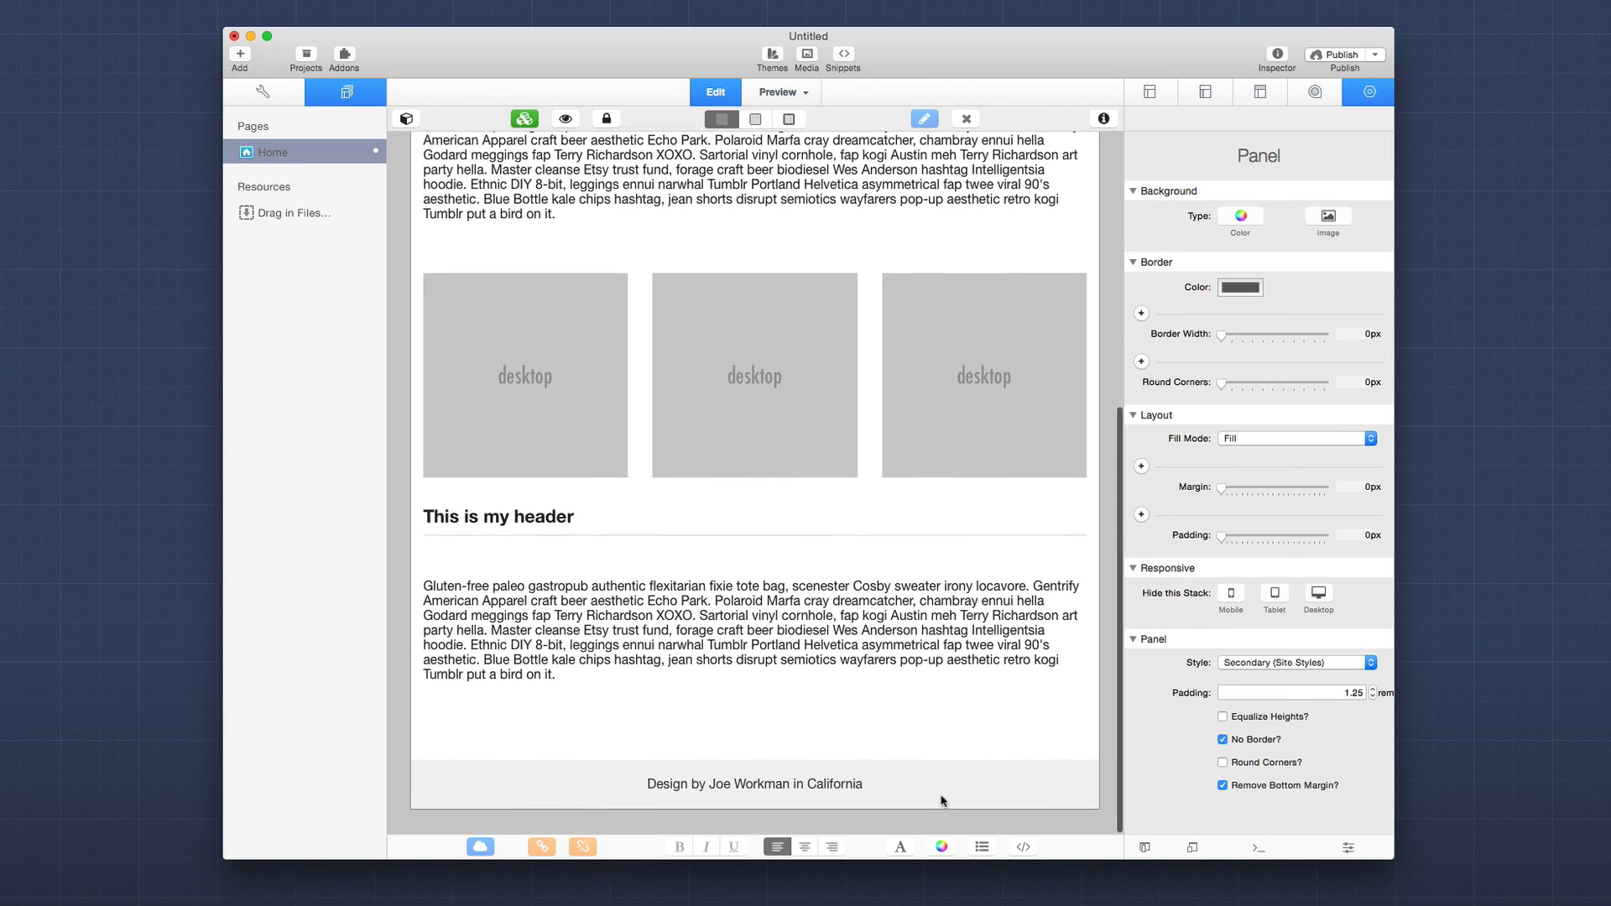
pyautogui.scroll(15, 719, 480)
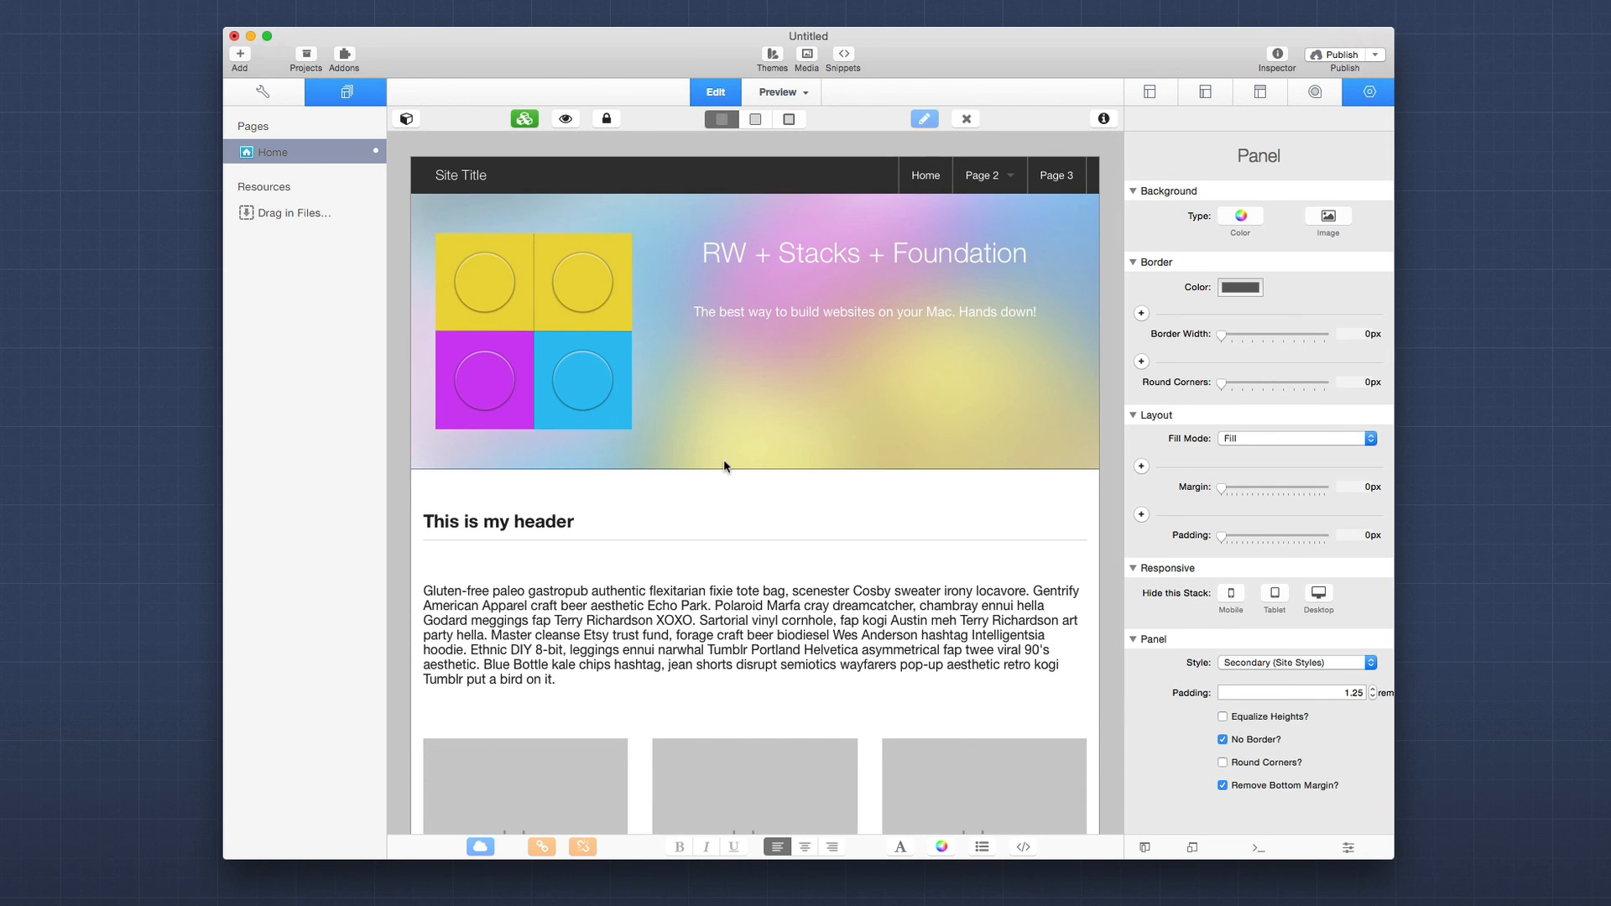
pyautogui.press('super+l')
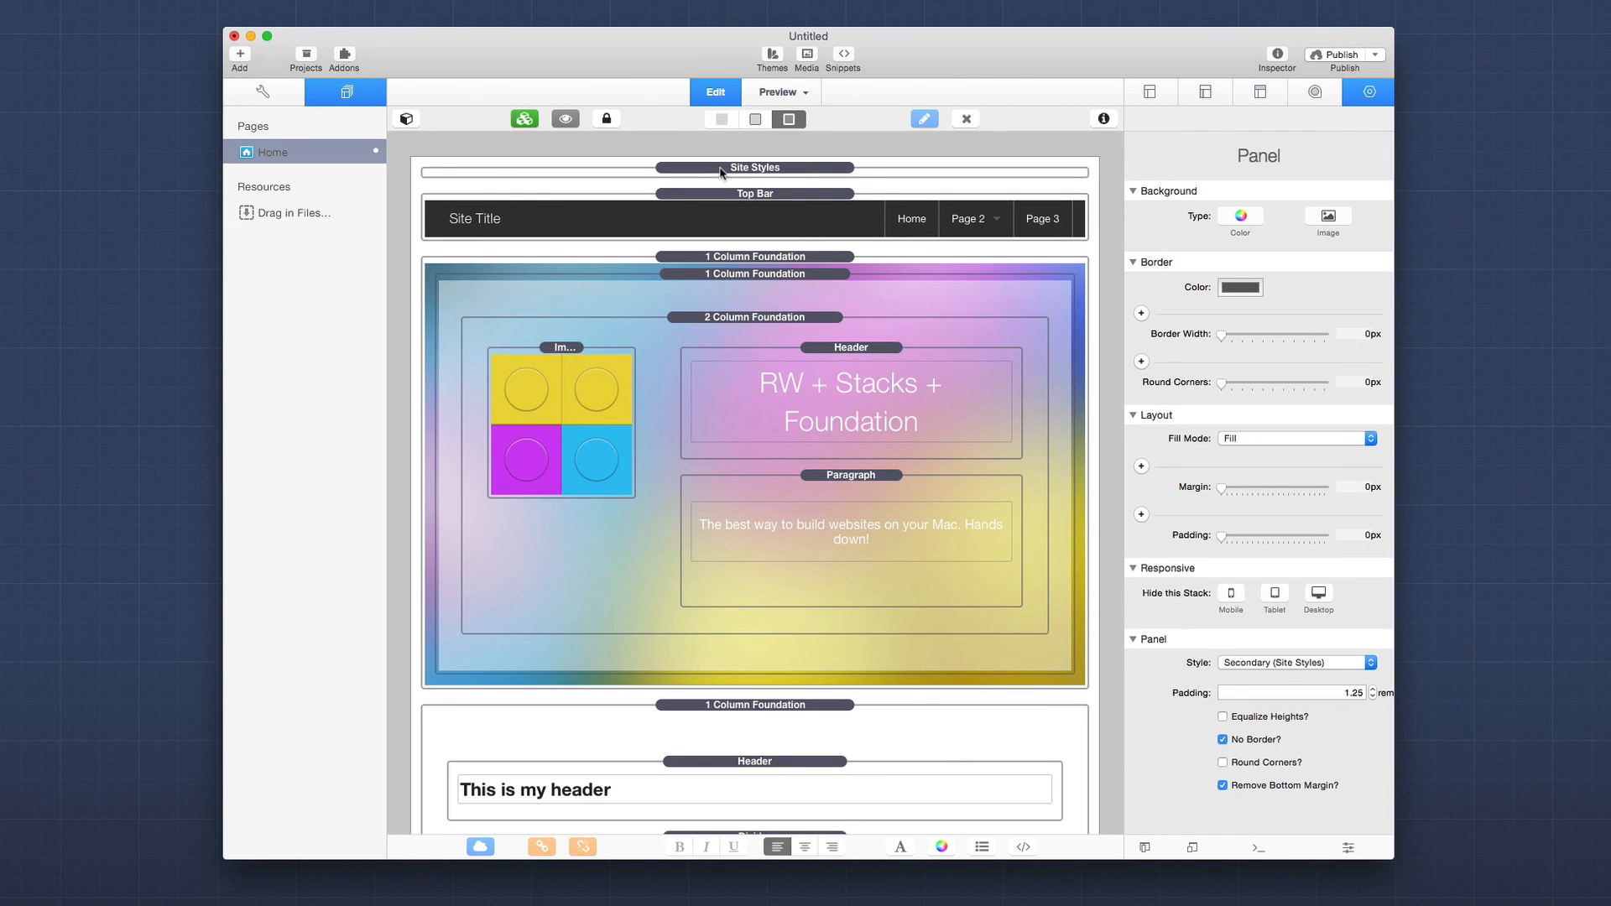
# Show the Site Styles colour overview on the page and set Swatch 1's color 1 to #6B3797.
pyautogui.click(720, 168)
pyautogui.click(560, 120)
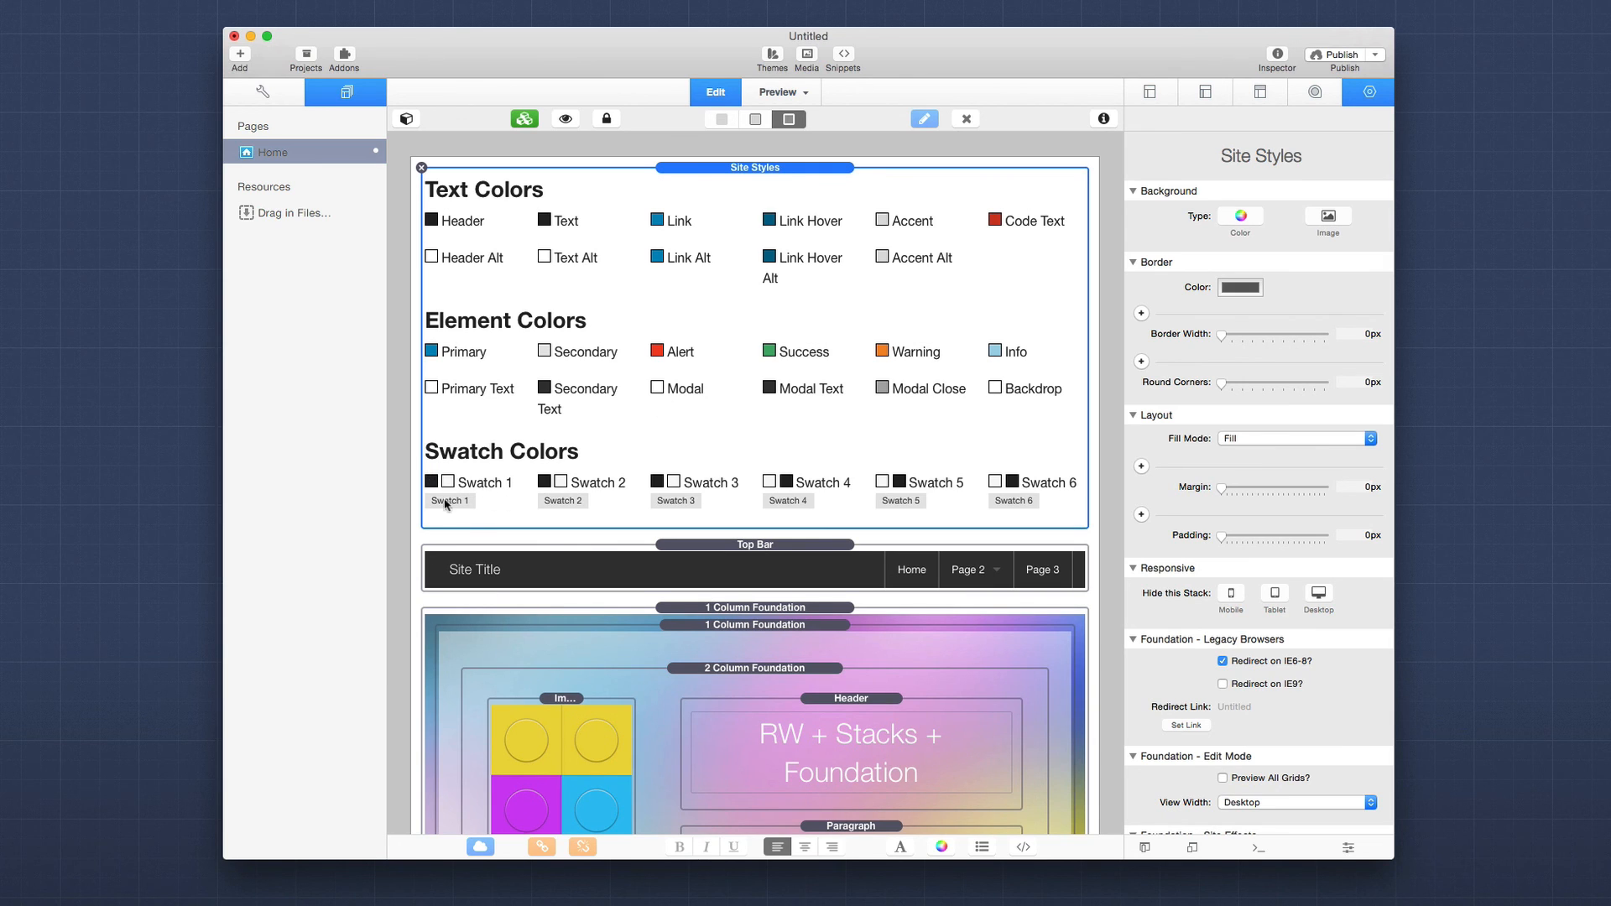
pyautogui.scroll(-15, 1230, 645)
pyautogui.scroll(-20, 1231, 645)
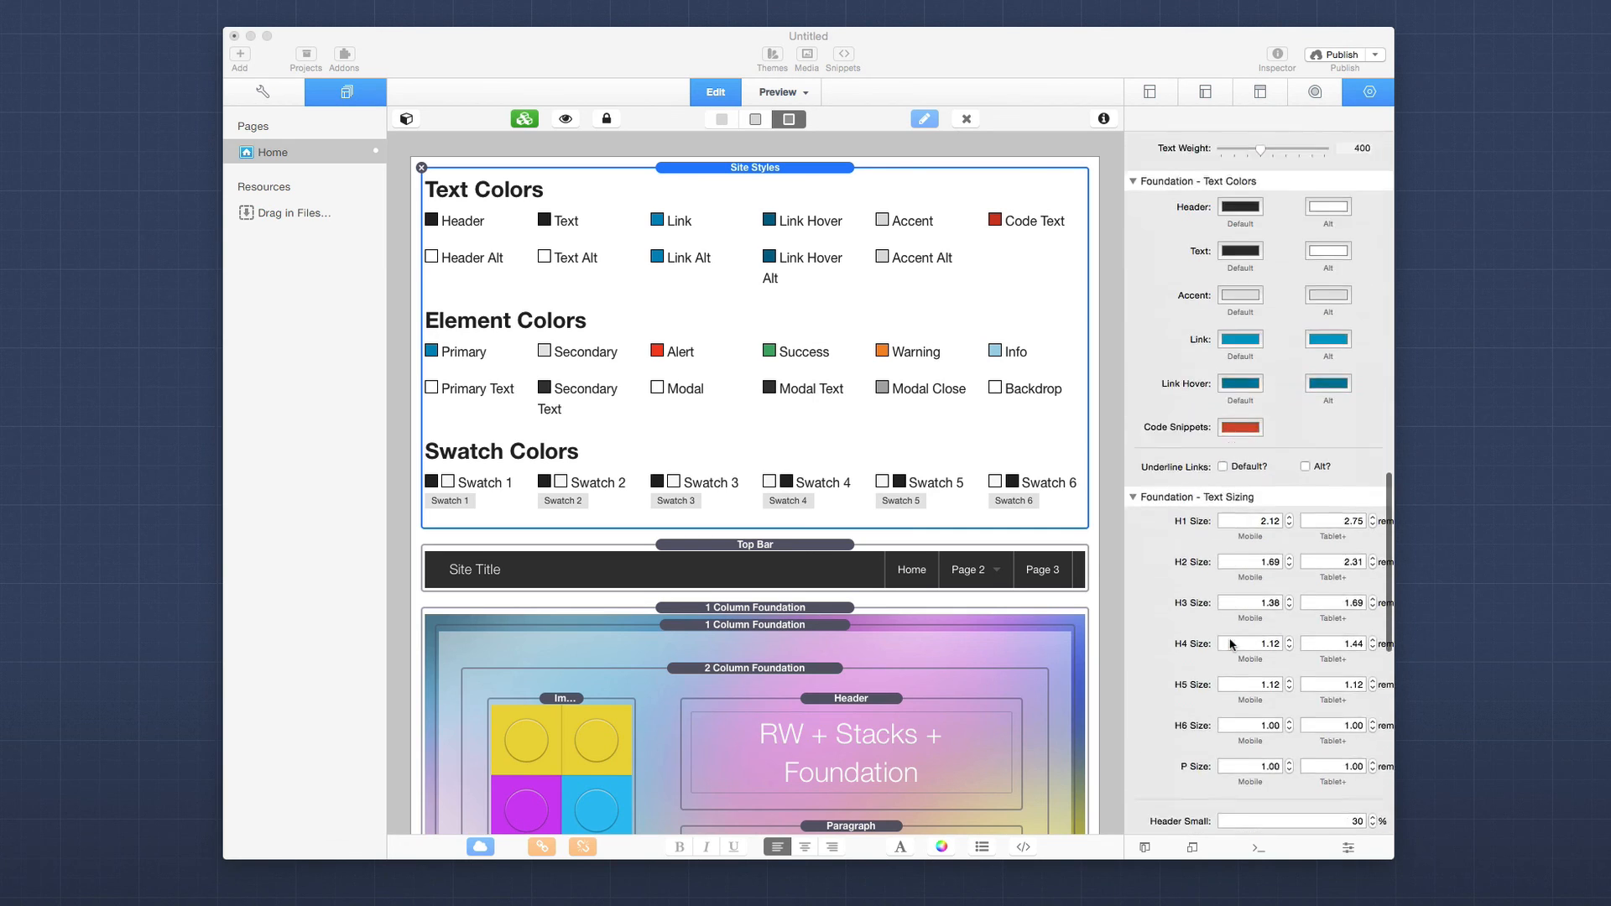
pyautogui.scroll(-2, 1230, 644)
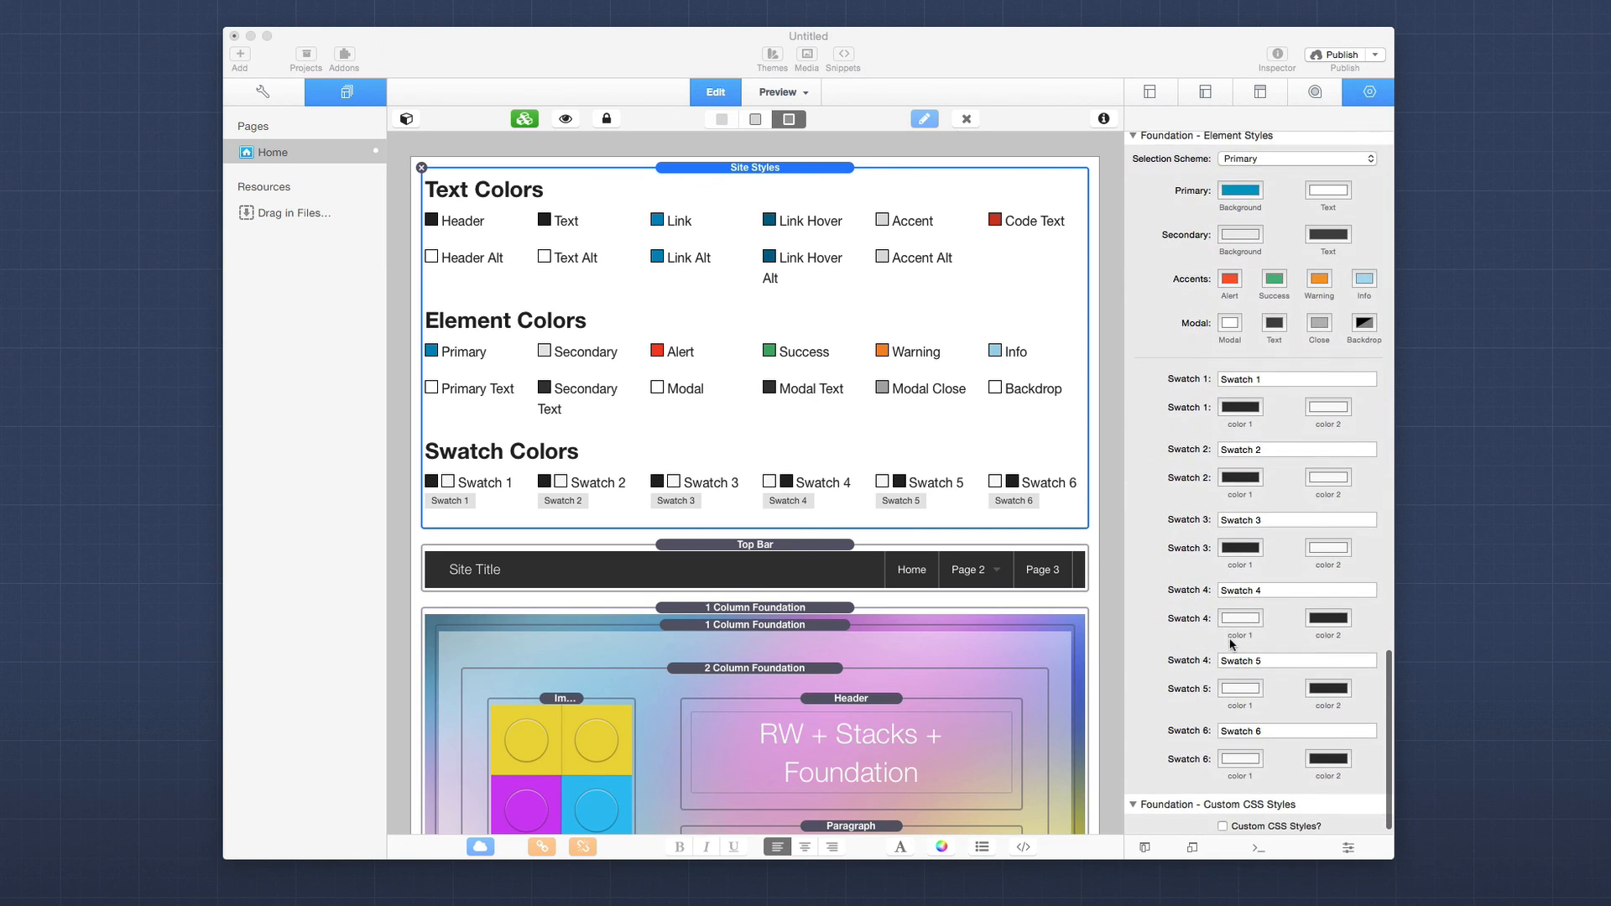
pyautogui.click(1242, 410)
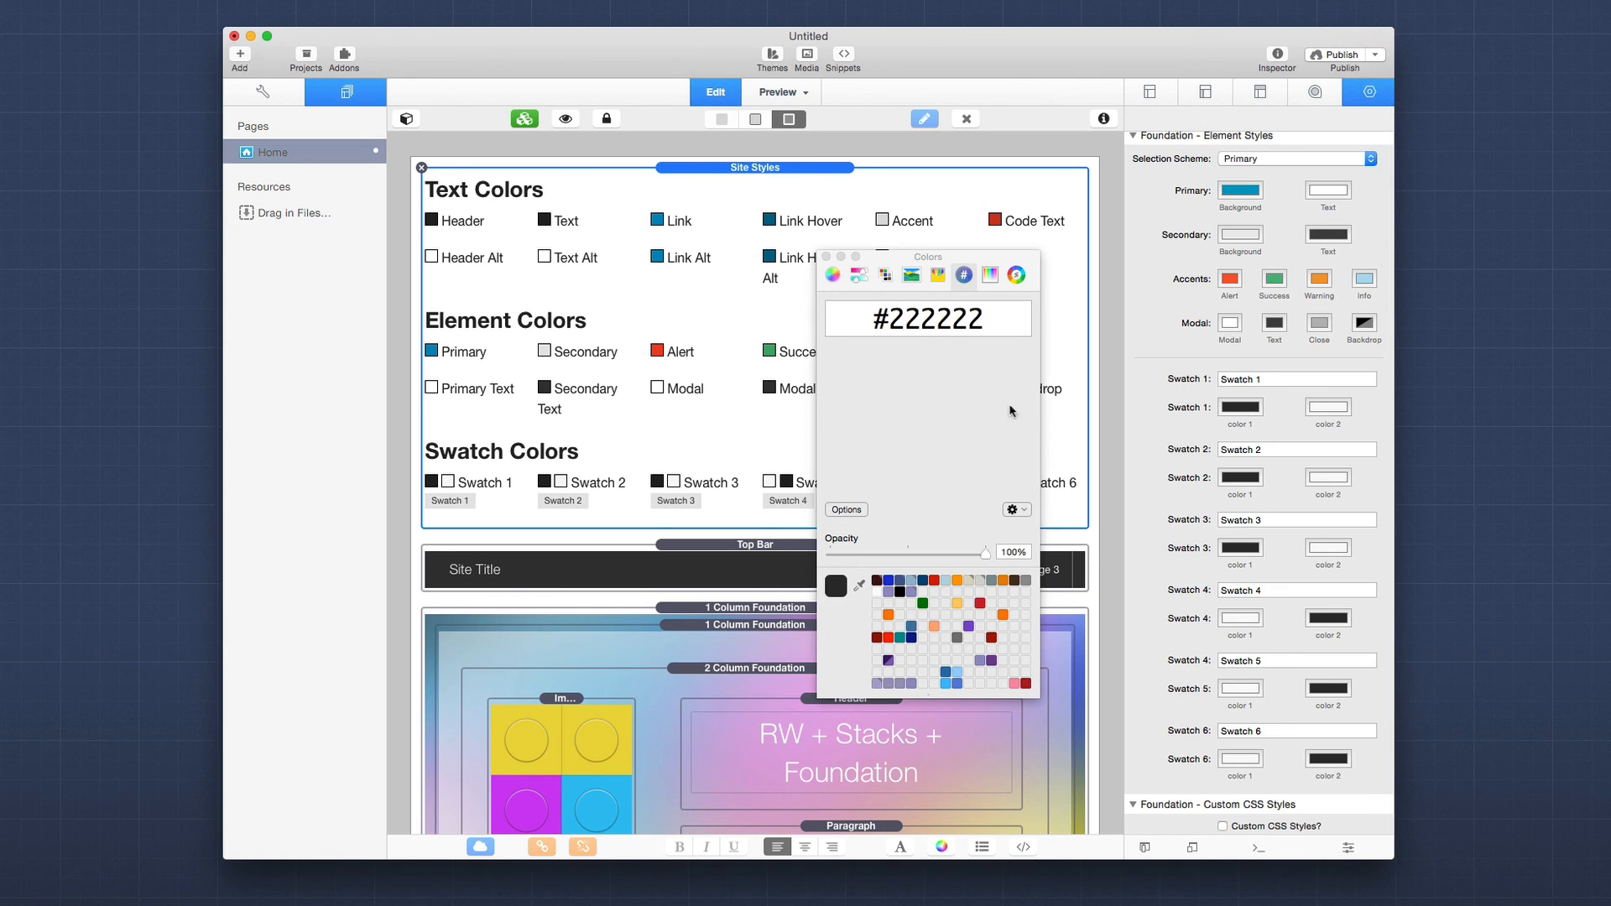
pyautogui.click(928, 323)
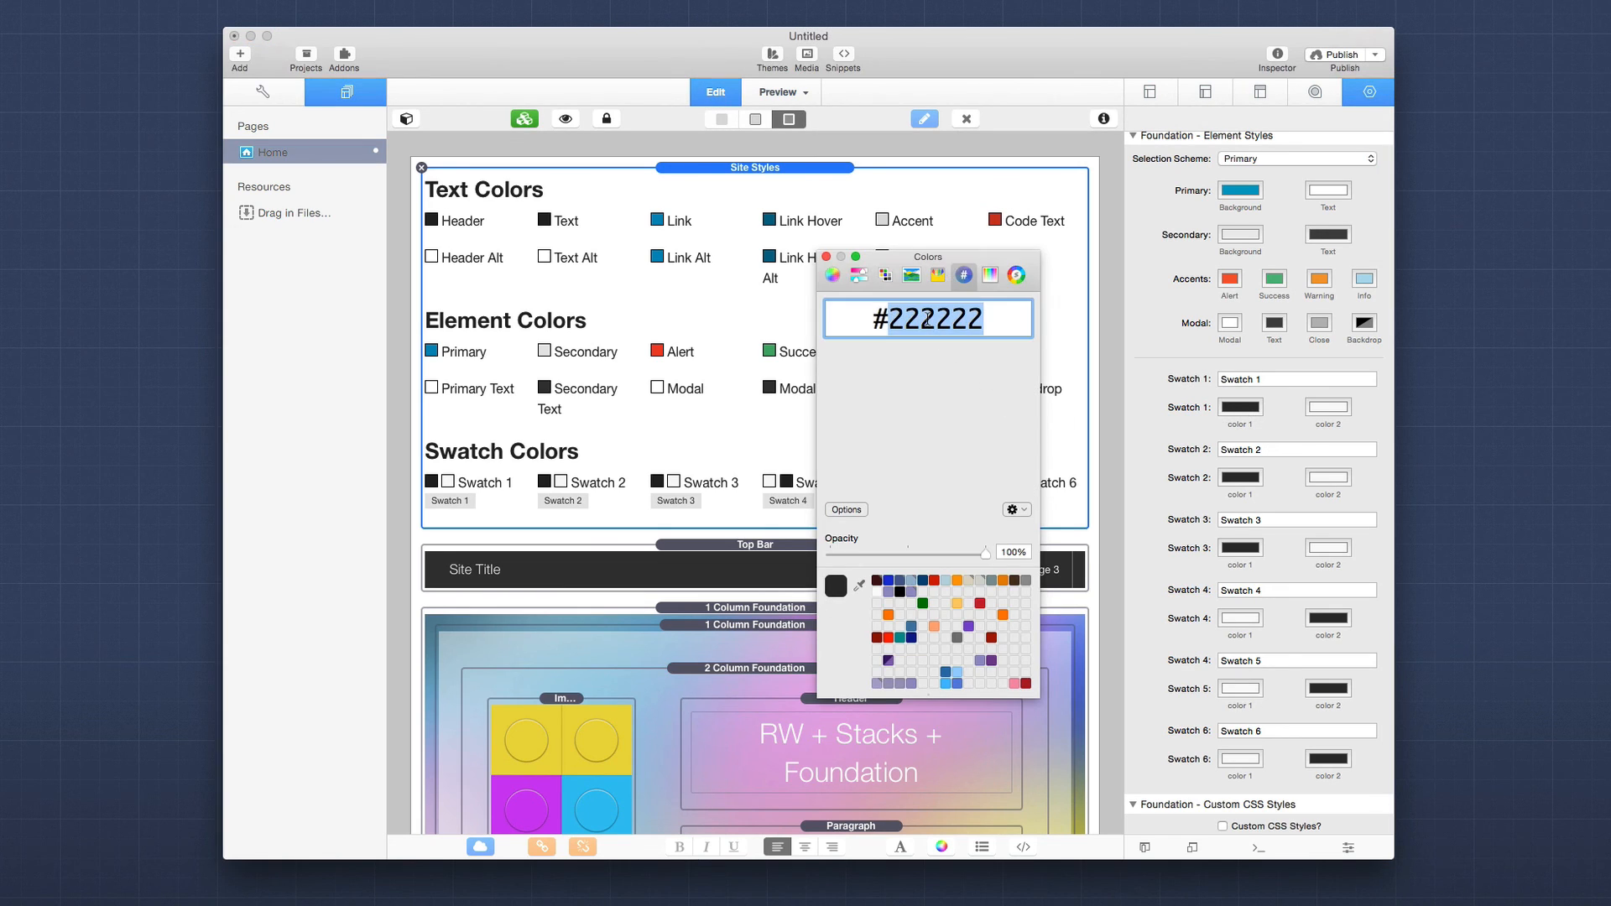
pyautogui.write('6B3797')
# Set the Top Bar's background style to Swatch 1 (Site Style).
pyautogui.click(739, 546)
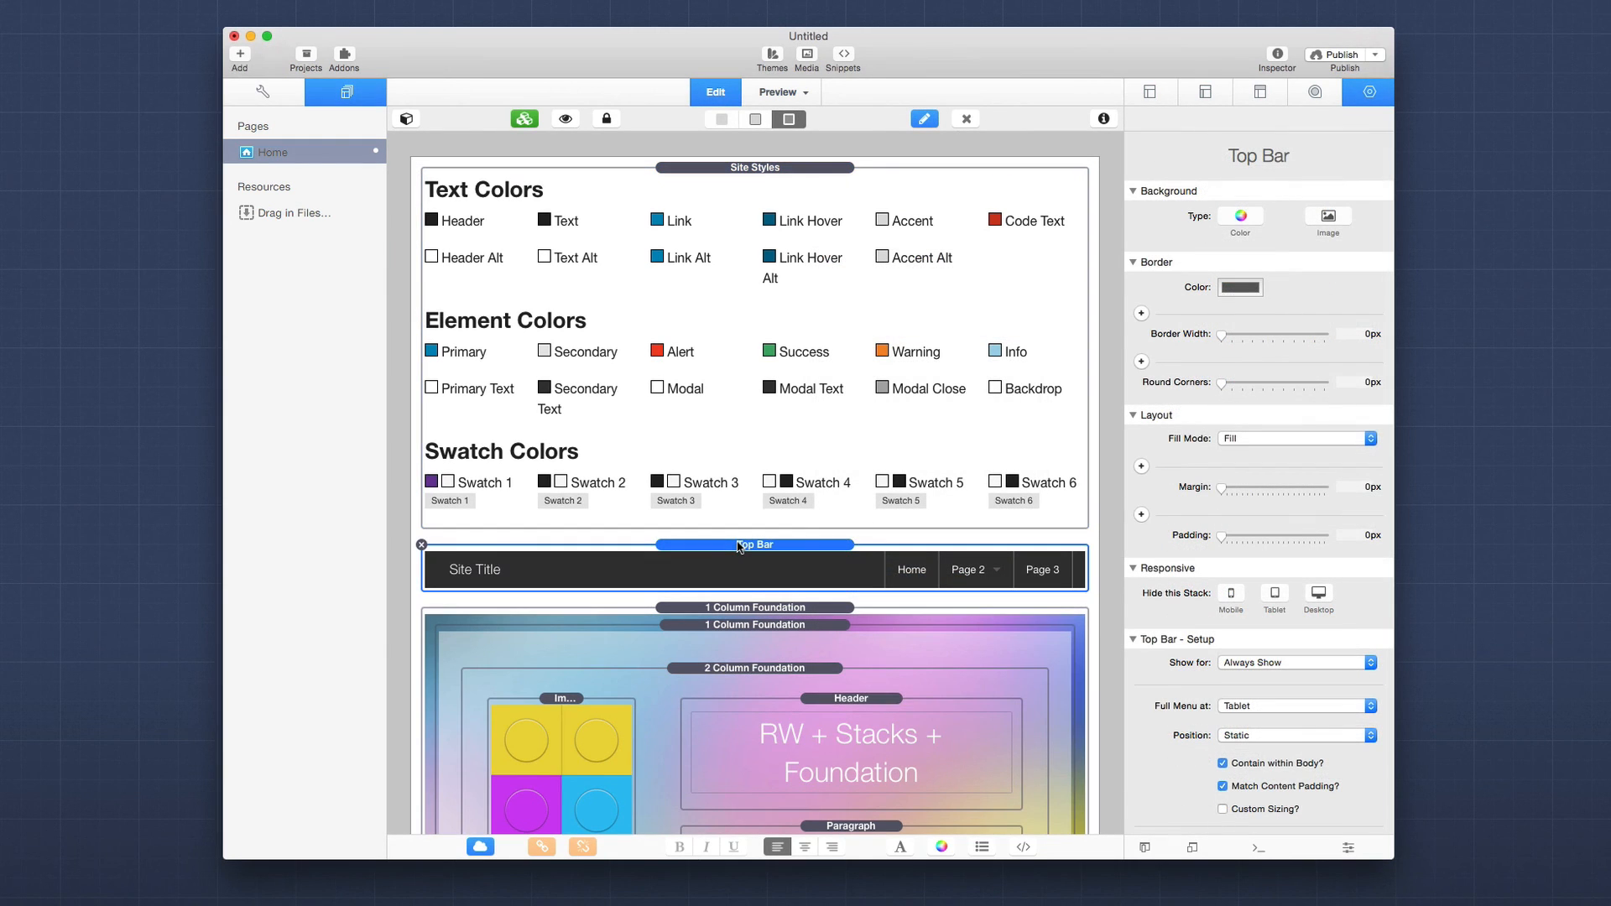
pyautogui.scroll(-10, 1185, 551)
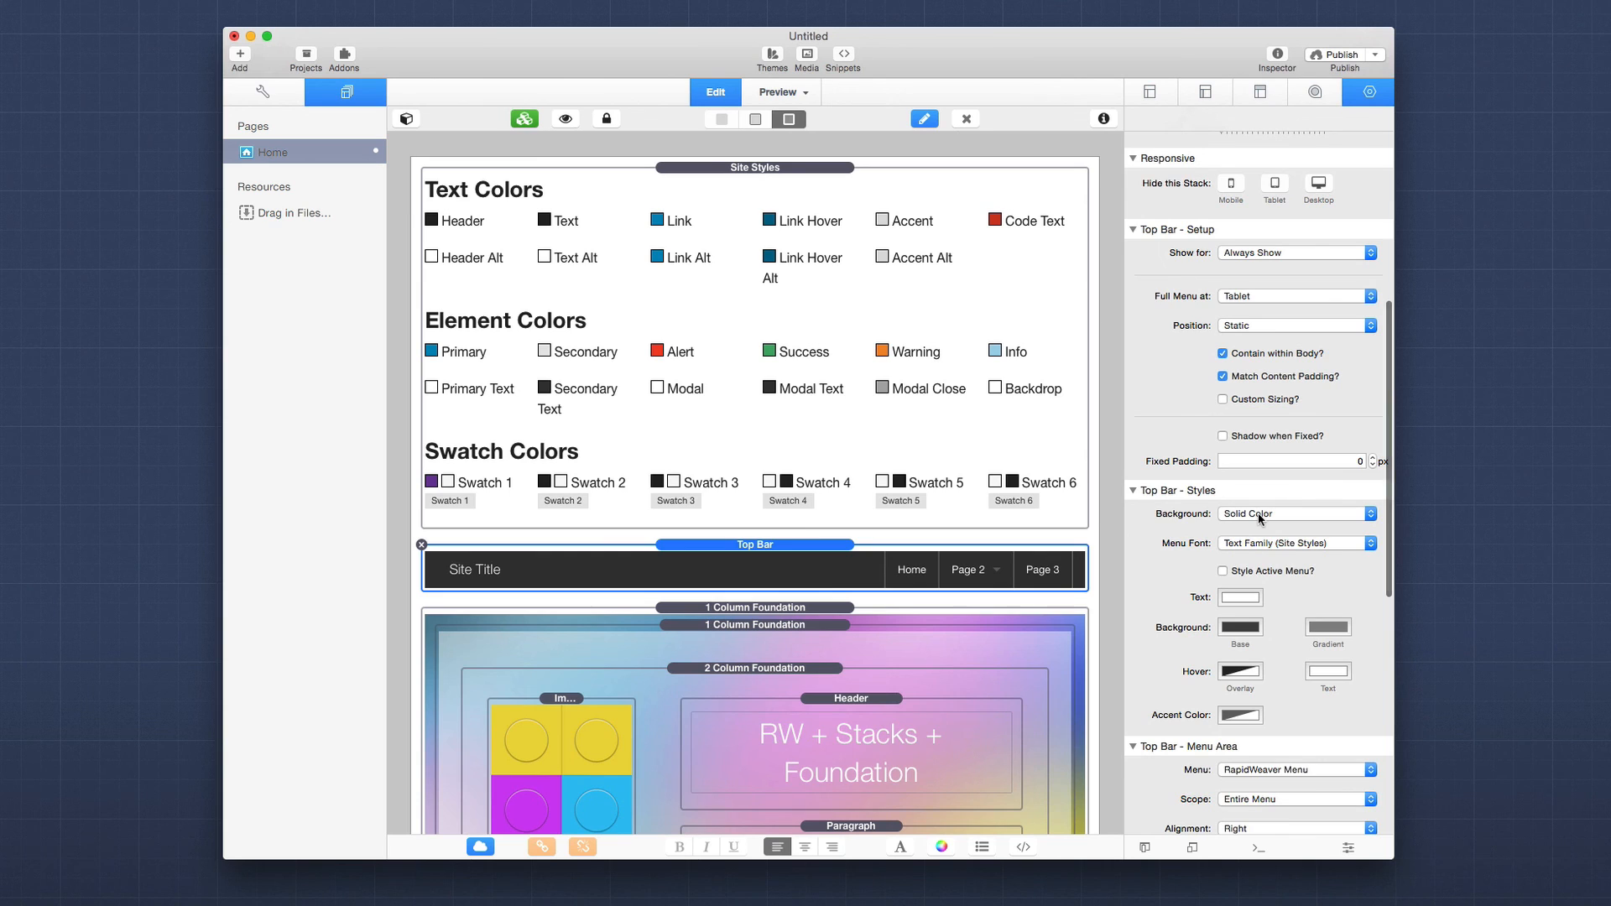
pyautogui.click(1257, 512)
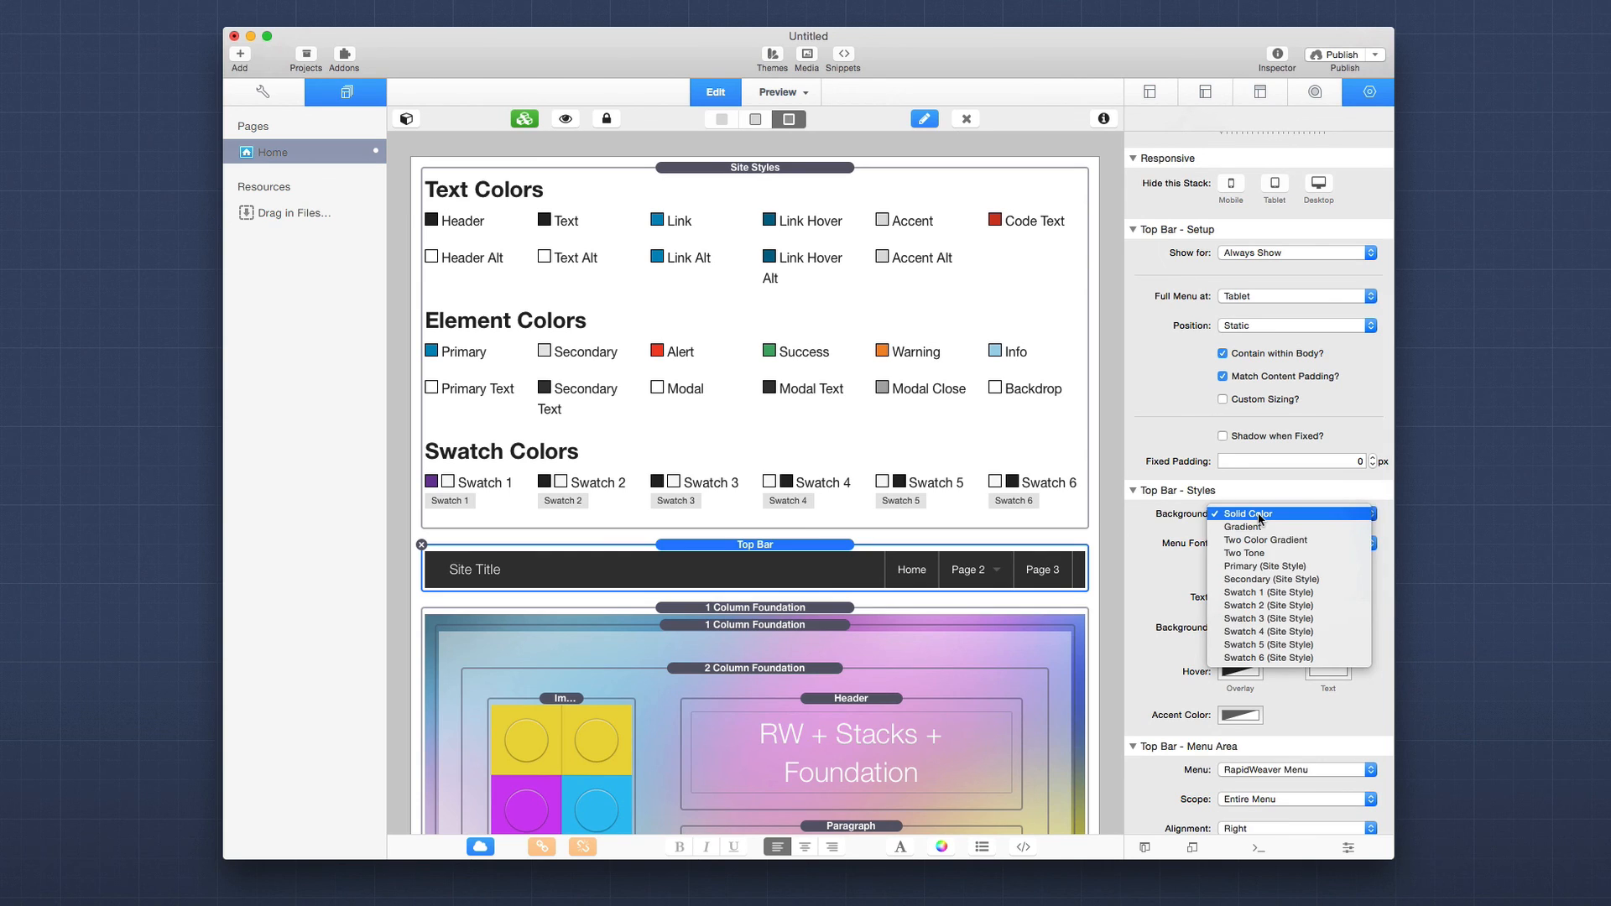
pyautogui.click(1291, 594)
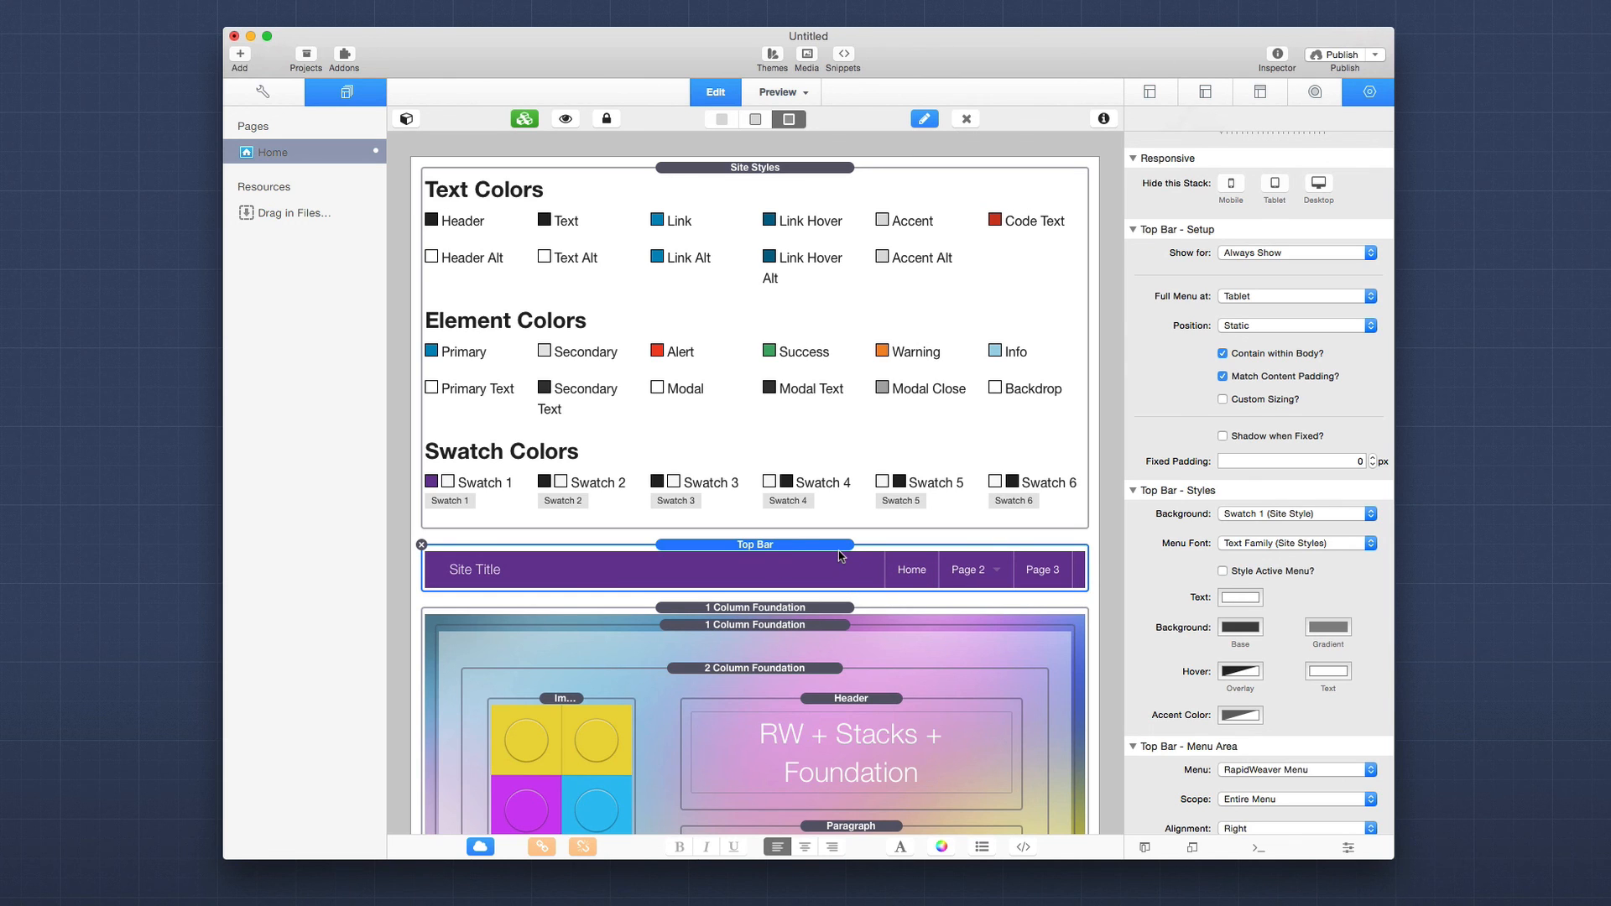
# Set the style of the closing Panel to Swatch 1 (Site Style).
pyautogui.scroll(-20, 840, 555)
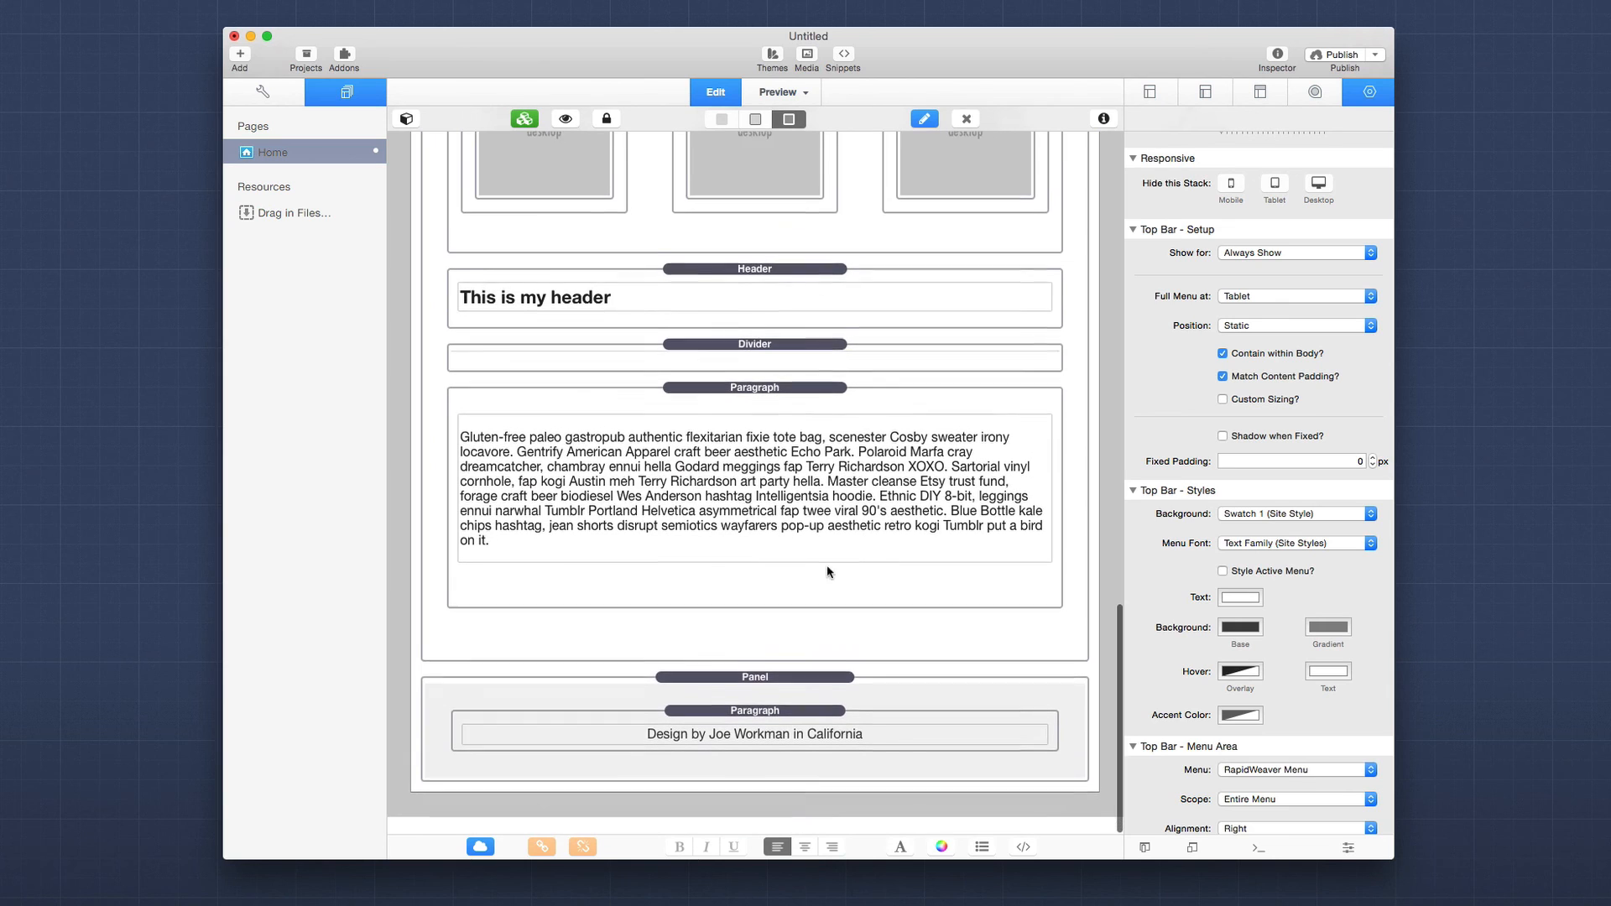
pyautogui.click(778, 696)
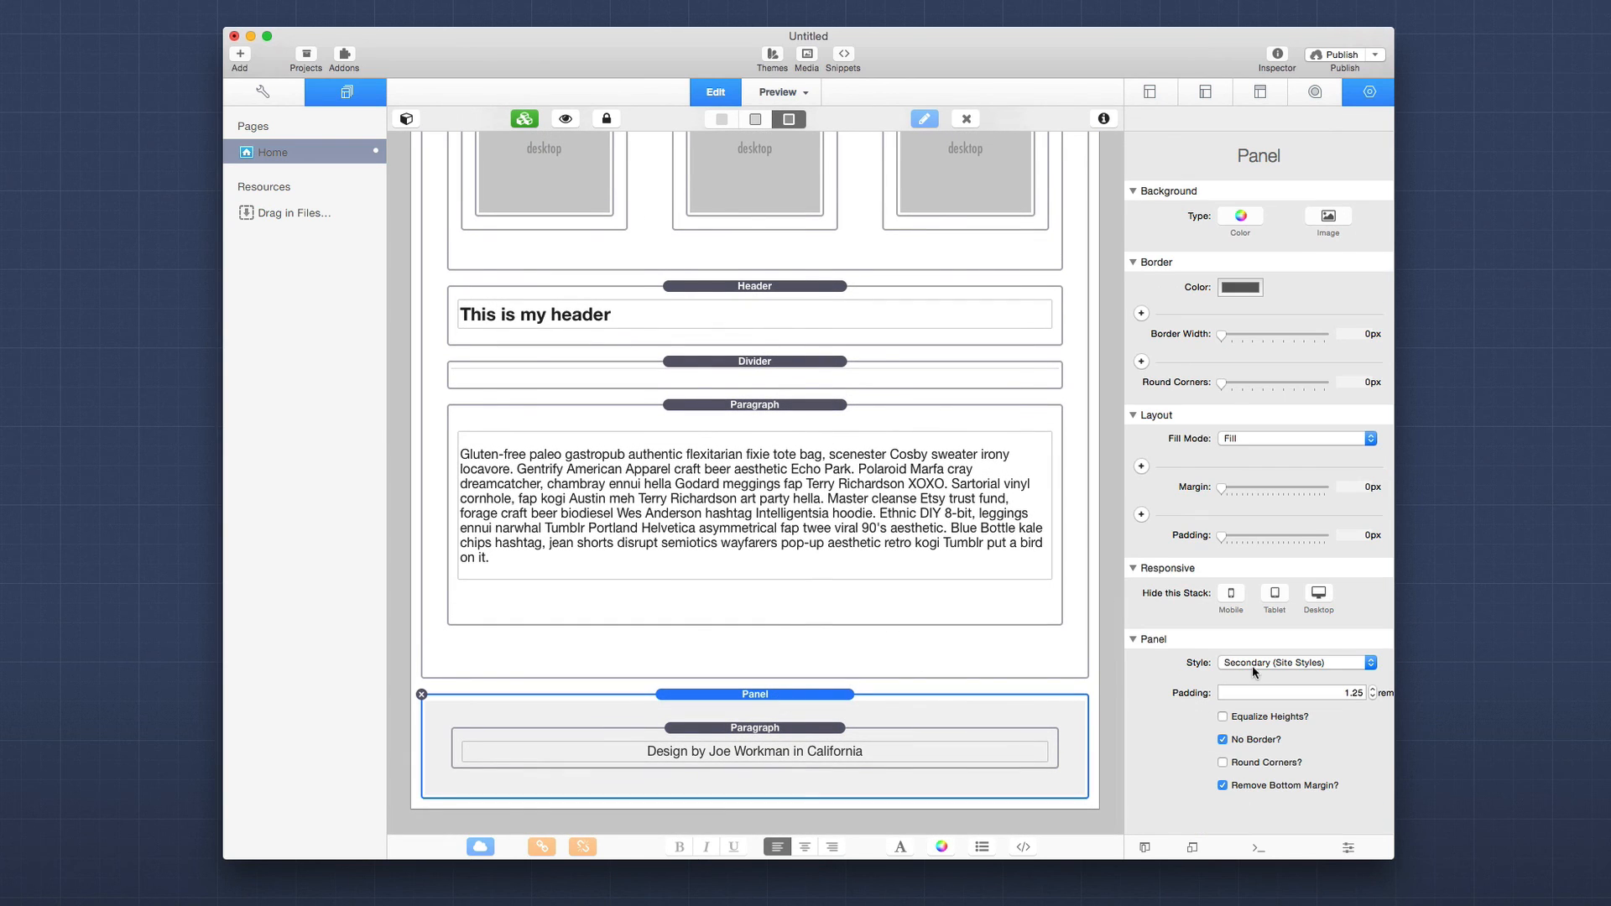
pyautogui.click(1281, 664)
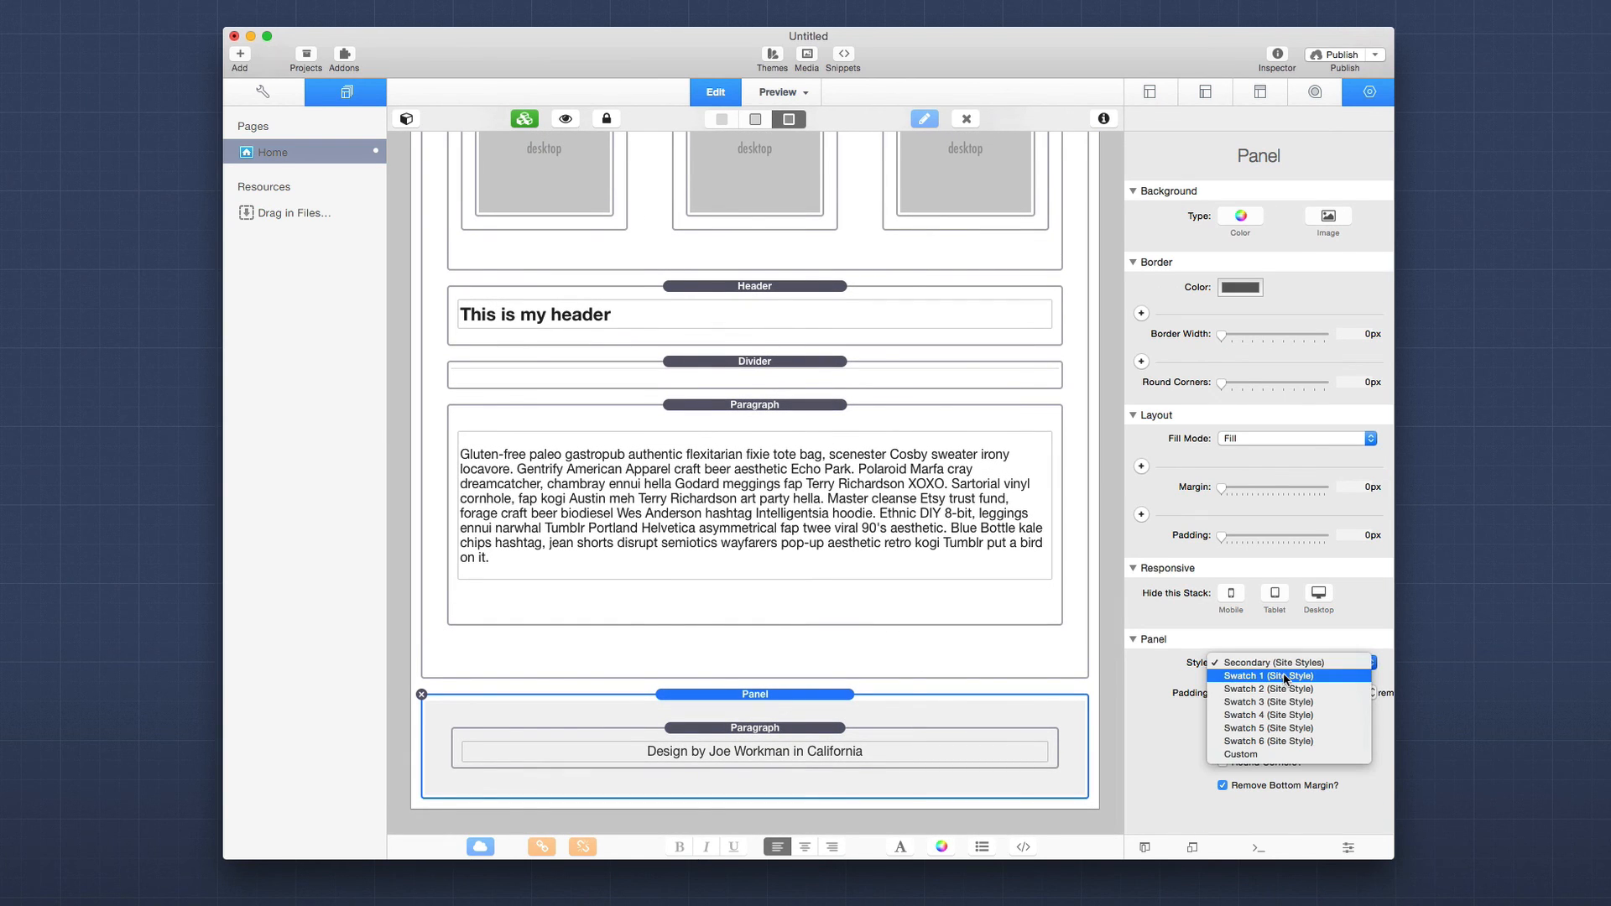
pyautogui.click(1283, 675)
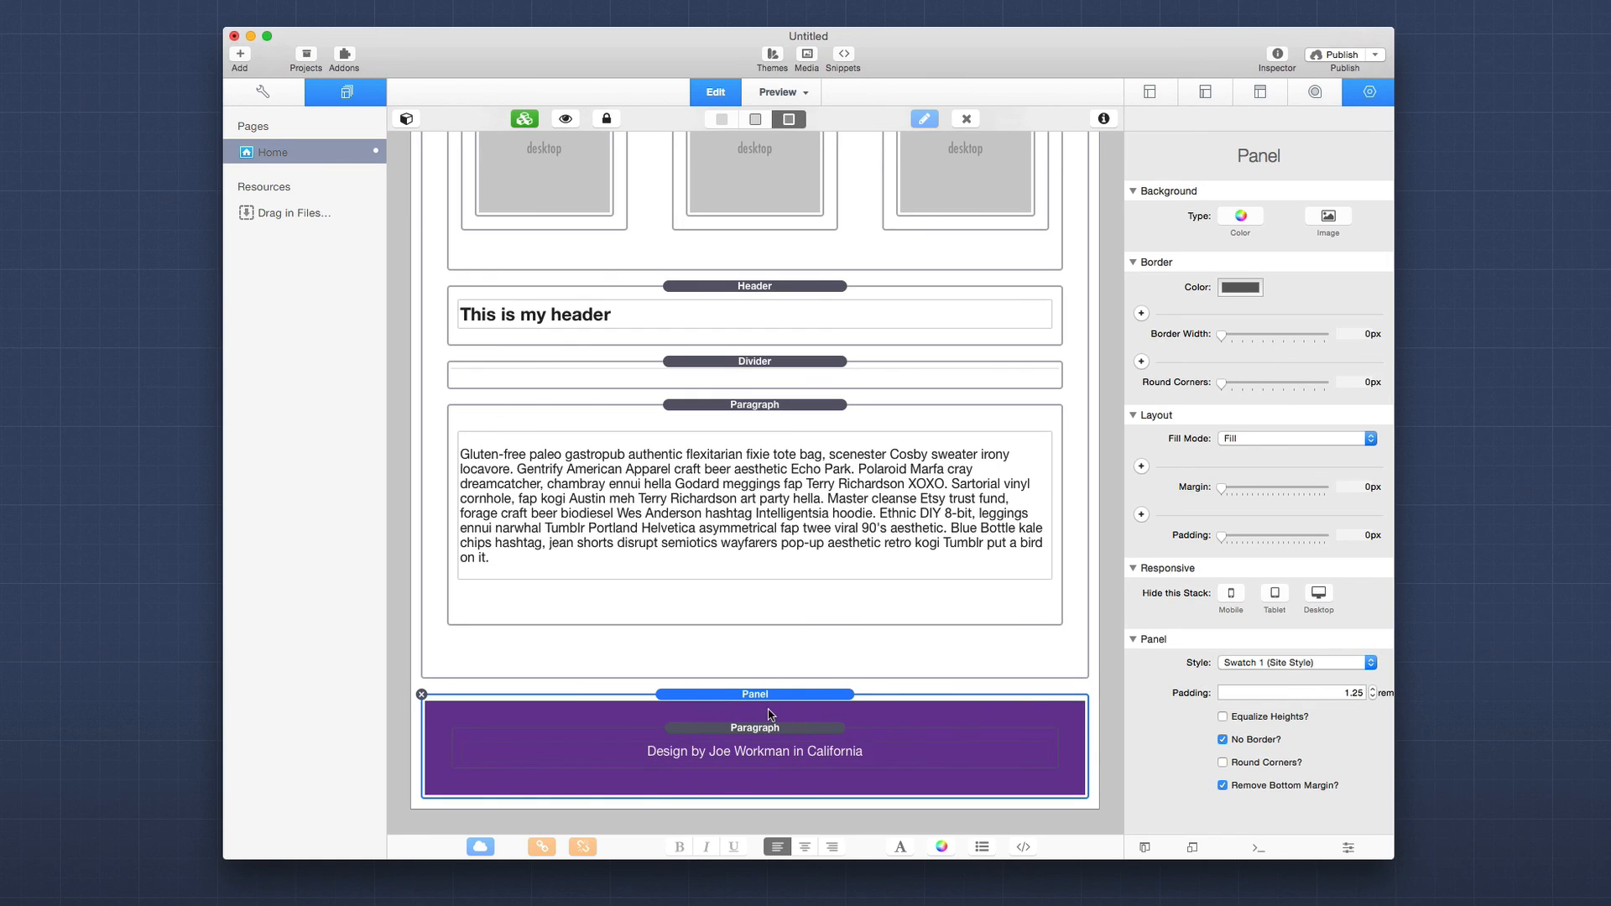
# Check the recoloured top bar and closing panel without stack outlines, and return to the outlined editing view.
pyautogui.scroll(10, 766, 705)
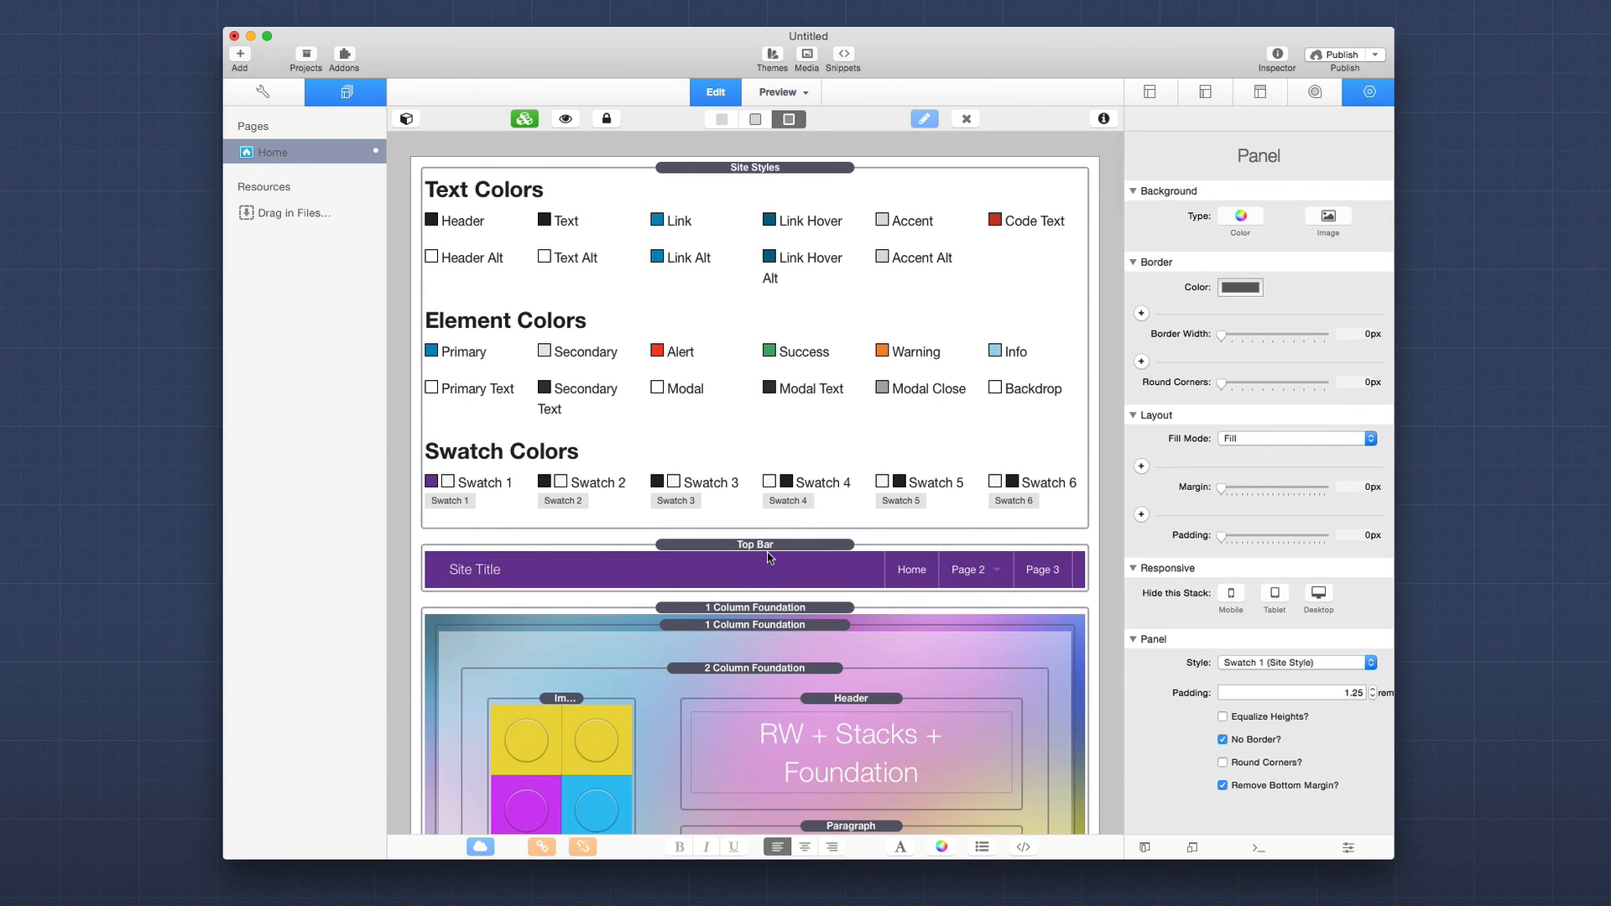
pyautogui.press('super+l')
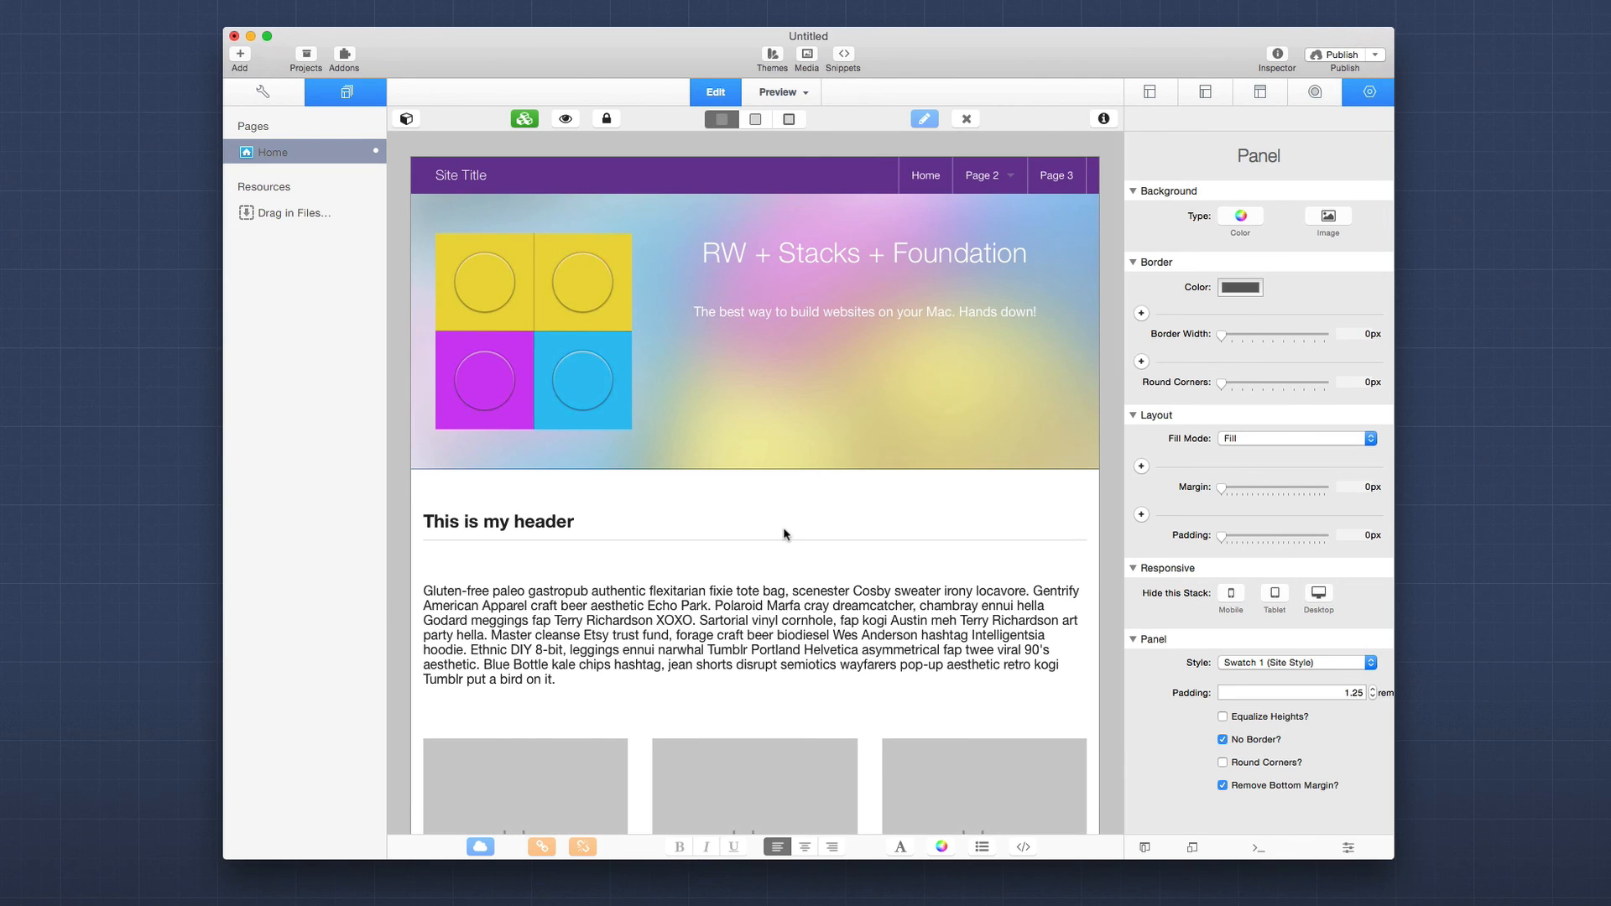
pyautogui.scroll(-10, 783, 527)
pyautogui.scroll(3, 783, 527)
pyautogui.scroll(5, 783, 527)
pyautogui.press('super+l')
pyautogui.scroll(-3, 832, 505)
pyautogui.scroll(-3, 837, 508)
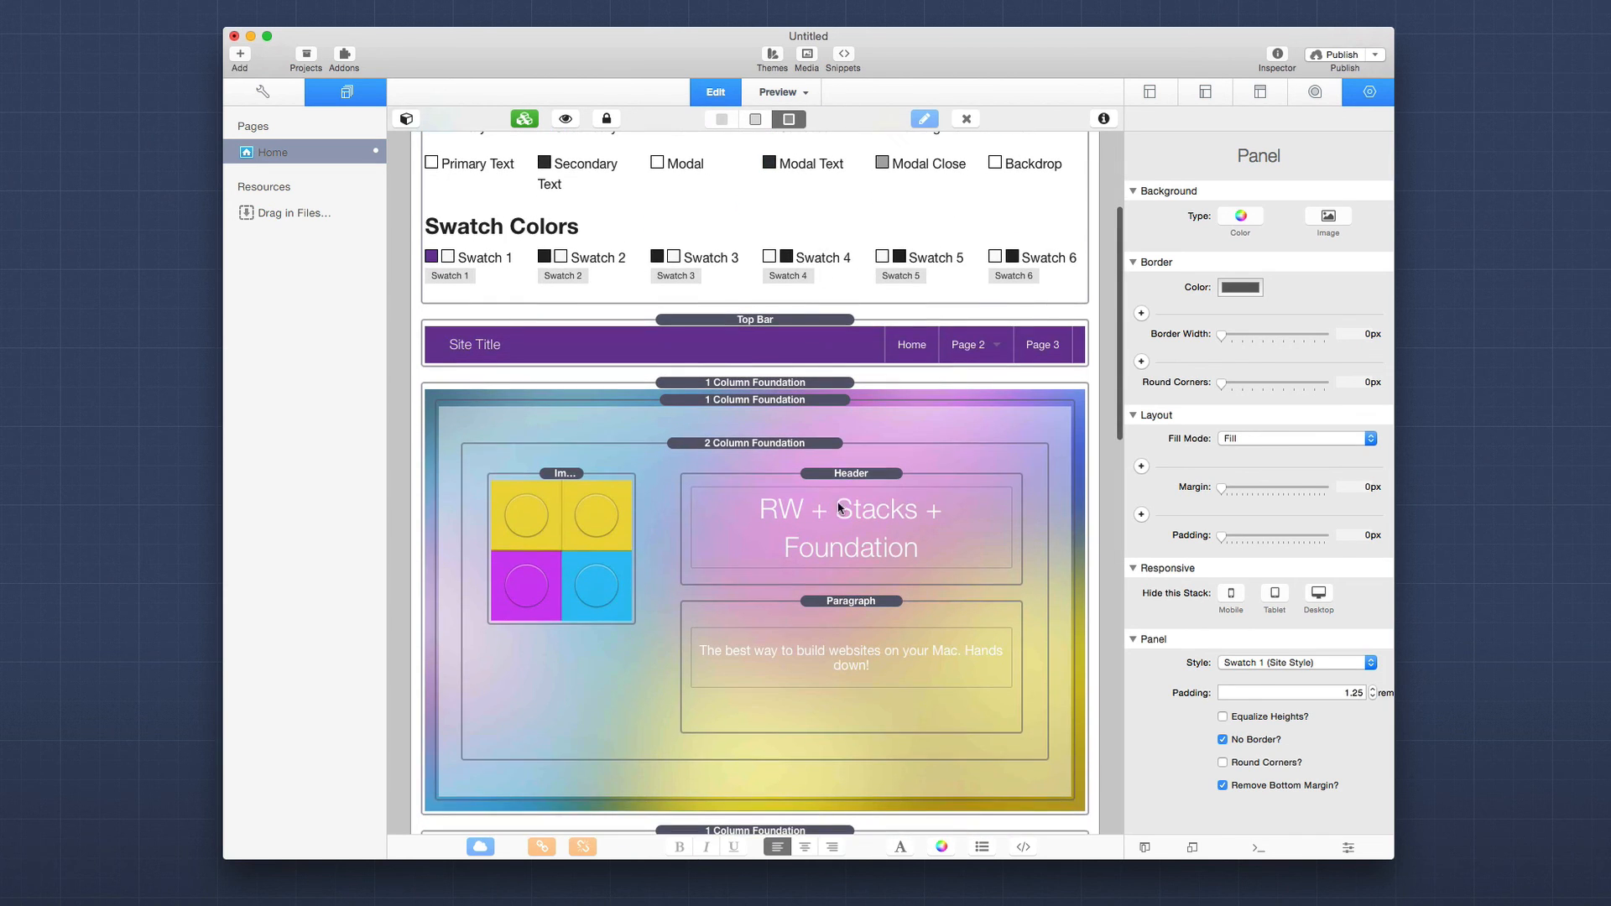
# Set the style of the banner's Header stack to Swatch 1 (Site Style).
pyautogui.click(832, 476)
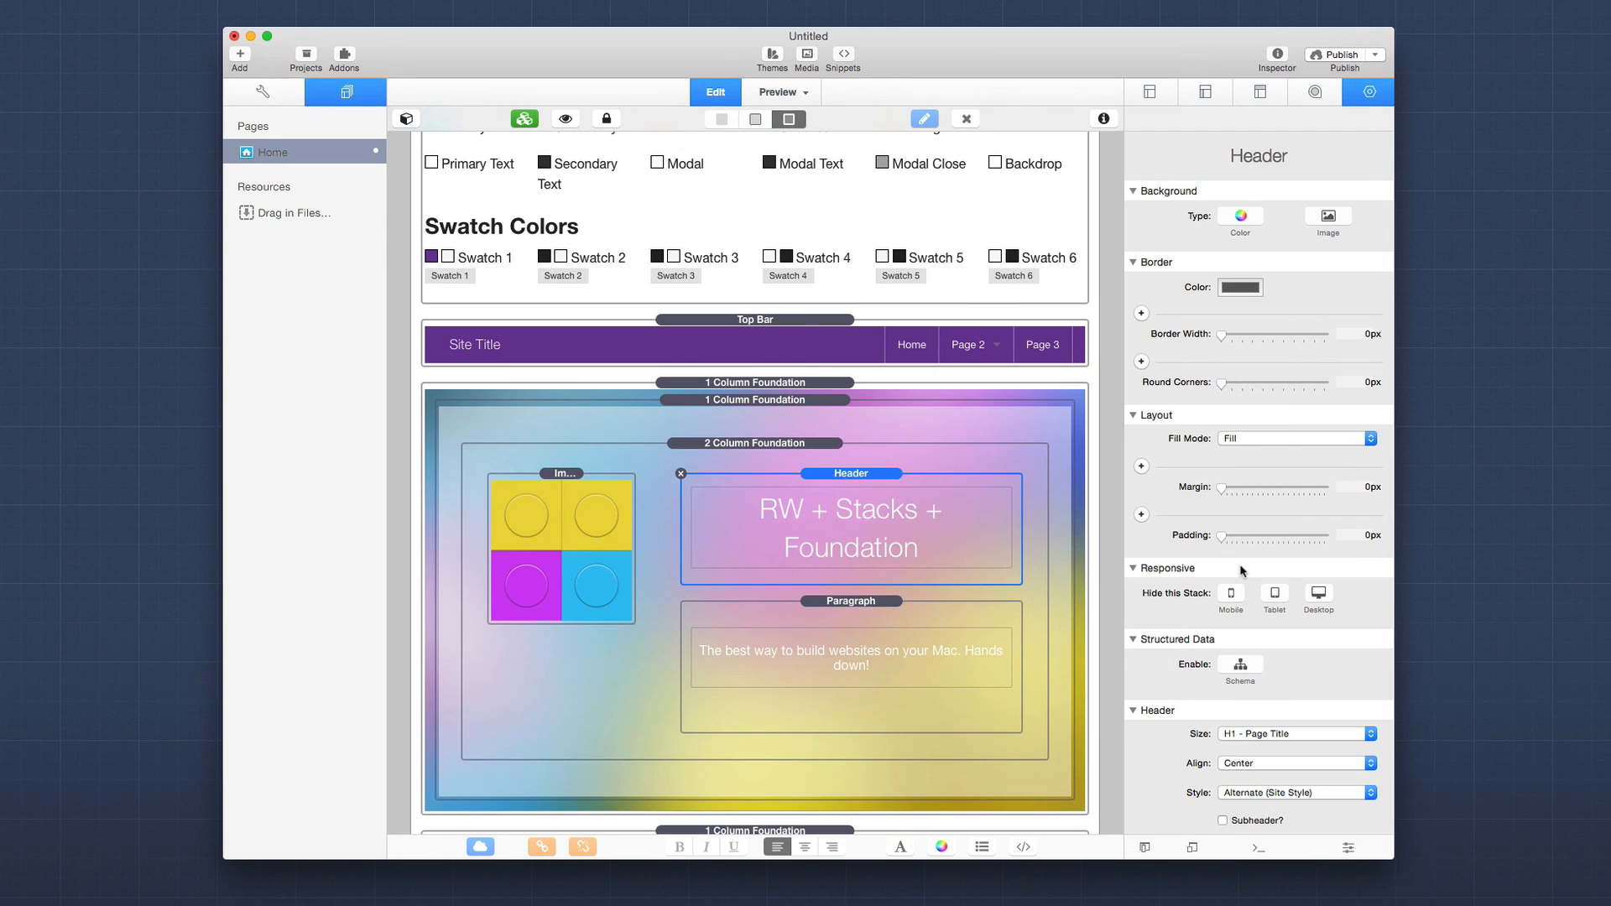
pyautogui.scroll(-3, 1252, 762)
pyautogui.click(1253, 696)
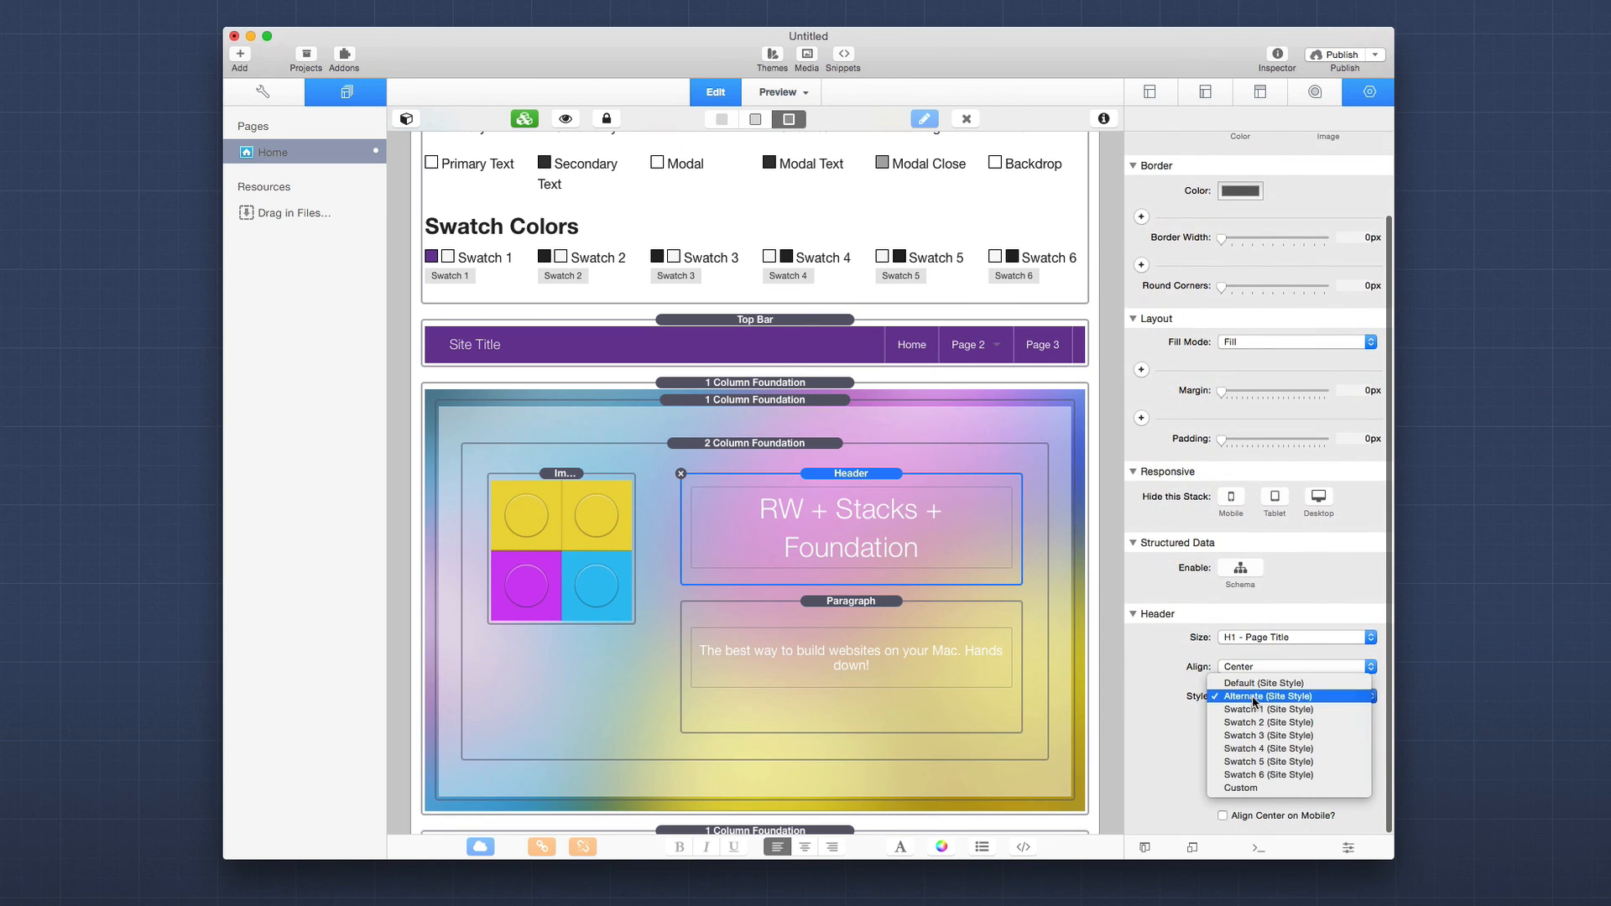
pyautogui.click(1284, 709)
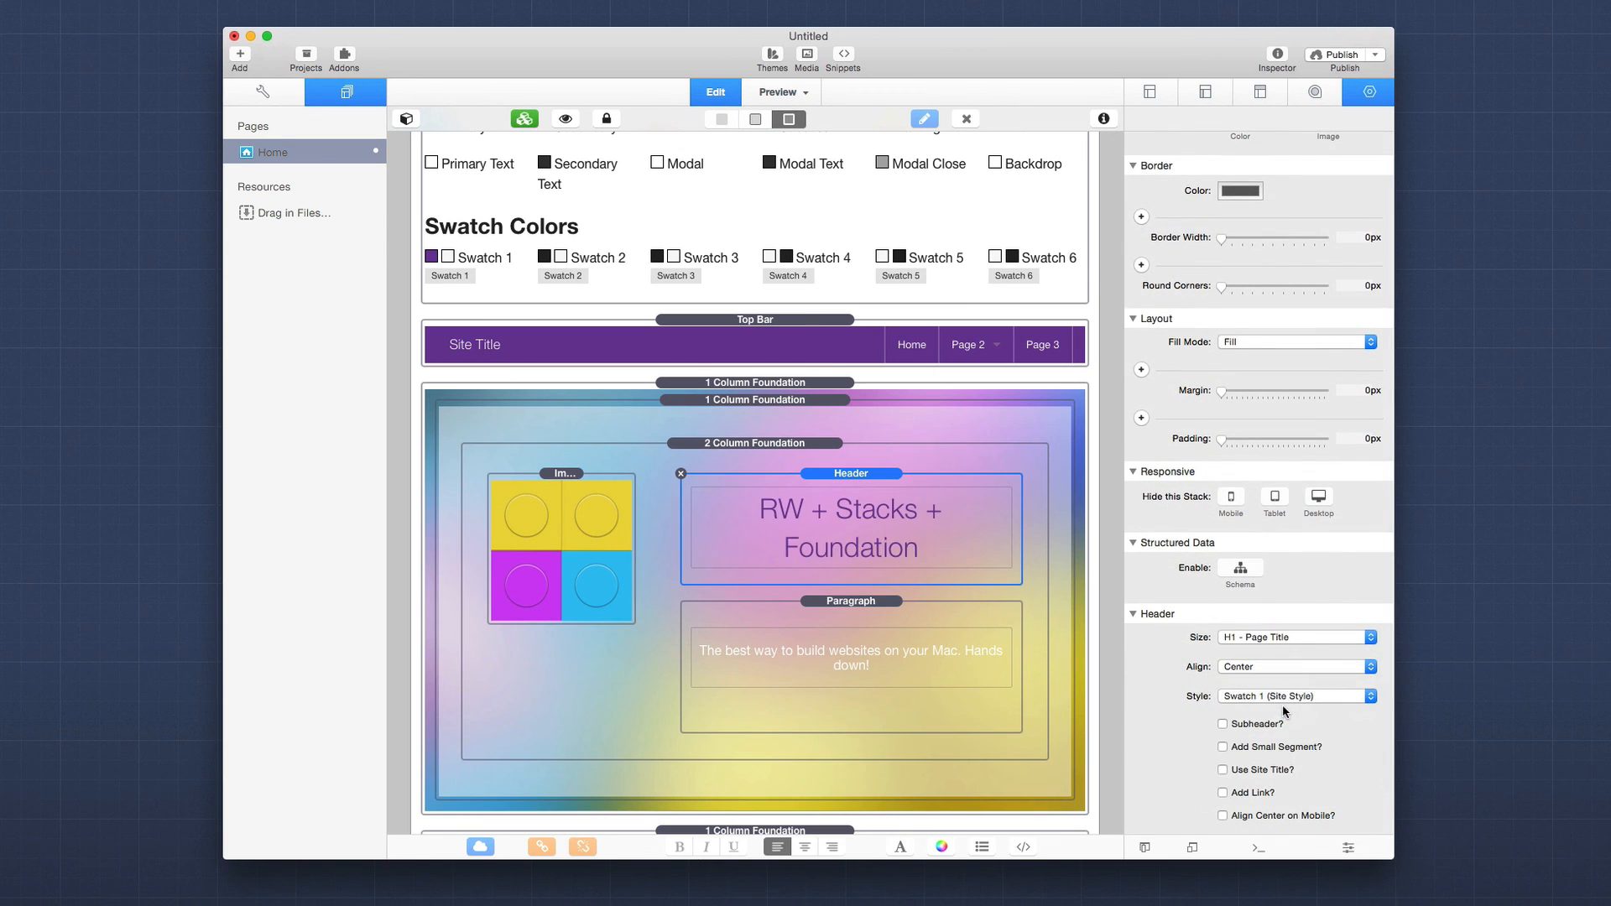
# Check the banner heading, top bar and closing panel without stack outlines, and return to the outlined editing view.
pyautogui.press('super+l')
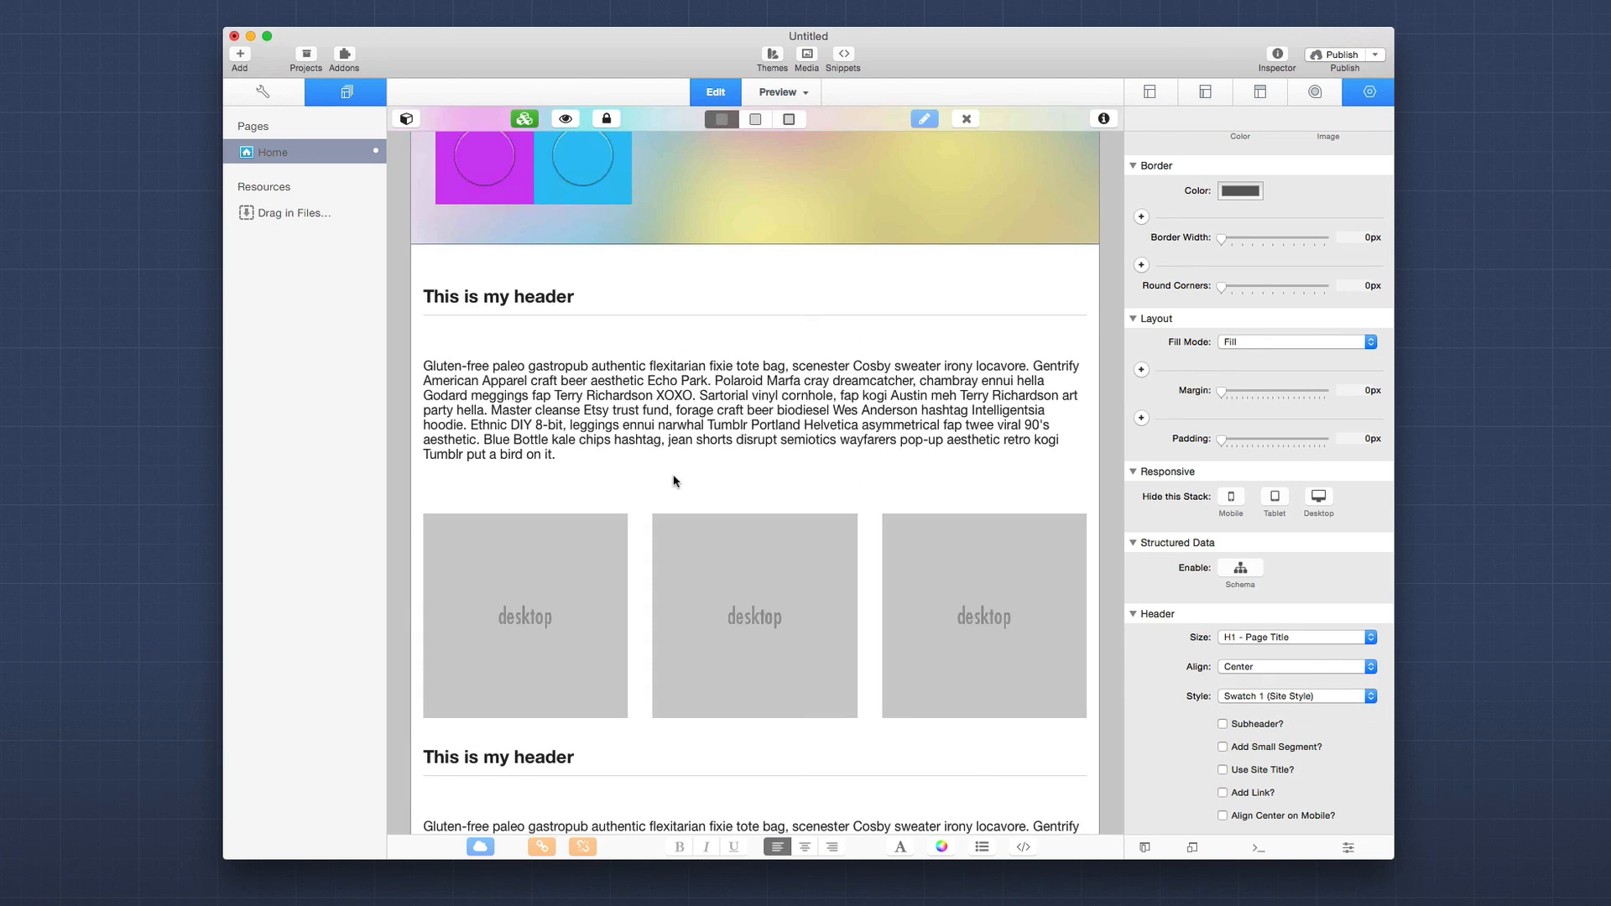
pyautogui.scroll(4, 673, 481)
pyautogui.click(781, 379)
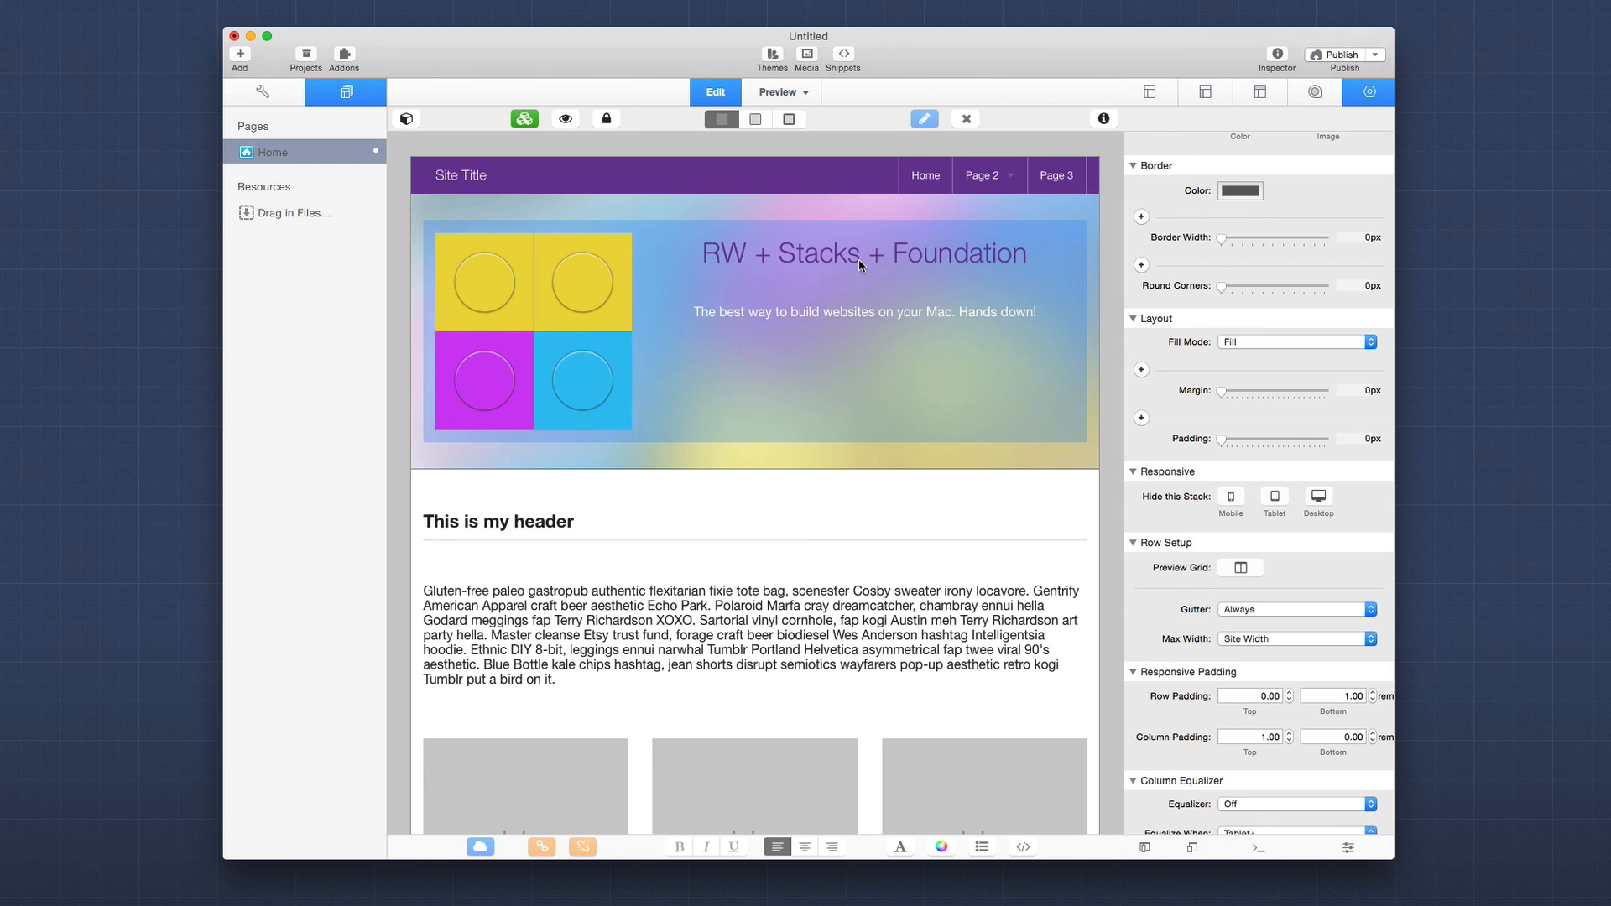
pyautogui.scroll(-10, 863, 505)
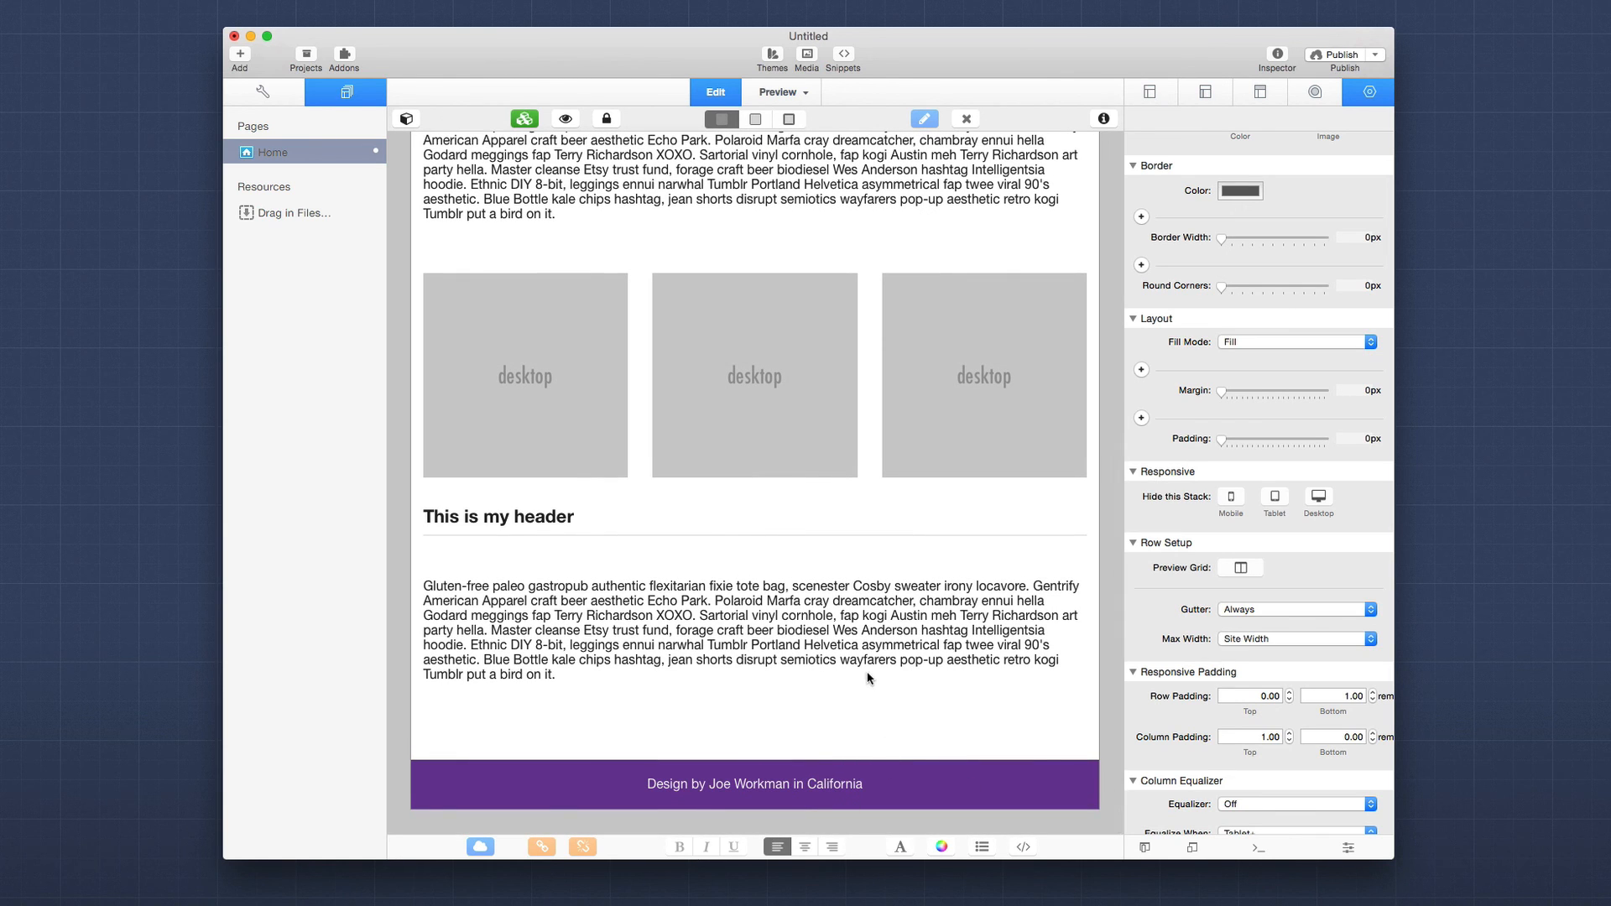
pyautogui.scroll(9, 868, 678)
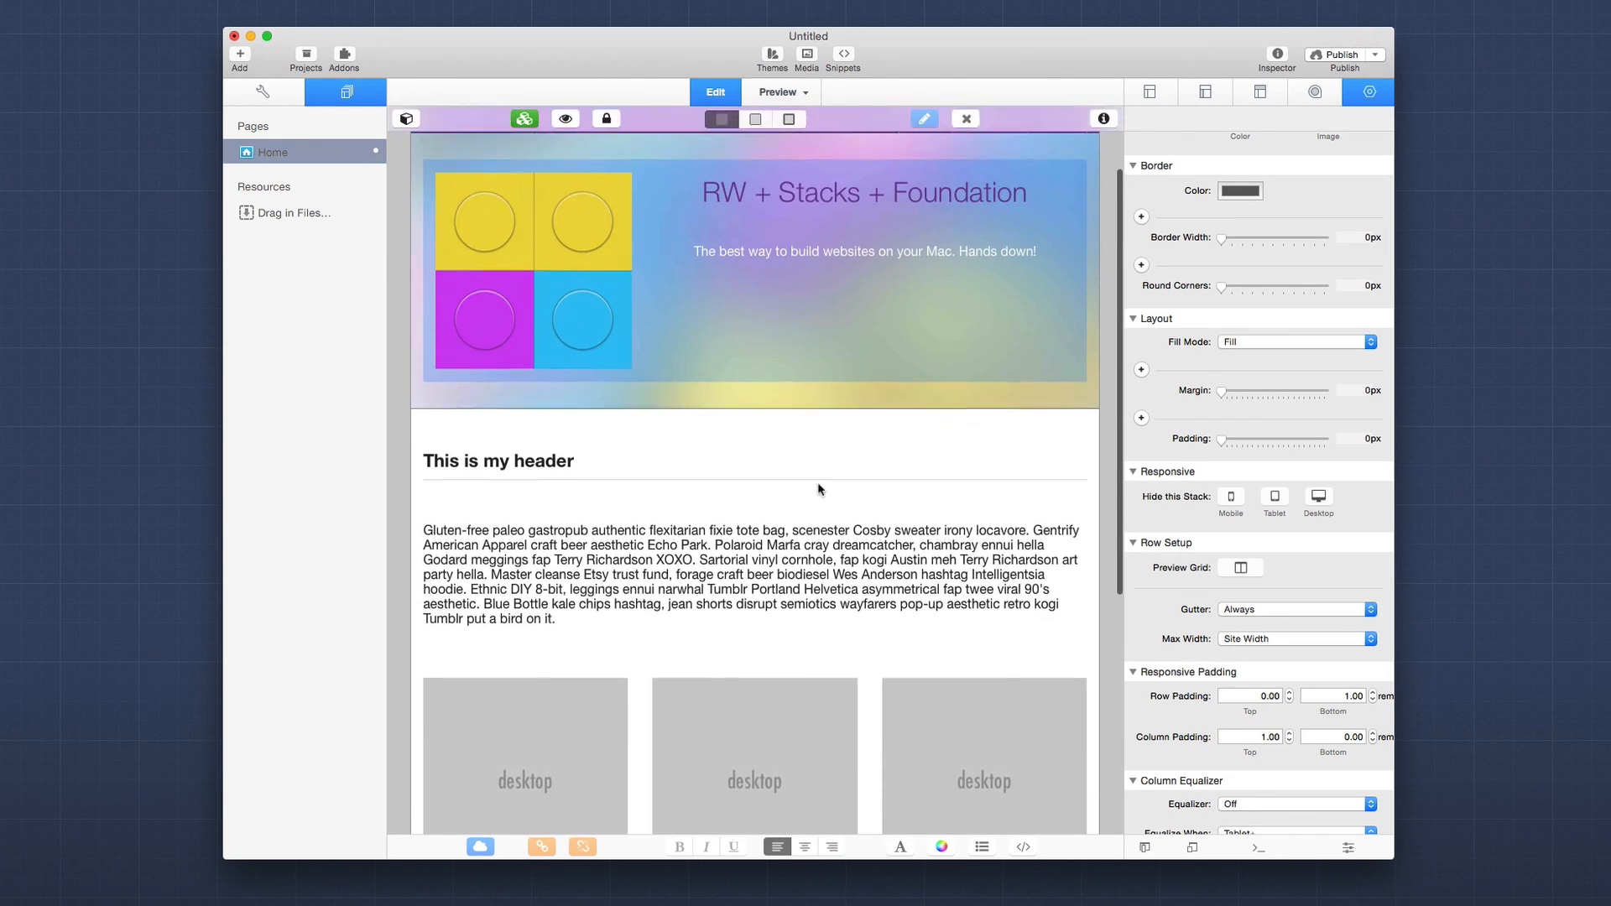
pyautogui.scroll(1, 819, 484)
pyautogui.click(804, 532)
pyautogui.press('super+l')
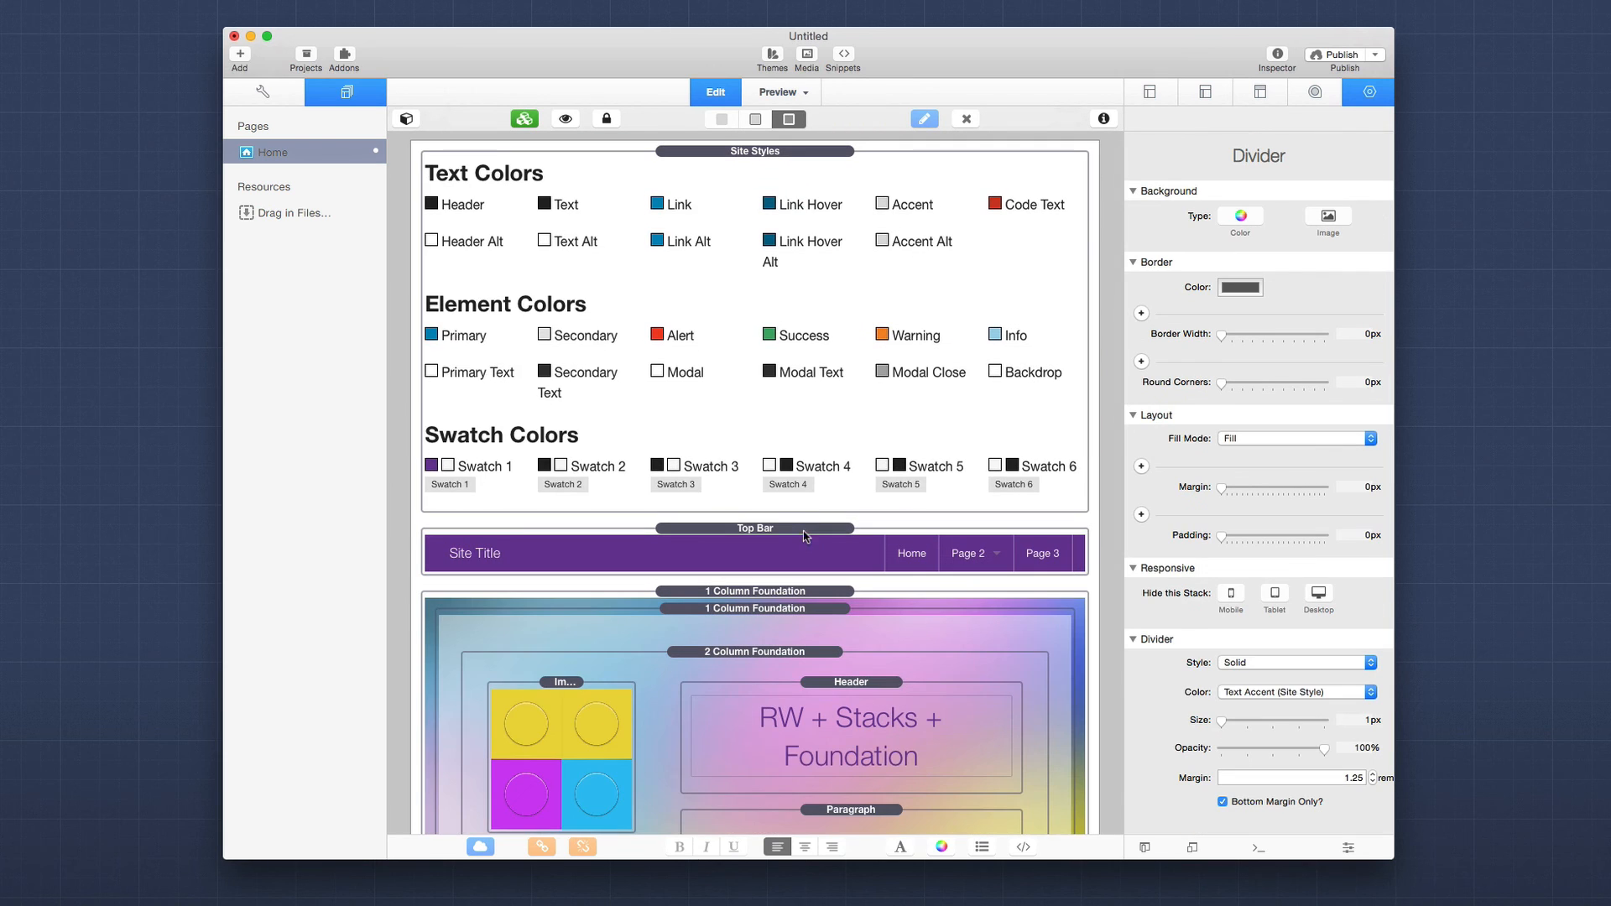
# Set the opacity of Swatch 1's color 1 in Site Styles to 85%.
pyautogui.click(524, 427)
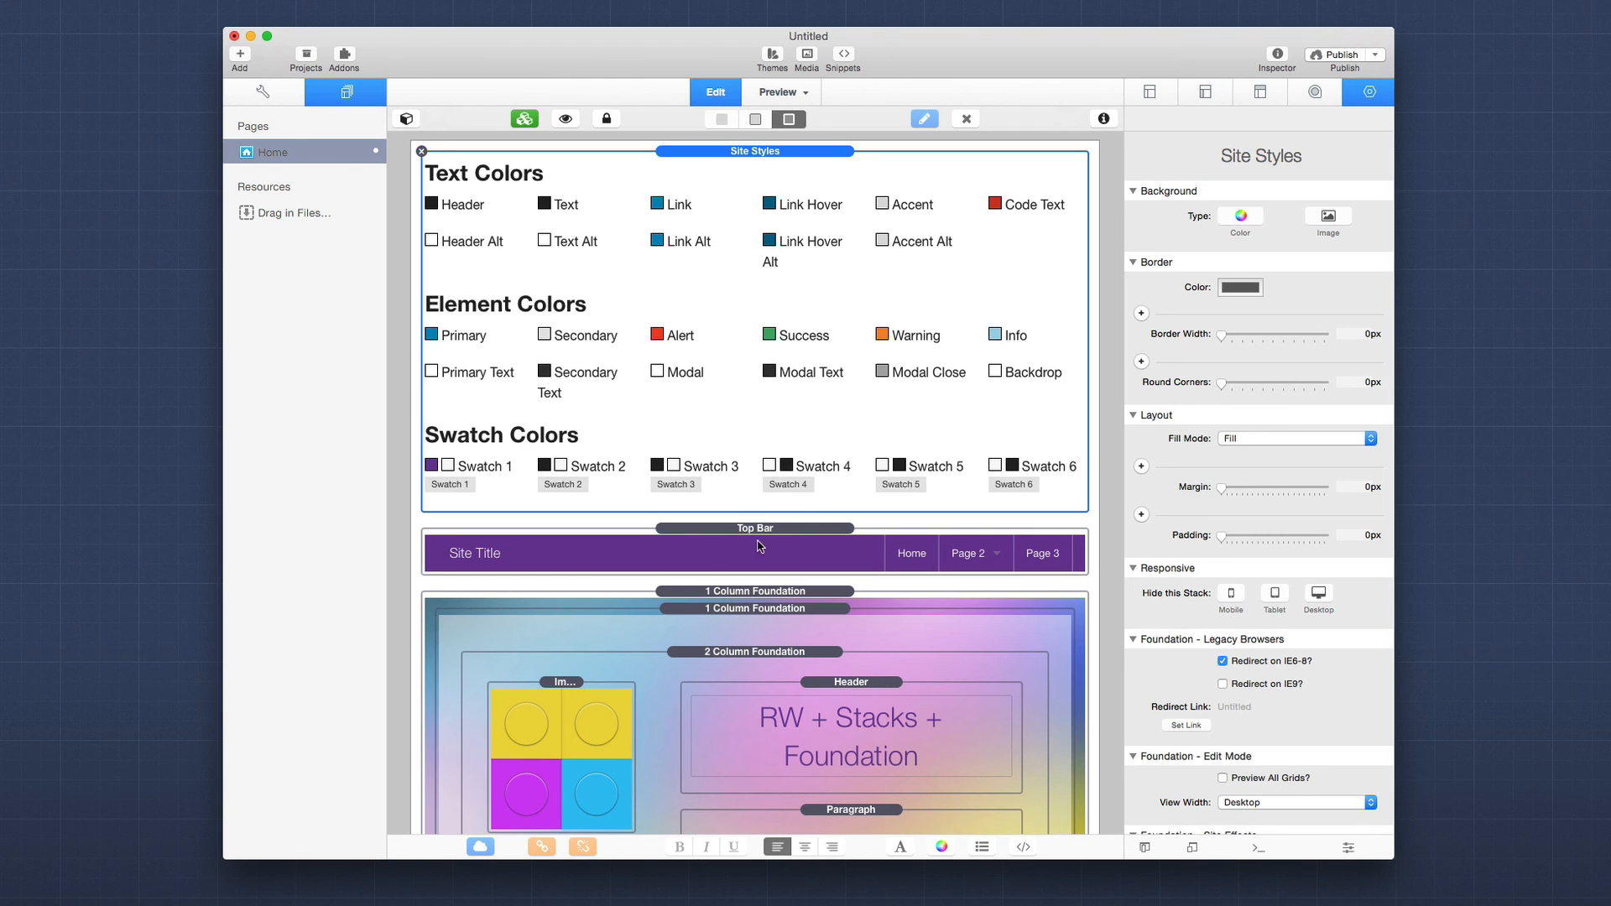
pyautogui.scroll(-15, 1320, 586)
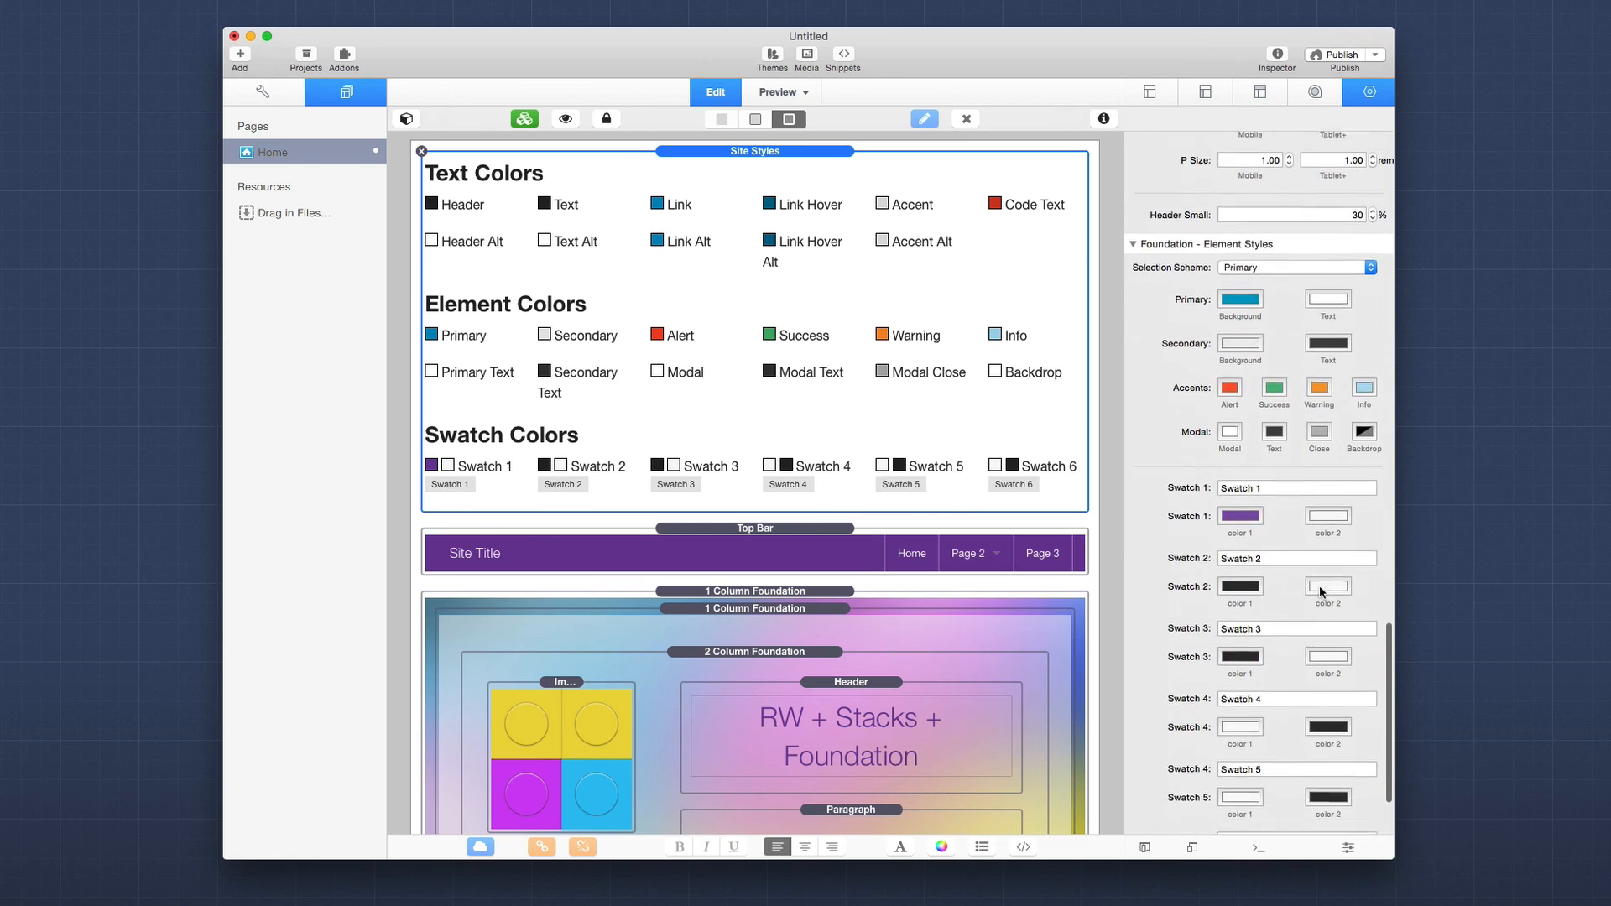
pyautogui.scroll(-4, 1320, 590)
pyautogui.click(1238, 433)
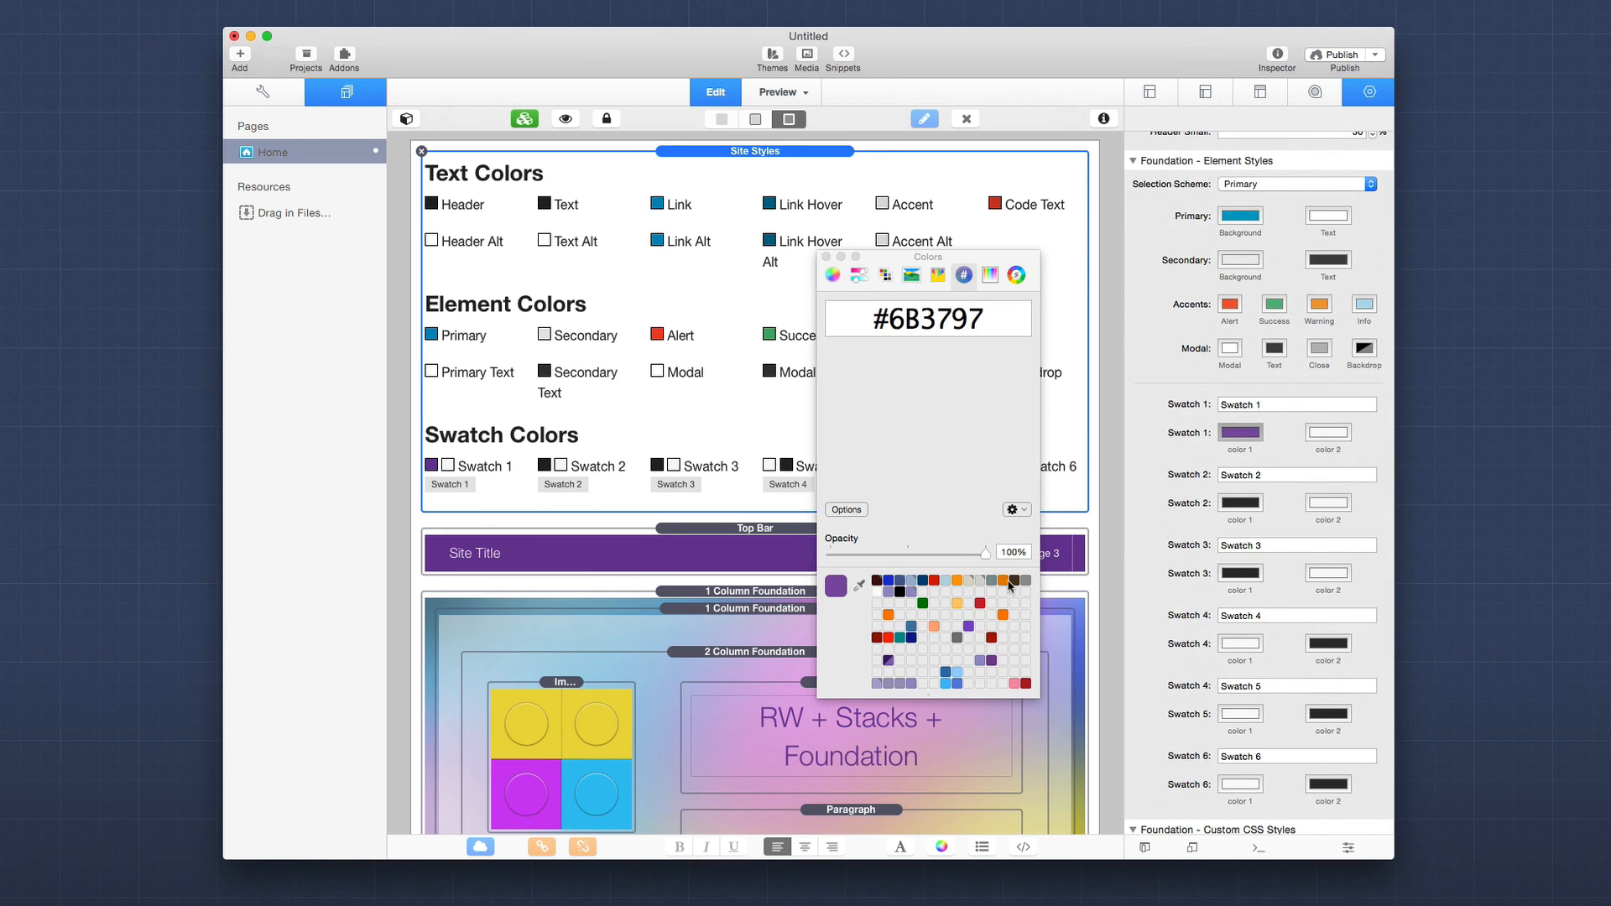
pyautogui.moveTo(987, 556); pyautogui.dragTo(958, 556)
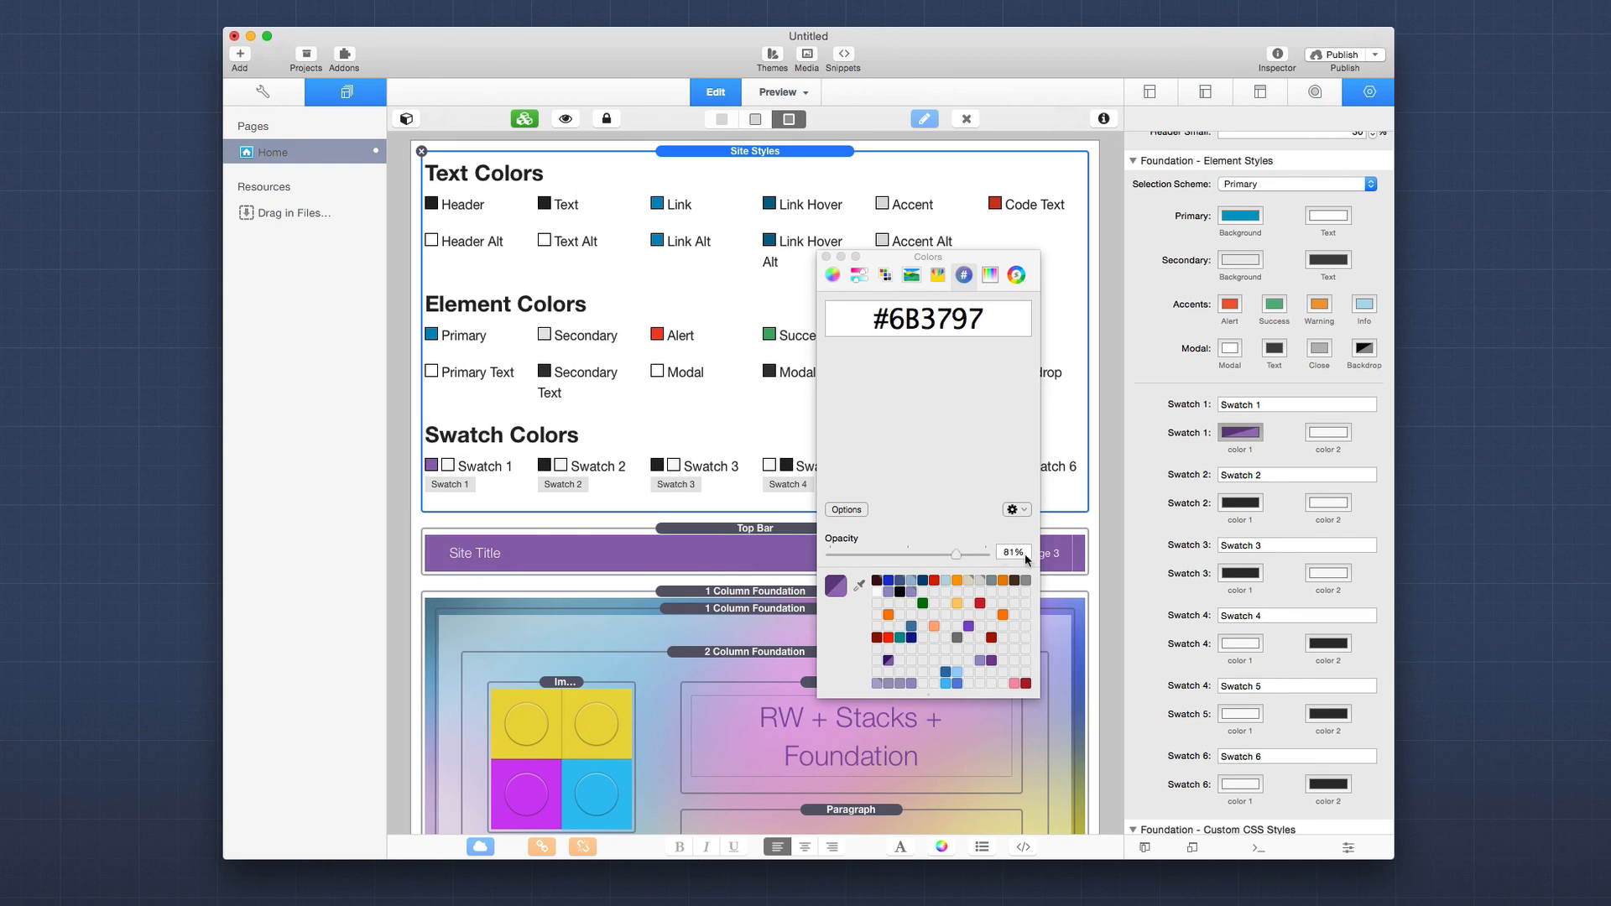
pyautogui.click(1006, 552)
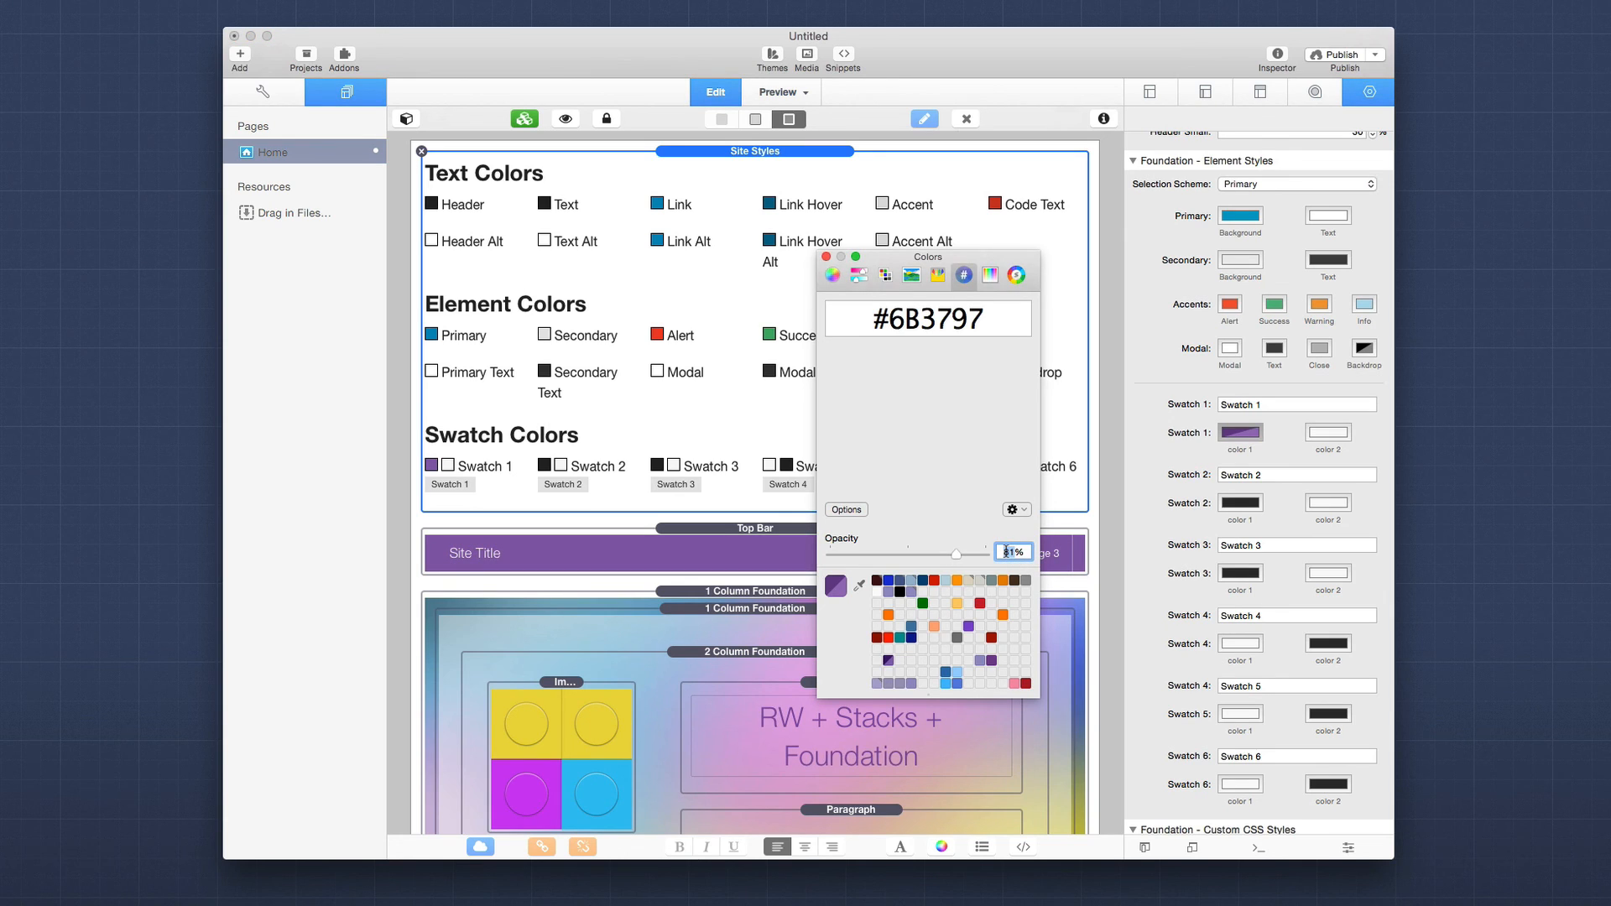
pyautogui.write('85')
pyautogui.press('Tab')
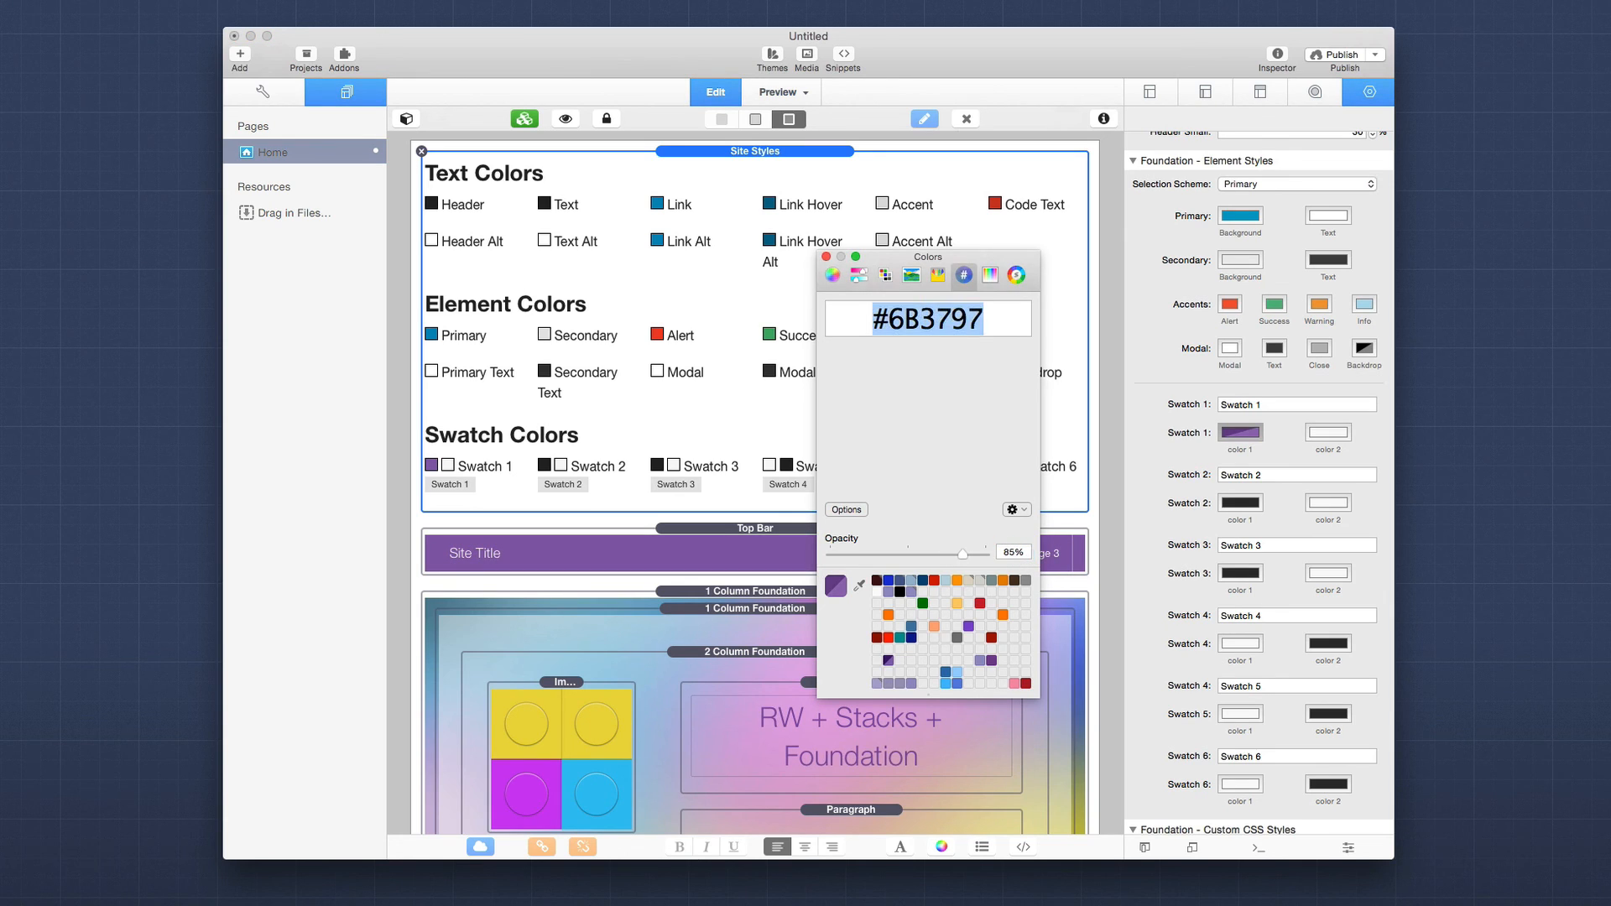
pyautogui.click(826, 256)
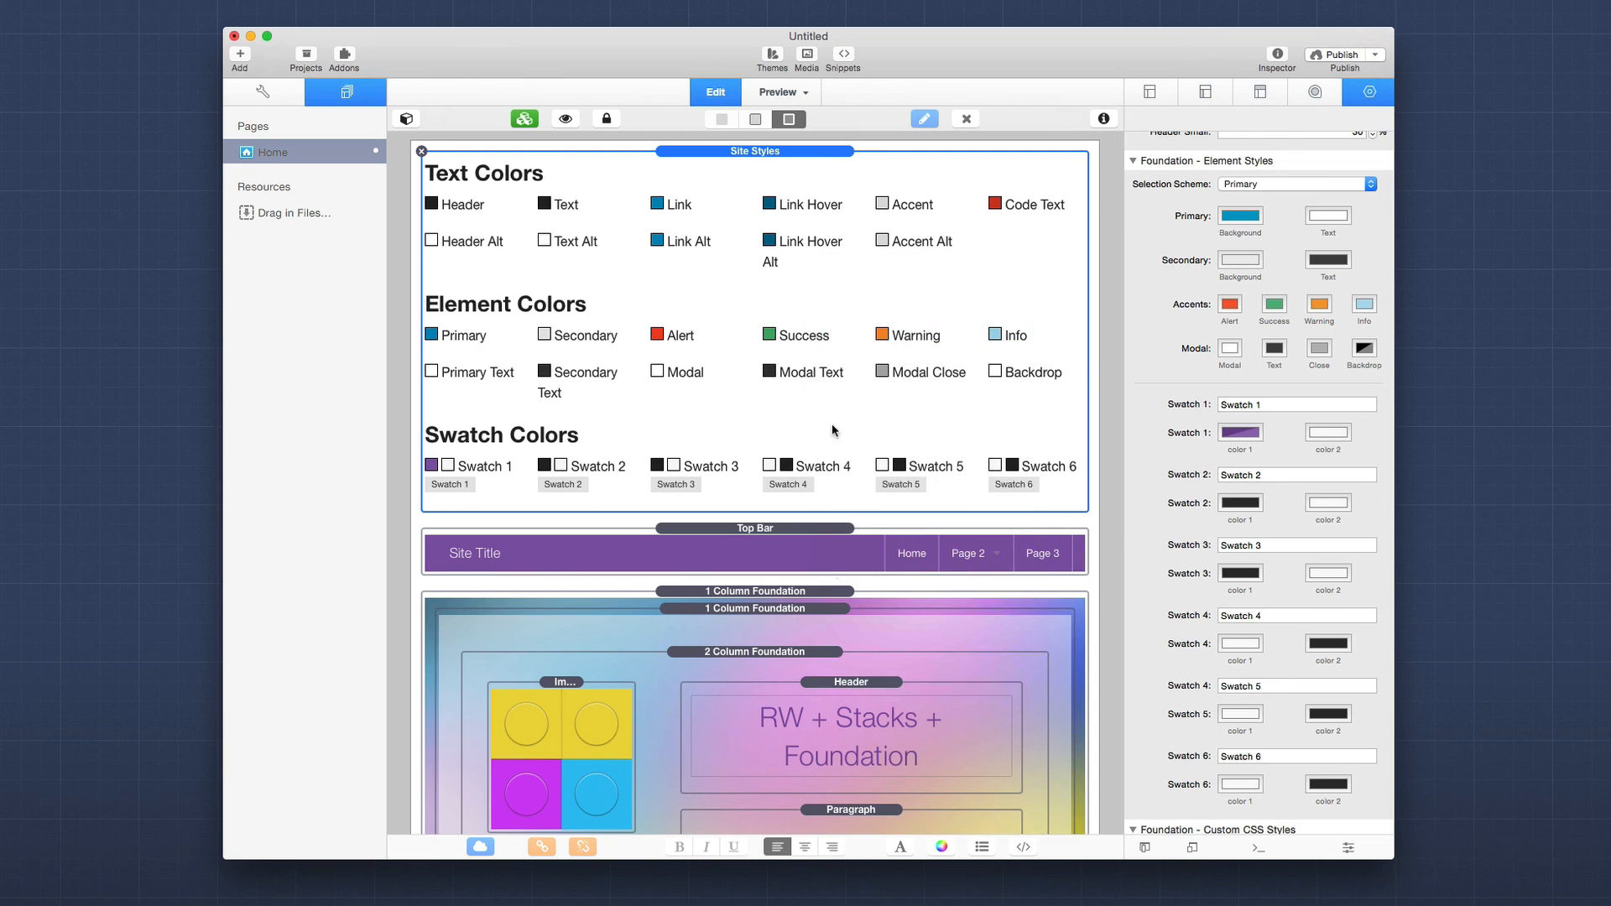
# Preview the Home page and review it from the top bar and banner down to the closing panel.
pyautogui.scroll(-5, 813, 546)
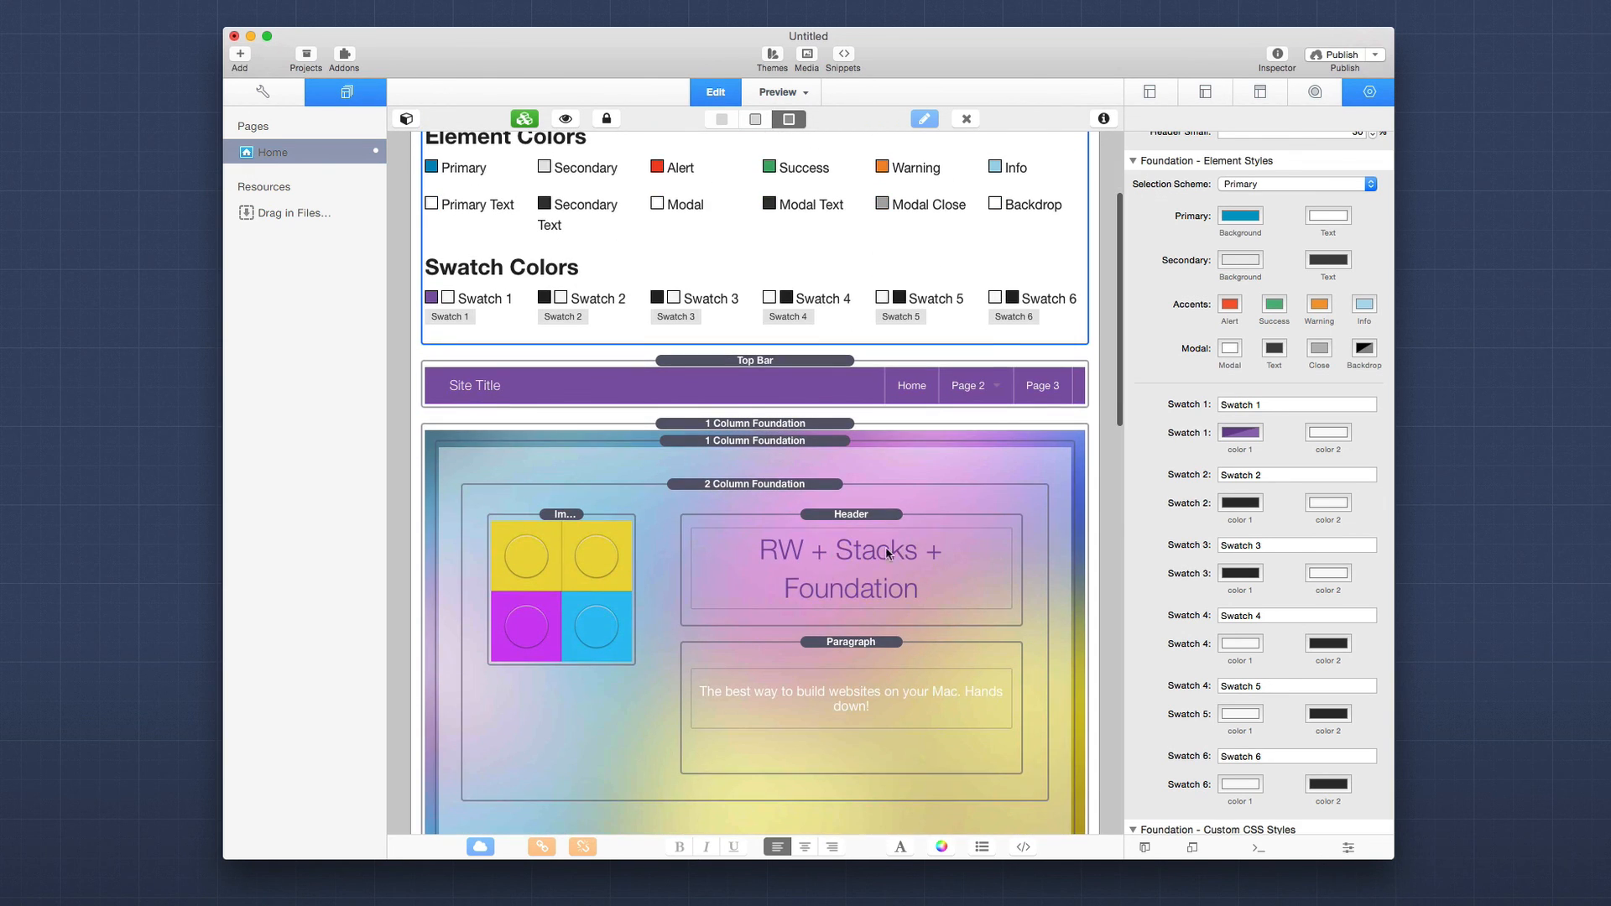
pyautogui.scroll(-15, 835, 587)
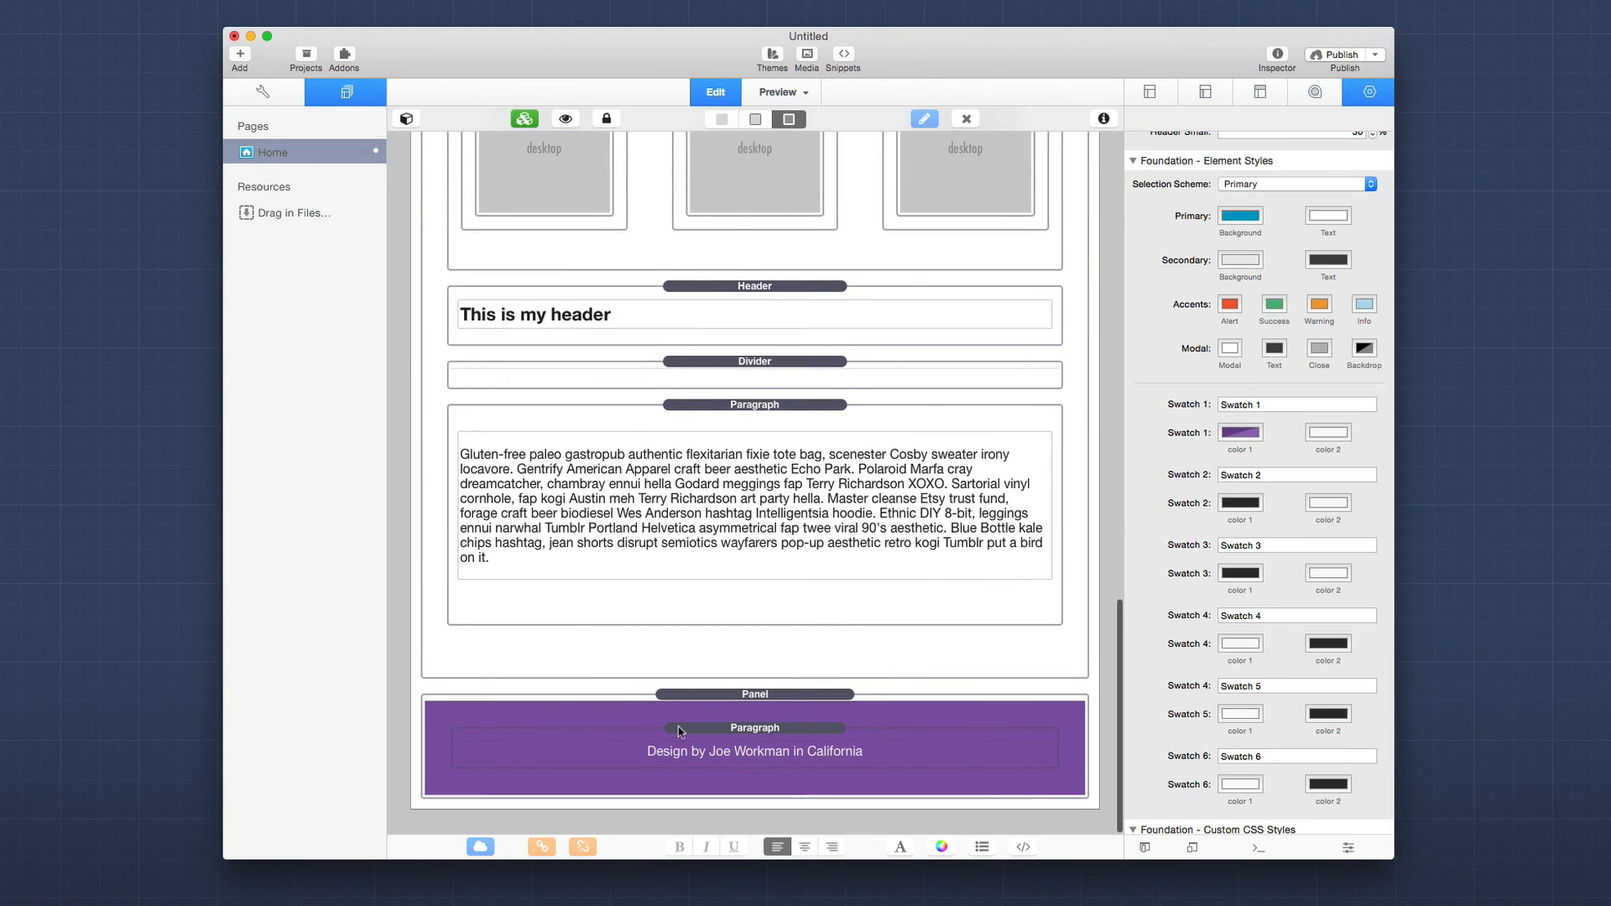
pyautogui.press('super+r')
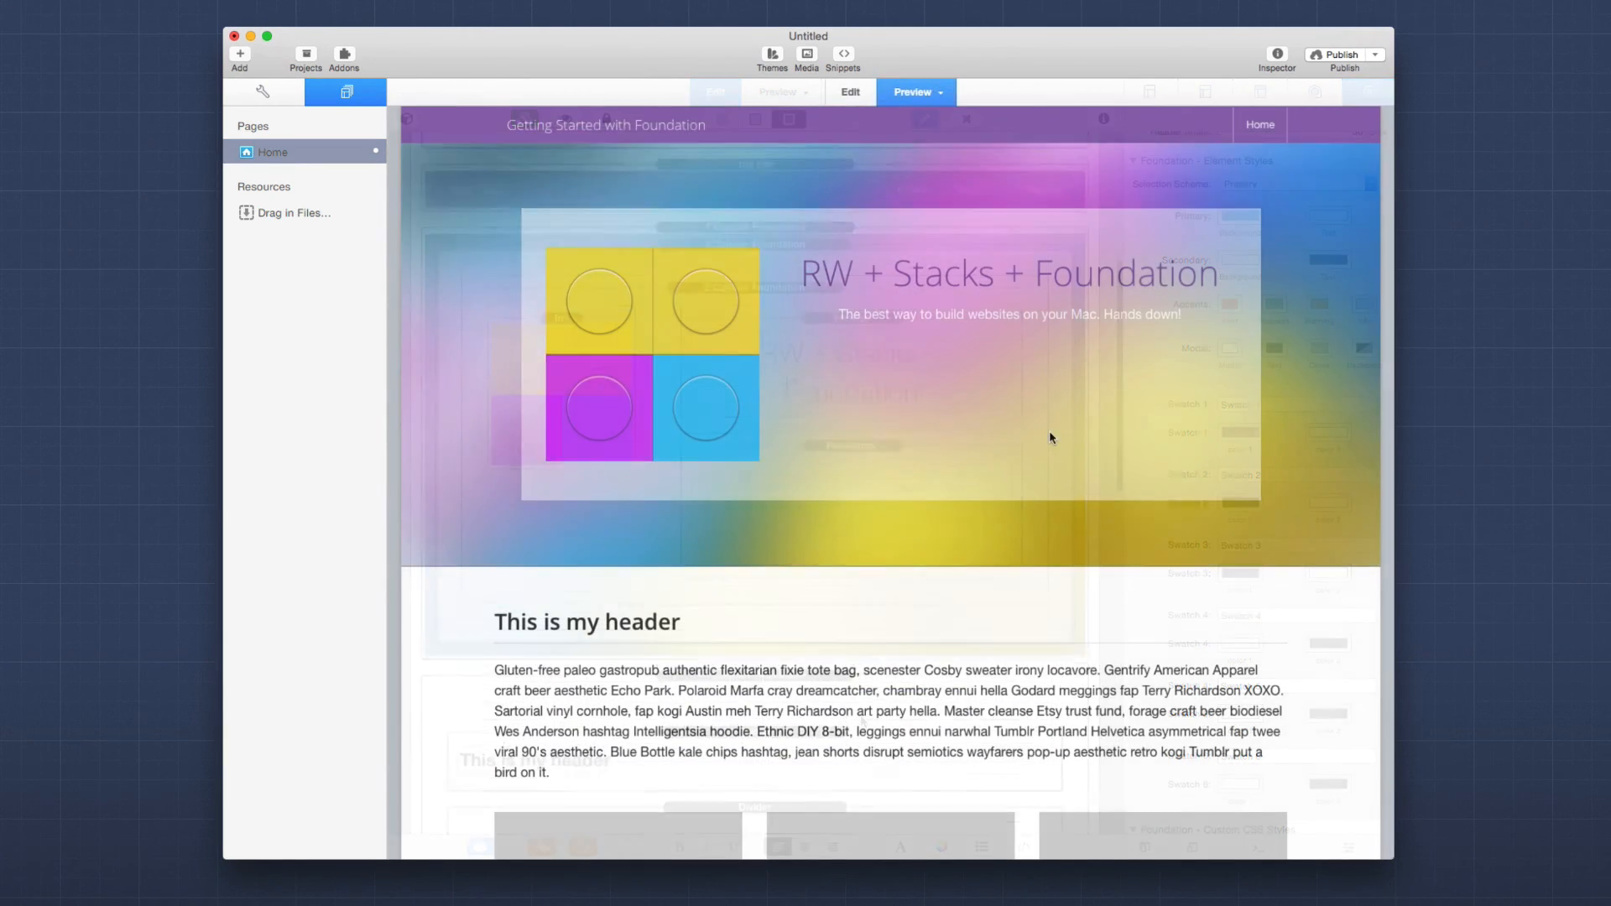
pyautogui.scroll(-10, 1049, 438)
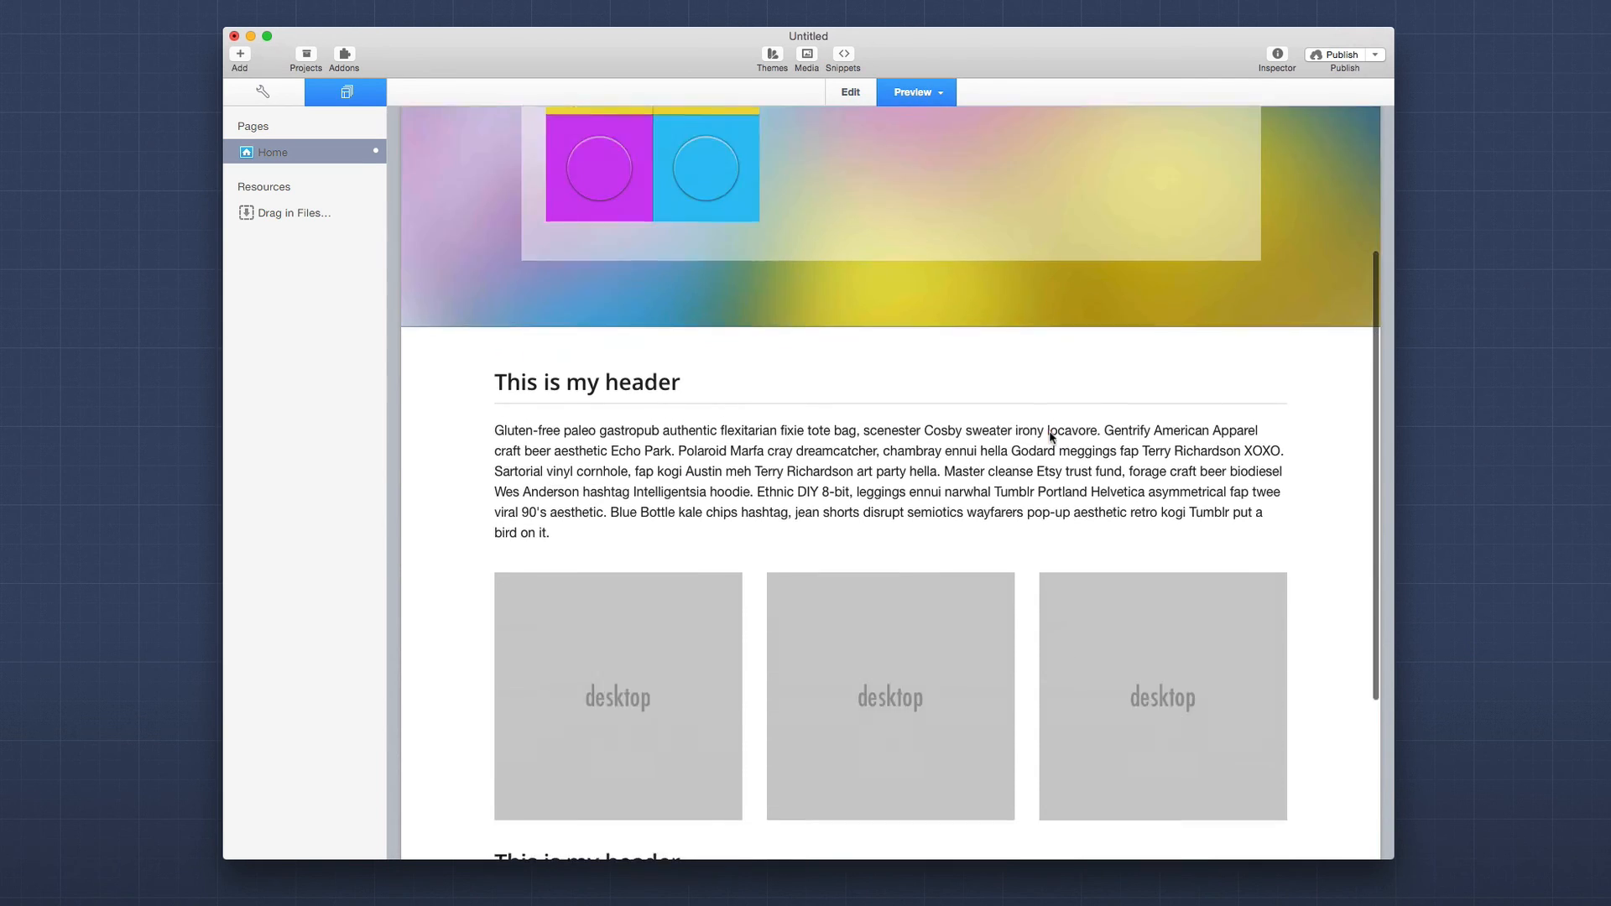
pyautogui.scroll(1, 1049, 435)
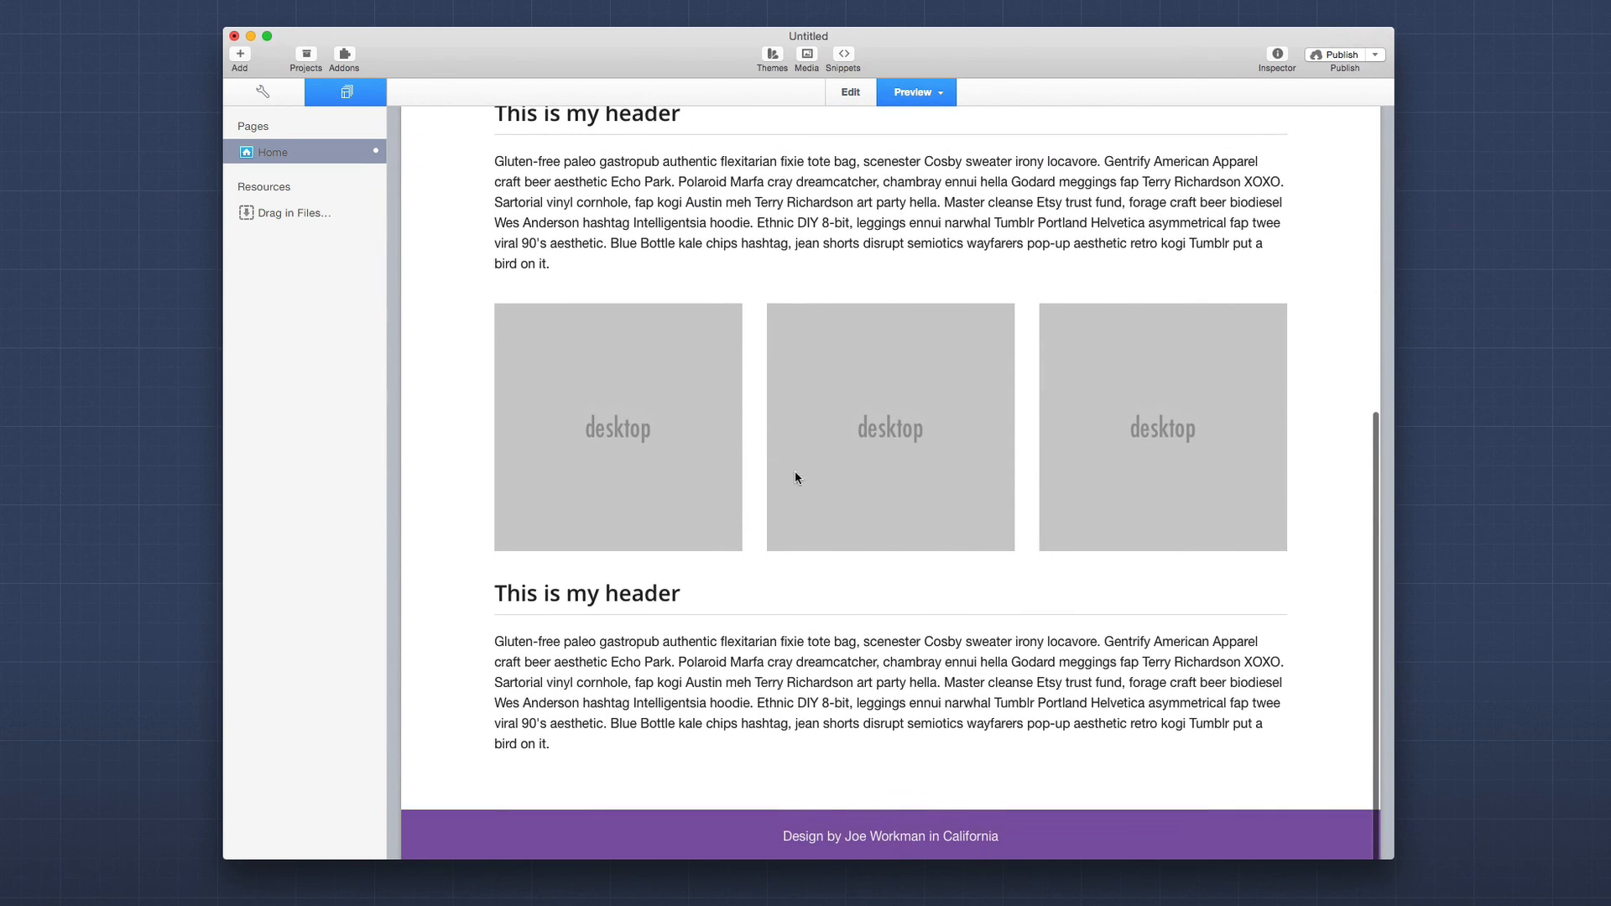
pyautogui.scroll(5, 753, 512)
pyautogui.scroll(5, 753, 509)
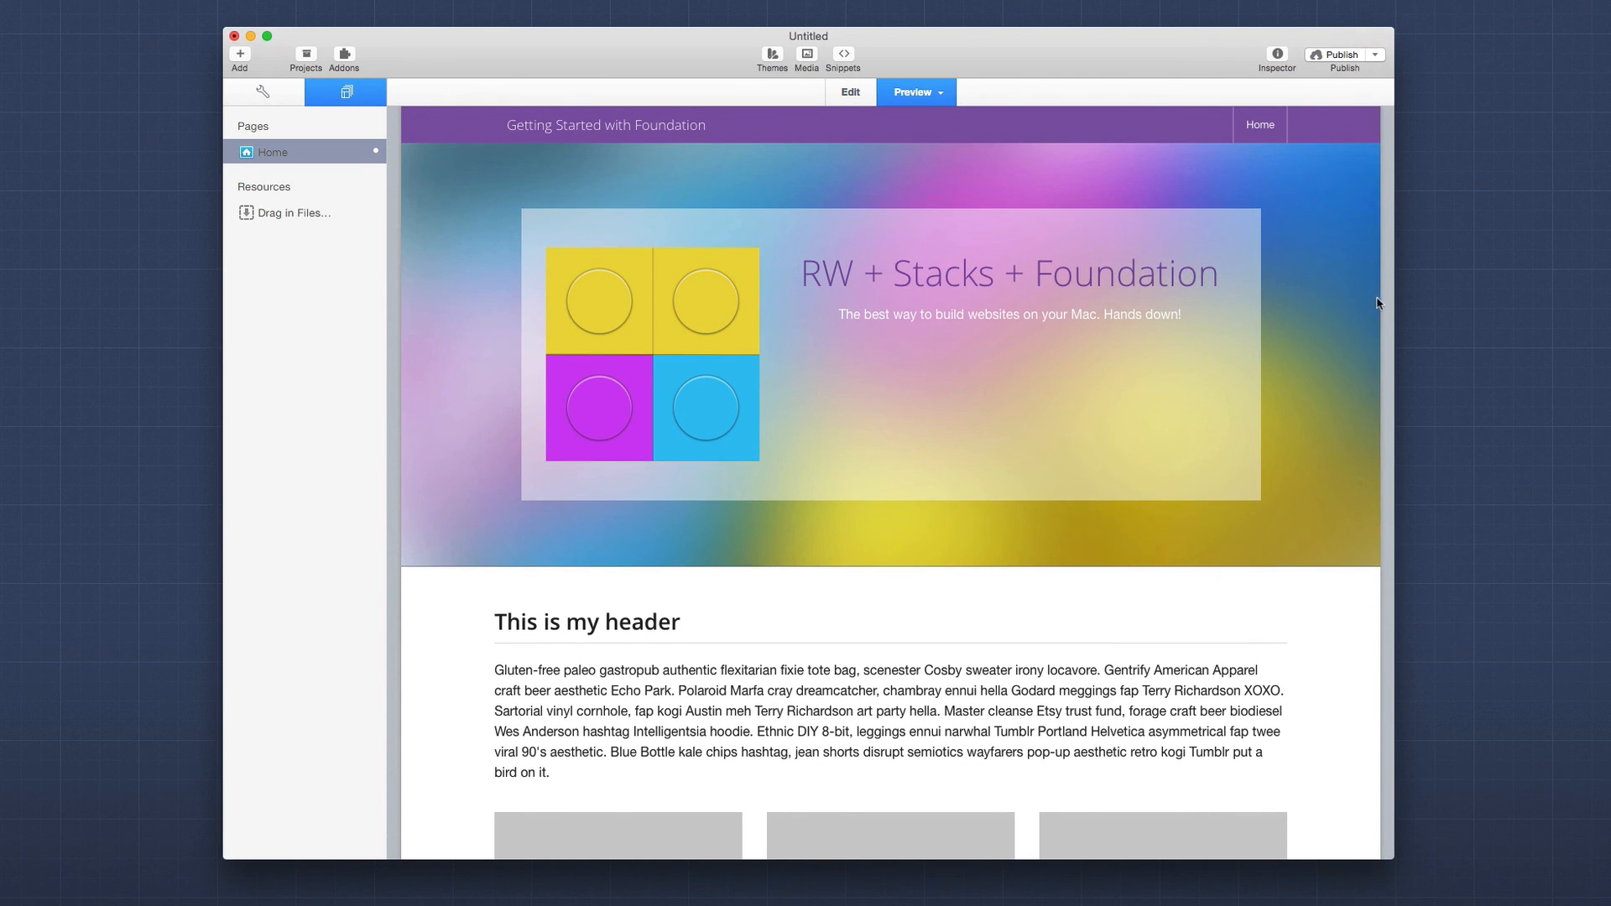
# Narrow and widen the previewed page to examine how the banner and three-image row respond.
pyautogui.moveTo(1381, 300); pyautogui.dragTo(1172, 292)
pyautogui.moveTo(1089, 285); pyautogui.dragTo(1303, 335)
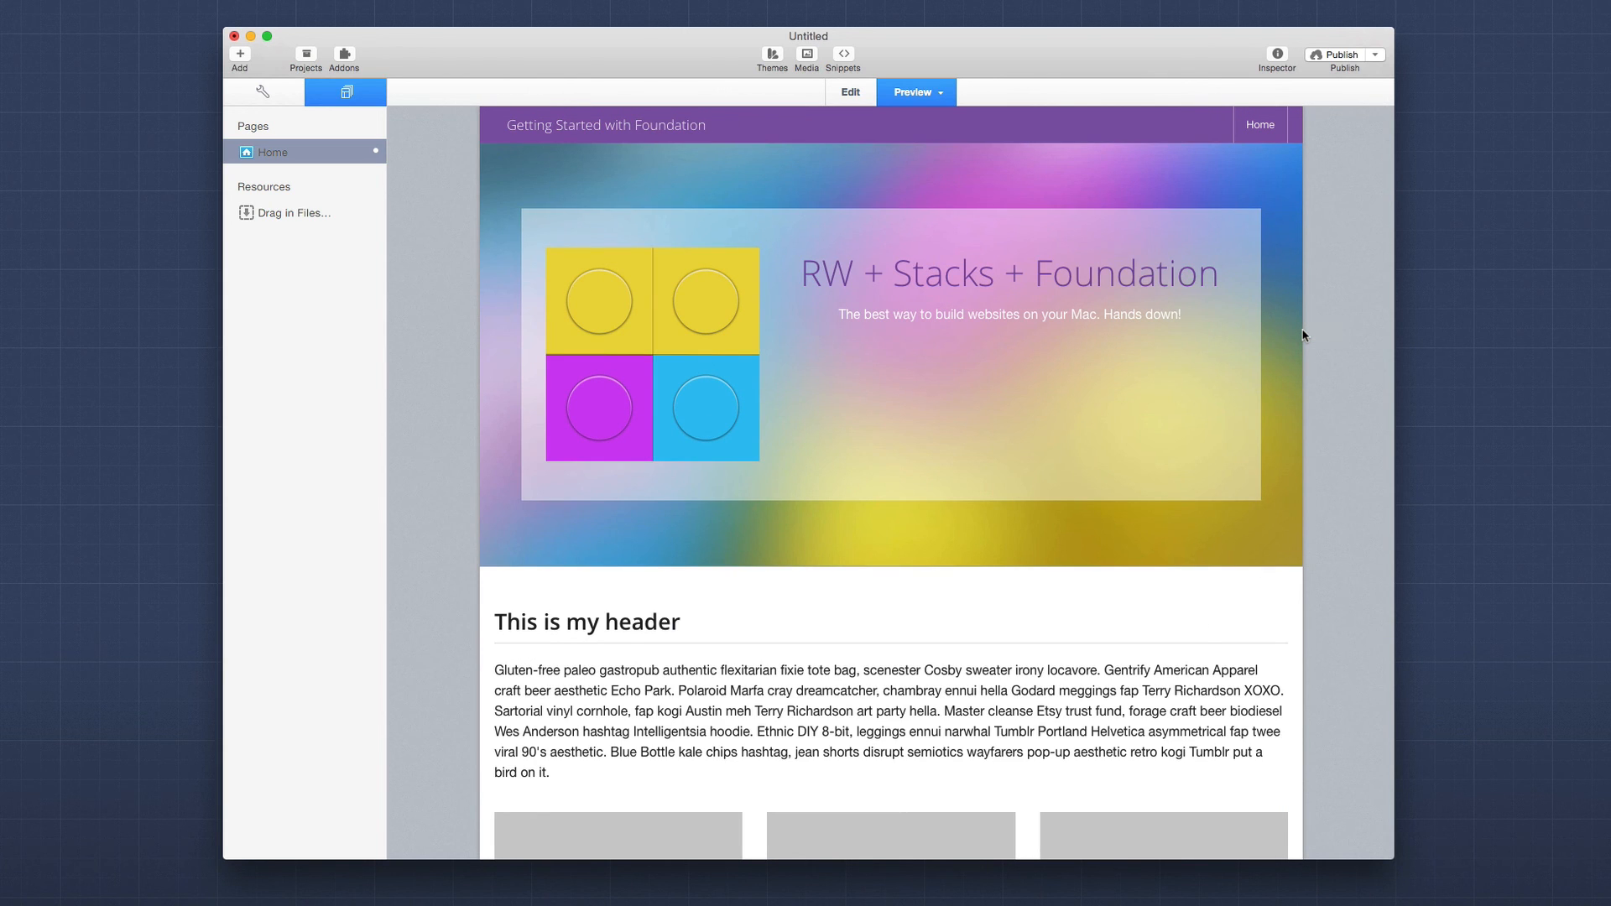
pyautogui.scroll(-10, 1111, 545)
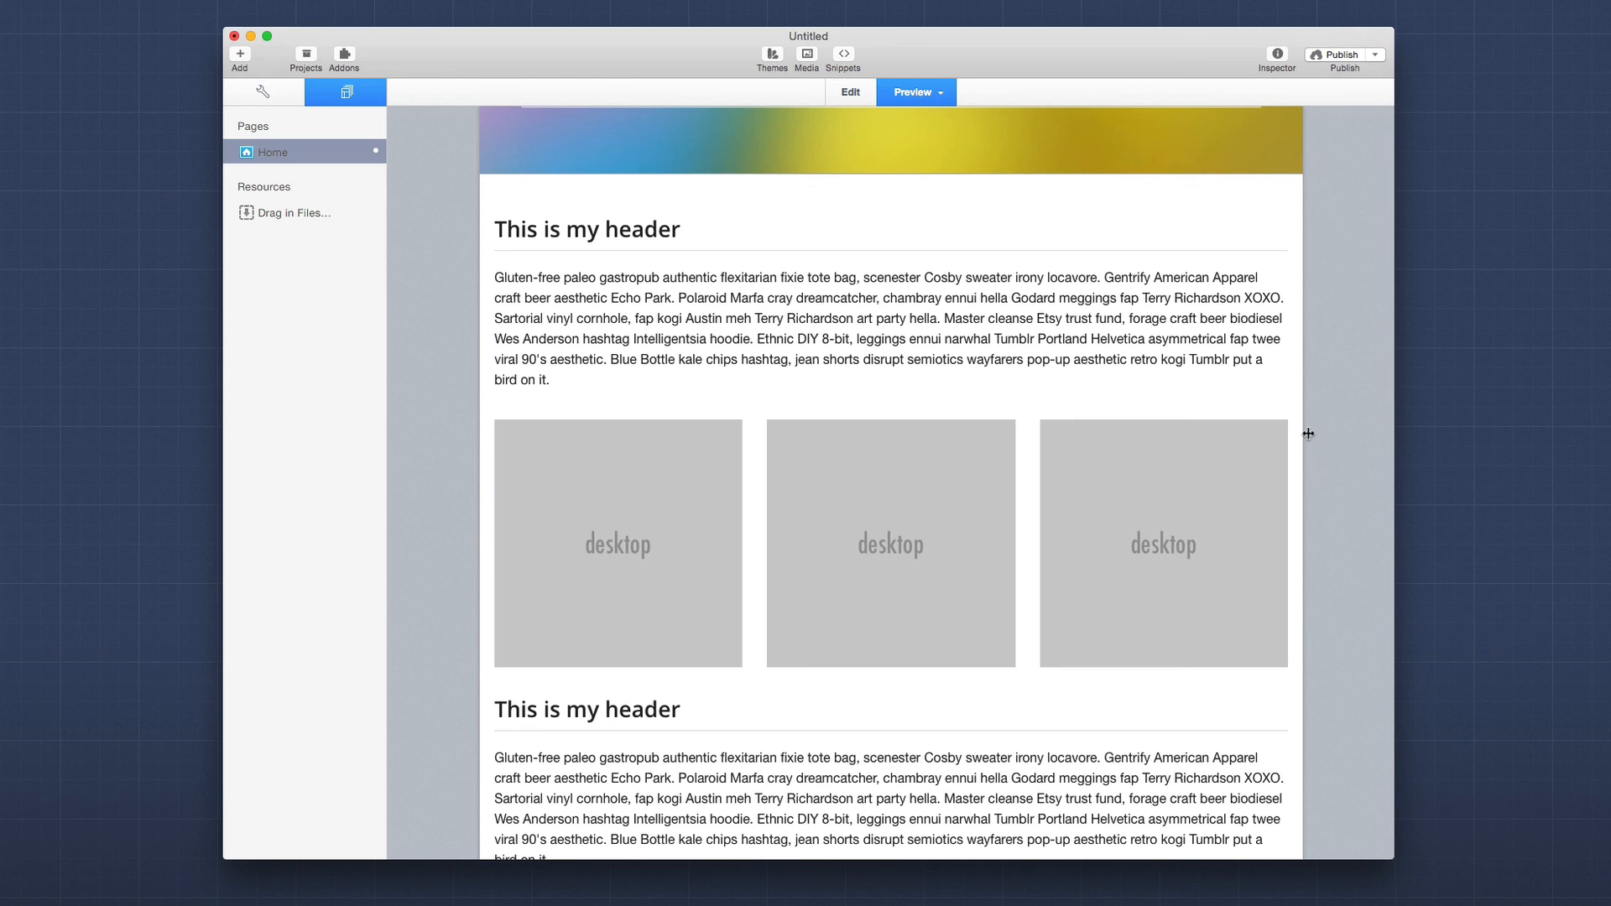
pyautogui.moveTo(1308, 434); pyautogui.dragTo(1362, 436)
pyautogui.scroll(-5, 1156, 518)
pyautogui.scroll(10, 1156, 518)
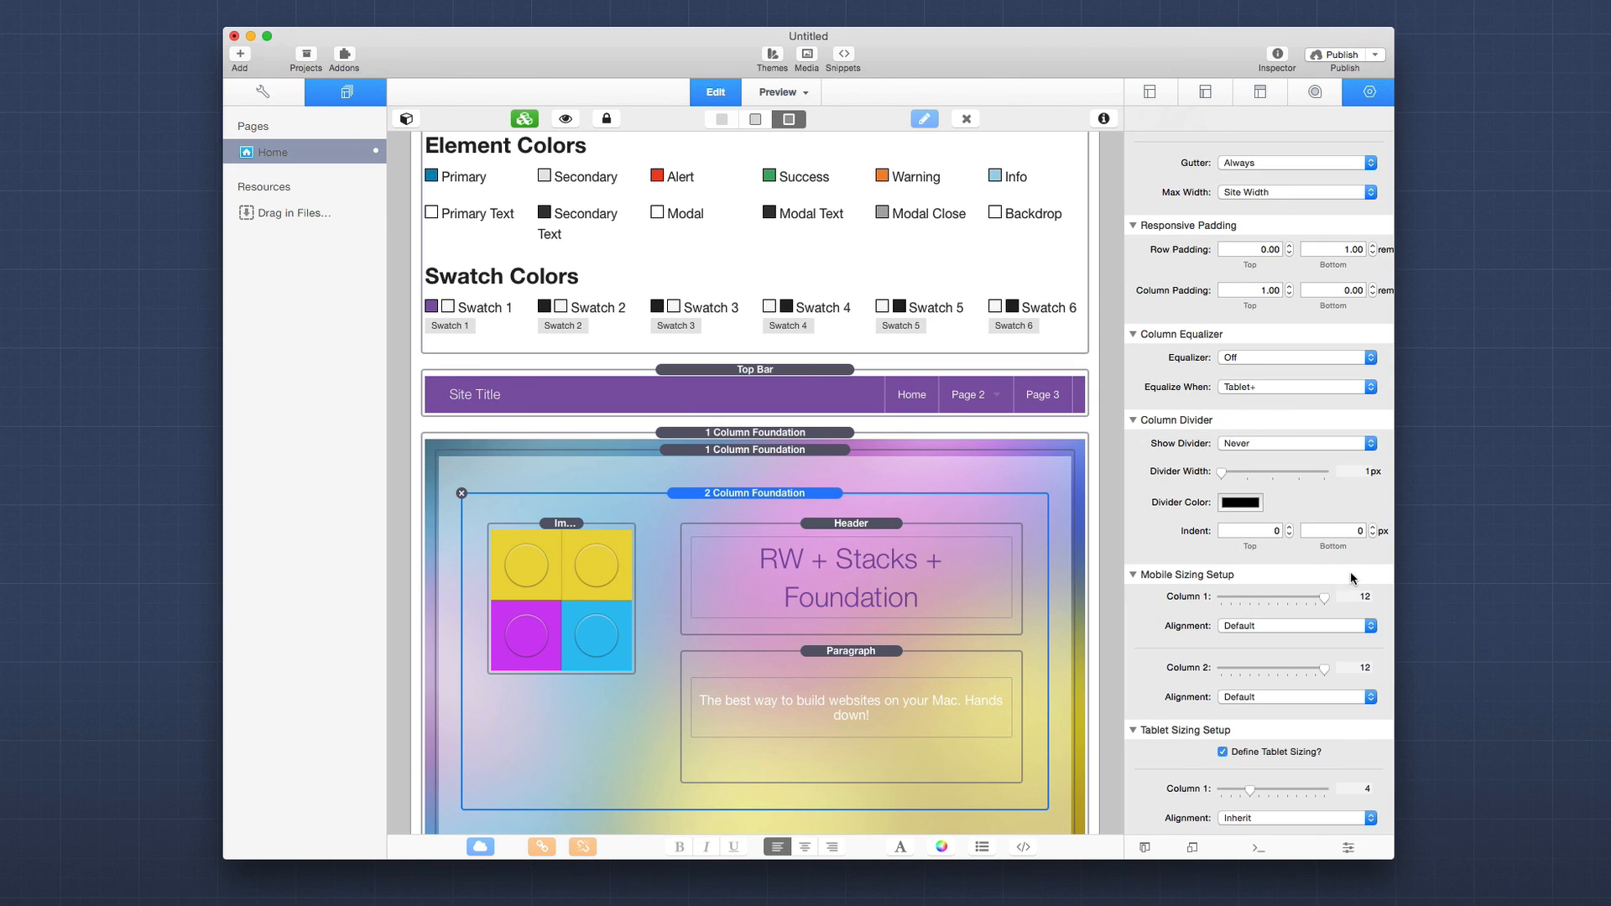
# Set the Column Equalizer of the banner's 2 Column Foundation to Equalize, applied on Tablet+.
pyautogui.click(1259, 360)
pyautogui.click(1278, 372)
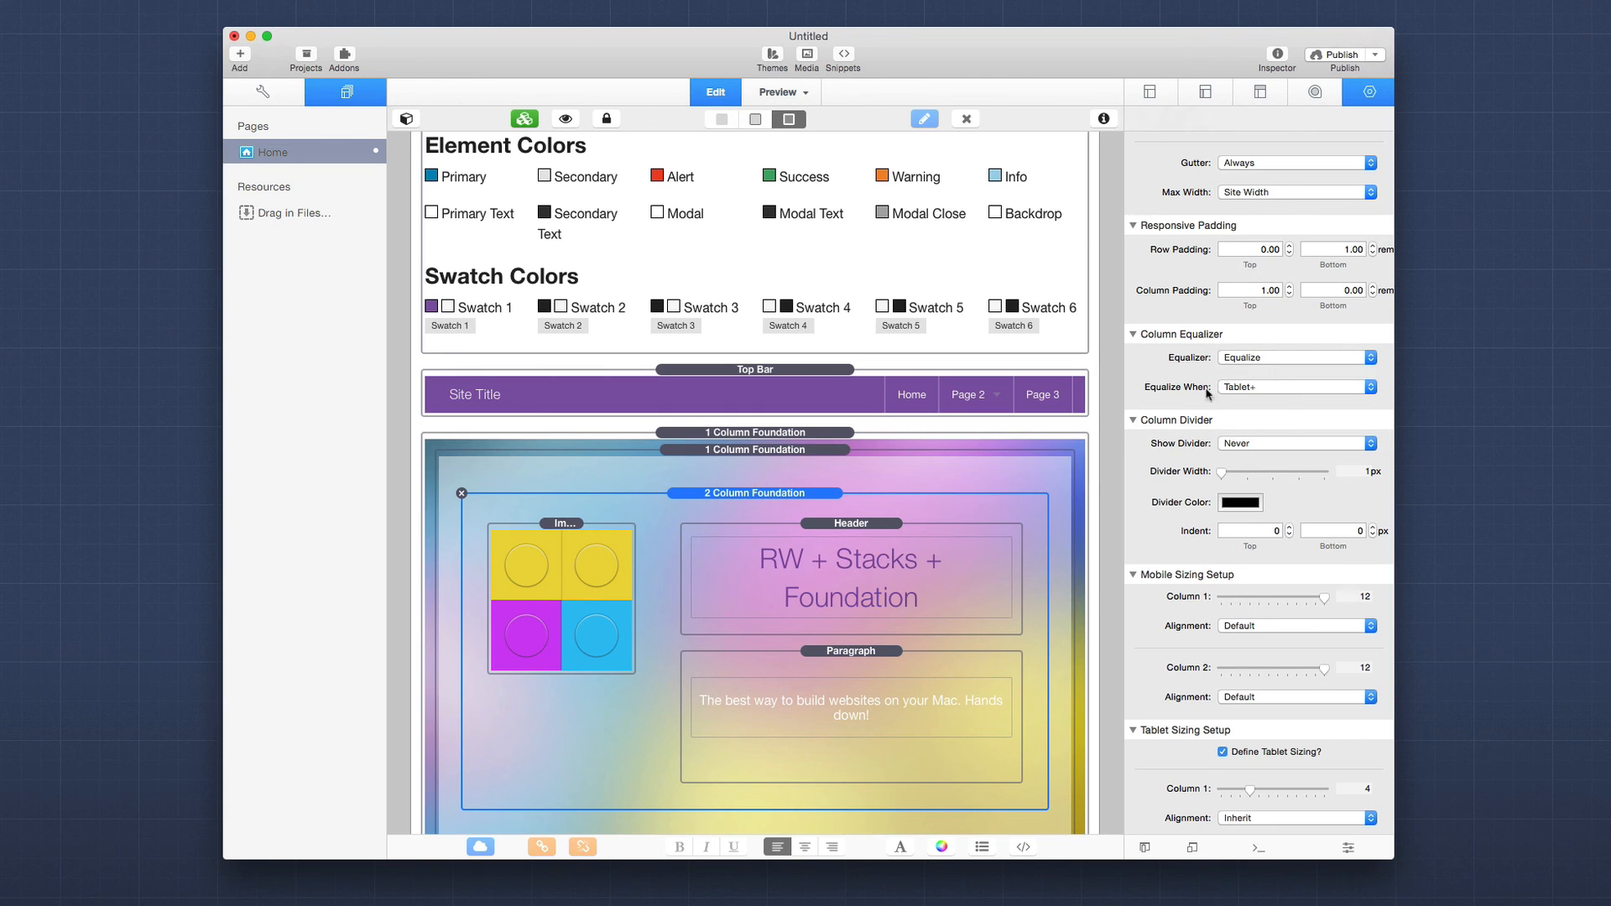
pyautogui.click(1275, 390)
pyautogui.click(1275, 389)
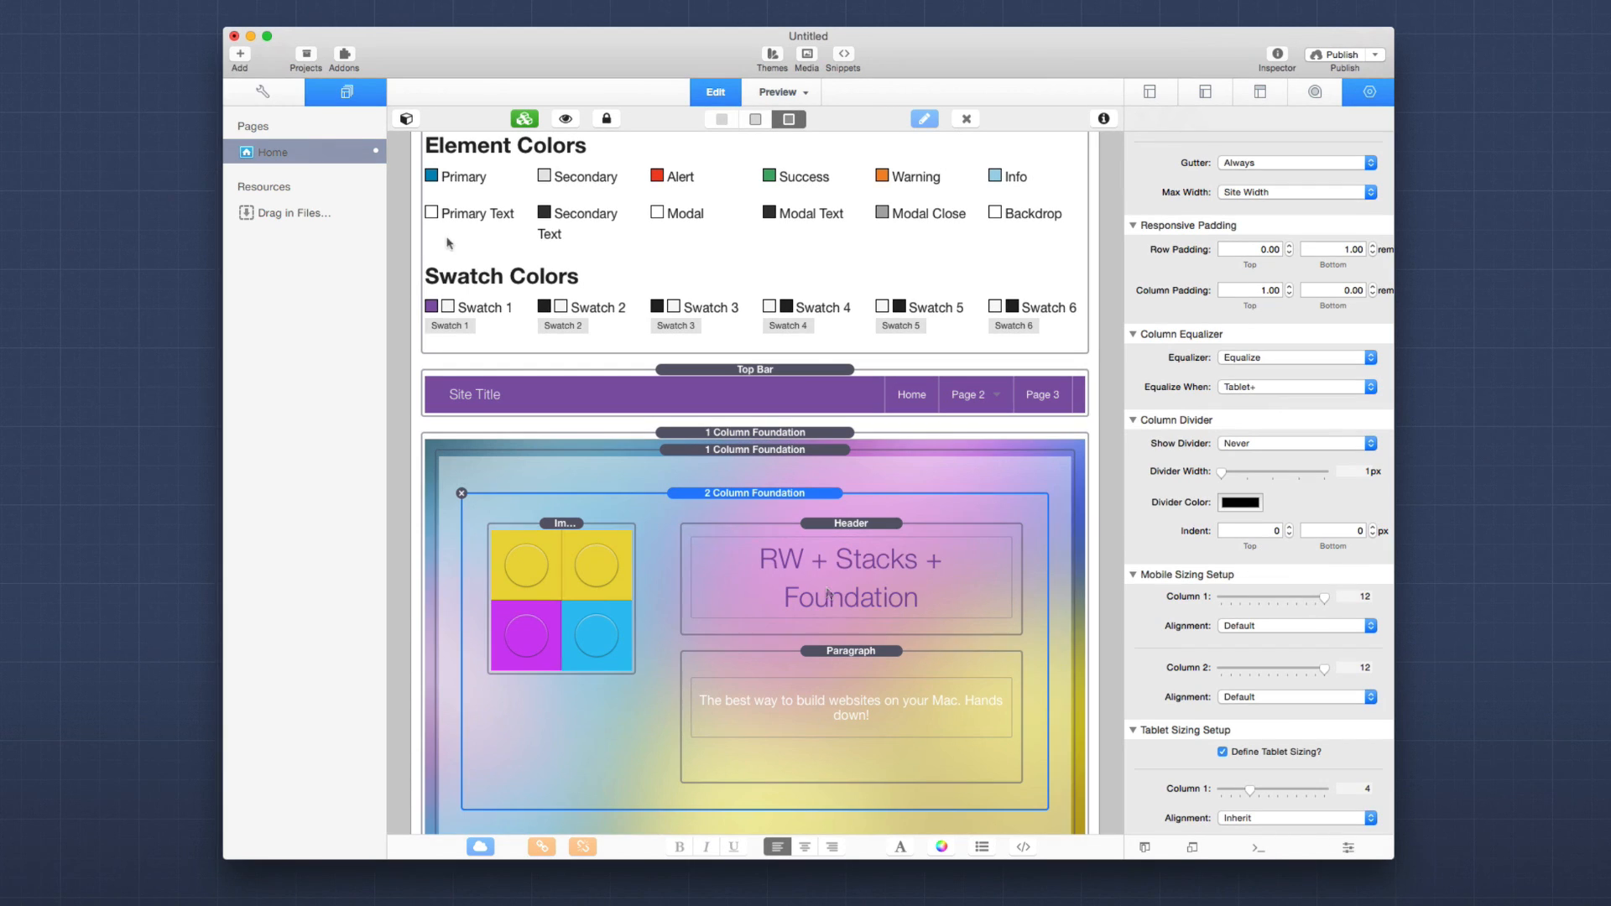
# Add the favorite Target stack above the banner's heading in the second column, and move the Header and Paragraph into it.
pyautogui.click(407, 119)
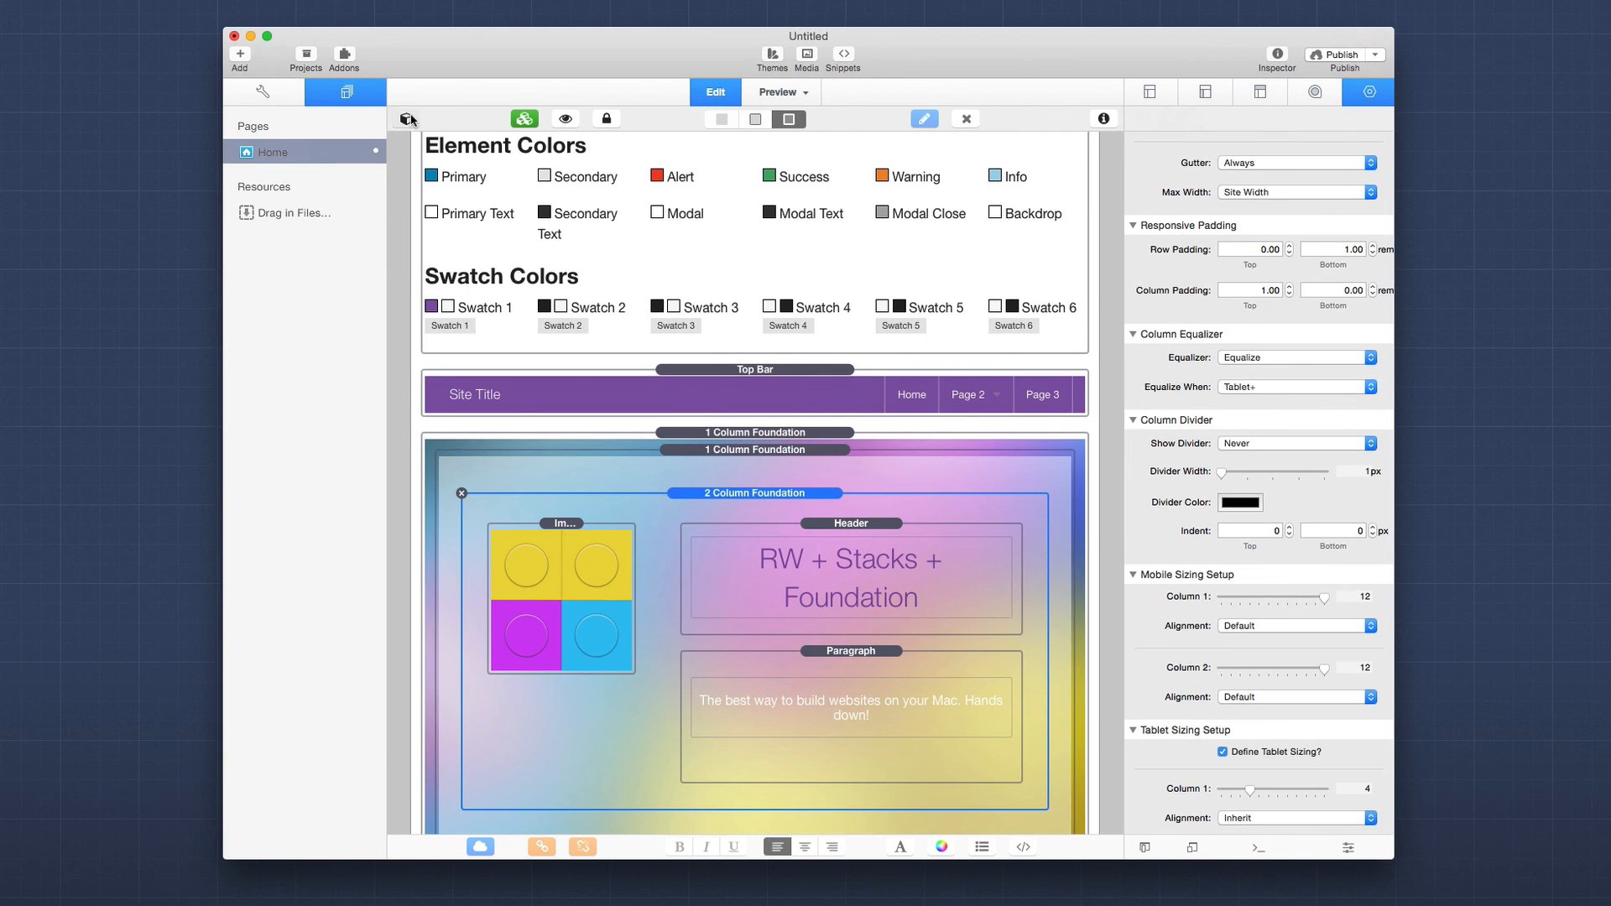
pyautogui.click(411, 345)
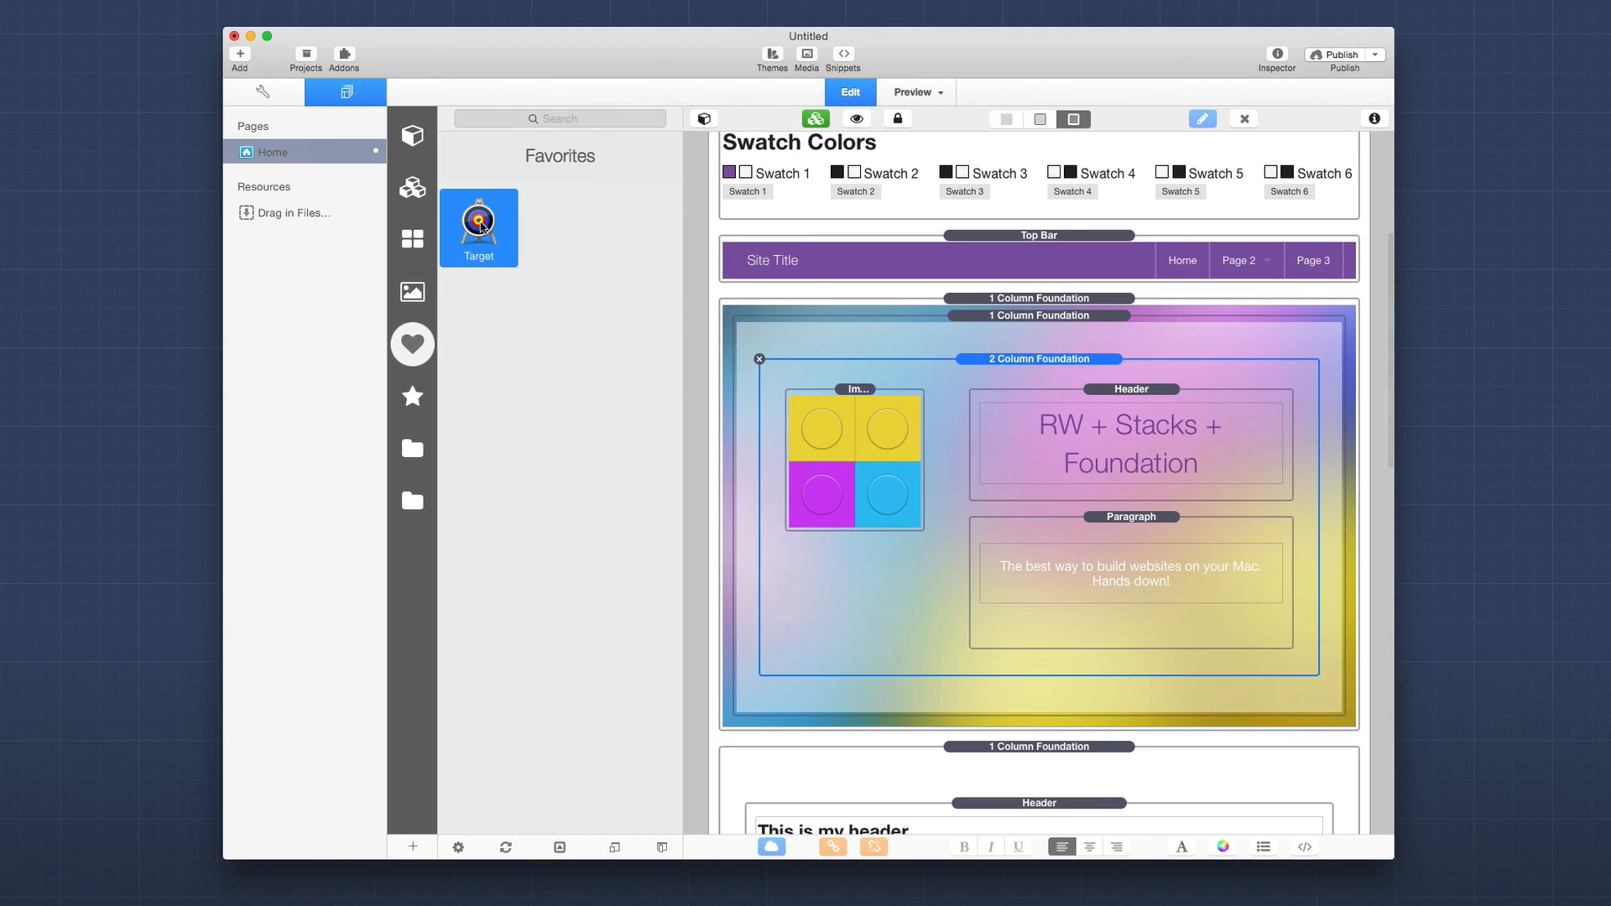
pyautogui.moveTo(478, 227); pyautogui.dragTo(1134, 404)
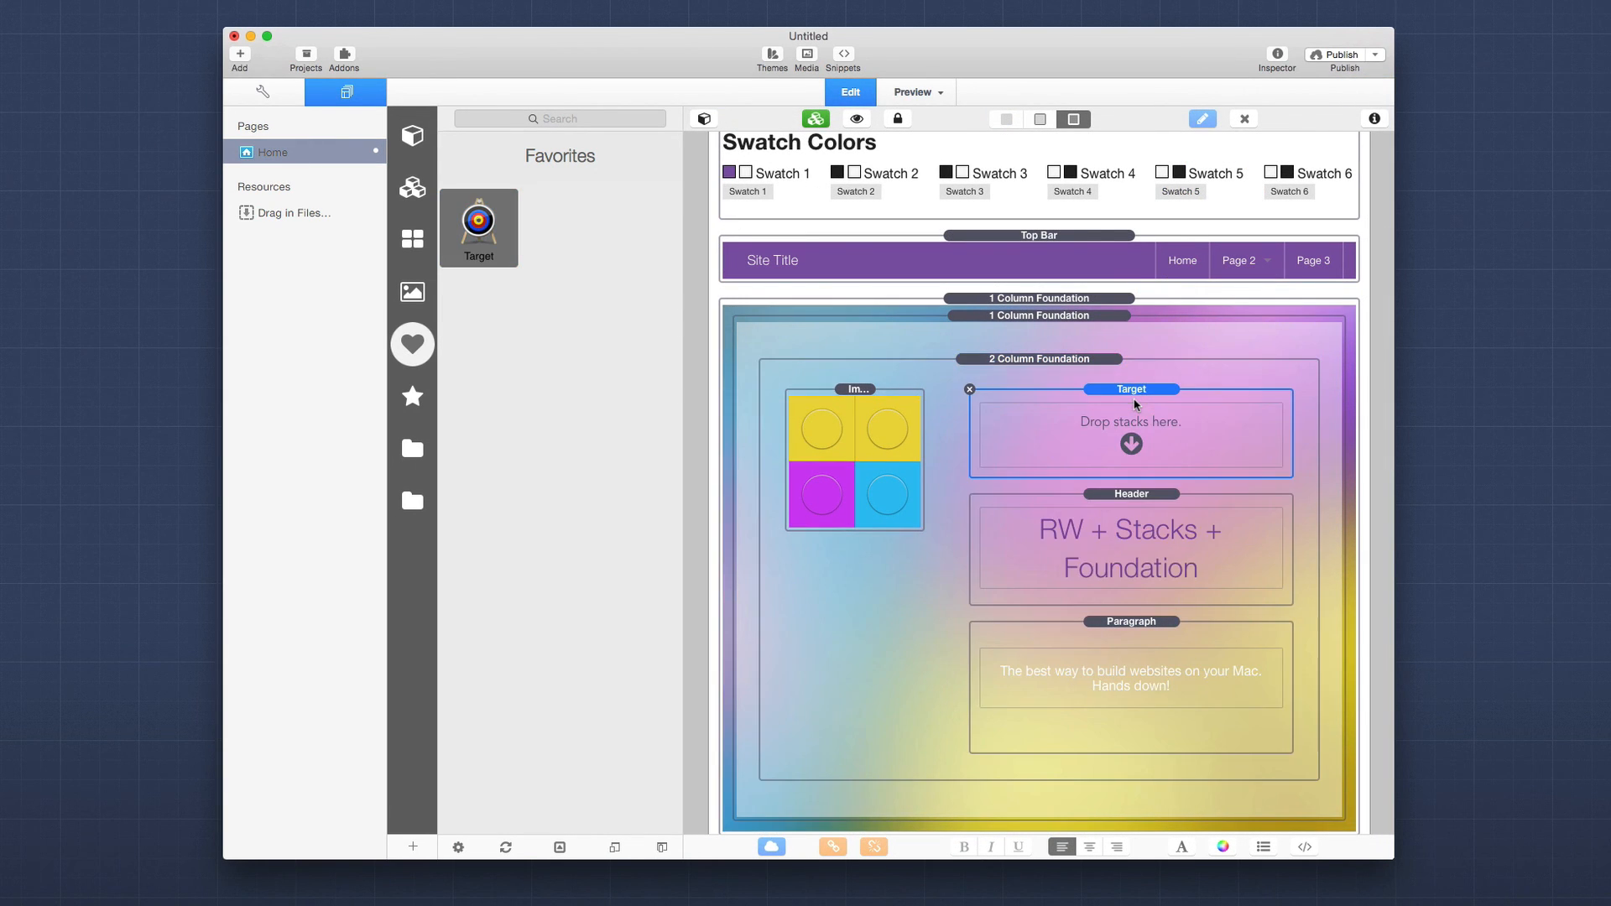
pyautogui.click(702, 126)
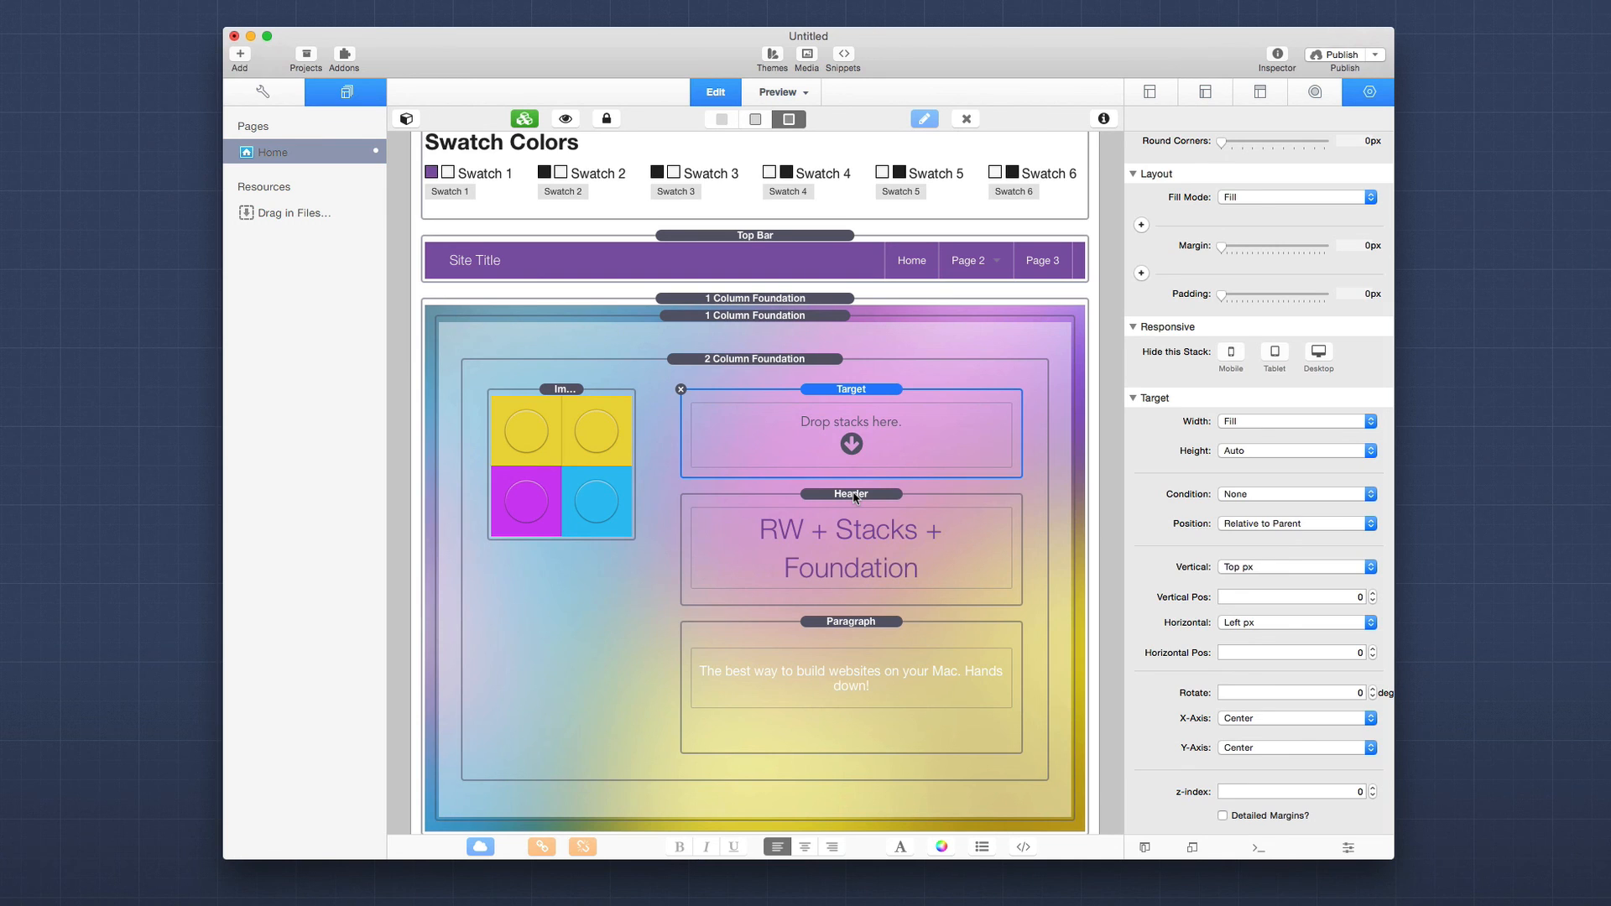
pyautogui.moveTo(854, 496); pyautogui.dragTo(855, 416)
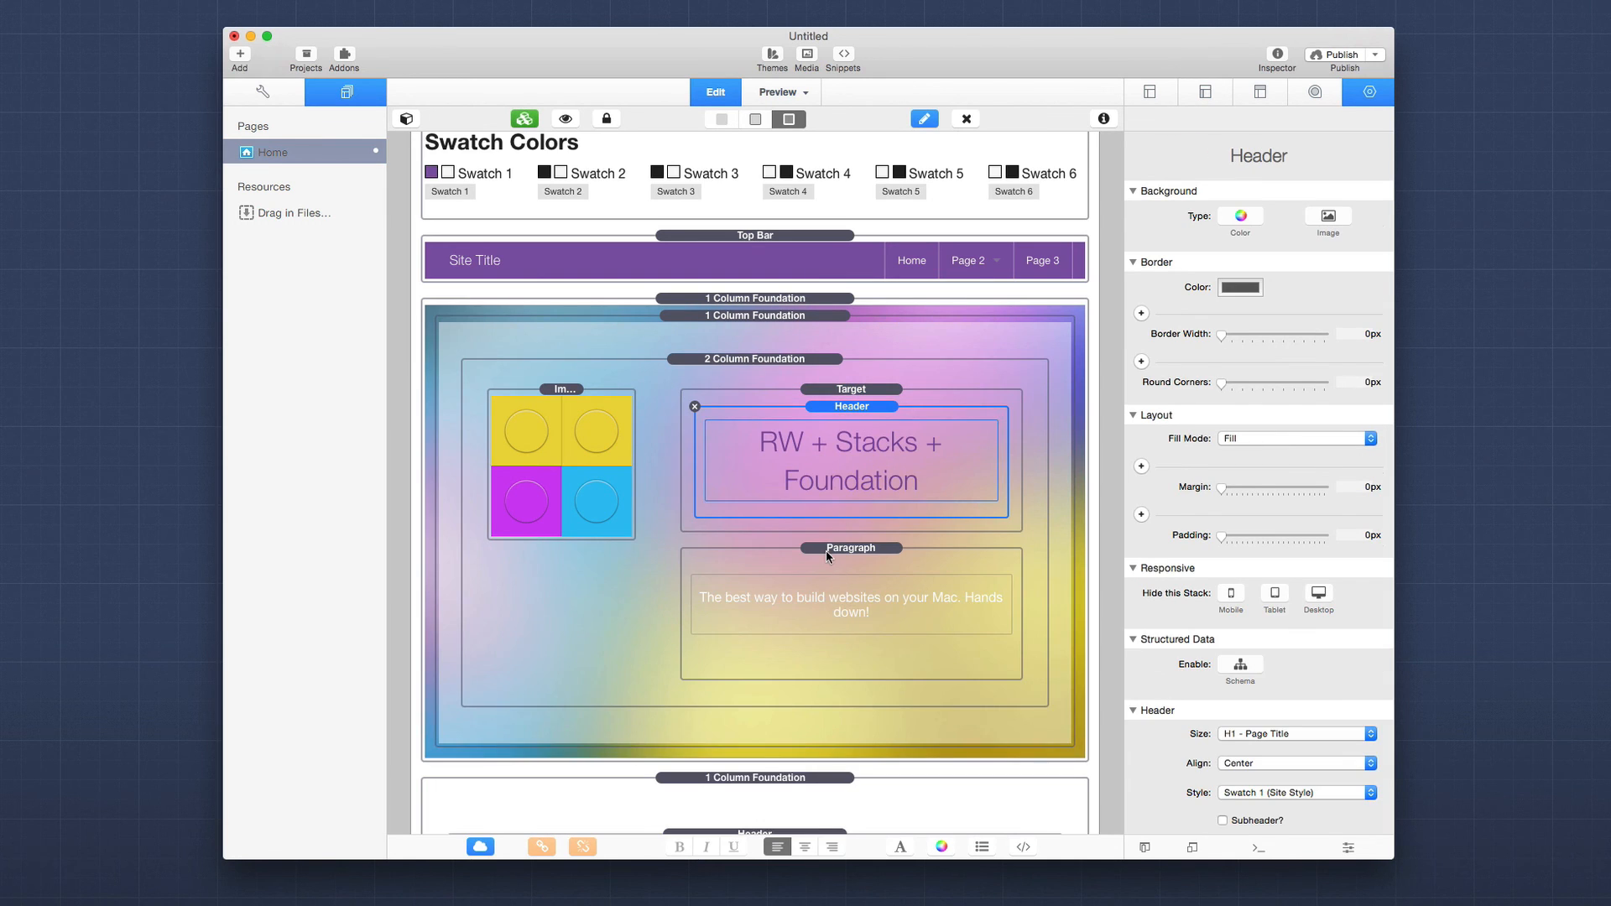
pyautogui.moveTo(826, 550); pyautogui.dragTo(842, 521)
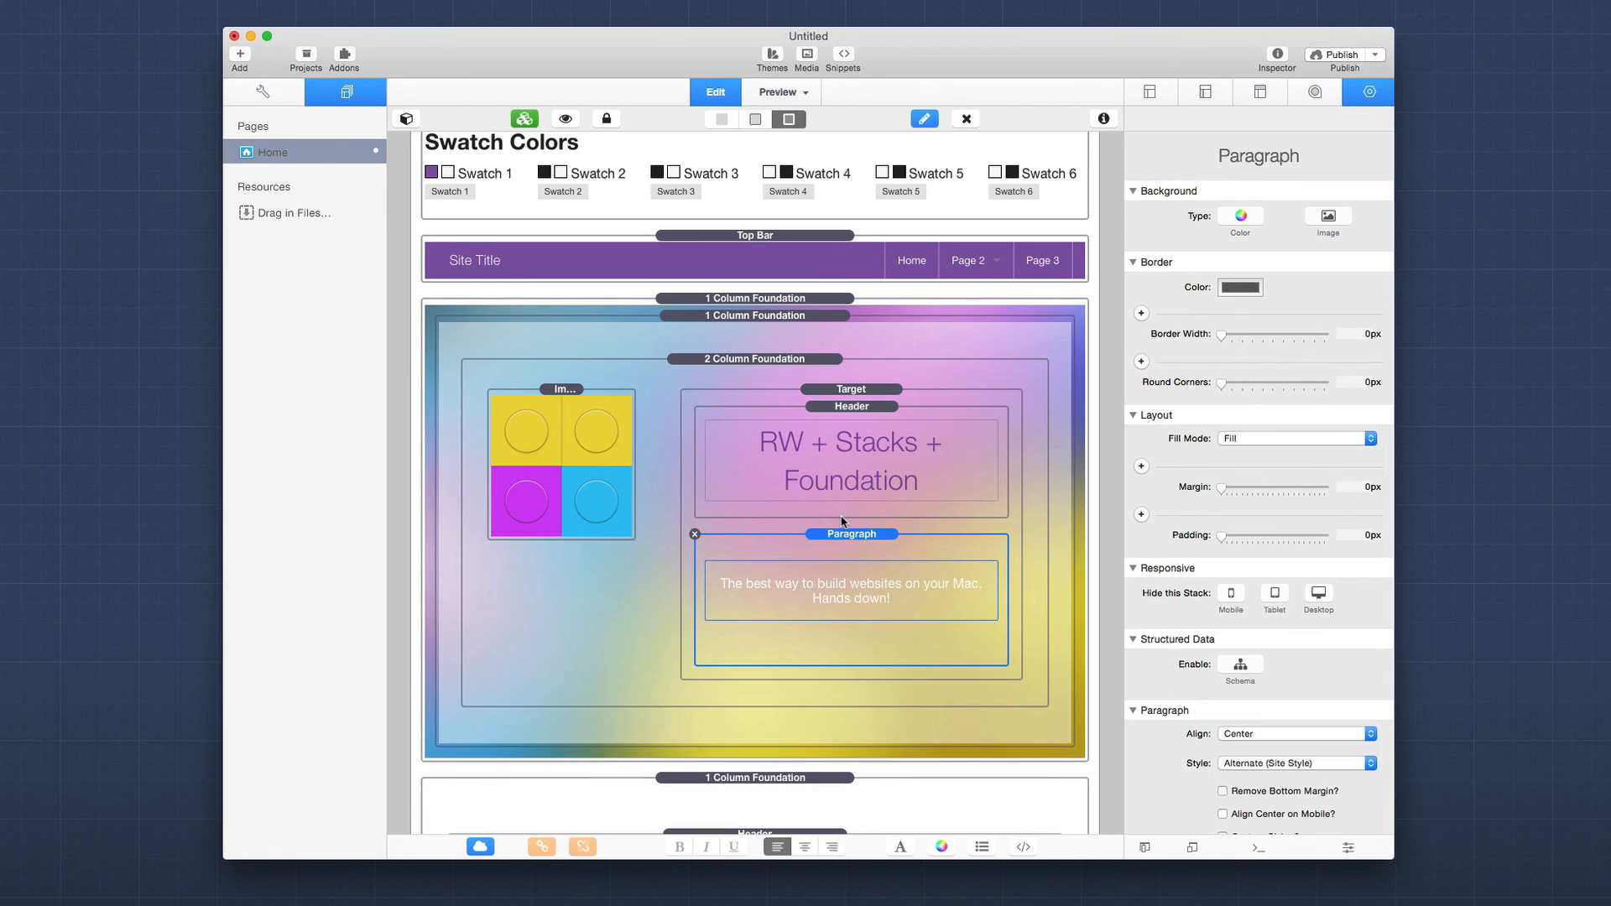
# Set the Target stack's vertical placement to Centered.
pyautogui.click(849, 399)
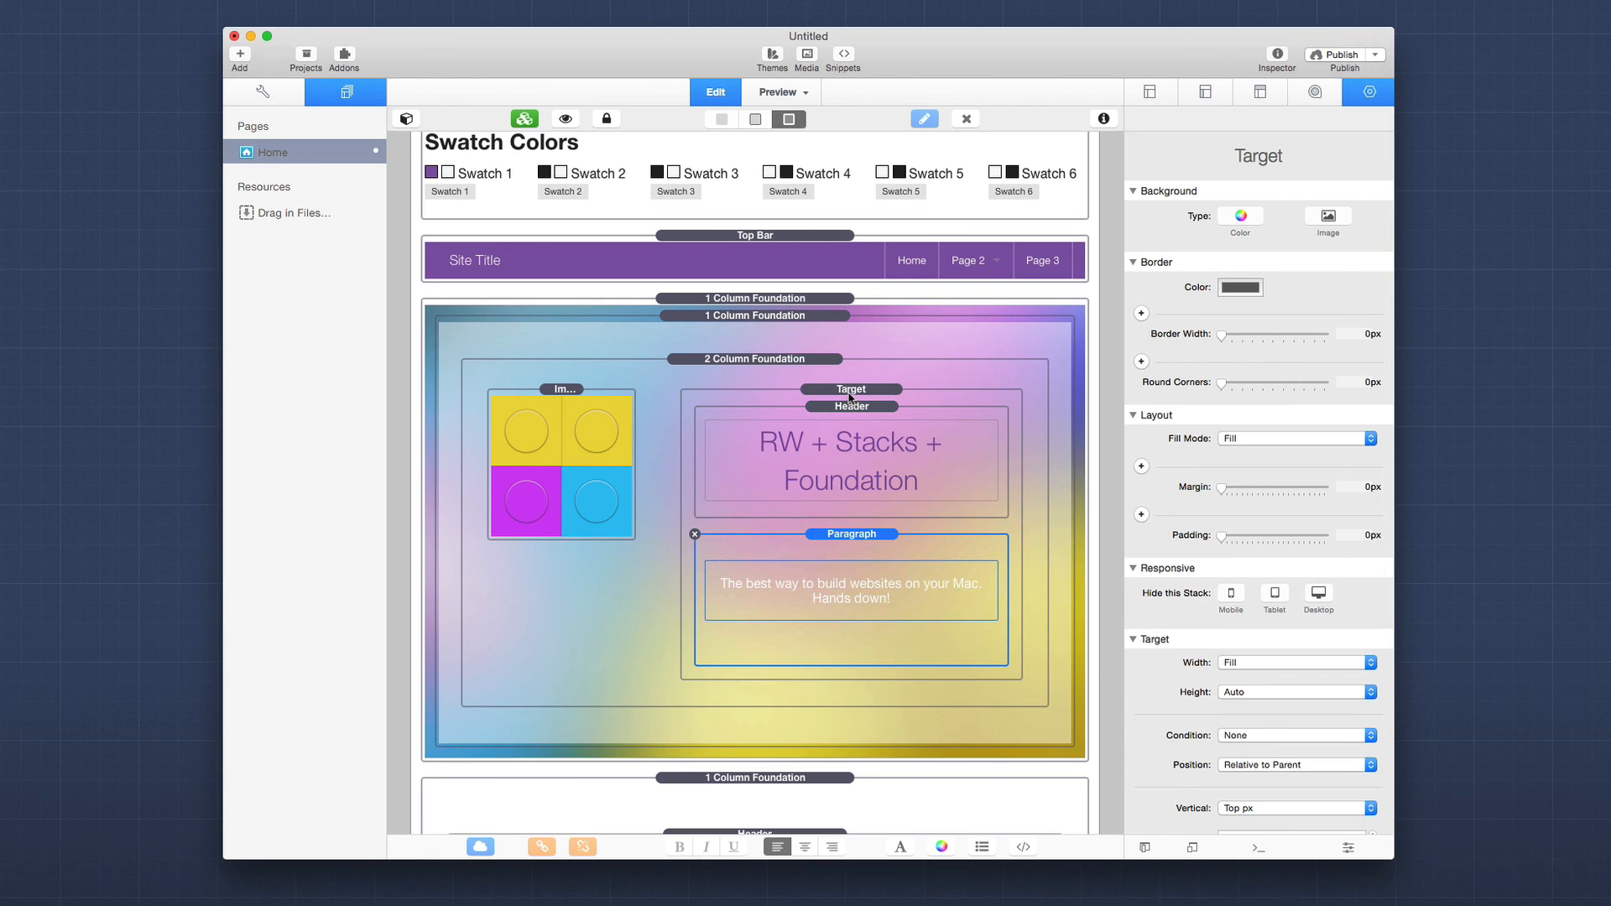
pyautogui.scroll(-5, 1196, 665)
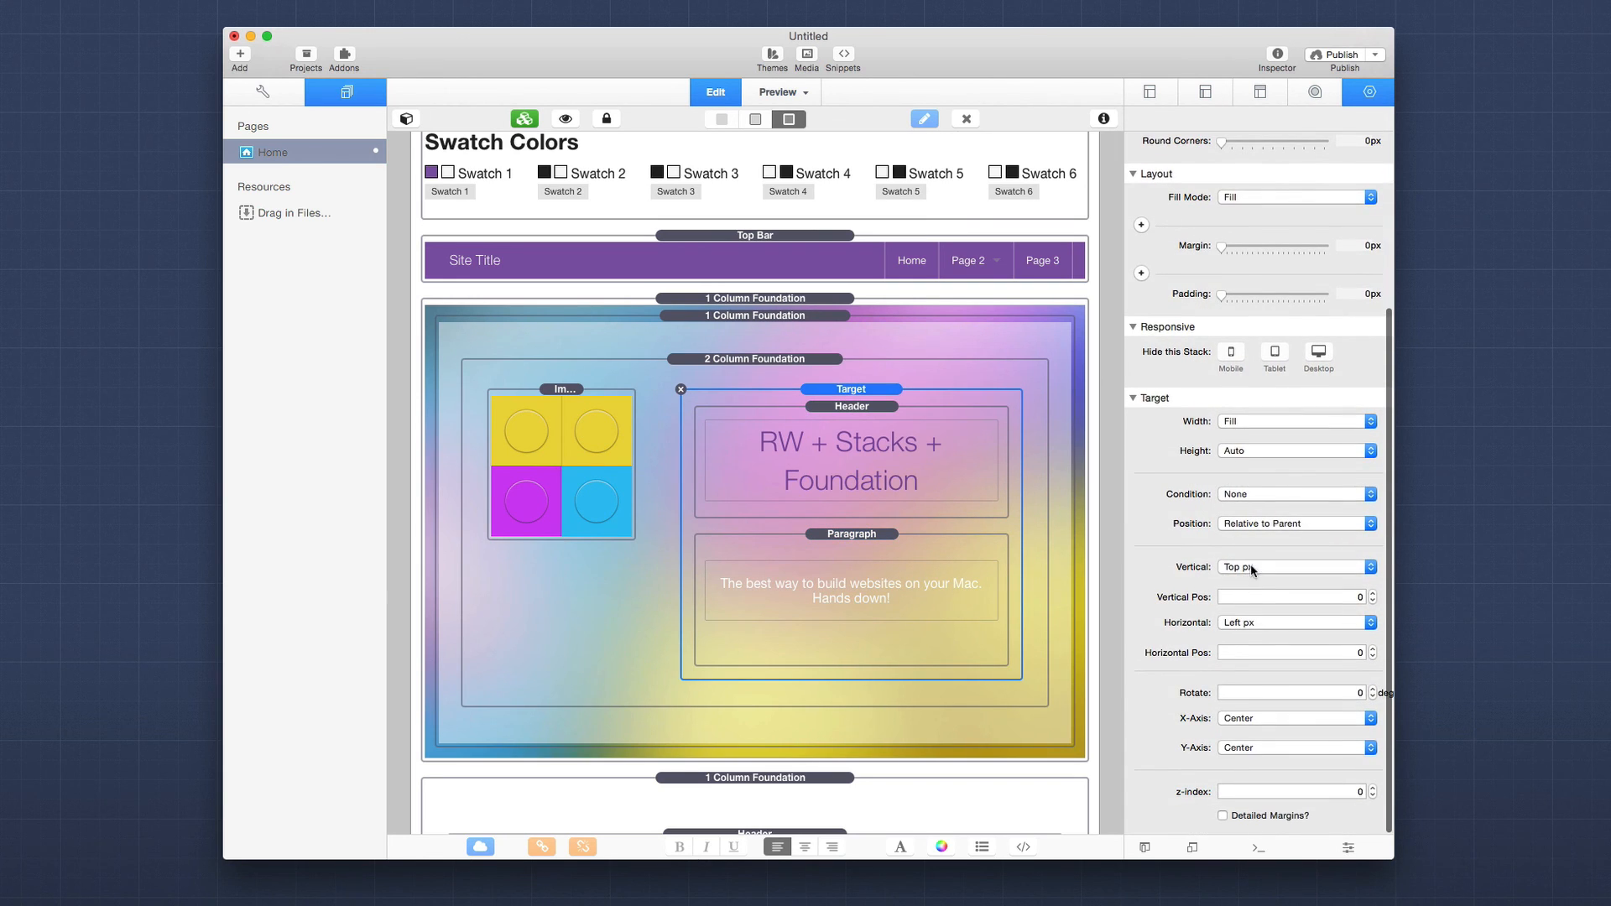
pyautogui.click(1253, 566)
pyautogui.click(1251, 555)
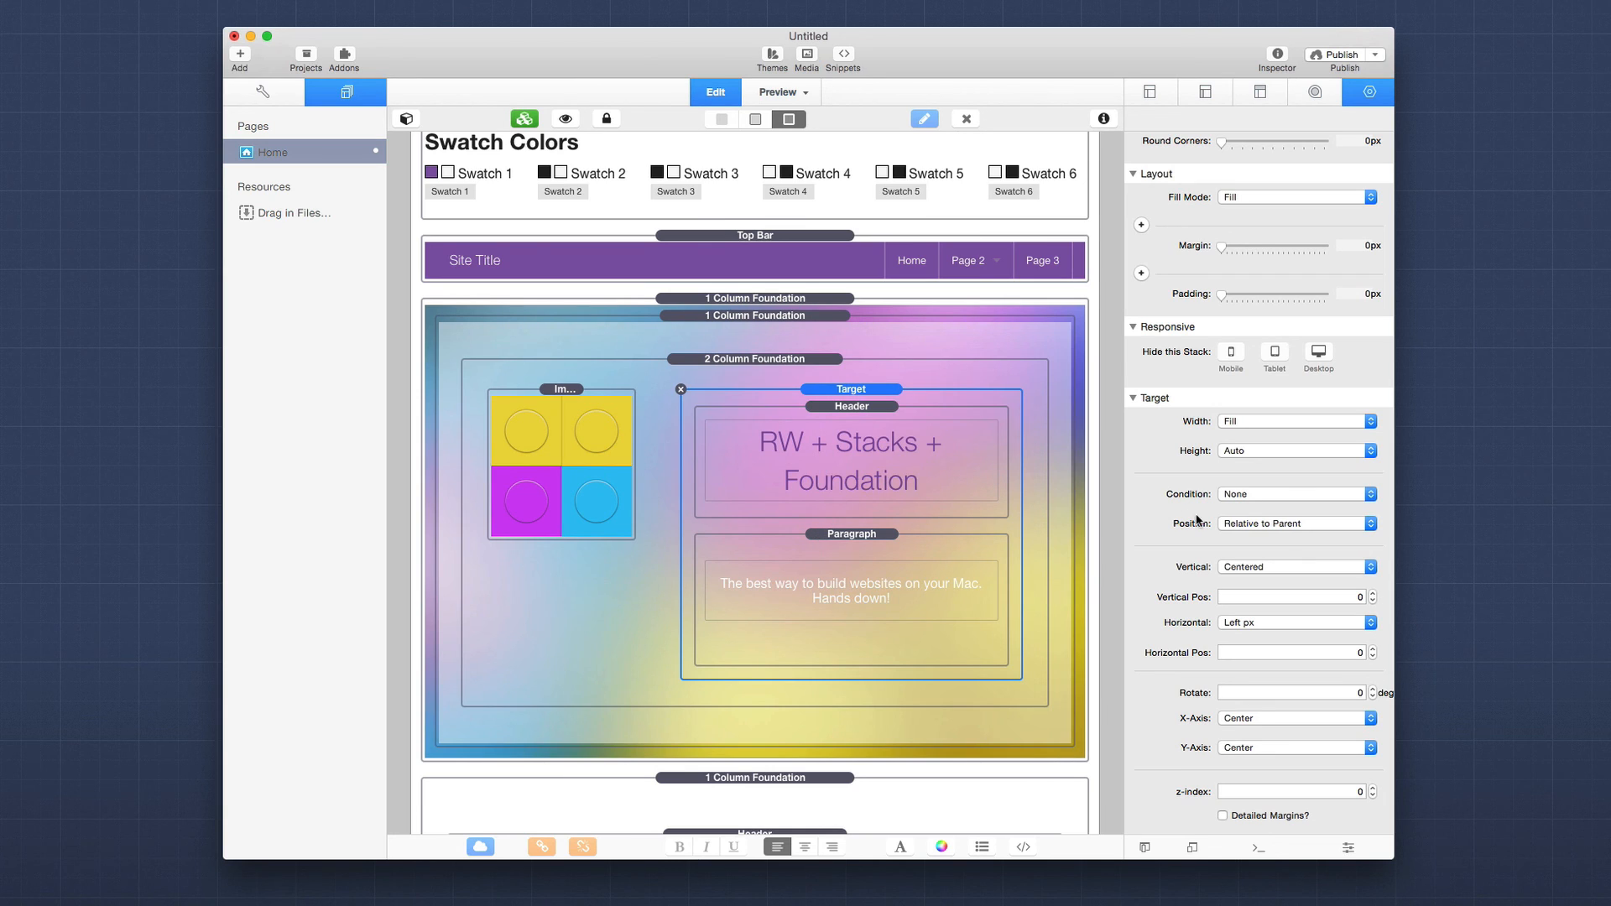
# Set the Target stack's condition to Tablet + Desktop.
pyautogui.click(1276, 496)
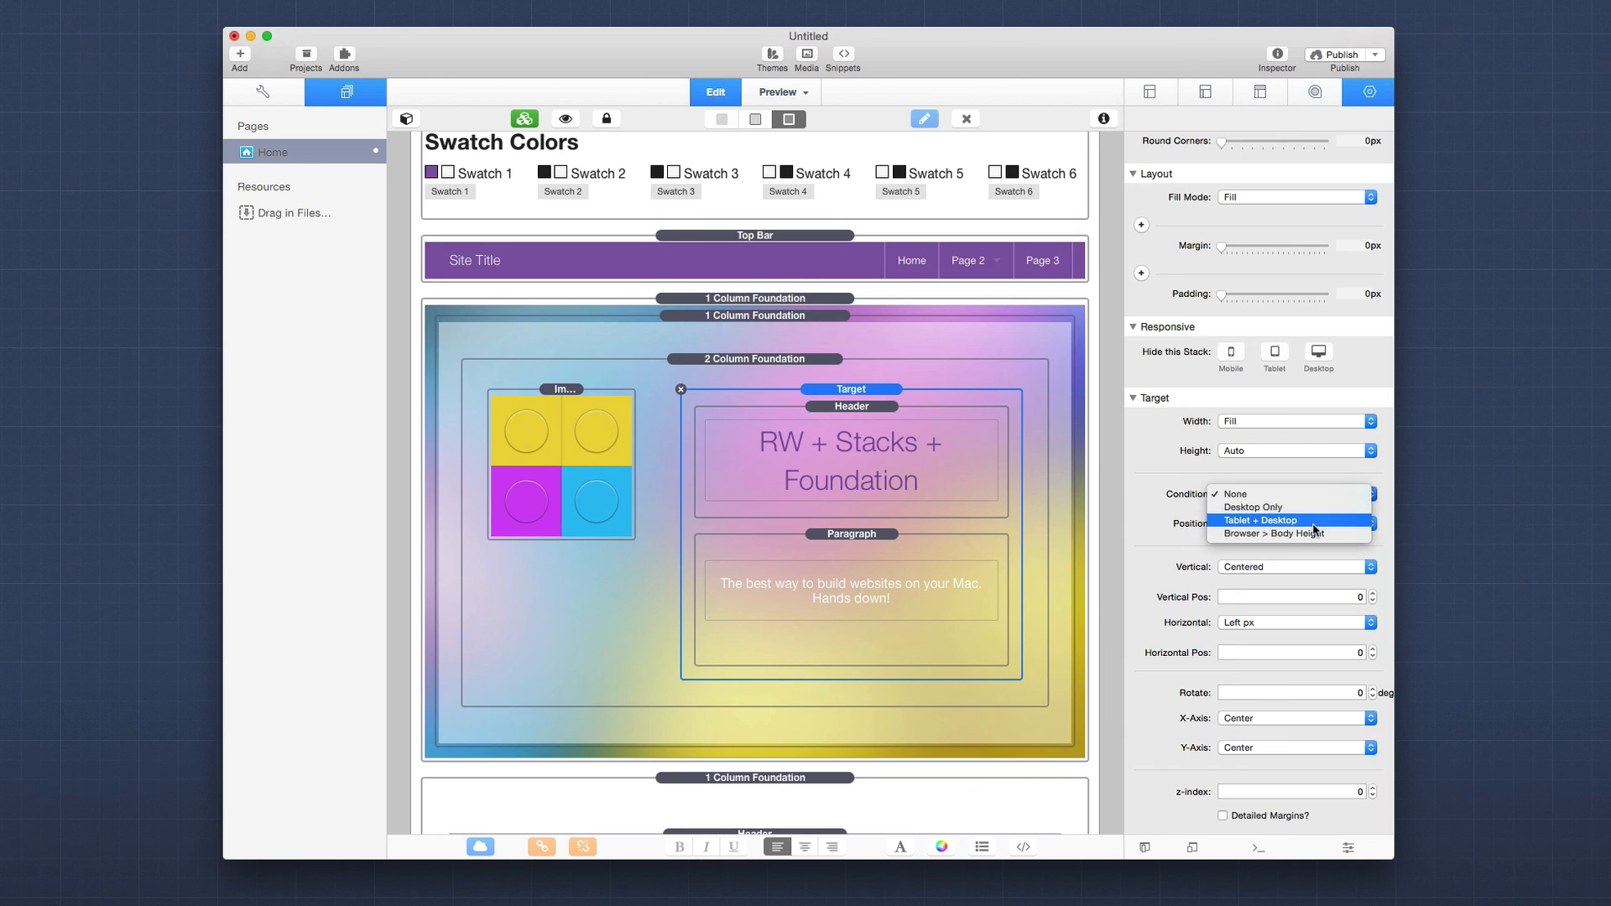
pyautogui.click(1314, 527)
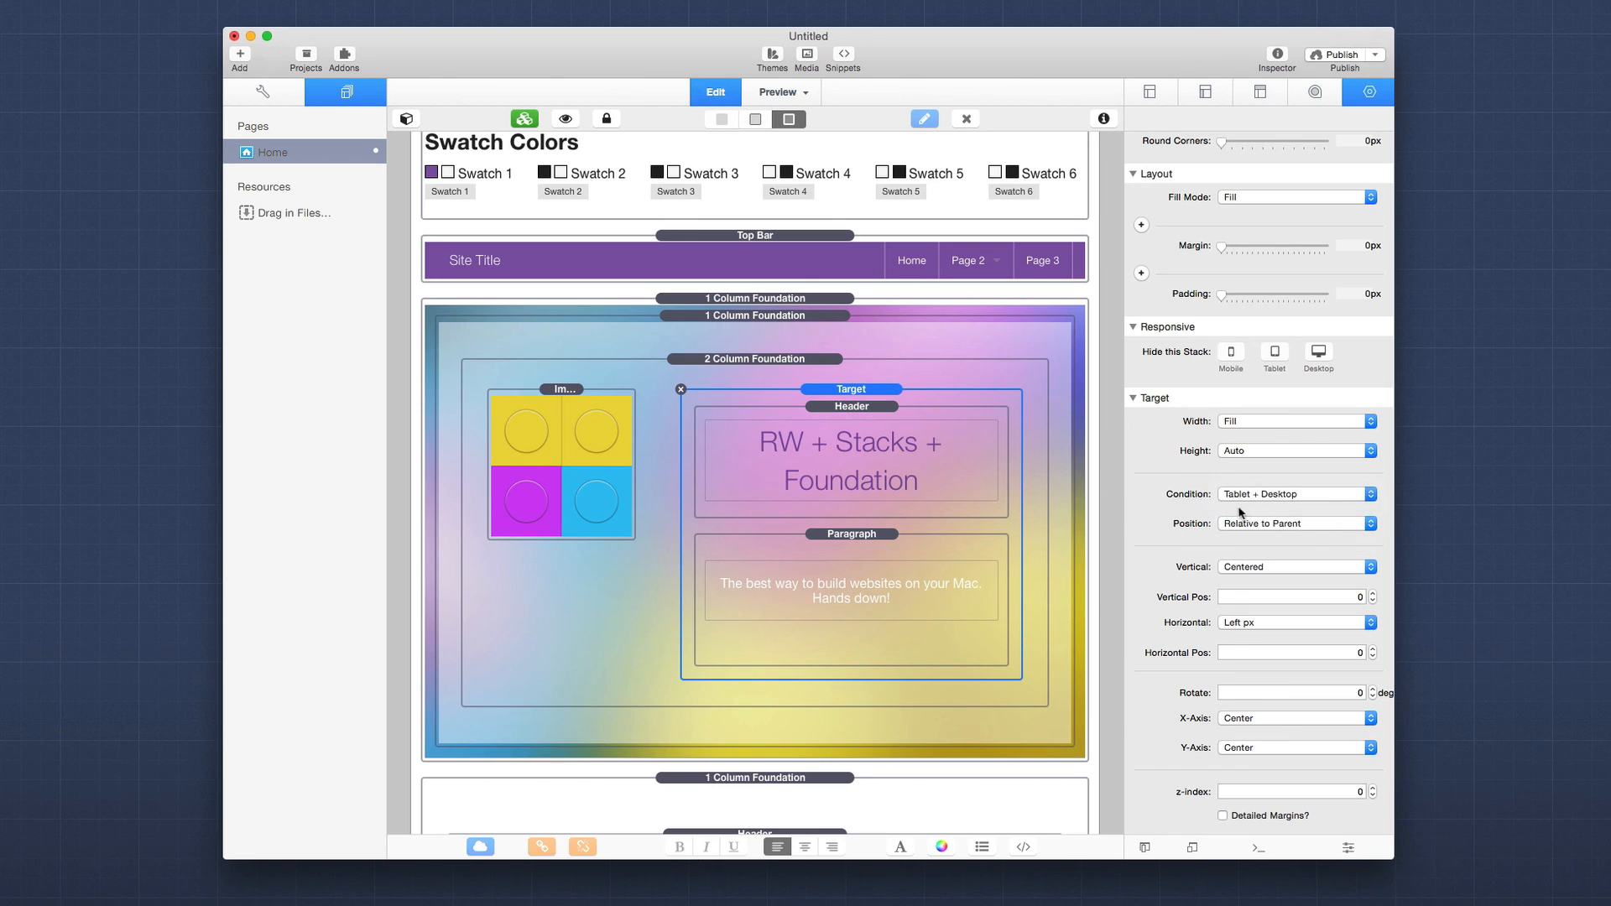
# Preview the page without the inspector and narrow it to mobile width to examine the banner and the content below.
pyautogui.click(1277, 56)
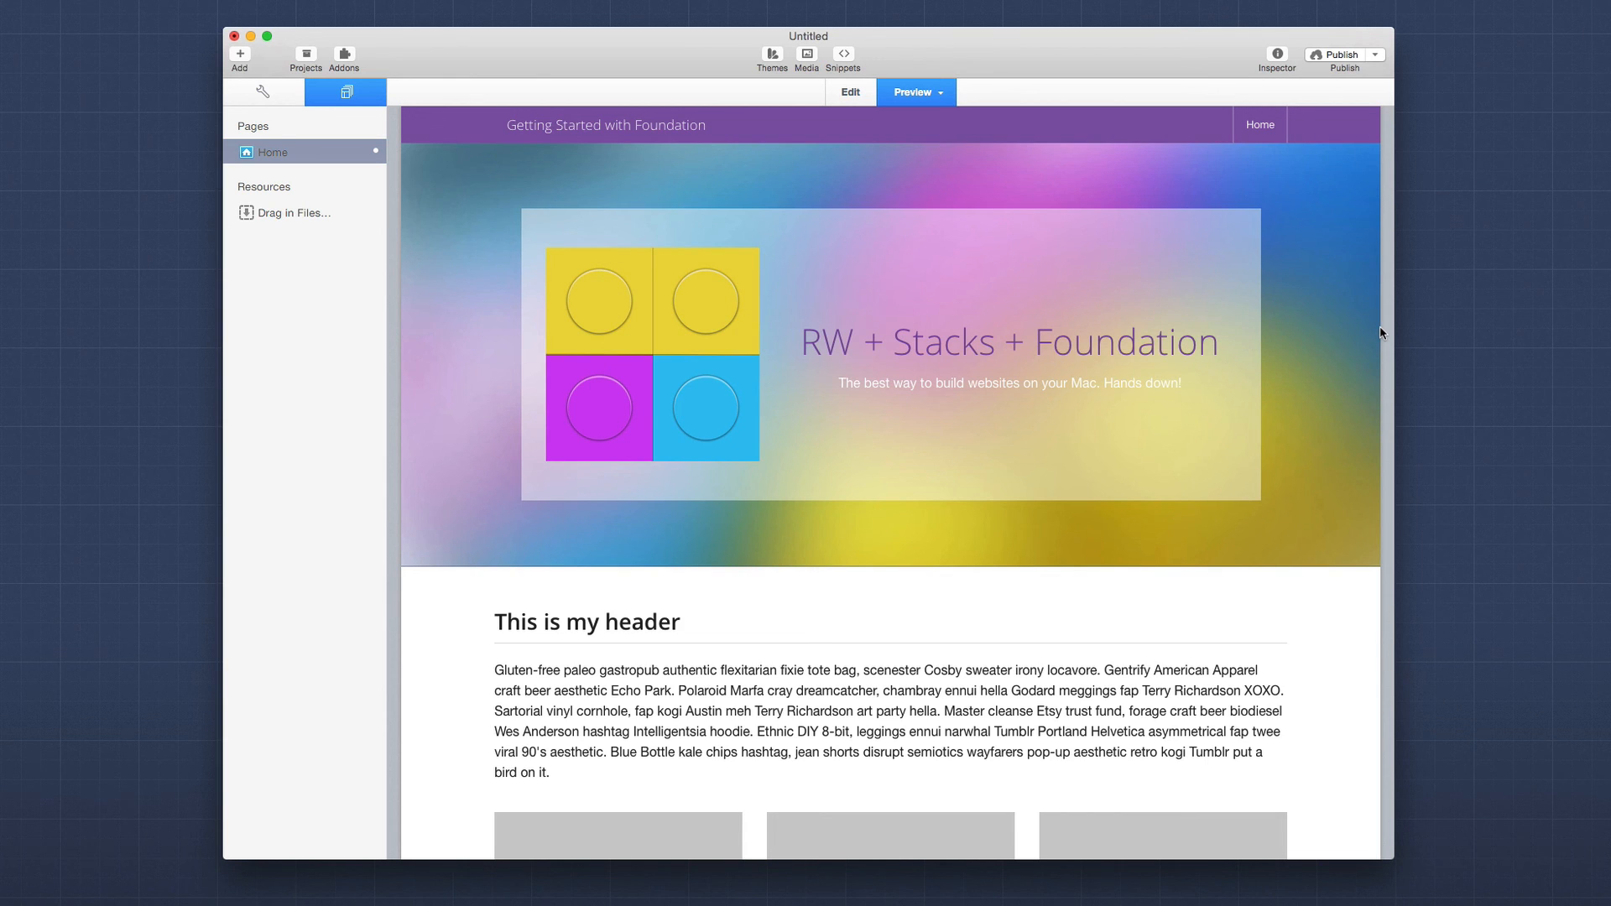
pyautogui.moveTo(1382, 332); pyautogui.dragTo(1079, 349)
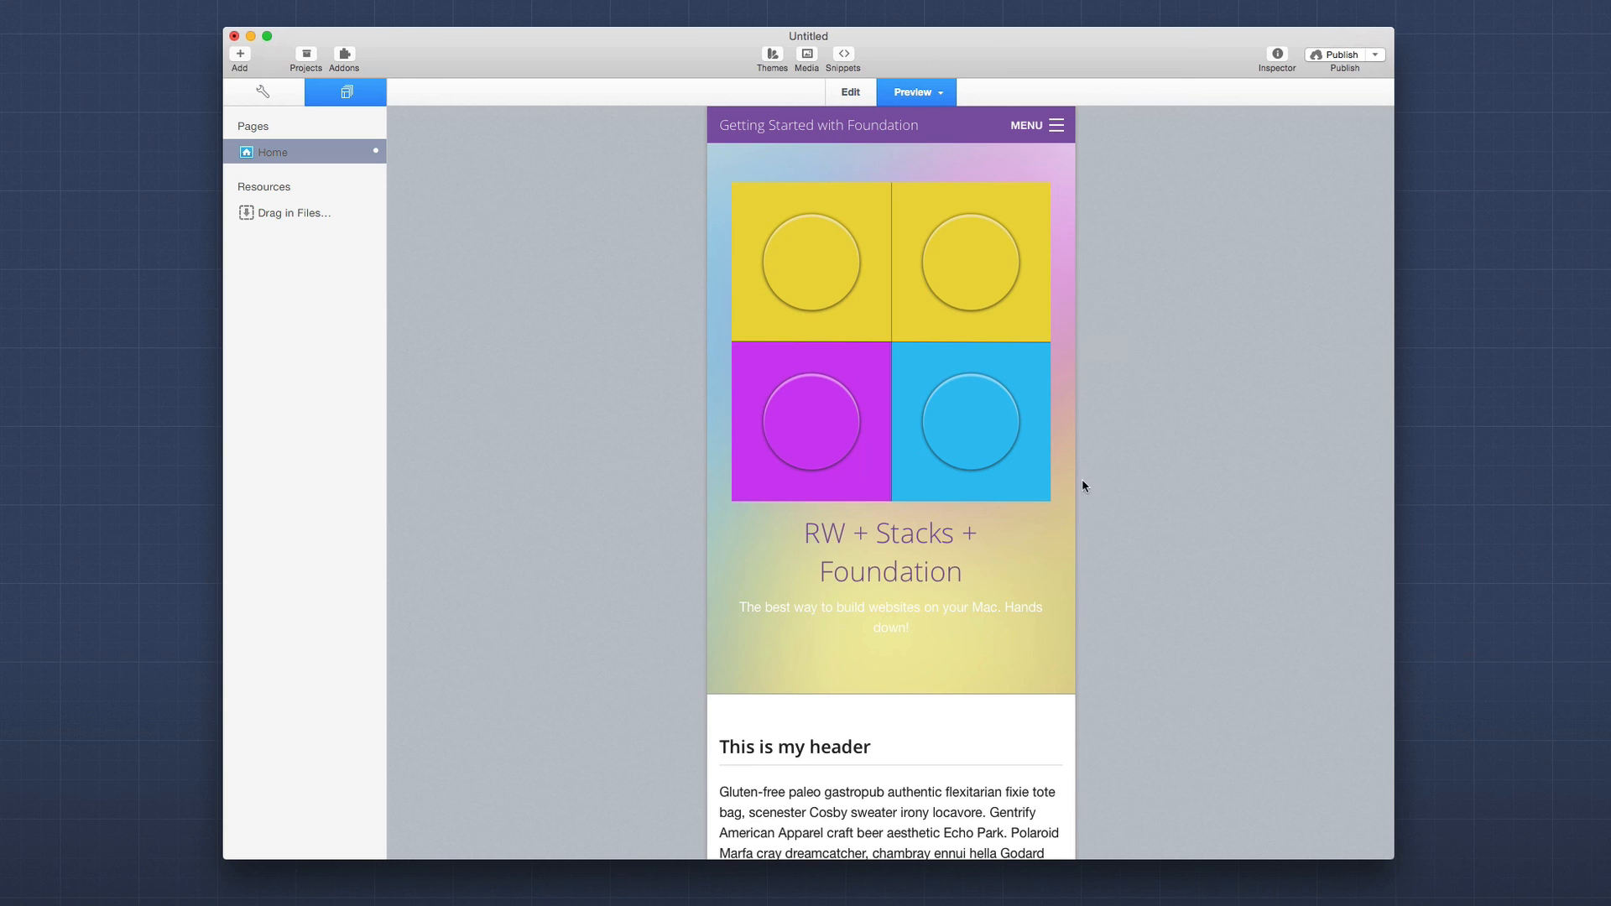
pyautogui.moveTo(1080, 480); pyautogui.dragTo(1017, 465)
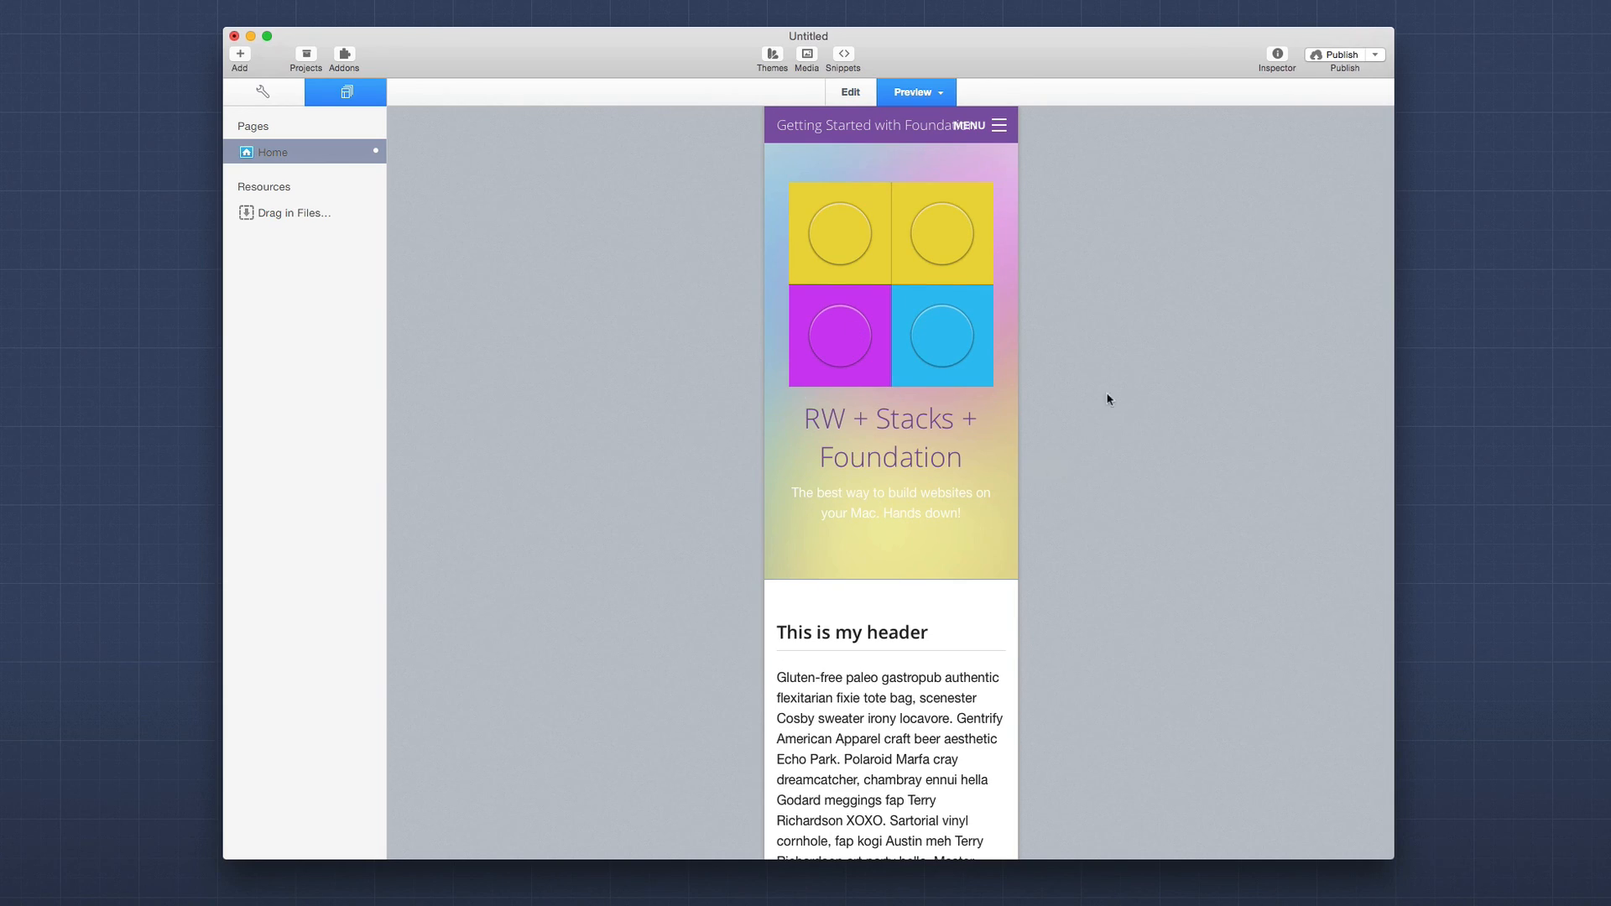
pyautogui.scroll(-10, 971, 692)
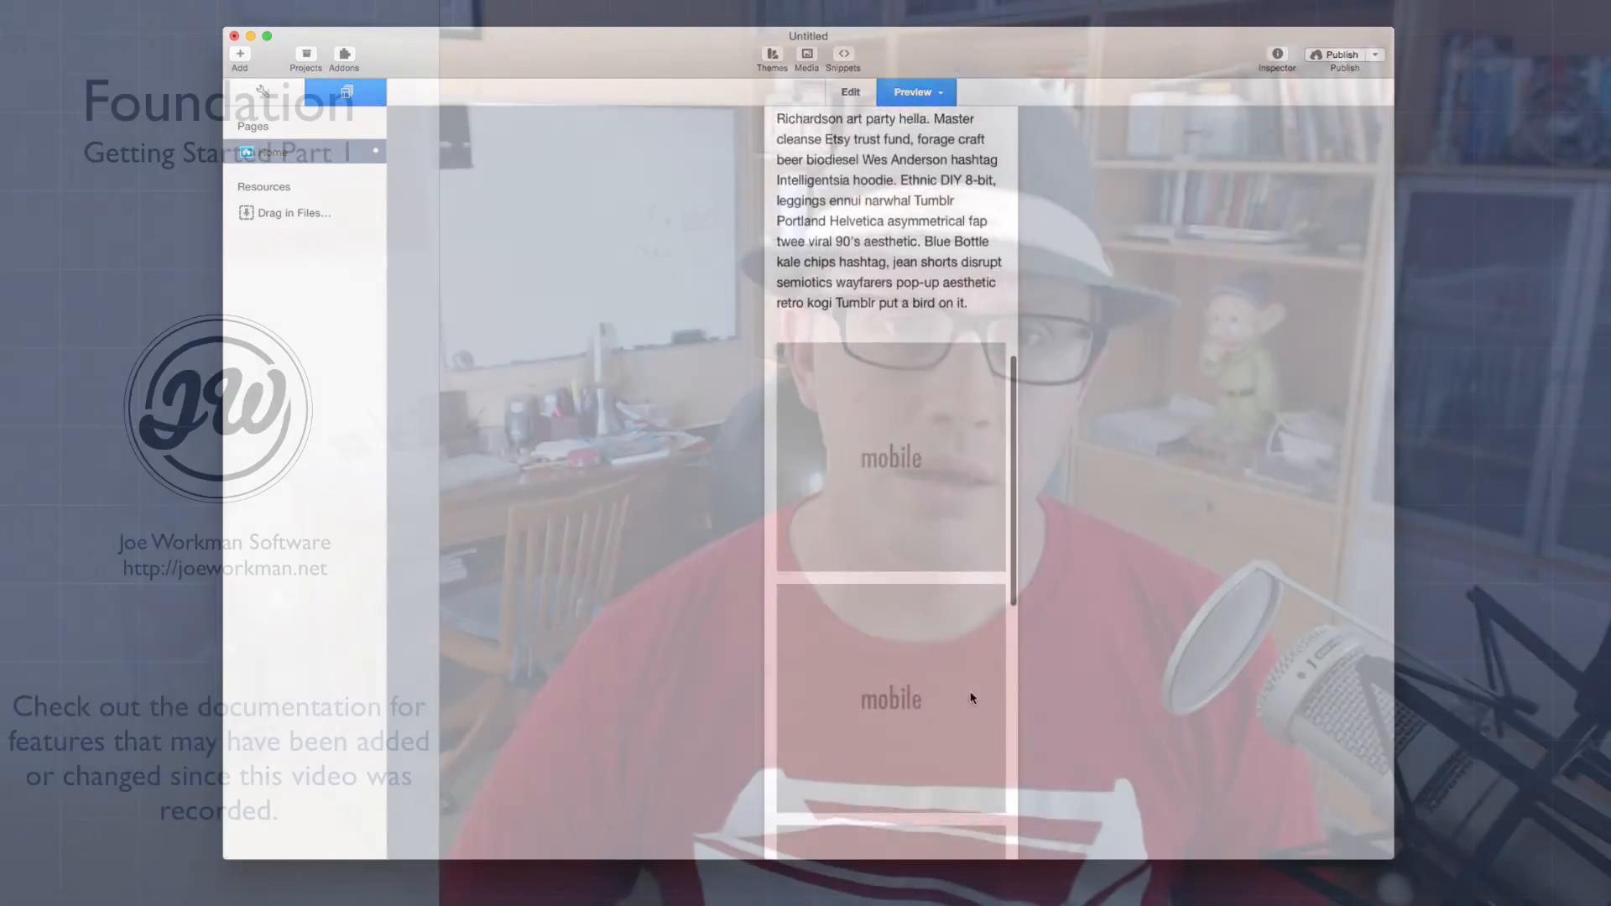